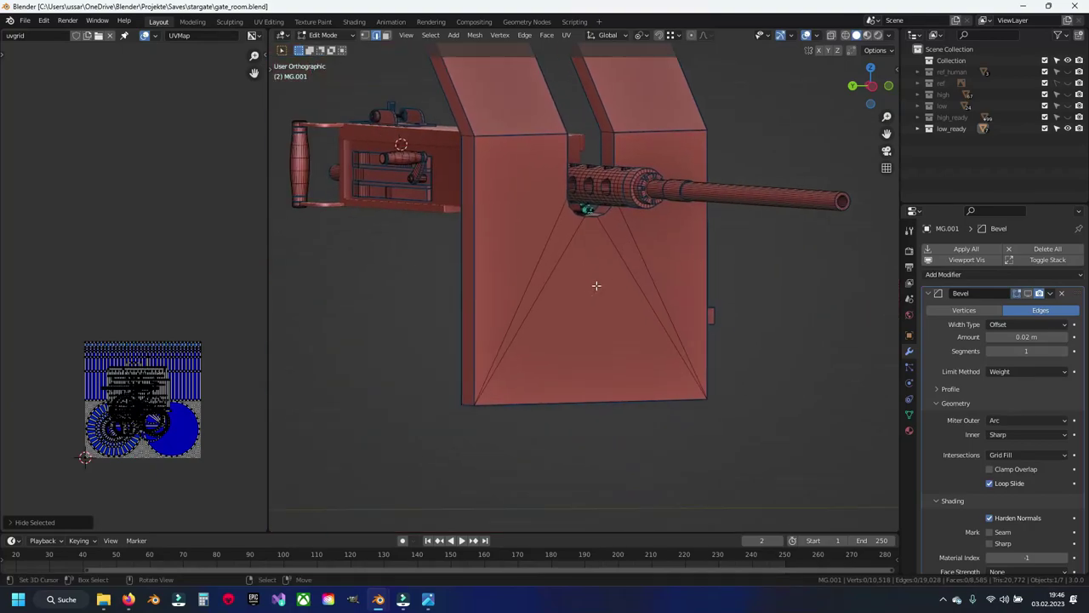
Save the scene, orbit around MG.001 and clear the mesh selection.
key("ctrl+s")
middle_click_drag(494, 194, 520, 273)
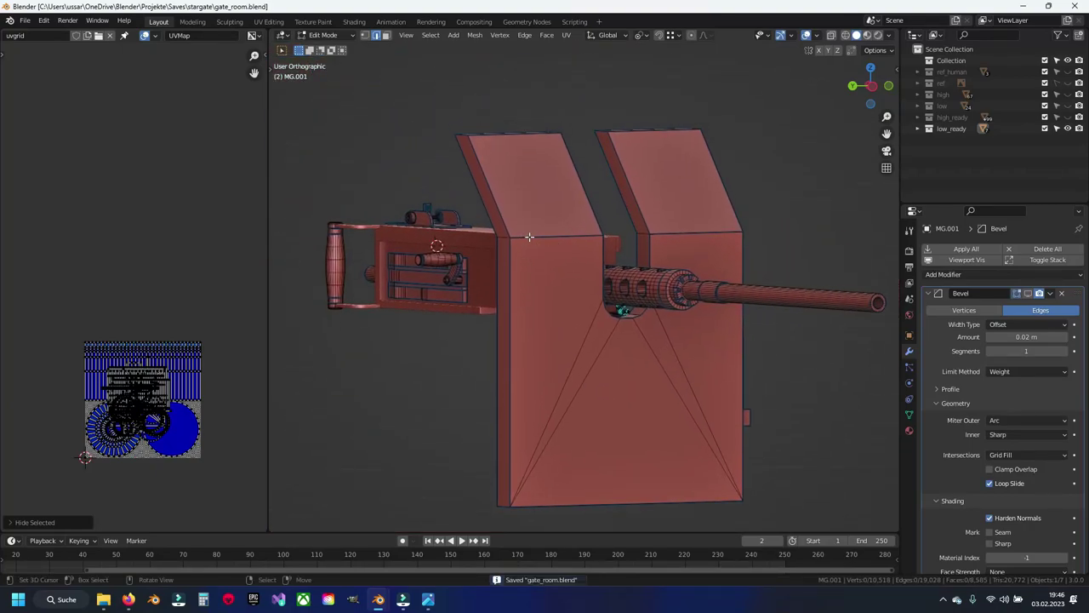
mouse_move(530, 236)
middle_mouse_down()
mouse_move(654, 208)
mouse_move(596, 196)
middle_mouse_up()
key("a")
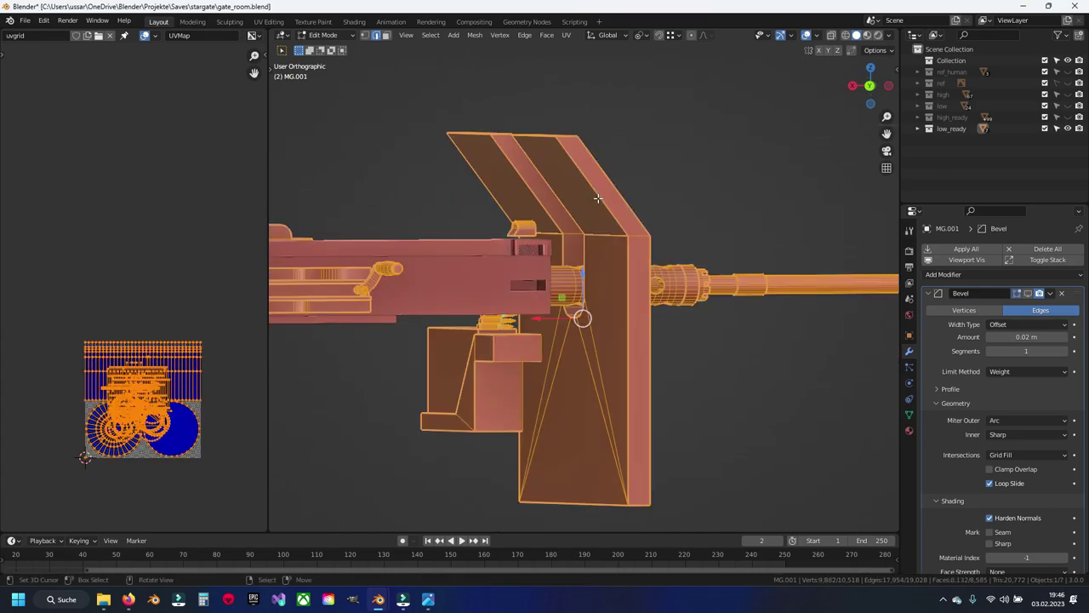
key("alt+a")
Select the edge loops along the left and right shield plates' front and side edges.
left_click(599, 199, "alt")
left_click(617, 189, "alt")
middle_click_drag(617, 189, 502, 210)
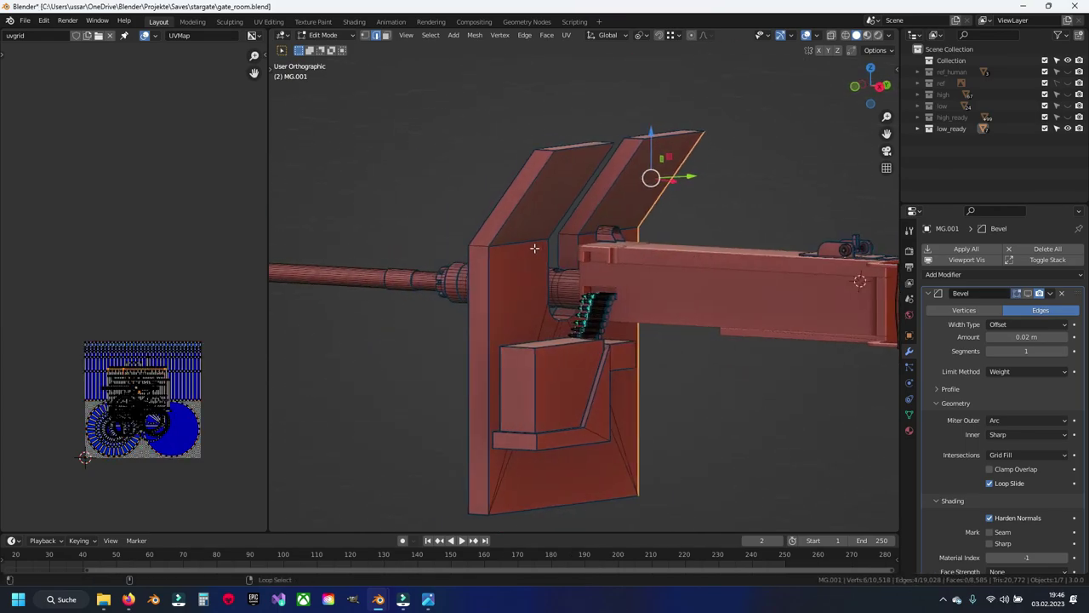
left_click(497, 210, "alt")
left_click(589, 183, "alt")
left_click(647, 144, "alt+shift")
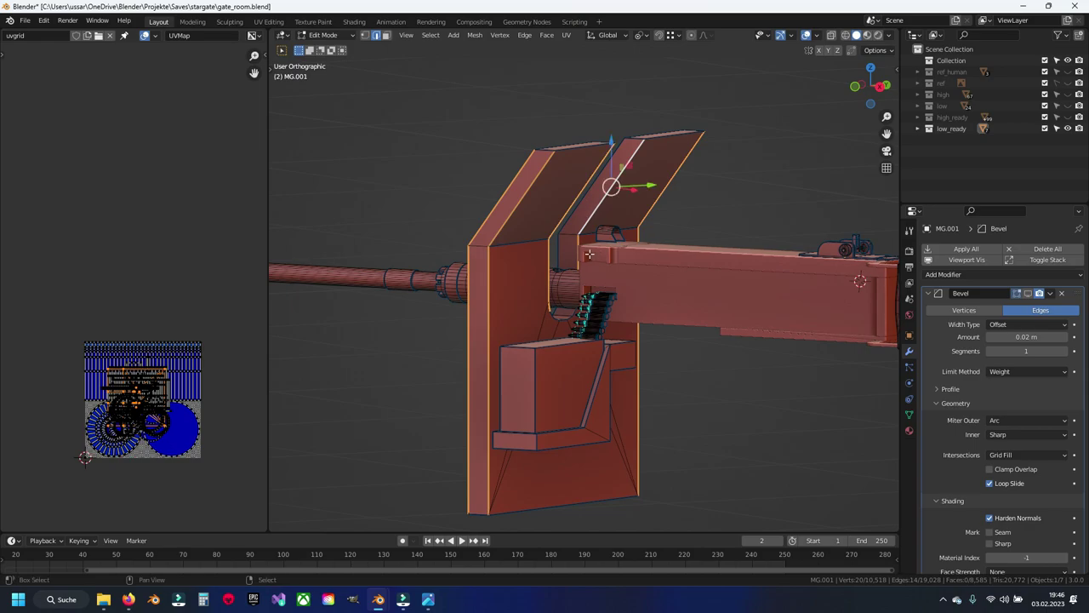
scroll(547, 368, "up", 6)
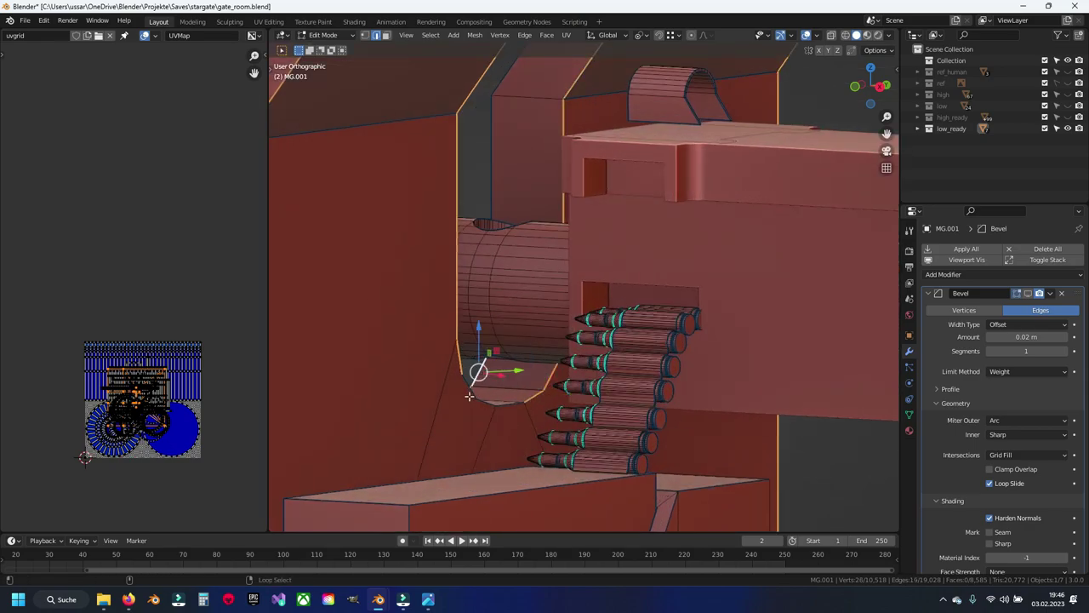
Add the vertical plate edge loop beside the barrel, then view the whole gun.
middle_click_drag(511, 408, 676, 441)
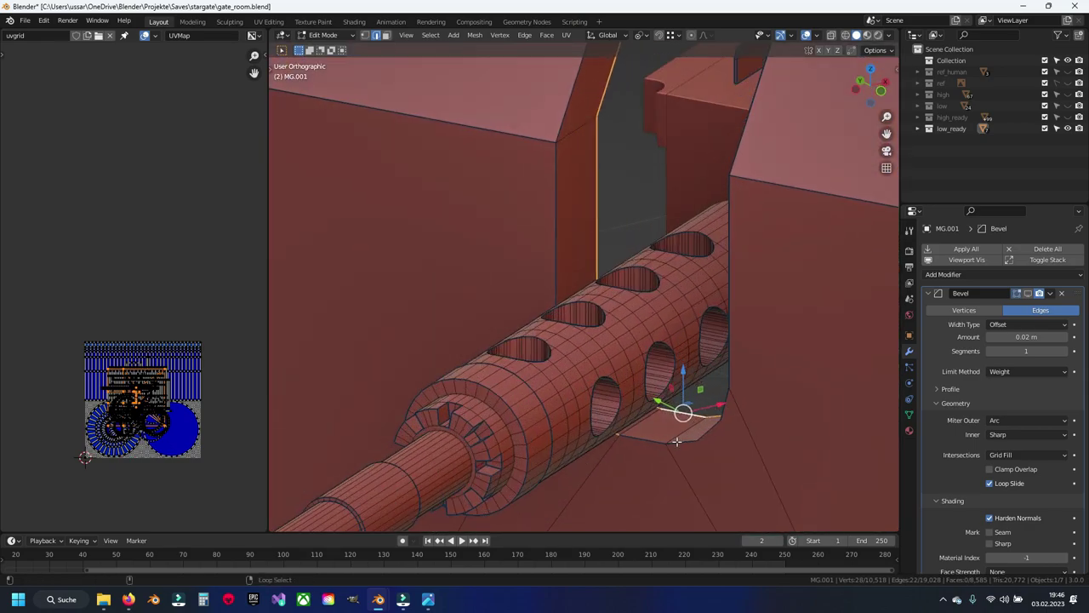
left_click(720, 388, "alt+shift")
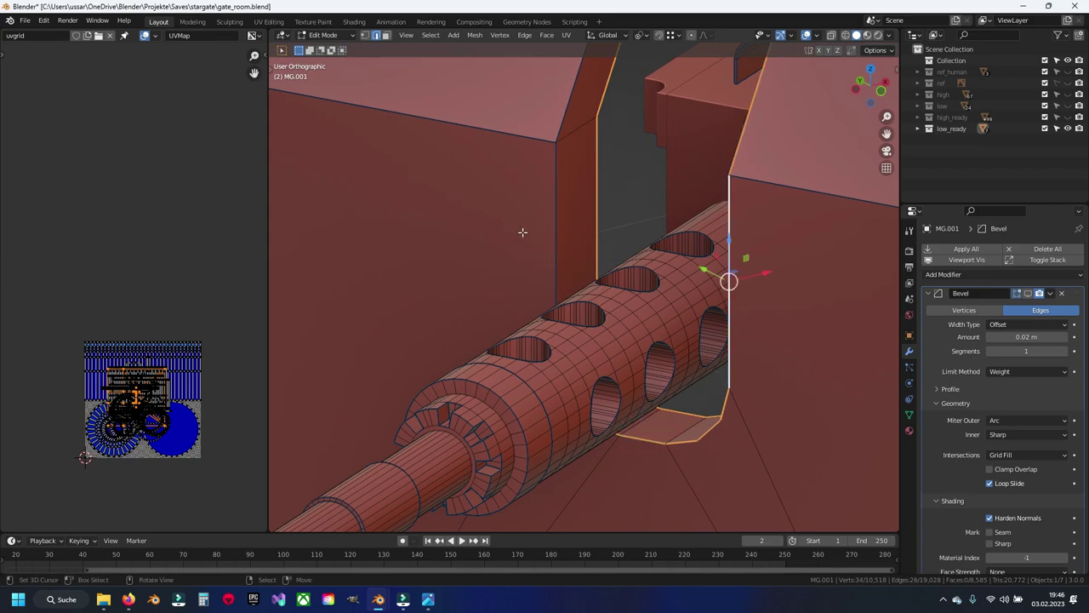
scroll(522, 232, "down", 3)
scroll(523, 232, "down", 3)
middle_click_drag(637, 315, 554, 237)
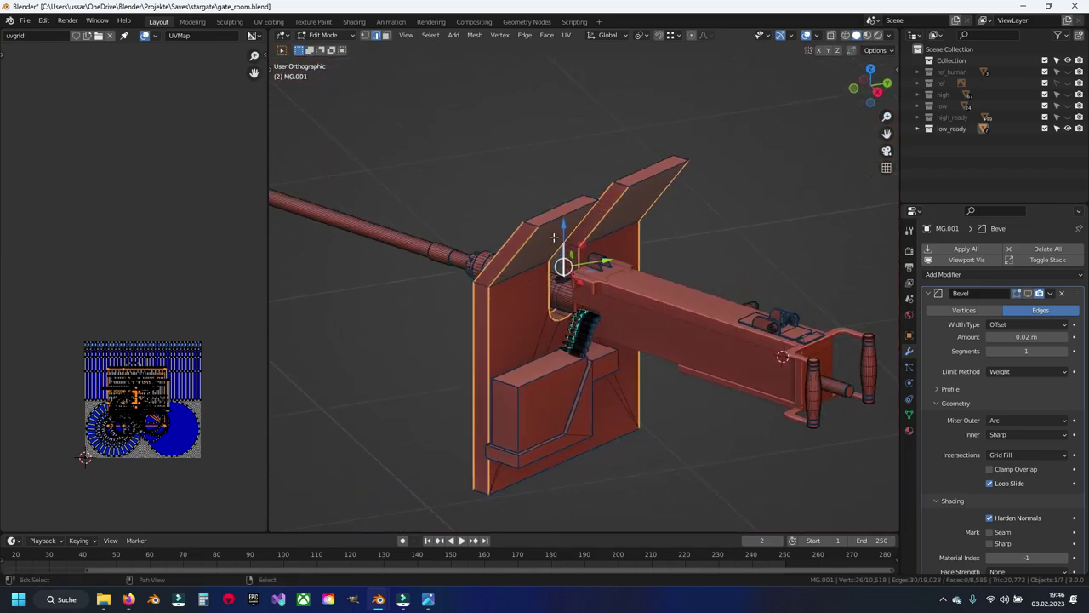
middle_click_drag(542, 327, 613, 177)
Mark the selected shield edges as seams and unwrap the linked plate.
right_click(513, 344)
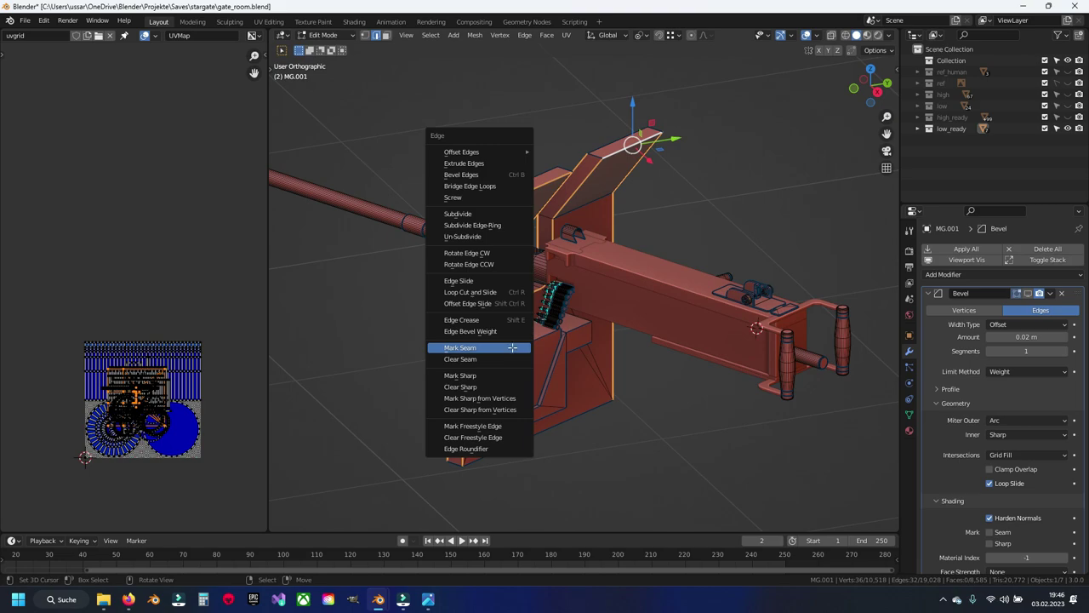
left_click(513, 345)
key("ctrl+l")
key("u")
left_click(513, 346)
Move the new UV island to the left in the UV editor.
scroll(127, 383, "up", 2)
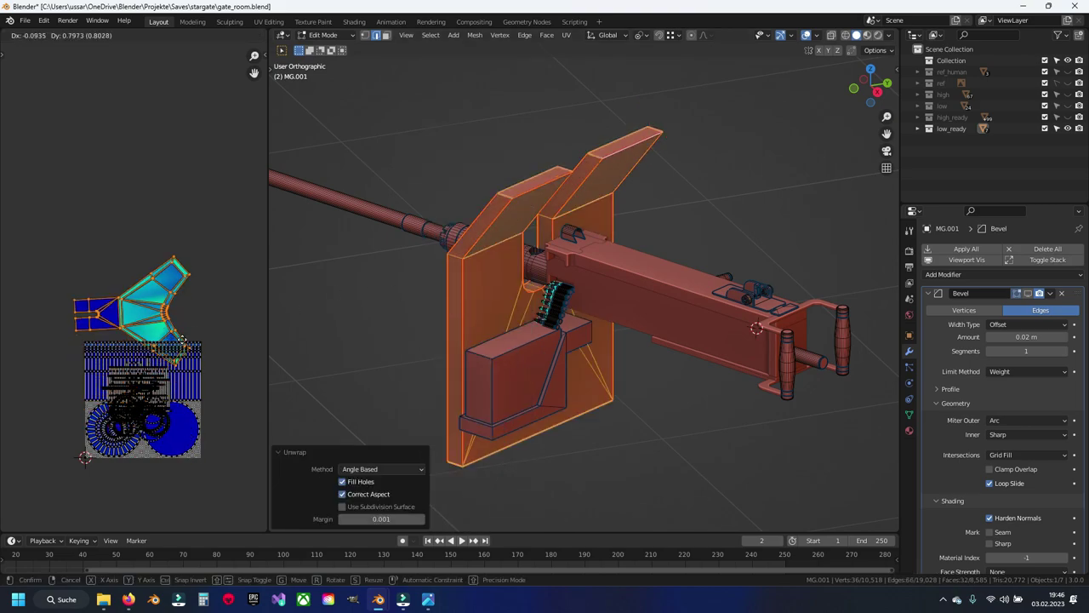
scroll(128, 383, "up", 3)
key("g")
left_click(41, 306)
middle_click_drag(187, 274, 147, 274)
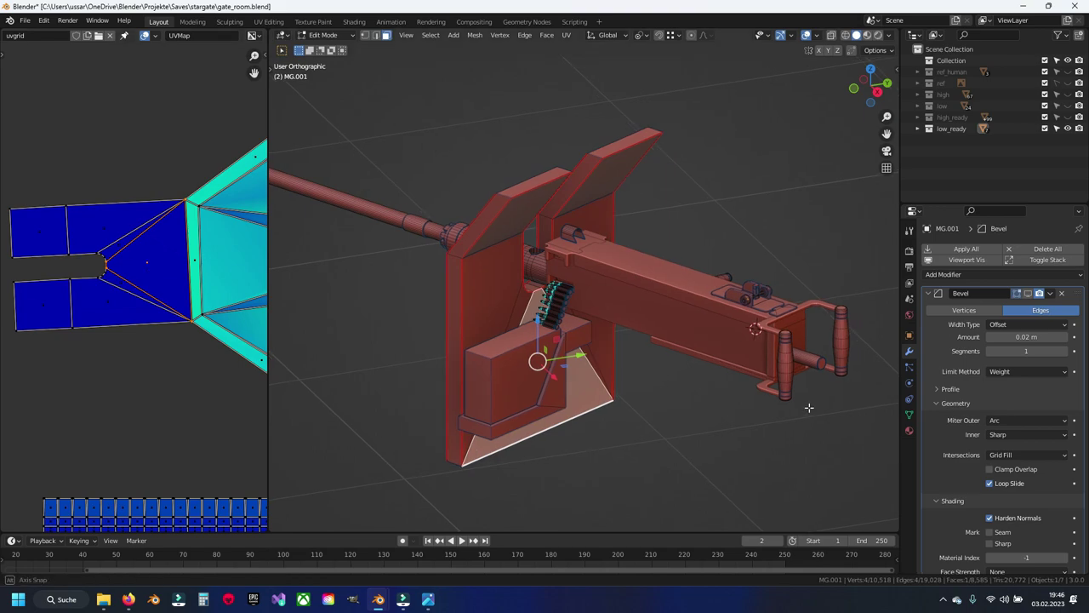
Select the lower shield plate in X-ray view and unwrap it.
middle_click_drag(596, 375, 650, 368)
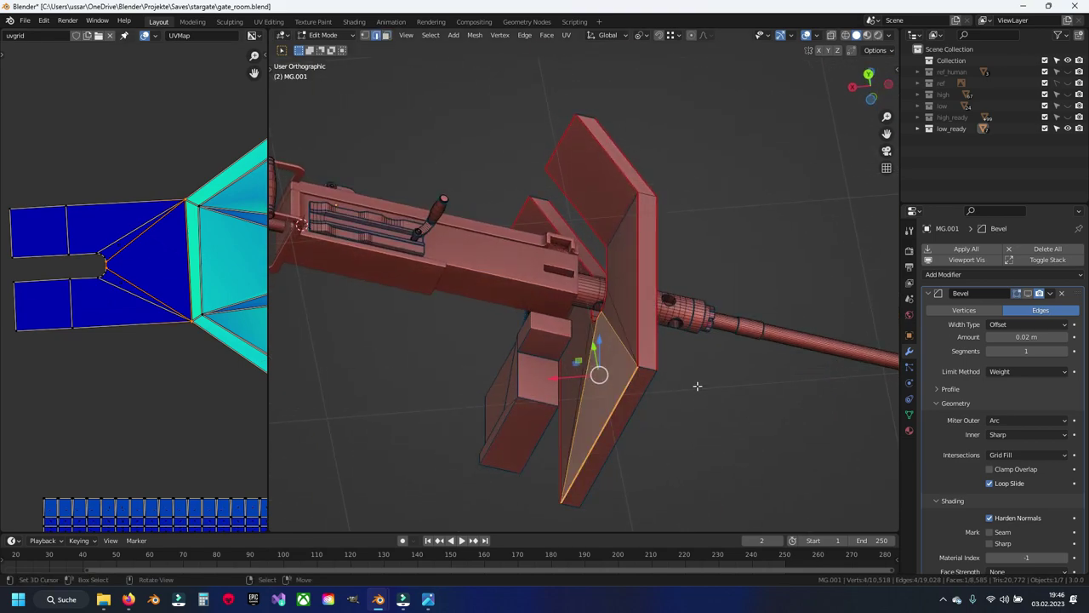
left_click(650, 368)
right_click(650, 367)
key("Escape")
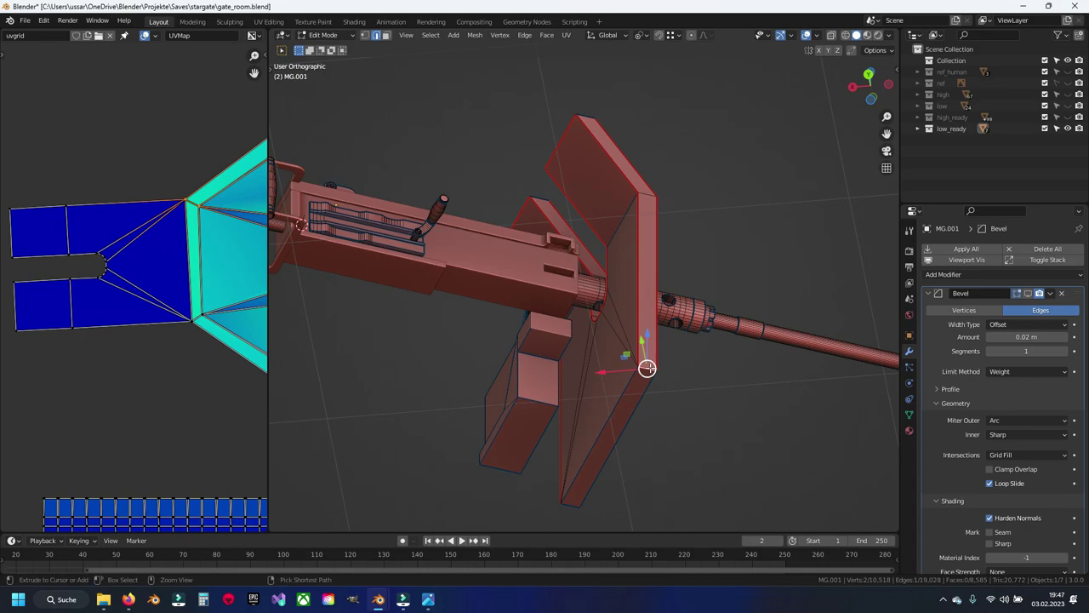
key("ctrl+l")
key("alt+z")
key("alt+z")
key("u")
left_click(646, 368)
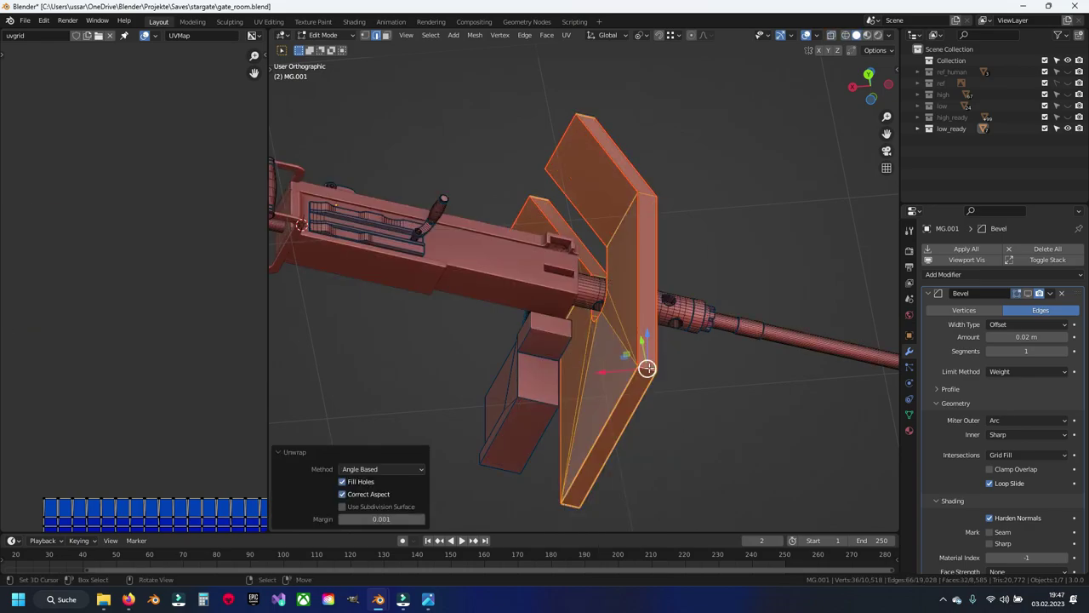
middle_click_drag(170, 453, 221, 322)
Widen the UV editor and reposition the lower plate's island.
left_click_drag(269, 303, 401, 303)
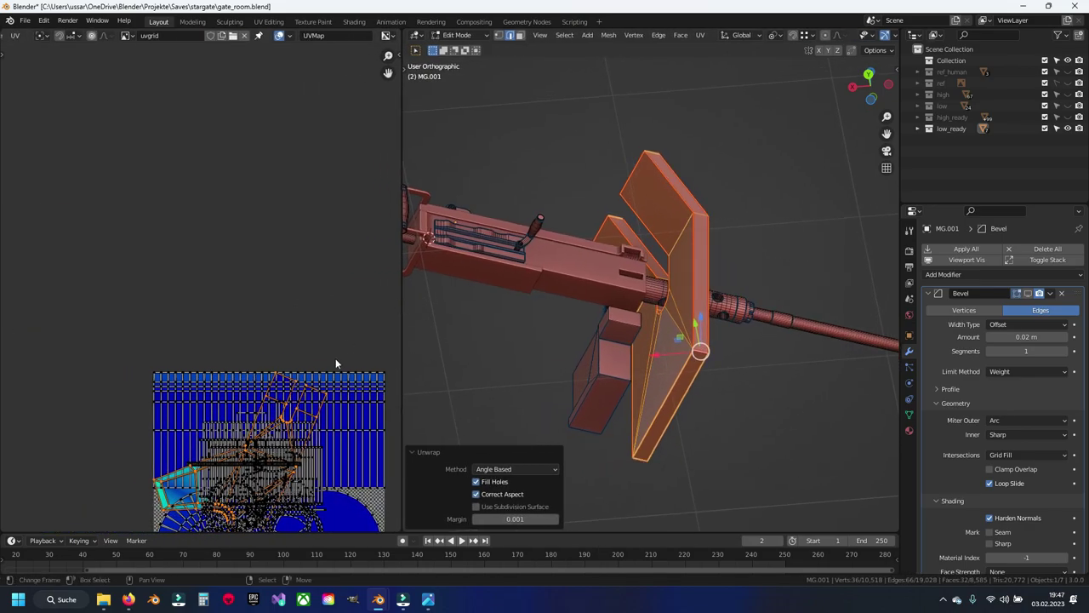
key("g")
left_click(296, 176)
scroll(262, 248, "up", 2)
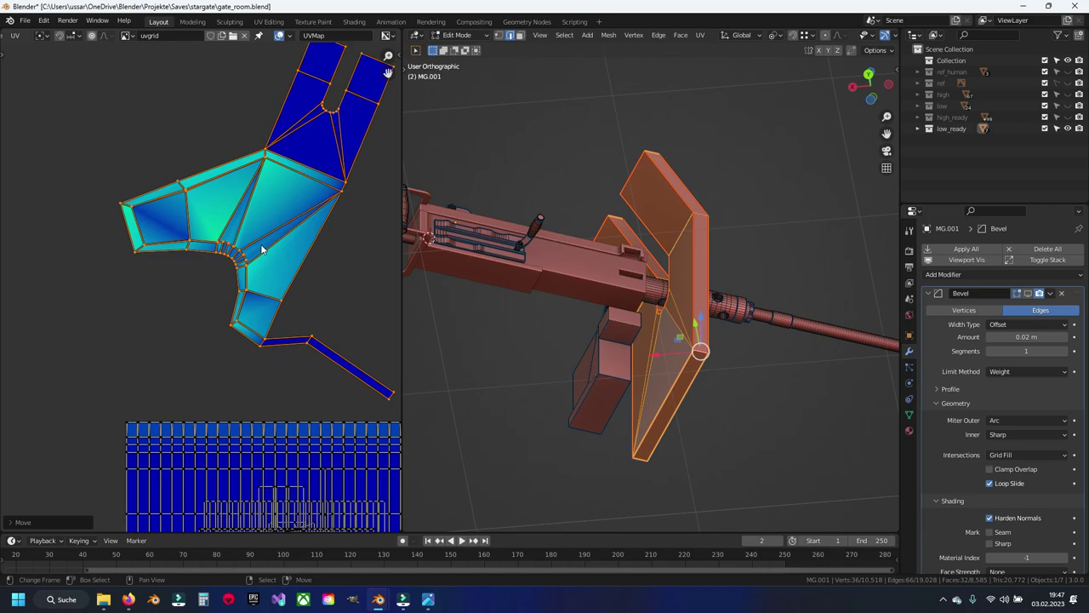
key("alt+a")
Unwrap the opposite shield plate, move its island up, and save.
middle_click_drag(595, 426, 806, 423)
key("l")
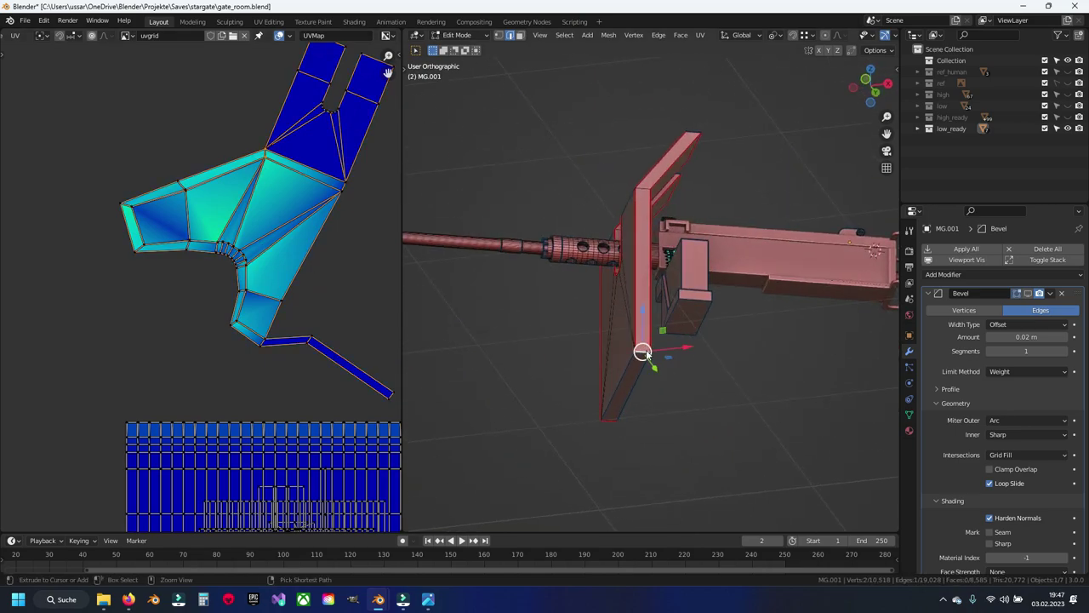
key("u")
left_click(643, 352)
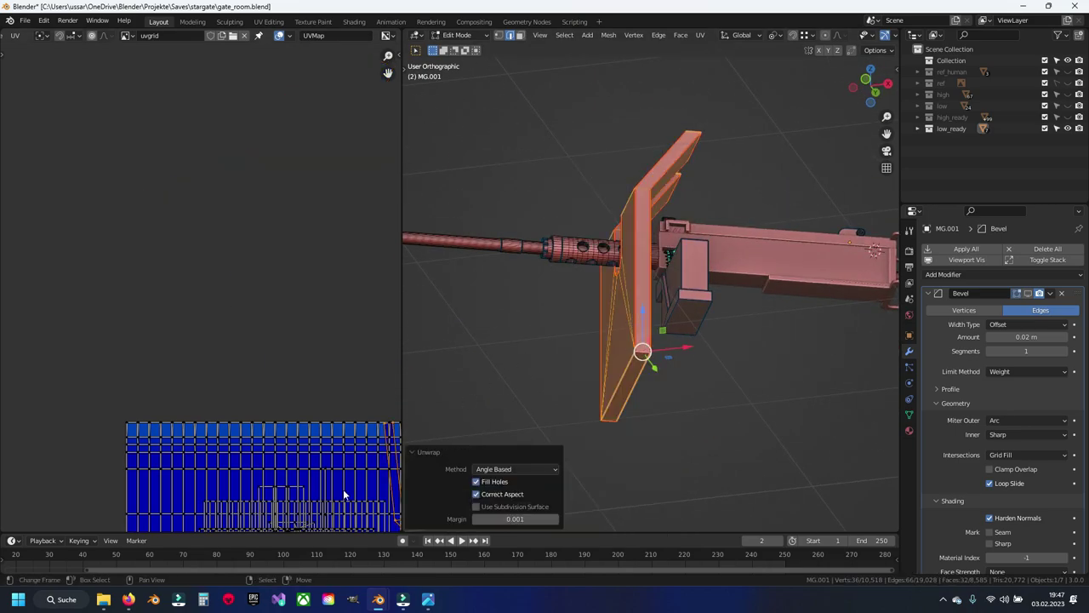
key("g")
left_click(241, 170)
scroll(219, 250, "up", 2)
scroll(255, 281, "up", 2)
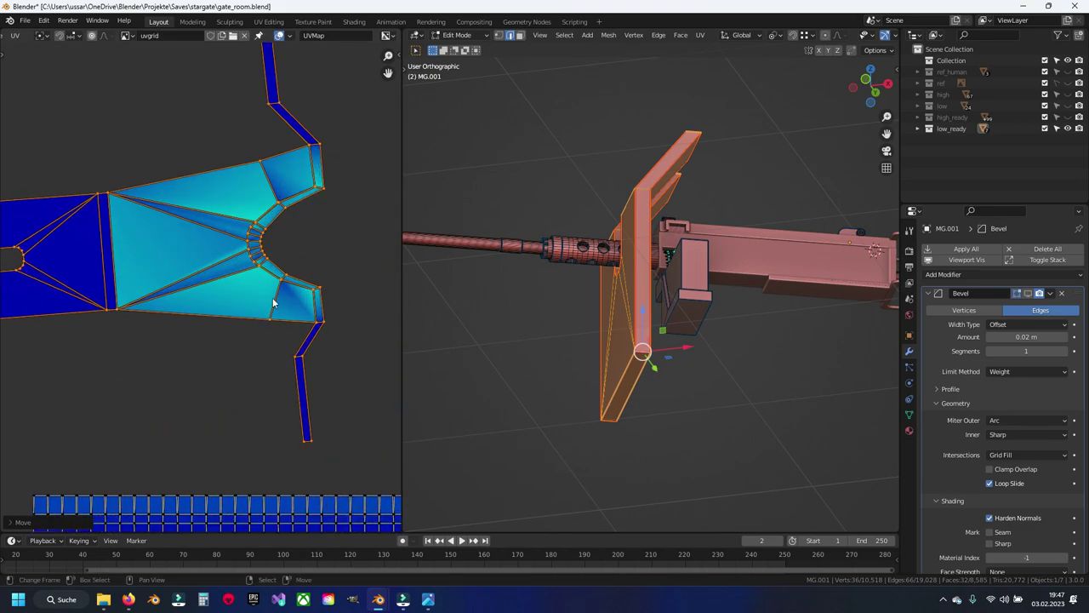
mouse_move(562, 332)
middle_mouse_down()
mouse_move(627, 333)
mouse_move(755, 300)
mouse_move(674, 315)
mouse_move(656, 292)
middle_mouse_up()
key("alt+a")
key("ctrl+s")
Select both shield blocks entirely and unwrap them.
scroll(681, 264, "up", 5)
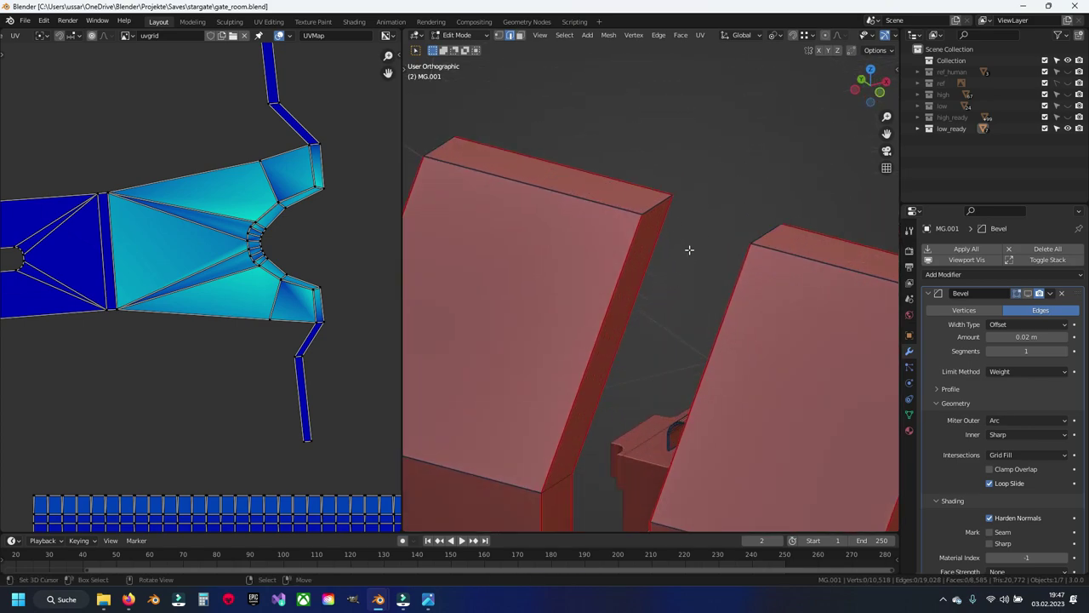
left_click(652, 201)
left_click(766, 231, "shift")
key("ctrl+l")
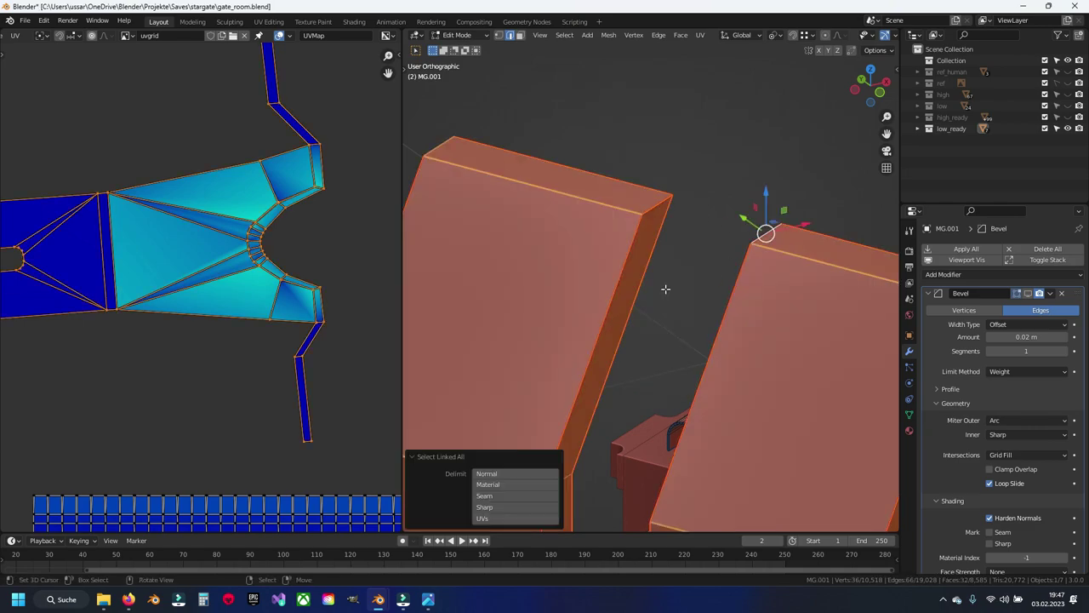
key("u")
left_click(664, 288)
Hide the unwrapped shield geometry and save gate_room.blend.
scroll(210, 287, "down", 2)
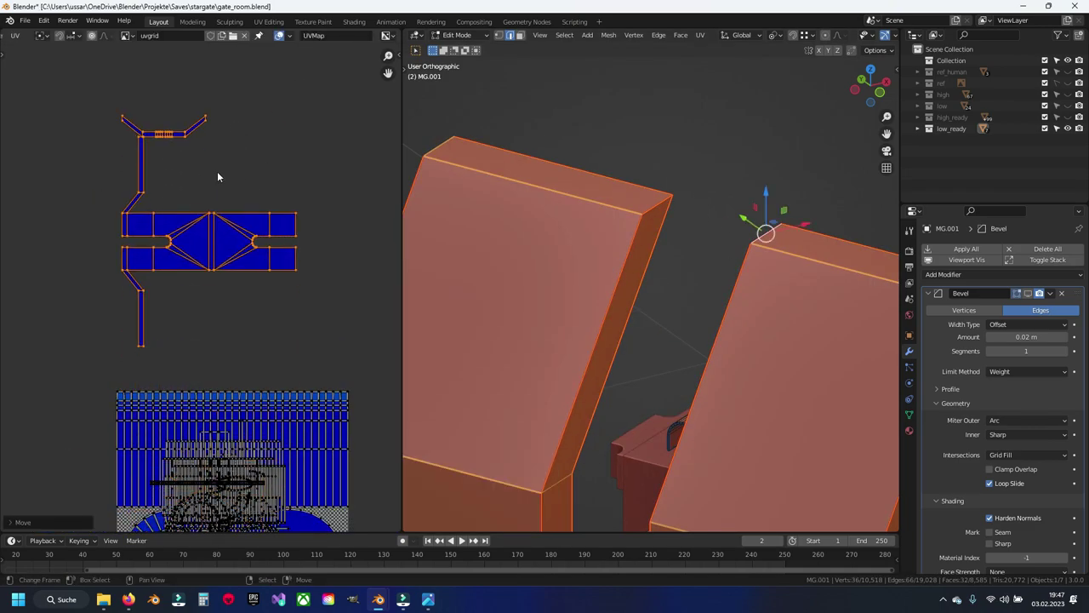
key("h")
scroll(681, 315, "down", 4)
key("ctrl+s")
scroll(681, 315, "up", 1)
Zoom in on the barrel and select the muzzle's outer rim loop.
scroll(685, 323, "up", 2)
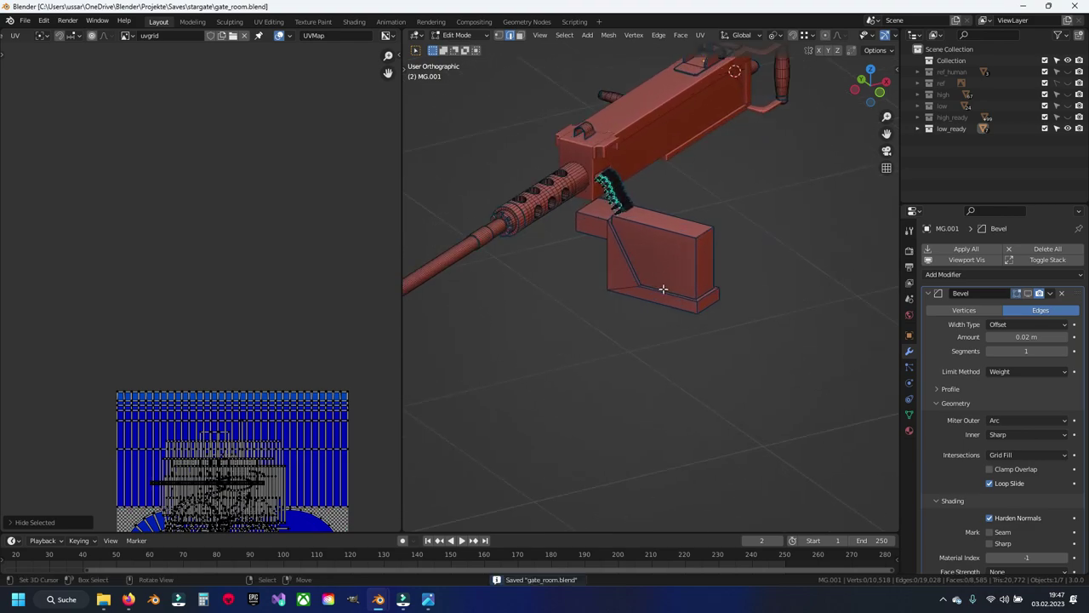
scroll(689, 332, "up", 2)
scroll(696, 347, "up", 2)
scroll(749, 272, "down", 3)
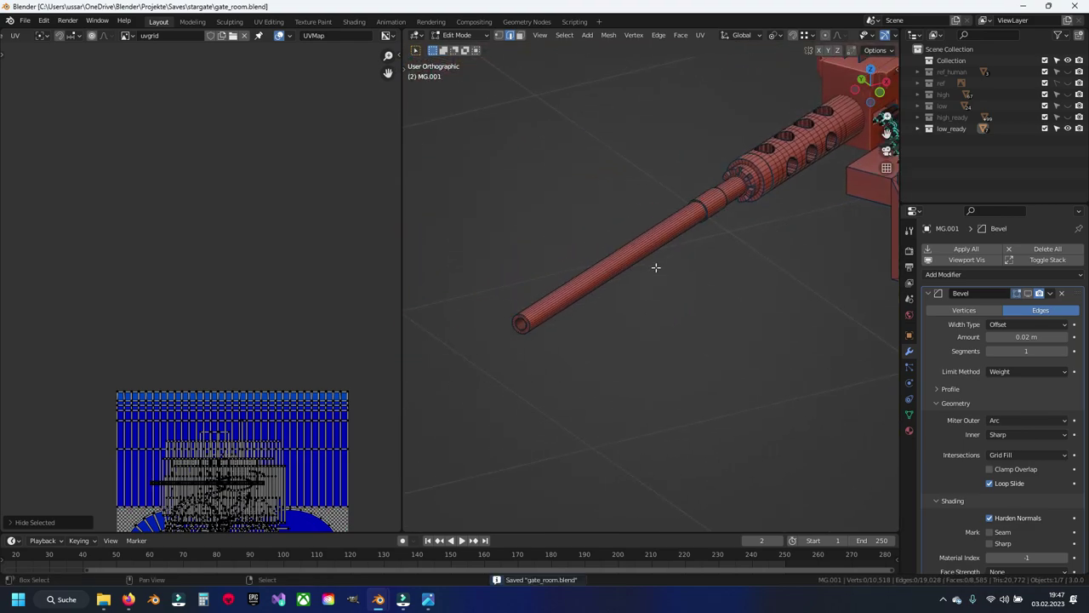
scroll(655, 270, "up", 2)
scroll(656, 293, "up", 2)
scroll(698, 272, "down", 3)
scroll(706, 226, "up", 2)
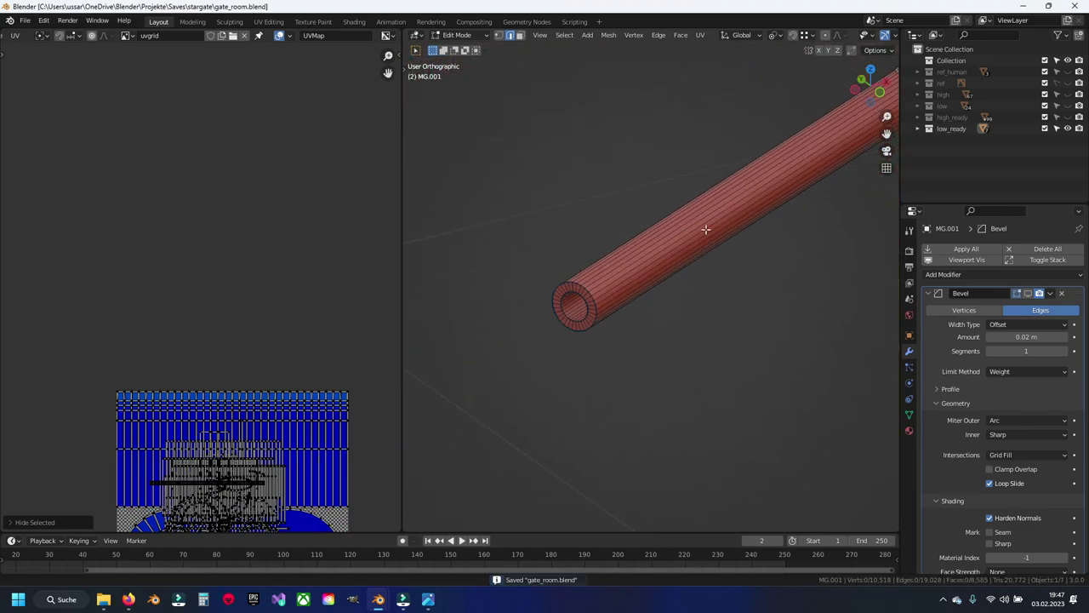
scroll(648, 204, "up", 2)
left_click(654, 195, "alt")
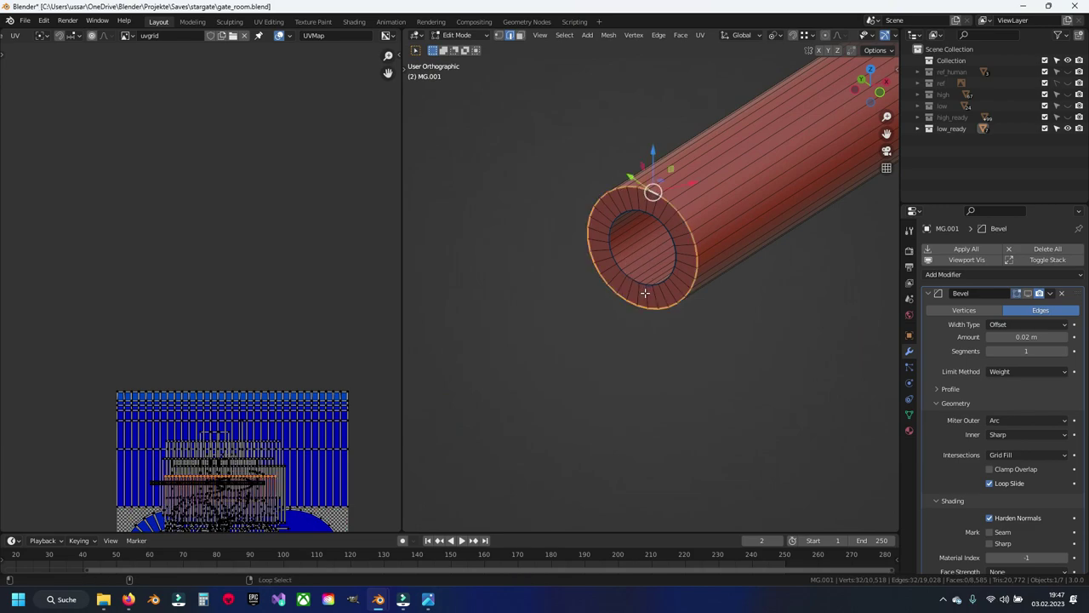
In X-ray view, select the muzzle circle loop and the barrel's end loop.
key("alt+z")
scroll(672, 281, "down", 3)
scroll(700, 284, "up", 2)
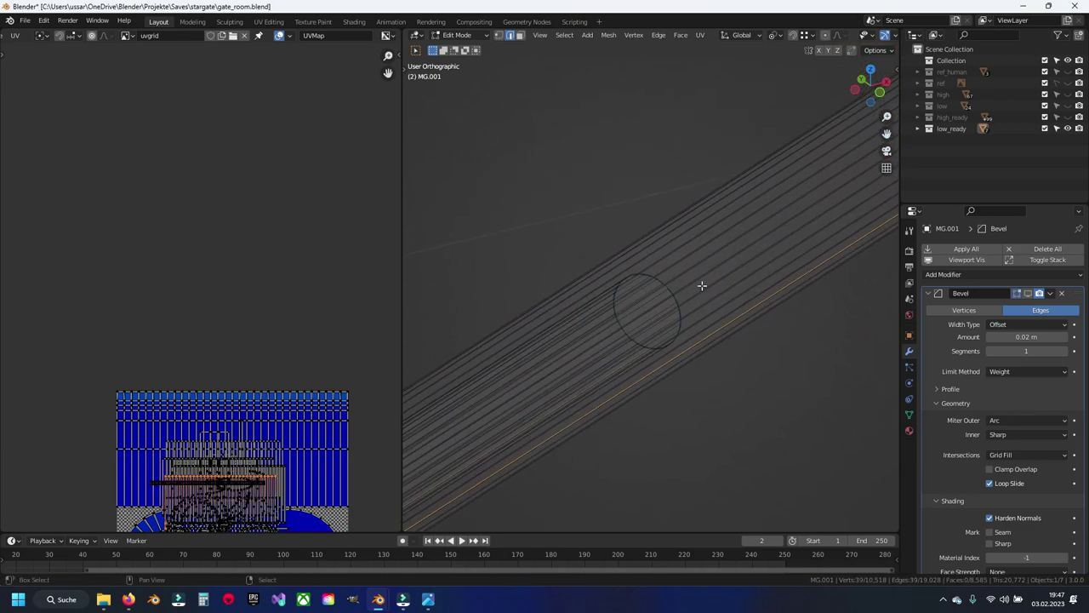
scroll(666, 283, "up", 3)
left_click(670, 270, "alt")
scroll(647, 289, "down", 3)
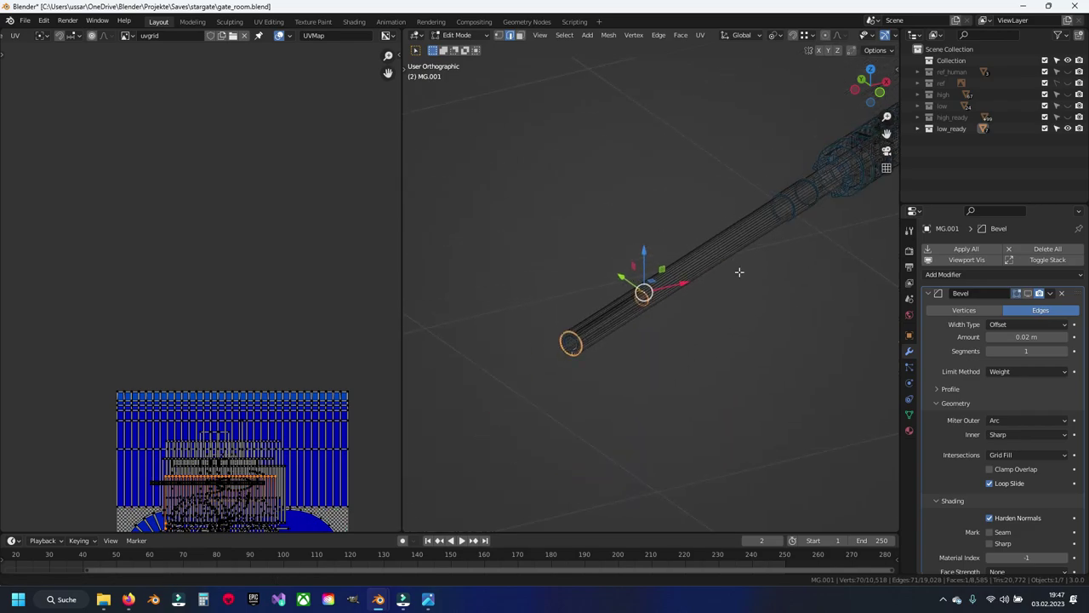
scroll(656, 285, "up", 2)
scroll(662, 282, "up", 2)
middle_click_drag(662, 282, 655, 335)
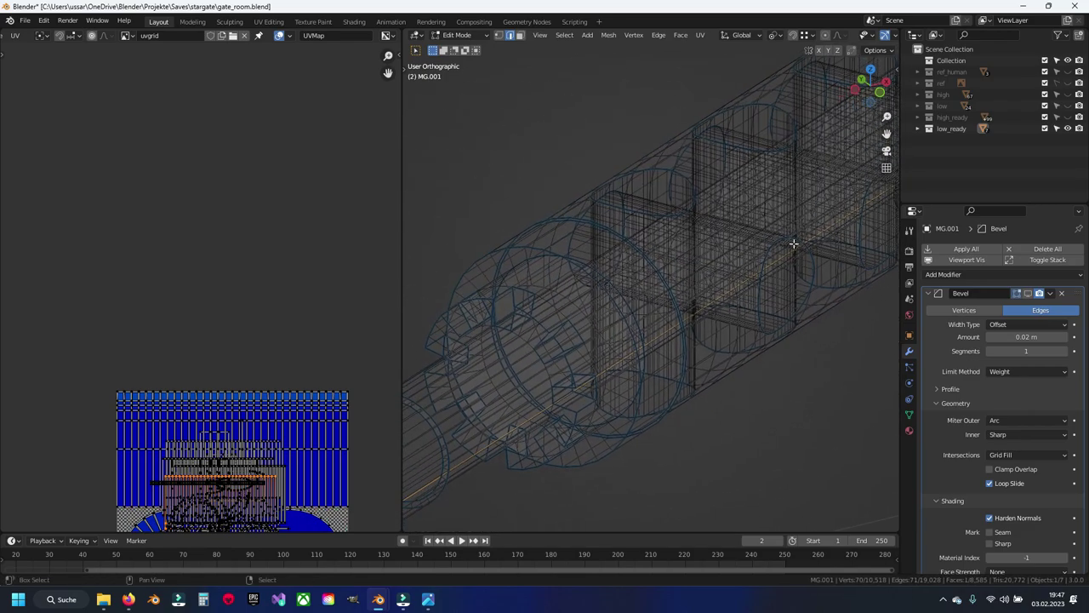
scroll(655, 335, "up", 3)
left_click(676, 264, "alt")
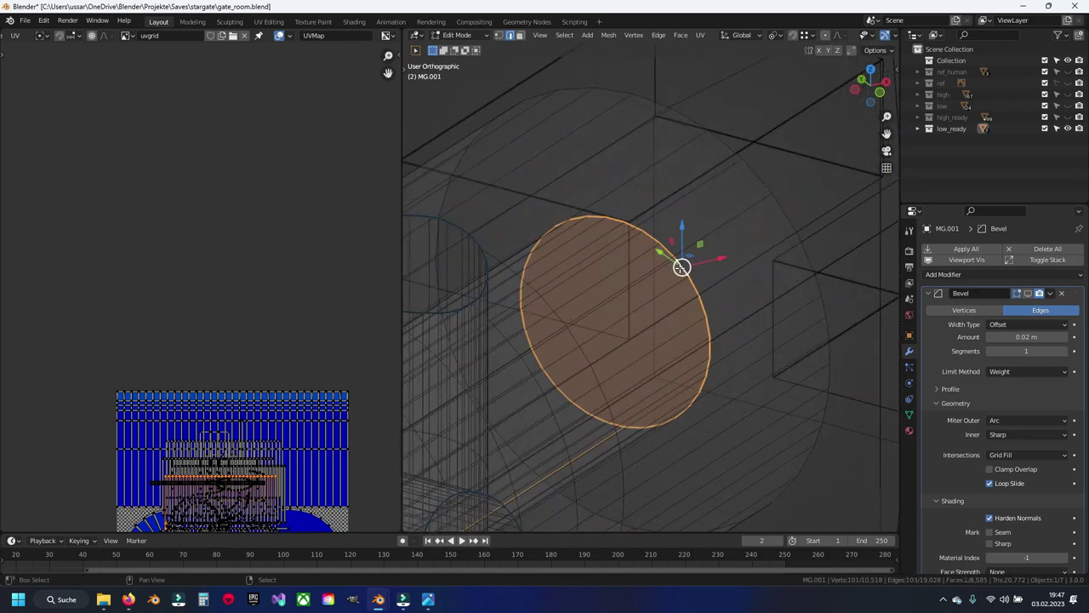
Unwrap the whole linked barrel tube section, then hide and unhide it.
right_click(696, 285)
key("ctrl+l")
key("u")
left_click(669, 288)
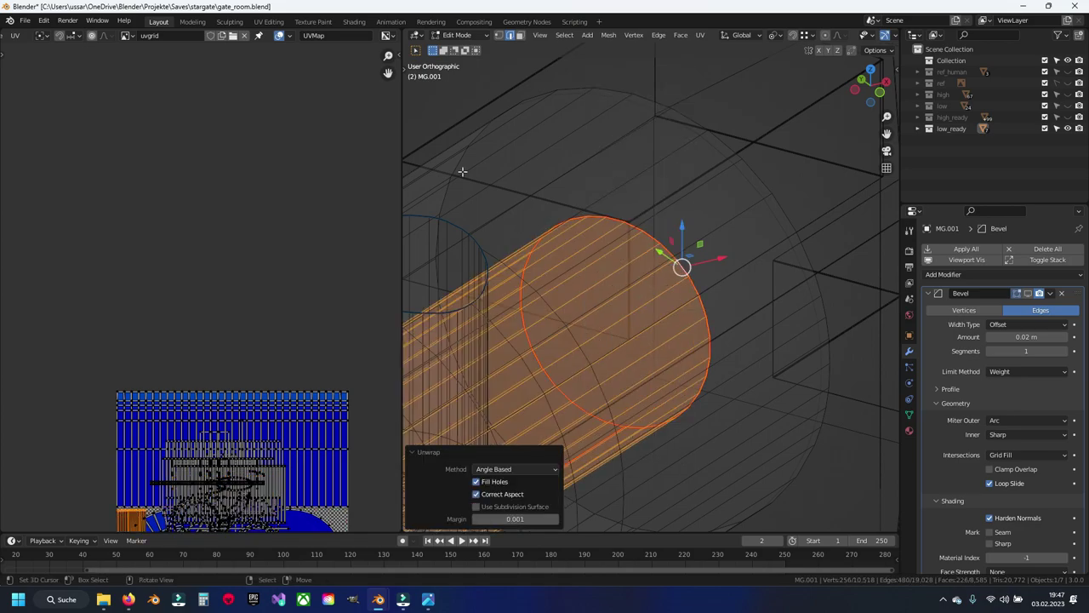
key("h")
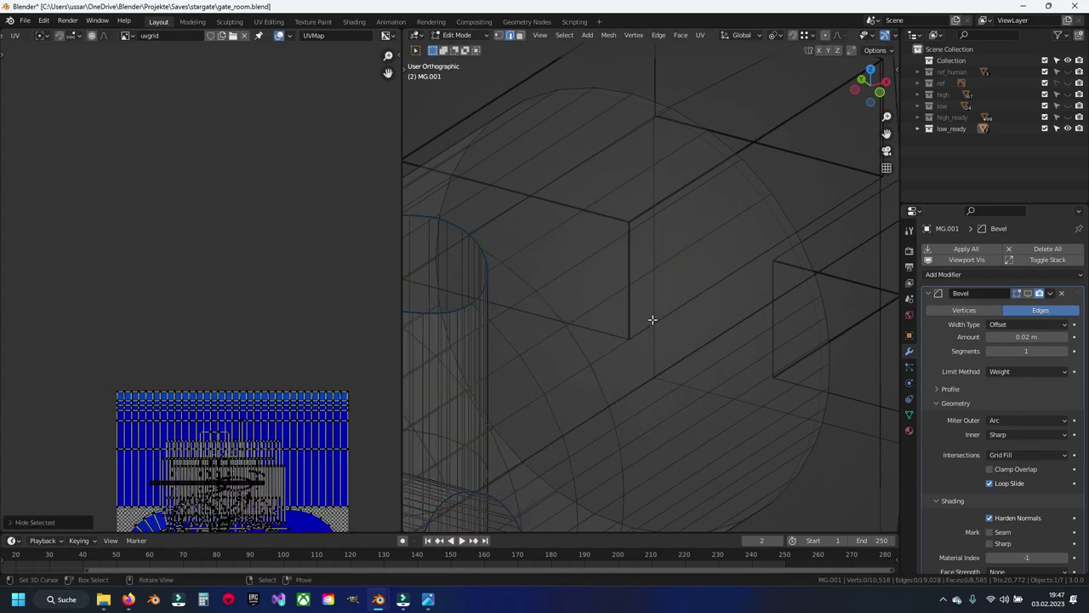
key("alt+h")
Save the file and start selecting tooth edges on the muzzle notches.
key("ctrl+s")
mouse_move(646, 340)
middle_mouse_down()
mouse_move(540, 418)
mouse_move(632, 336)
middle_mouse_up()
scroll(632, 335, "up", 2)
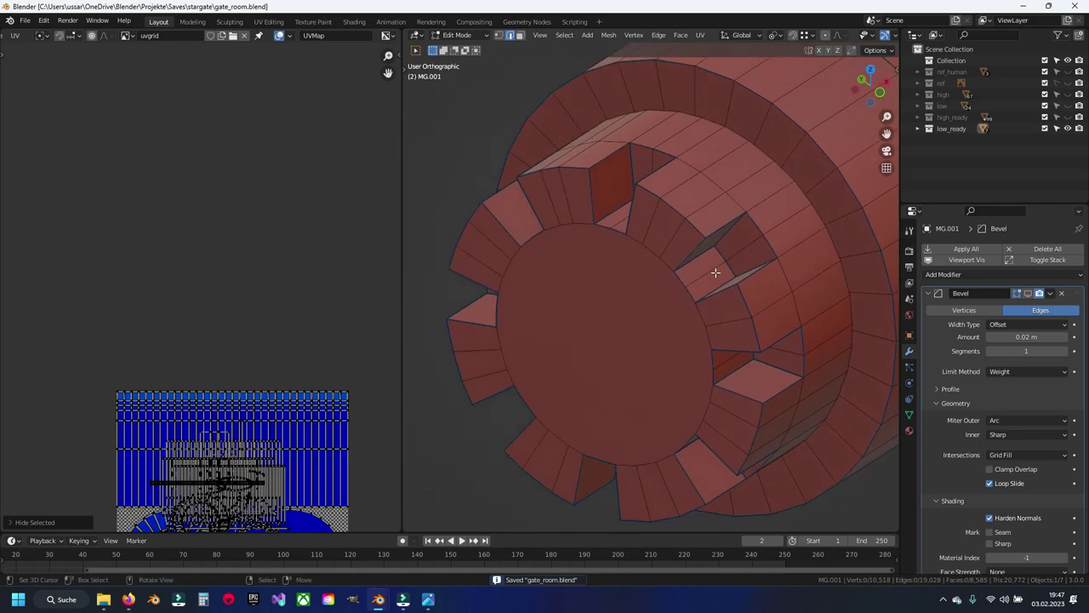
left_click(602, 156)
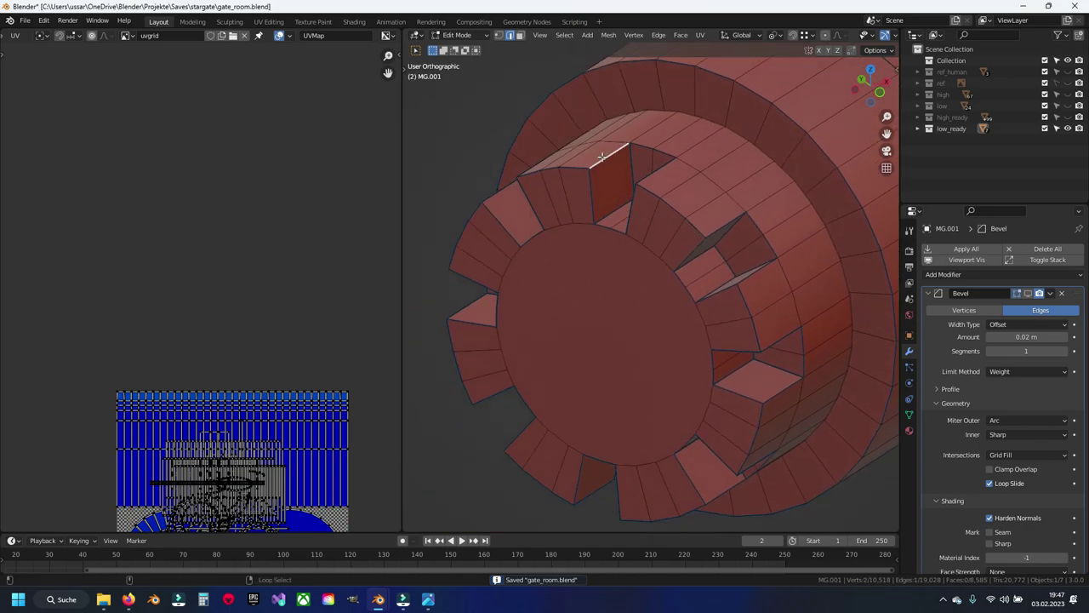
left_click(627, 200)
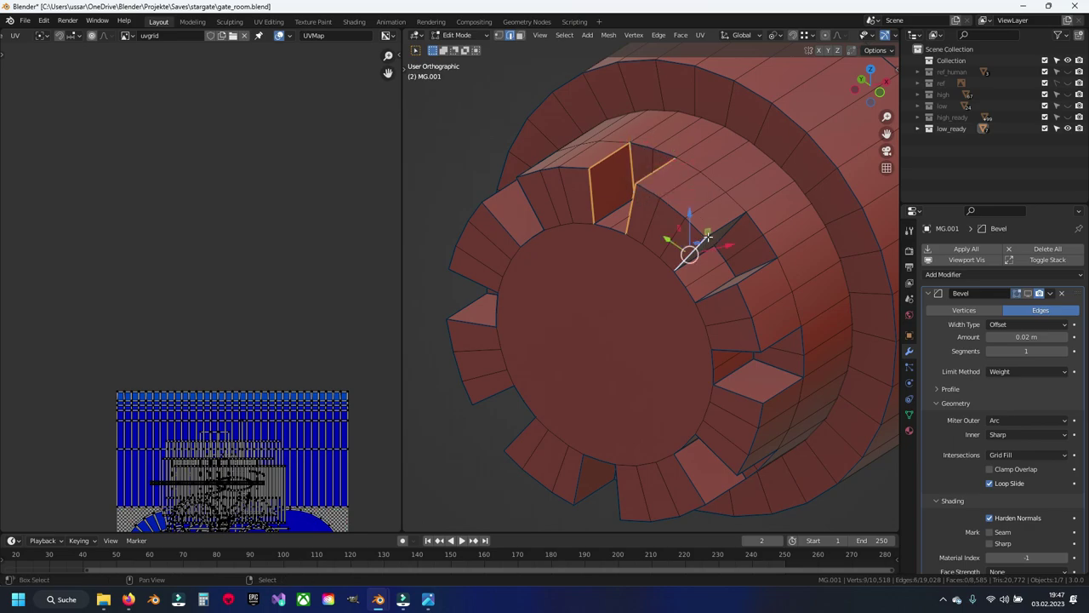
left_click(722, 290, "alt+shift")
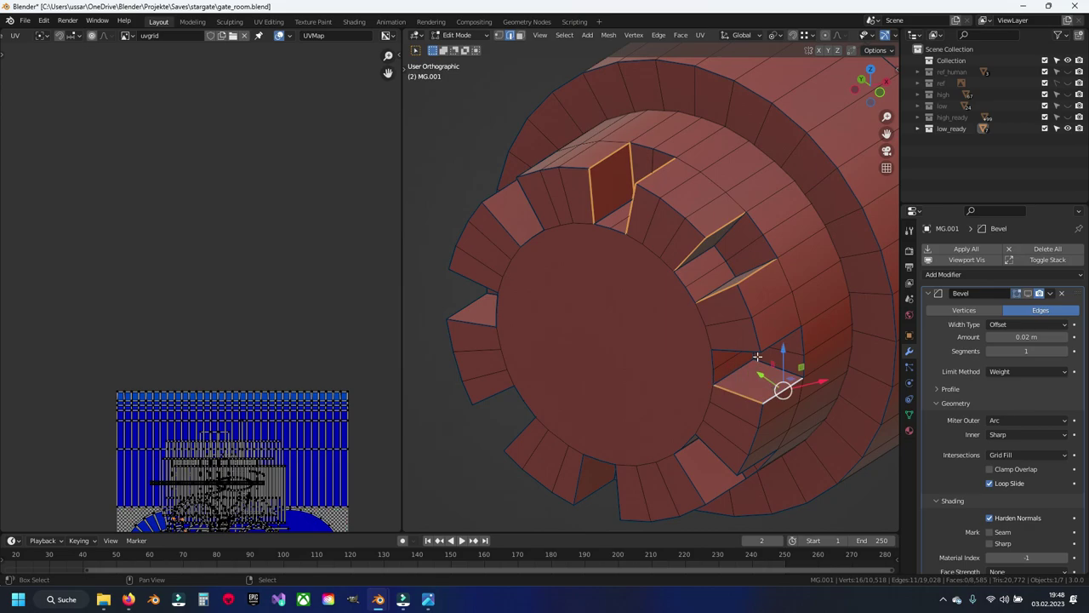
Add the lower and side notch edges to the seam selection.
middle_click_drag(722, 293, 705, 304)
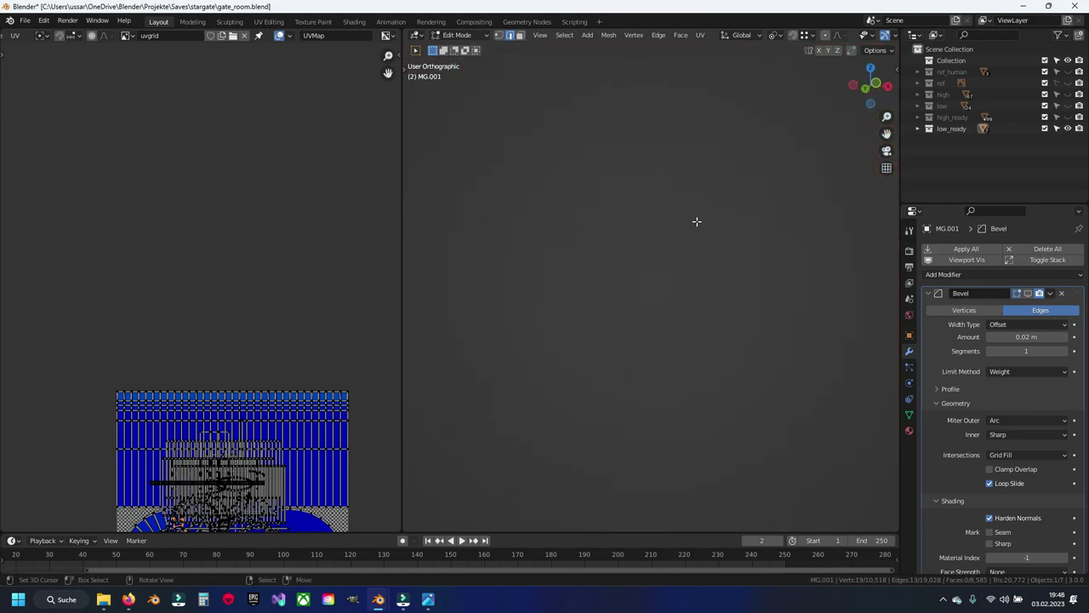
scroll(696, 221, "up", 3)
middle_click_drag(655, 420, 640, 334)
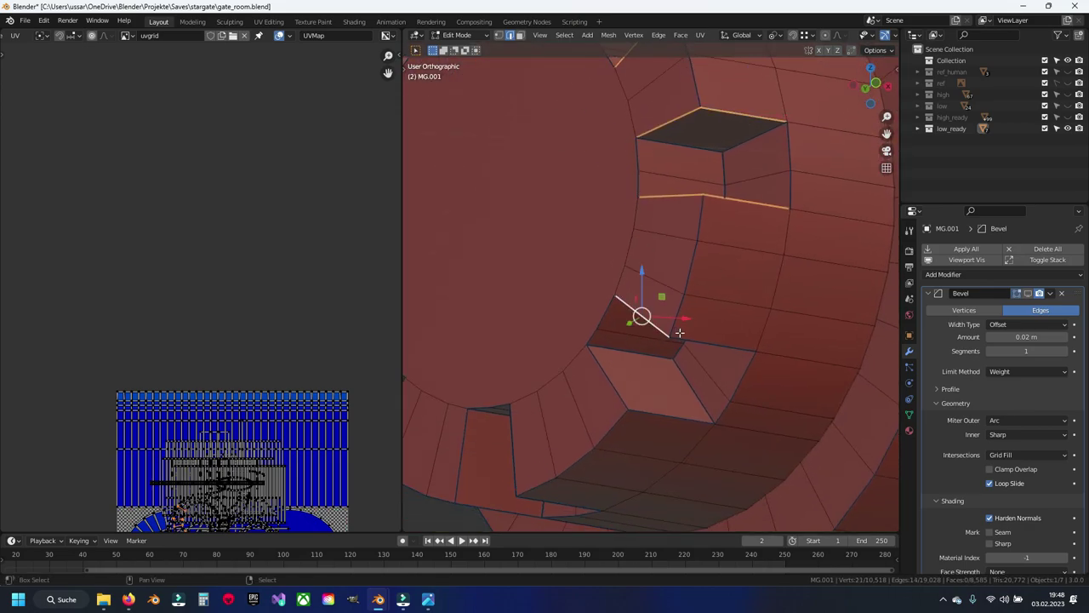
left_click(680, 332, "alt+shift")
middle_click_drag(605, 378, 626, 368)
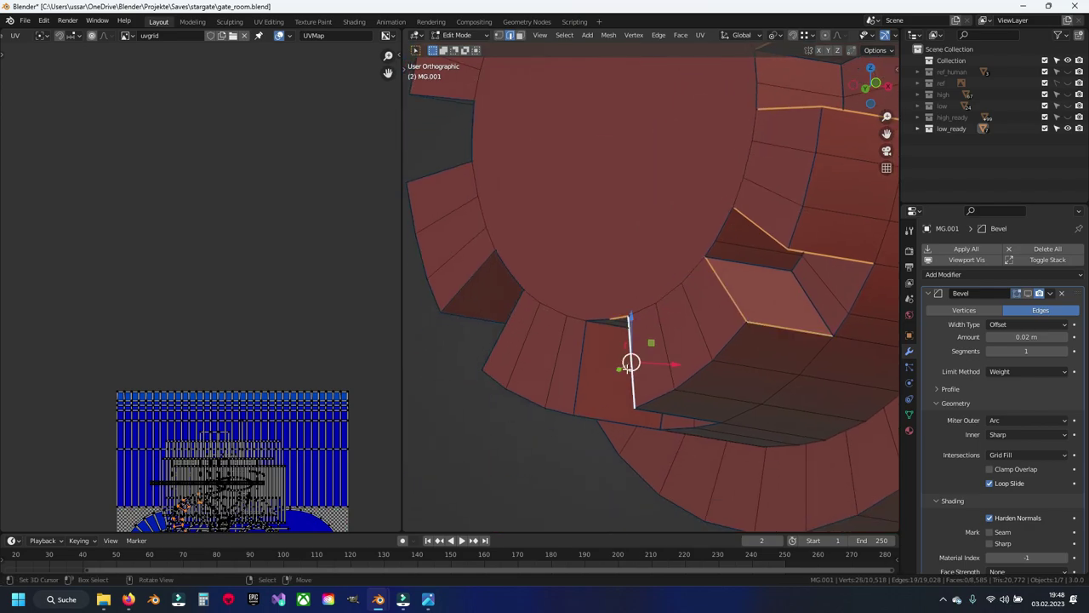
left_click(790, 323, "shift")
left_click(632, 374, "shift")
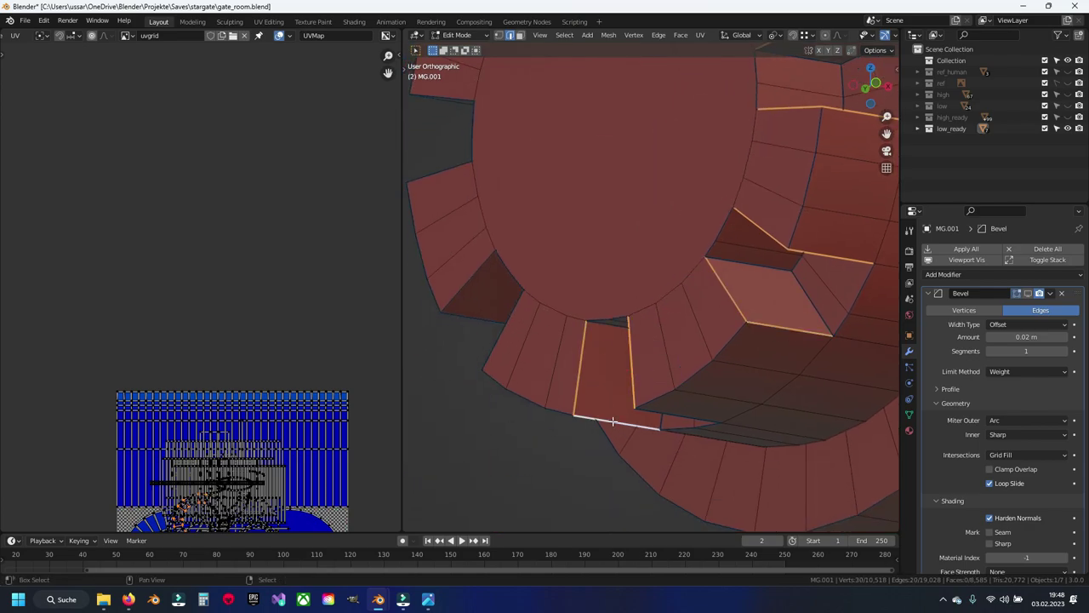
middle_click_drag(664, 412, 530, 319)
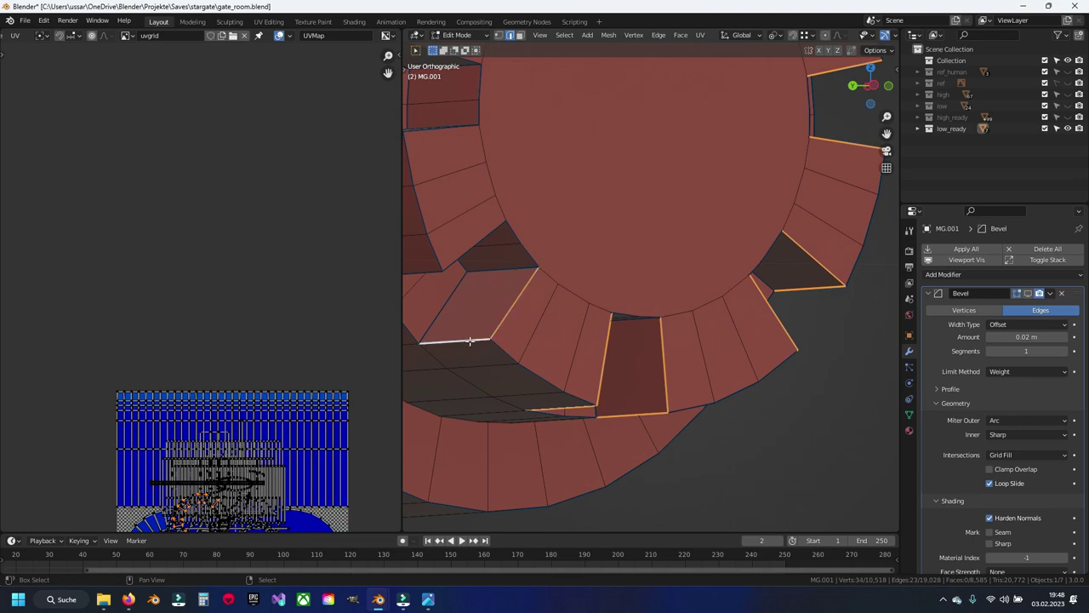
middle_click_drag(454, 258, 596, 320)
left_click(602, 316, "shift")
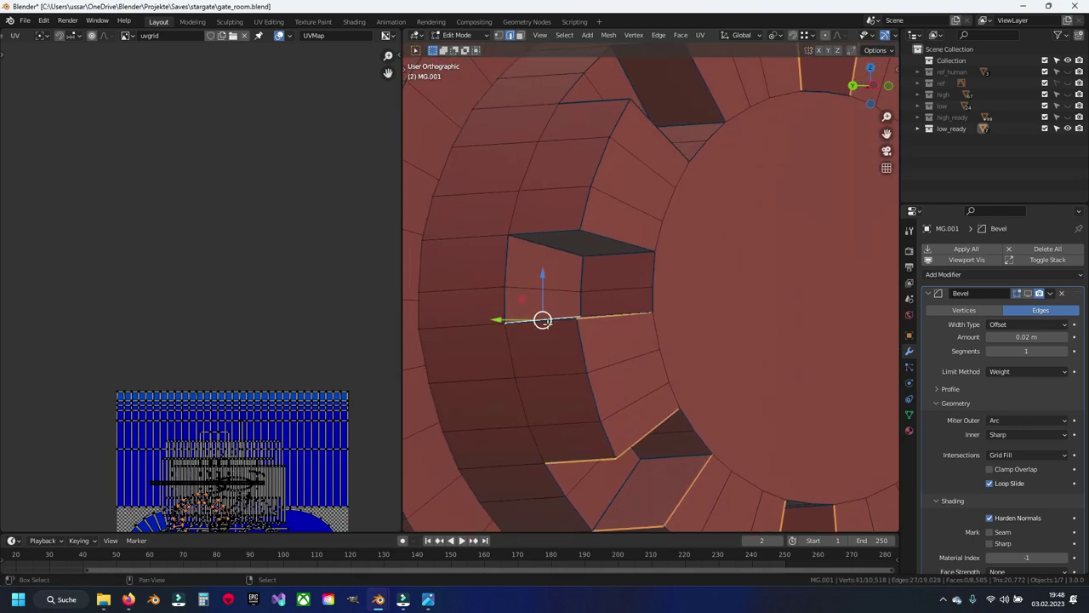
left_click(543, 319, "shift")
left_click(578, 233, "shift")
Add the remaining notch edges around the muzzle ring to the selection.
middle_click_drag(578, 232, 609, 228)
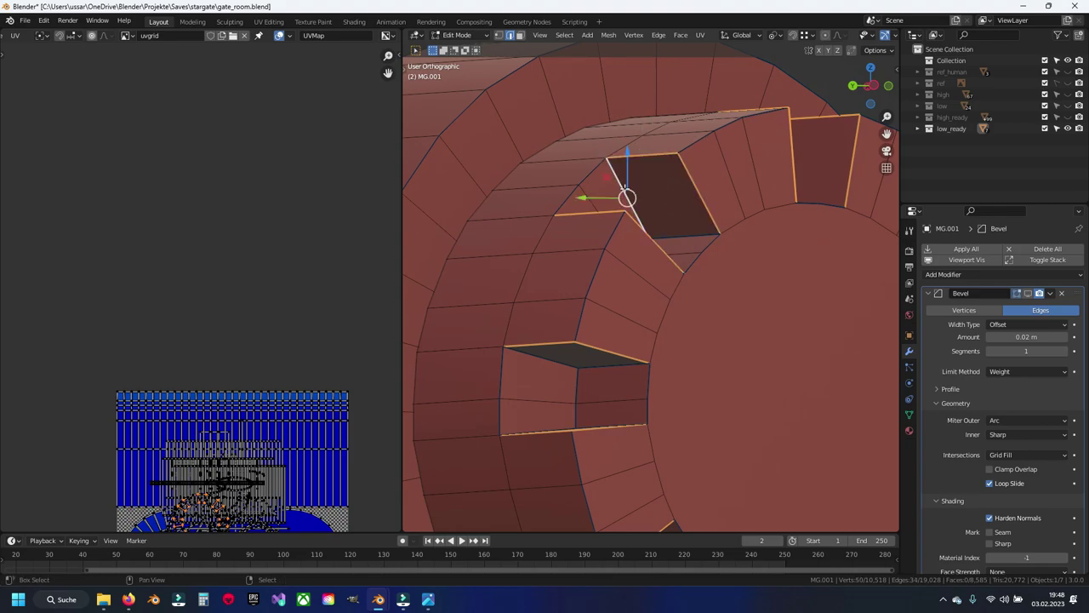
left_click(523, 351, "shift")
middle_click_drag(524, 352, 583, 254)
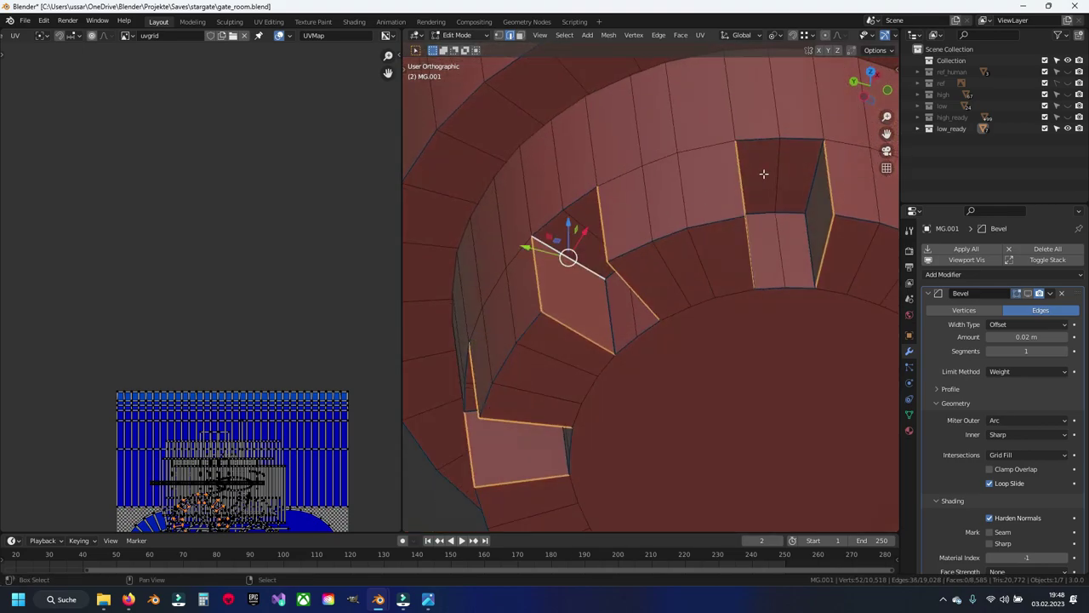
mouse_move(764, 174)
middle_mouse_down()
mouse_move(623, 197)
mouse_move(727, 297)
mouse_move(761, 304)
mouse_move(698, 224)
middle_mouse_up()
left_click(633, 203, "shift")
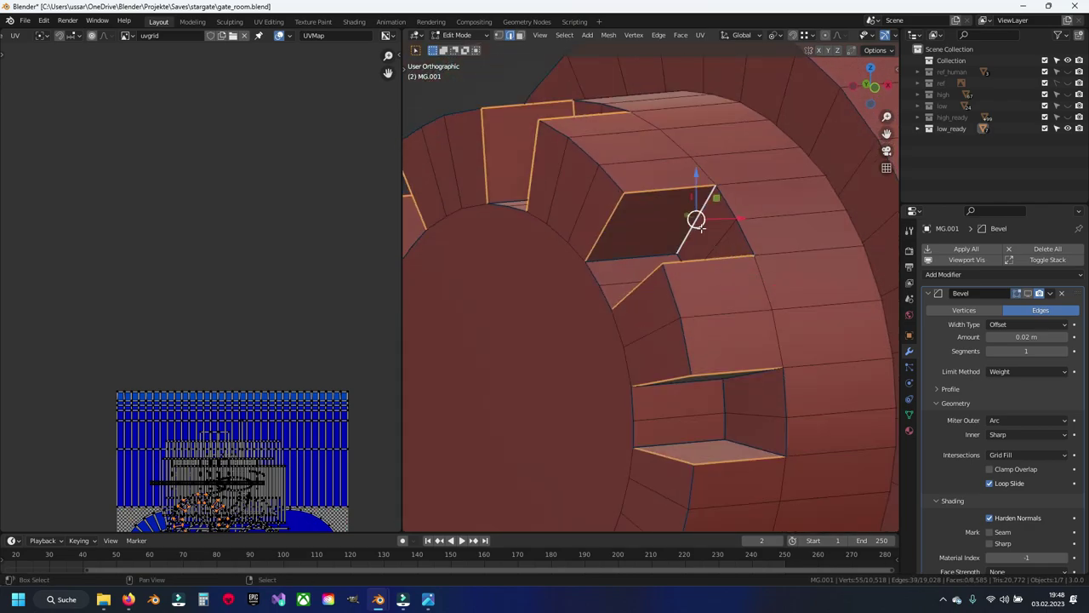
left_click(753, 440, "shift")
mouse_move(753, 439)
middle_mouse_down()
mouse_move(780, 351)
mouse_move(741, 351)
middle_mouse_up()
left_click(740, 351, "shift")
middle_click_drag(592, 421, 674, 437)
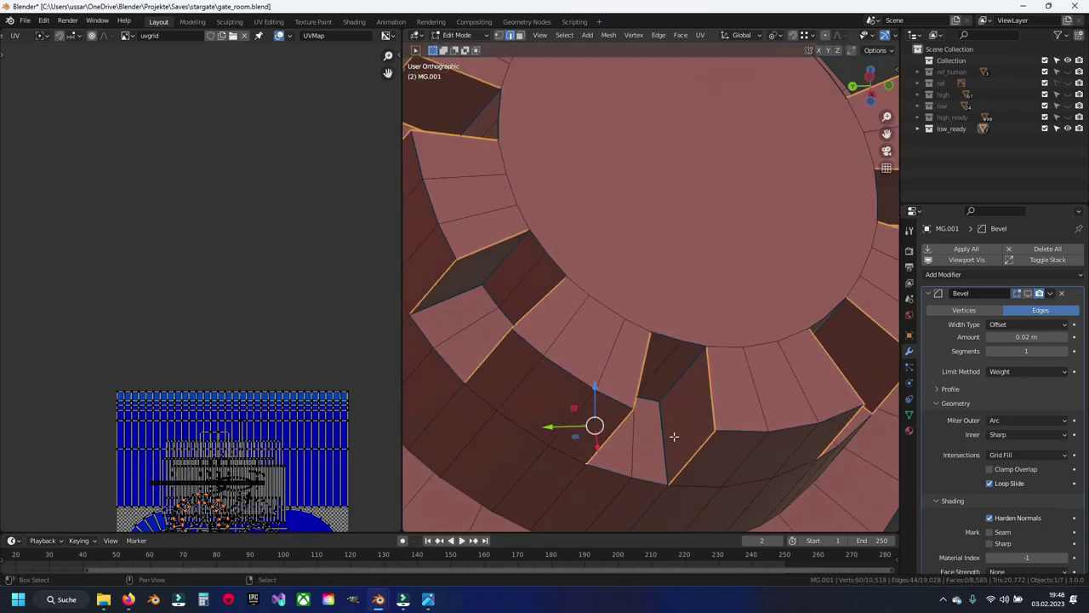
left_click(483, 332, "shift")
middle_click_drag(452, 304, 534, 401)
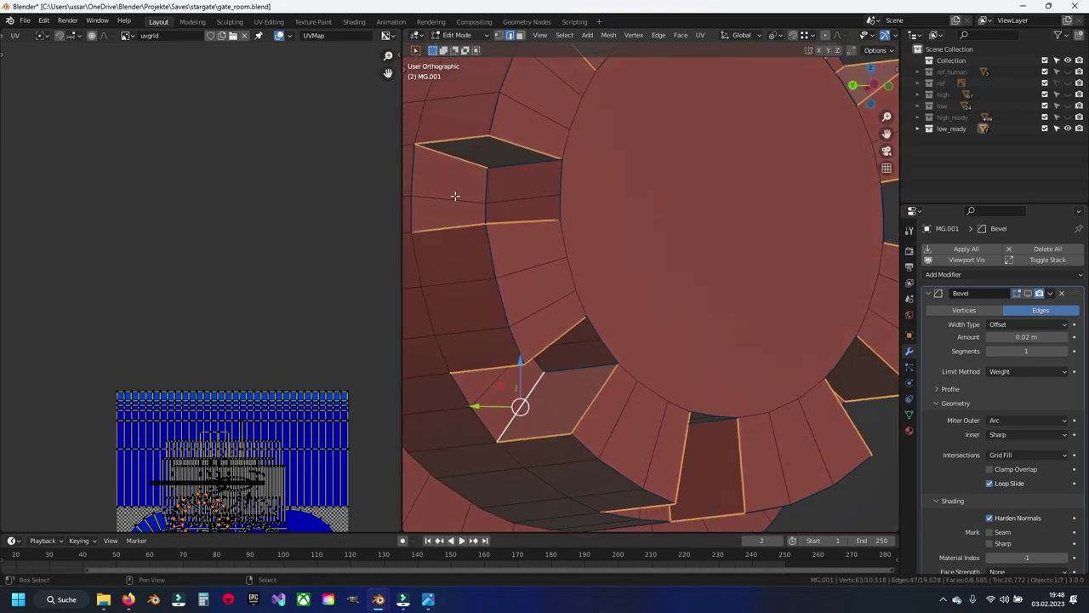
middle_click_drag(455, 196, 459, 289)
Mark the selected notch edges as seams, leaving edge crease at 0.
left_click(459, 292, "shift")
key("ctrl+e")
left_click(662, 216)
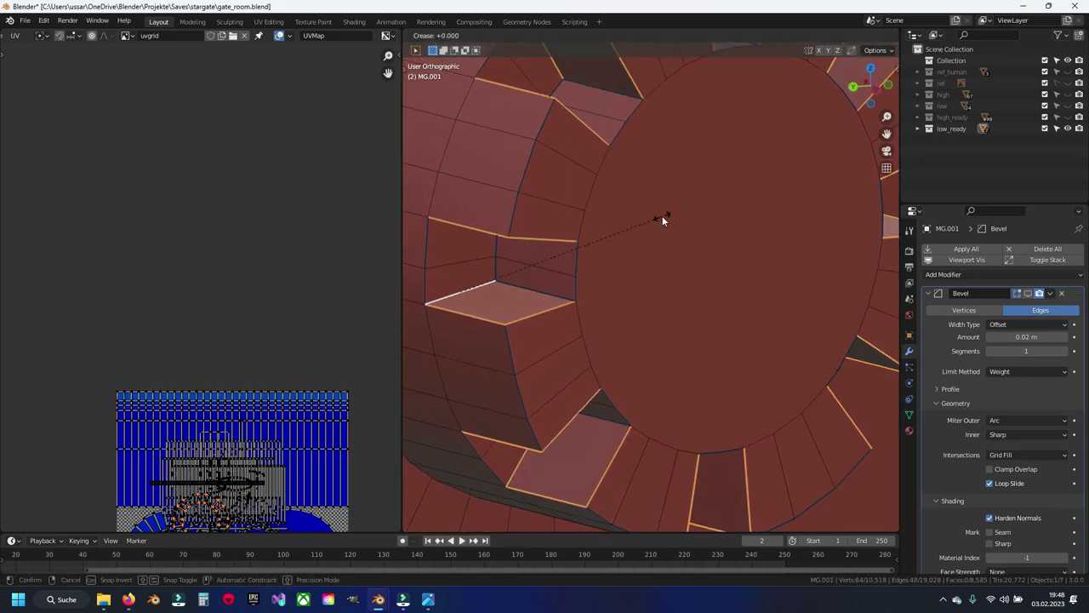
right_click(663, 219)
key("ctrl+e")
left_click(647, 246)
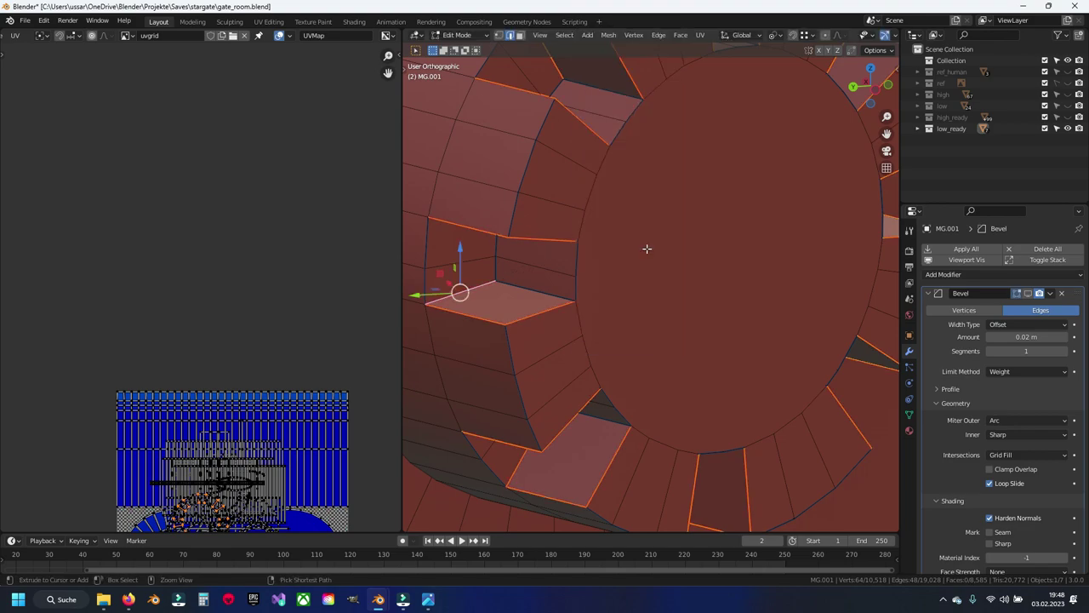
Select the entire mesh and unwrap it along the new seams.
key("a")
key("u")
left_click(647, 246)
Place the moved UV islands, then unwrap the barrel muzzle again.
key("g")
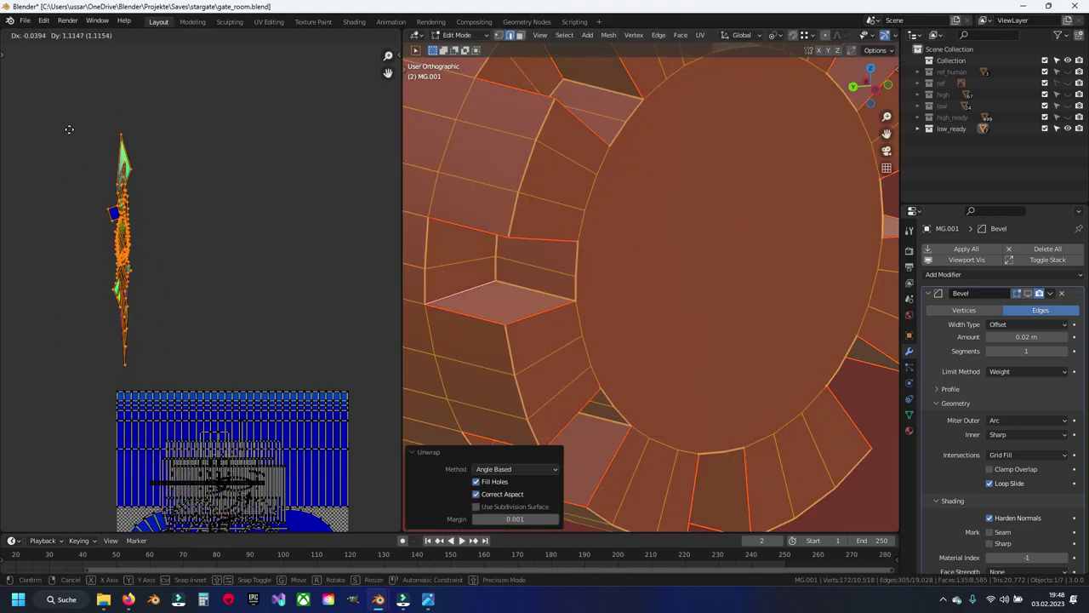
left_click(66, 131)
key("u")
left_click(593, 233)
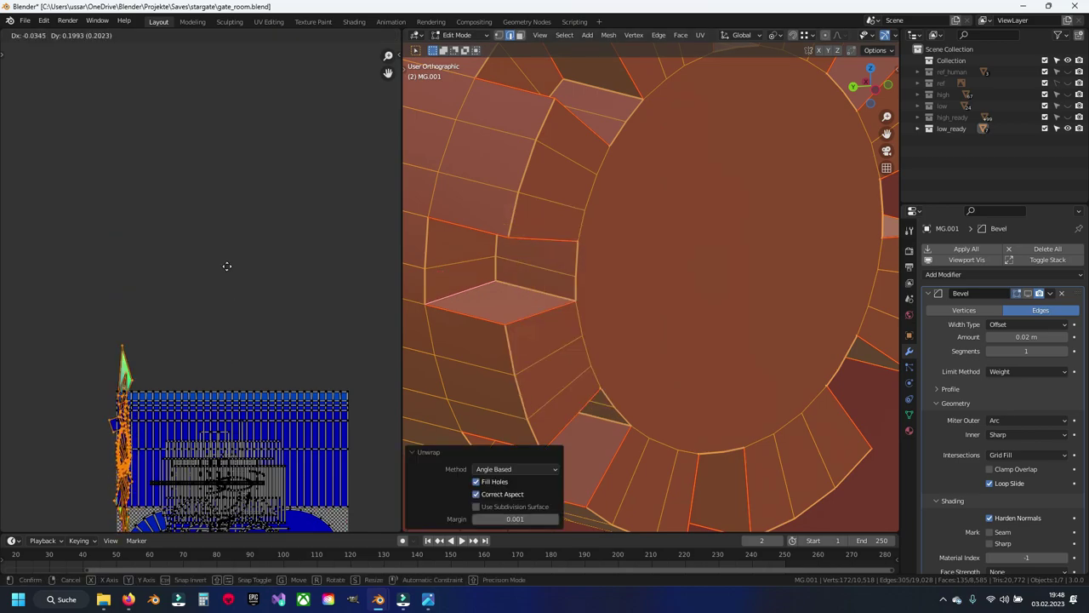
Select the whole mesh and merge duplicate vertices by distance.
key("alt+a")
key("a")
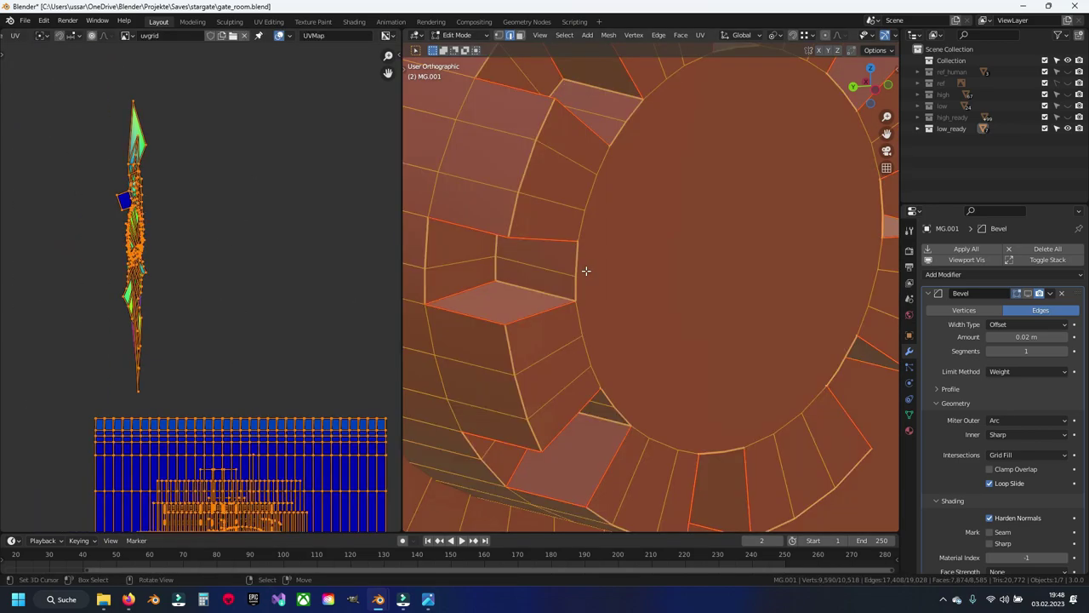
key("m")
key("b")
Select the muzzle's connected geometry, clear the selection, and save the blend file.
left_click(586, 271)
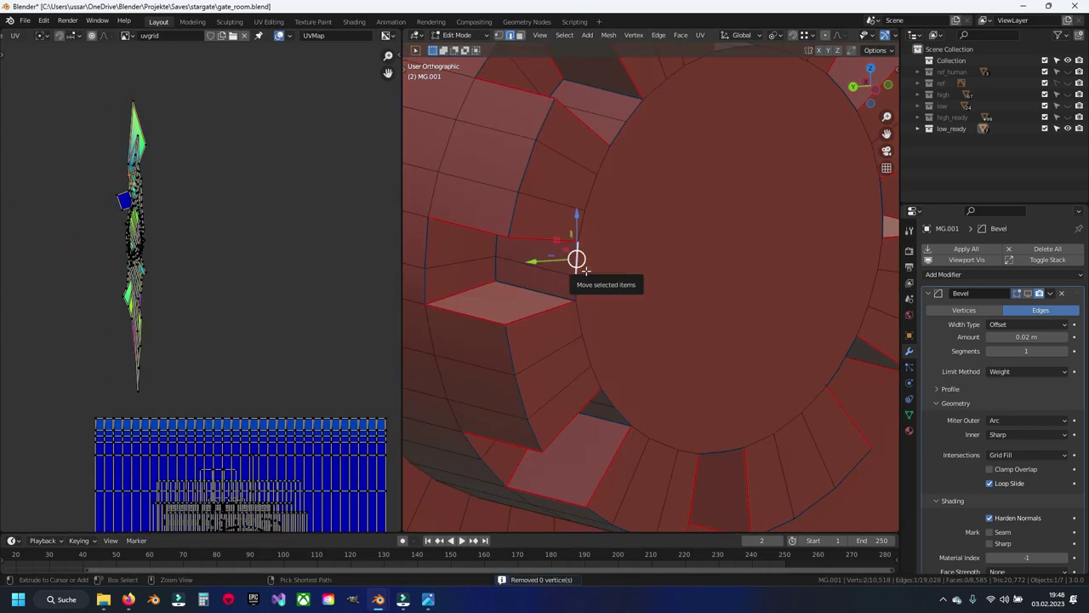
key("ctrl+l")
key("alt+a")
key("ctrl+s")
Select two vertical edge loops in the notch and view the muzzle end from the side.
middle_click_drag(583, 270, 557, 240)
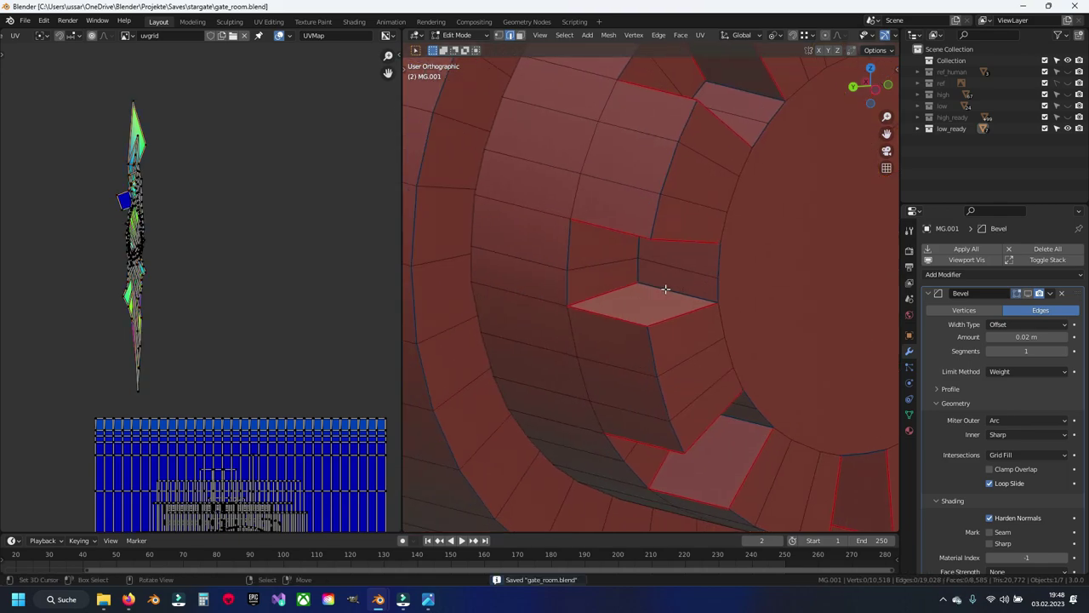
left_click(557, 239, "alt")
left_click(713, 292, "alt+shift")
middle_click_drag(713, 292, 630, 296)
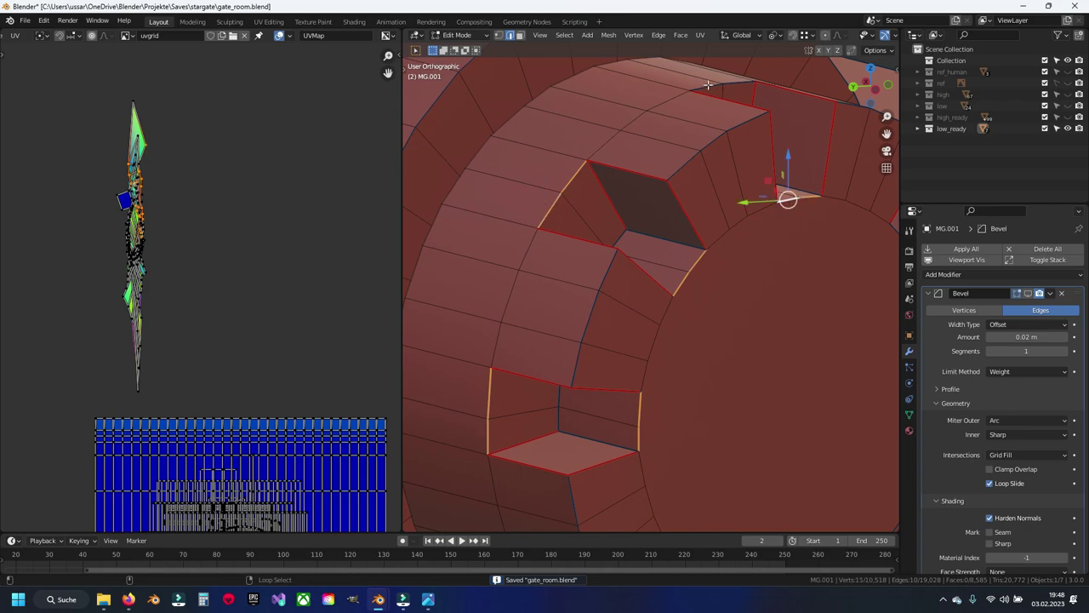
scroll(707, 85, "down", 4)
middle_click_drag(708, 85, 698, 307)
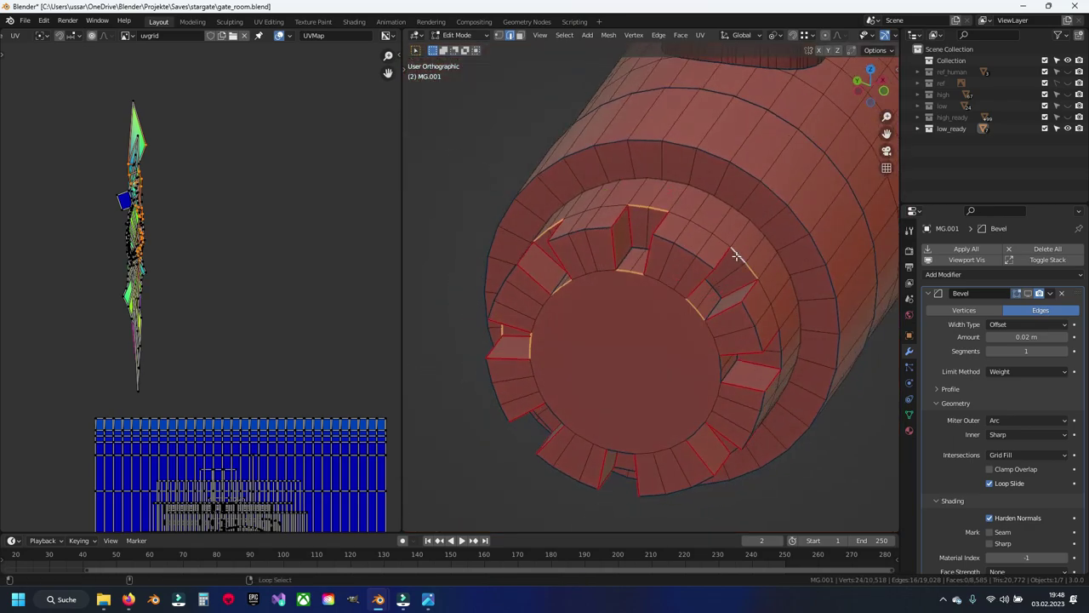
middle_click_drag(726, 407, 689, 381)
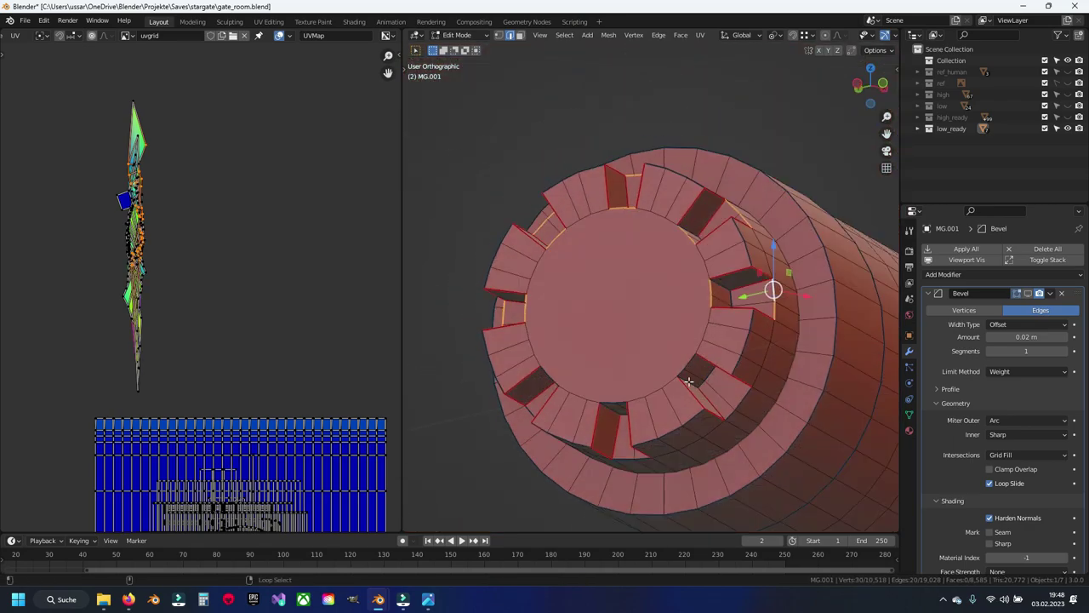
middle_click_drag(634, 418, 665, 390)
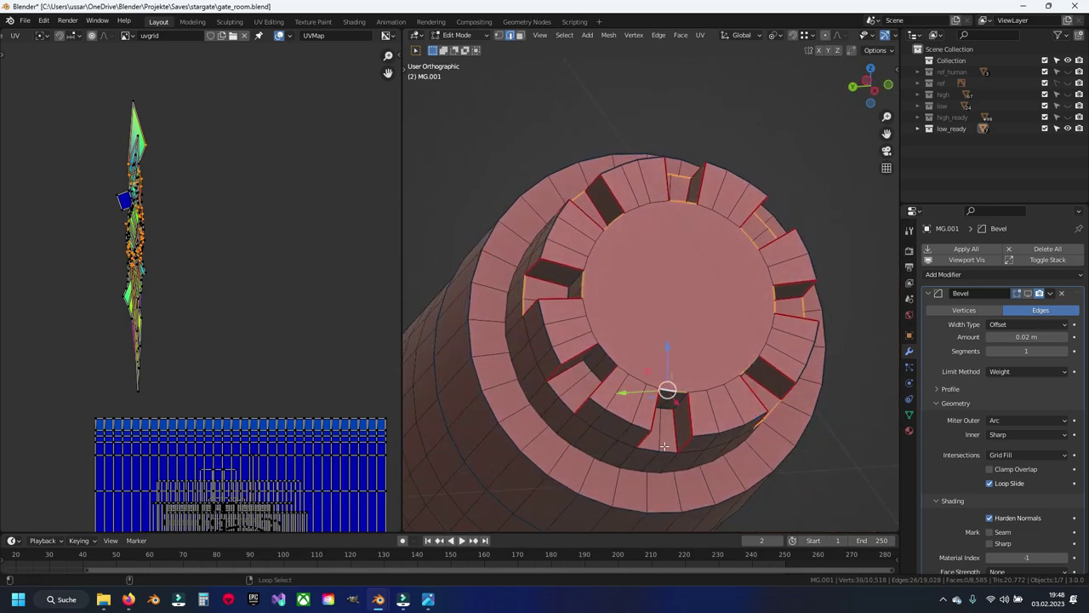
middle_click_drag(606, 348, 652, 335)
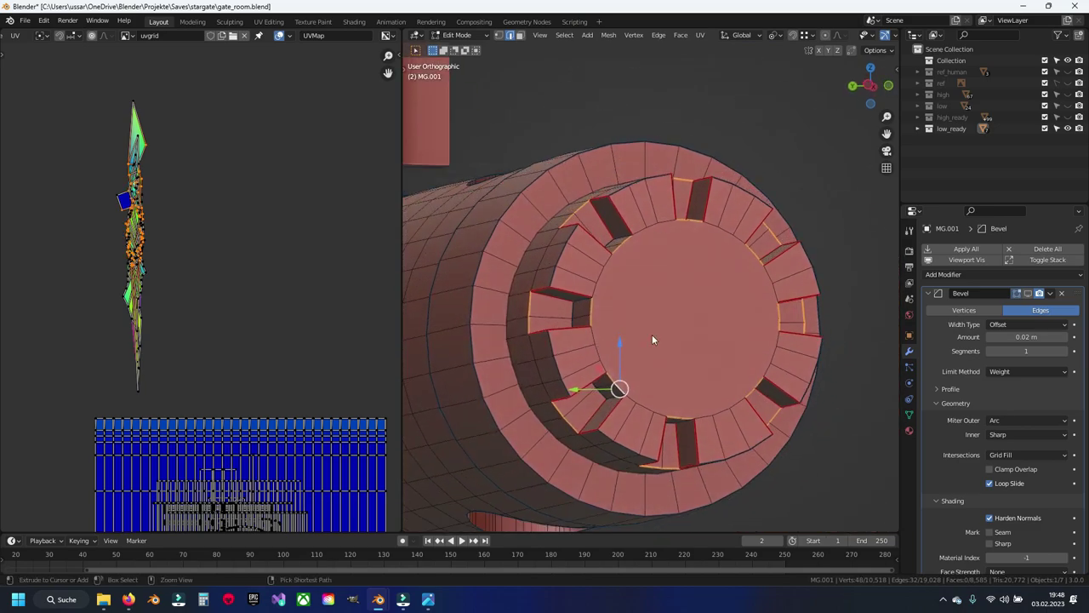
Unwrap the inner ring faces, place the island at upper left, and save.
key("l")
key("u")
left_click(652, 335)
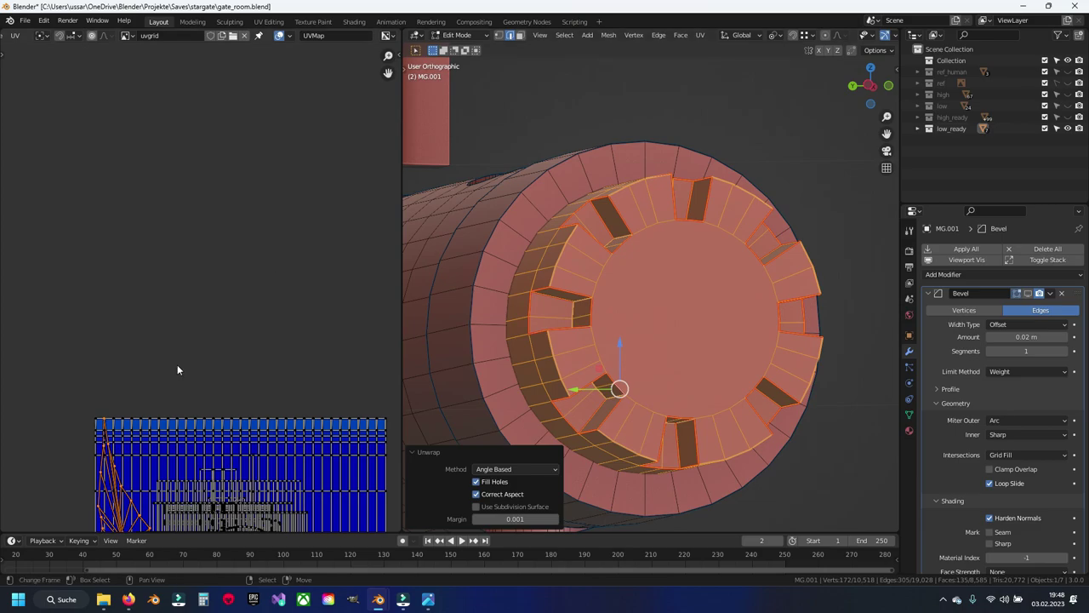
key("g")
left_click(160, 310)
key("g")
left_click(163, 320)
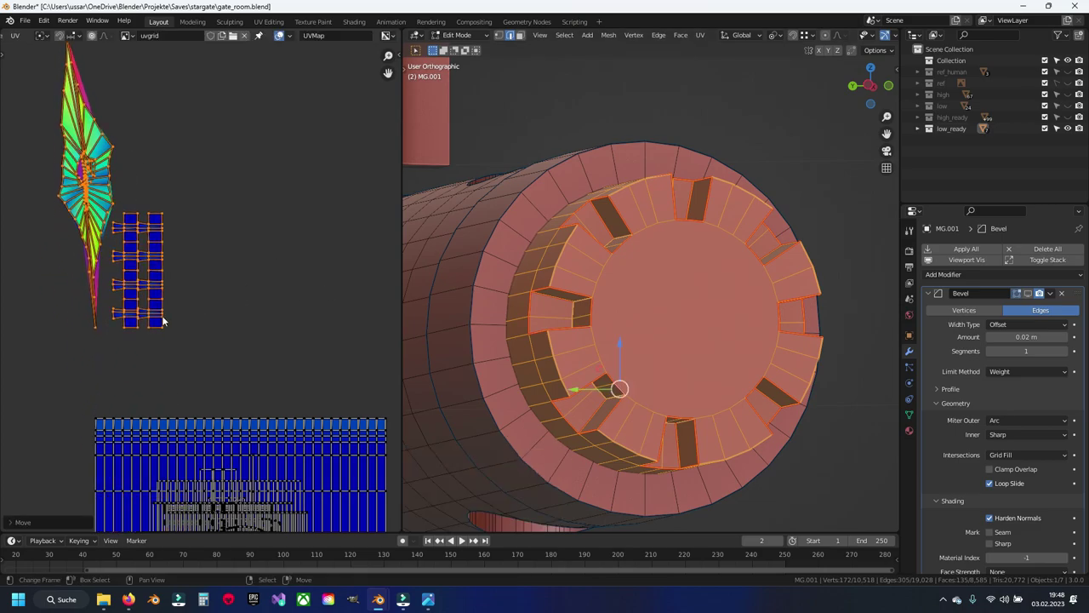
key("ctrl+z")
left_click(201, 342)
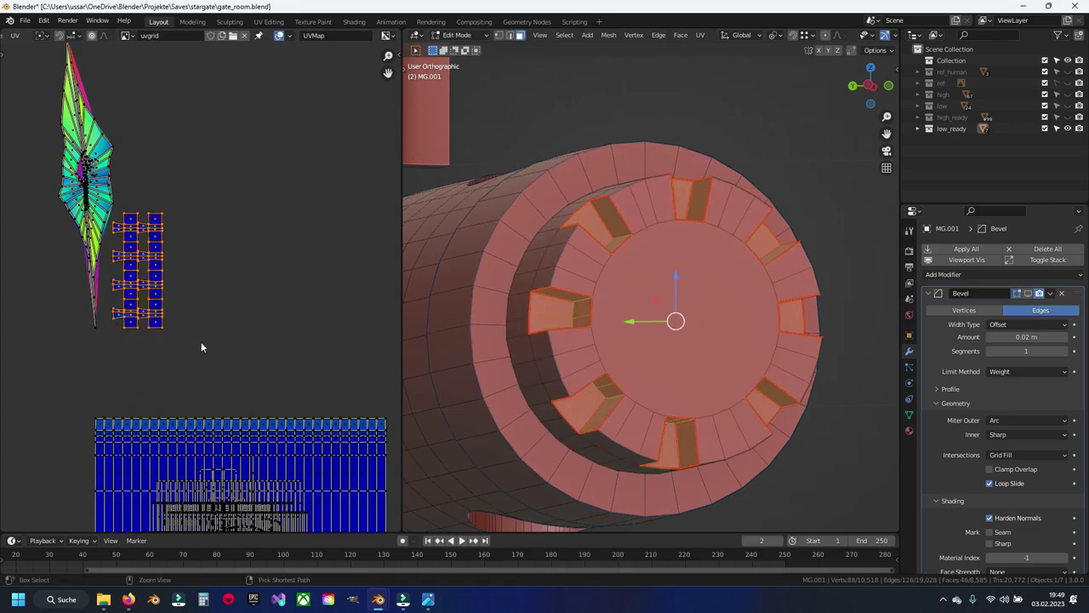
key("ctrl+s")
Select the edge loops around the ring's gear teeth and mark them as seams.
middle_click_drag(496, 287, 601, 304)
left_click(534, 286)
left_click(543, 284)
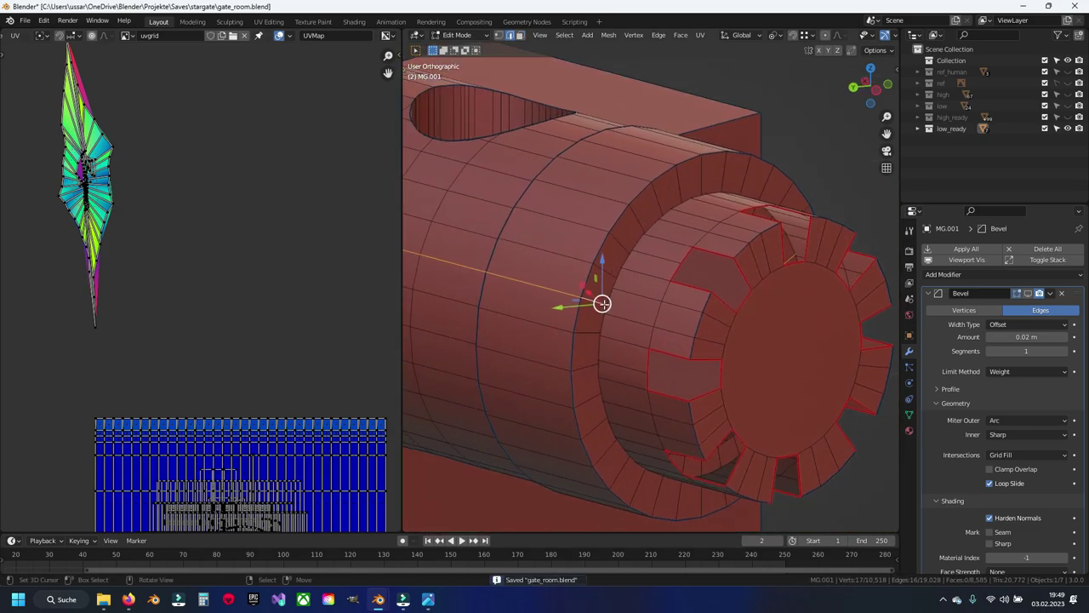
key("shift+z")
scroll(596, 299, "up", 2)
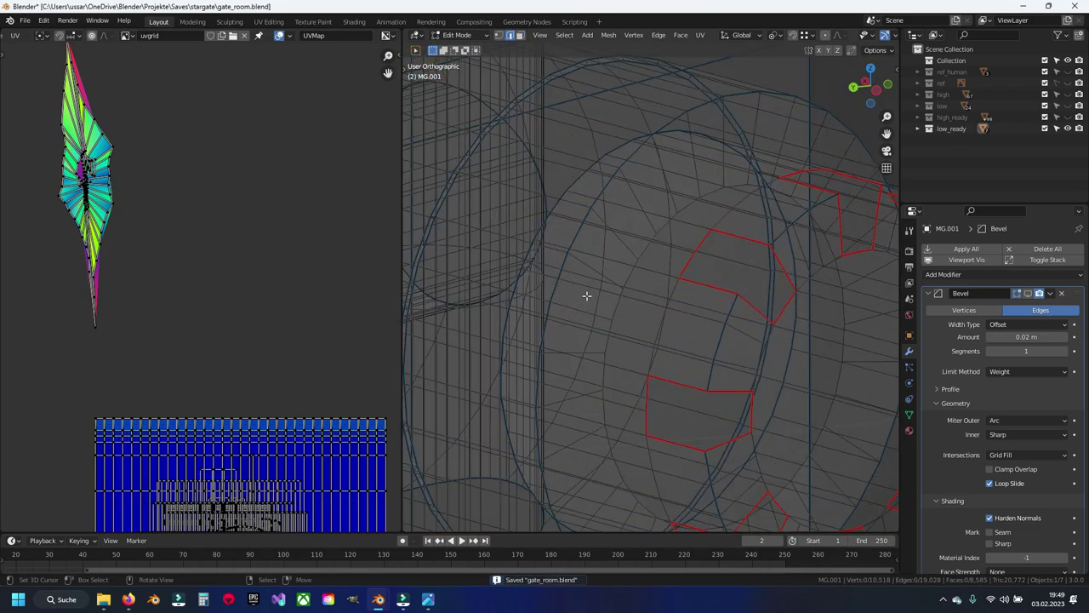
left_click(541, 227, "alt")
left_click(555, 224)
left_click(559, 205, "alt")
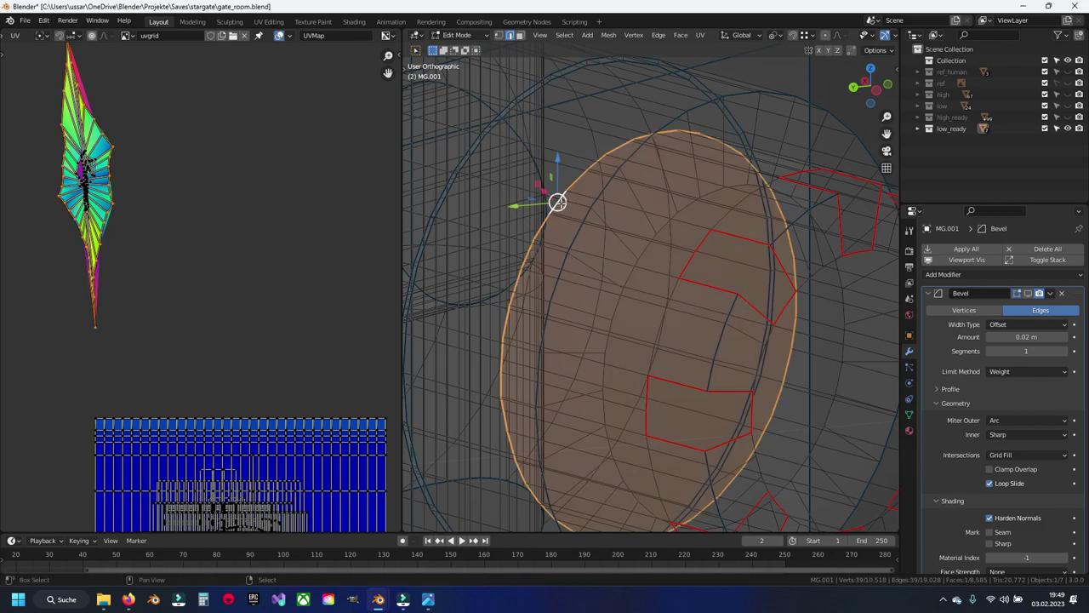
scroll(662, 292, "down", 2)
mouse_move(662, 292)
middle_mouse_down()
mouse_move(691, 306)
mouse_move(745, 377)
mouse_move(655, 355)
middle_mouse_up()
key("shift+z")
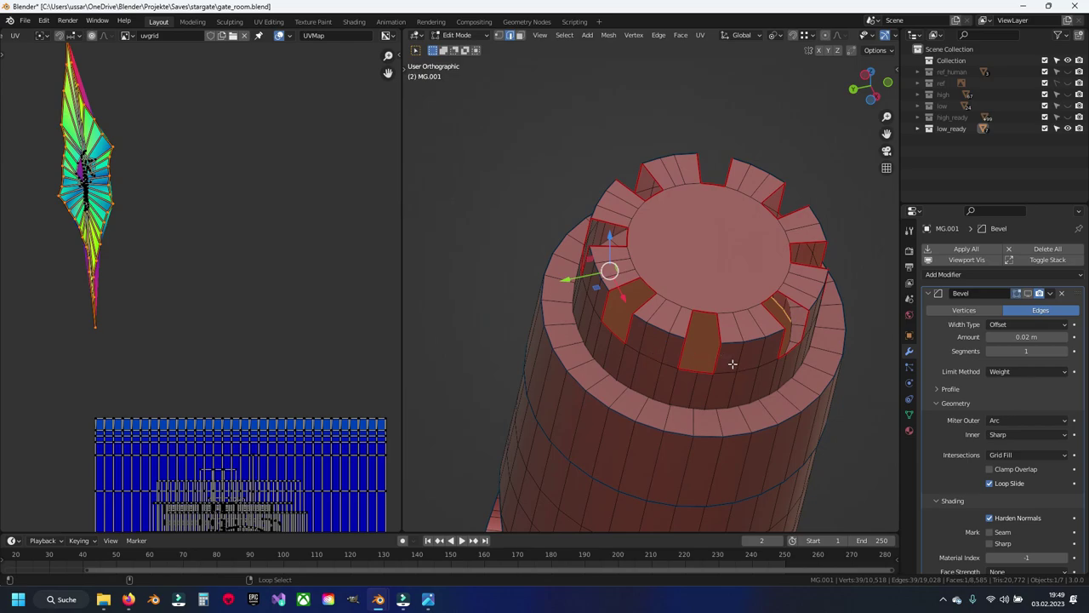
key("ctrl+e")
left_click(775, 377)
Mark a single edge at one of the notches as a seam.
middle_click_drag(762, 362, 668, 400)
key("alt+a")
scroll(660, 453, "up", 2)
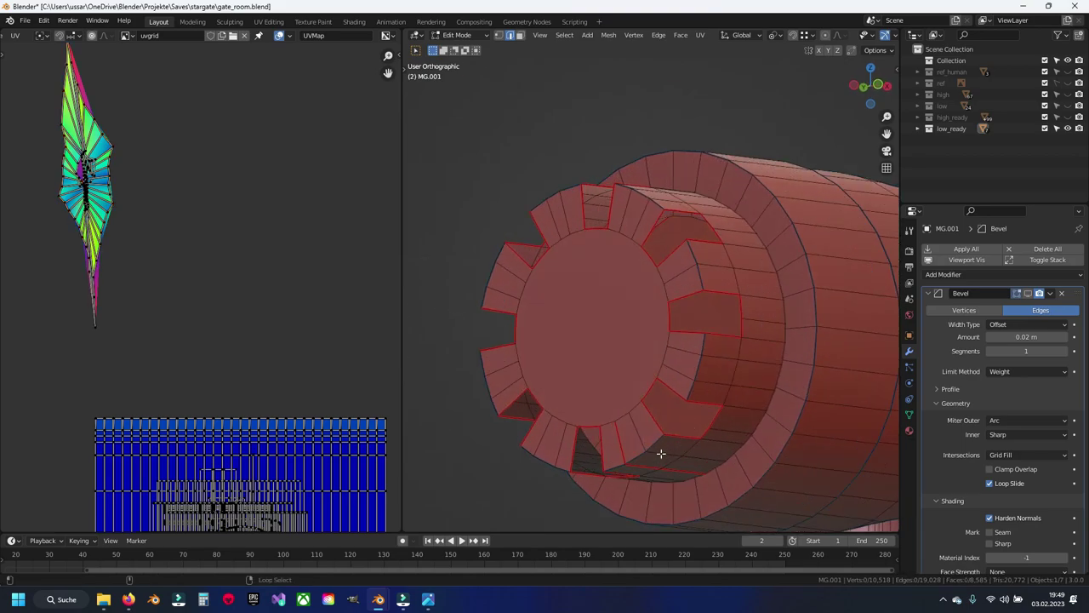
left_click(699, 368, "alt")
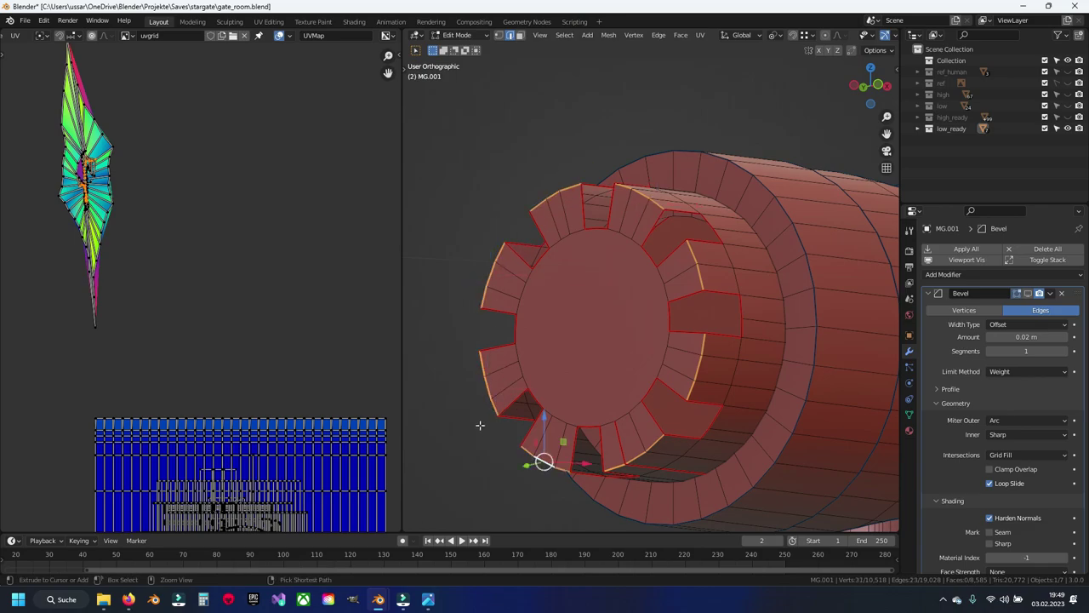
scroll(628, 343, "up", 2)
scroll(705, 292, "up", 2)
left_click(707, 291)
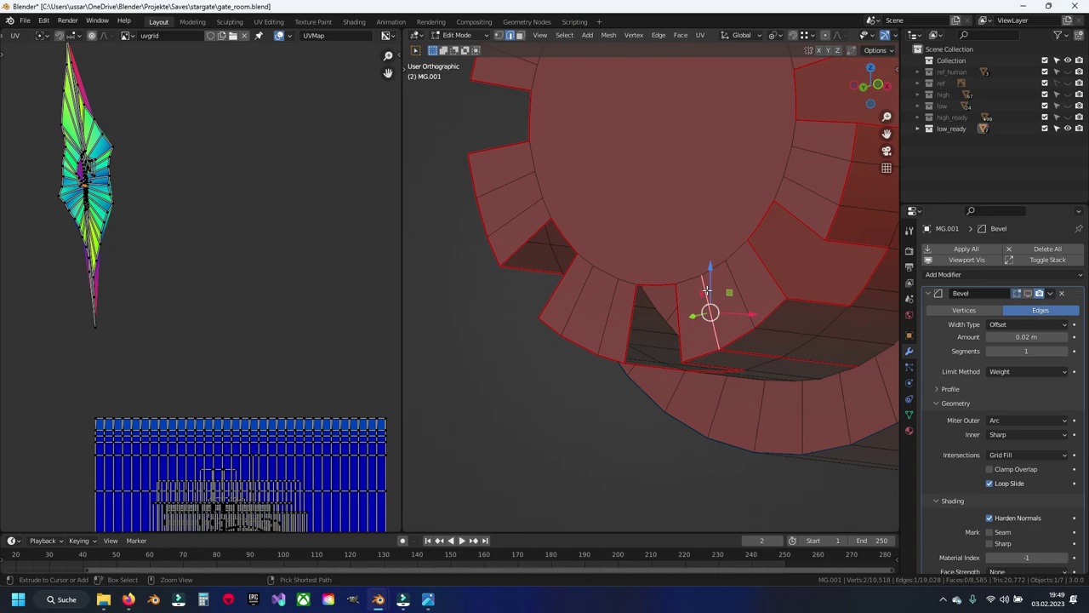
right_click(706, 291)
left_click(707, 302)
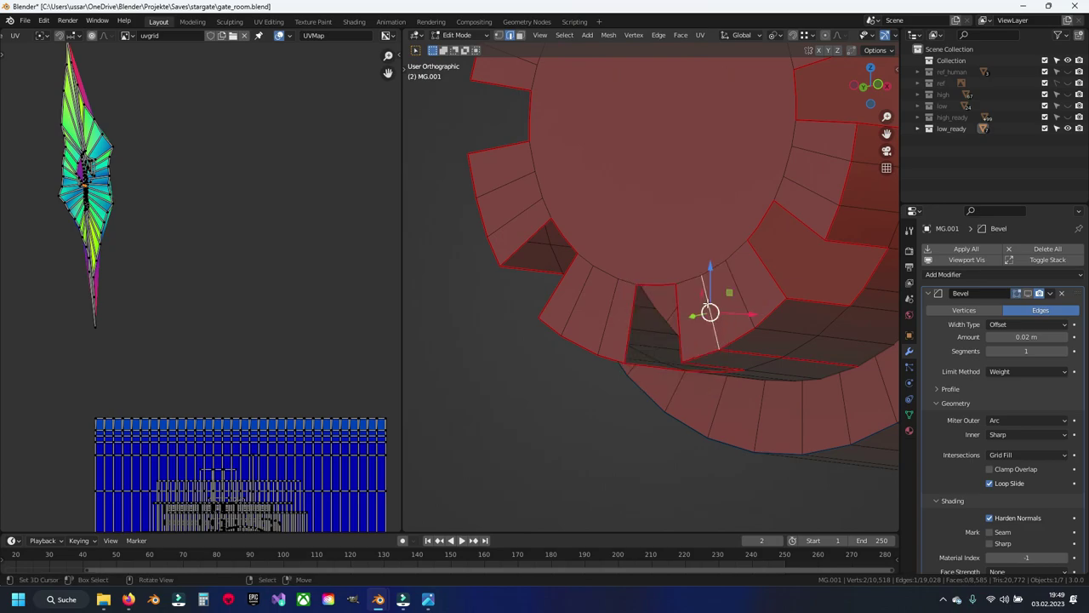
Select all of the ring and unwrap it along its seams.
key("a")
key("u")
left_click(707, 303)
Move the ring's UV islands upward, hide the finished ring, and save.
key("g")
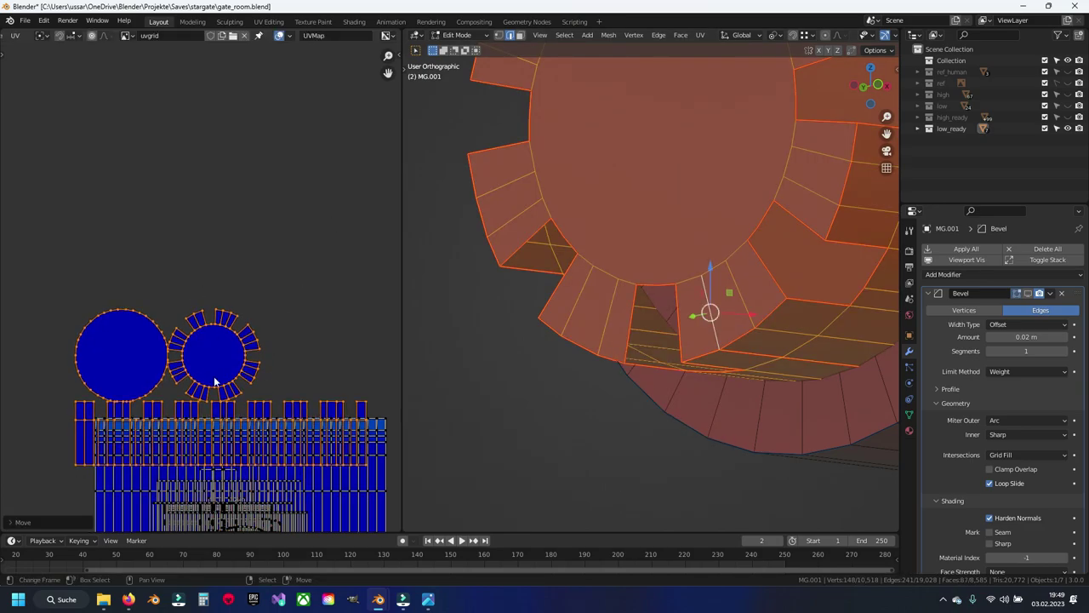
left_click(202, 212)
key("h")
key("ctrl+s")
Bring the perforated barrel's holes into view, switch to vertex select, and save.
scroll(612, 308, "down", 3)
mouse_move(613, 308)
middle_mouse_down()
mouse_move(709, 222)
mouse_move(607, 315)
middle_mouse_up()
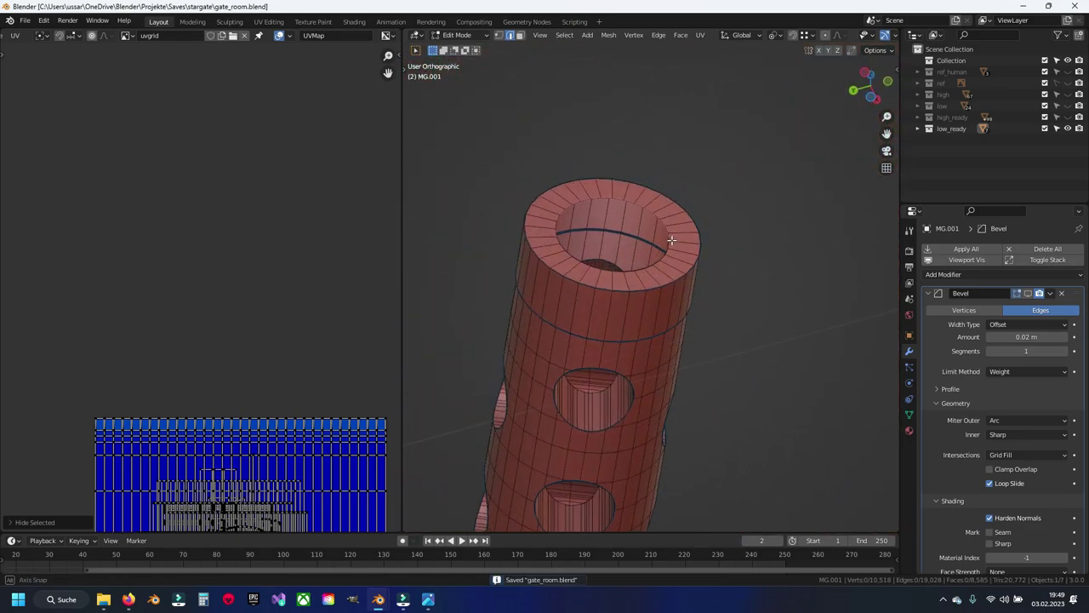
scroll(608, 315, "up", 3)
left_click(587, 254)
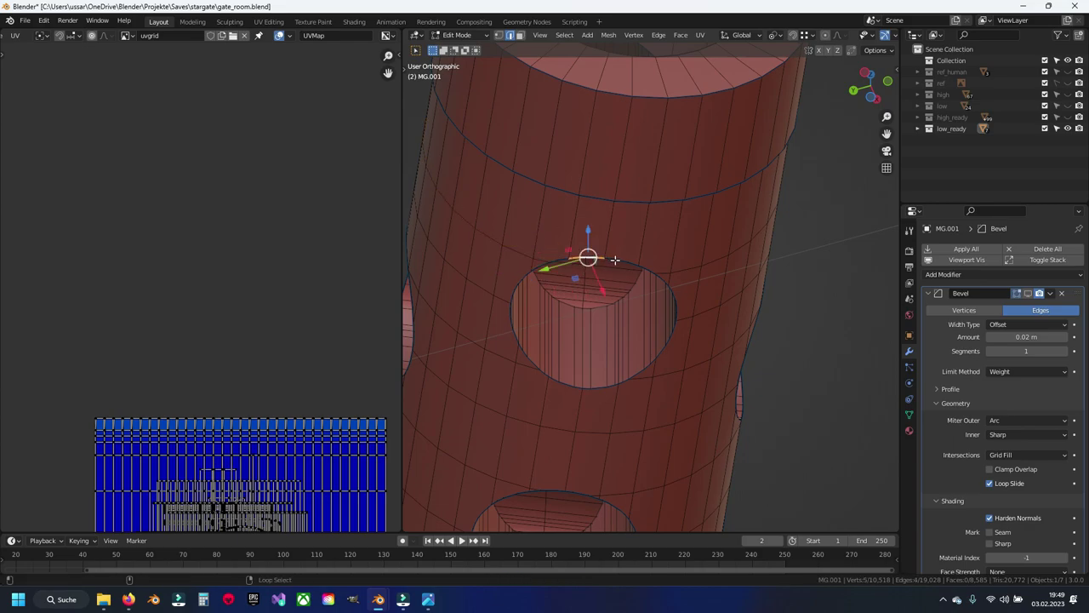
key("1")
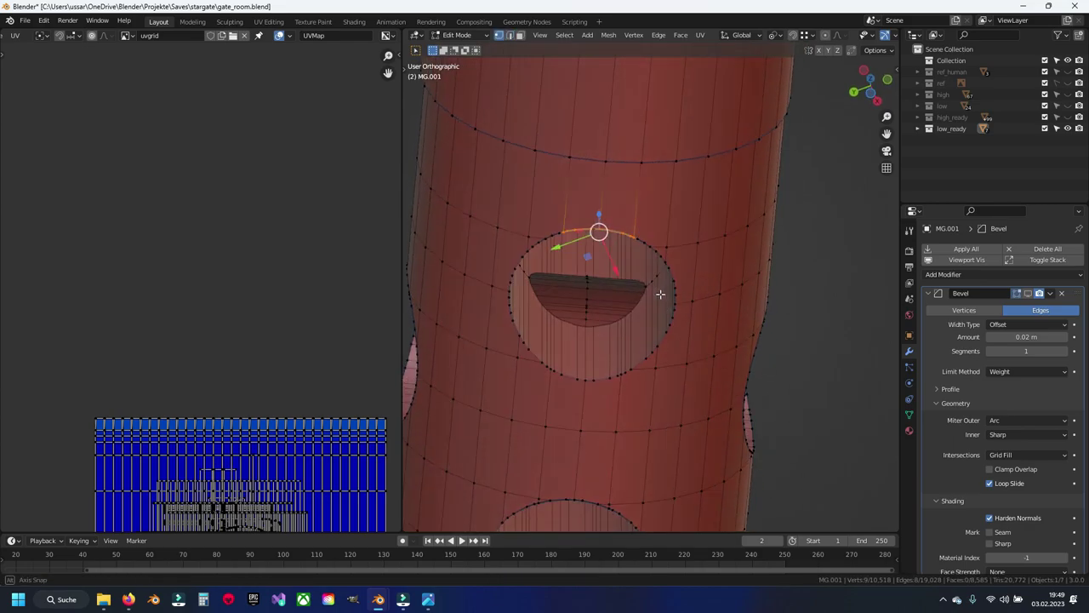
scroll(656, 297, "up", 2)
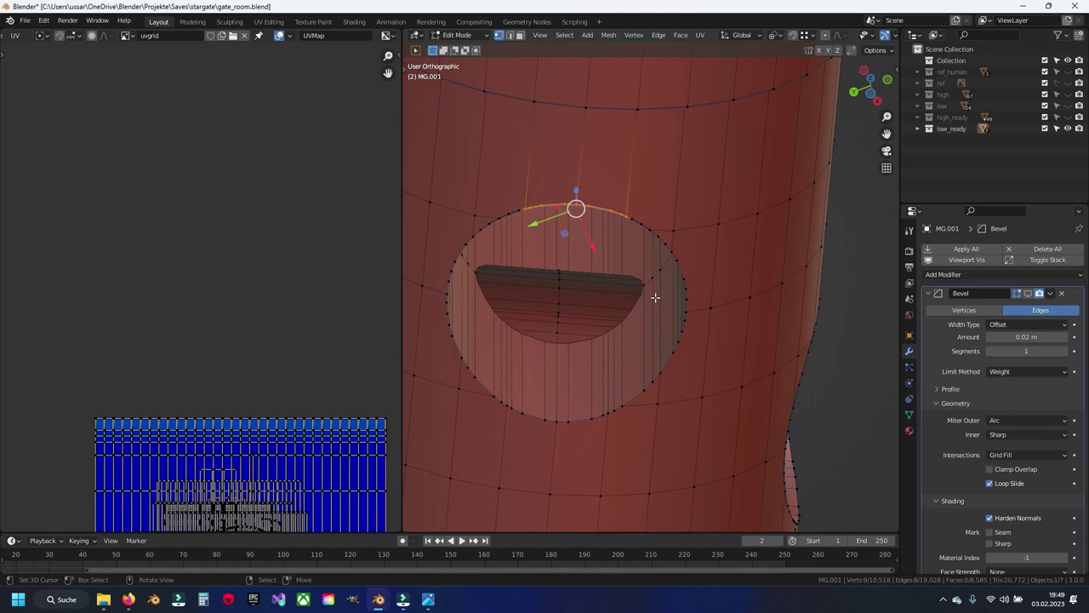
scroll(655, 297, "up", 2)
scroll(602, 287, "up", 1)
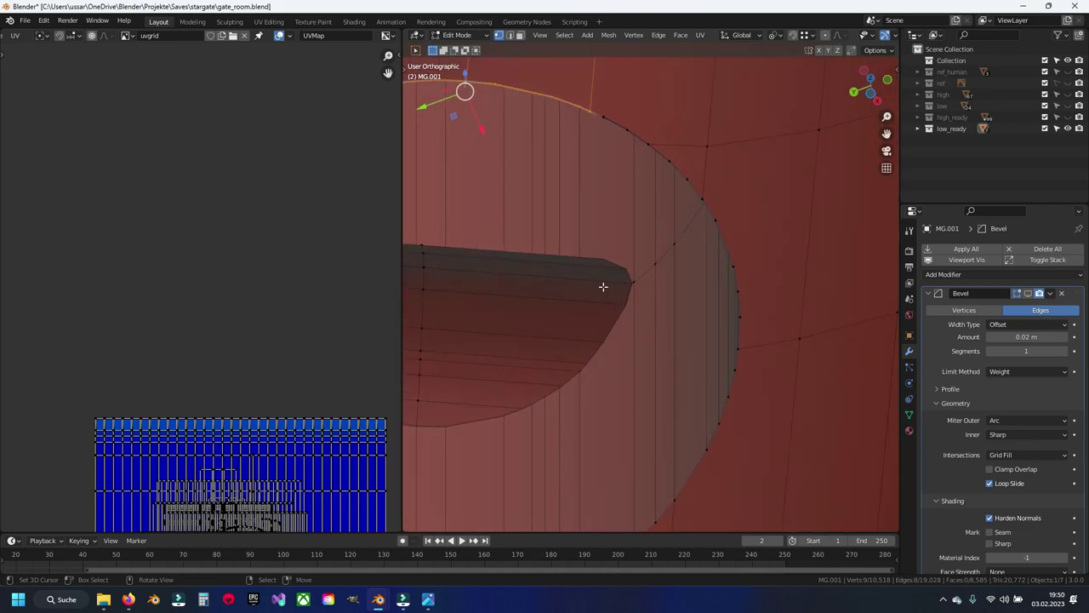
mouse_move(552, 107)
middle_mouse_down()
mouse_move(608, 339)
mouse_move(659, 260)
mouse_move(695, 241)
mouse_move(638, 240)
mouse_move(641, 259)
mouse_move(573, 263)
mouse_move(556, 292)
middle_mouse_up()
key("ctrl+s")
Check a vertical edge inside a hole, then angle the view into the hole.
left_click(662, 355)
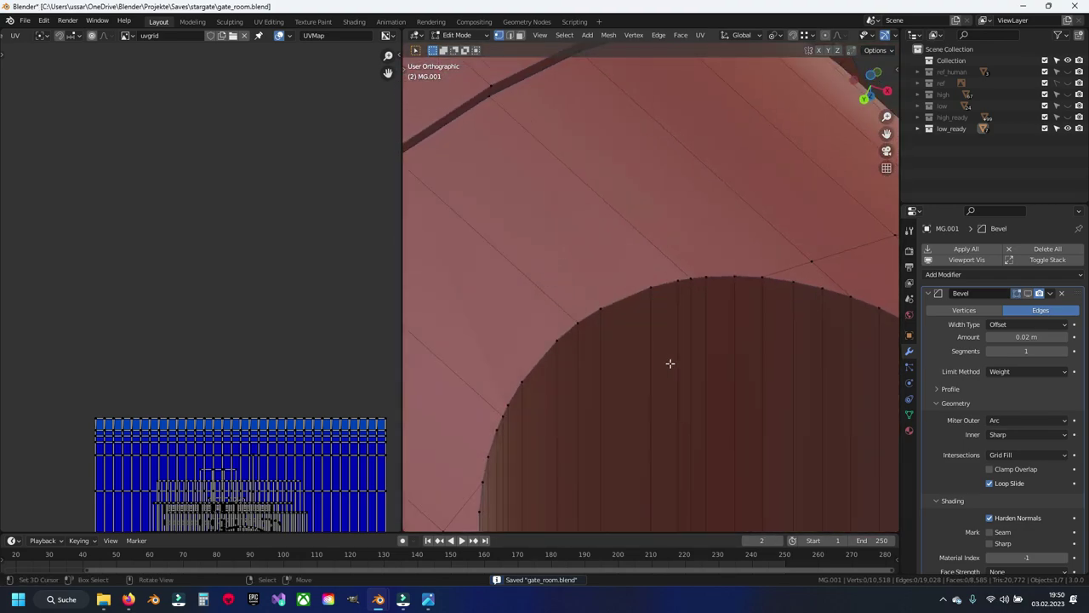
left_click(677, 321, "alt")
scroll(694, 321, "down", 5)
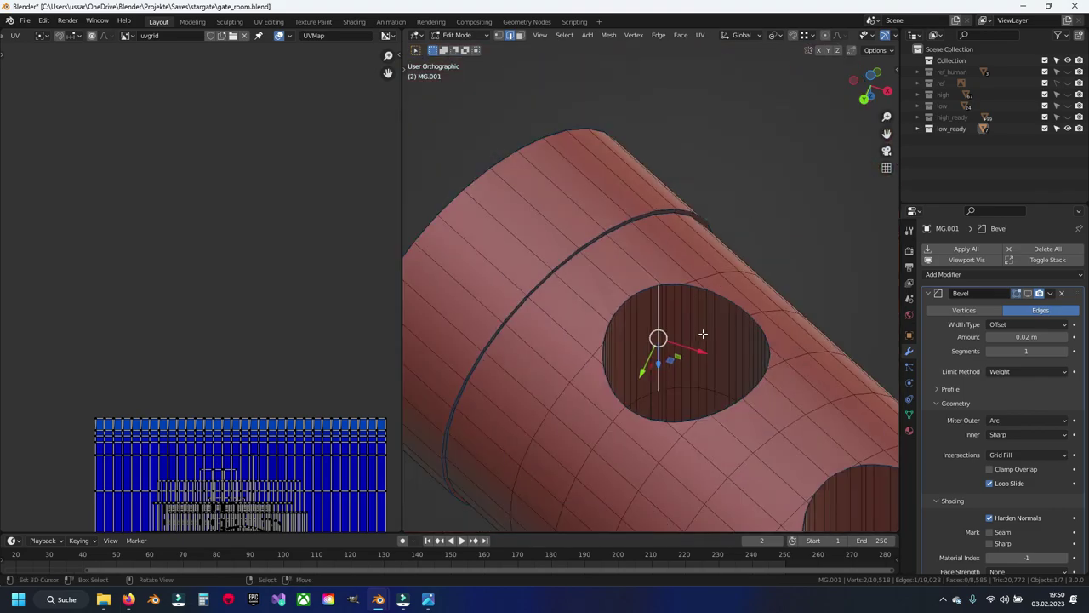
middle_click_drag(705, 328, 692, 372)
key("alt+a")
mouse_move(756, 469)
middle_mouse_down()
mouse_move(755, 297)
mouse_move(676, 306)
middle_mouse_up()
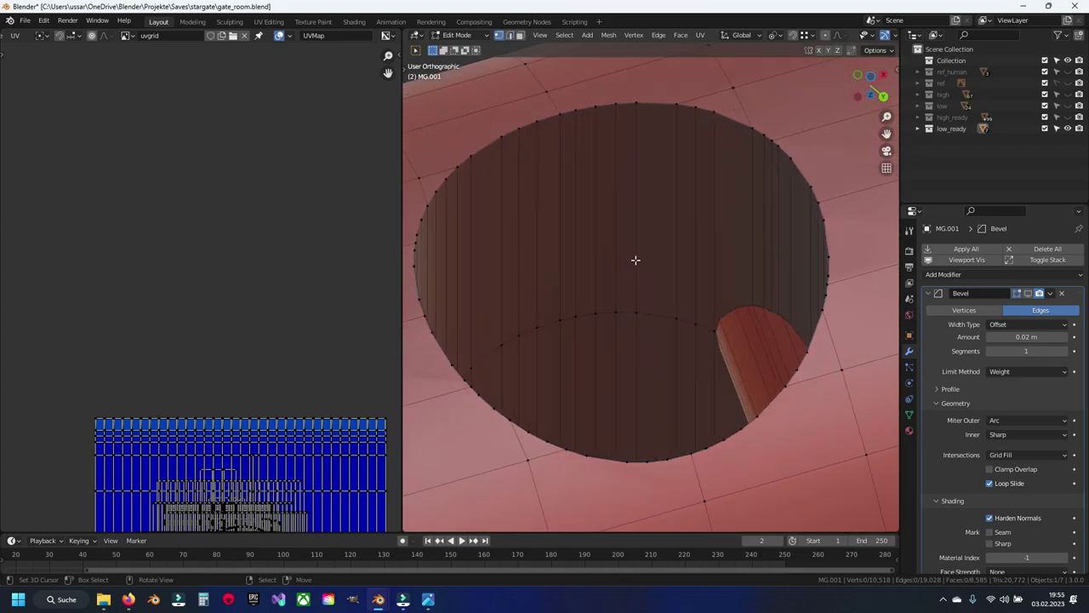
Select the first hole's rim edges all the way round and mark them as a seam.
scroll(635, 260, "down", 1)
scroll(636, 259, "down", 4)
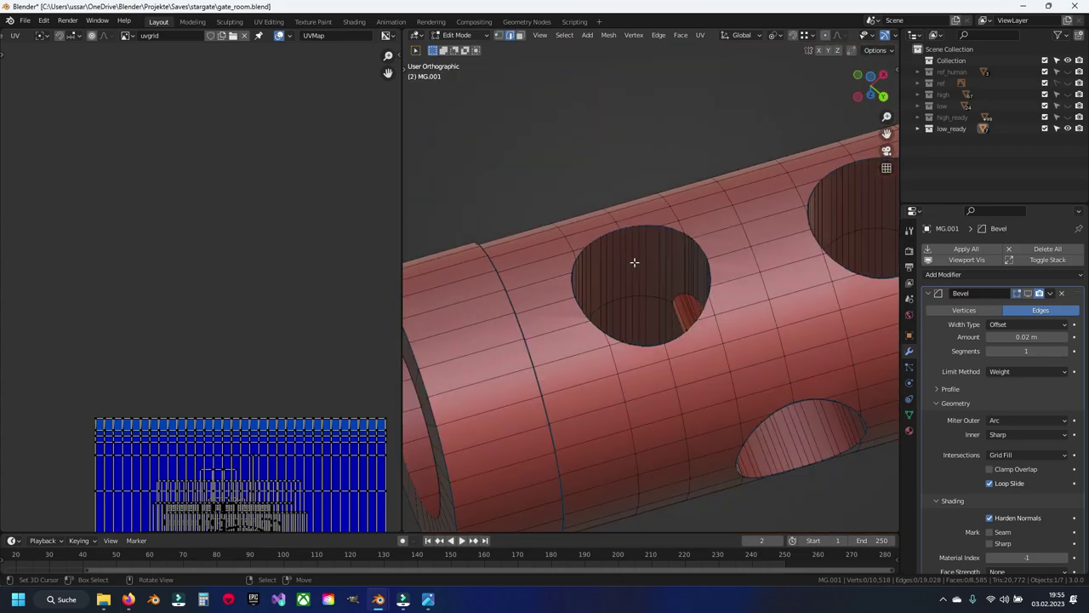
scroll(591, 260, "up", 2)
left_click(534, 231, "ctrl")
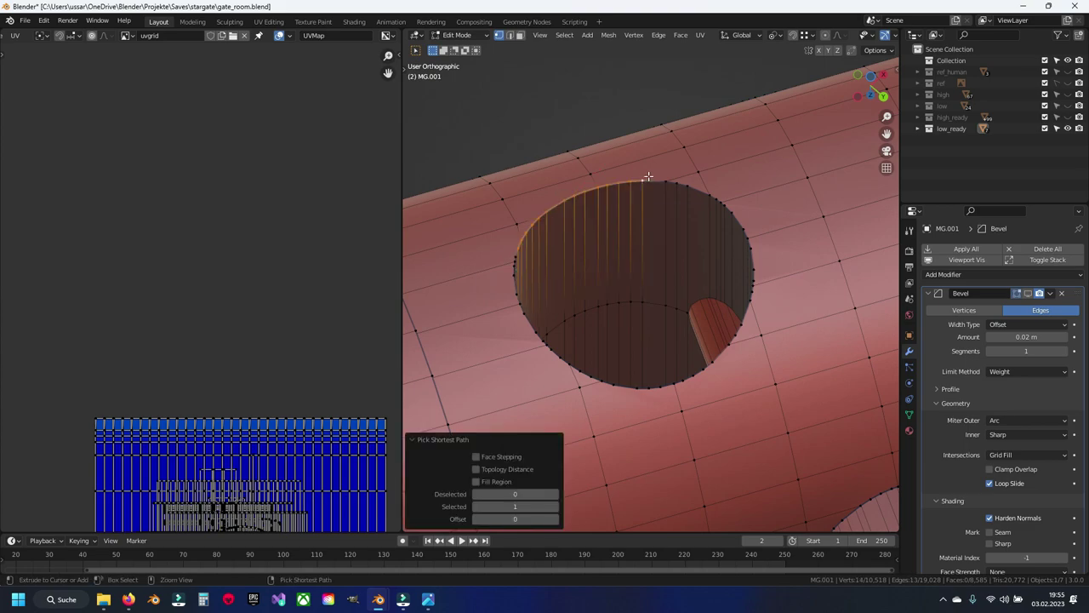
left_click(717, 199, "ctrl")
left_click(752, 281, "ctrl")
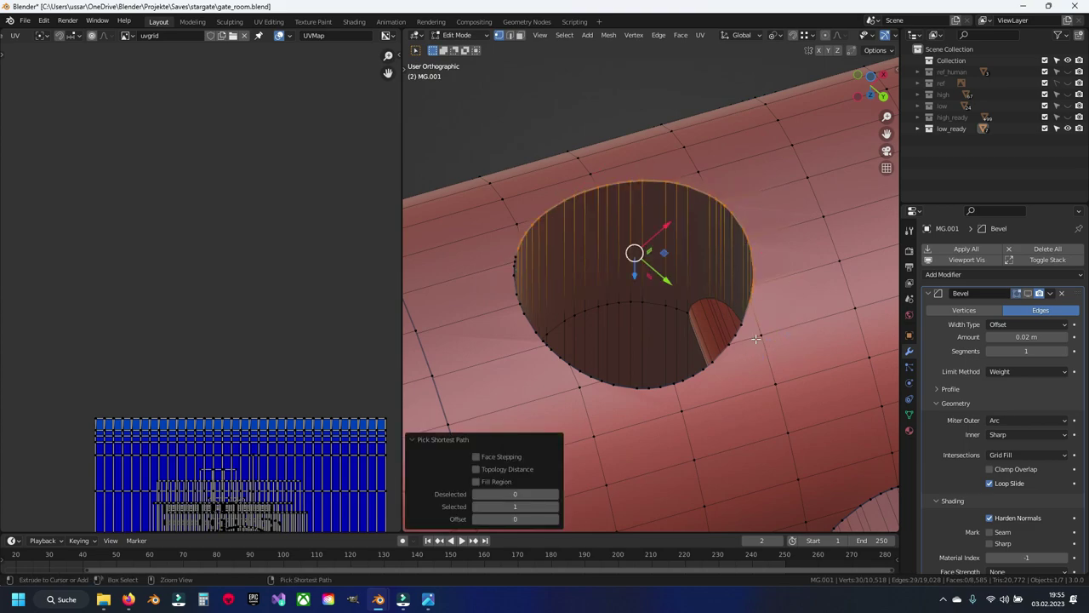
left_click(748, 321, "ctrl")
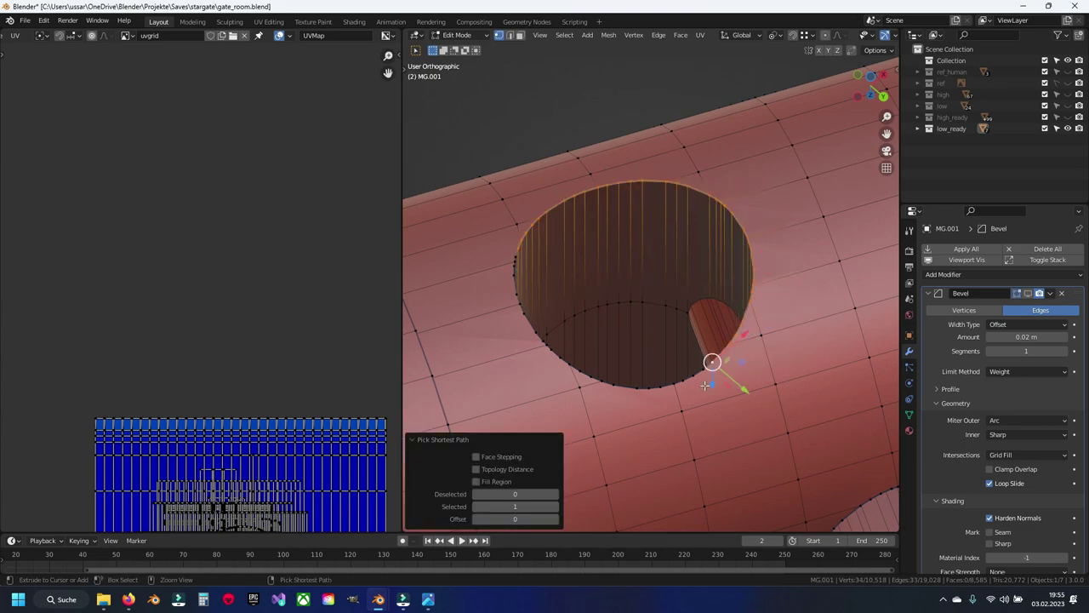
left_click(515, 296, "ctrl")
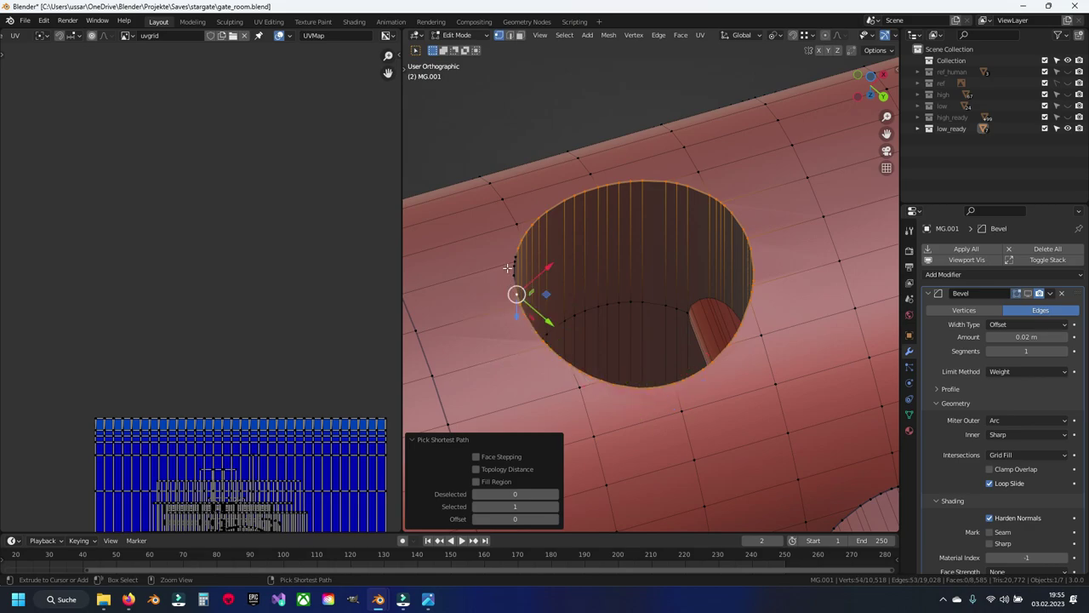
right_click(665, 305)
left_click(663, 297)
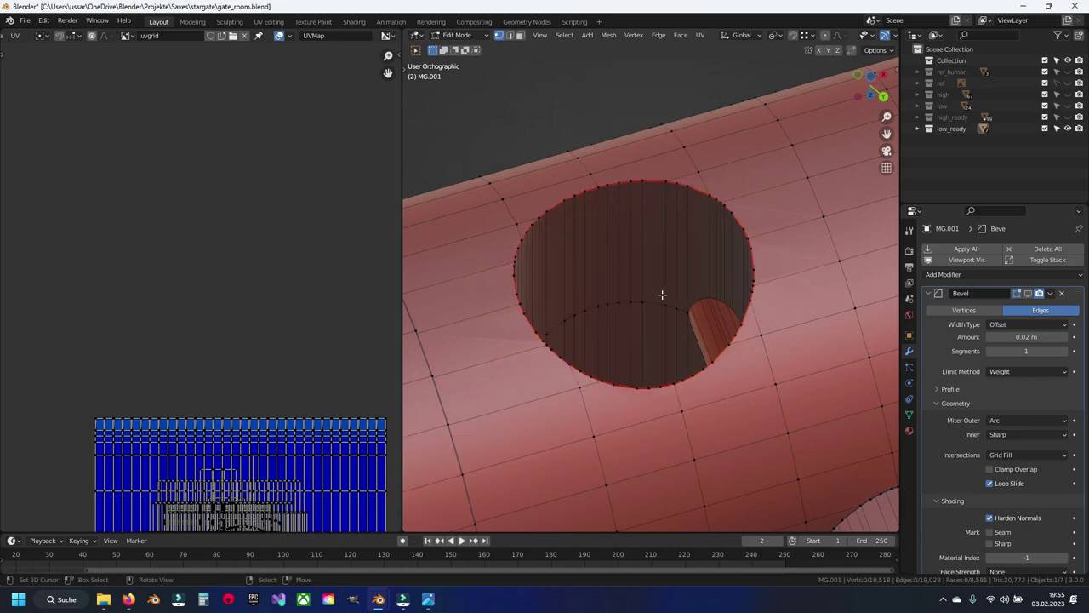
Trace the next hole's rim edges, checking in wireframe, and mark them as a seam.
scroll(708, 337, "down", 3)
mouse_move(663, 297)
middle_mouse_down()
mouse_move(707, 337)
mouse_move(680, 344)
mouse_move(589, 269)
middle_mouse_up()
scroll(673, 349, "up", 2)
scroll(664, 352, "up", 3)
scroll(657, 354, "up", 1)
left_click(658, 354, "ctrl")
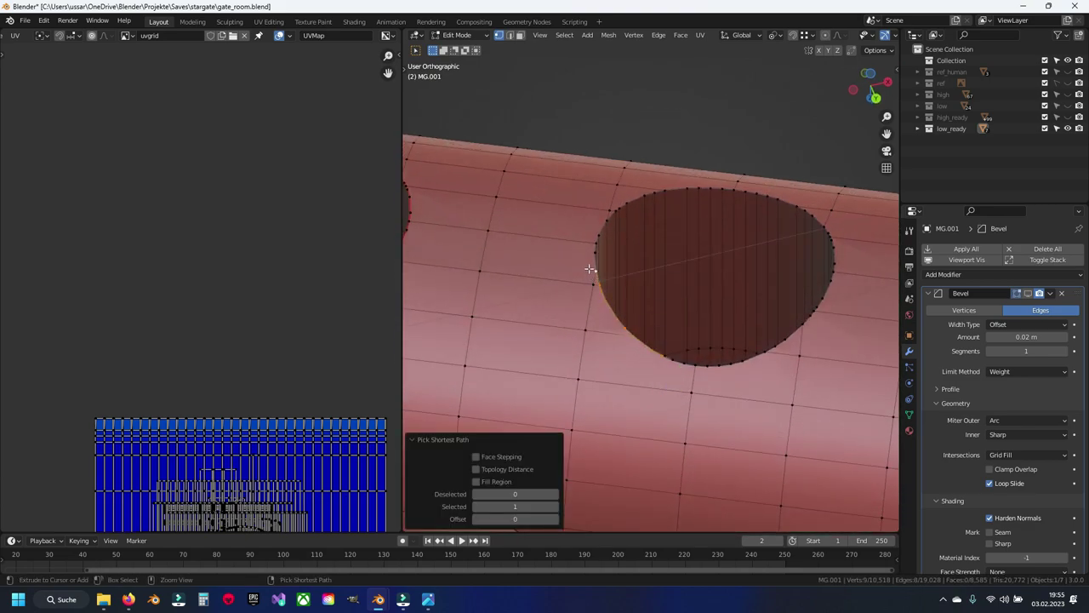
left_click(622, 208, "ctrl")
left_click(773, 204, "ctrl")
left_click(824, 226, "ctrl")
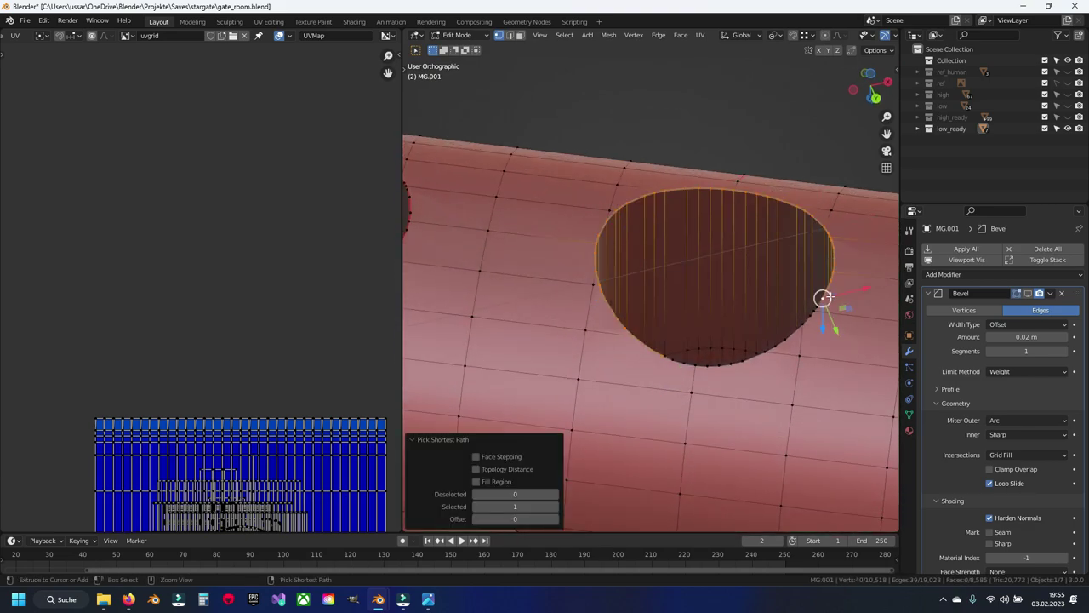
left_click(783, 351, "ctrl")
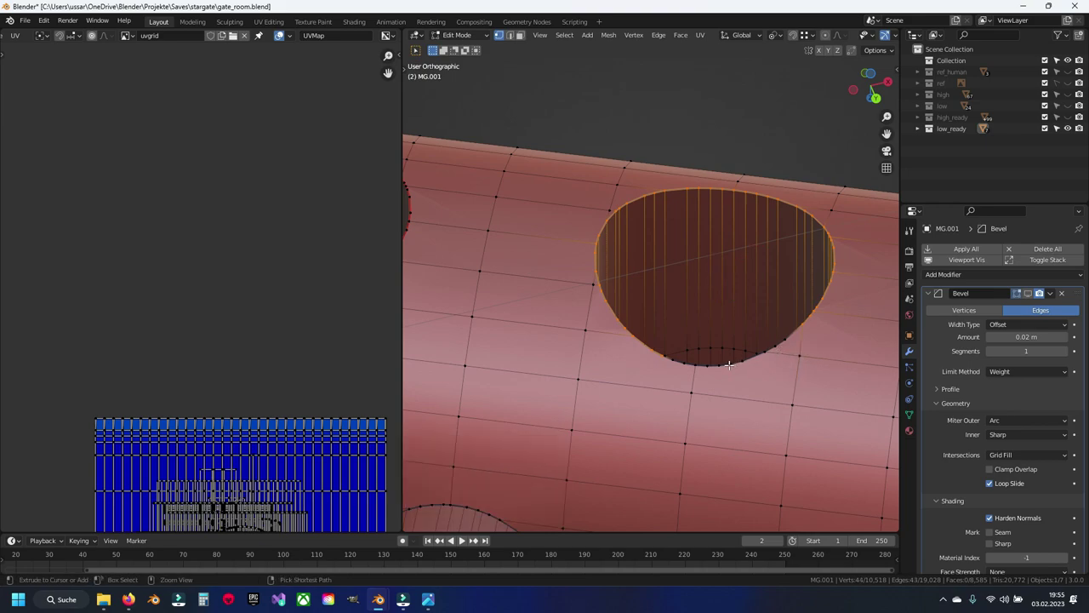
key("shift+z")
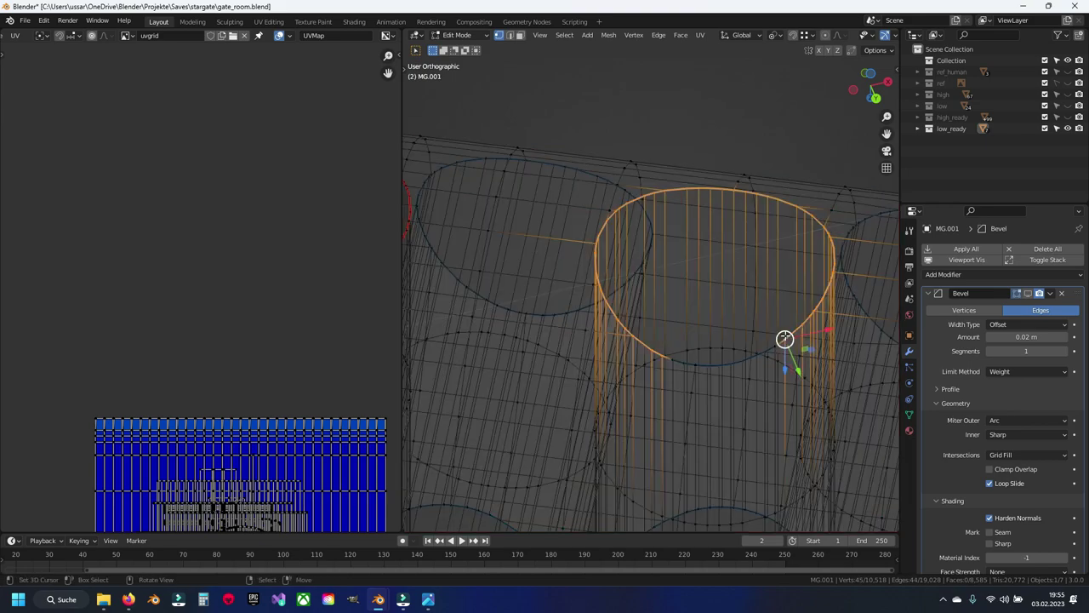
key("shift+z")
left_click(686, 369, "ctrl")
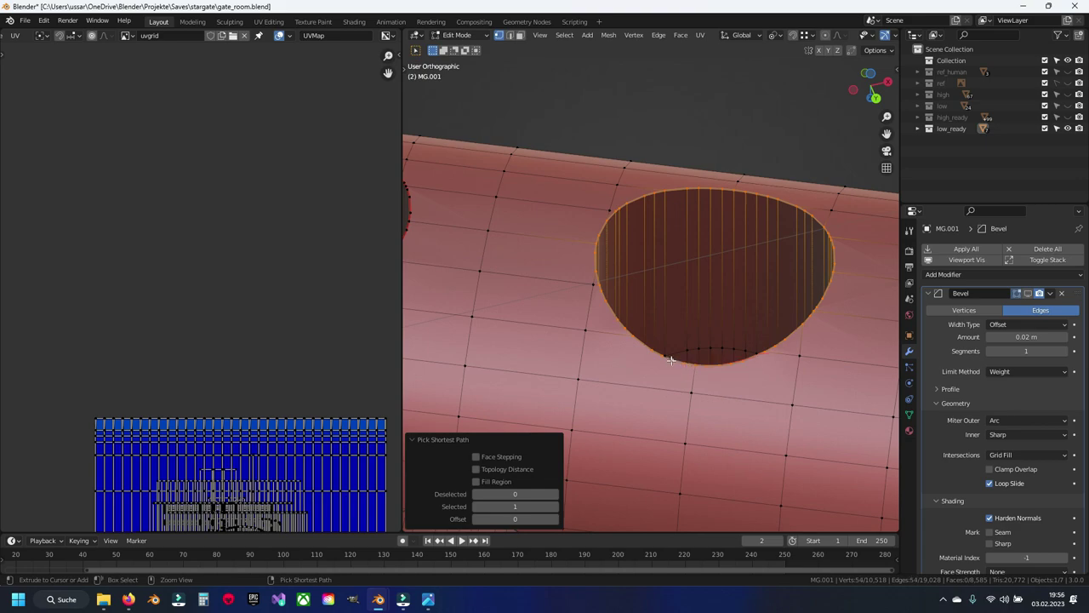
middle_click_drag(672, 361, 426, 340)
right_click(603, 330)
left_click(603, 330)
Select edges around another hole's upper rim and down its right side.
middle_click_drag(604, 331, 614, 342)
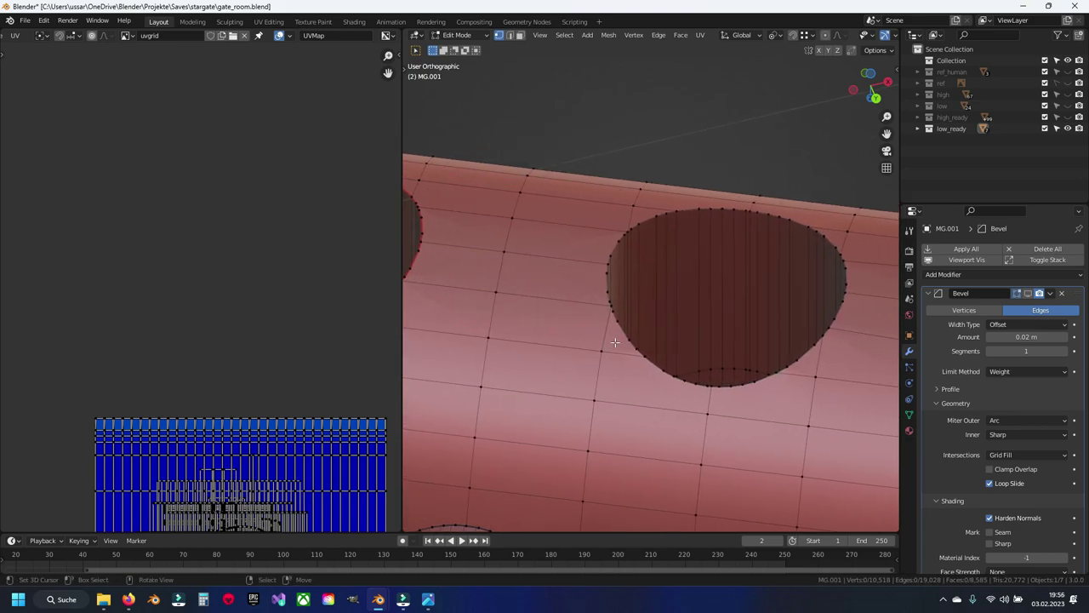
left_click(622, 339)
left_click(608, 273, "ctrl")
left_click(631, 230, "ctrl")
left_click(723, 215, "ctrl")
left_click(779, 221, "ctrl")
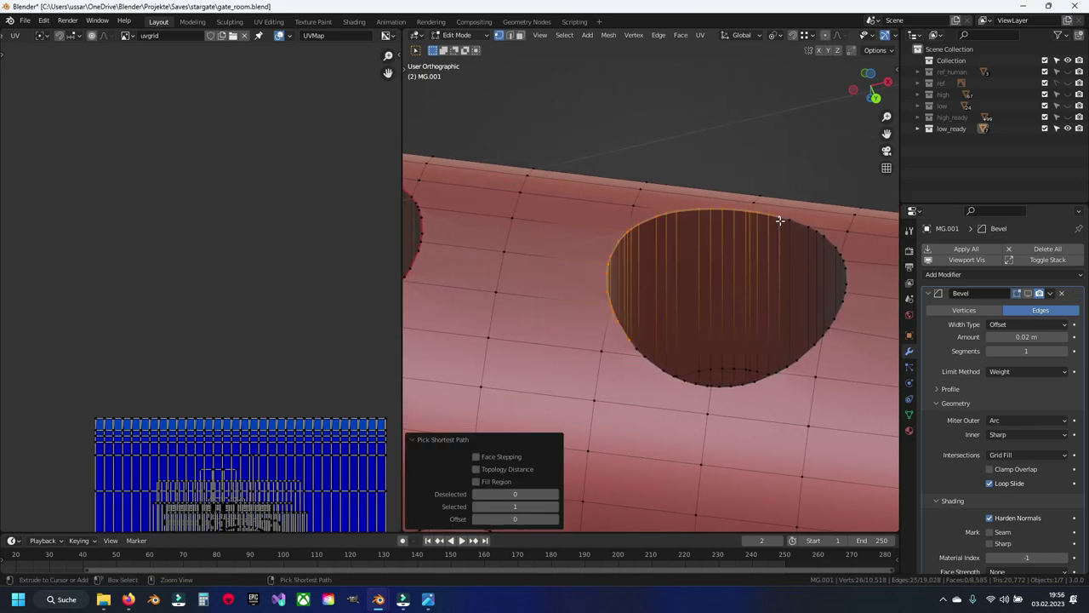
left_click(824, 236, "ctrl")
left_click(835, 319, "ctrl")
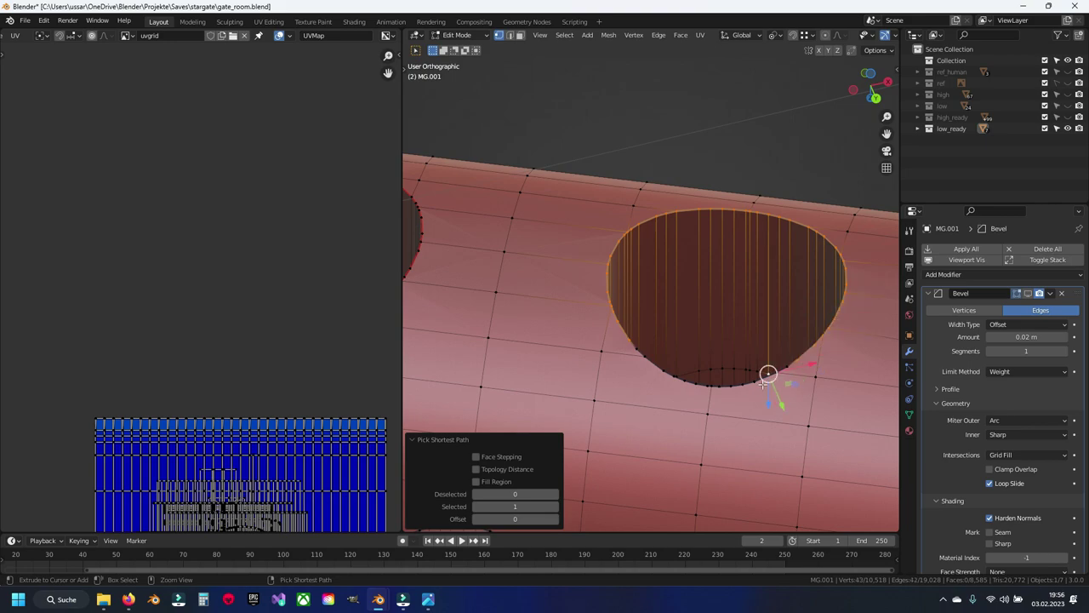
left_click(687, 385, "ctrl")
Drop stray inner-wall edges from that rim selection and mark it as a seam.
middle_click_drag(636, 348, 694, 317)
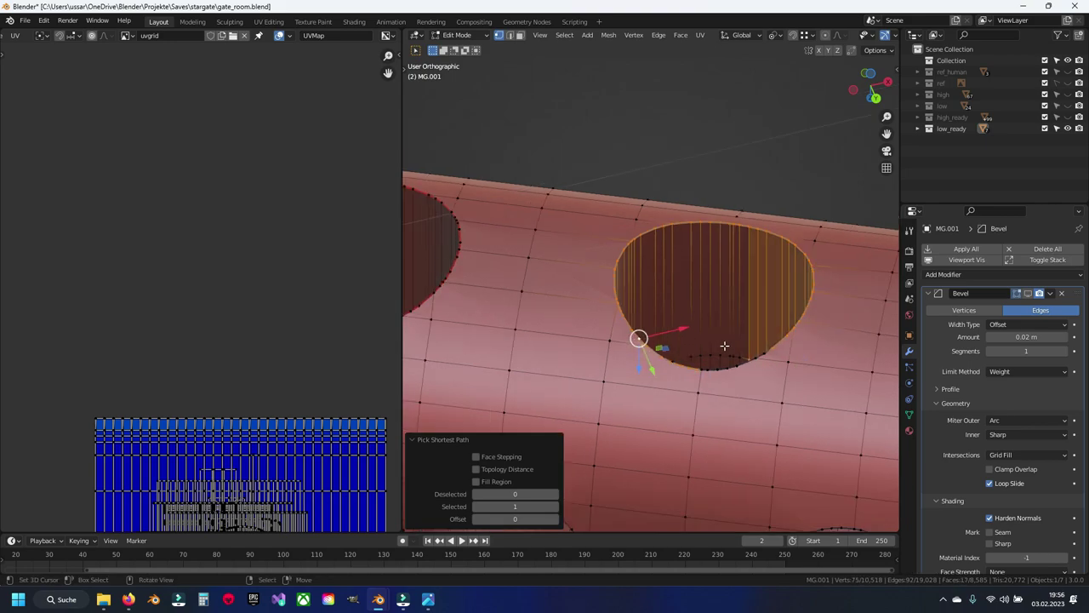
key("ctrl+z")
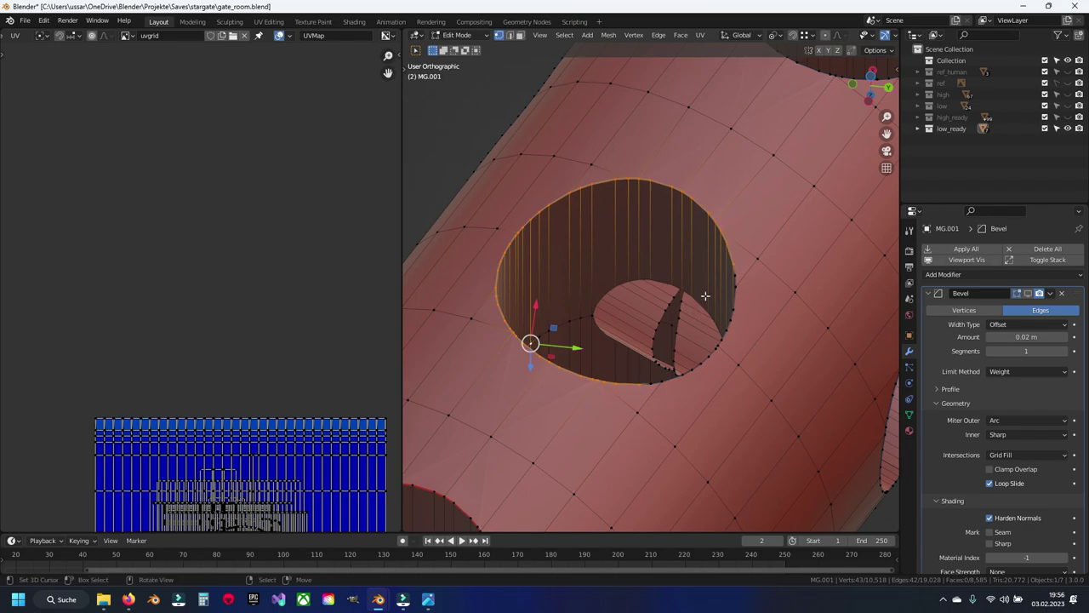
left_click(737, 326, "ctrl")
key("ctrl+z")
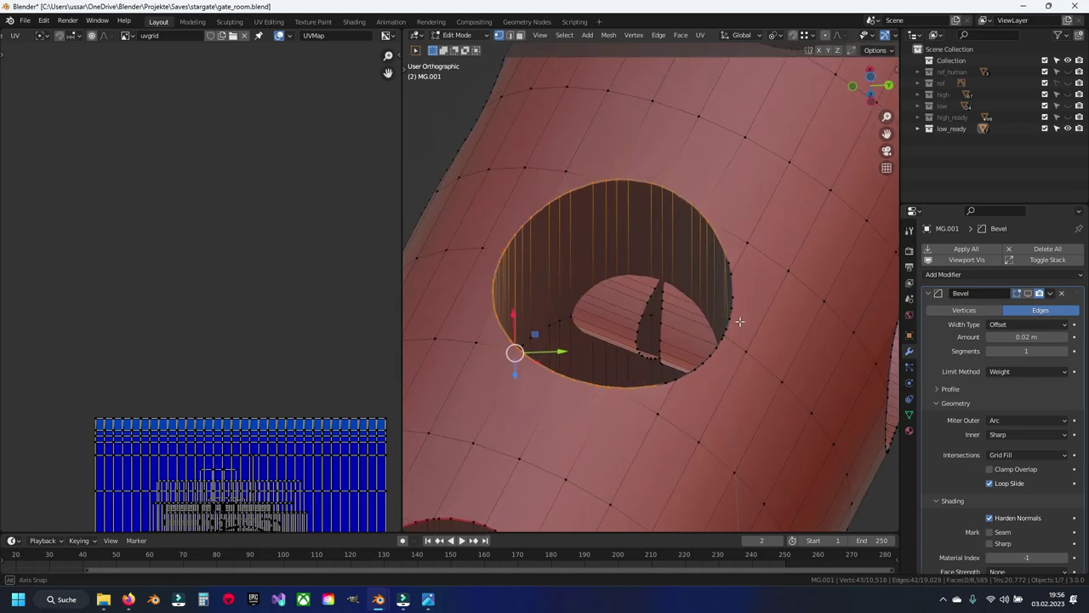
middle_click_drag(732, 322, 680, 280)
left_click(700, 276, "ctrl")
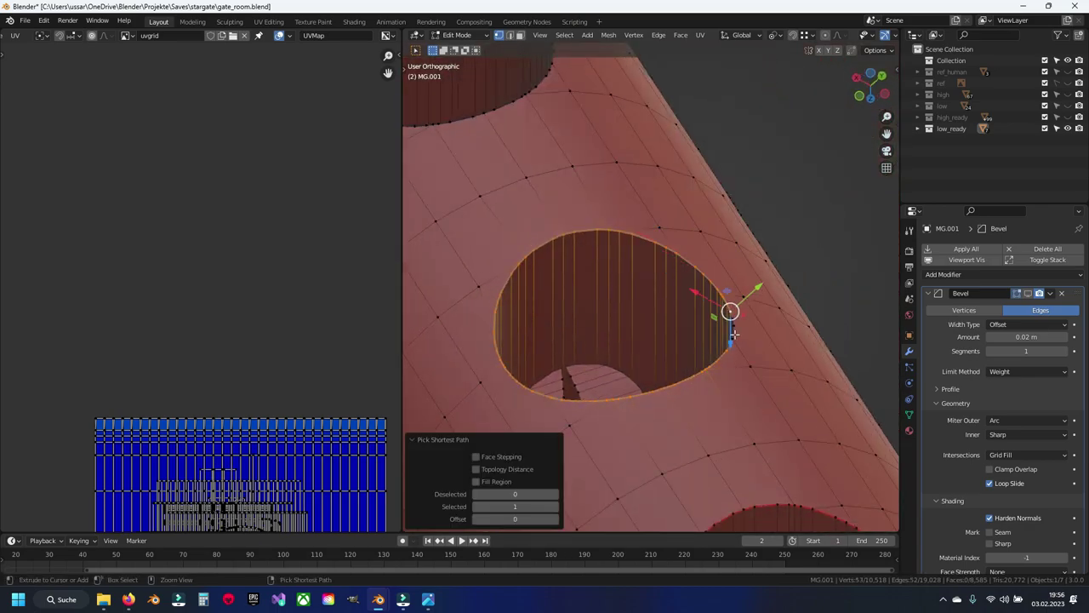
left_click(730, 344, "ctrl")
key("shift+z")
middle_click_drag(747, 345, 719, 390)
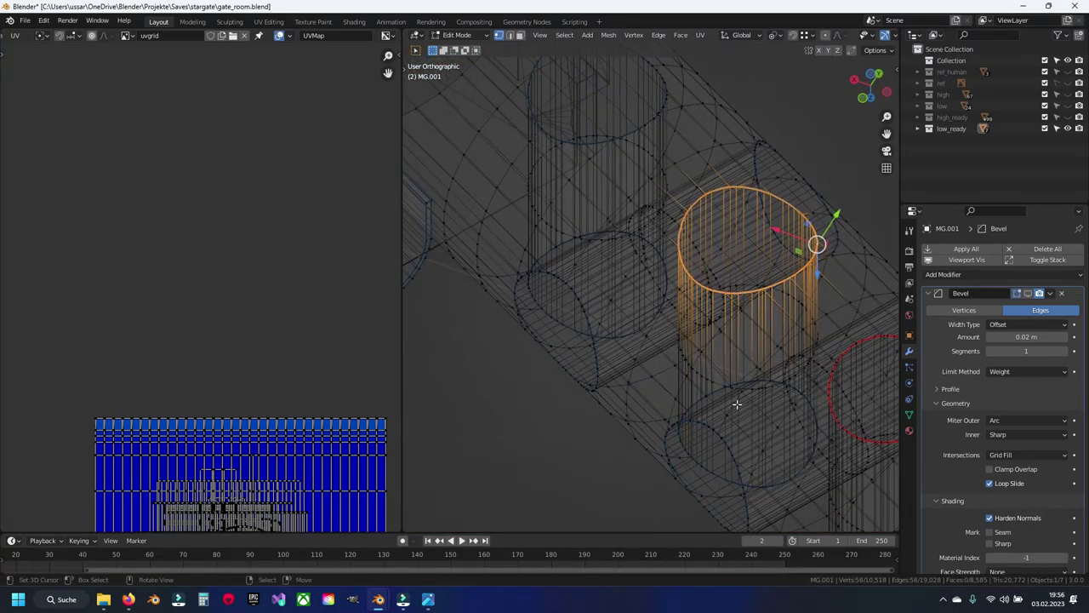
key("shift+z")
key("ctrl+e")
left_click(802, 282)
Trace a path around the next hole's rim and mark it as a seam.
mouse_move(802, 282)
middle_mouse_down()
mouse_move(680, 340)
mouse_move(620, 341)
middle_mouse_up()
key("alt+a")
scroll(653, 333, "up", 3)
left_click(584, 306, "ctrl")
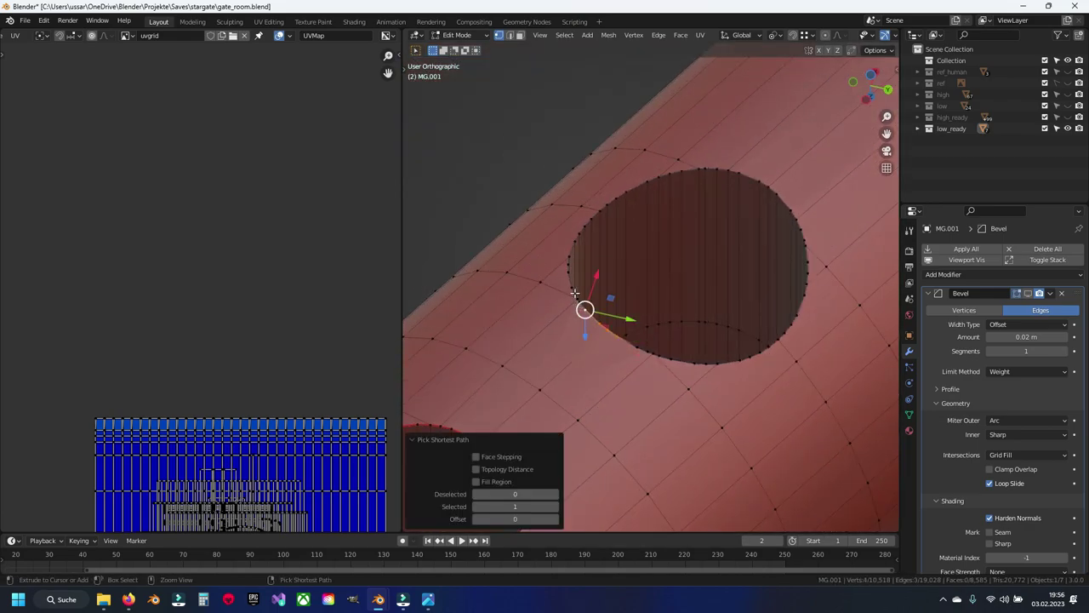
left_click(584, 226, "ctrl")
left_click(615, 198, "ctrl")
left_click(743, 174, "ctrl")
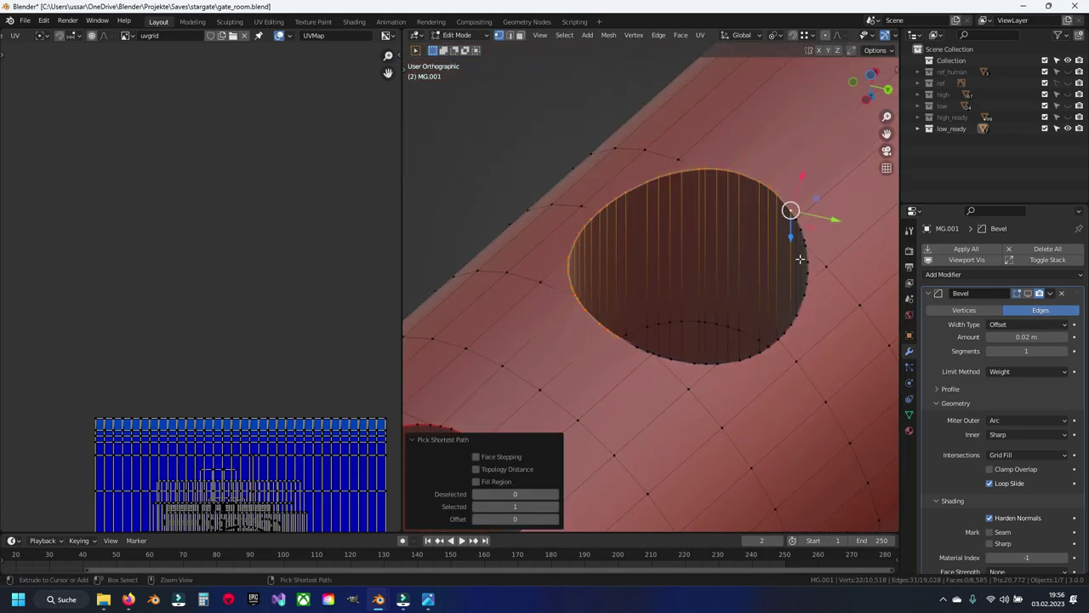
left_click(807, 320, "ctrl")
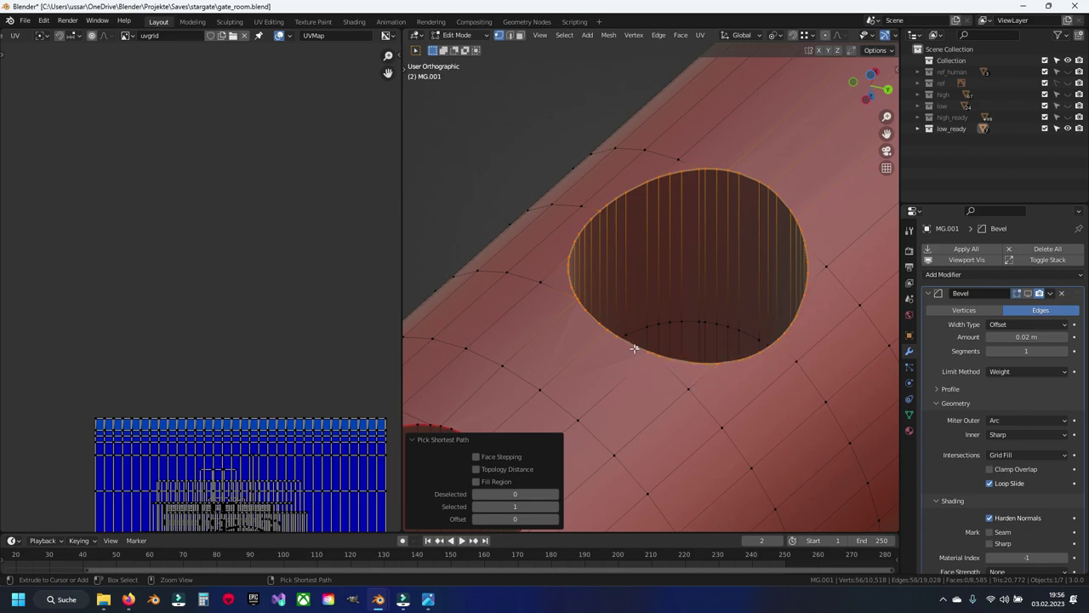
key("ctrl+e")
left_click(674, 347)
mouse_move(674, 346)
middle_mouse_down()
mouse_move(687, 226)
mouse_move(673, 273)
middle_mouse_up()
Start a shortest-path selection on the first hole's rim, undoing an accidental Triangulate.
left_click(678, 270)
scroll(647, 256, "up", 4)
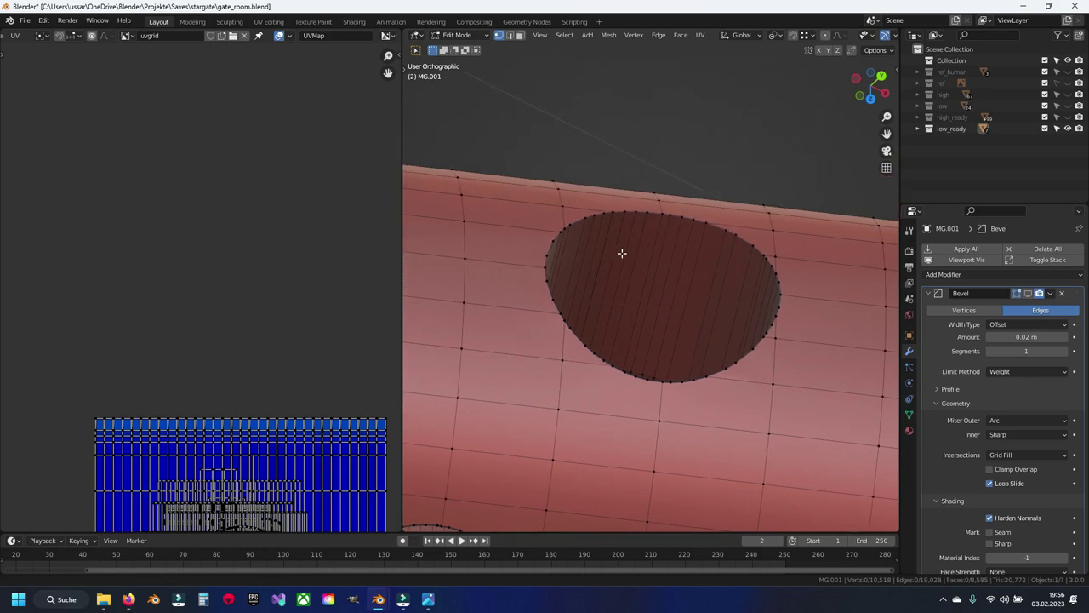
left_click(541, 253, "ctrl")
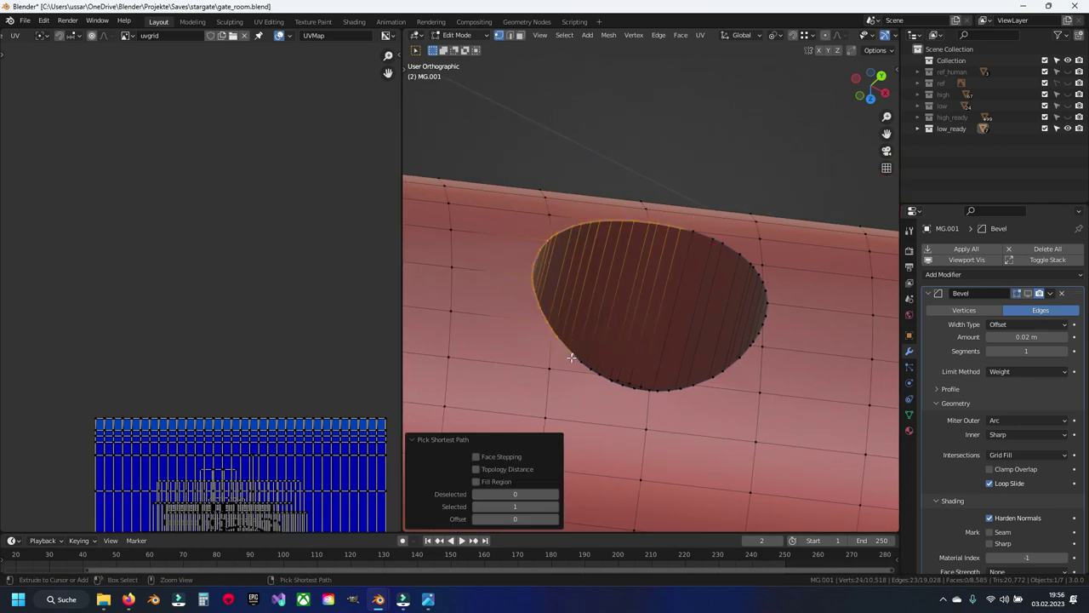
left_click(618, 377, "ctrl")
left_click(672, 389, "ctrl")
key("ctrl+t")
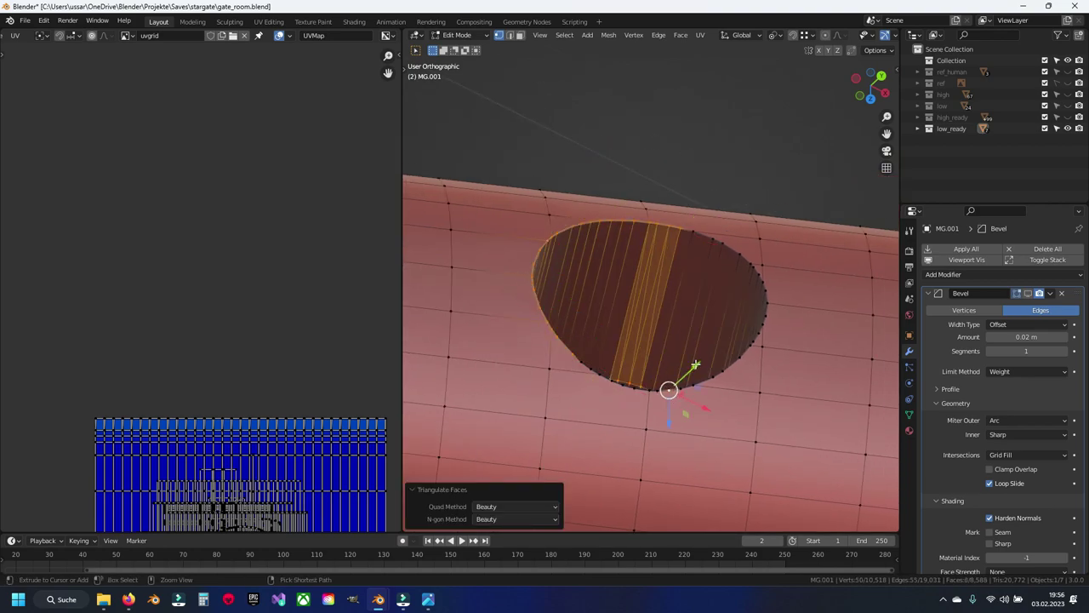
key("ctrl+z")
key("ctrl+z")
key("ctrl+z")
Extend the path around the next hole's rim: lower rim, upper side, bottom and right.
mouse_move(701, 365)
middle_mouse_down()
mouse_move(682, 395)
mouse_move(724, 176)
mouse_move(698, 409)
mouse_move(671, 335)
middle_mouse_up()
left_click(737, 310, "ctrl")
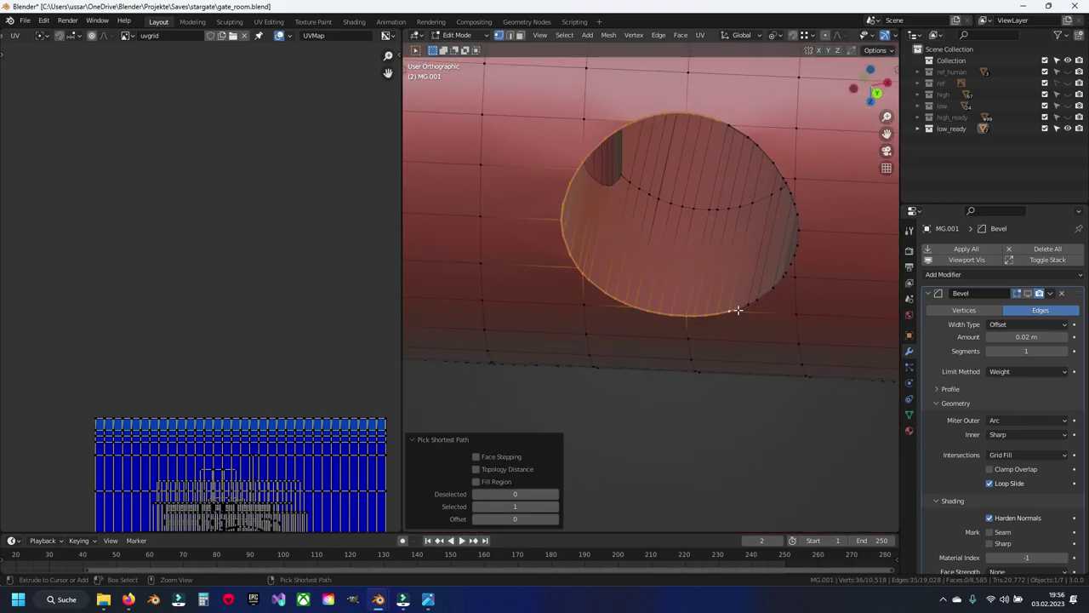
left_click(795, 255, "ctrl")
left_click(791, 194, "ctrl")
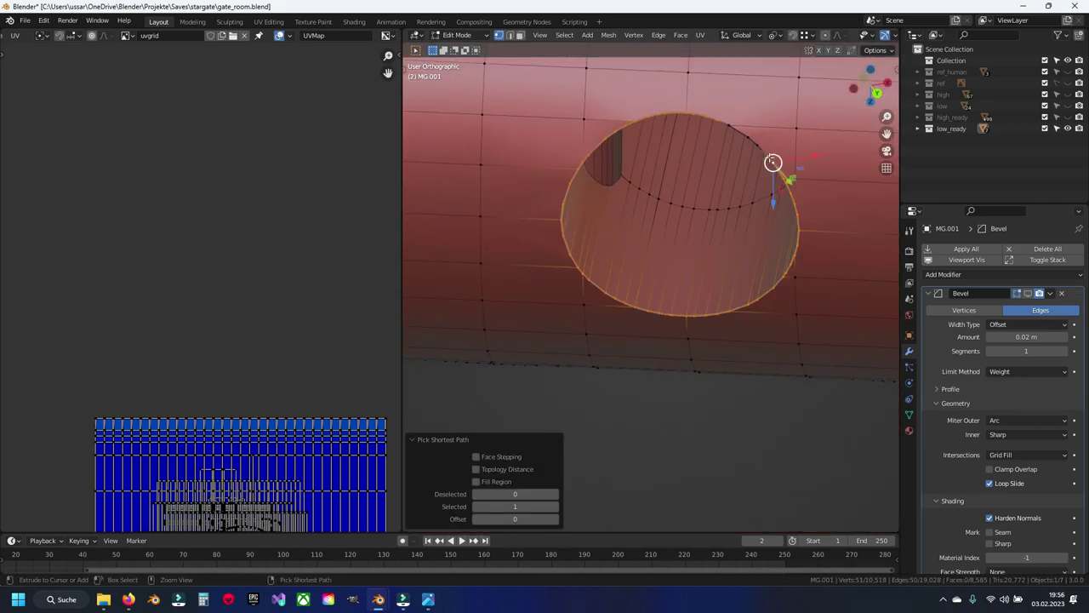
left_click(729, 125, "ctrl")
middle_click_drag(729, 125, 668, 223)
left_click(673, 224, "ctrl")
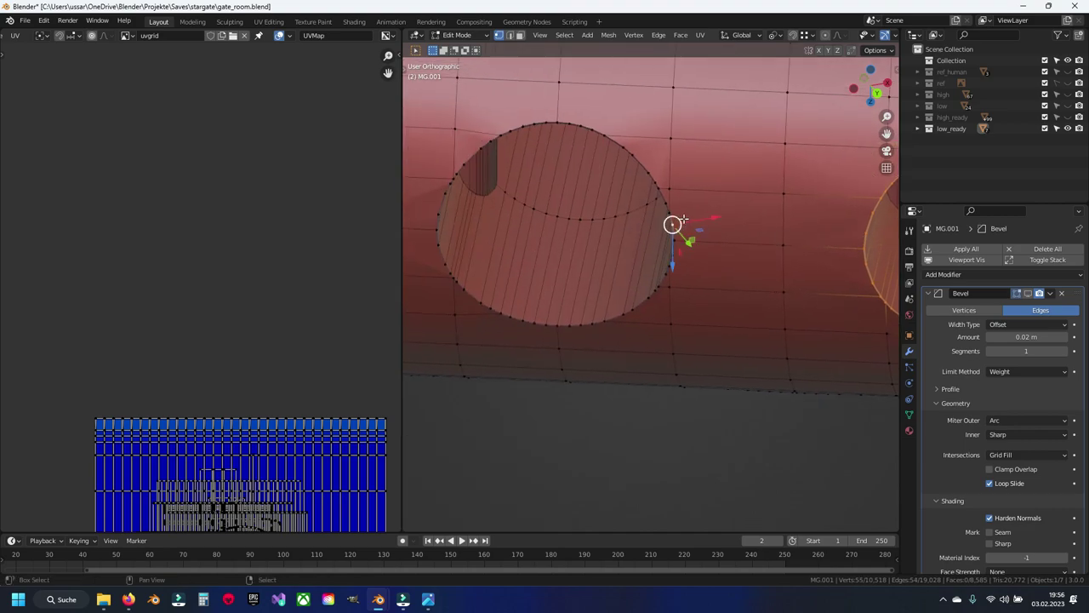
left_click(649, 173, "ctrl")
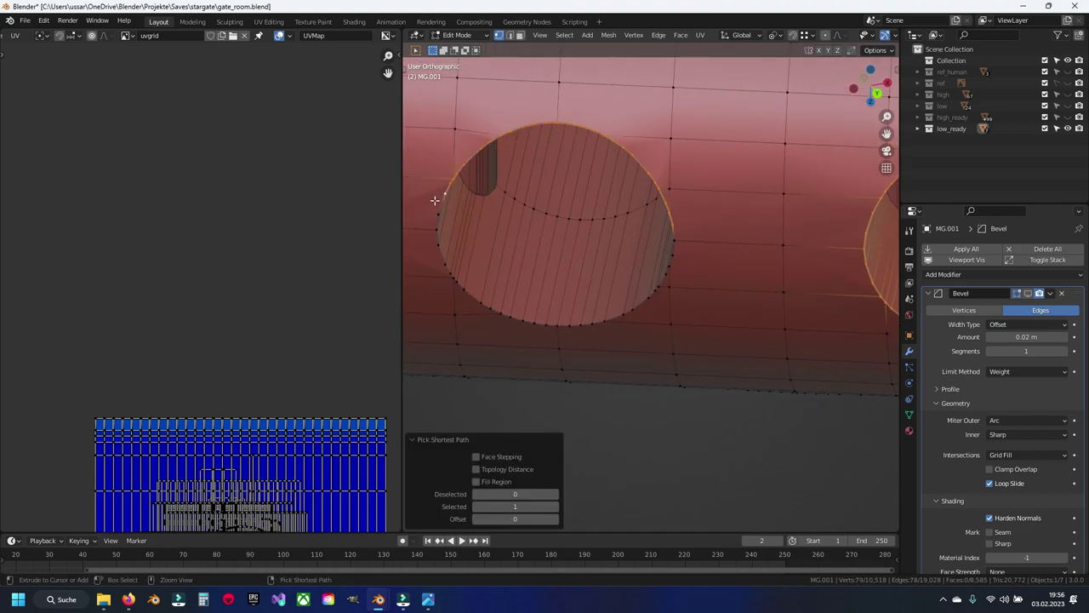
left_click(535, 324, "ctrl")
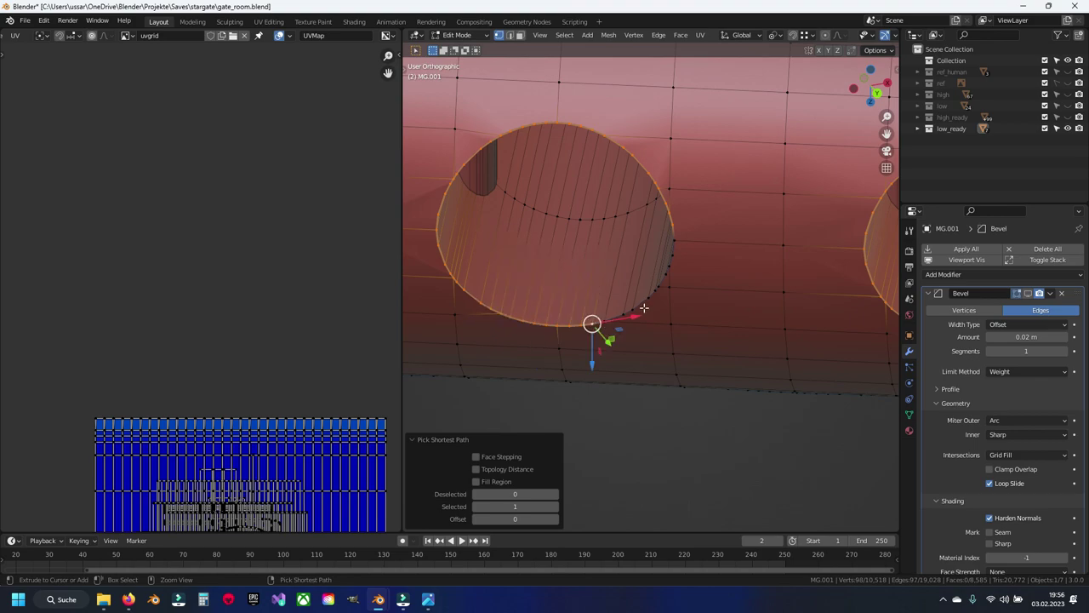
left_click(672, 271, "ctrl")
left_click(676, 240, "ctrl")
Add the third hole's rim edges to the selection and close its loop.
mouse_move(677, 240)
middle_mouse_down()
mouse_move(666, 253)
mouse_move(706, 274)
mouse_move(761, 239)
mouse_move(764, 275)
middle_mouse_up()
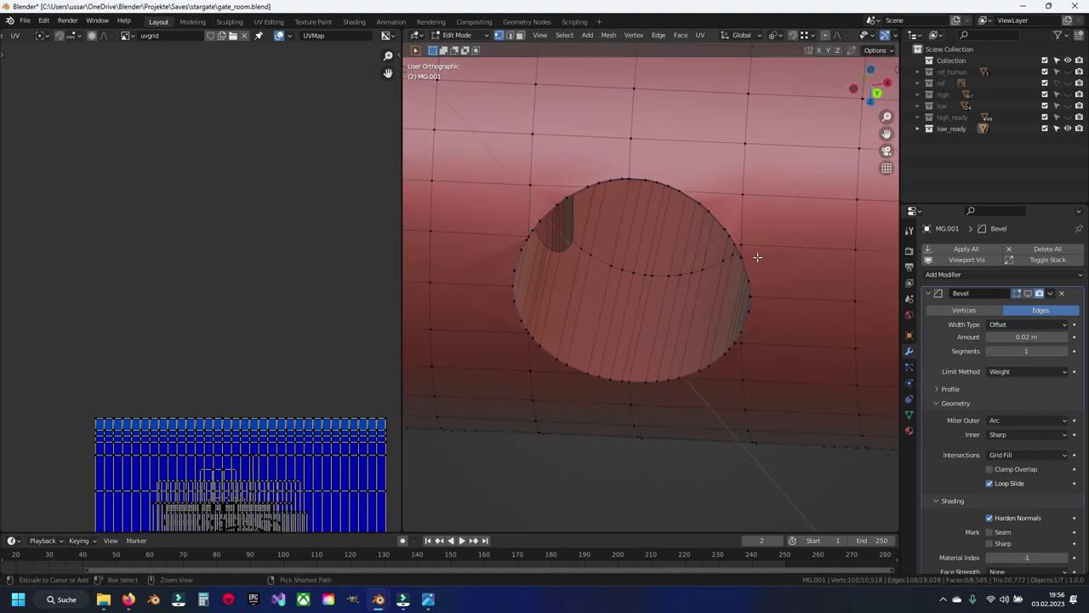
left_click(697, 201, "ctrl")
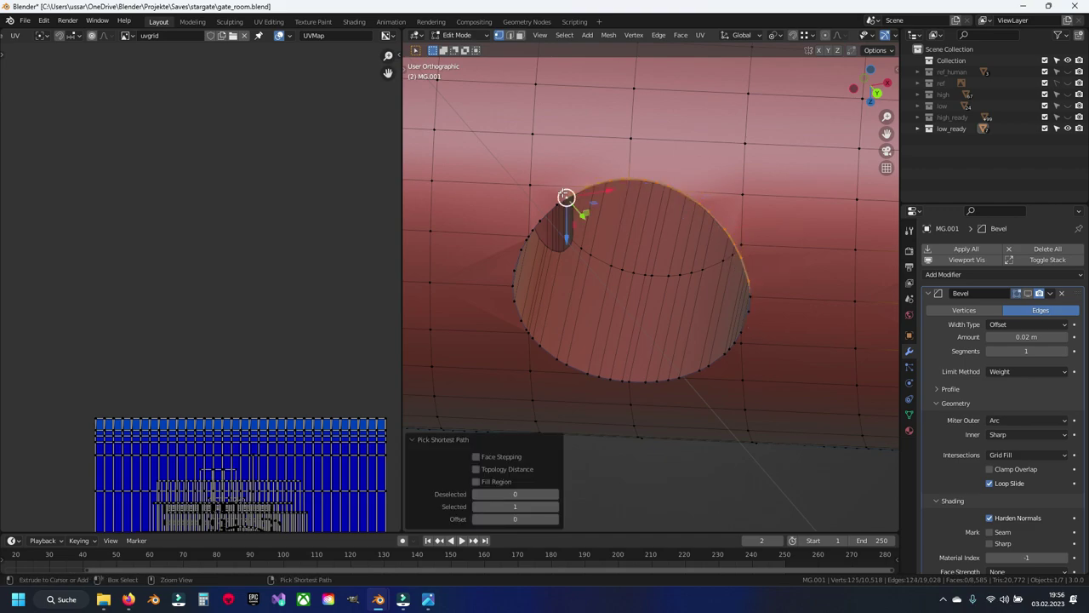
left_click(520, 239, "ctrl")
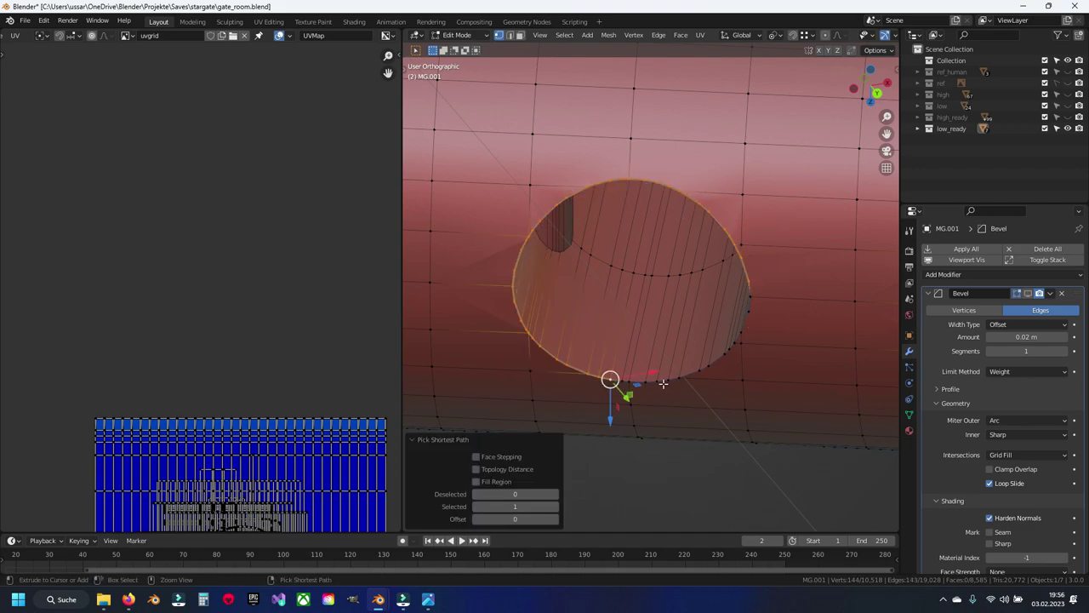
left_click(711, 362, "ctrl")
left_click(741, 331, "ctrl")
left_click(752, 298, "ctrl")
Select a shortest path all the way around the lower hole's rim.
scroll(752, 298, "down", 4)
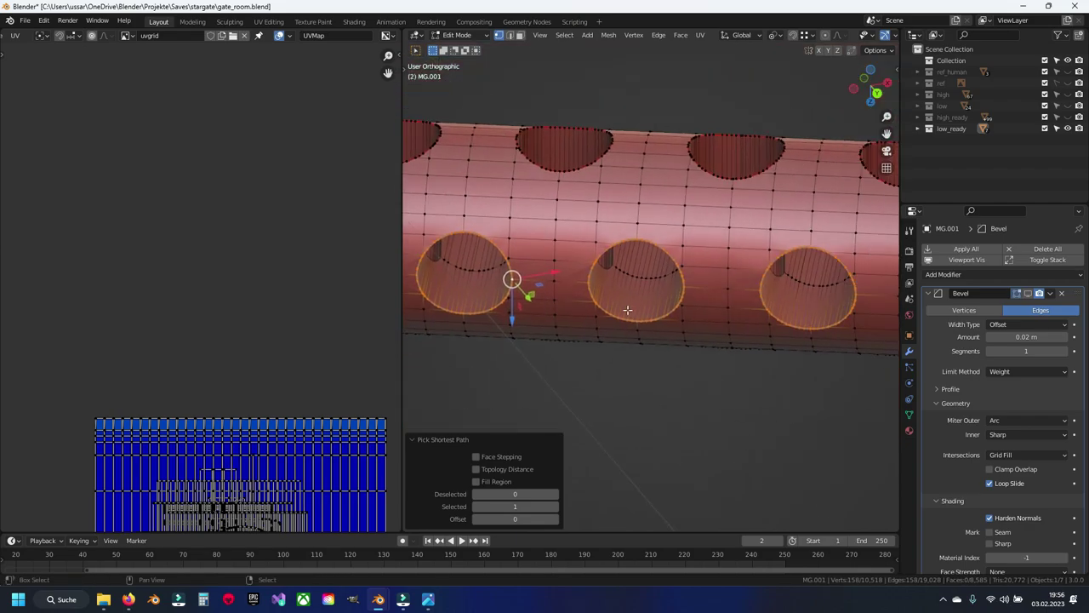
middle_click_drag(627, 310, 630, 289)
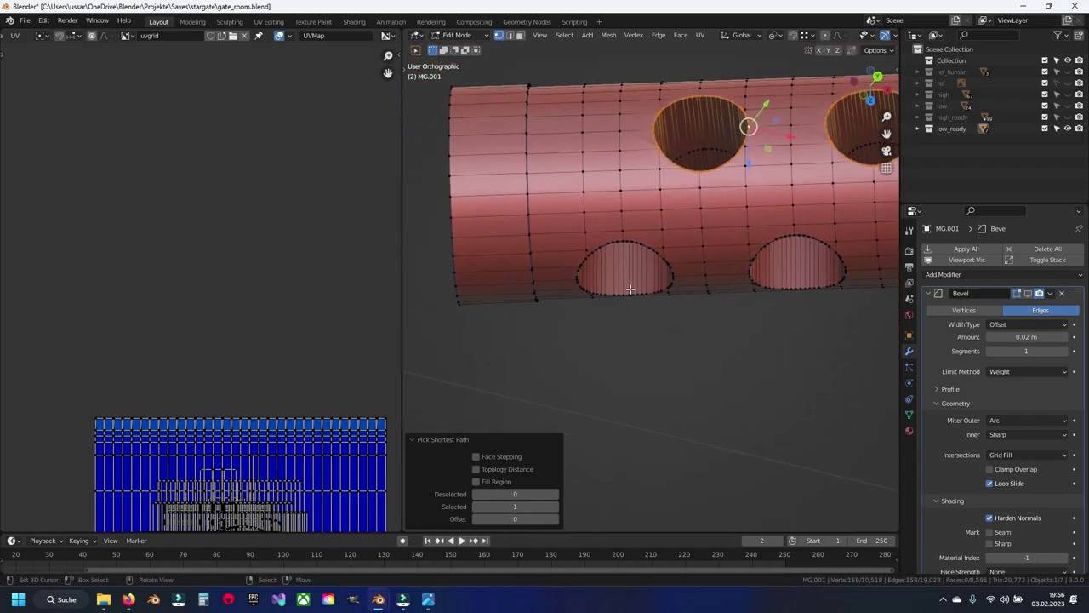
scroll(630, 289, "up", 5)
left_click(491, 196, "ctrl")
left_click(568, 172, "ctrl")
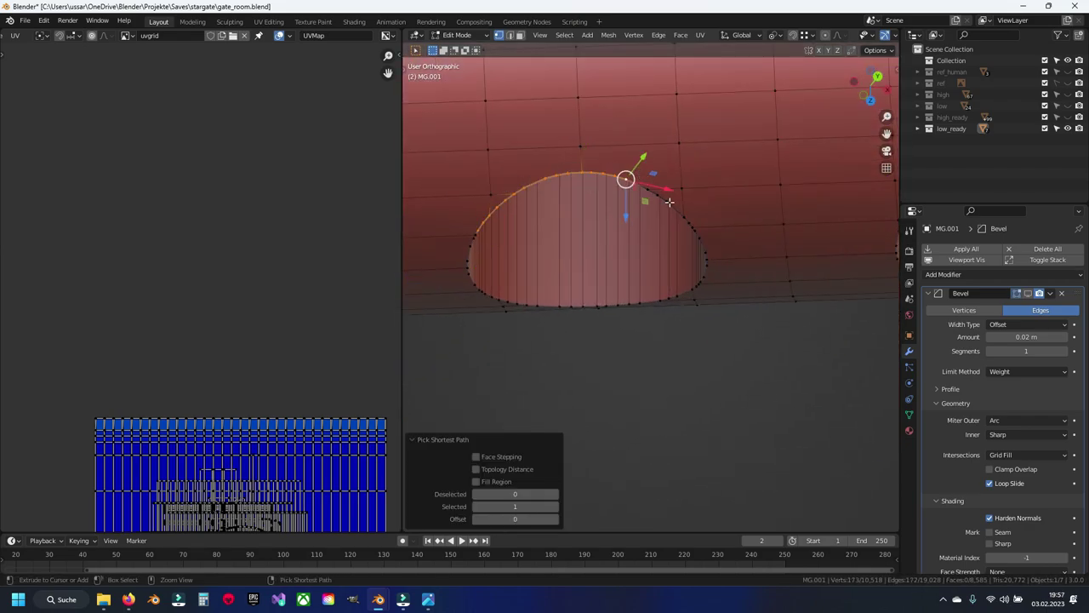
left_click(703, 238, "ctrl")
middle_click_drag(683, 302, 700, 292)
left_click(653, 341, "ctrl")
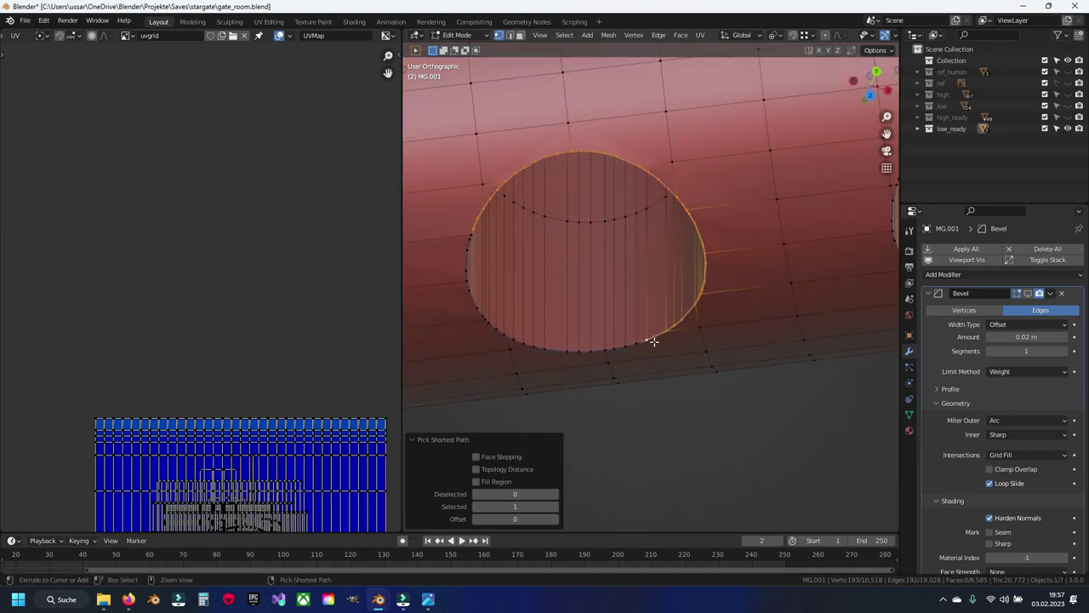
left_click(486, 318, "ctrl")
left_click(463, 265, "ctrl")
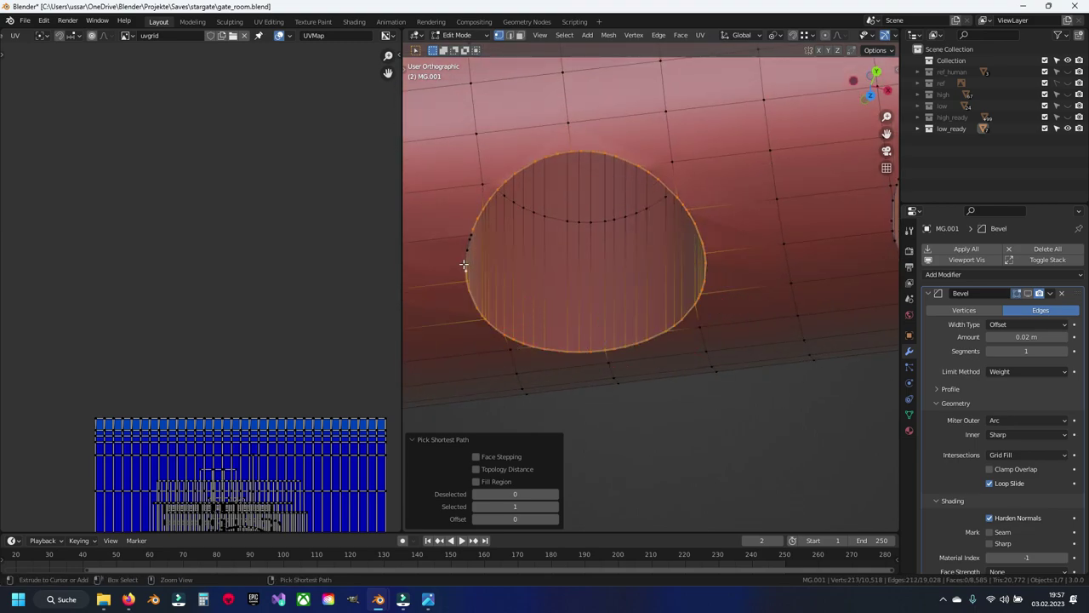
Add the next hole's rim edges to the selection, left side through bottom.
middle_click_drag(718, 214, 638, 243, "shift")
left_click(640, 254, "ctrl")
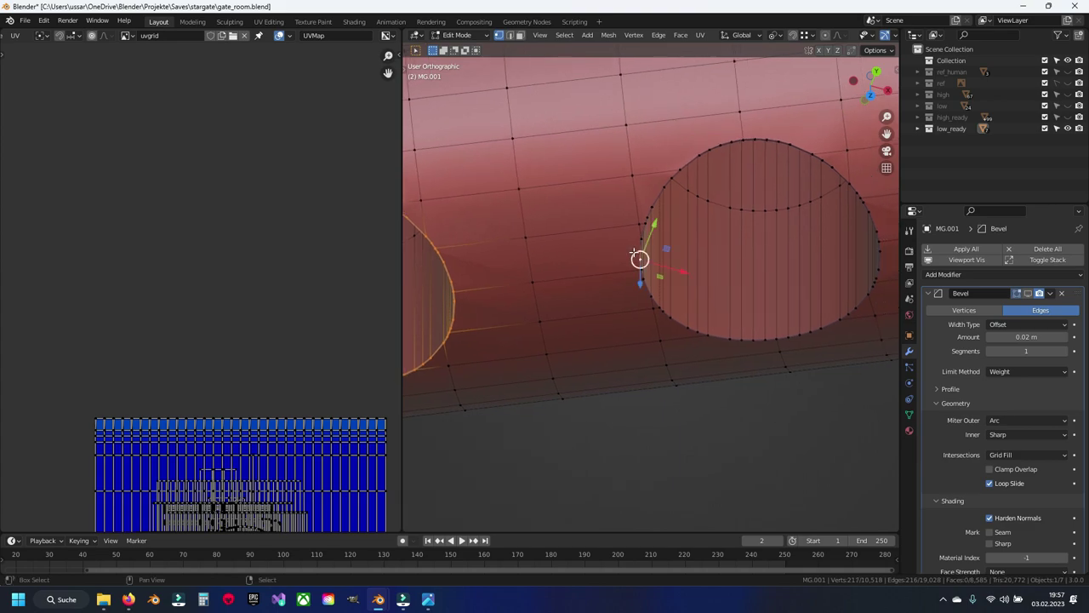
left_click(655, 205, "ctrl")
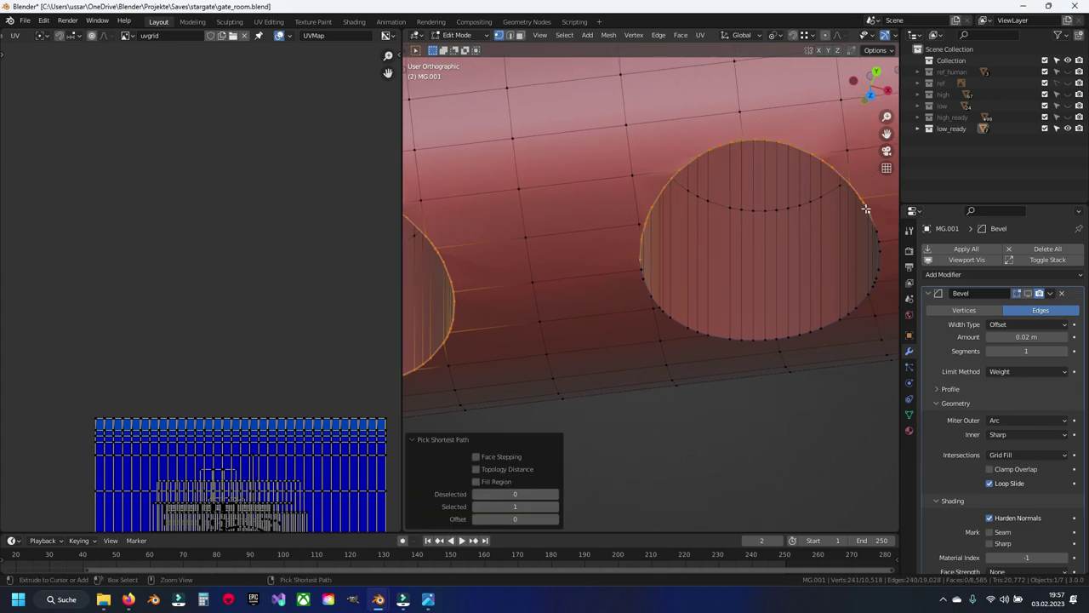
left_click(874, 303, "ctrl")
left_click(849, 313, "ctrl")
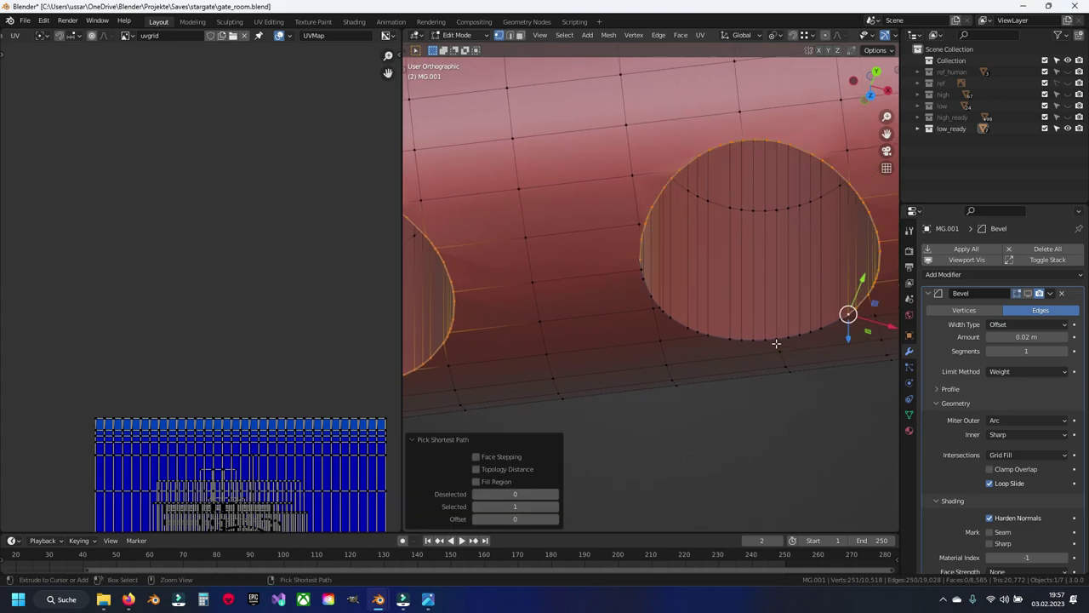
left_click(778, 337, "ctrl")
left_click(674, 324, "ctrl")
left_click(645, 295, "ctrl")
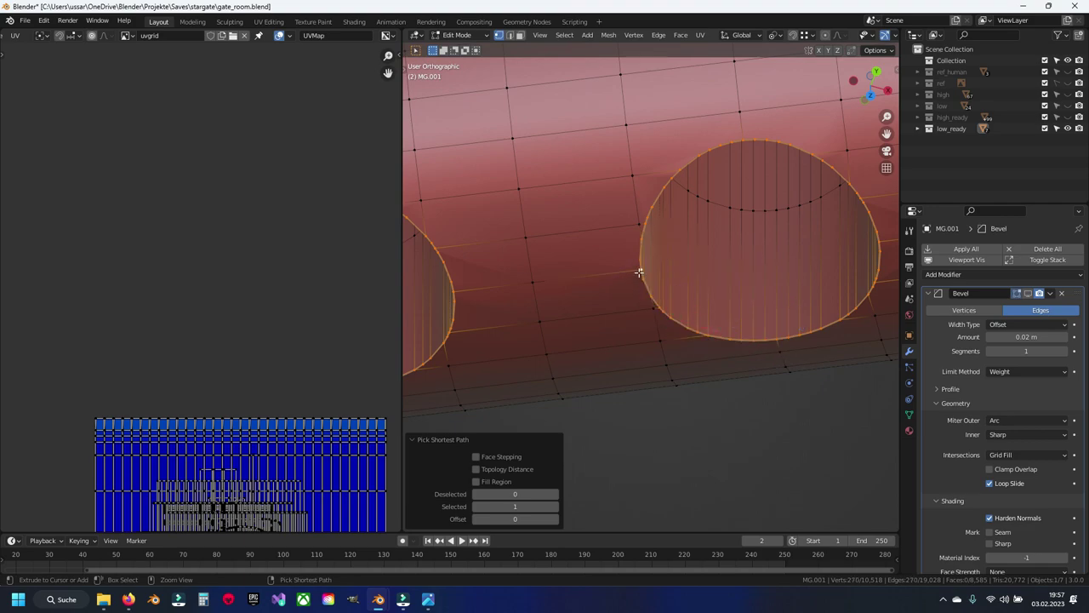
Add another hole's full rim loop to the selection.
middle_click_drag(645, 296, 514, 293, "shift")
left_click(518, 250, "ctrl")
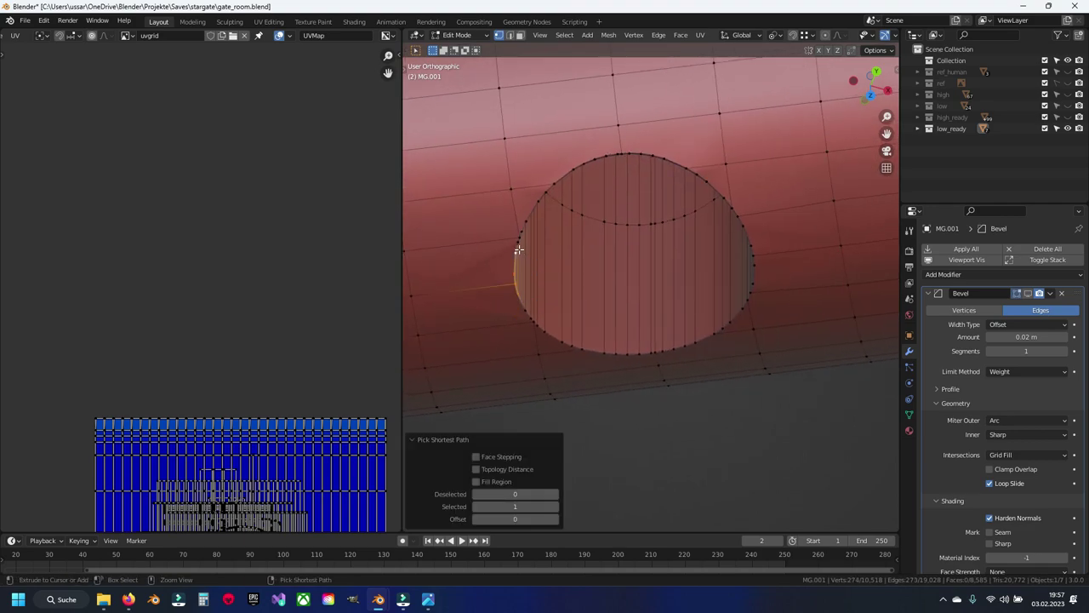
left_click(755, 252, "ctrl")
left_click(744, 316, "ctrl")
left_click(662, 354, "ctrl")
left_click(581, 349, "ctrl")
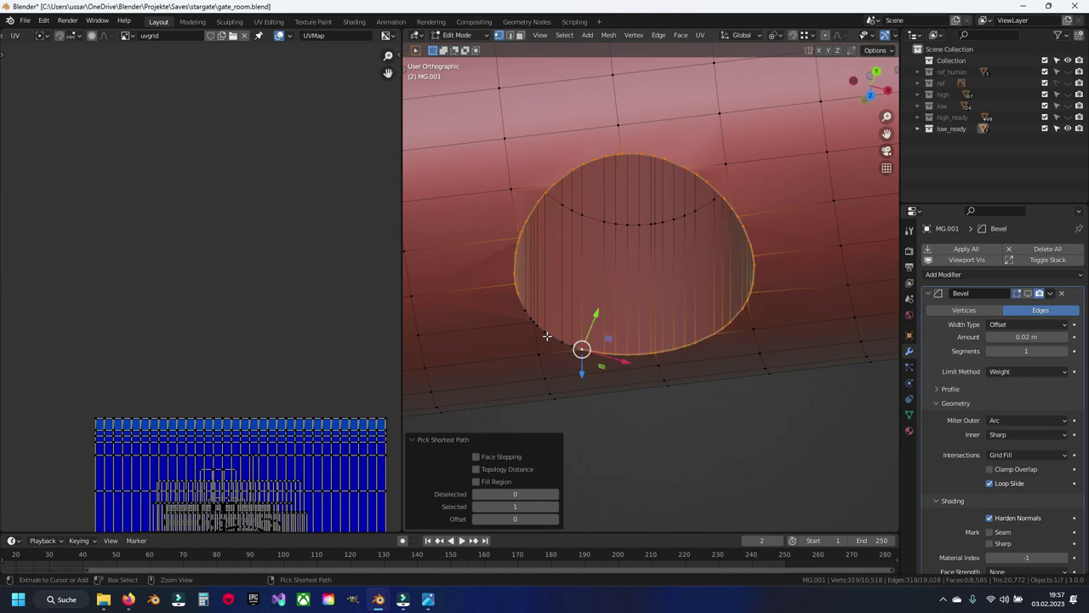
left_click(537, 325, "ctrl")
left_click(524, 310, "ctrl")
Mark all selected rim edges as seams and deselect everything.
key("ctrl+e")
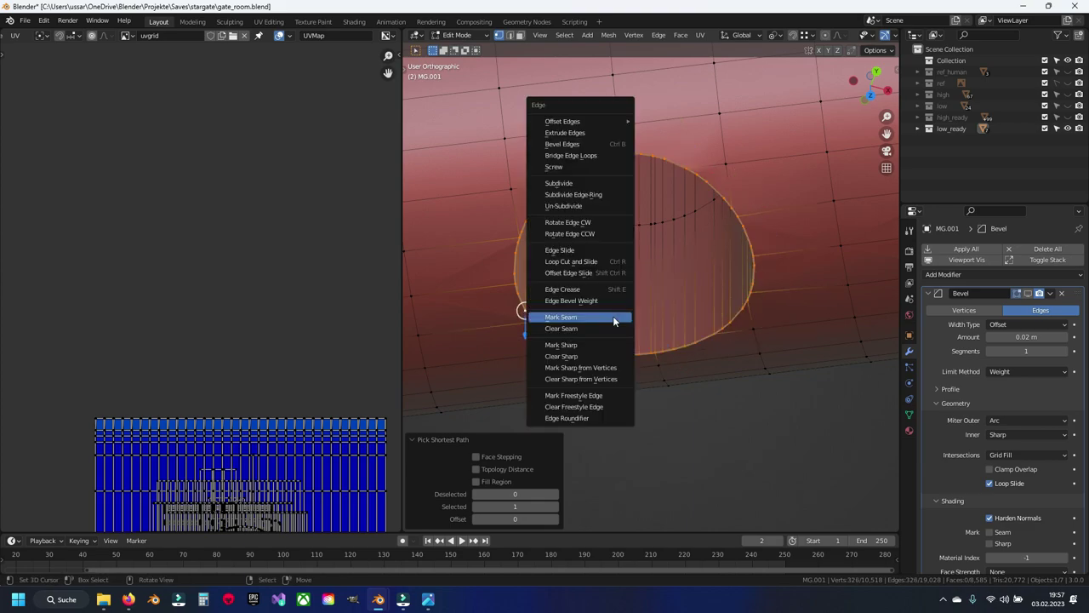
left_click(613, 316)
key("alt+a")
scroll(611, 304, "down", 4)
scroll(548, 299, "up", 4)
Outline the next hole's rim, mark it as a seam, and clear the selection.
middle_click_drag(547, 299, 772, 259)
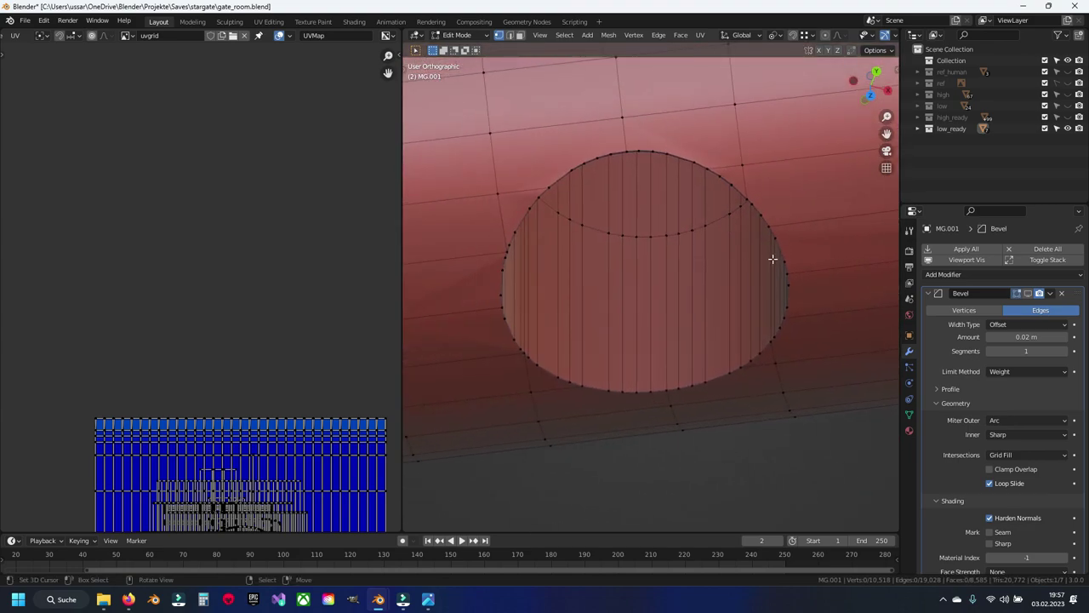
left_click(774, 238)
left_click(624, 149, "ctrl")
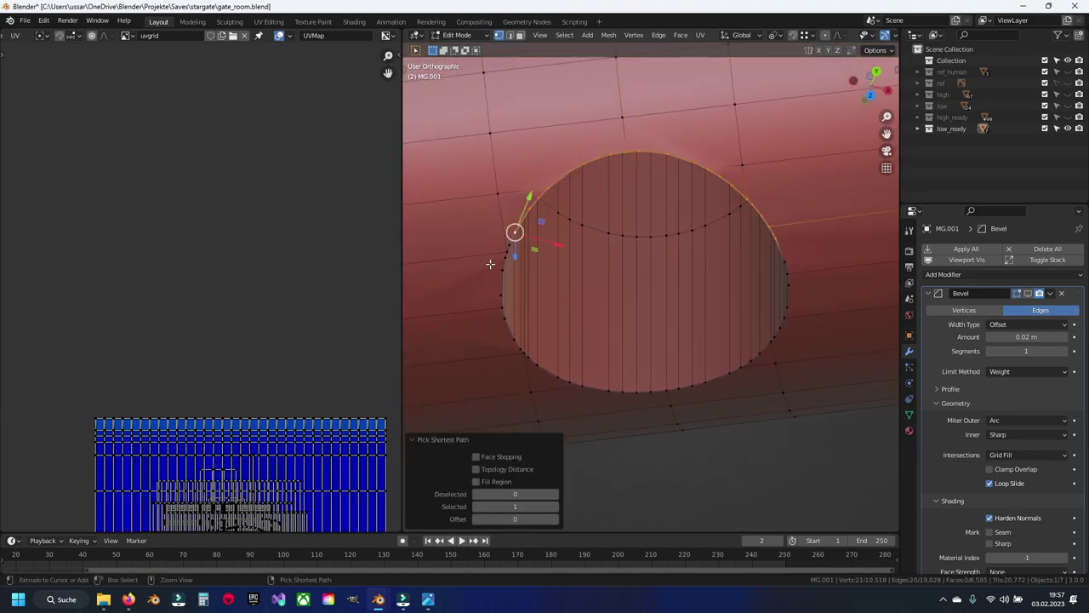
left_click(507, 328, "ctrl")
left_click(555, 375, "ctrl")
left_click(706, 379, "ctrl")
left_click(775, 336, "ctrl")
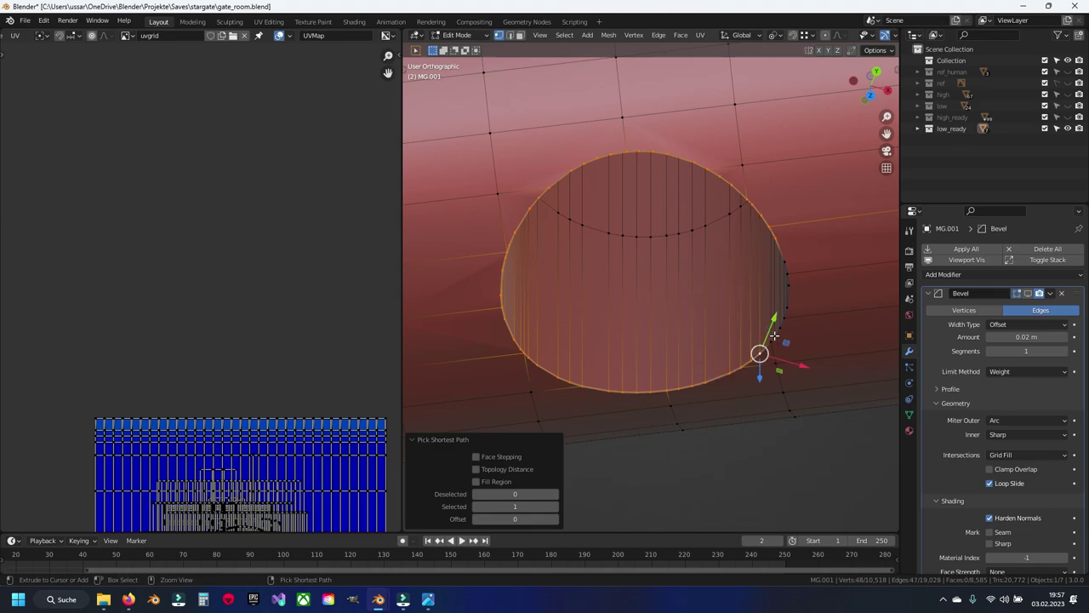
left_click(786, 307, "ctrl")
left_click(783, 260, "ctrl")
key("ctrl+e")
left_click(657, 297)
key("alt+a")
Select the rim edges around another hole on the barrel.
scroll(586, 281, "down", 4)
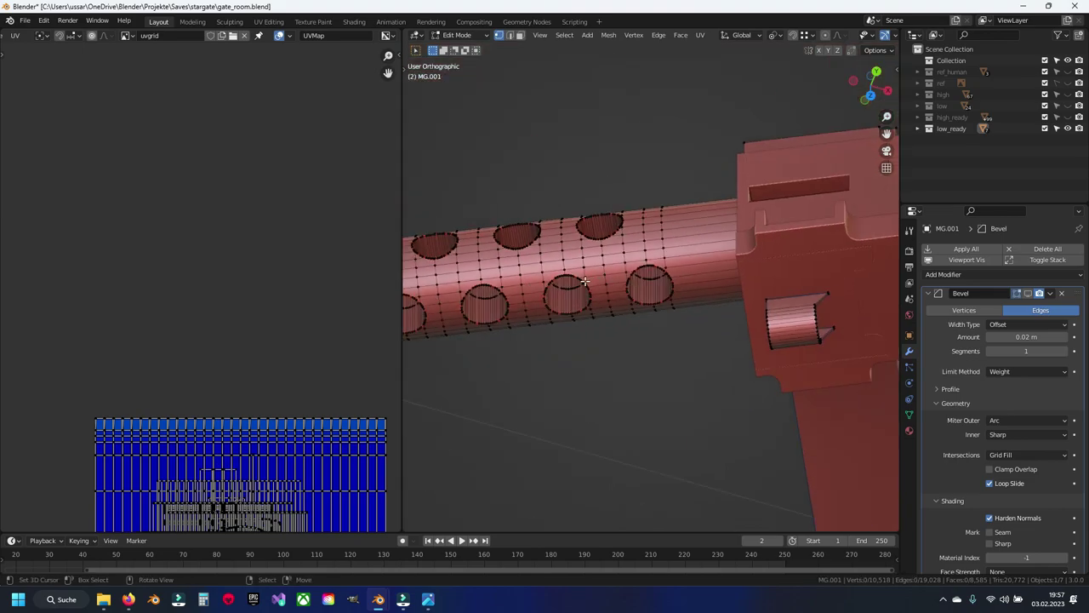
mouse_move(586, 281)
middle_mouse_down()
mouse_move(752, 358)
mouse_move(698, 255)
middle_mouse_up()
scroll(689, 247, "up", 5)
scroll(638, 270, "up", 1)
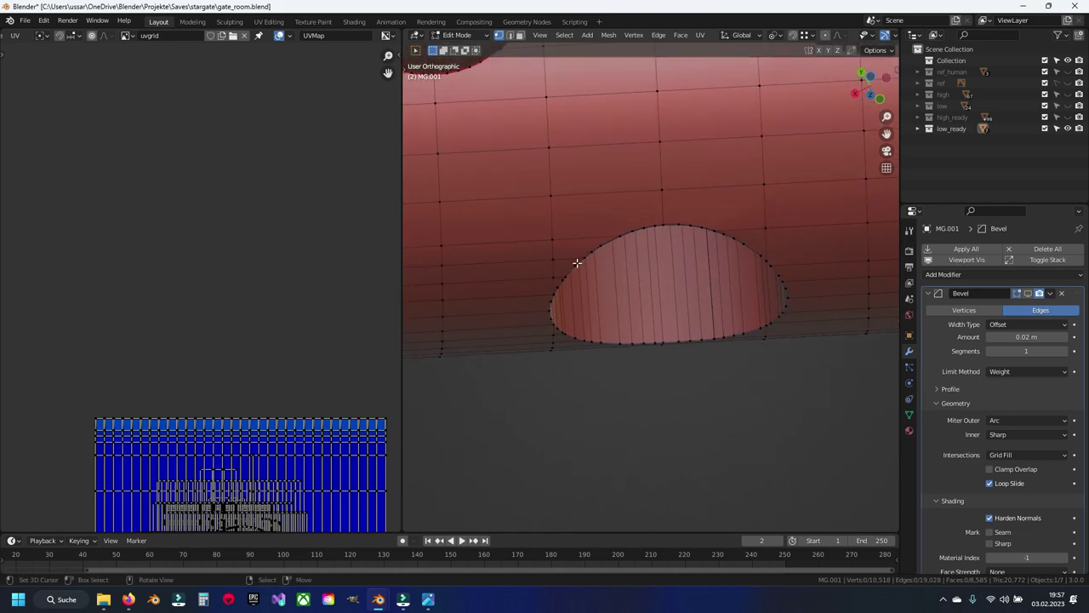
left_click(576, 264)
left_click(632, 230, "ctrl")
left_click(772, 256, "ctrl")
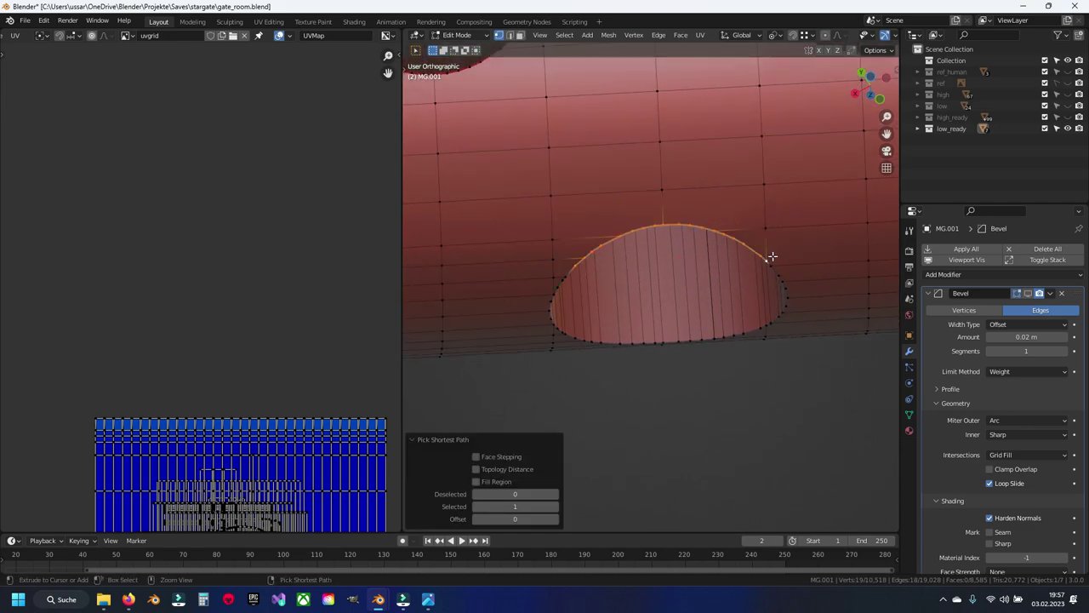
left_click(783, 288, "ctrl")
middle_click_drag(783, 288, 782, 204)
left_click(650, 280, "ctrl")
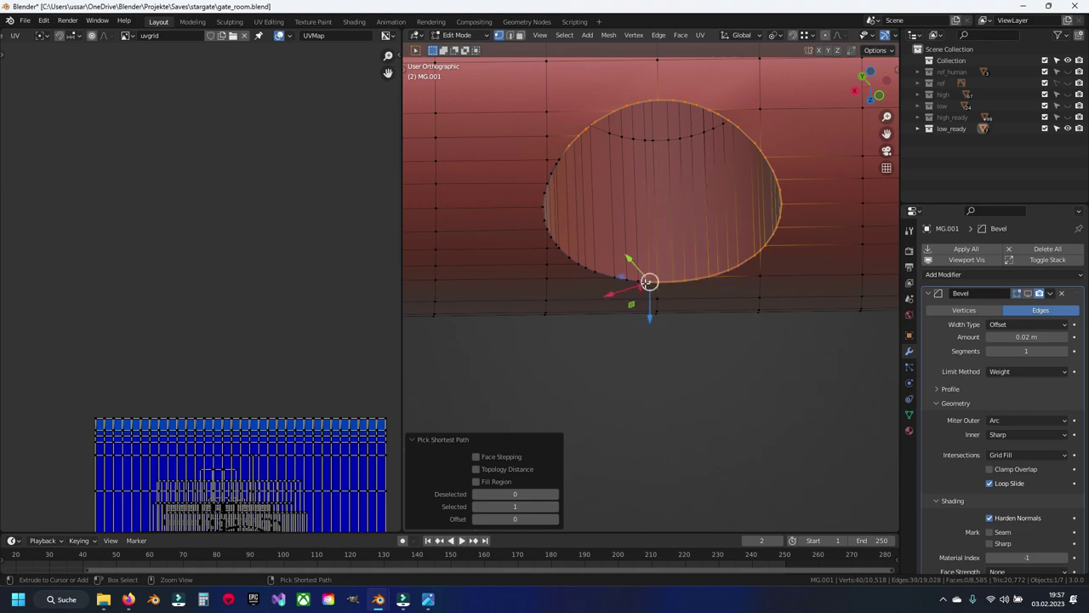
left_click(585, 268, "ctrl")
left_click(542, 213, "ctrl")
left_click(558, 161, "ctrl")
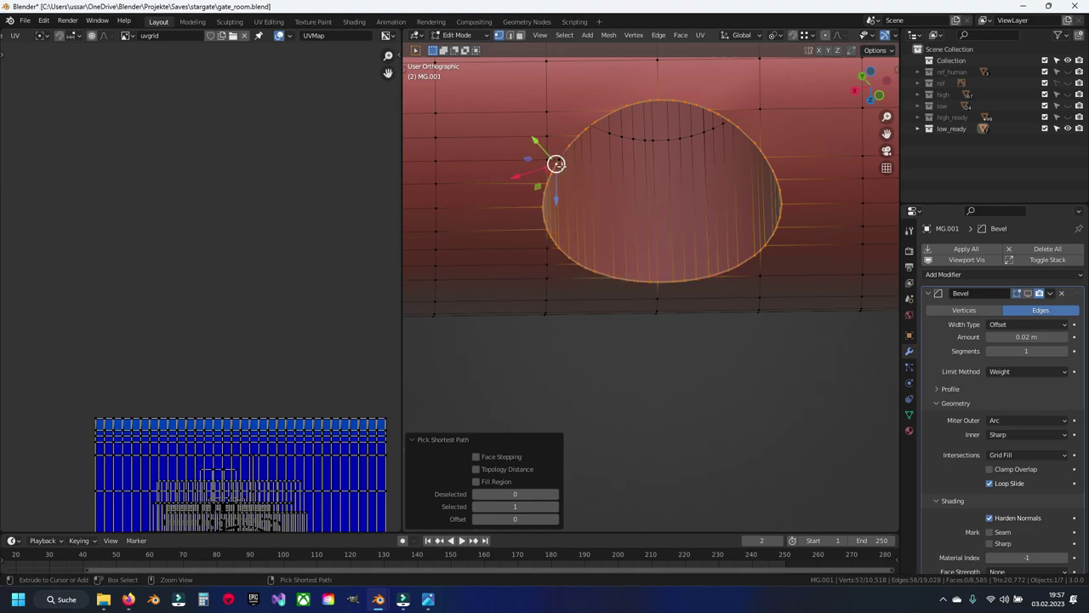
Add the neighbouring hole's rim edges to the selection.
middle_click_drag(558, 159, 518, 231, "shift")
left_click(608, 238, "ctrl")
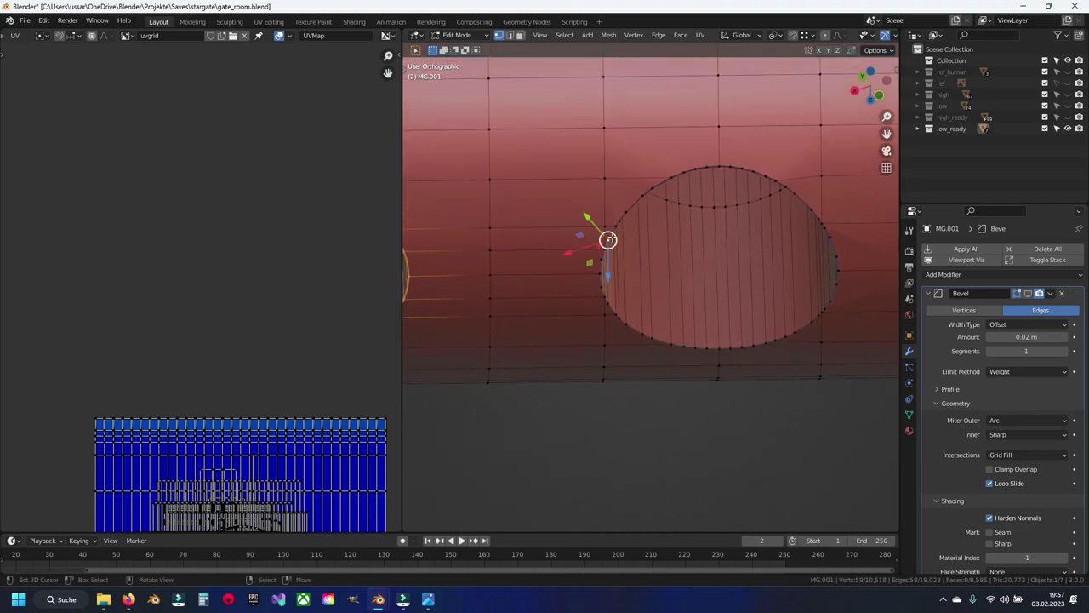
left_click(666, 173, "ctrl")
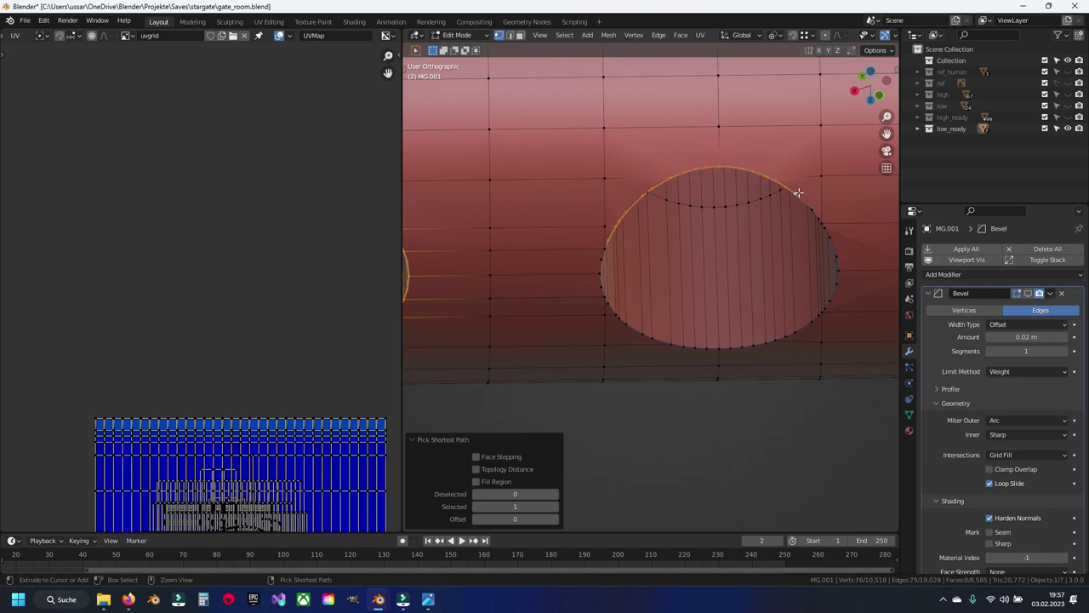
left_click(749, 345, "ctrl")
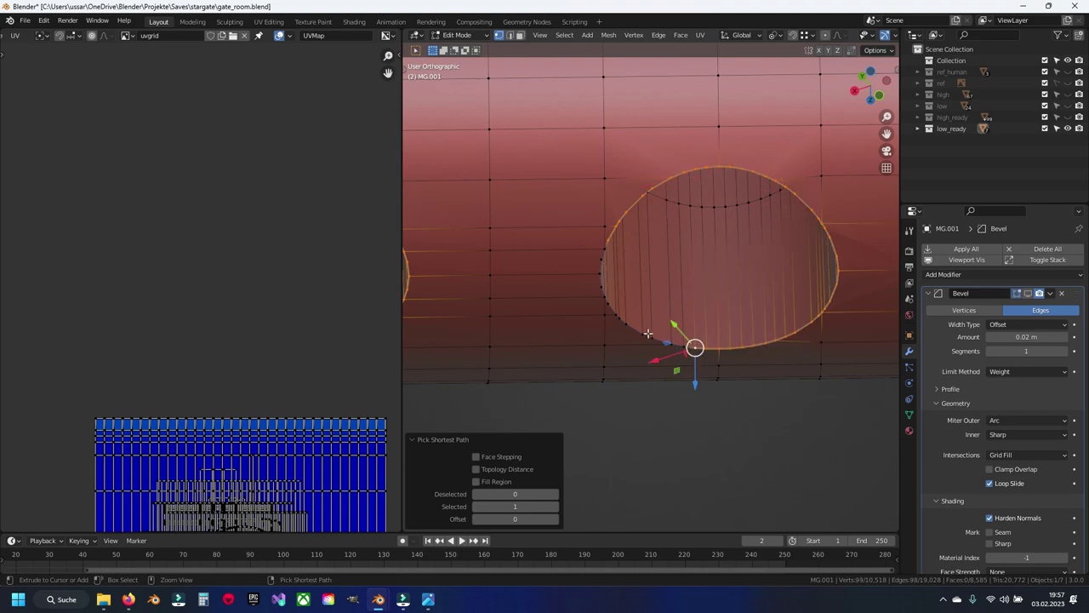
left_click(599, 272, "ctrl")
Add the next hole's full rim loop and mark all selected rims as seams.
middle_click_drag(603, 249, 576, 289, "shift")
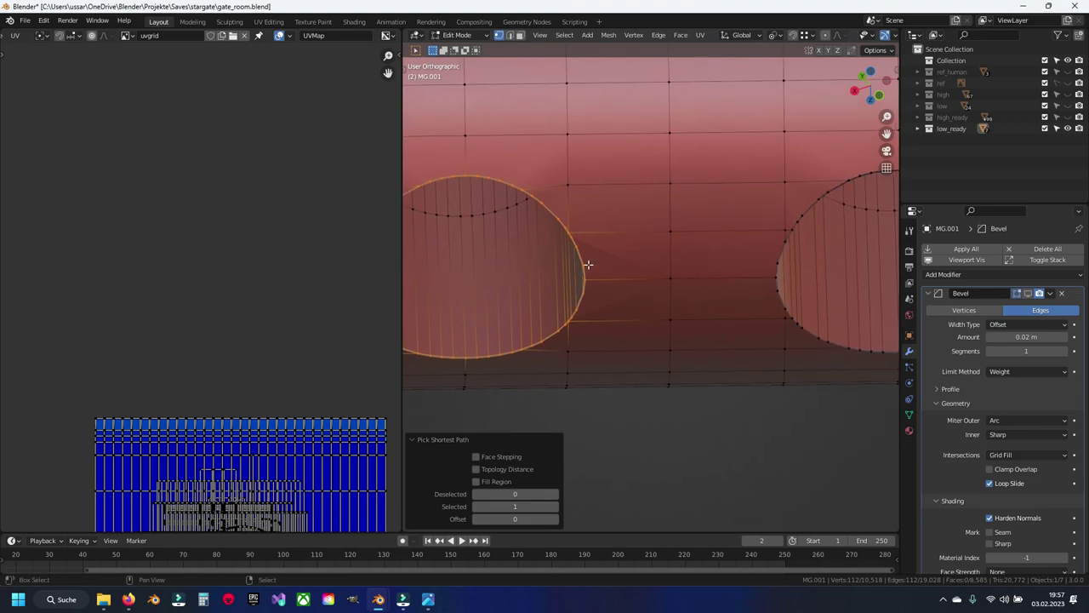
left_click(566, 284, "ctrl")
left_click(639, 199, "ctrl")
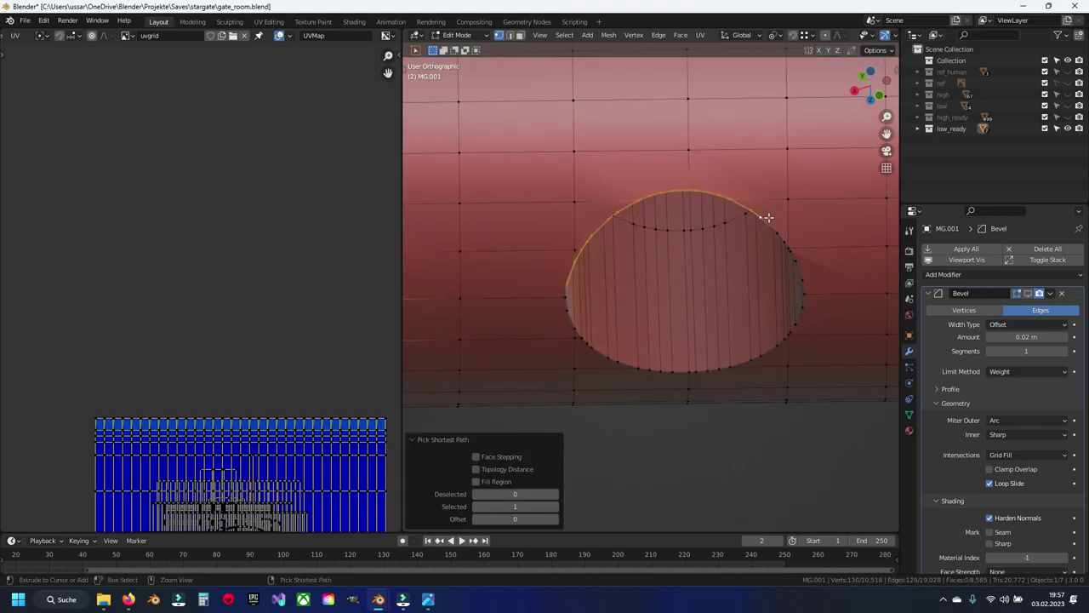
left_click(790, 255, "ctrl")
left_click(790, 320, "ctrl")
left_click(696, 369, "ctrl")
left_click(638, 368, "ctrl")
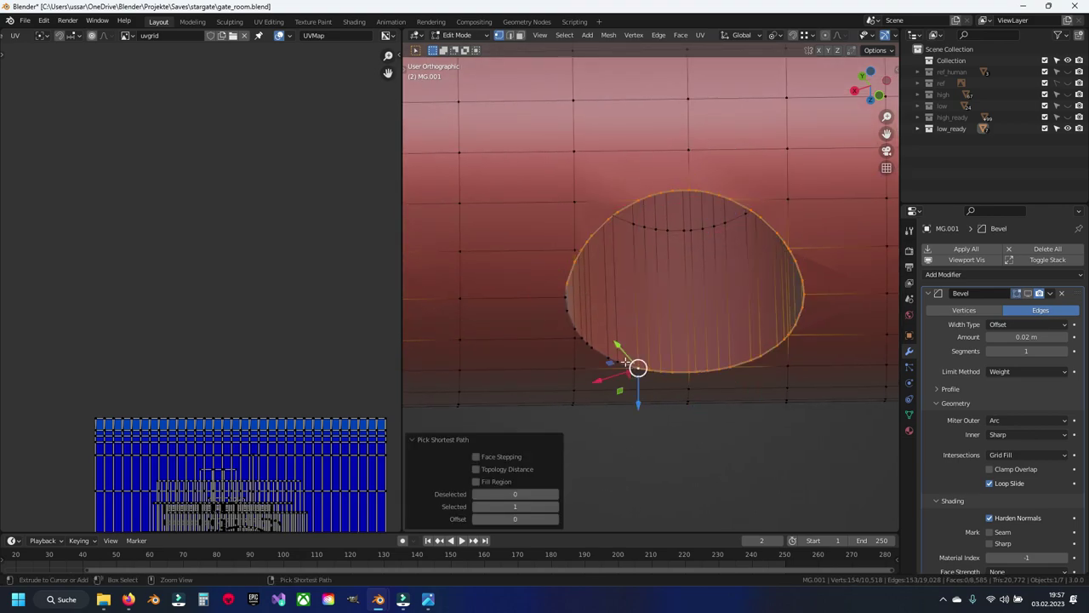
left_click(586, 340, "ctrl")
left_click(565, 295, "ctrl")
key("ctrl+e")
left_click(596, 289)
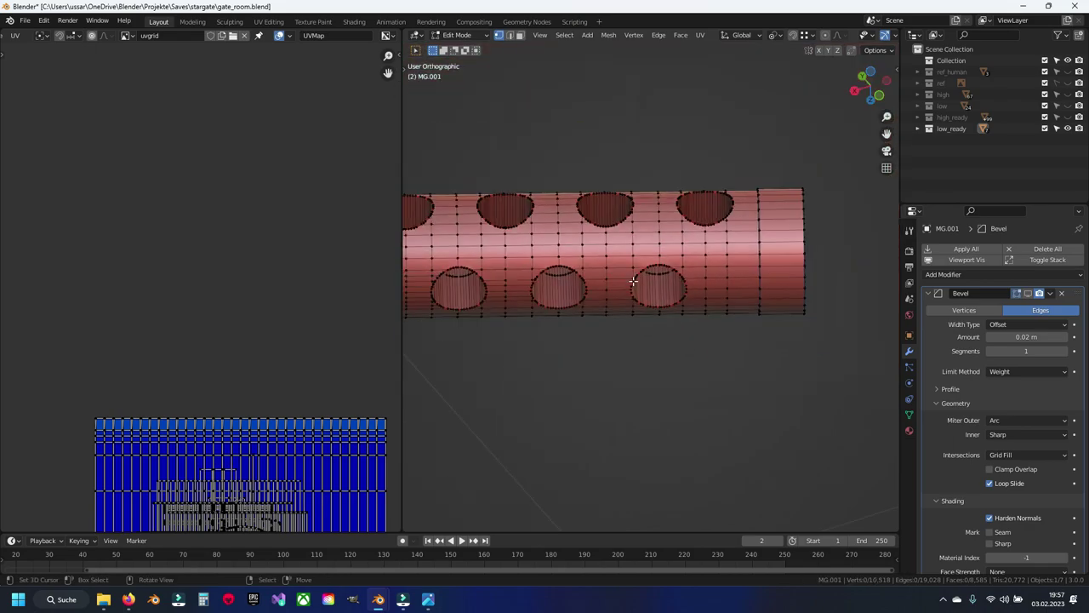
Select the third hole's rim loop, undoing a stray loop through the second hole.
middle_click_drag(633, 281, 639, 248)
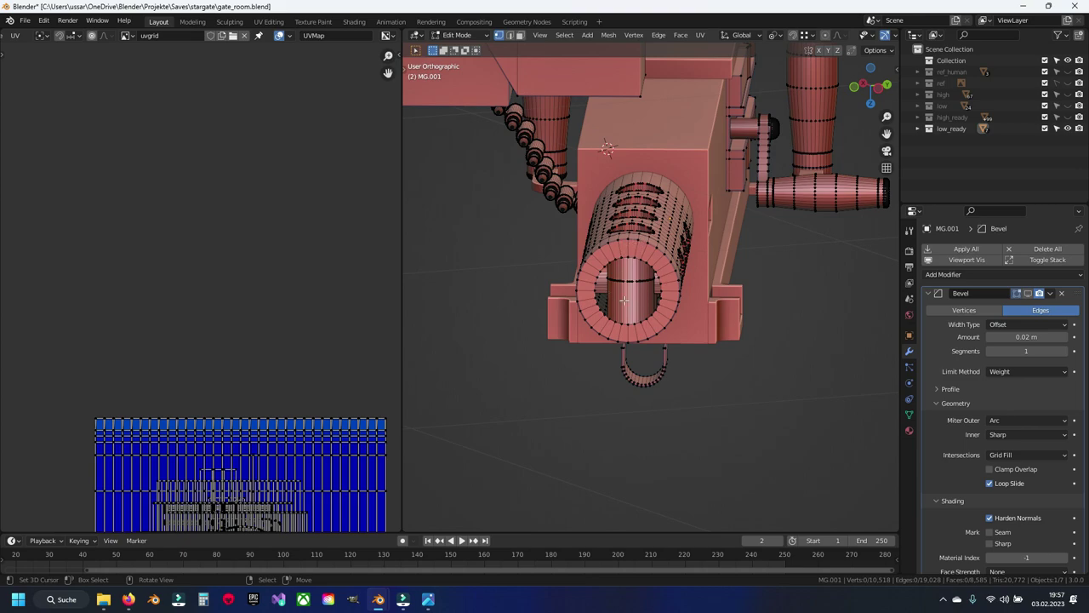
mouse_move(624, 300)
middle_mouse_down()
mouse_move(609, 205)
mouse_move(626, 267)
middle_mouse_up()
scroll(622, 255, "up", 2)
left_click(610, 205, "alt")
left_click(630, 277, "alt")
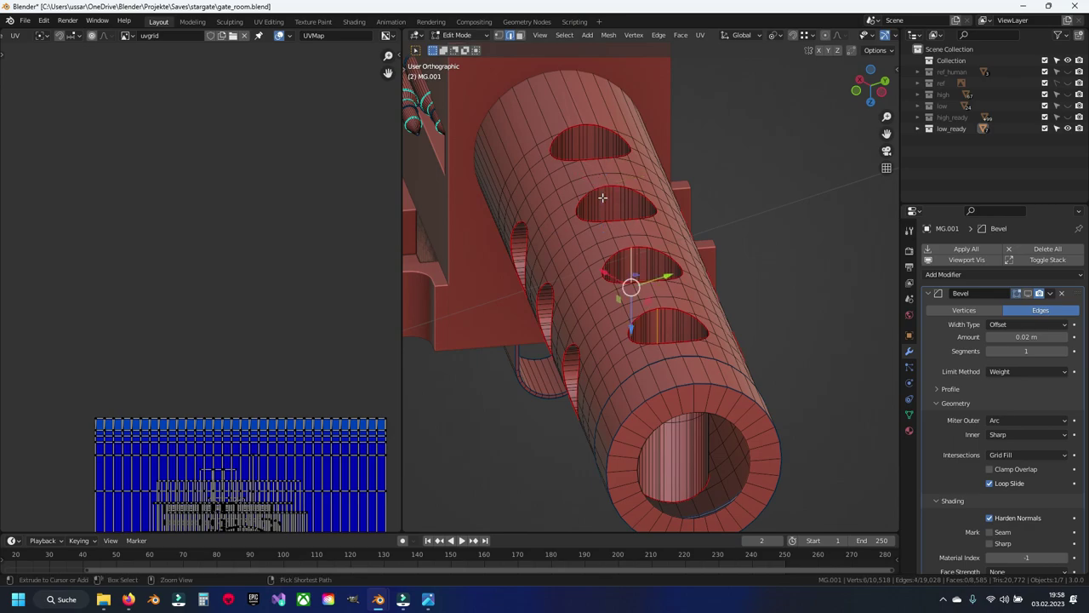
left_click(607, 205, "alt")
key("ctrl+z")
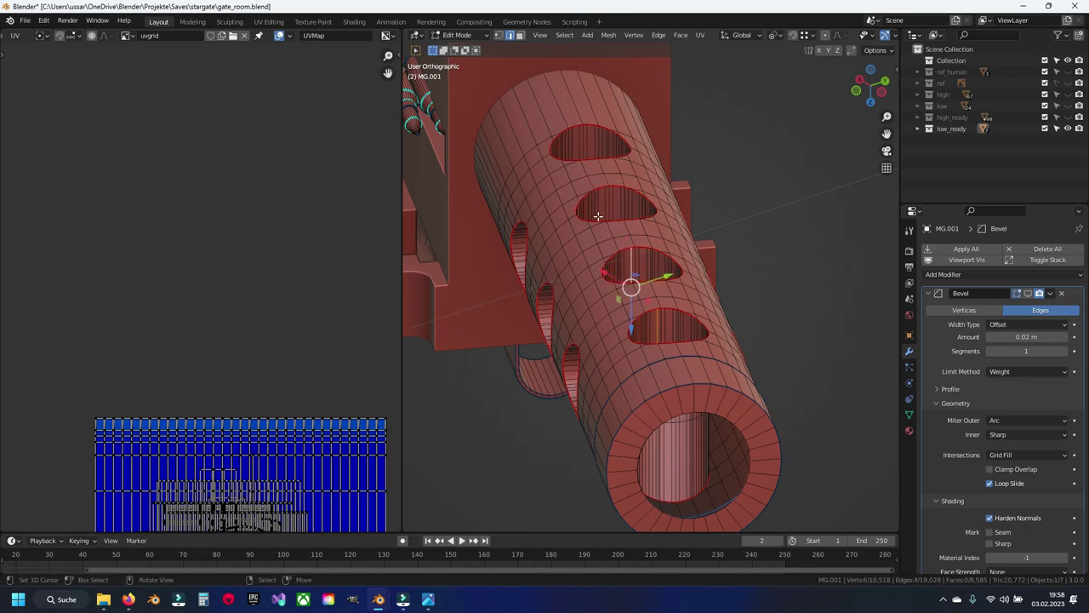
Mark the upper hole's rim loop as a seam, then clear the selection.
middle_click_drag(607, 195, 649, 301)
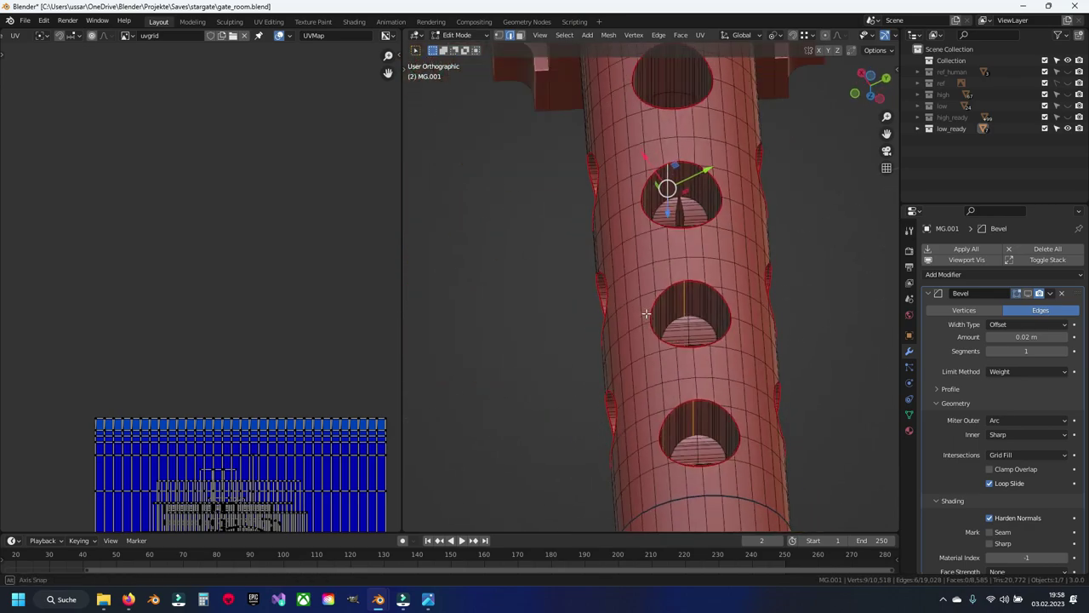
scroll(664, 255, "up", 3)
scroll(678, 150, "up", 2)
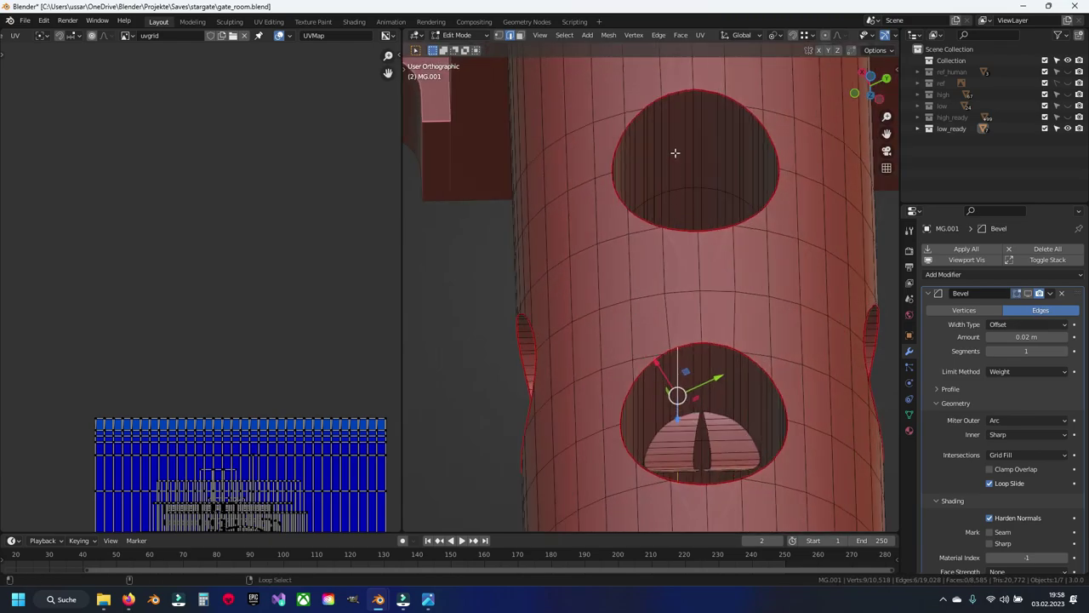
left_click(679, 166, "alt")
key("ctrl+e")
left_click(630, 239)
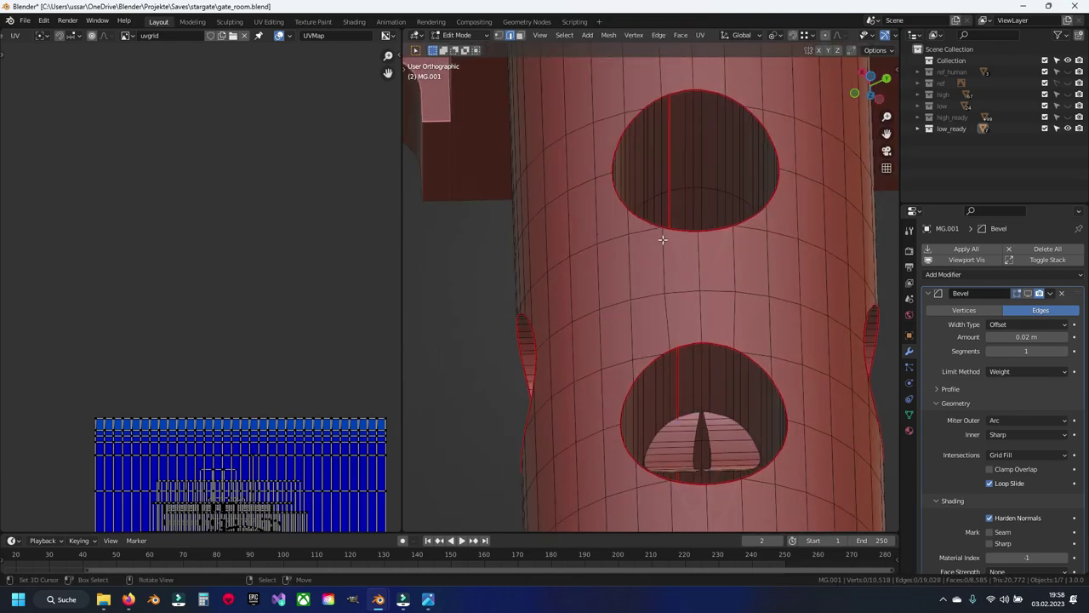
scroll(662, 236, "down", 3)
mouse_move(652, 260)
middle_mouse_down()
mouse_move(686, 170)
mouse_move(622, 366)
middle_mouse_up()
scroll(617, 369, "up", 2)
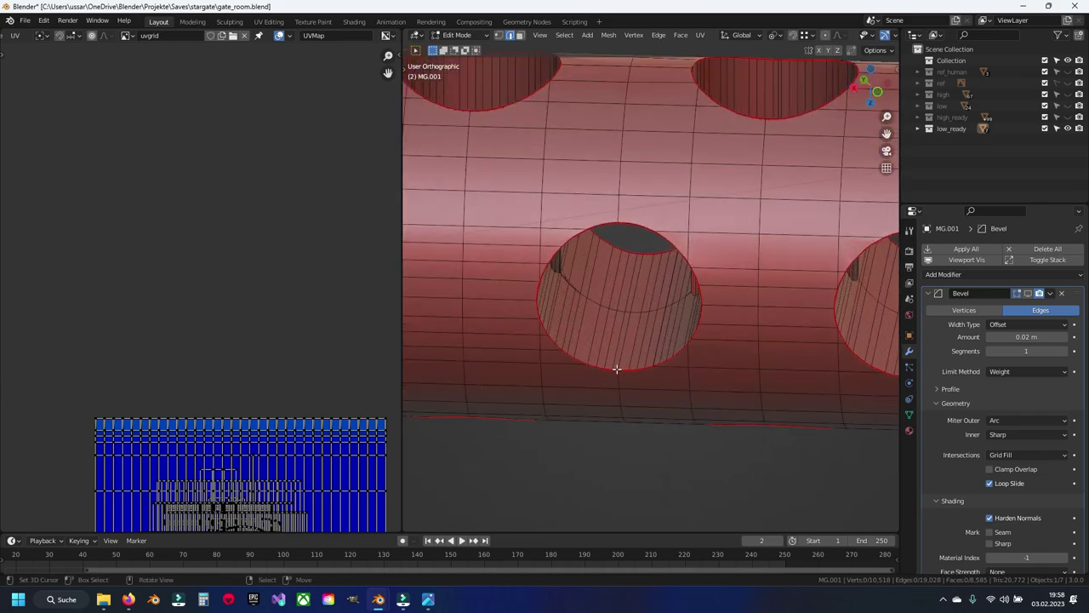
key("alt+a")
Mark the edge running down inside a hole as a seam.
middle_click_drag(792, 344, 660, 395)
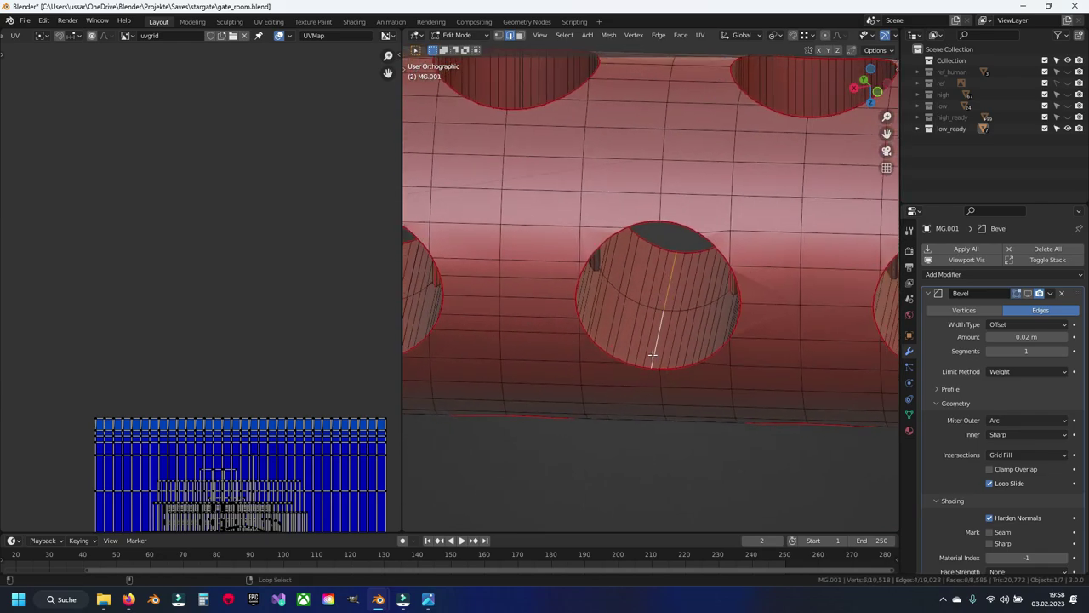
middle_click_drag(652, 356, 612, 375)
left_click(700, 366)
right_click(701, 366)
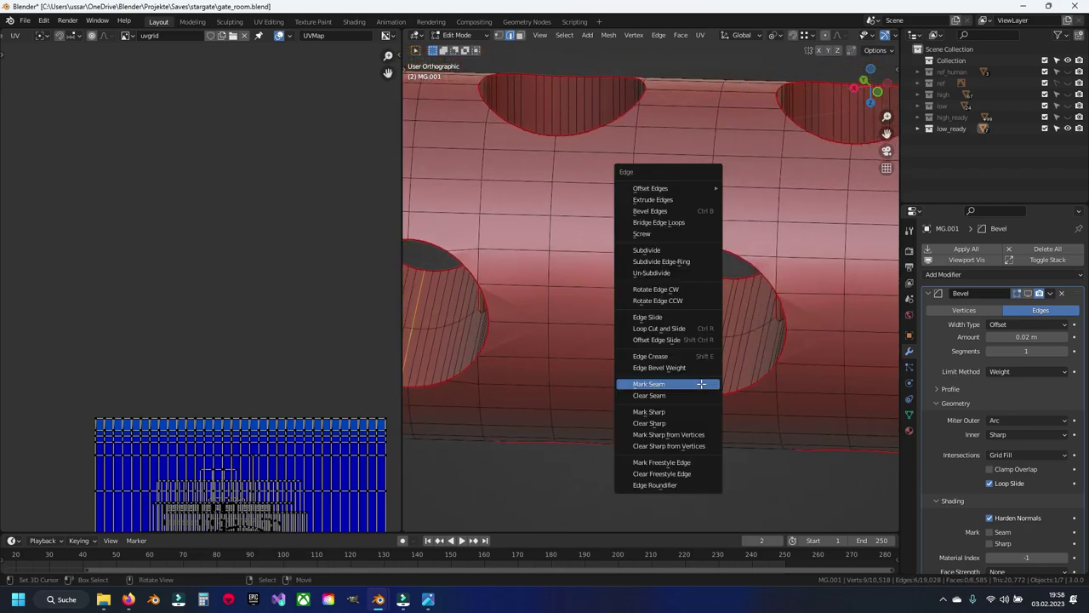
left_click(700, 382)
scroll(700, 388, "down", 5)
In wireframe, select and frame the narrow face where the barrel meets the receiver.
mouse_move(701, 392)
middle_mouse_down()
mouse_move(686, 292)
mouse_move(766, 333)
middle_mouse_up()
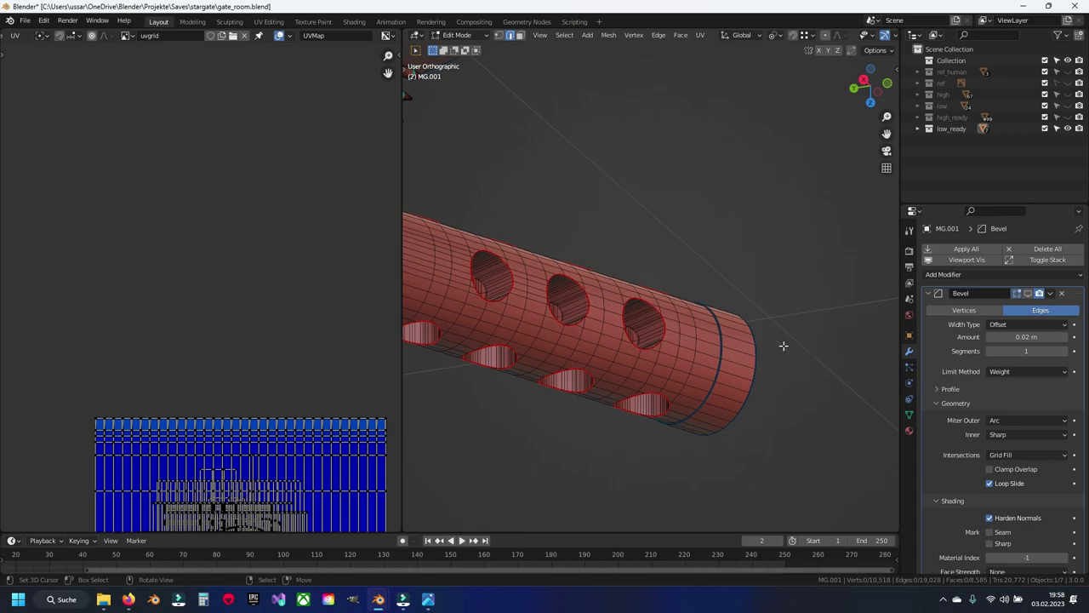
mouse_move(783, 345)
middle_mouse_down()
mouse_move(607, 479)
mouse_move(691, 285)
mouse_move(637, 299)
mouse_move(712, 345)
middle_mouse_up()
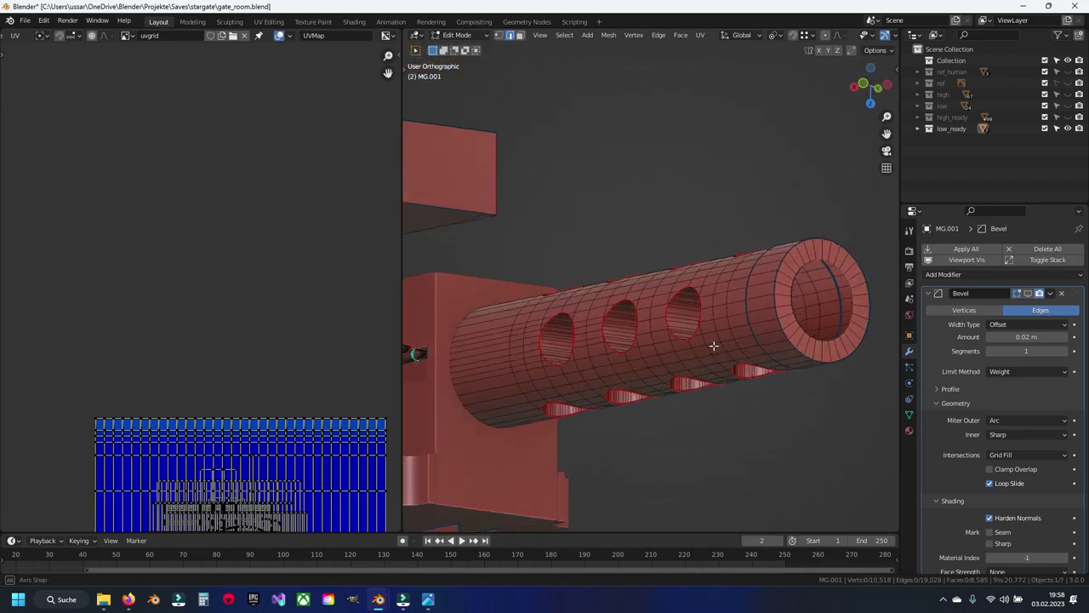
scroll(713, 347, "up", 2)
mouse_move(644, 360)
middle_mouse_down()
mouse_move(659, 366)
mouse_move(729, 318)
mouse_move(638, 369)
middle_mouse_up()
key("shift+z")
scroll(655, 363, "up", 1)
key("3")
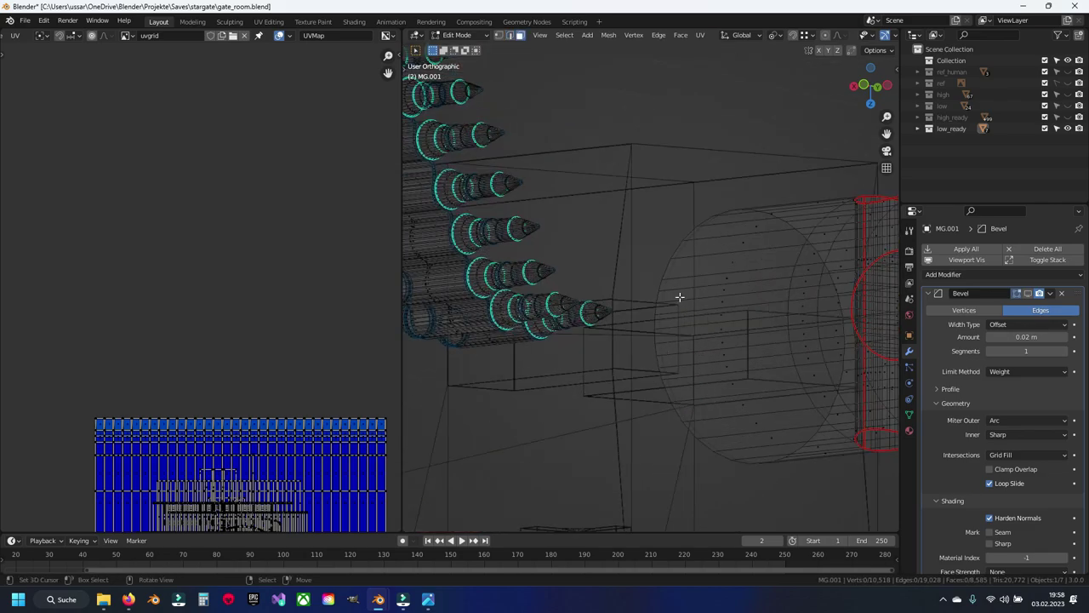
left_click(707, 291)
mouse_move(706, 291)
middle_mouse_down()
mouse_move(735, 364)
mouse_move(748, 349)
mouse_move(622, 370)
mouse_move(726, 370)
middle_mouse_up()
key("KP_Decimal")
key("shift+z")
Save gate_room.blend and unwrap the whole linked perforated barrel mesh.
key("2")
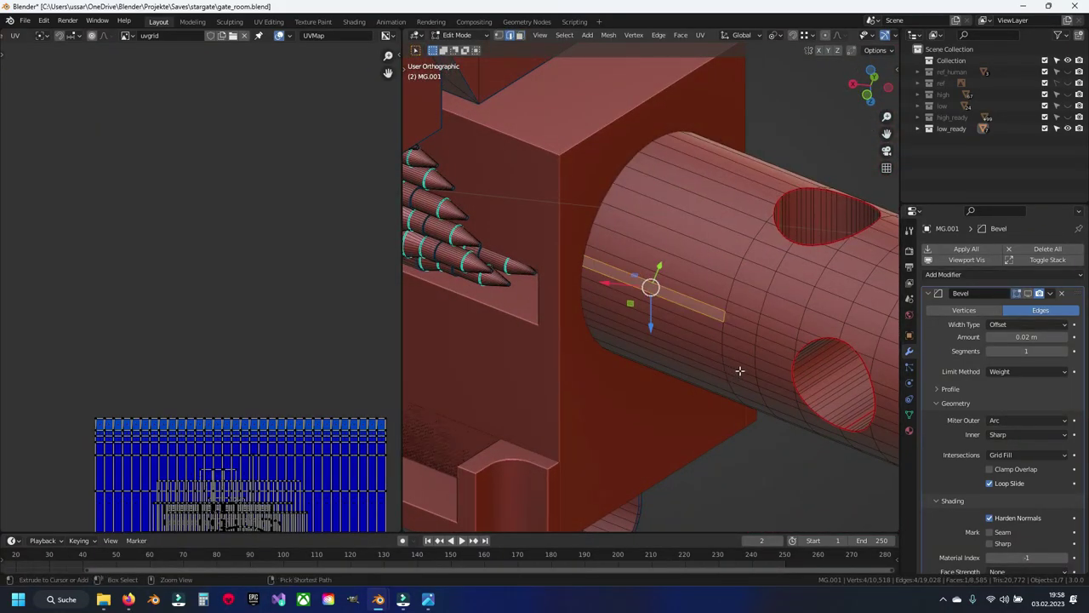
scroll(739, 371, "down", 5)
key("ctrl+s")
key("a")
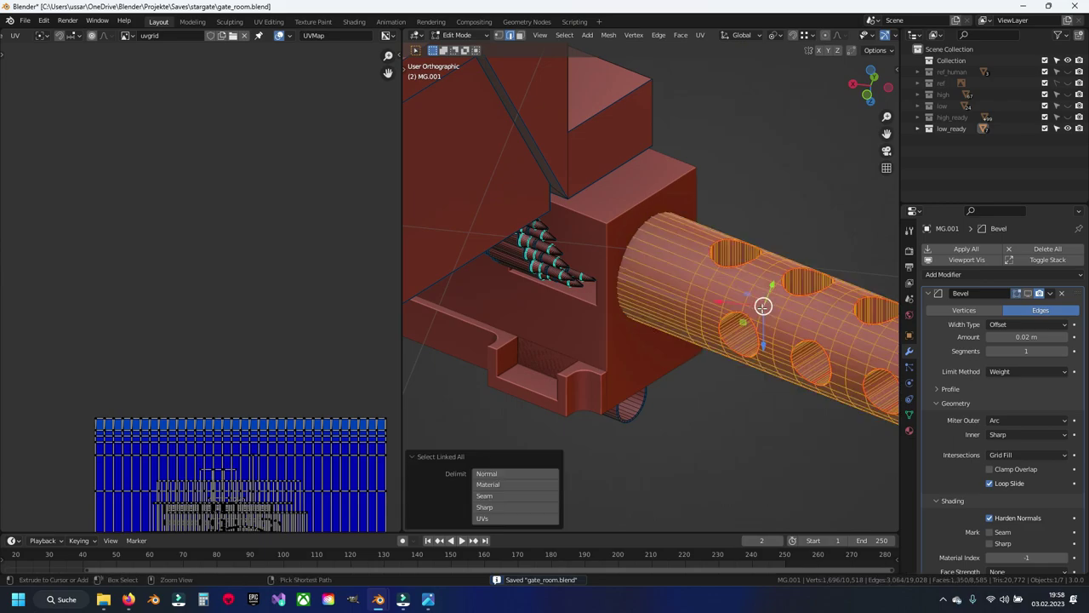
key("u")
left_click(762, 307)
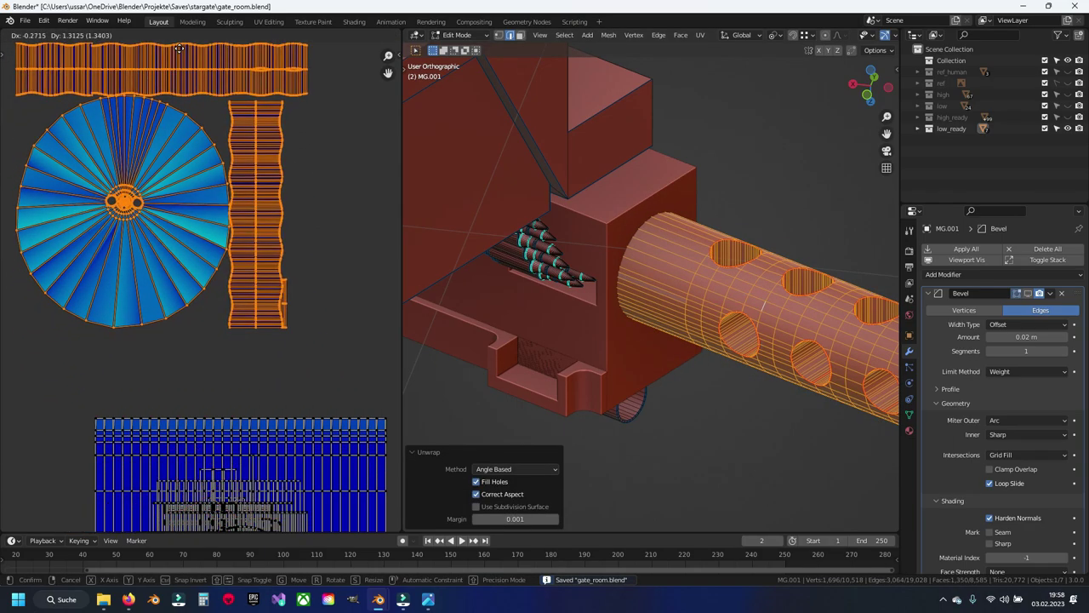
Hide the barrel's long strip UV islands so only the round end-cap layout remains.
right_click(651, 287, "shift")
left_click(601, 213)
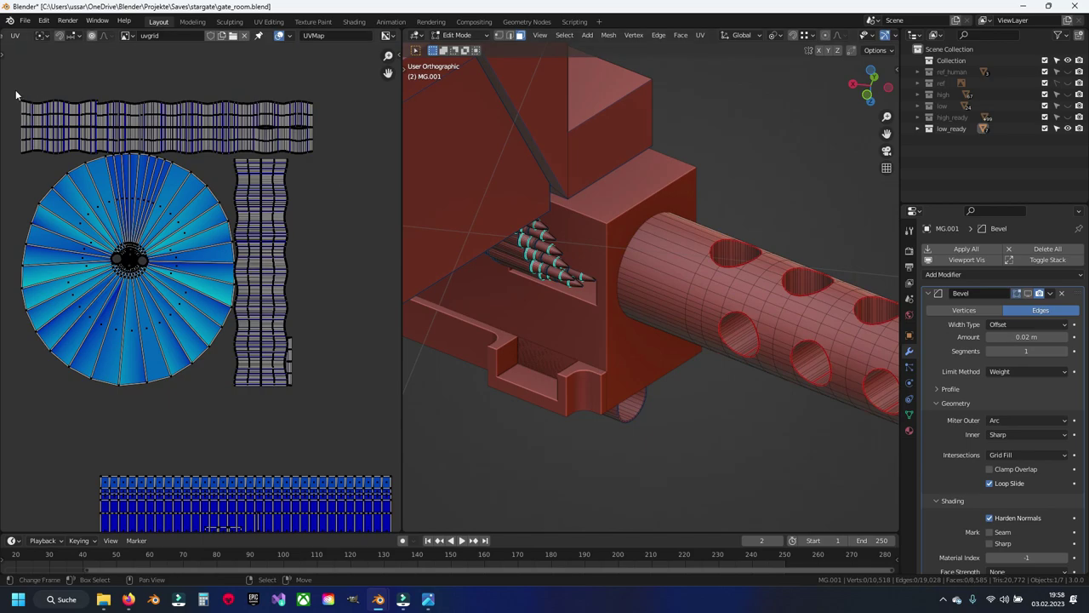
left_click_drag(8, 87, 342, 136)
left_click_drag(248, 157, 272, 392, "shift")
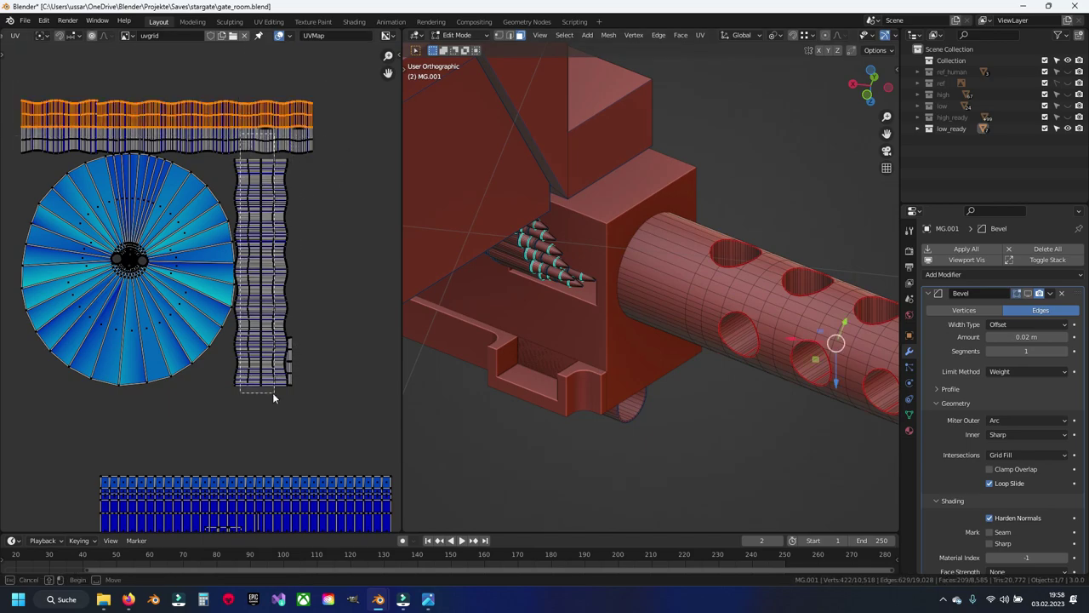
key("ctrl+l")
key("h")
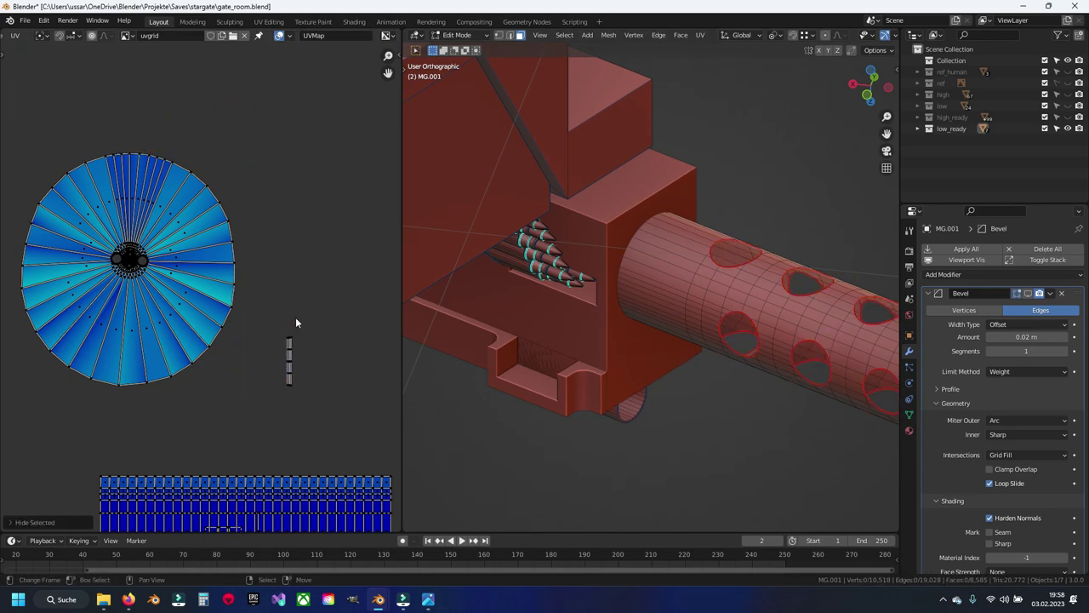
left_click(288, 361)
mouse_move(613, 273)
middle_mouse_down()
mouse_move(558, 210)
mouse_move(560, 220)
middle_mouse_up()
key("h")
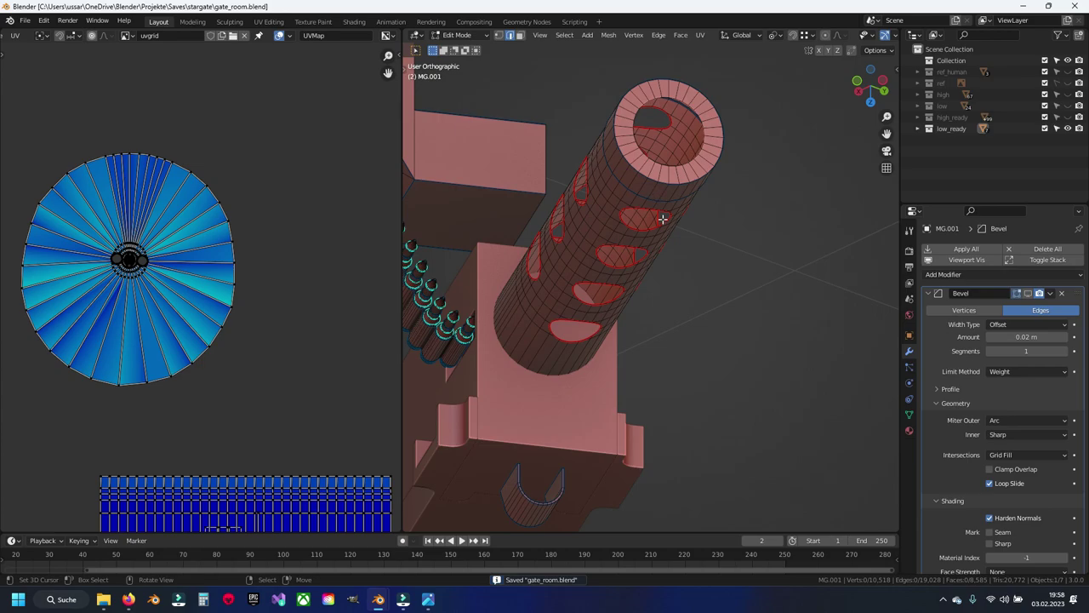
Re-unwrap the entire barrel mesh along its marked seams.
scroll(662, 220, "up", 2)
scroll(598, 315, "up", 2)
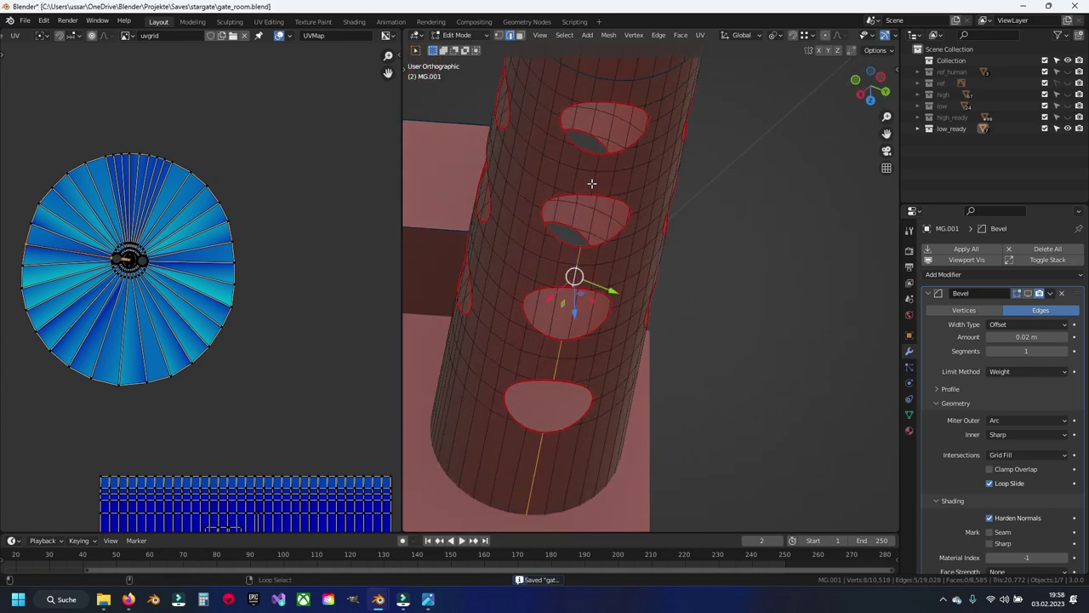
middle_click_drag(604, 126, 608, 278)
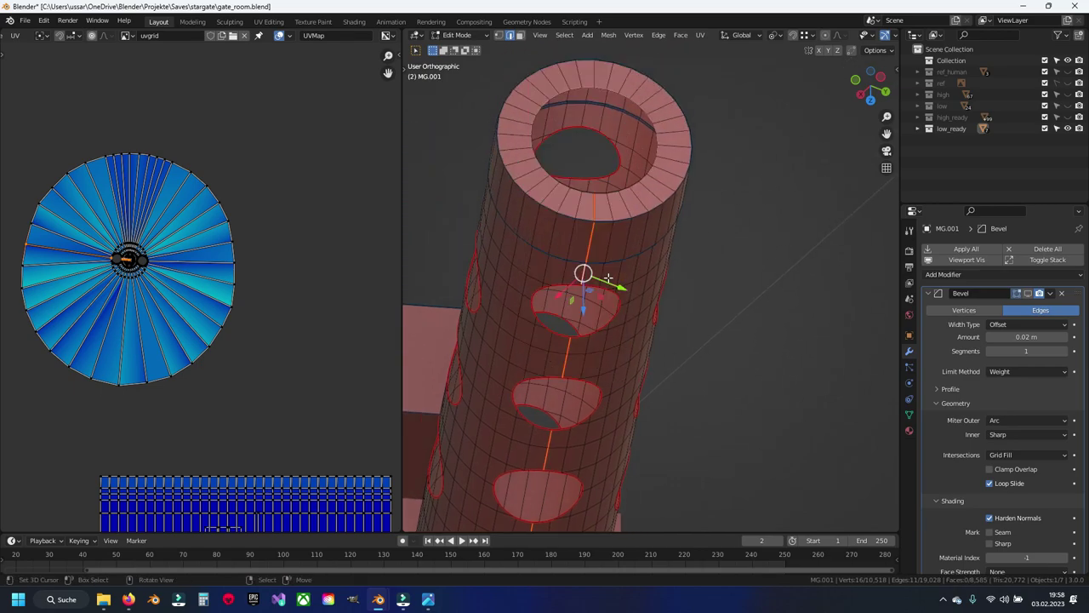
key("a")
key("u")
left_click(609, 279)
Hide the unwrapped barrel, save gate_room.blend, and view the whole gun.
scroll(298, 481, "down", 5)
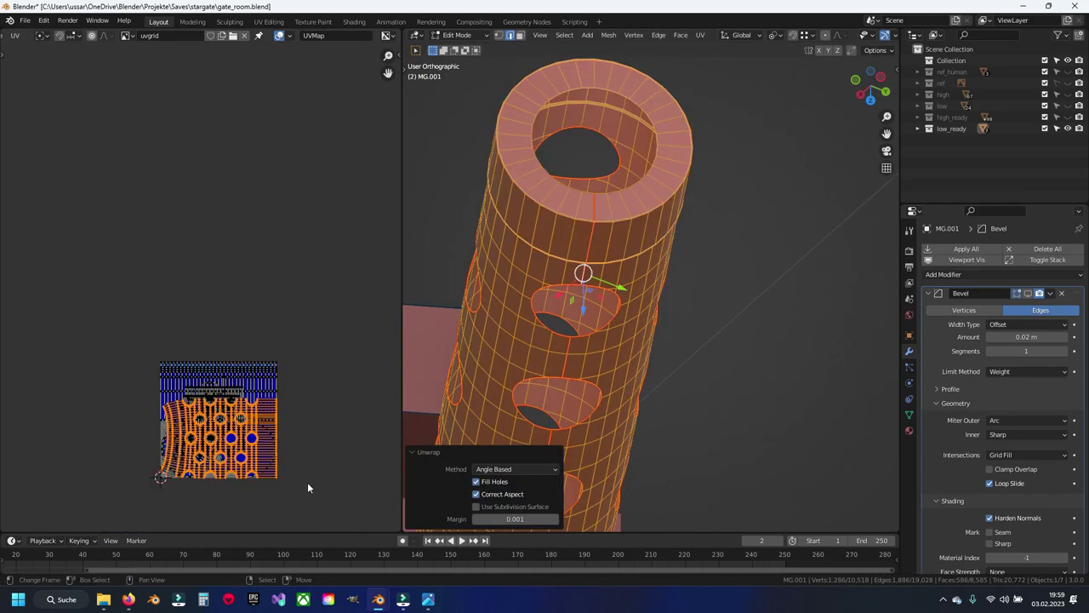
key("h")
key("ctrl+s")
mouse_move(570, 291)
middle_mouse_down()
mouse_move(595, 328)
mouse_move(652, 360)
mouse_move(718, 355)
mouse_move(547, 376)
middle_mouse_up()
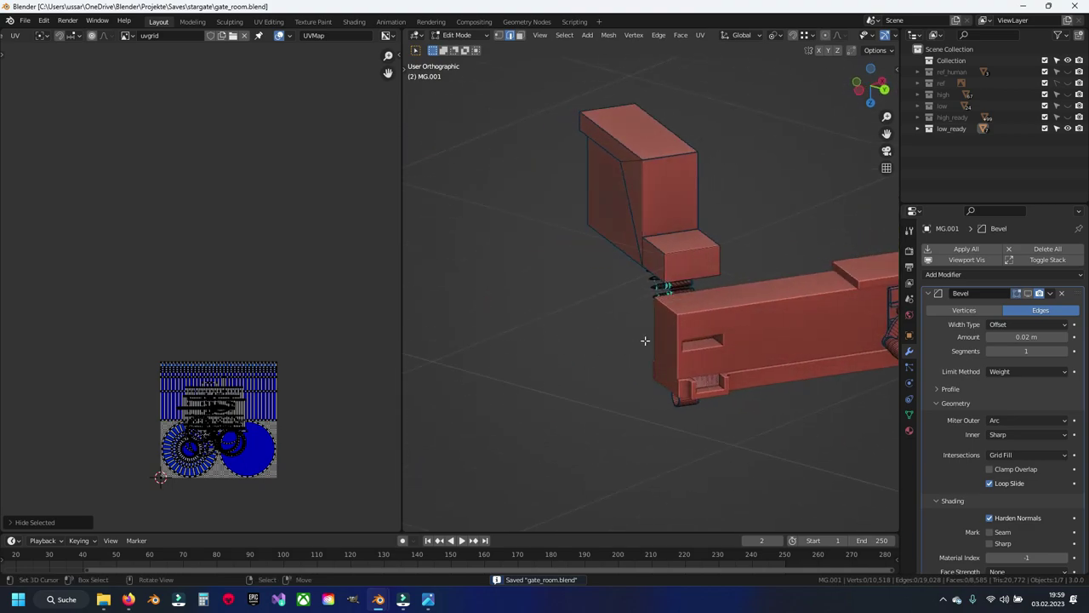
mouse_move(649, 91)
middle_mouse_down()
mouse_move(718, 341)
mouse_move(698, 349)
mouse_move(675, 322)
middle_mouse_up()
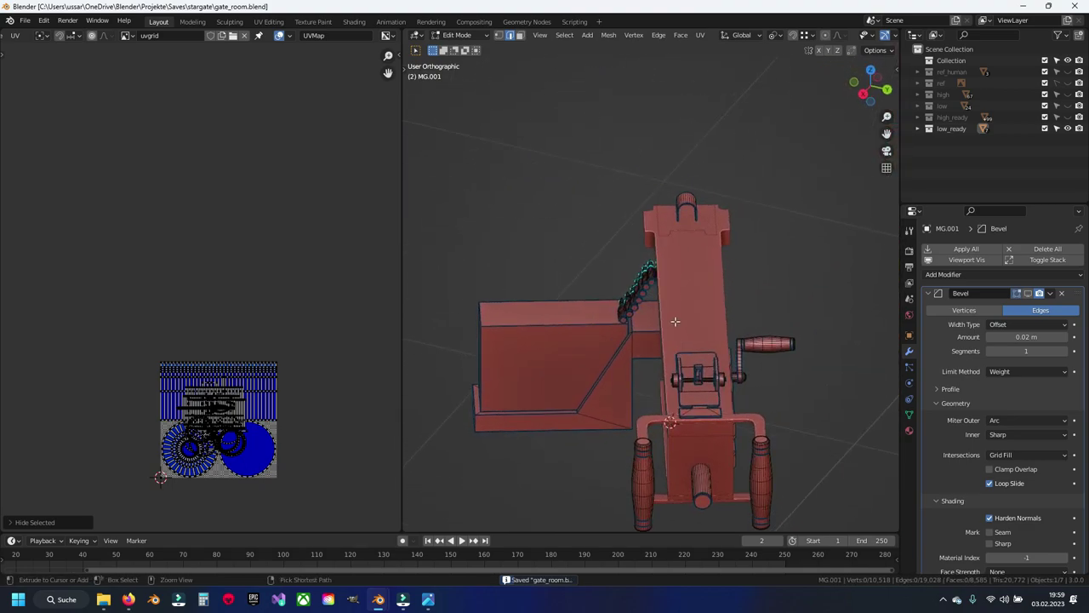
middle_click_drag(660, 282, 681, 370)
scroll(681, 371, "up", 3)
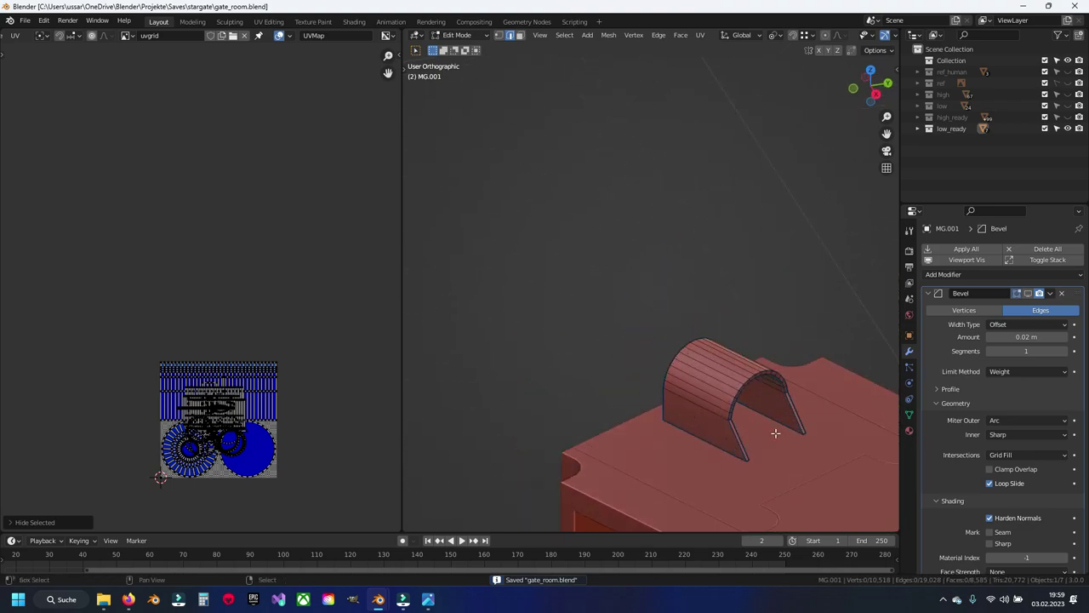
scroll(667, 364, "up", 3)
scroll(667, 364, "down", 5)
Return to Object Mode and view the gun from a new angle.
key("Tab")
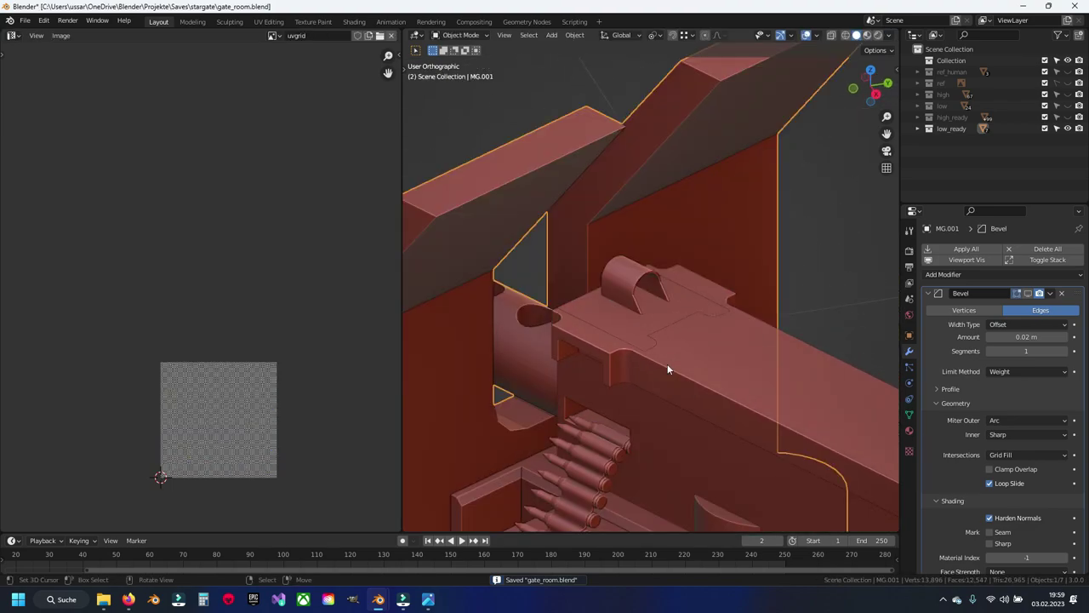
scroll(668, 365, "up", 5)
scroll(668, 369, "down", 5)
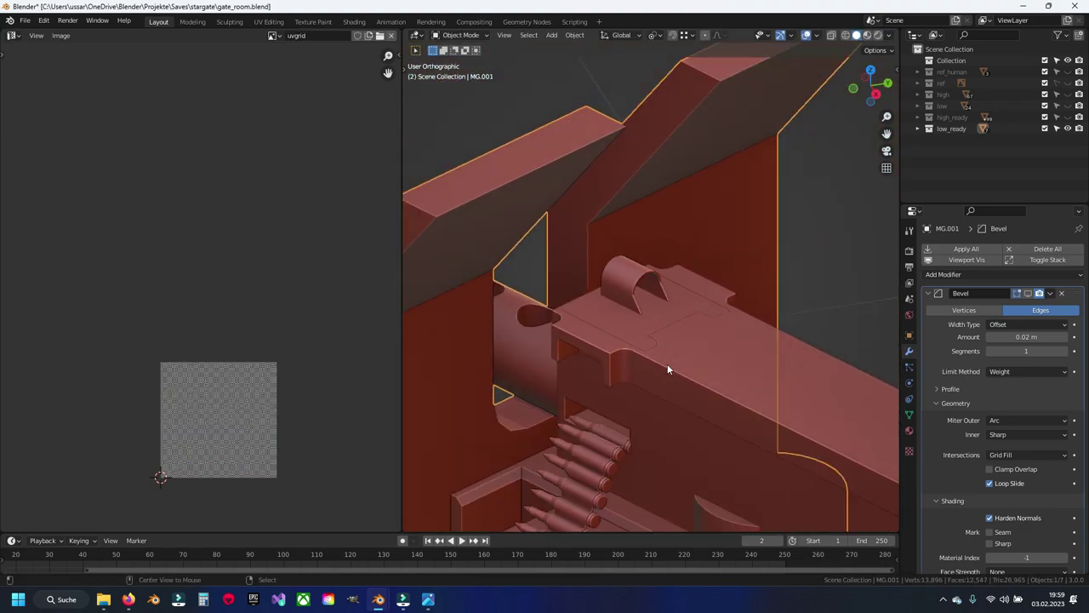
mouse_move(668, 365)
middle_mouse_down()
mouse_move(720, 357)
mouse_move(636, 340)
mouse_move(614, 318)
mouse_move(628, 349)
mouse_move(569, 287)
mouse_move(623, 320)
middle_mouse_up()
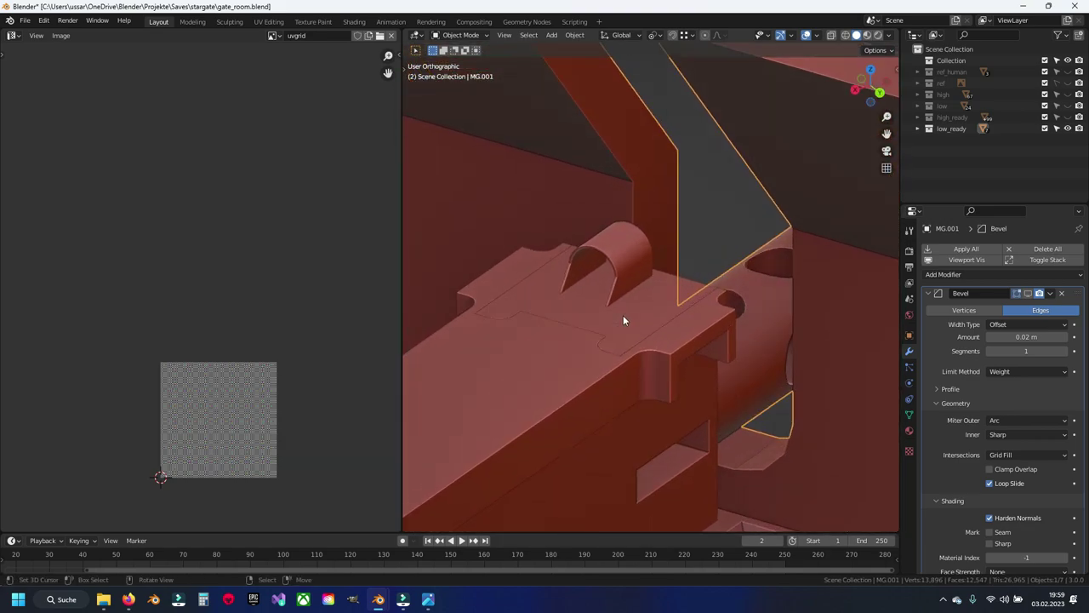
Toggle visibility of the high_ready, low_ready and low collections to compare them.
left_click(1069, 118)
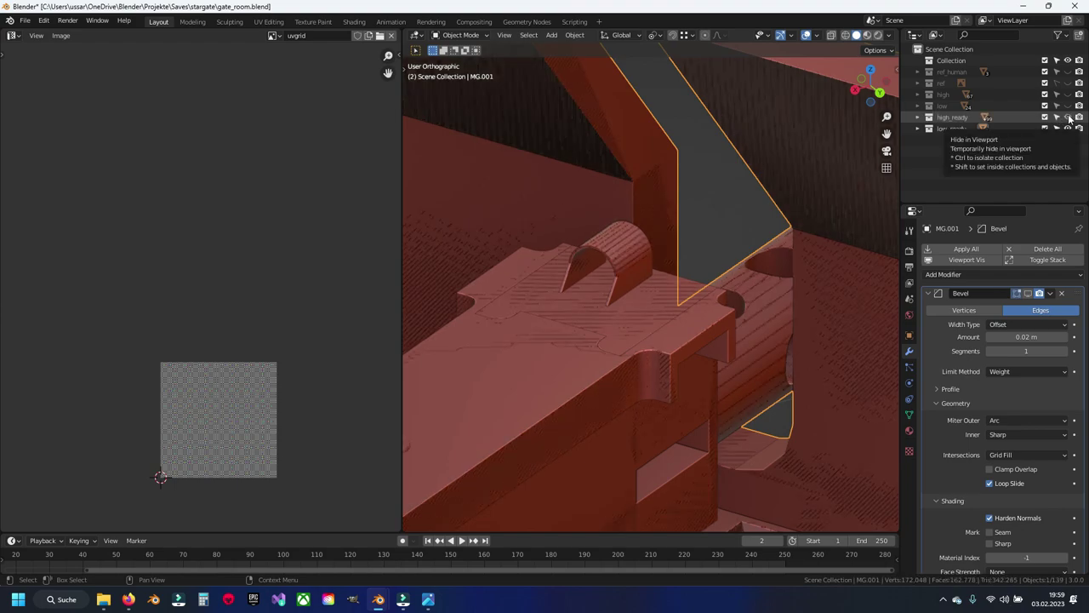
left_click(1068, 118)
left_click(1068, 128)
left_click(1068, 129)
left_click(1068, 129)
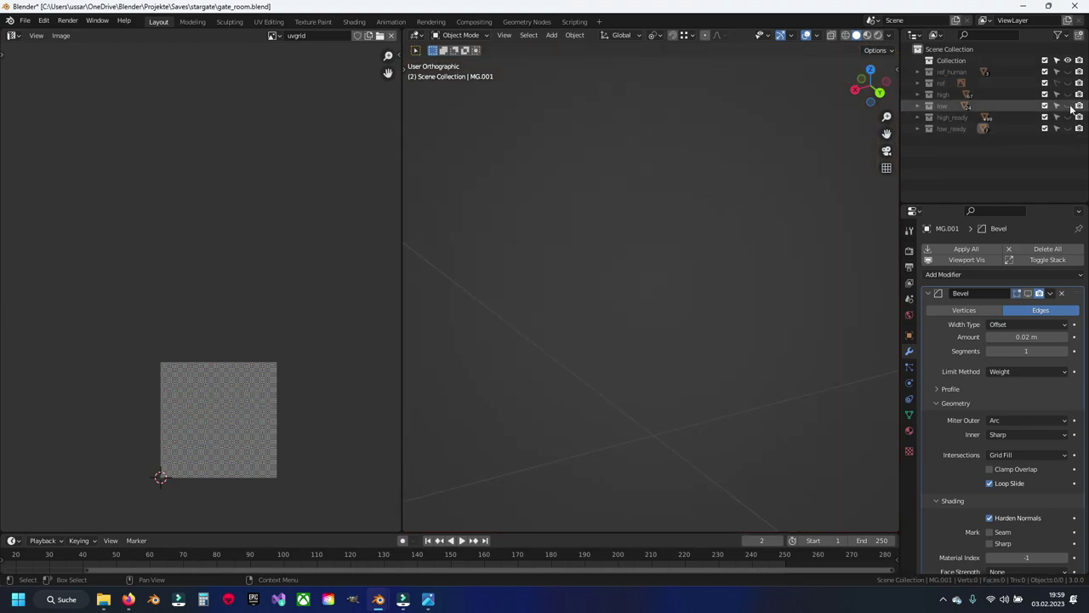
left_click(1068, 105)
left_click(1069, 106)
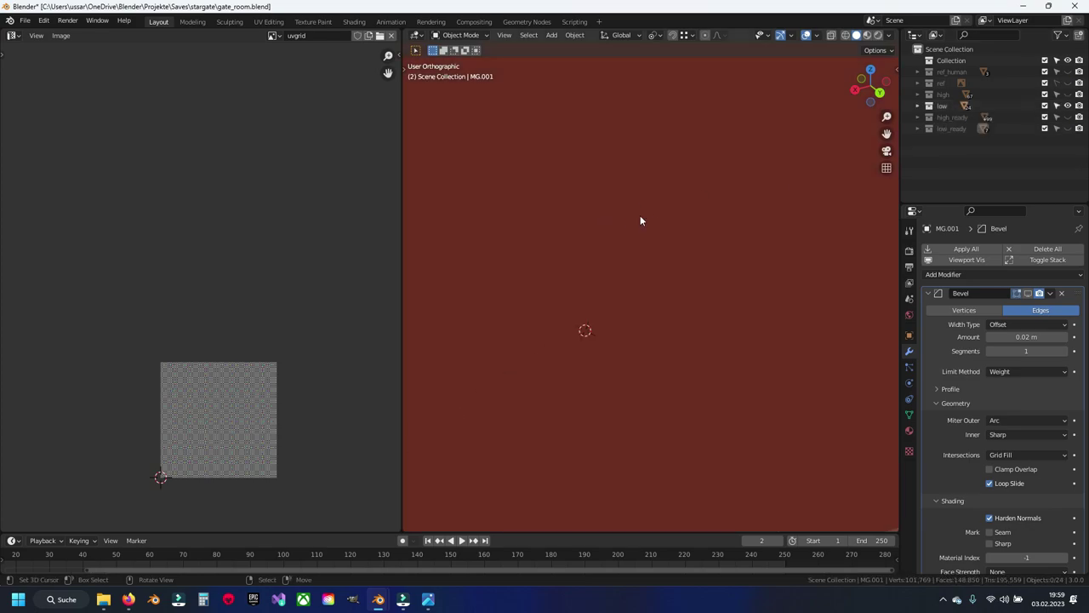
scroll(640, 221, "down", 3)
scroll(653, 211, "down", 4)
scroll(655, 211, "up", 5)
mouse_move(655, 211)
middle_mouse_down()
mouse_move(703, 254)
mouse_move(789, 261)
mouse_move(672, 230)
middle_mouse_up()
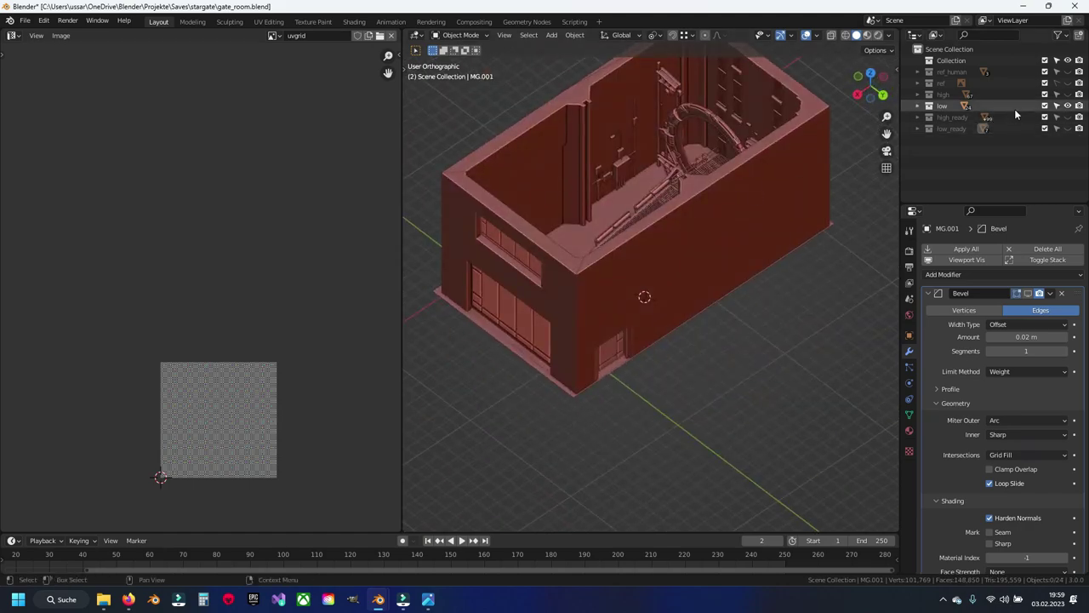
Hide low, show high_ready and low_ready, and zoom in on the receiver and sight arch.
left_click(1069, 105)
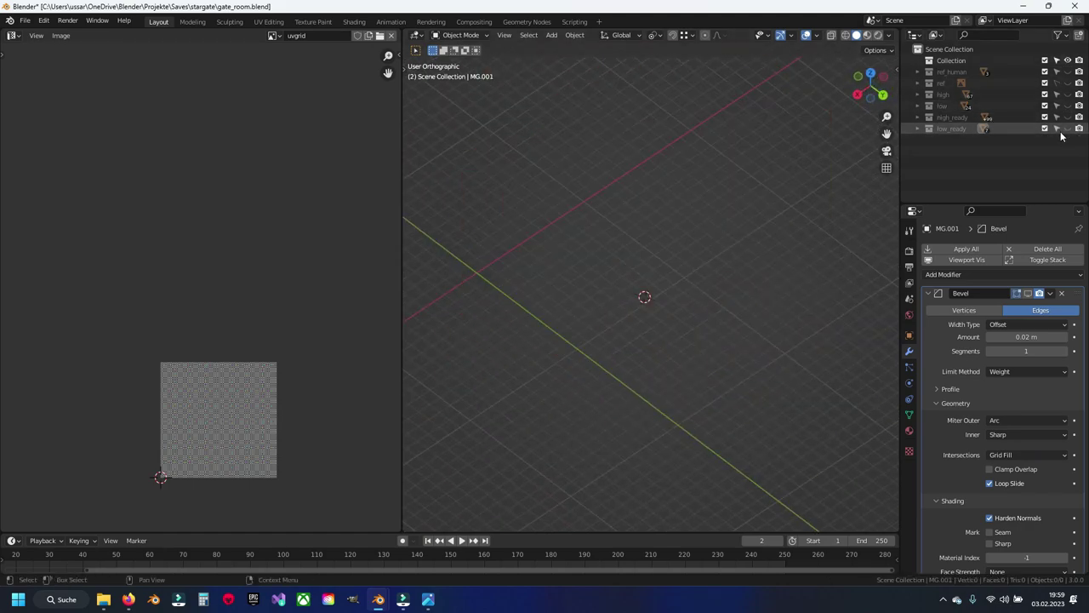
left_click(1068, 116)
left_click(1068, 128)
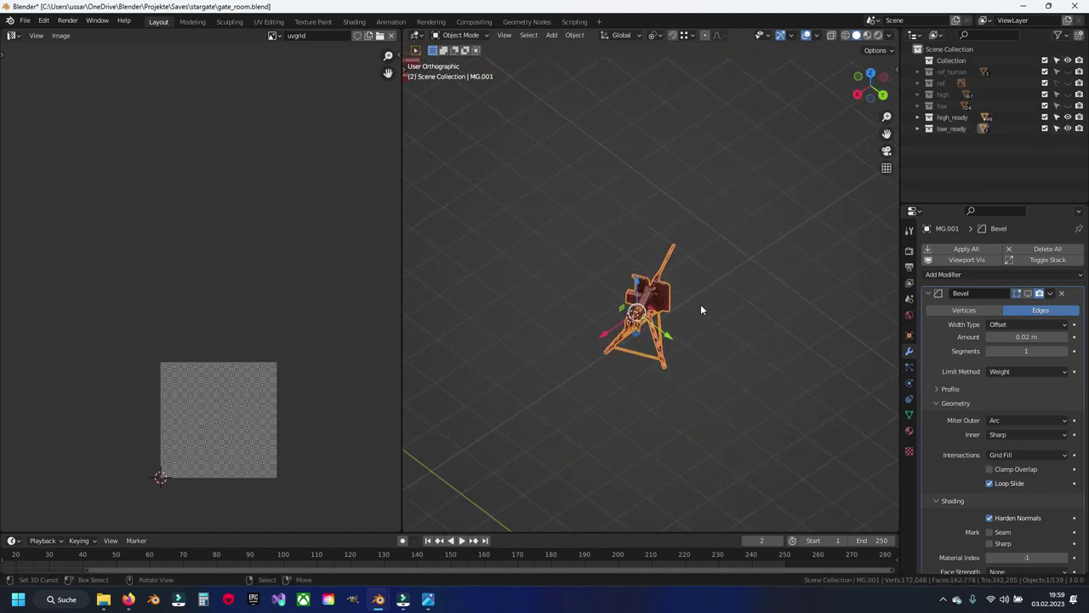
middle_click_drag(700, 304, 765, 293)
scroll(693, 285, "up", 5)
mouse_move(693, 285)
middle_mouse_down()
mouse_move(647, 299)
mouse_move(668, 328)
middle_mouse_up()
scroll(644, 300, "up", 5)
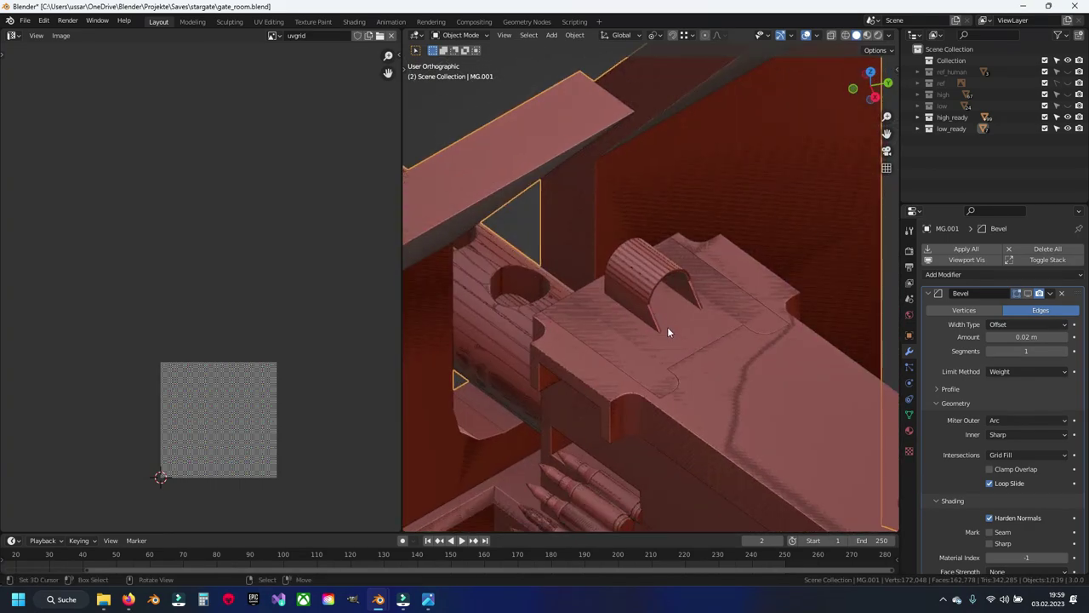
mouse_move(696, 306)
middle_mouse_down()
mouse_move(592, 299)
mouse_move(582, 240)
middle_mouse_up()
scroll(608, 285, "up", 3)
In Edit Mode, select the arch base bevel and upper edge strips and move them along Z.
left_click(581, 240)
key("Tab")
scroll(608, 235, "up", 3)
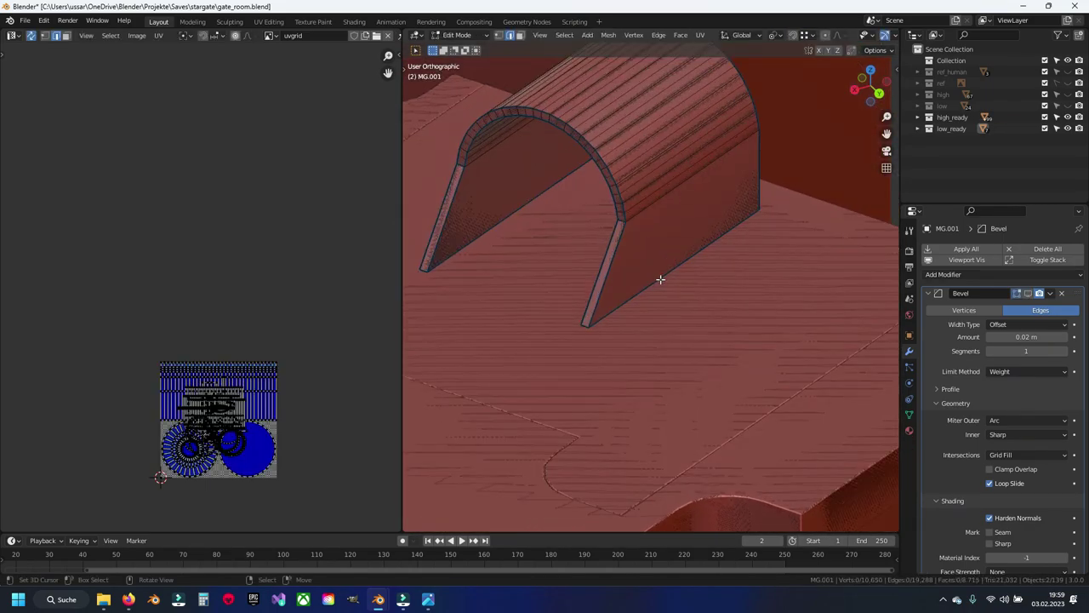
key("shift+z")
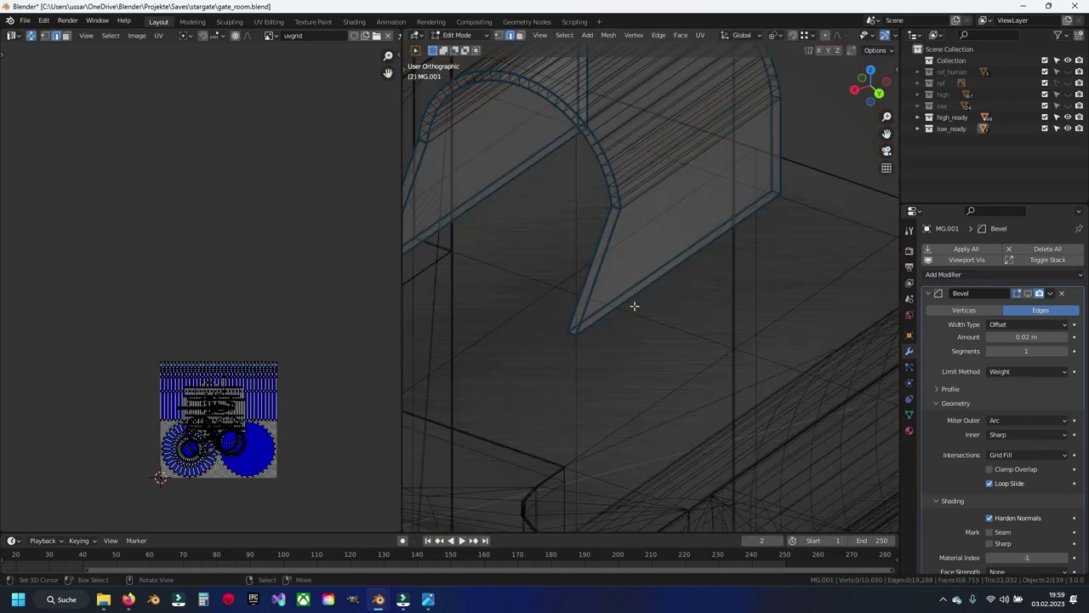
left_click(672, 270, "alt")
key("ctrl+s")
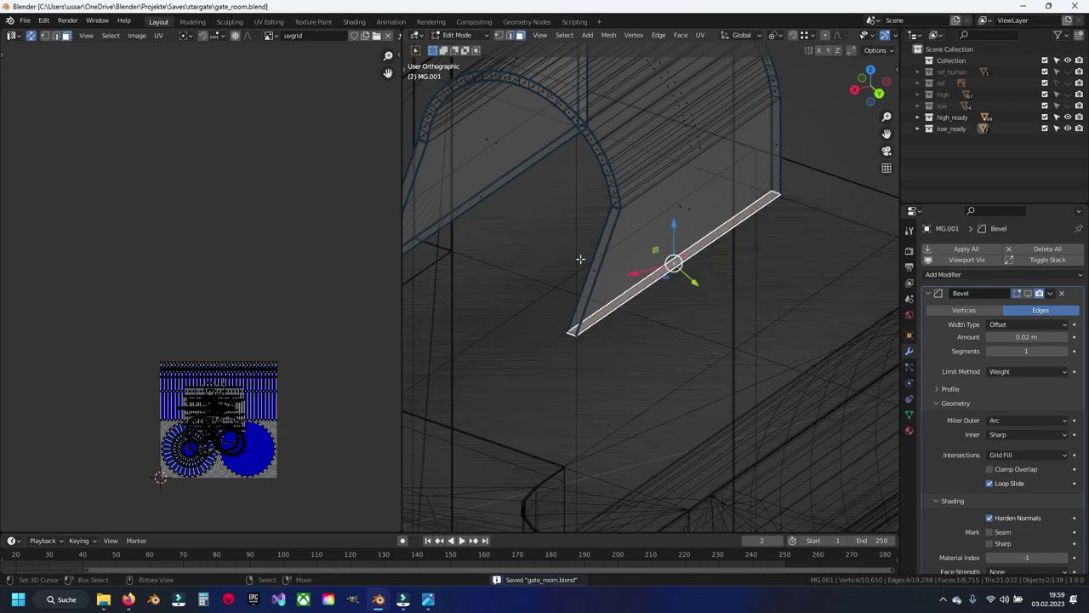
left_click(482, 201, "alt+shift")
left_click(481, 201, "alt+shift")
left_click(482, 201, "alt+shift")
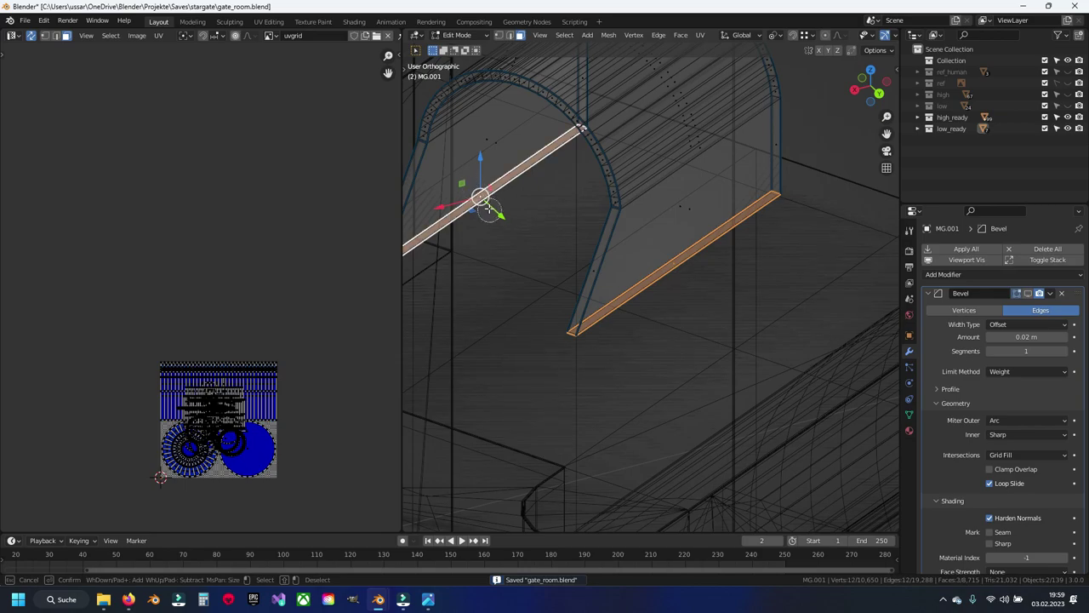
key("Escape")
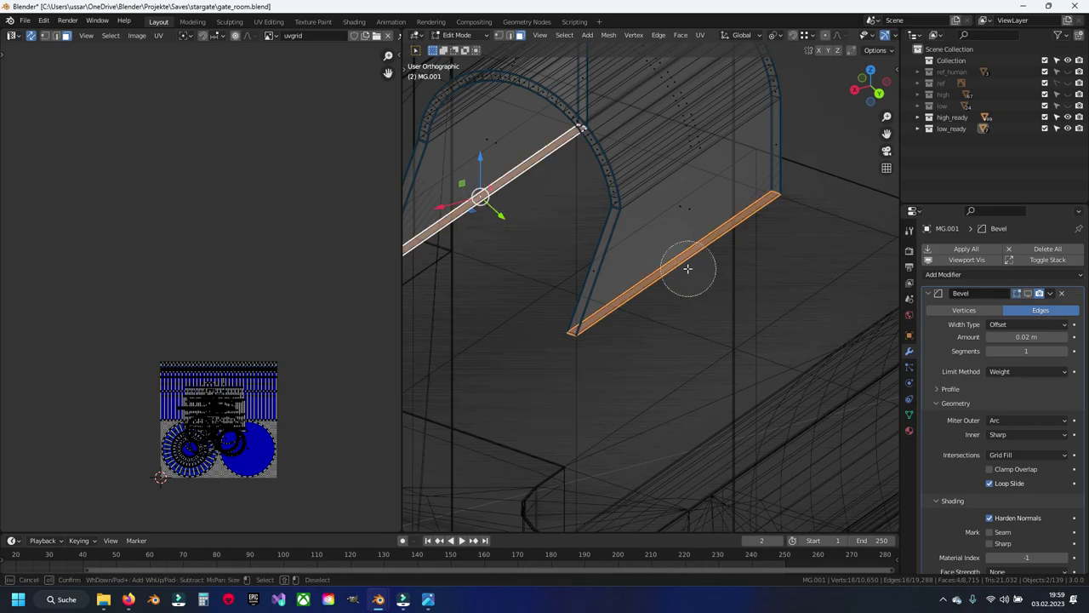
key("Escape")
key("shift+z")
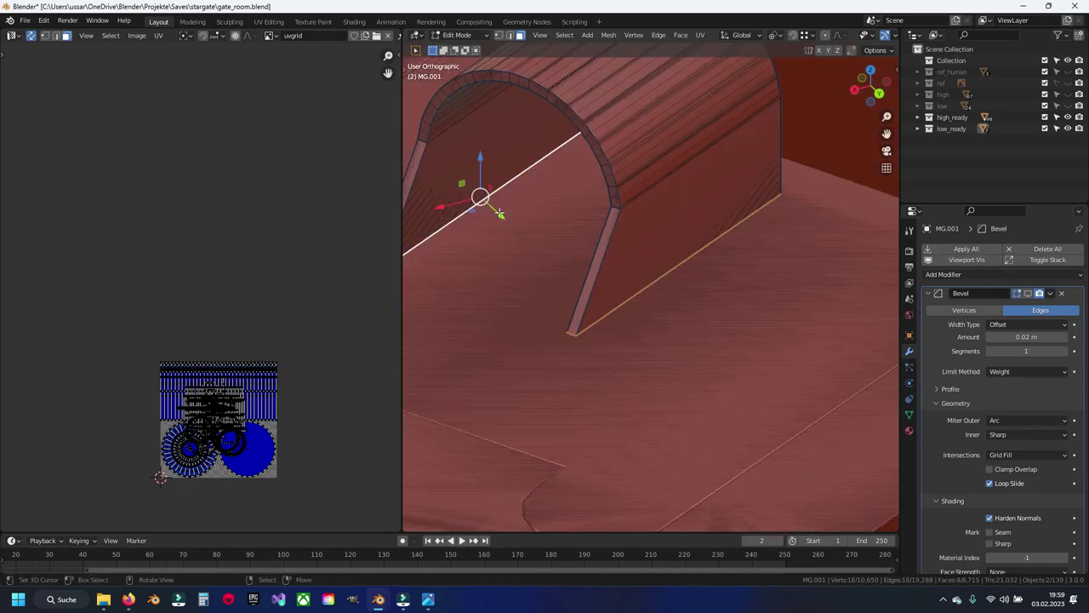
left_click_drag(482, 164, 486, 204)
key("Tab")
Save the file, hide the high_ready collection, and reselect the gun model.
scroll(630, 286, "down", 5)
key("alt+a")
key("ctrl+s")
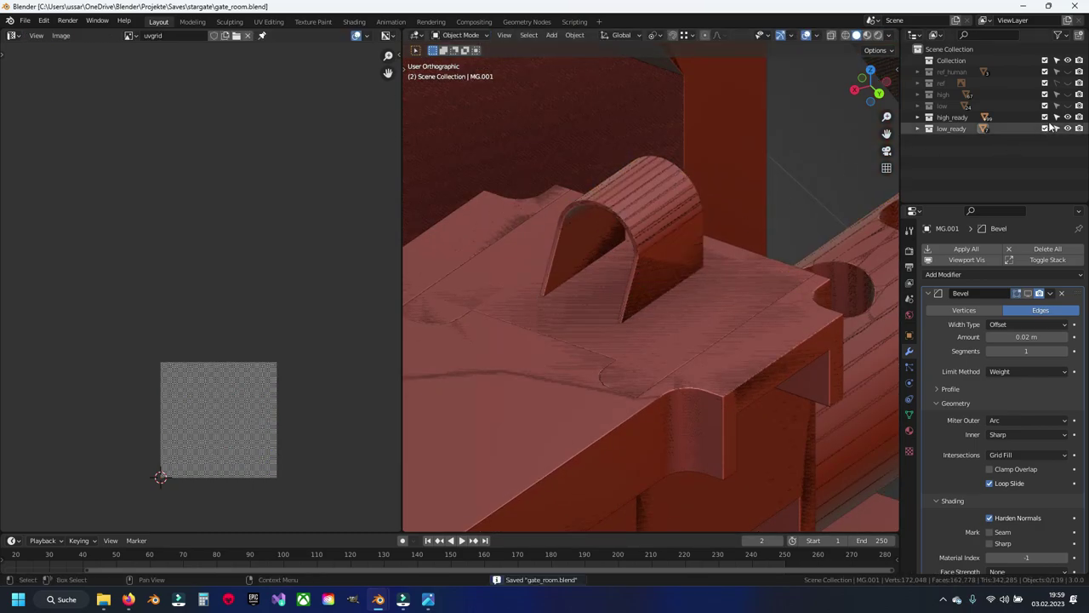
left_click(1069, 117)
scroll(613, 307, "down", 3)
left_click(609, 286)
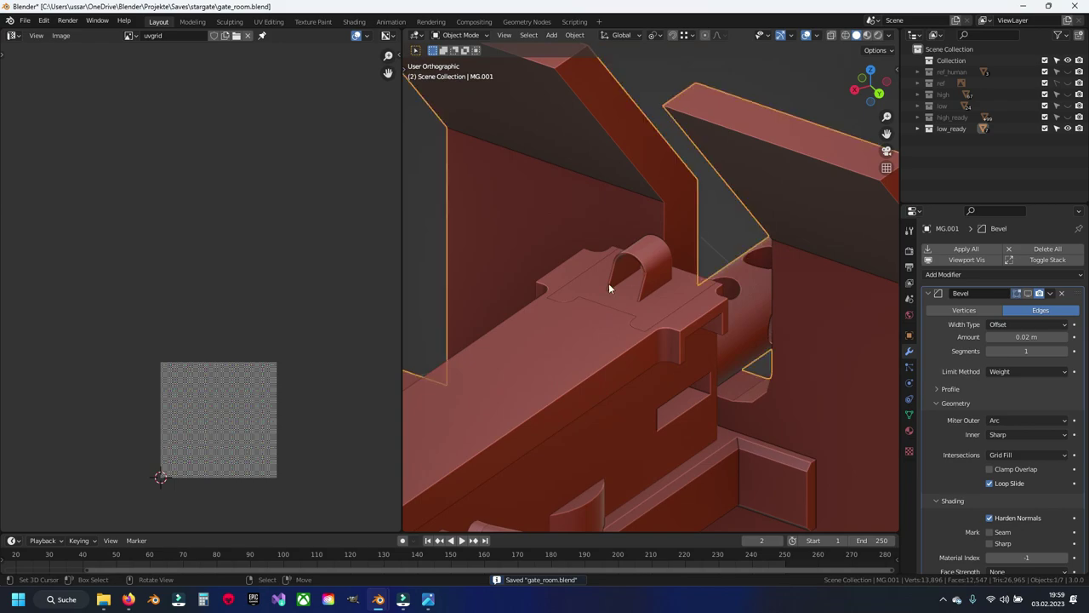
middle_click_drag(609, 283, 697, 321)
In wireframe Edit Mode, select the edge loops running along both sides of the sight arch.
key("Tab")
scroll(678, 344, "down", 3)
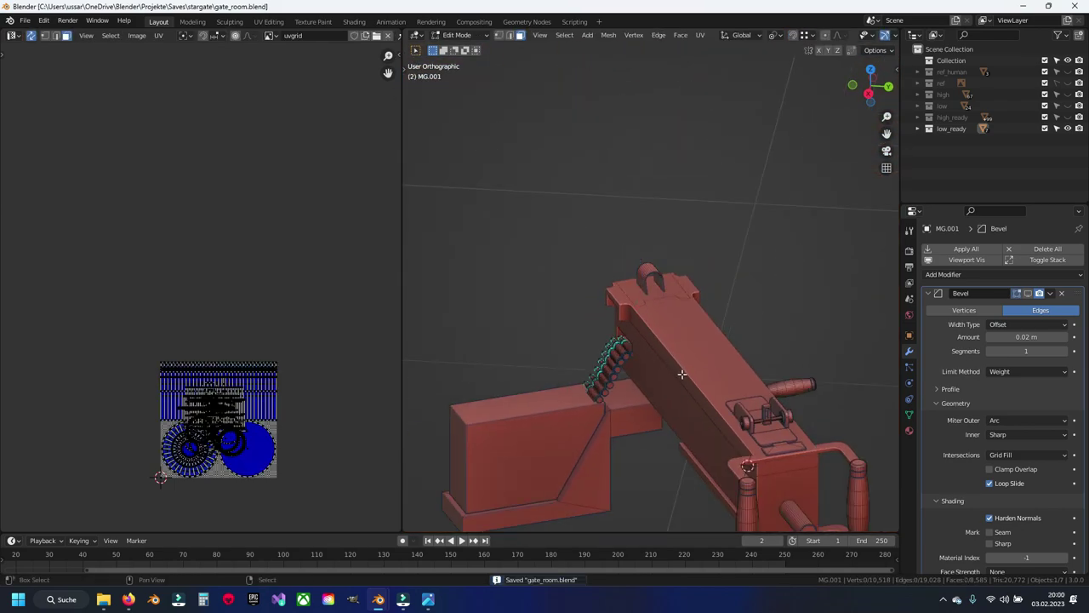
middle_click_drag(662, 360, 590, 292)
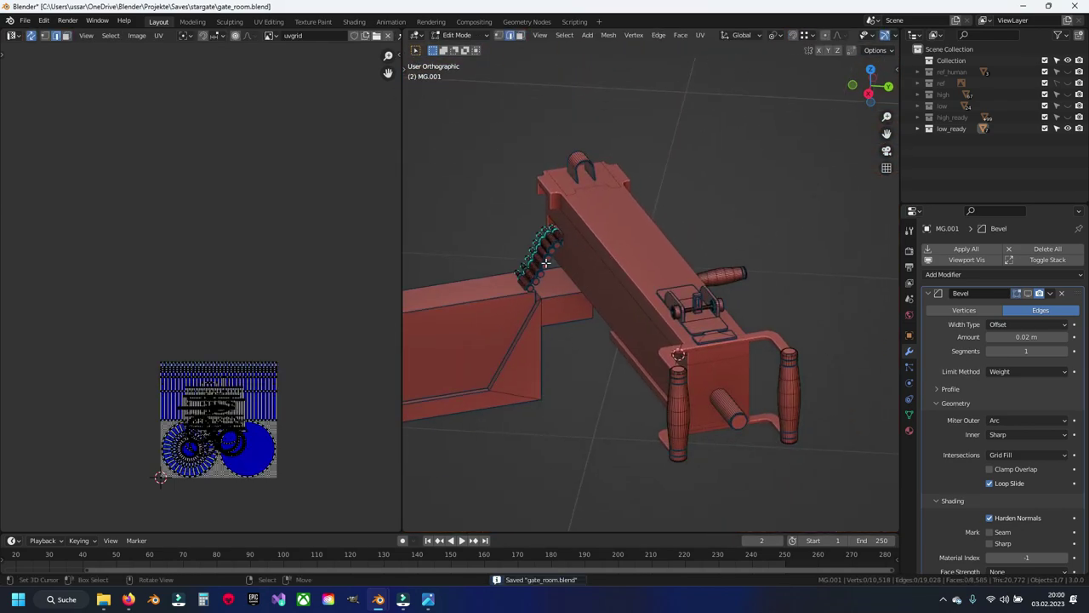
mouse_move(618, 200)
middle_mouse_down()
mouse_move(647, 188)
mouse_move(612, 275)
middle_mouse_up()
scroll(683, 175, "up", 4)
left_click(594, 268)
key("ctrl+s")
scroll(600, 260, "up", 3)
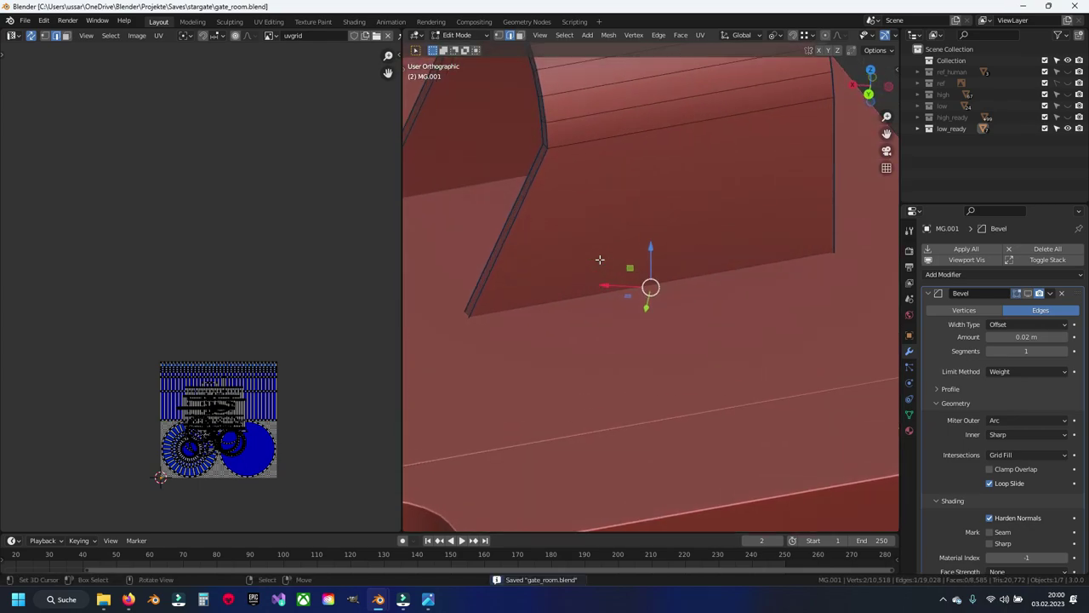
key("shift+z")
scroll(633, 241, "down", 3)
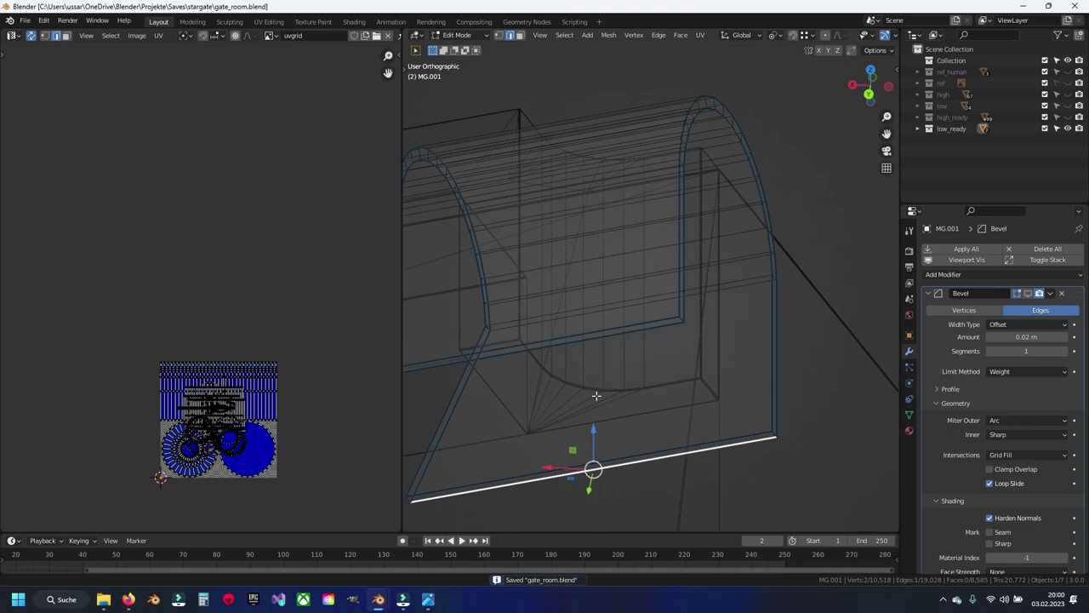
middle_click_drag(633, 241, 773, 382)
left_click(772, 382, "alt")
mouse_move(626, 368)
middle_mouse_down()
mouse_move(559, 384)
mouse_move(577, 428)
middle_mouse_up()
left_click(545, 392, "alt+shift")
scroll(545, 392, "up", 2)
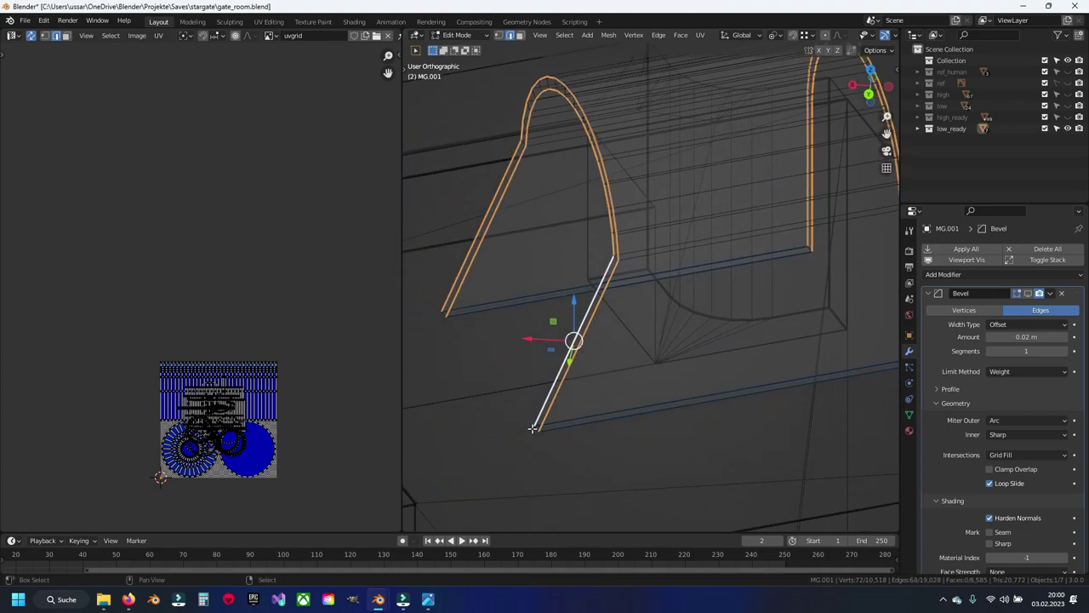
Mark the arch edge loops and the arch's bottom edge as UV seams.
right_click(669, 366)
left_click(669, 366)
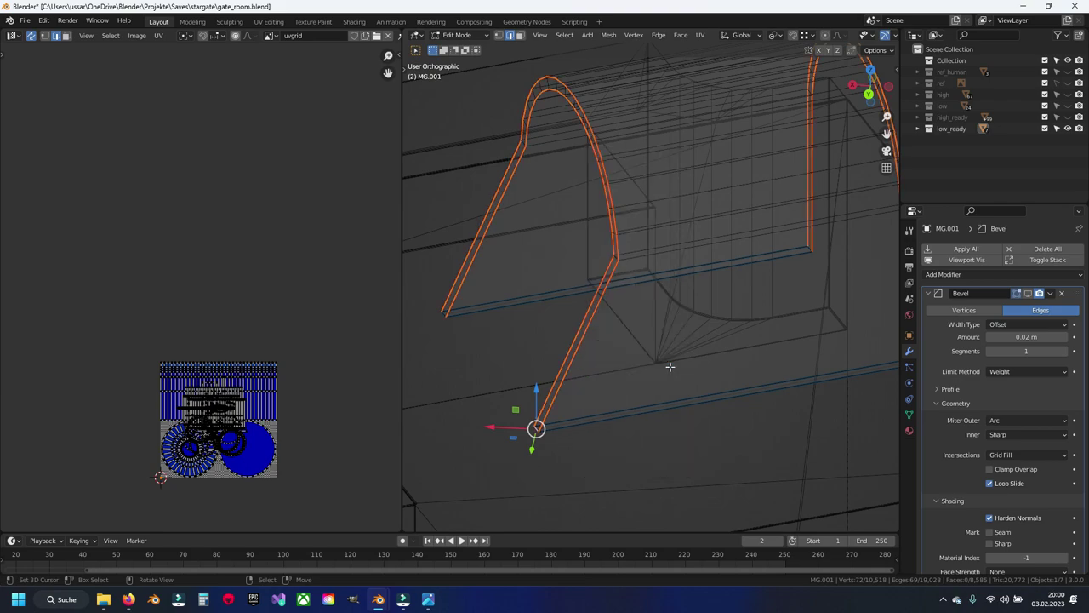
left_click(682, 405)
right_click(682, 404)
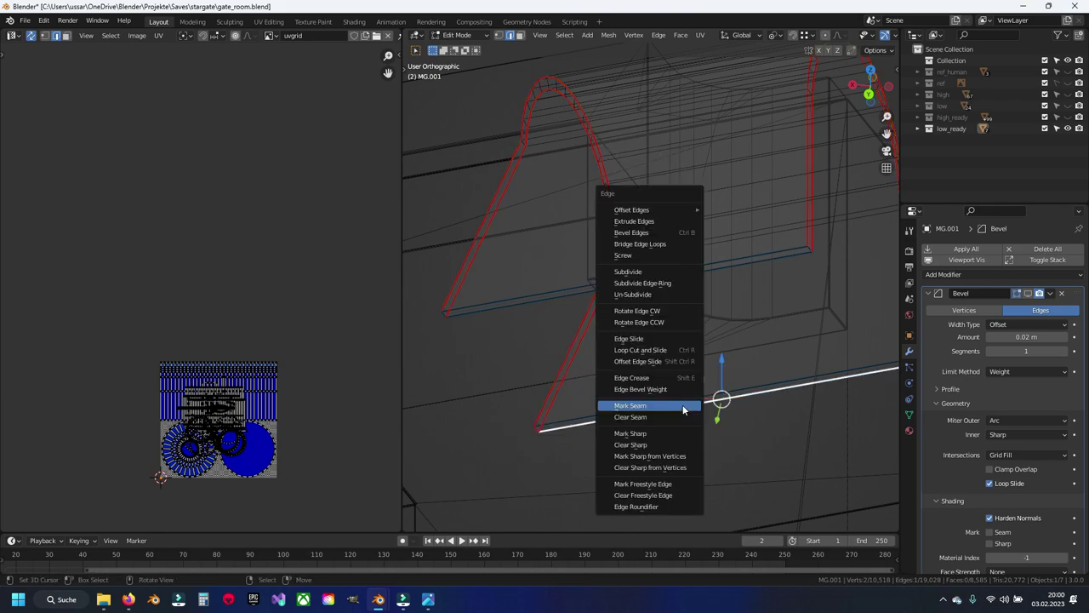
left_click(683, 404)
Unwrap the whole linked arch along its seams, then deselect and inspect the seams.
key("ctrl+l")
key("u")
left_click(683, 404)
key("Escape")
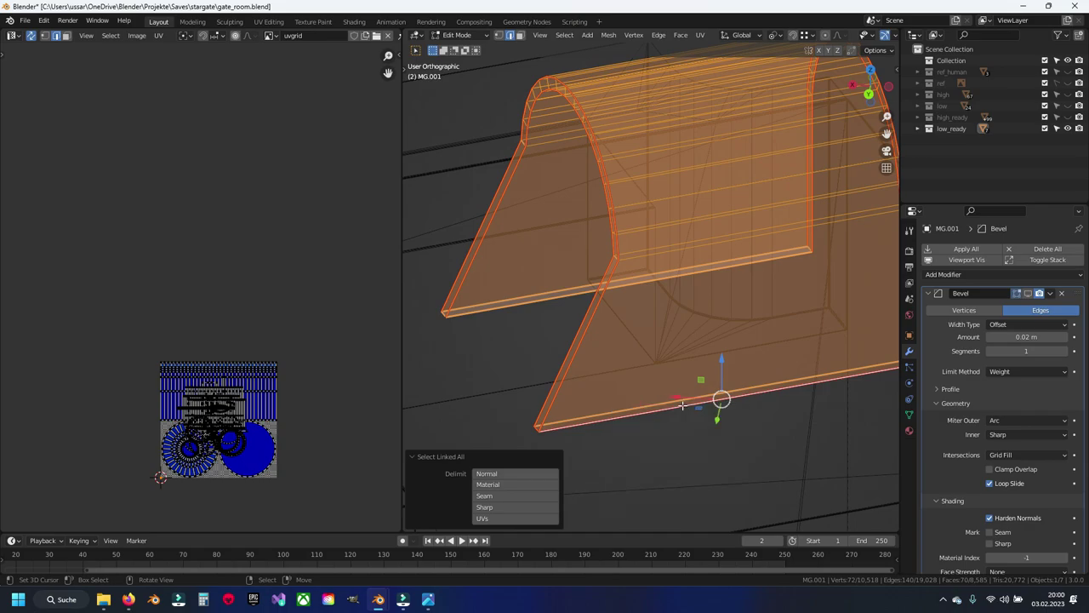
key("u")
left_click(681, 391)
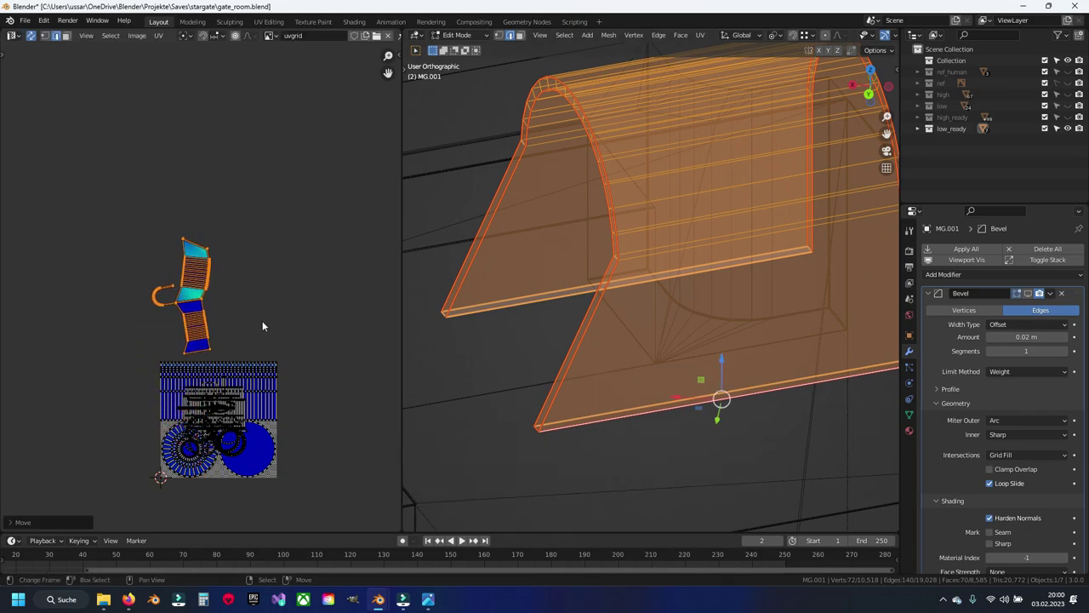
scroll(252, 311, "up", 4)
scroll(243, 297, "up", 4)
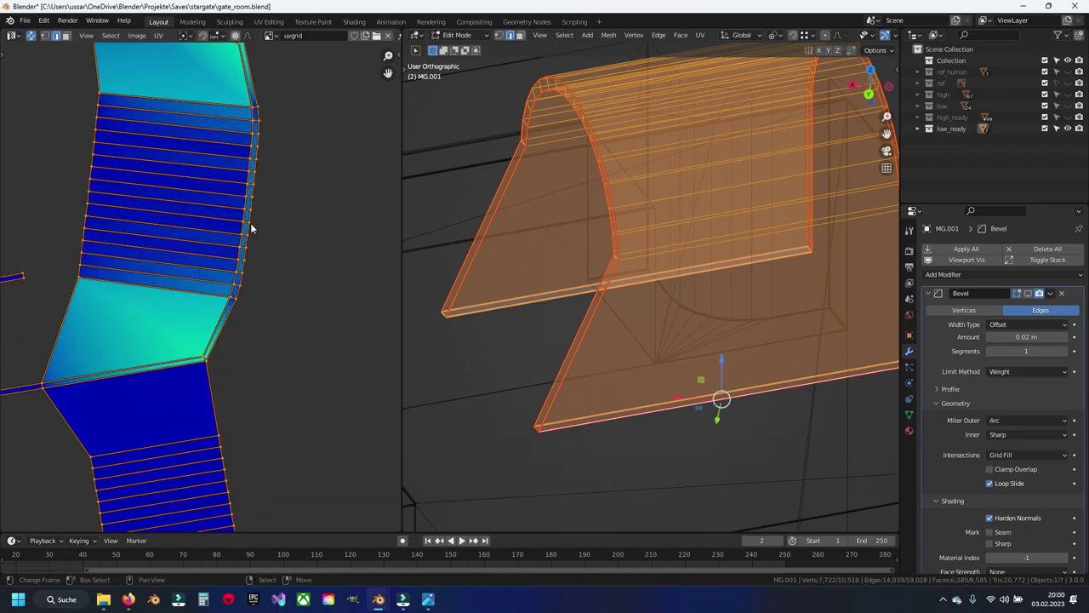
key("alt+a")
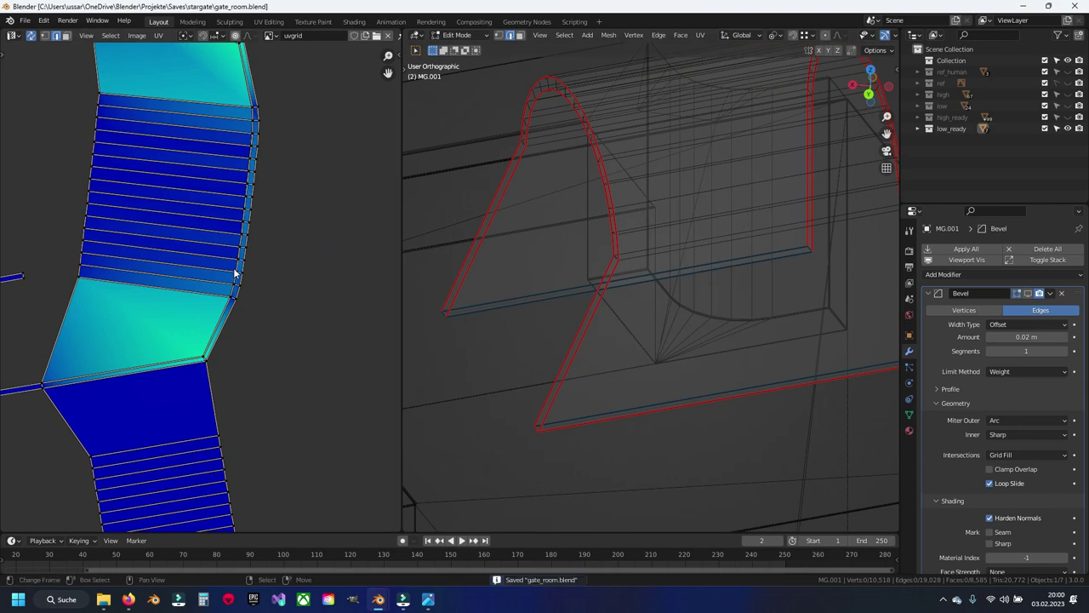
middle_click_drag(595, 256, 698, 228)
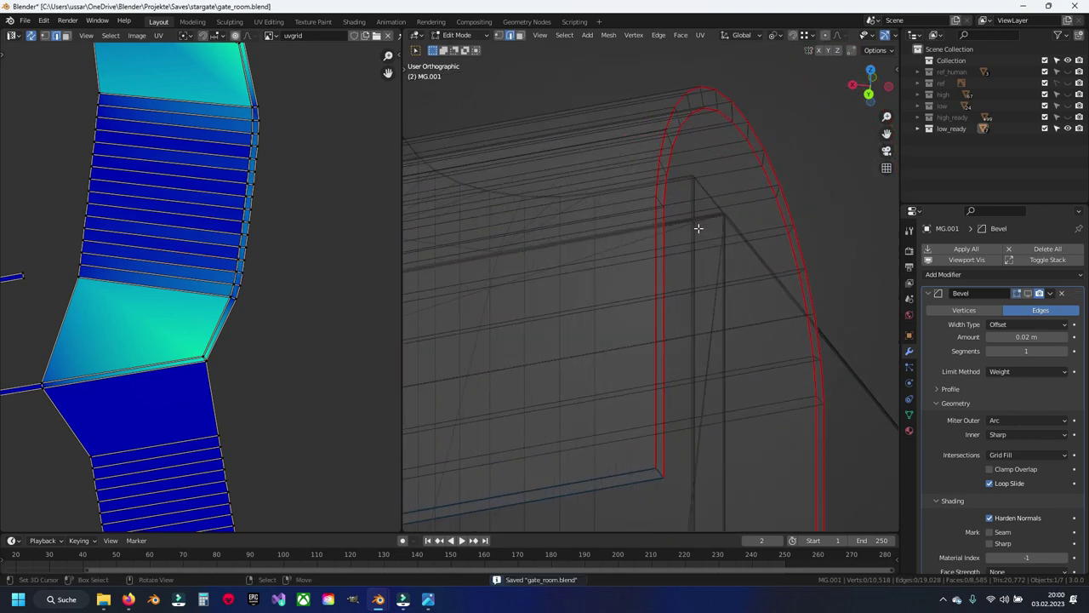
mouse_move(698, 228)
middle_mouse_down()
mouse_move(678, 374)
mouse_move(575, 340)
middle_mouse_up()
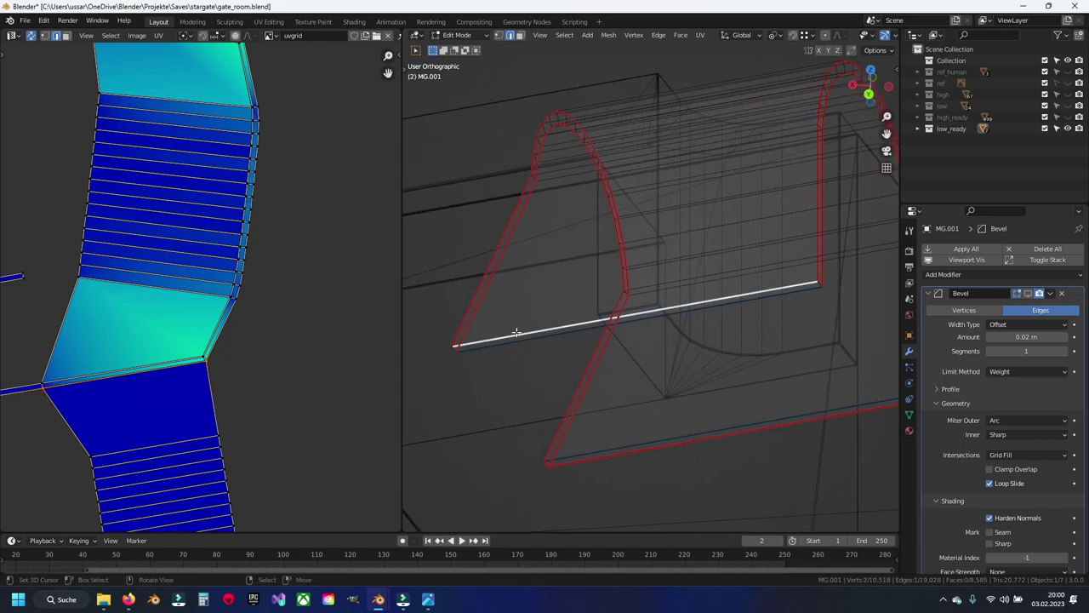
Mark the arch's flat base edge as a seam and re-unwrap the whole arch.
key("ctrl+e")
left_click(536, 376)
key("a")
key("u")
left_click(536, 376)
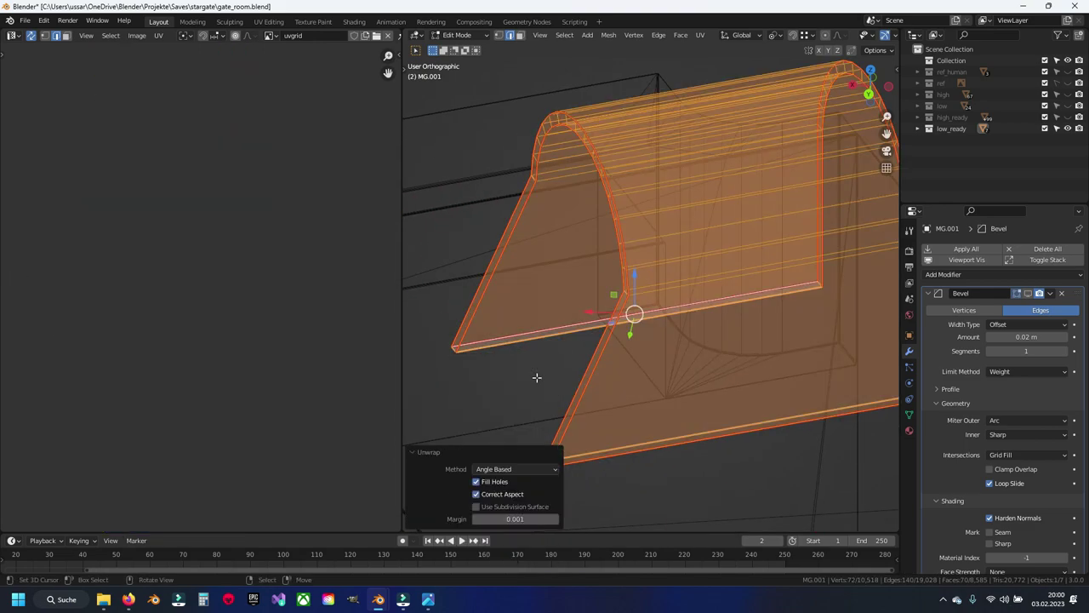
scroll(286, 380, "up", 2)
scroll(221, 307, "up", 3)
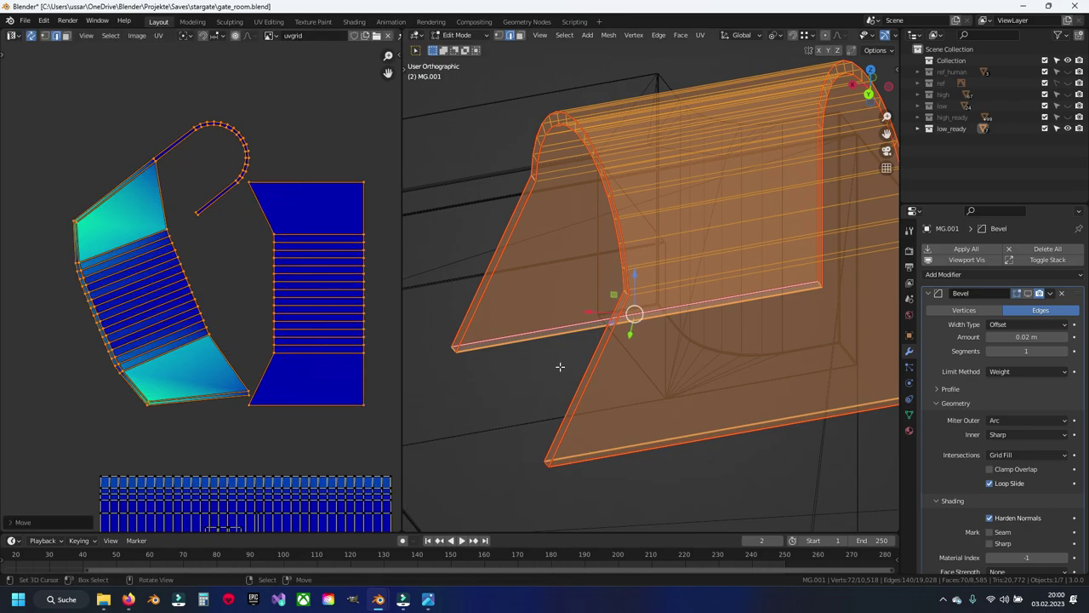
key("alt+a")
middle_click_drag(566, 396, 544, 378)
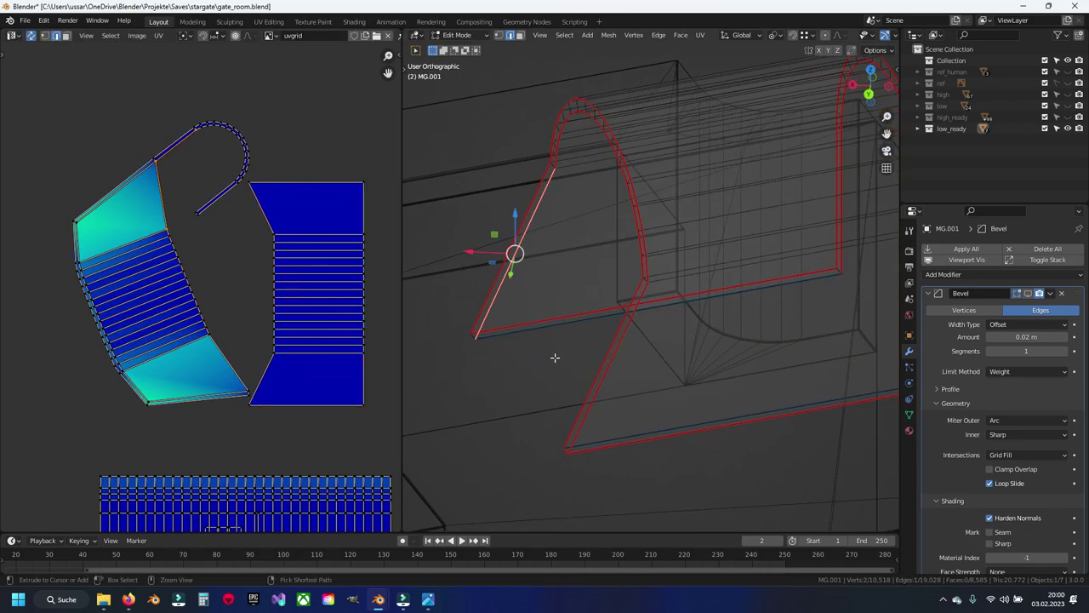
Seam a side edge of the arch and unwrap it again into separate flat islands.
key("u")
left_click(528, 355)
key("a")
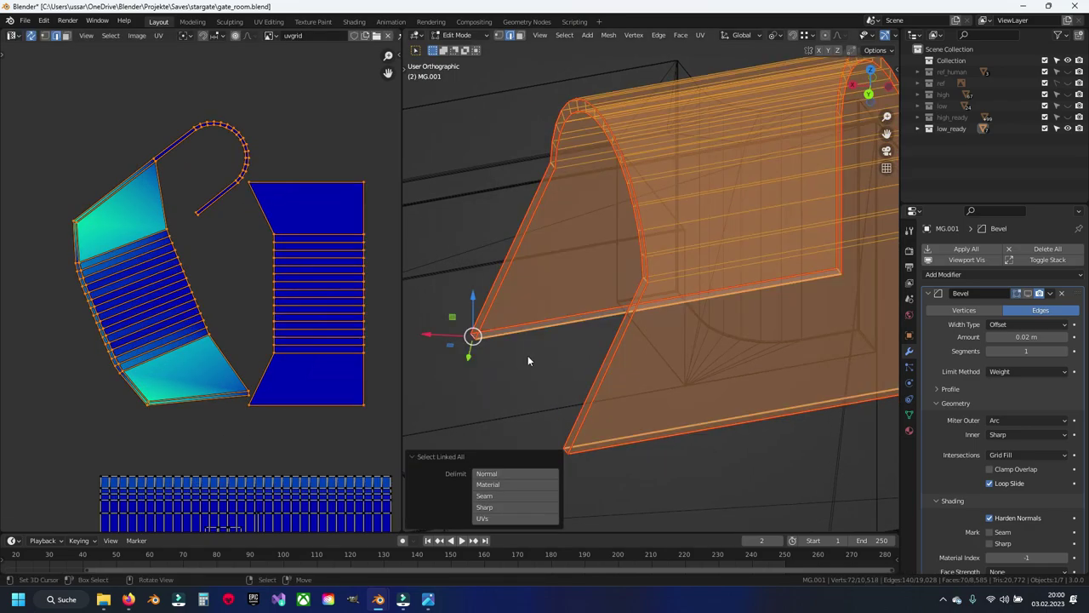
key("u")
left_click(528, 355)
scroll(237, 443, "up", 2)
scroll(213, 341, "up", 2)
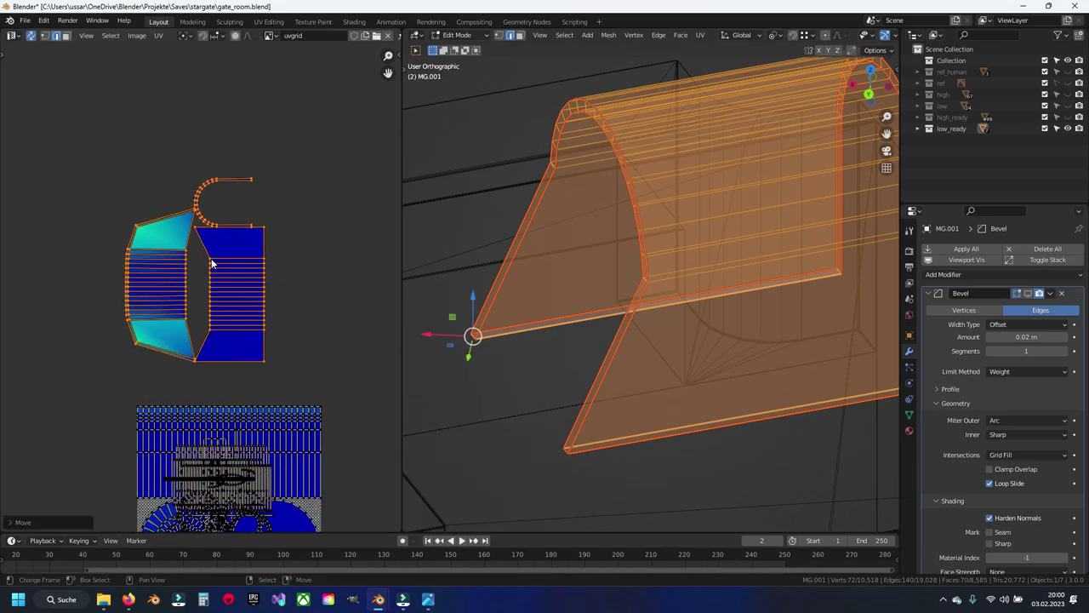
scroll(179, 276, "up", 2)
key("alt+a")
key("t")
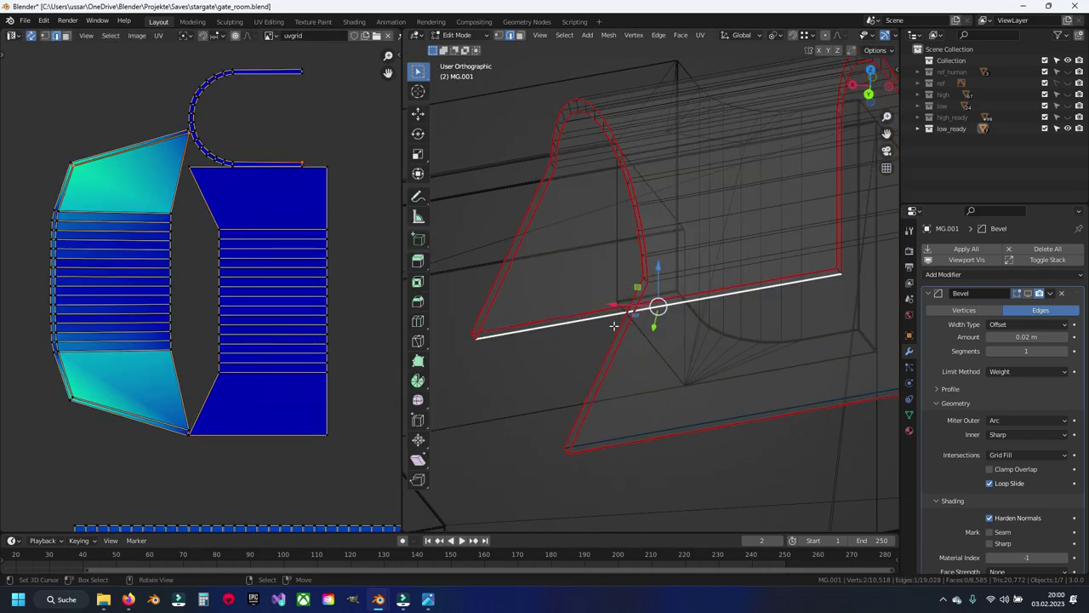
key("t")
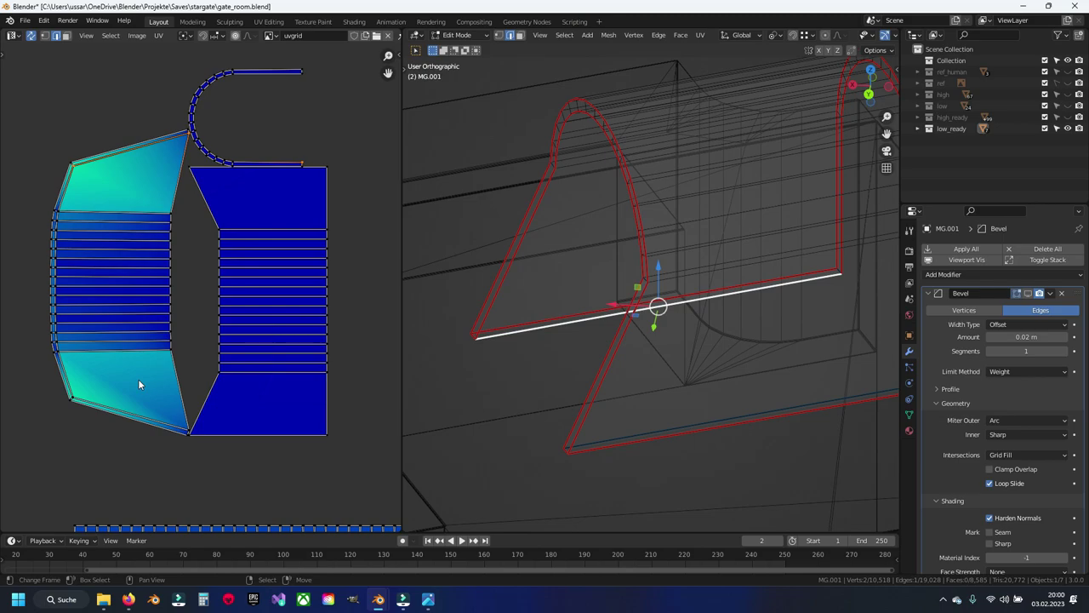
Save gate_room.blend and select another base edge of the arch.
key("a")
key("alt+a")
key("ctrl+s")
mouse_move(576, 348)
middle_mouse_down()
mouse_move(648, 347)
mouse_move(752, 274)
middle_mouse_up()
left_click(126, 416)
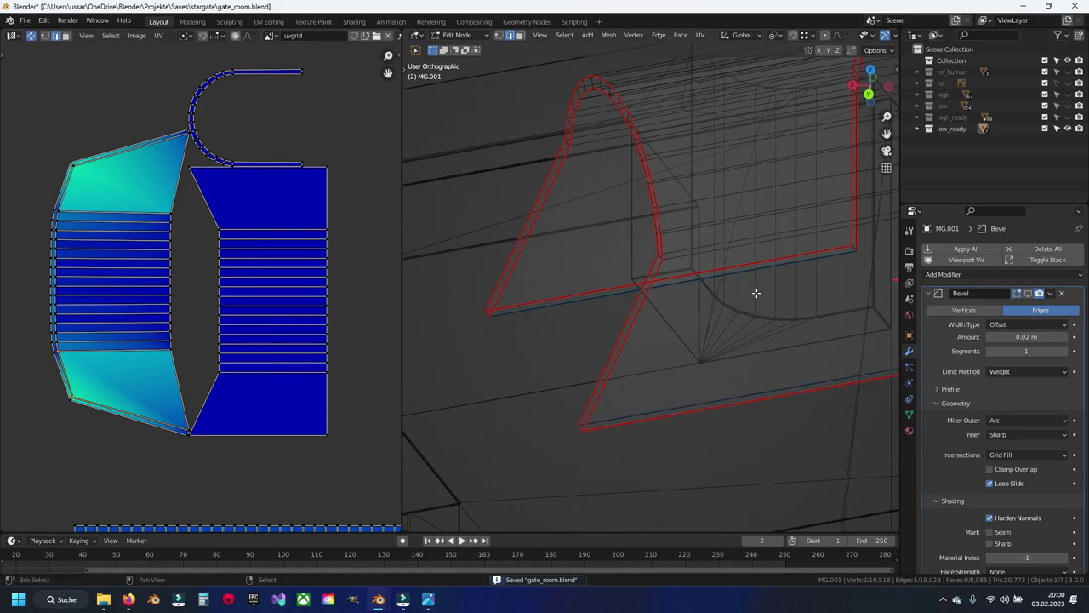
Merge the arch's duplicate vertices by distance.
scroll(755, 293, "up", 4)
scroll(705, 390, "up", 3)
key("a")
key("q")
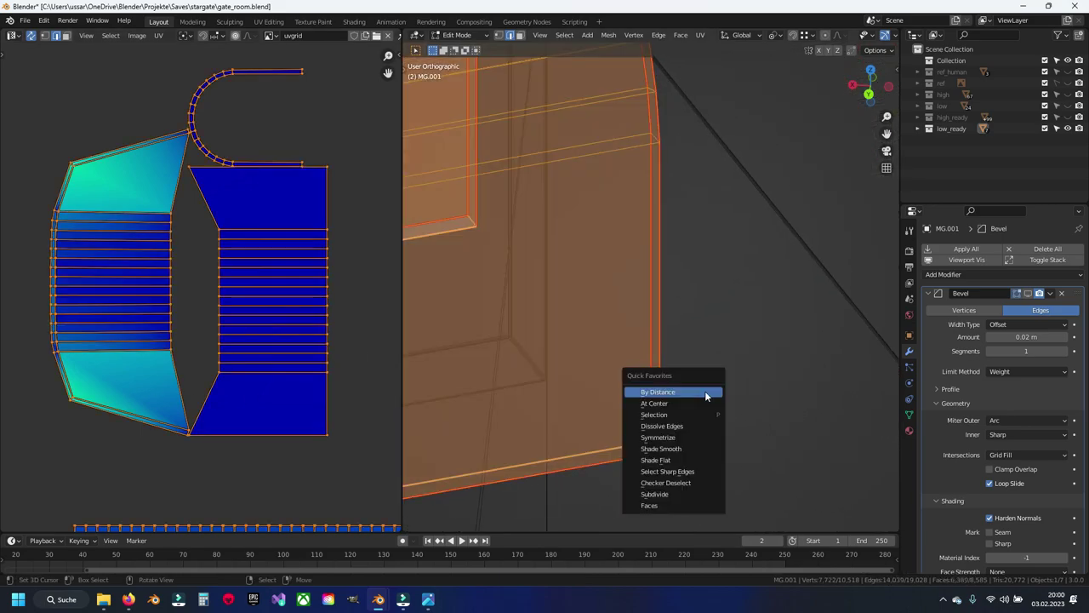
left_click(705, 391)
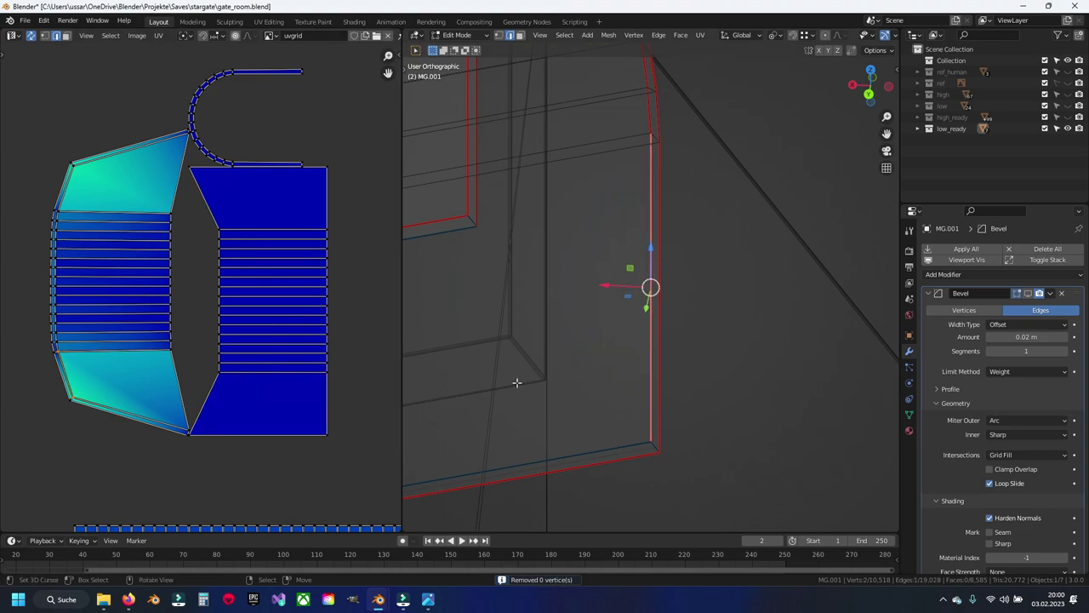
mouse_move(517, 383)
middle_mouse_down()
mouse_move(627, 377)
mouse_move(669, 343)
mouse_move(642, 380)
middle_mouse_up()
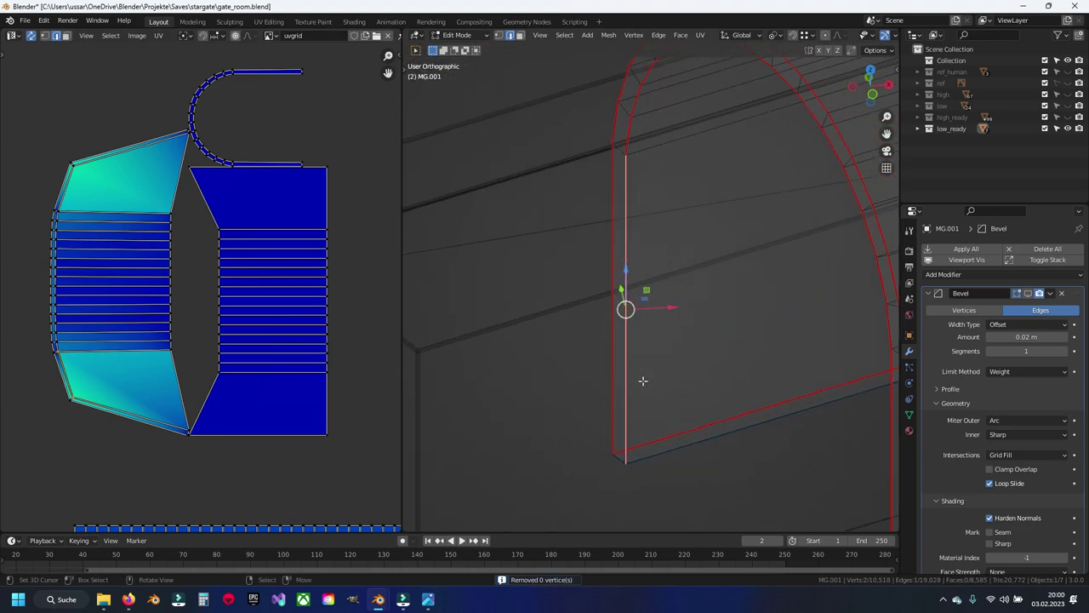
key("g")
key("Escape")
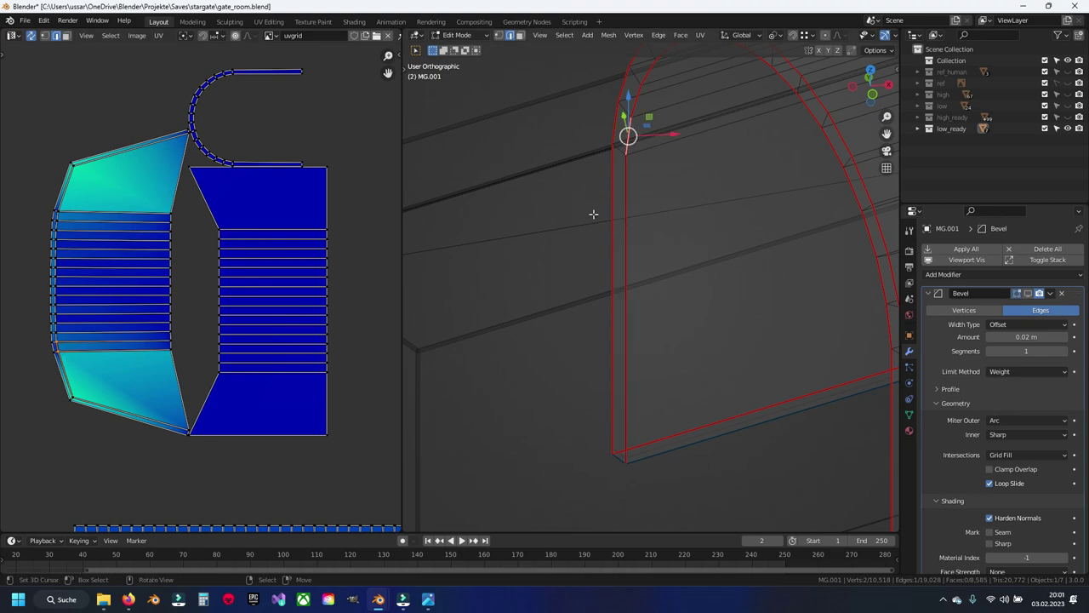
Frame the arch base and select both of its base edges.
scroll(593, 213, "down", 2)
scroll(170, 297, "up", 1)
scroll(177, 300, "up", 4)
scroll(201, 322, "up", 3)
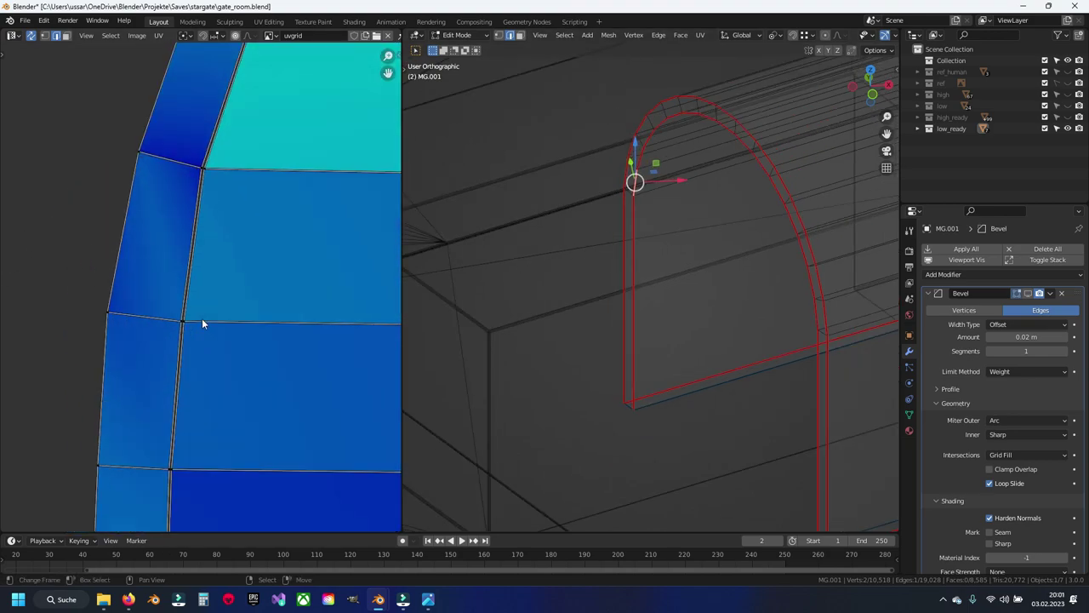
scroll(209, 255, "up", 2)
scroll(226, 239, "down", 3)
scroll(255, 221, "down", 3)
scroll(230, 256, "down", 2)
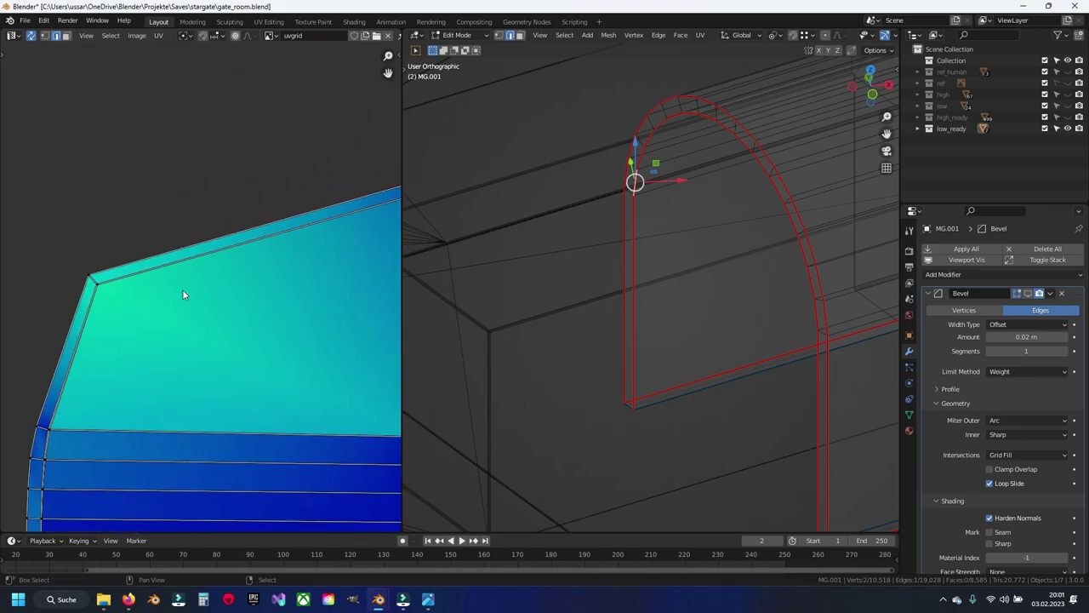
scroll(294, 281, "down", 2)
scroll(155, 311, "up", 3)
scroll(221, 338, "down", 1)
scroll(220, 337, "up", 2)
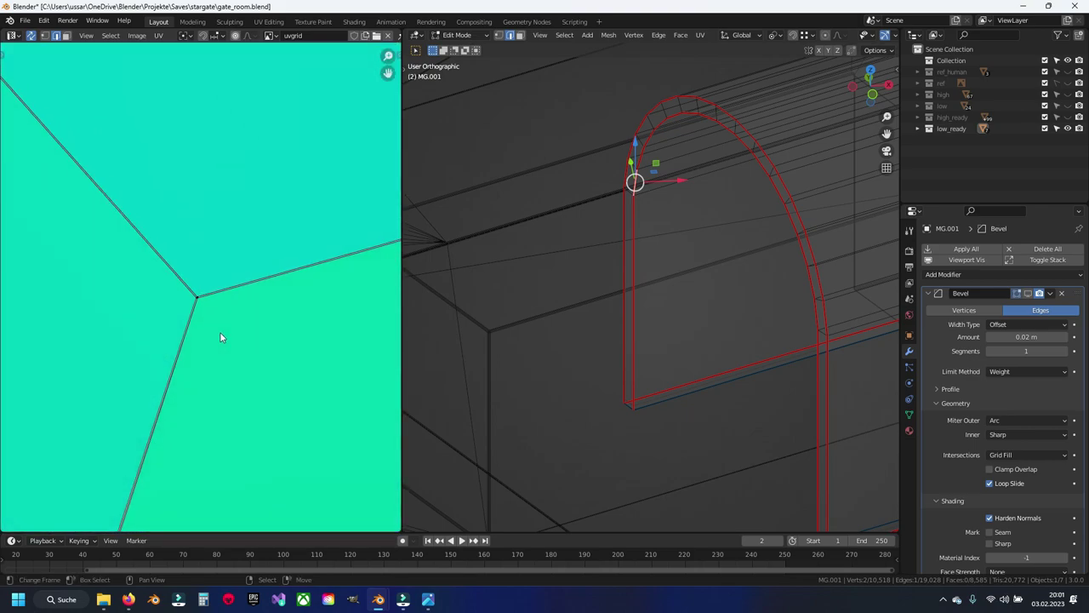
scroll(221, 336, "down", 1)
scroll(462, 328, "down", 4)
scroll(766, 357, "up", 3)
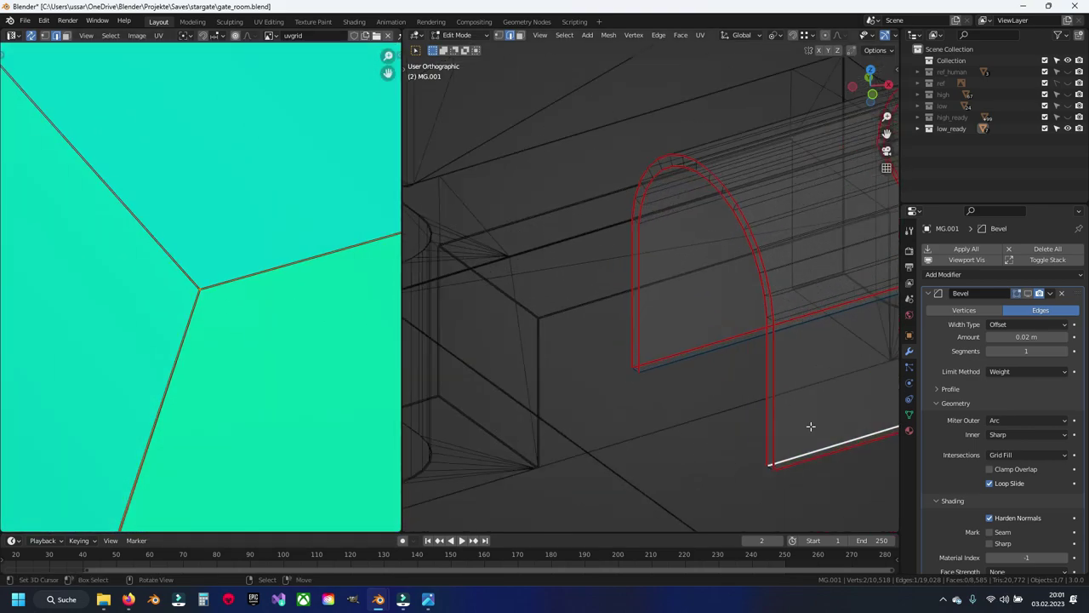
middle_click_drag(811, 426, 687, 359, "shift")
scroll(204, 377, "down", 2)
scroll(204, 377, "down", 2)
scroll(205, 377, "down", 2)
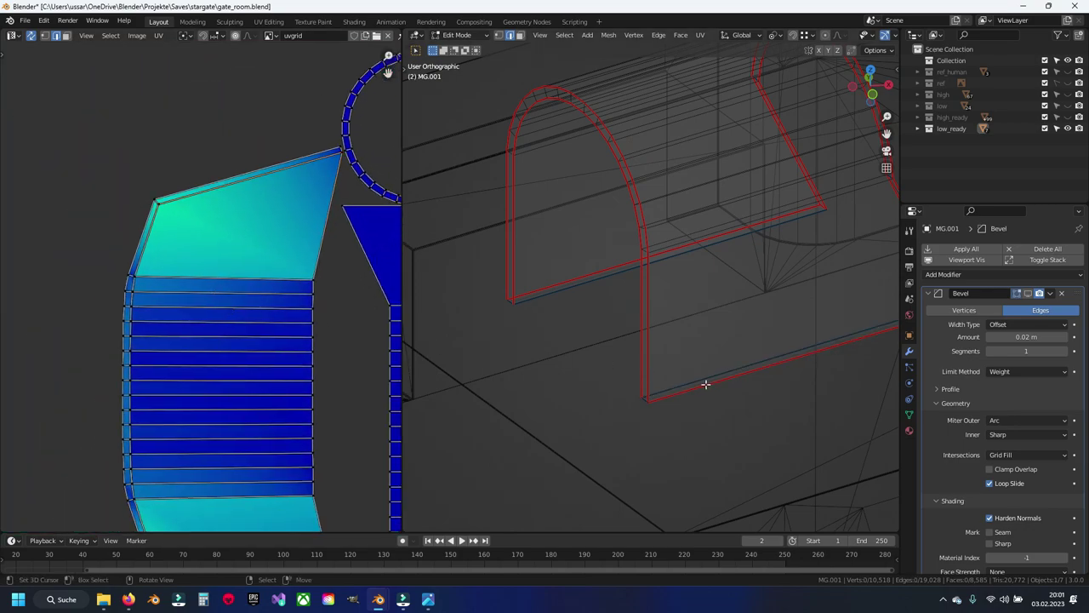
left_click(591, 321, "shift")
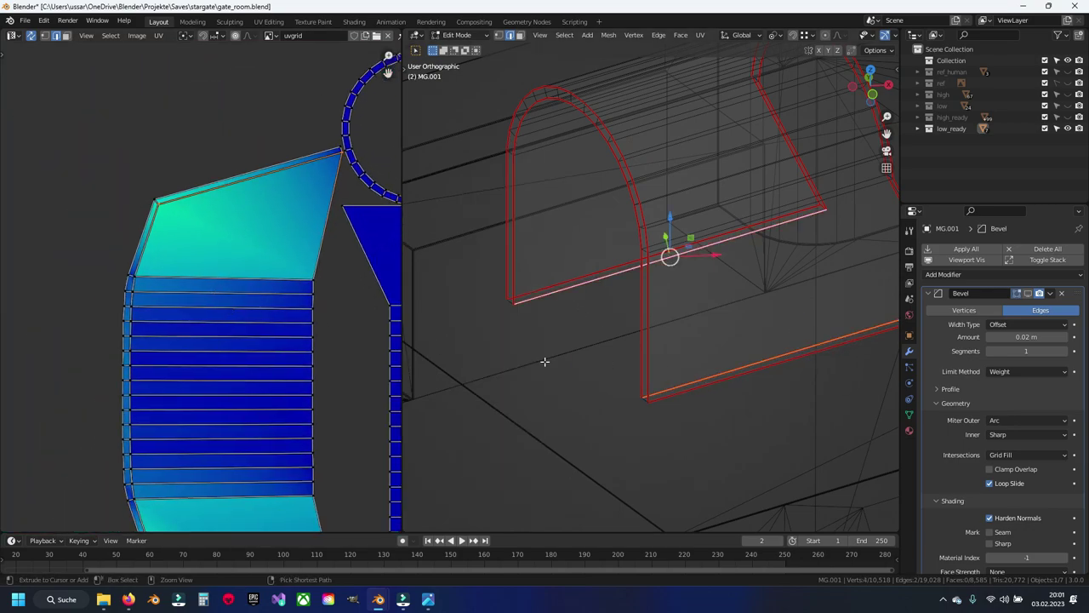
Mark the base edges as seams and unwrap the whole arch into two upright islands.
key("a")
key("u")
left_click(545, 362)
scroll(201, 344, "up", 2)
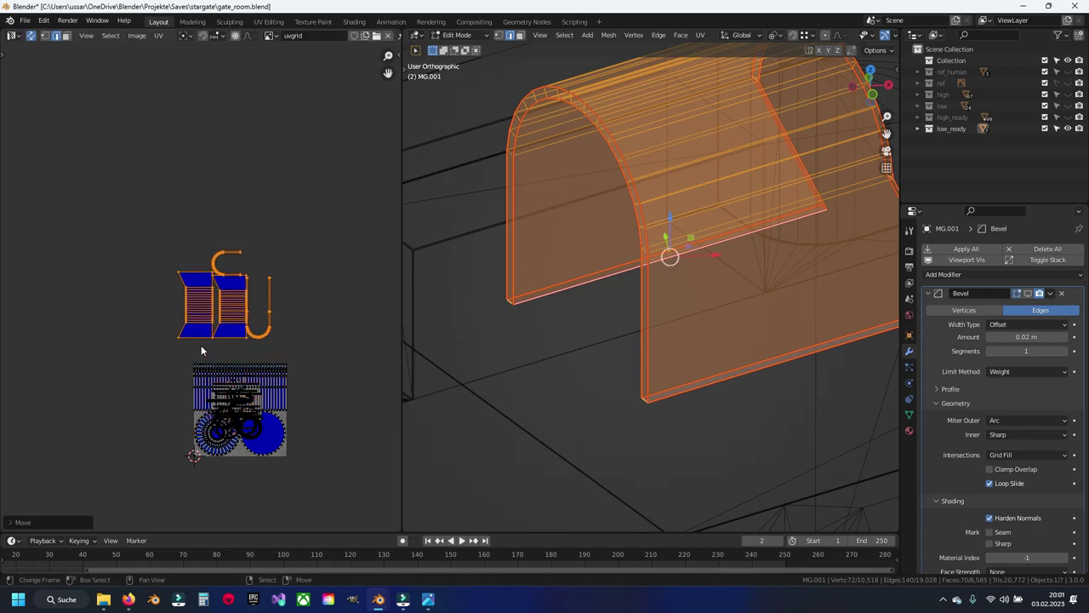
scroll(201, 345, "up", 3)
scroll(606, 333, "down", 1)
scroll(612, 335, "down", 2)
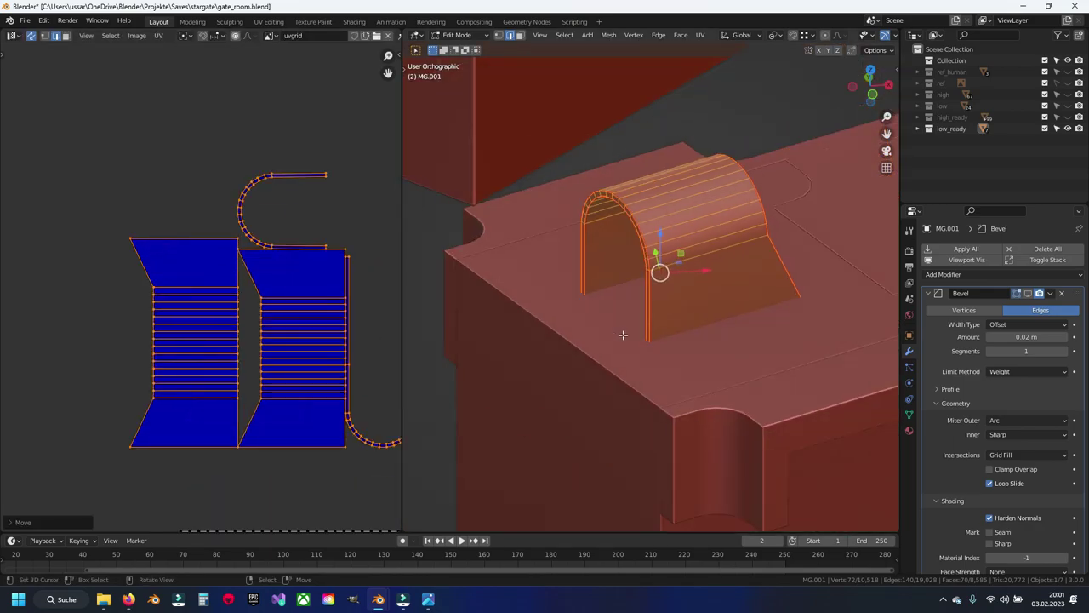
Hide the finished arch and save the file.
key("h")
key("ctrl+s")
scroll(654, 320, "down", 5)
Find the handles at the frame's end and select a grip cylinder's end face.
middle_click_drag(756, 316, 612, 283)
scroll(612, 284, "up", 4)
scroll(674, 316, "up", 3)
scroll(758, 406, "up", 3)
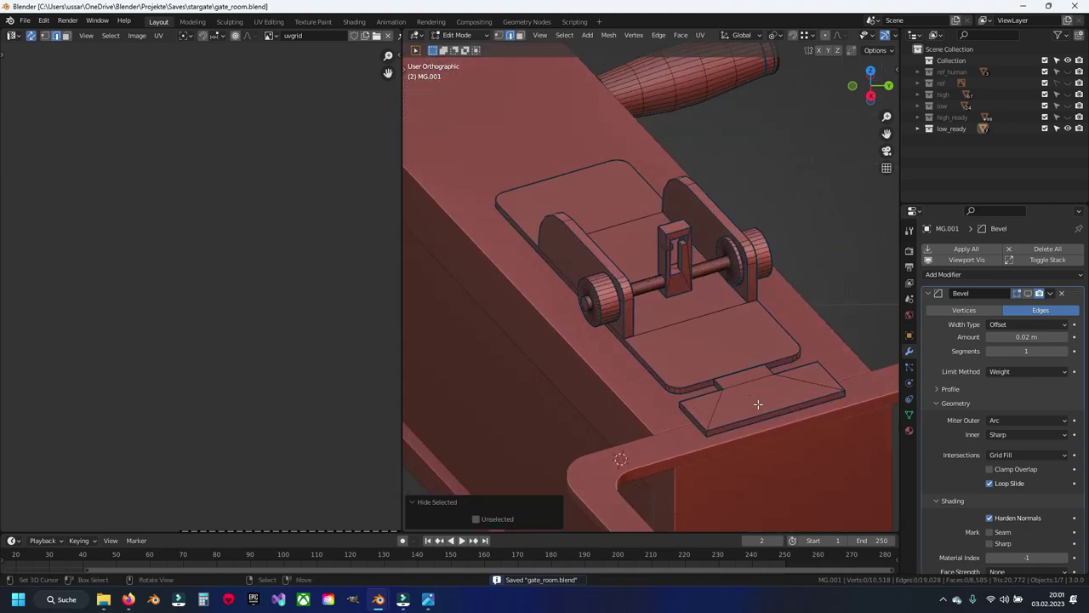
mouse_move(759, 406)
middle_mouse_down("shift")
mouse_move(648, 303)
mouse_move(666, 314)
middle_mouse_up("shift")
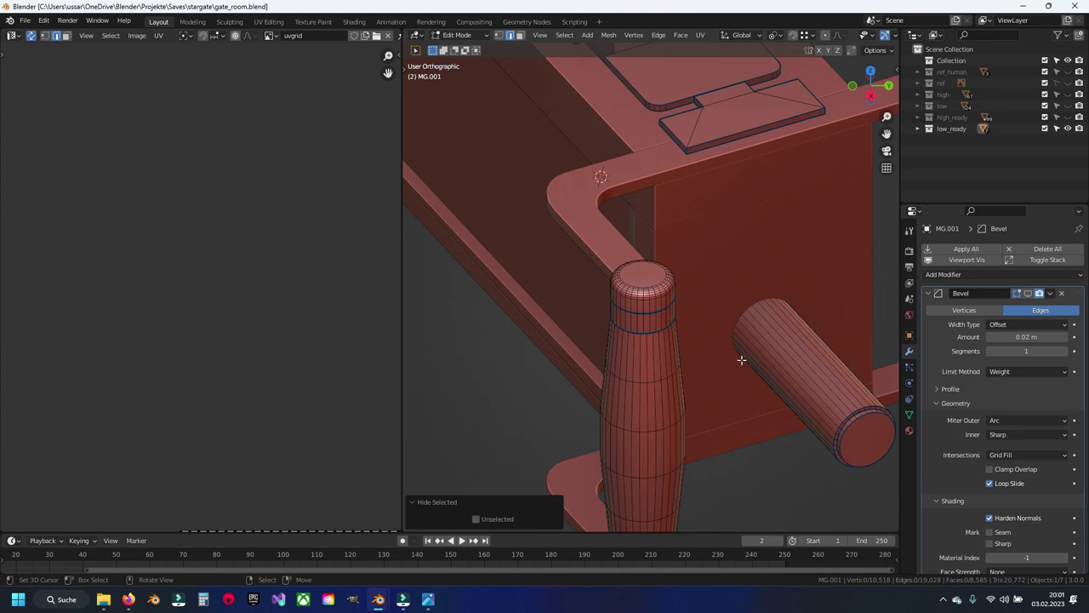
middle_click_drag(741, 360, 595, 255, "shift")
scroll(676, 349, "up", 4)
left_click(676, 332)
Select the cylinder's linked side faces and unwrap them.
mouse_move(676, 321)
middle_mouse_down()
mouse_move(613, 239)
mouse_move(628, 280)
mouse_move(543, 195)
middle_mouse_up()
key("alt+z")
scroll(613, 240, "down", 3)
scroll(542, 195, "up", 4)
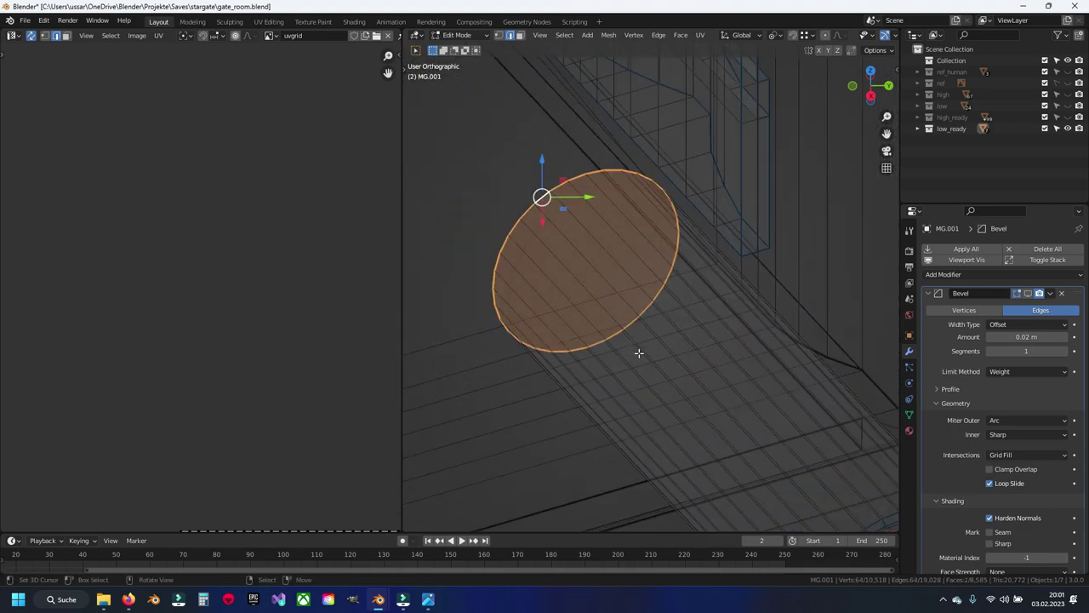
key("alt+z")
scroll(669, 399, "down", 3)
mouse_move(686, 440)
middle_mouse_down()
mouse_move(686, 304)
mouse_move(618, 219)
mouse_move(587, 256)
mouse_move(705, 389)
mouse_move(656, 239)
mouse_move(654, 309)
middle_mouse_up()
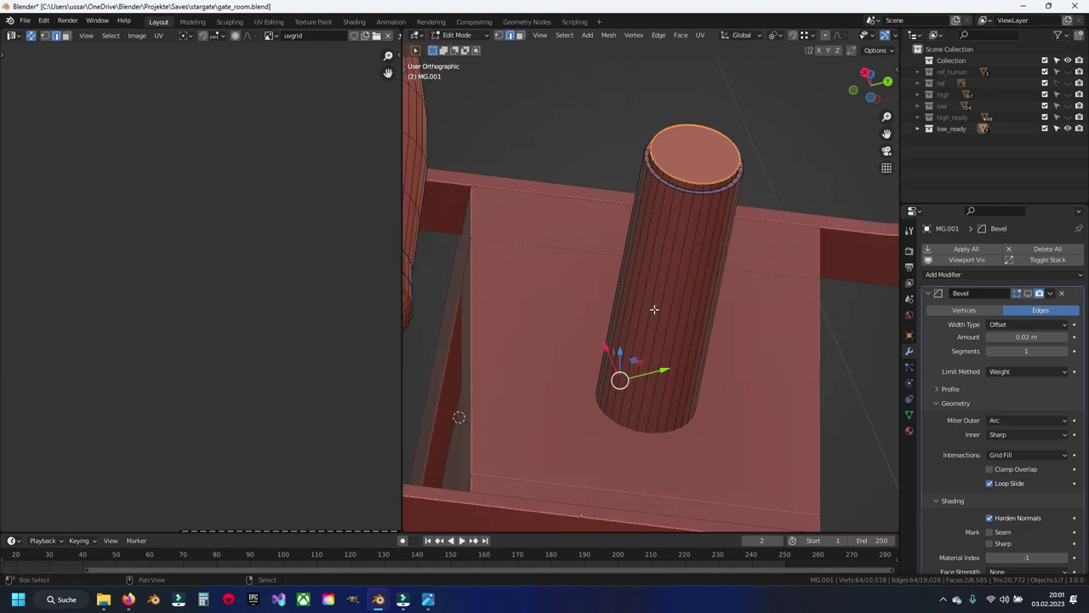
key("l")
key("u")
key("Return")
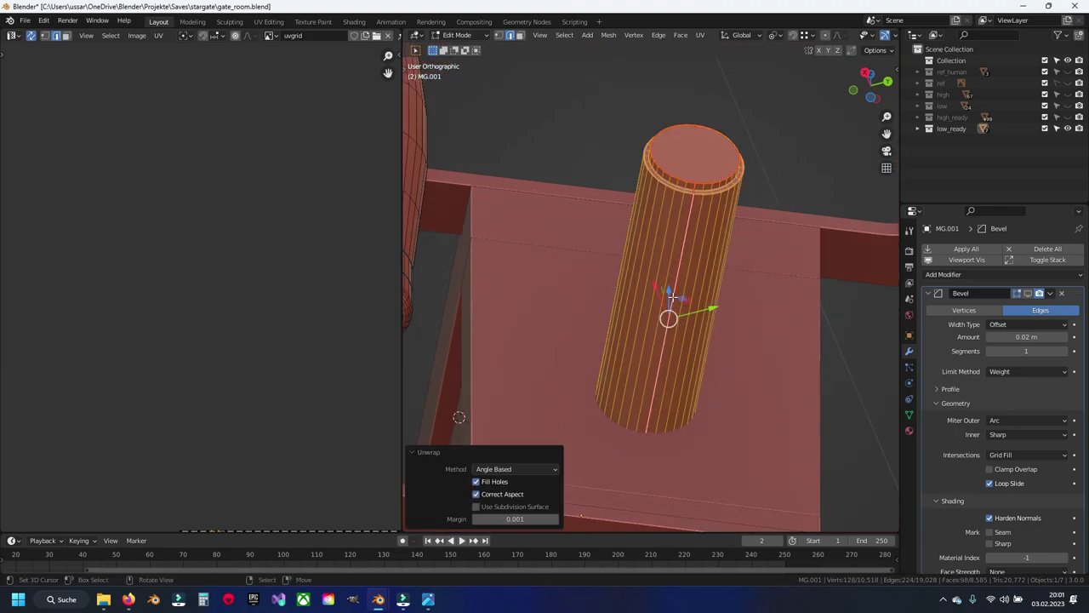
Hide the unwrapped cylinder and save the file.
key("h")
middle_click_drag(596, 281, 587, 319)
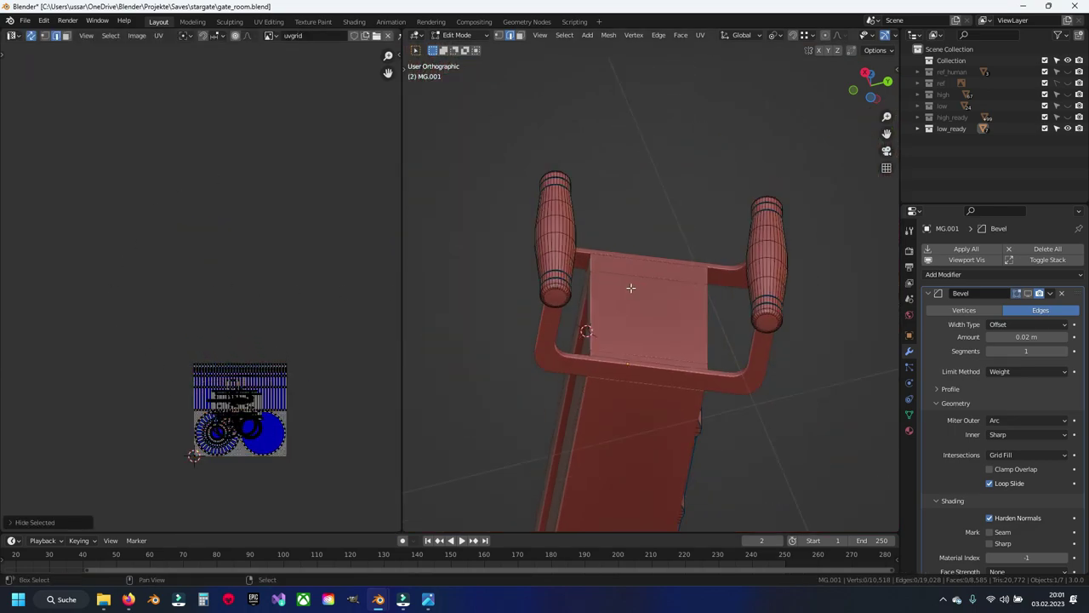
key("ctrl+s")
scroll(587, 320, "up", 3)
scroll(583, 318, "up", 3)
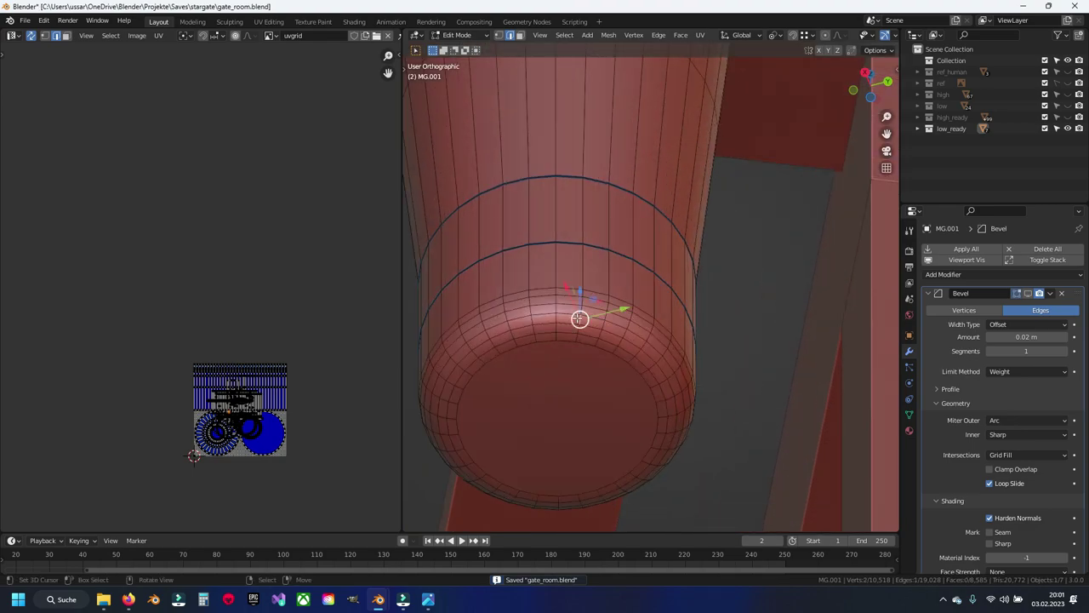
scroll(579, 316, "up", 3)
scroll(579, 316, "down", 3)
scroll(582, 314, "down", 3)
Select the band edge loops around the first grip cylinder.
mouse_move(581, 314)
middle_mouse_down()
mouse_move(661, 346)
mouse_move(653, 335)
middle_mouse_up()
scroll(653, 335, "up", 2)
left_click(662, 289, "alt")
scroll(664, 266, "up", 4, "shift")
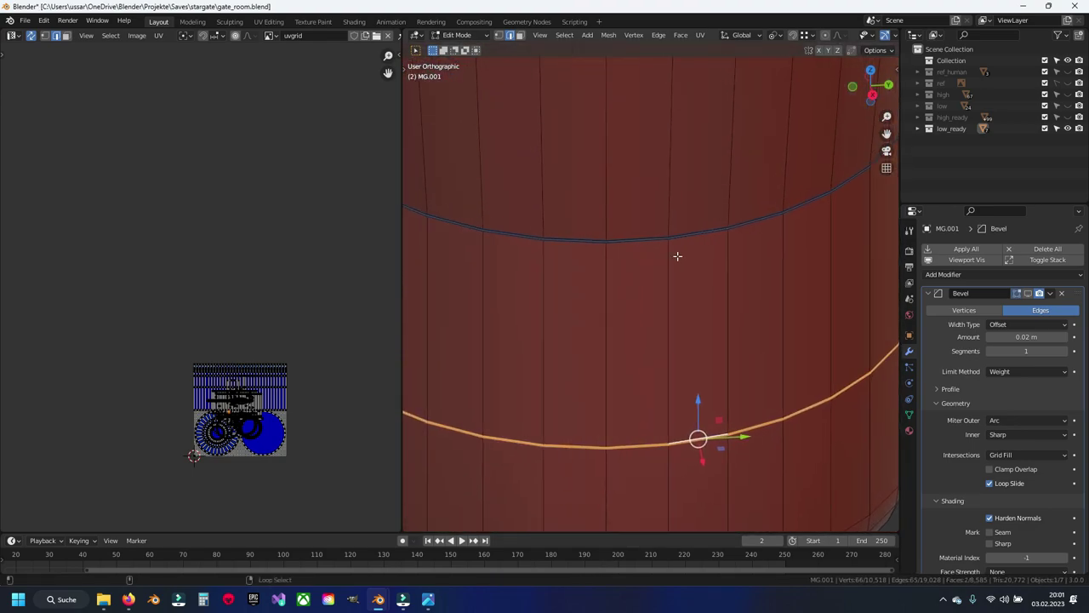
scroll(681, 255, "down", 3)
mouse_move(673, 287)
middle_mouse_down()
mouse_move(664, 372)
mouse_move(663, 324)
middle_mouse_up()
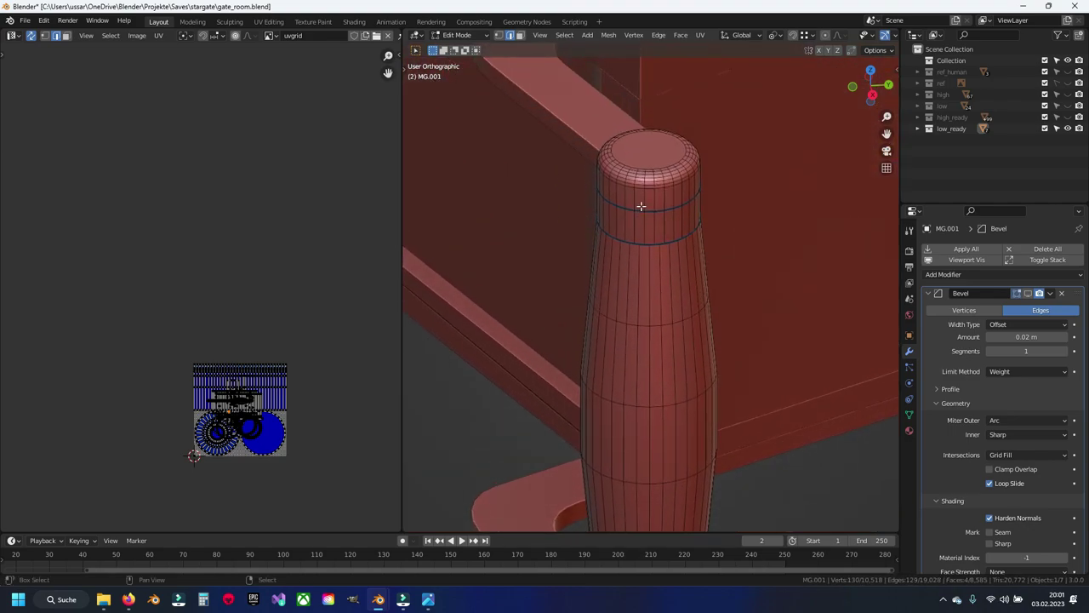
scroll(663, 320, "up", 3)
scroll(663, 319, "up", 1)
left_click(658, 298, "alt")
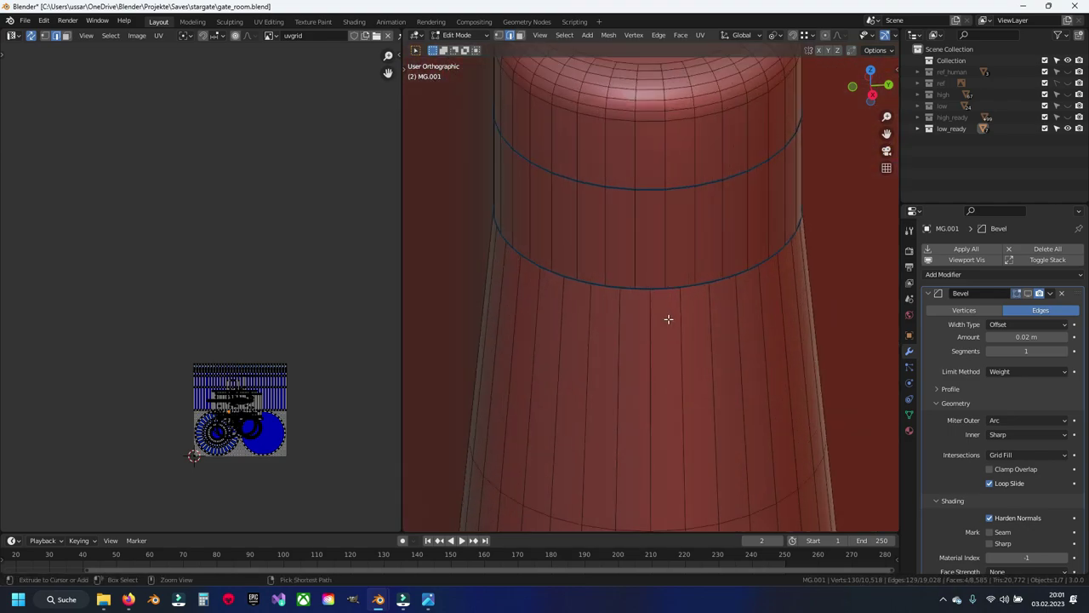
scroll(668, 319, "up", 5)
scroll(669, 287, "down", 4)
scroll(663, 307, "up", 4)
left_click(663, 308, "alt")
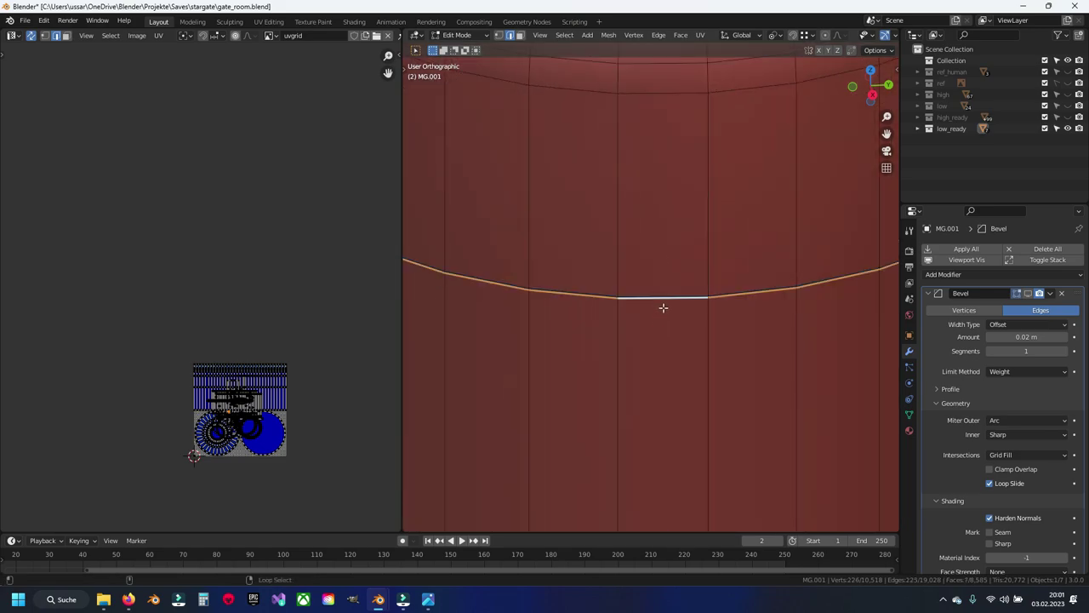
scroll(663, 295, "down", 5)
Add the grip's base cap loop and mark the selected loops as seams.
middle_click_drag(593, 318, 567, 319)
scroll(567, 319, "up", 2)
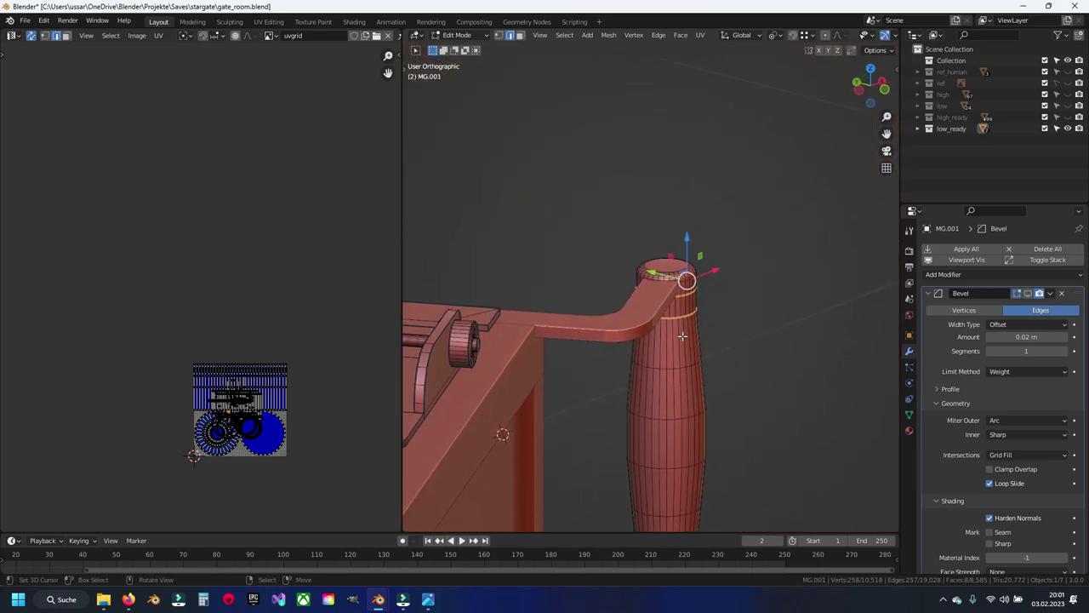
scroll(701, 230, "up", 3)
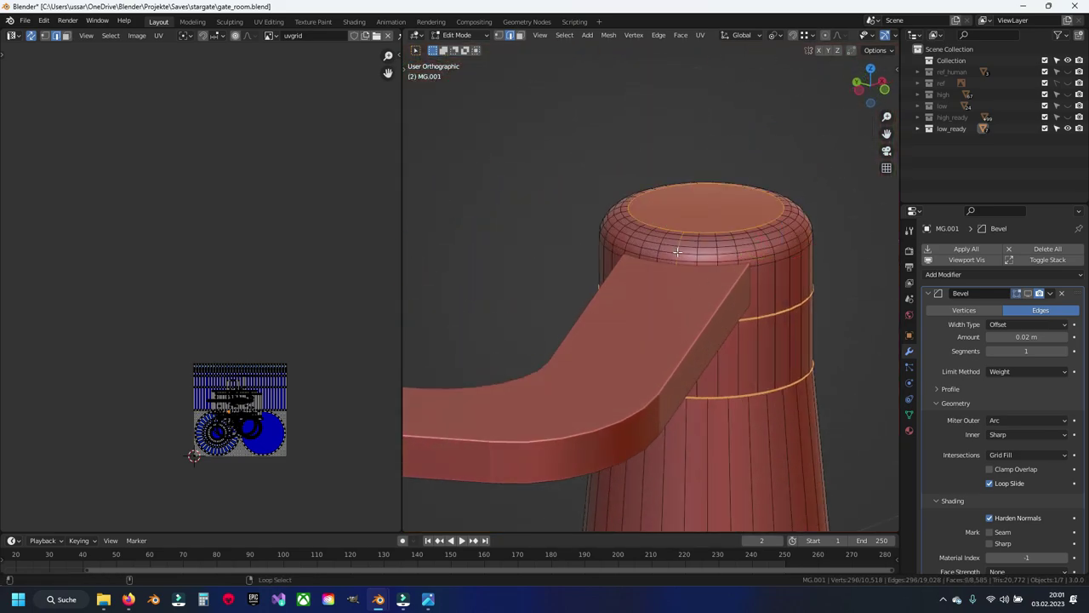
middle_click_drag(701, 397, 695, 375)
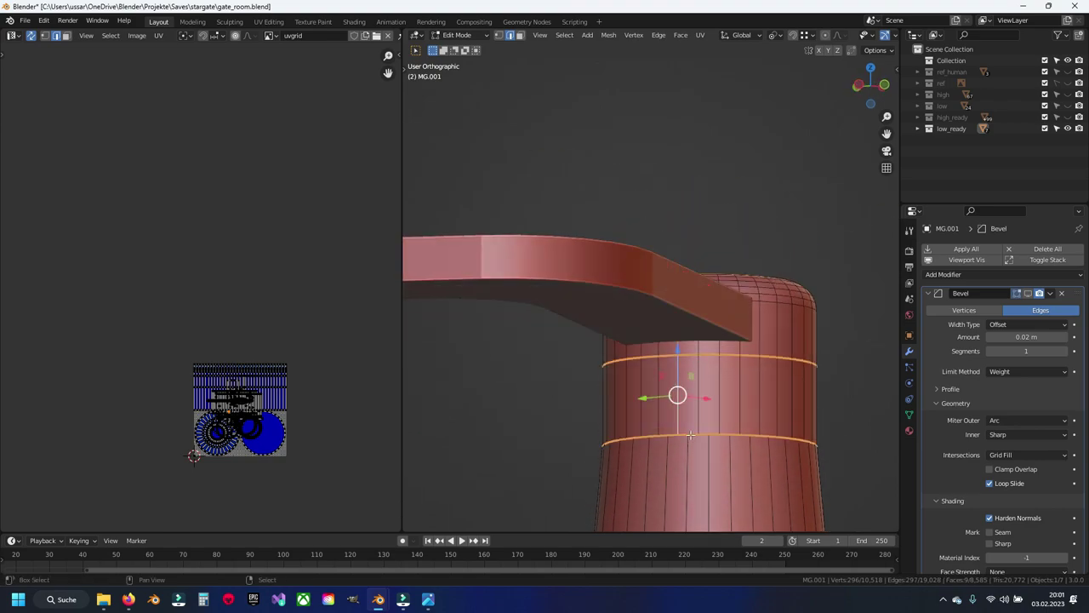
scroll(684, 472, "down", 4)
middle_click_drag(684, 473, 621, 404)
scroll(631, 410, "up", 4)
right_click(631, 411, "shift")
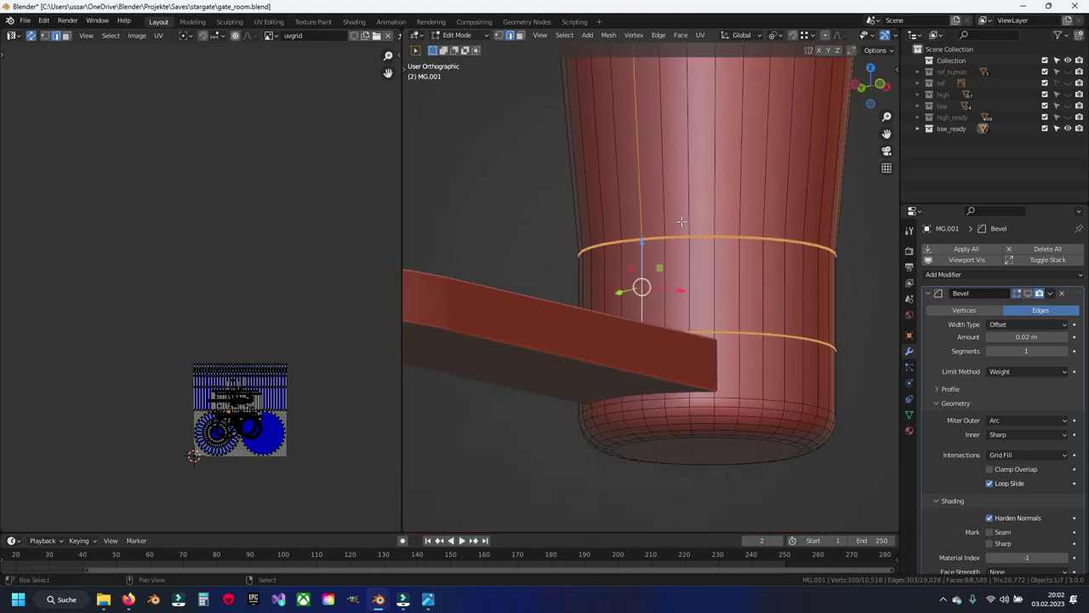
left_click(649, 423, "alt+shift")
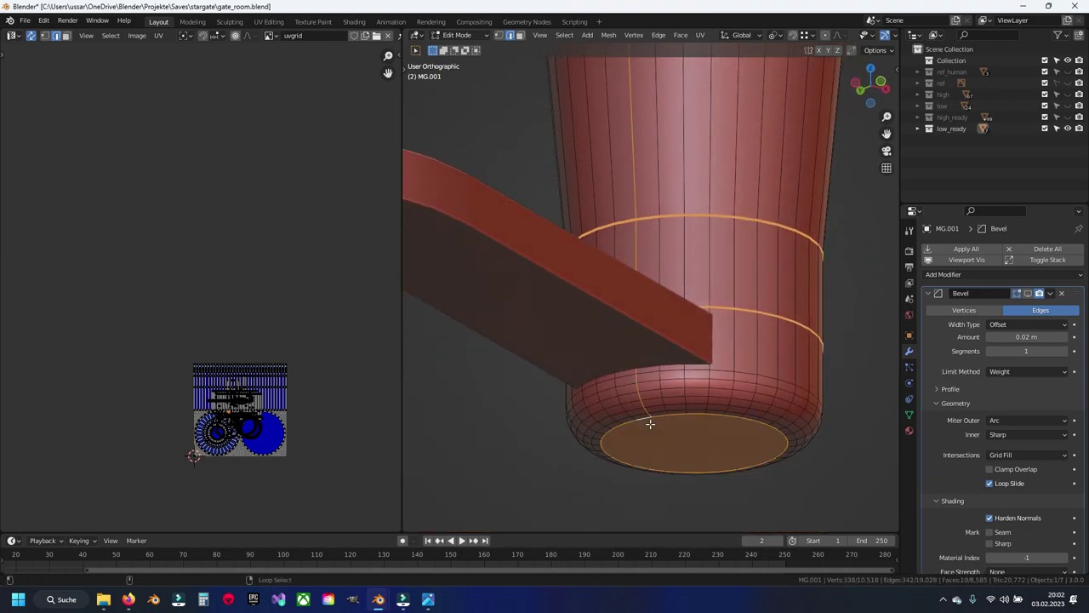
right_click(650, 423)
left_click(650, 423)
Unwrap the whole linked grip along its seams and hide it.
key("ctrl+l")
key("u")
left_click(651, 423)
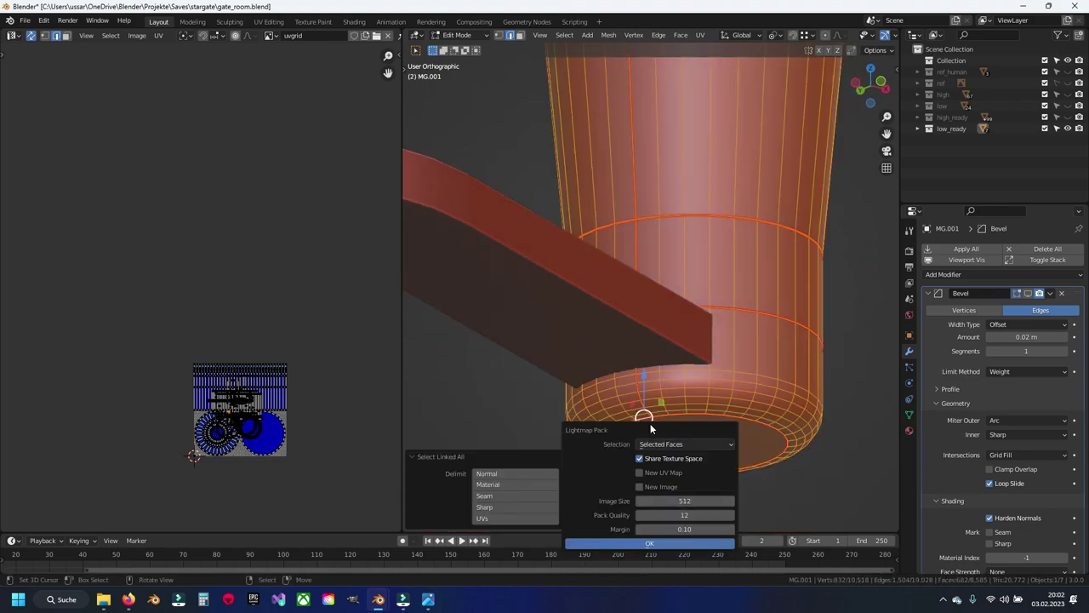
key("Escape")
key("u")
left_click(614, 395)
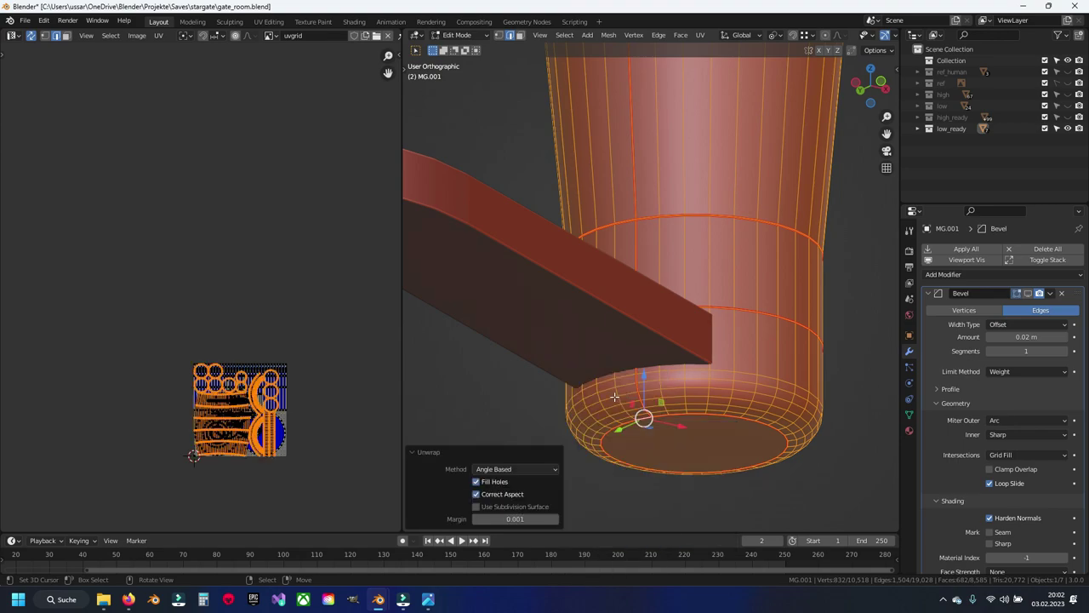
key("g")
left_click(281, 322)
key("h")
Select the upper and lower band edge loops on the second grip cylinder.
mouse_move(669, 318)
middle_mouse_down()
mouse_move(598, 353)
mouse_move(680, 310)
mouse_move(601, 329)
middle_mouse_up()
scroll(680, 310, "up", 5)
scroll(601, 328, "up", 3)
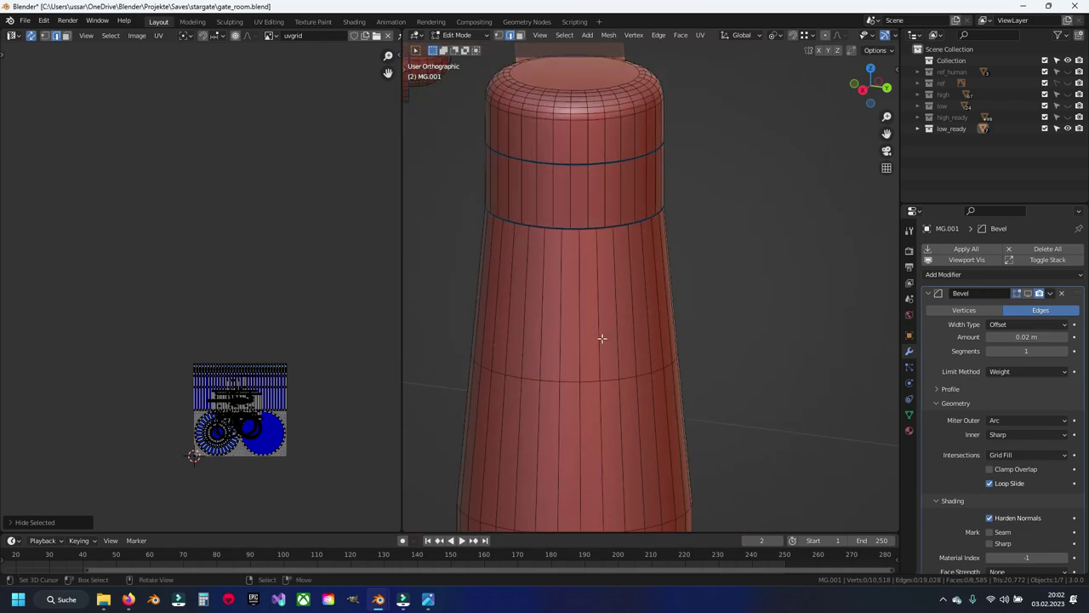
left_click(569, 258, "alt")
scroll(568, 258, "up", 5)
middle_click_drag(569, 258, 556, 398)
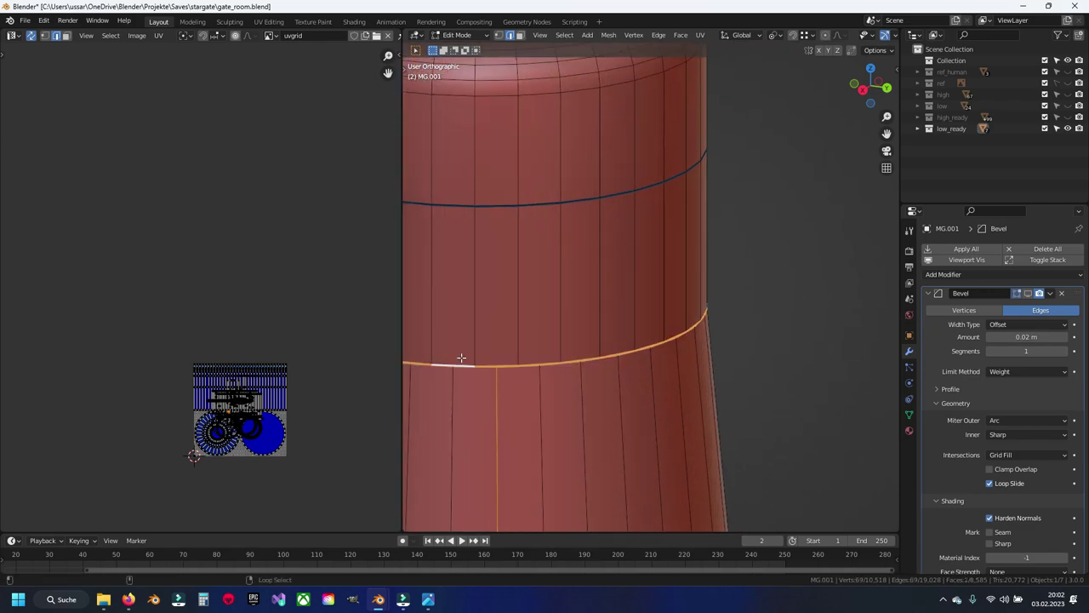
left_click(471, 231, "alt+shift")
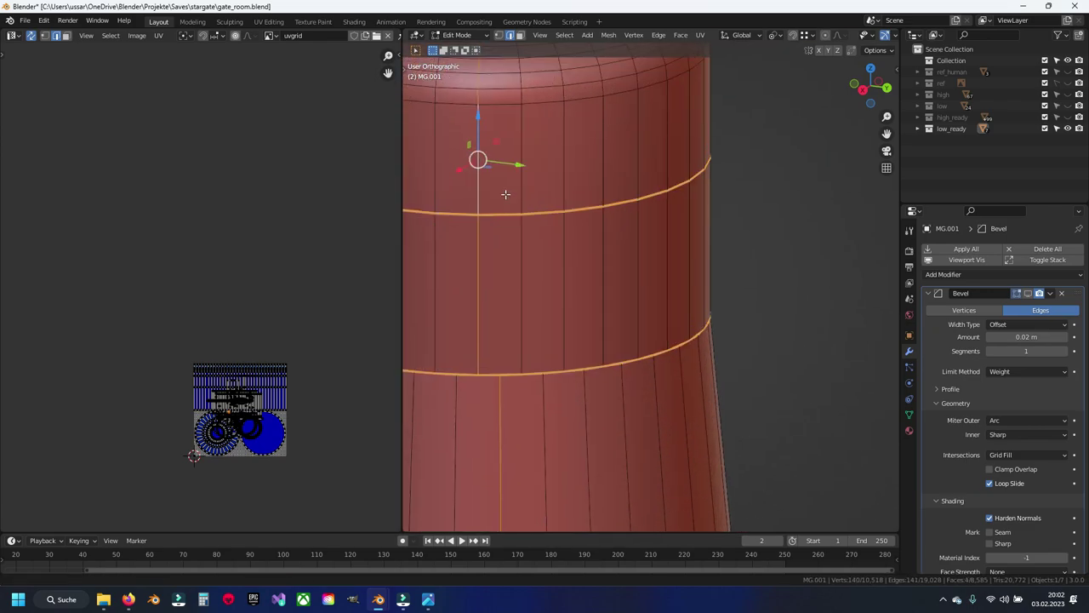
middle_click_drag(470, 232, 643, 343)
scroll(642, 343, "down", 3)
scroll(647, 235, "up", 5)
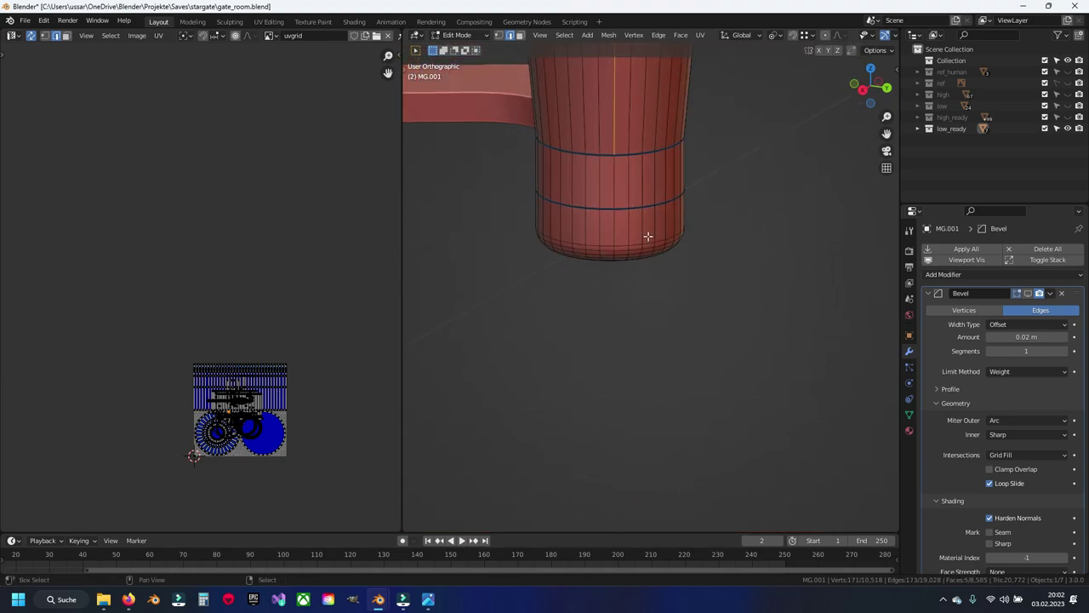
scroll(688, 360, "up", 3)
left_click(651, 244, "alt")
left_click(645, 438, "alt+shift")
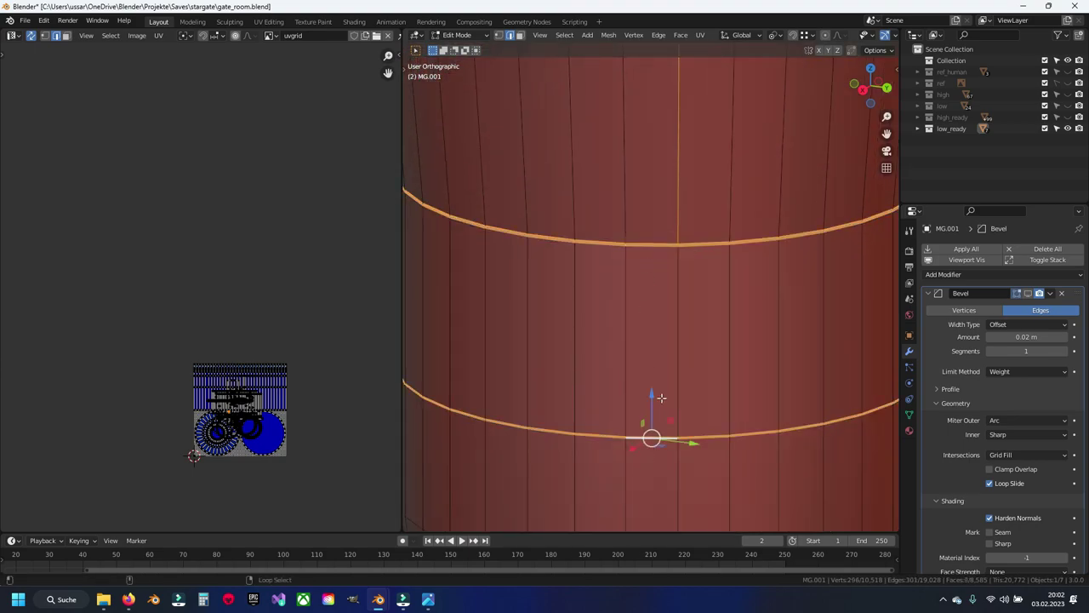
Mark the second cylinder's loops as seams, unwrap it, hide it and save.
scroll(667, 464, "down", 3)
middle_click_drag(669, 417, 644, 323)
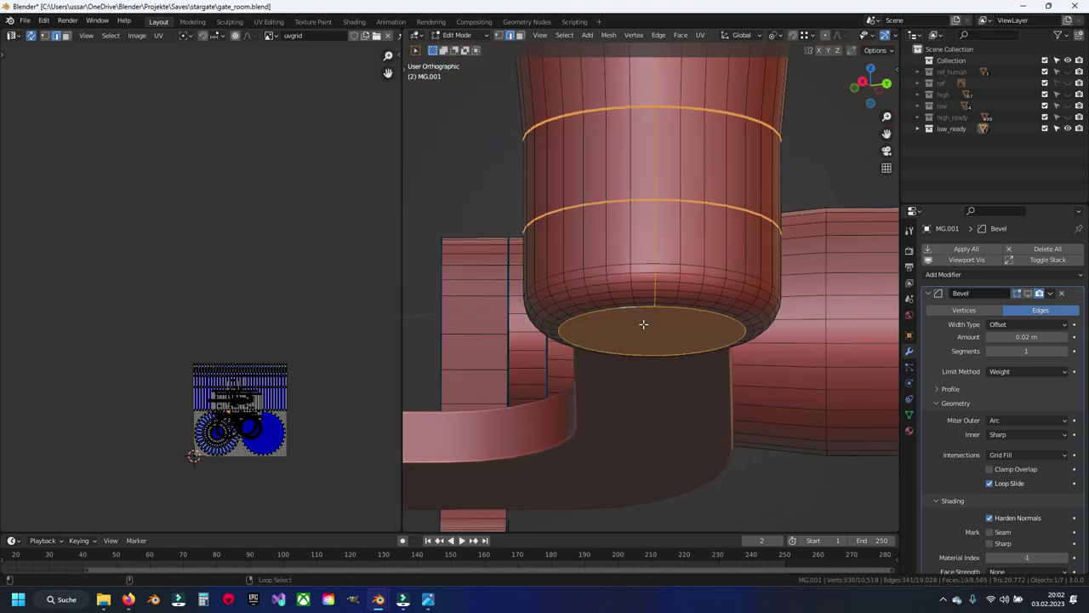
key("ctrl+e")
left_click(643, 323)
key("a")
key("u")
left_click(643, 324)
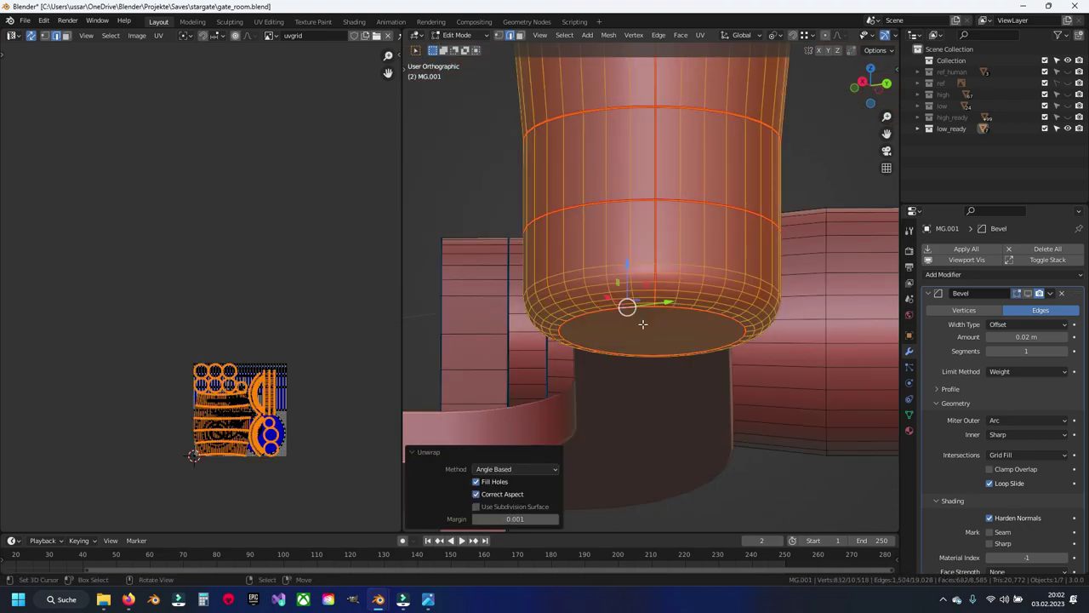
key("h")
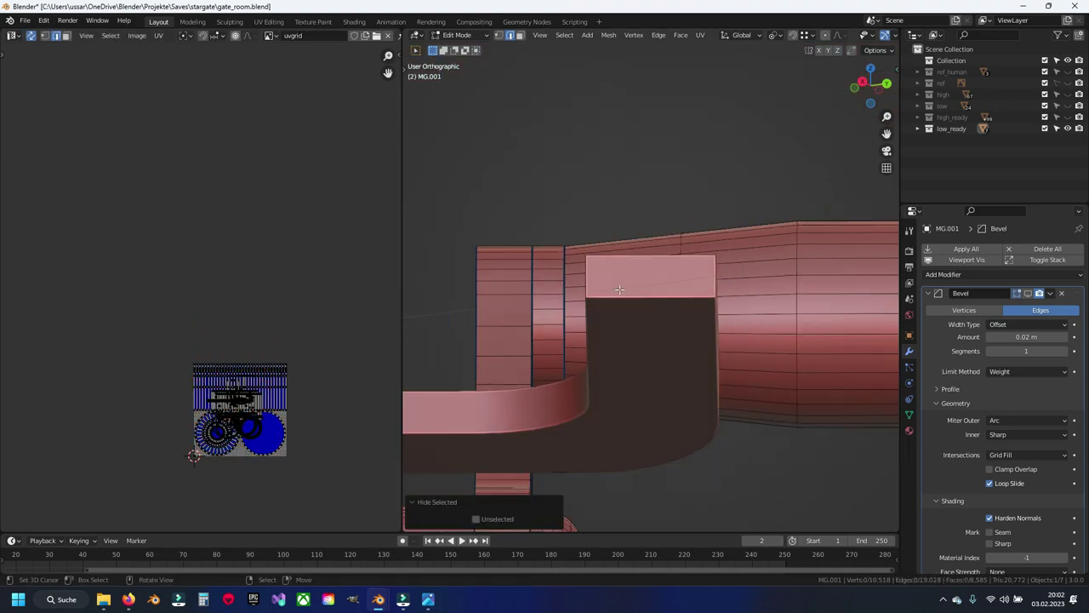
key("ctrl+s")
mouse_move(630, 289)
middle_mouse_down()
mouse_move(708, 266)
mouse_move(672, 341)
middle_mouse_up()
Mark seams on the crank handle's end ring loops and one lengthwise edge.
scroll(673, 340, "up", 4)
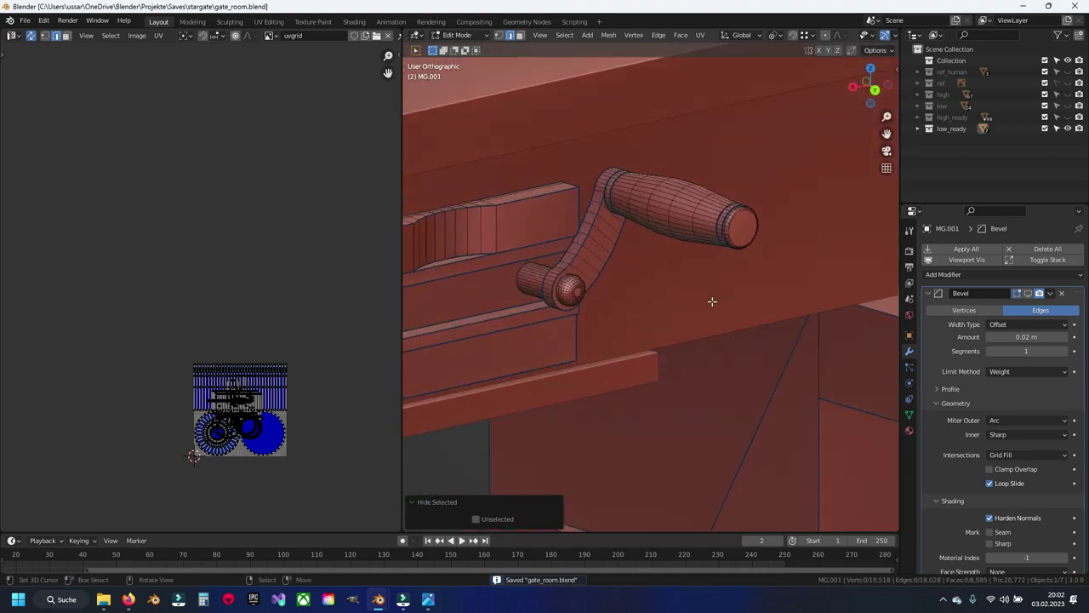
scroll(648, 357, "up", 5)
scroll(664, 323, "up", 2)
left_click(672, 346, "alt")
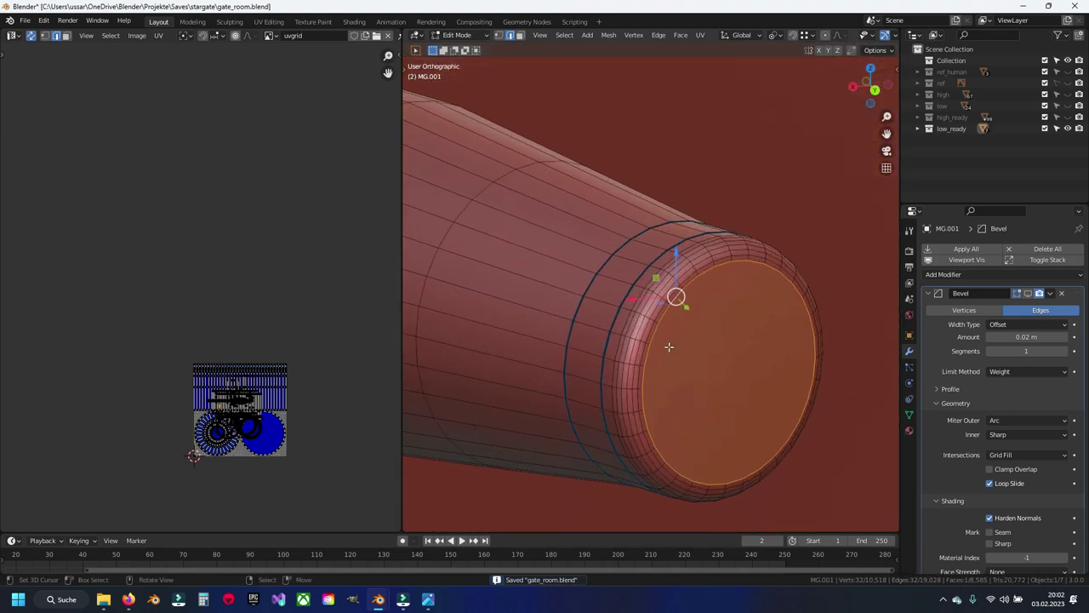
scroll(672, 346, "up", 2)
left_click(605, 321, "alt+shift")
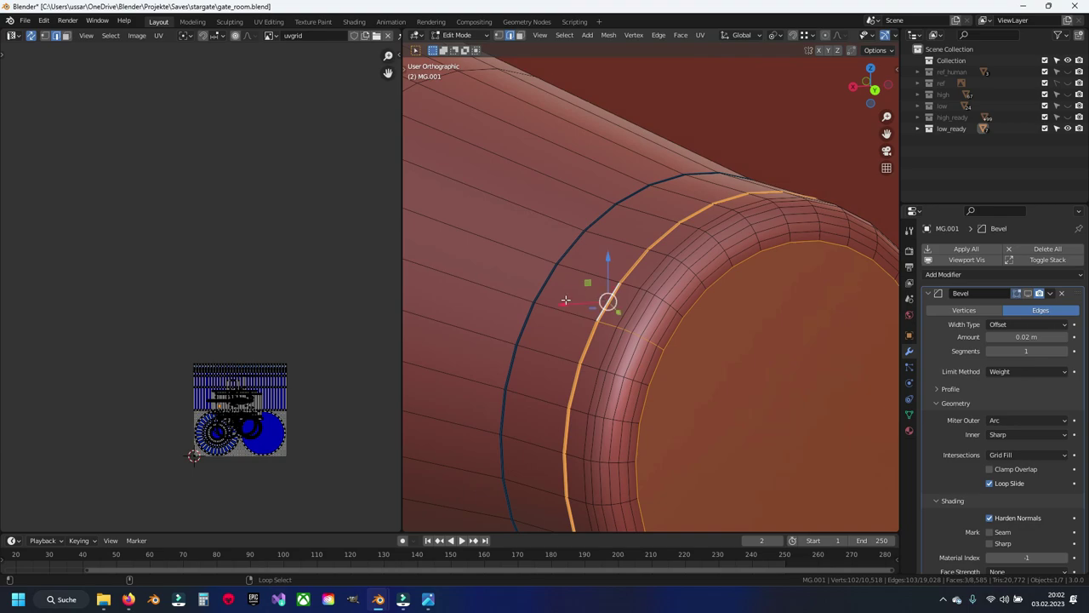
left_click(544, 282, "alt+shift")
scroll(553, 282, "down", 5)
scroll(688, 341, "up", 5)
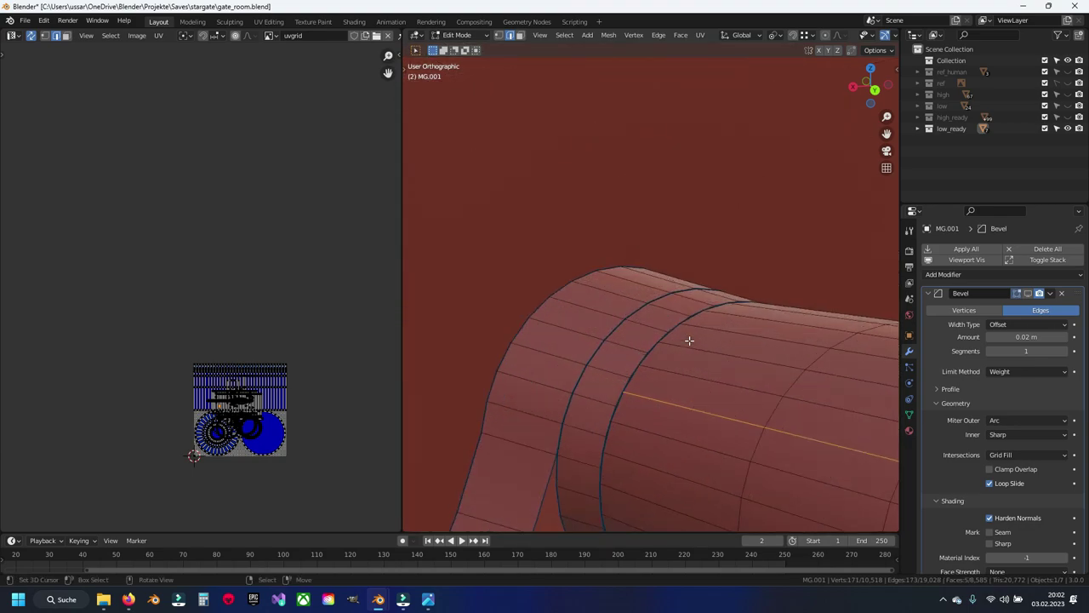
middle_click_drag(688, 340, 603, 385)
left_click(603, 385, "alt+shift")
left_click(665, 359, "alt+shift")
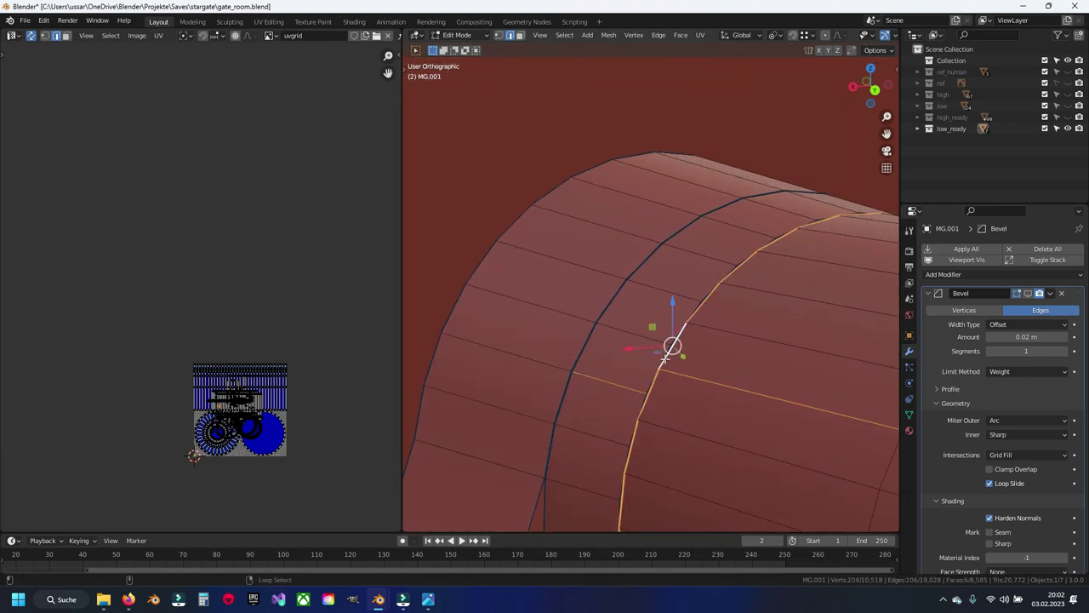
left_click(582, 342, "alt+shift")
middle_click_drag(573, 362, 726, 335)
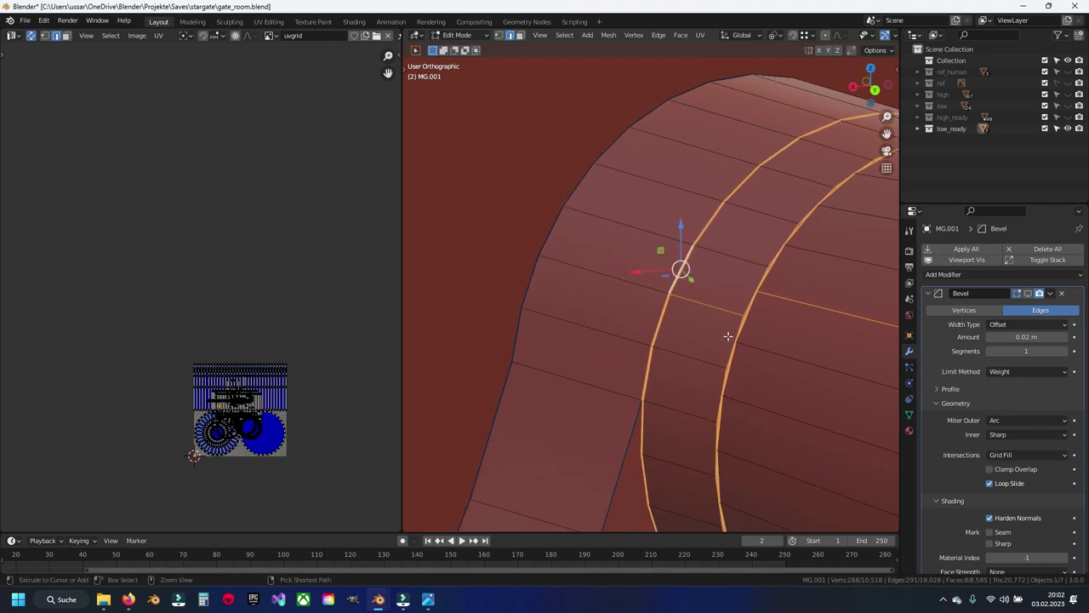
key("ctrl+e")
left_click(727, 335)
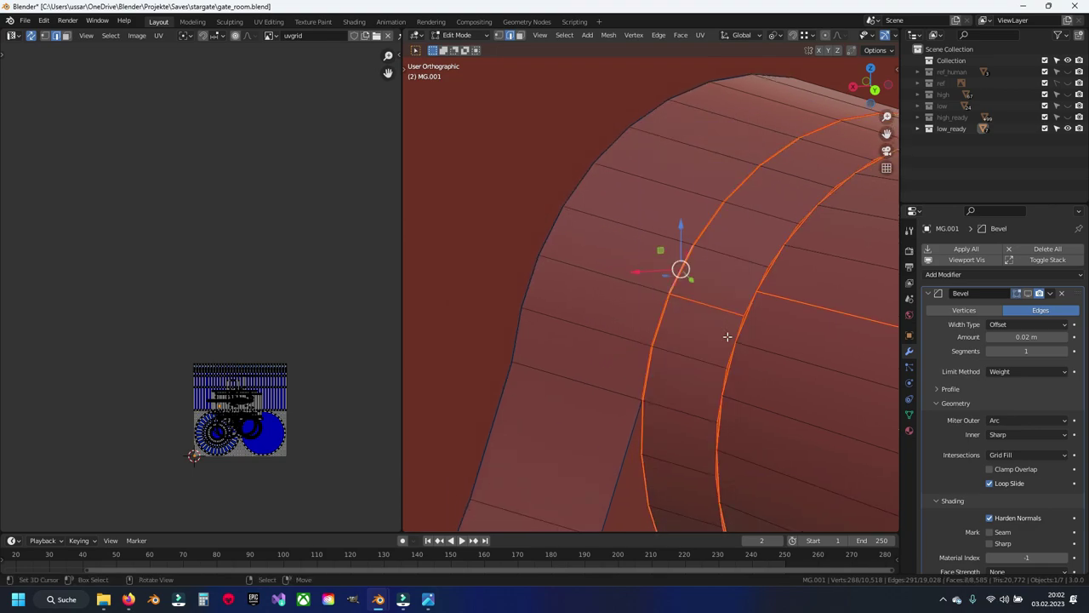
Unwrap the whole handle grip along its seams, then deselect everything.
key("a")
key("u")
left_click(726, 335)
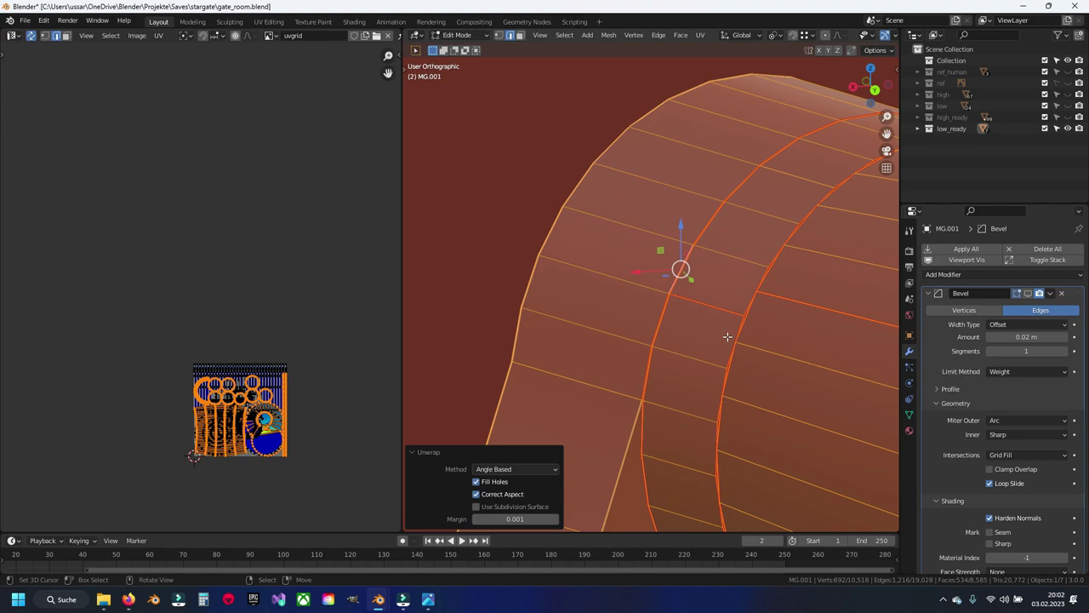
key("alt+a")
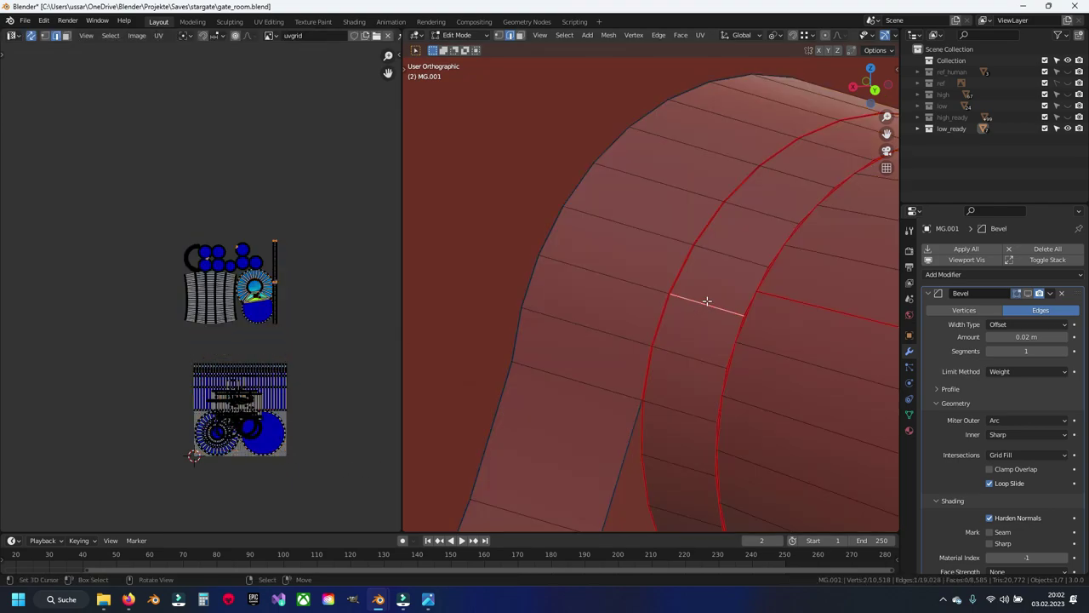
Select the linked handle grip and hide it.
scroll(795, 316, "down", 5)
scroll(710, 379, "up", 5)
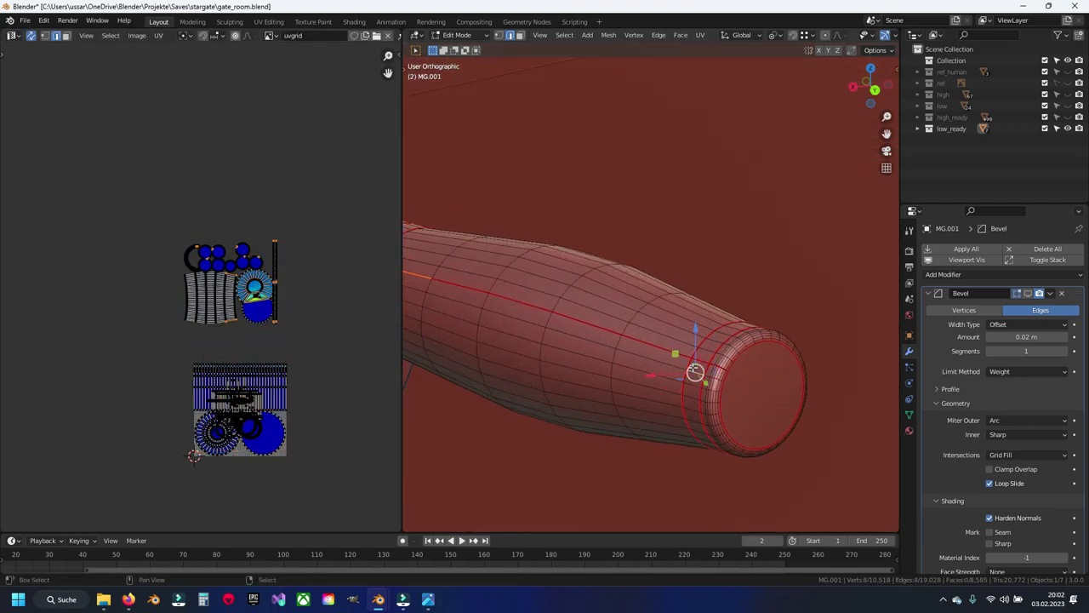
key("ctrl+l")
key("h")
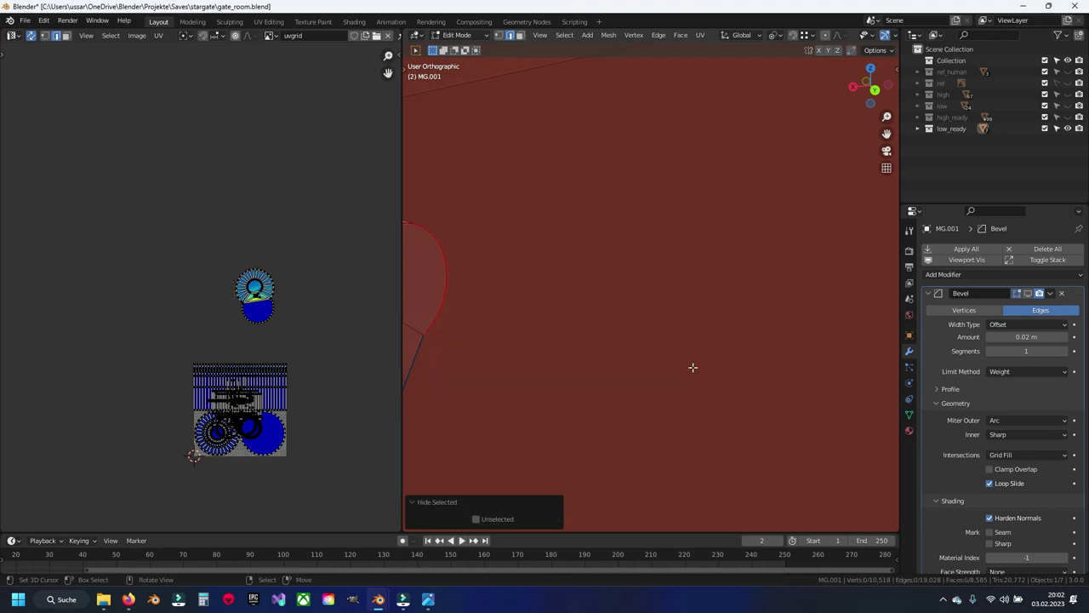
Select the seam edges along the crank arm and its rounded end, using see-through view.
scroll(320, 285, "up", 1)
scroll(647, 343, "down", 3)
left_click(670, 352, "alt")
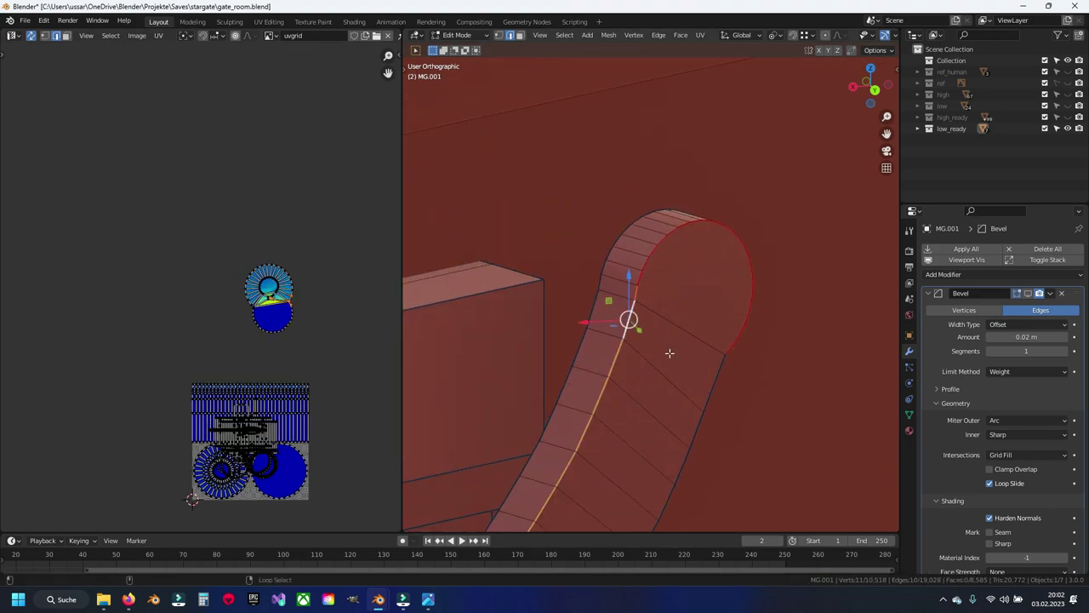
middle_click_drag(635, 457, 657, 356)
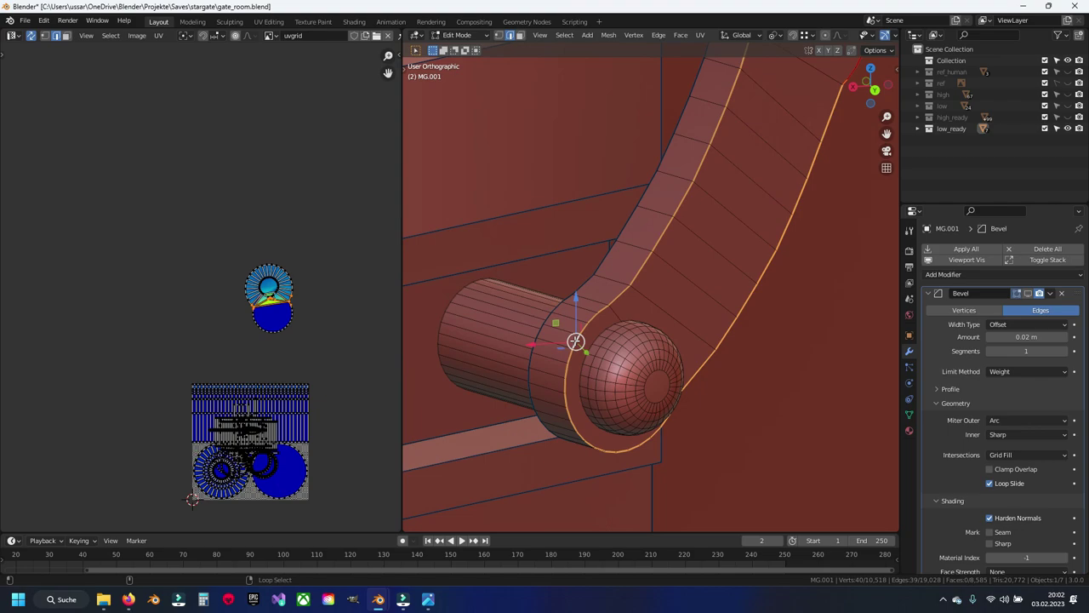
middle_click_drag(721, 141, 621, 310, "shift")
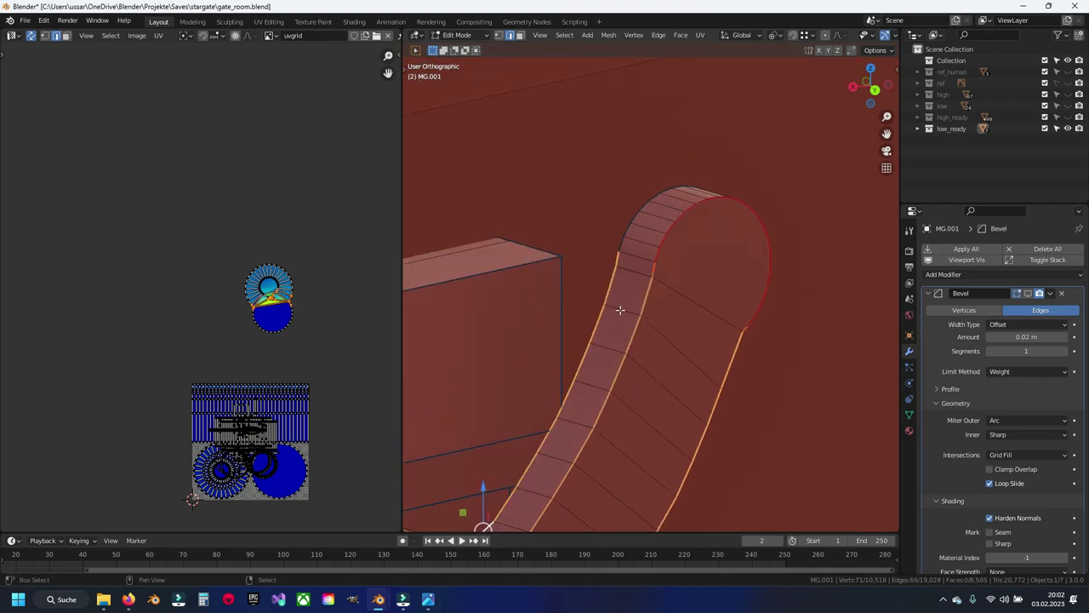
right_click(620, 244, "shift")
key("alt+z")
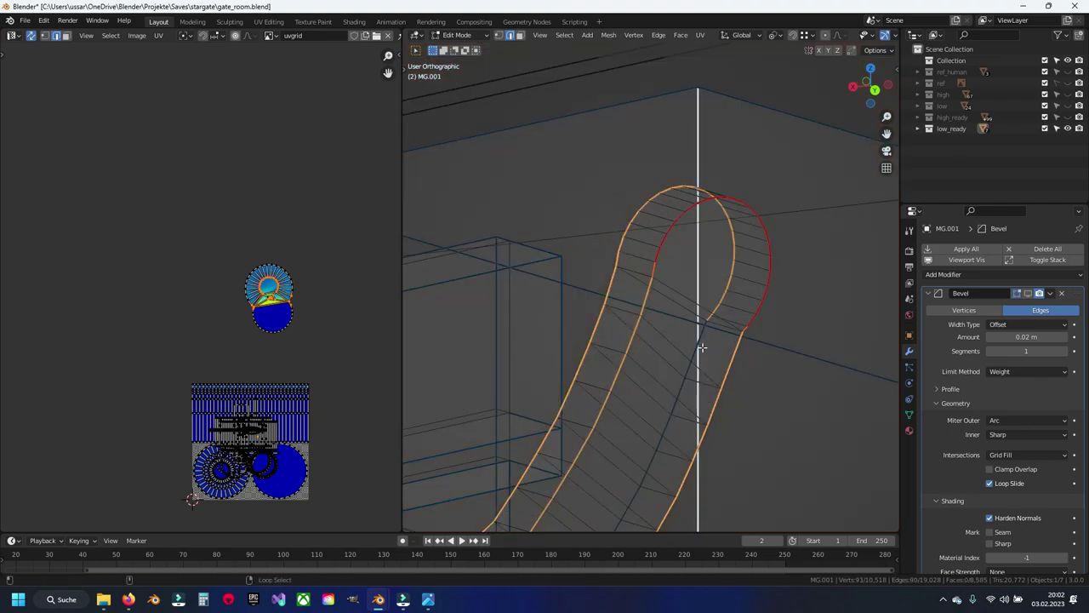
left_click(701, 346, "shift")
left_click(700, 311, "shift")
key("alt+z")
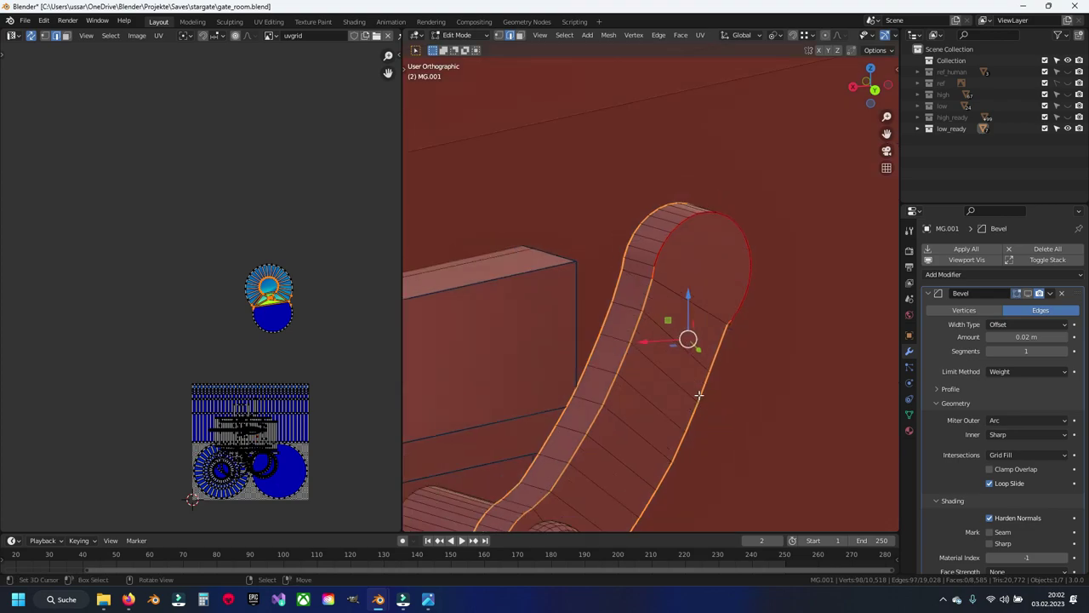
mouse_move(688, 335)
middle_mouse_down()
mouse_move(706, 318)
mouse_move(610, 361)
middle_mouse_up()
Unwrap the curved crank arm, move its UV island aside, and hide the arm.
key("l")
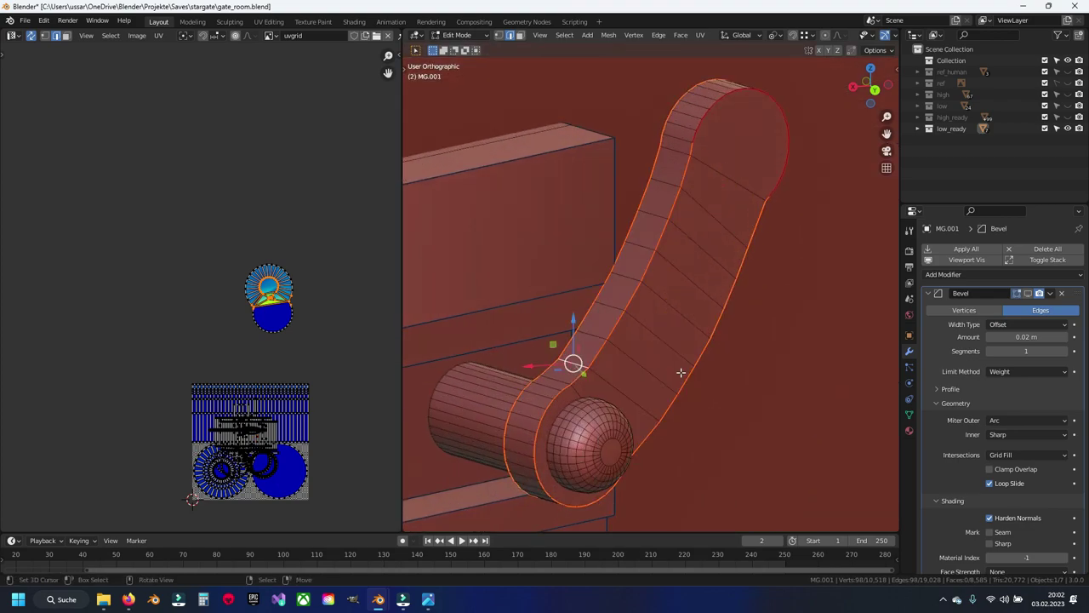
key("u")
left_click(681, 372)
key("g")
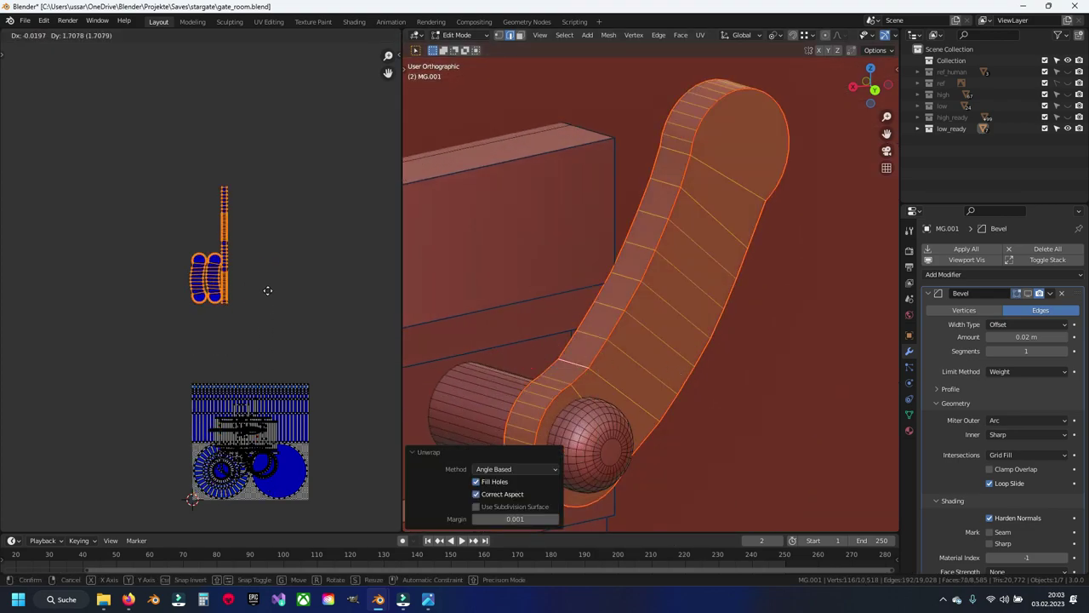
left_click(267, 290)
key("h")
Select the cylinder's centre and far end cap loops as seams.
scroll(630, 379, "up", 3)
middle_click_drag(688, 348, 776, 304, "shift")
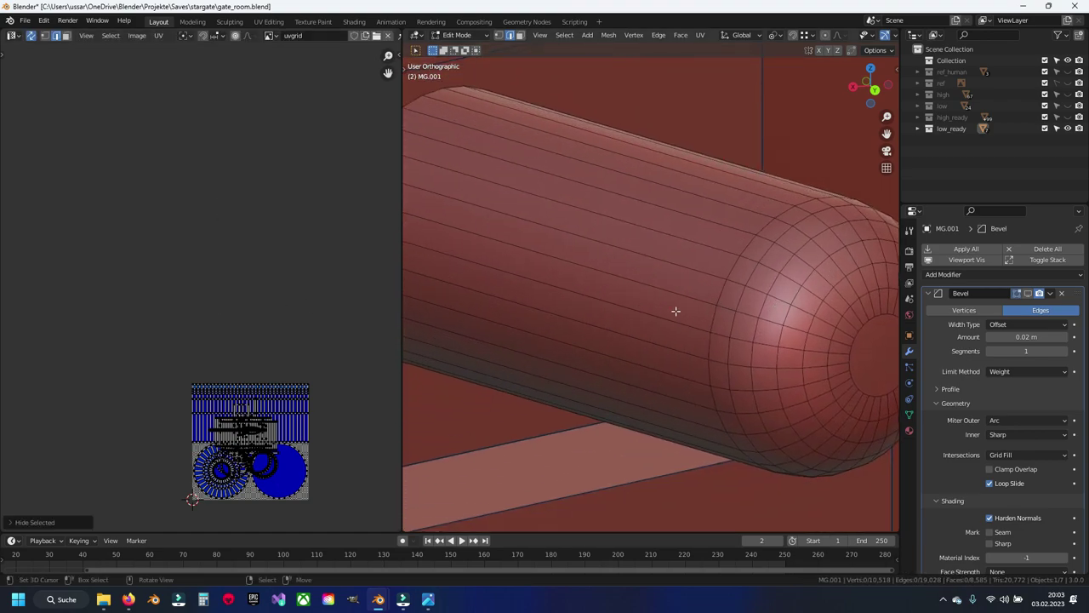
scroll(675, 312, "down", 4)
scroll(754, 323, "up", 3)
left_click(778, 340, "alt")
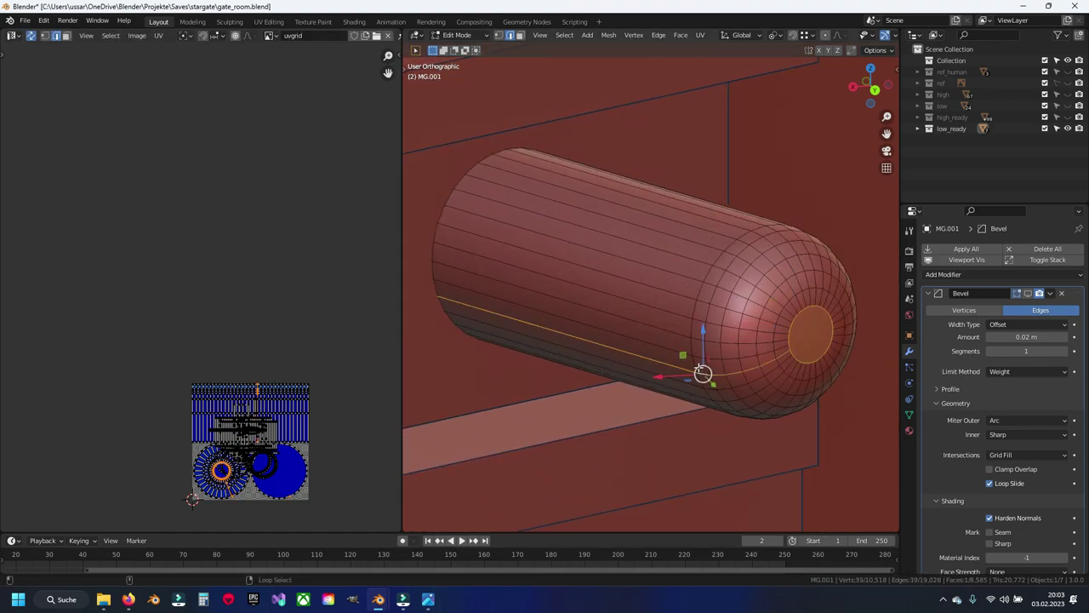
key("alt+z")
left_click(425, 229, "alt+shift")
key("ctrl+e")
key("Escape")
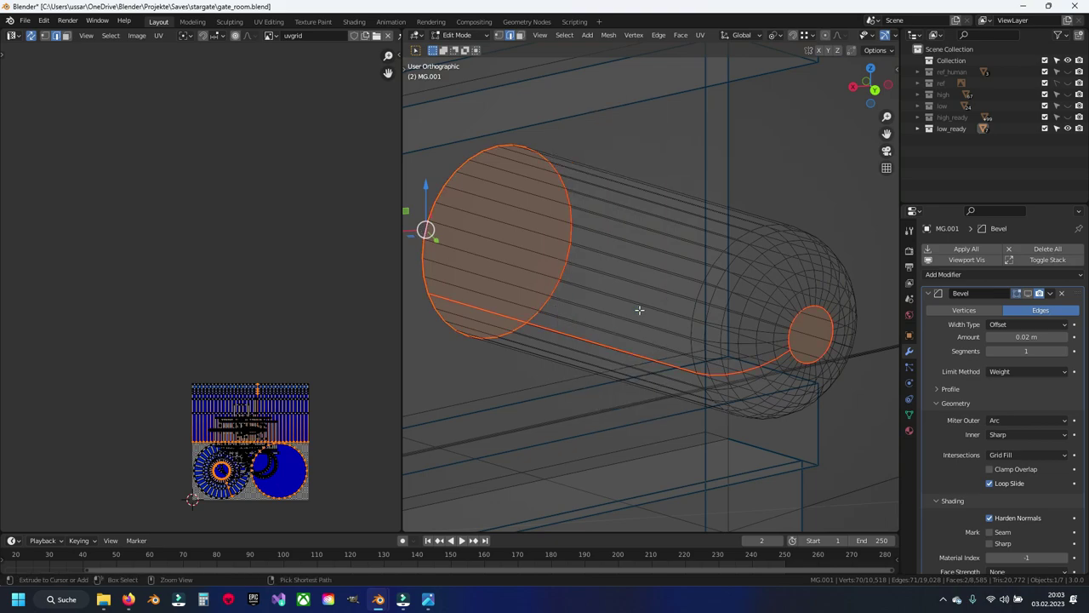
Unwrap the cylinder grip, place its island above the others, and hide it.
key("ctrl+l")
key("u")
left_click(639, 310)
key("g")
left_click(280, 271)
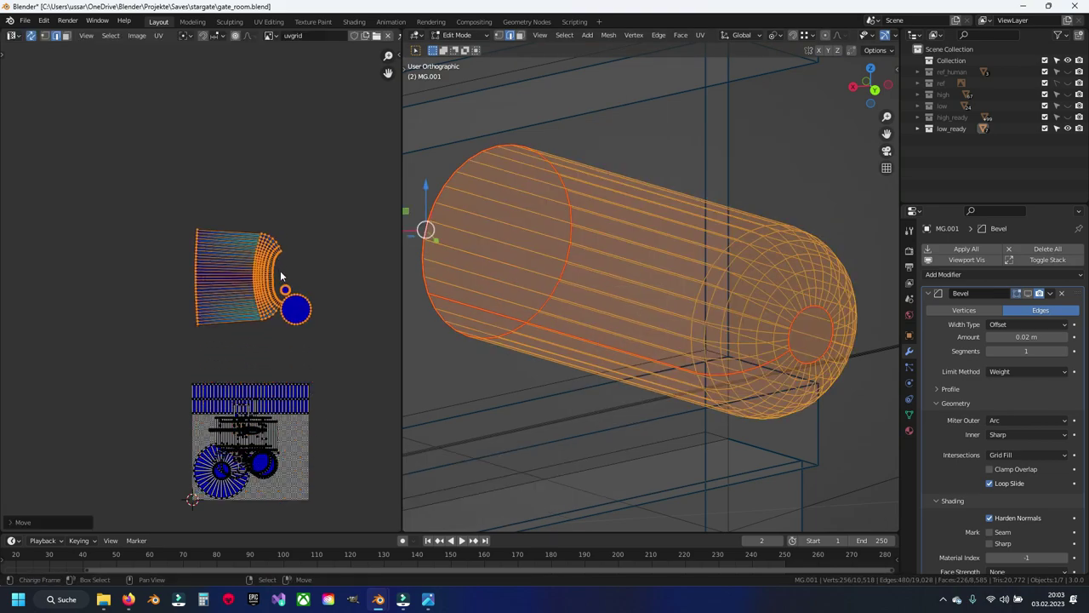
key("h")
Return to solid shading and save gate_room.blend.
key("alt+z")
key("ctrl+s")
mouse_move(605, 263)
middle_mouse_down()
mouse_move(615, 280)
mouse_move(586, 270)
mouse_move(627, 250)
mouse_move(511, 263)
mouse_move(584, 348)
middle_mouse_up()
Turn the view toward the wheel and save the file.
scroll(673, 274, "up", 4)
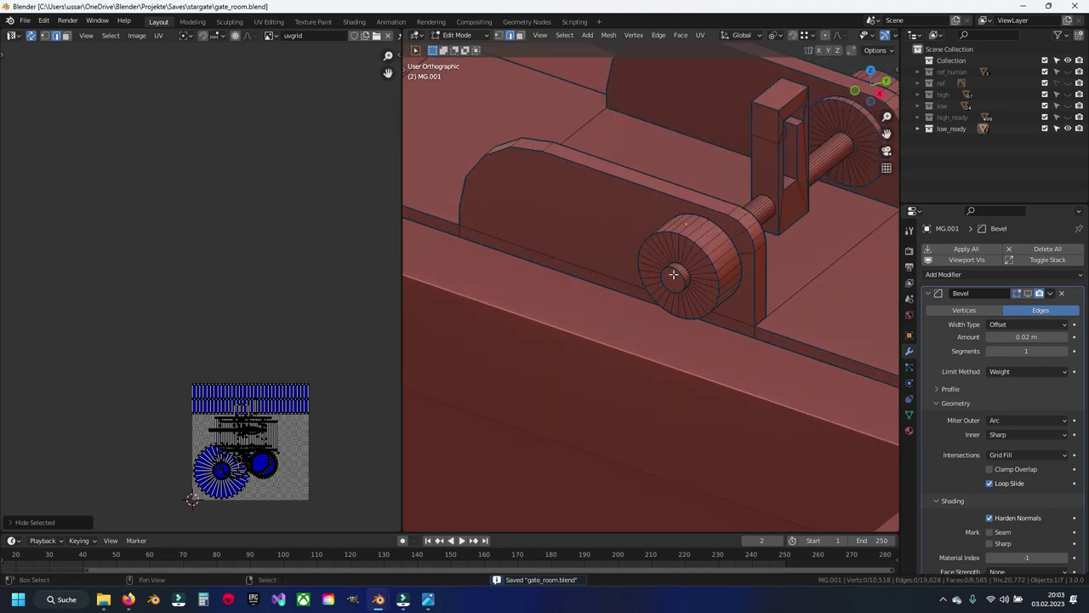
scroll(674, 274, "up", 2)
middle_click_drag(649, 348, 658, 314)
scroll(662, 316, "up", 3)
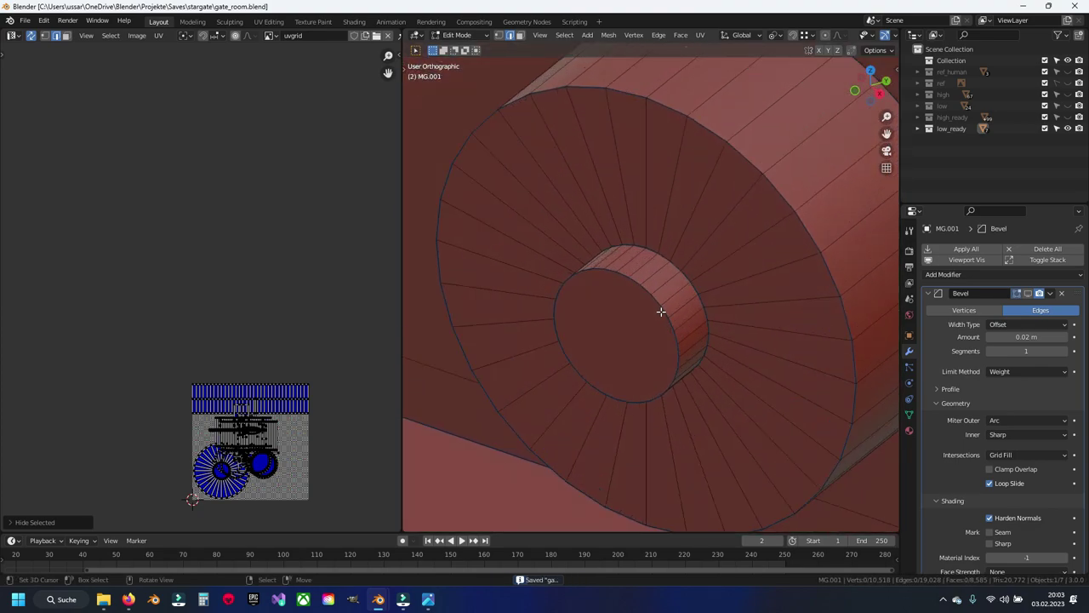
scroll(660, 312, "down", 1)
scroll(660, 312, "down", 3)
scroll(660, 311, "down", 2)
scroll(660, 309, "down", 2)
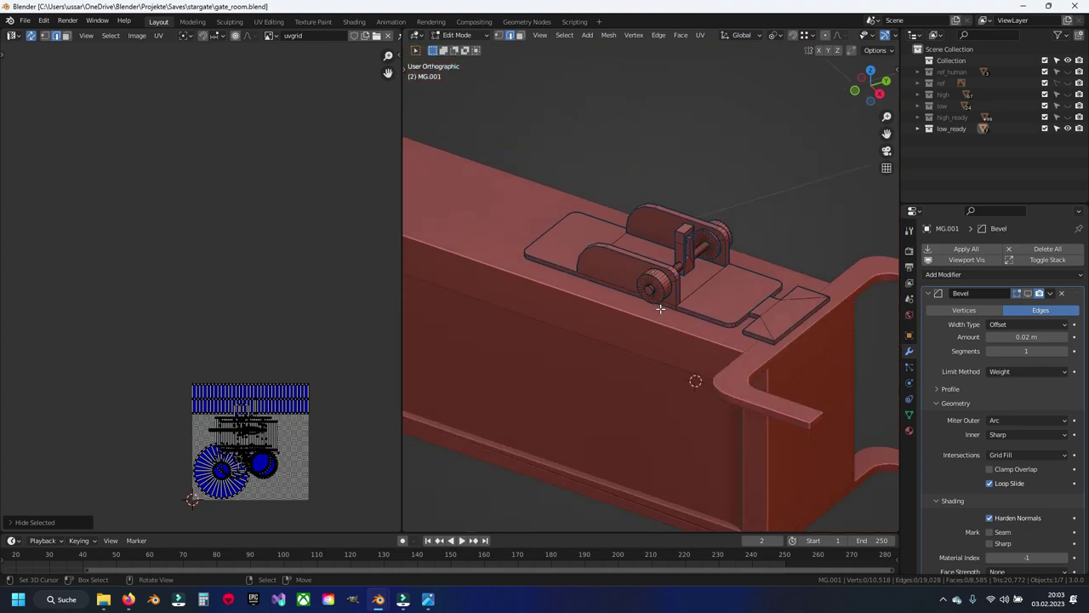
scroll(660, 309, "up", 2)
scroll(576, 335, "up", 3)
key("ctrl+s")
Select the small plate's front, top and left edges plus further edges in wireframe.
left_click(618, 356)
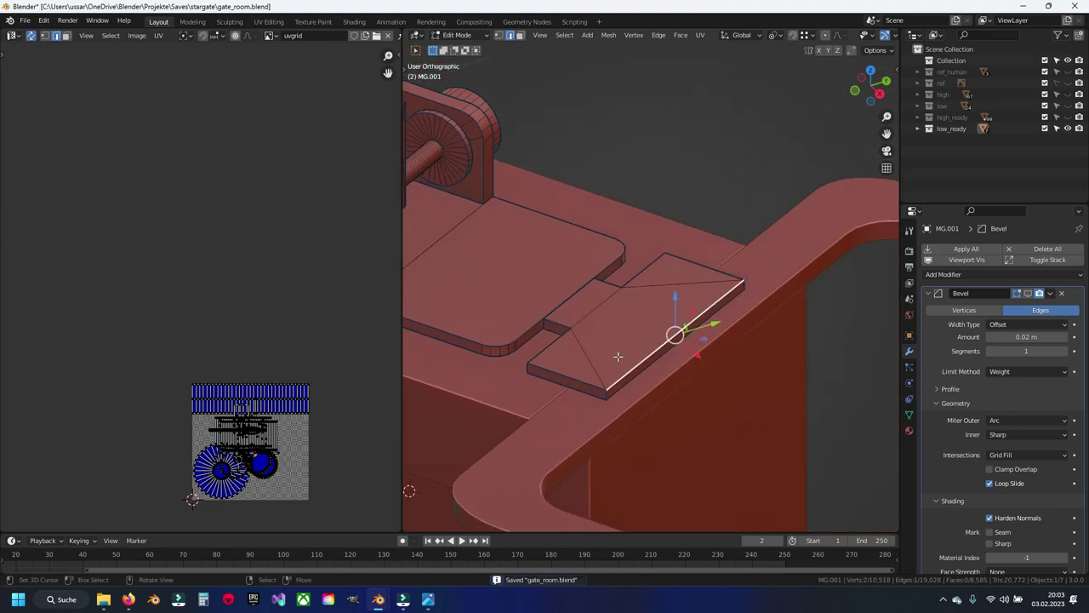
key("KP_Decimal")
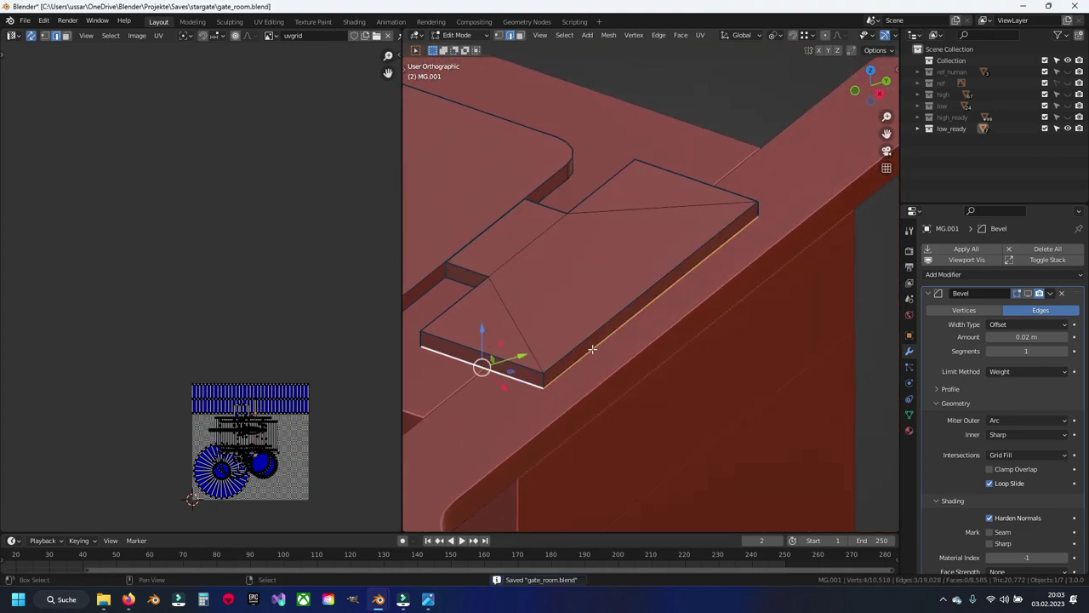
left_click(478, 357, "alt")
left_click(454, 307, "shift")
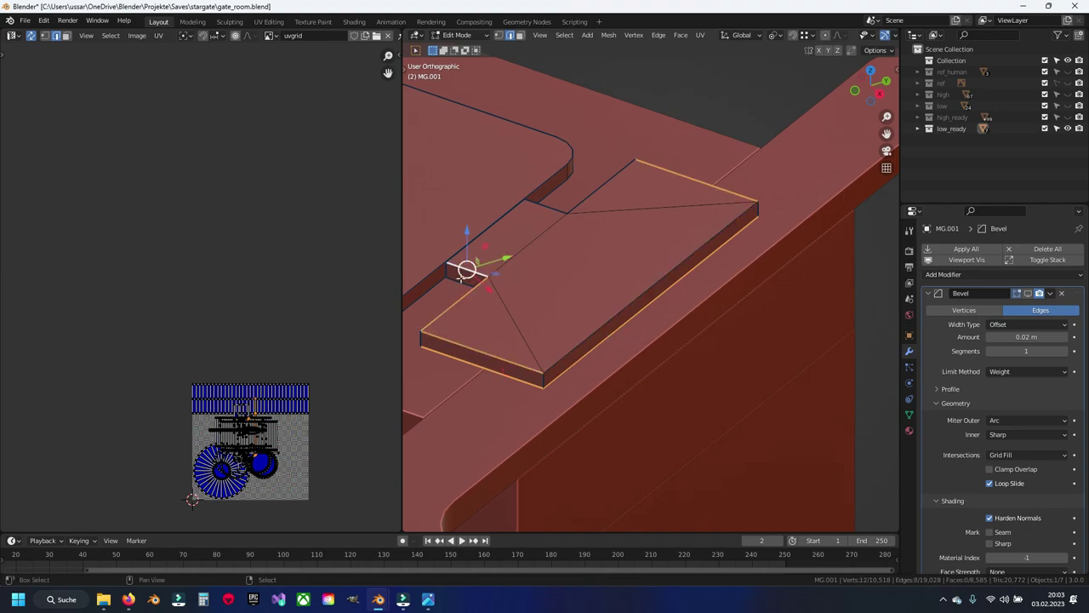
key("shift+z")
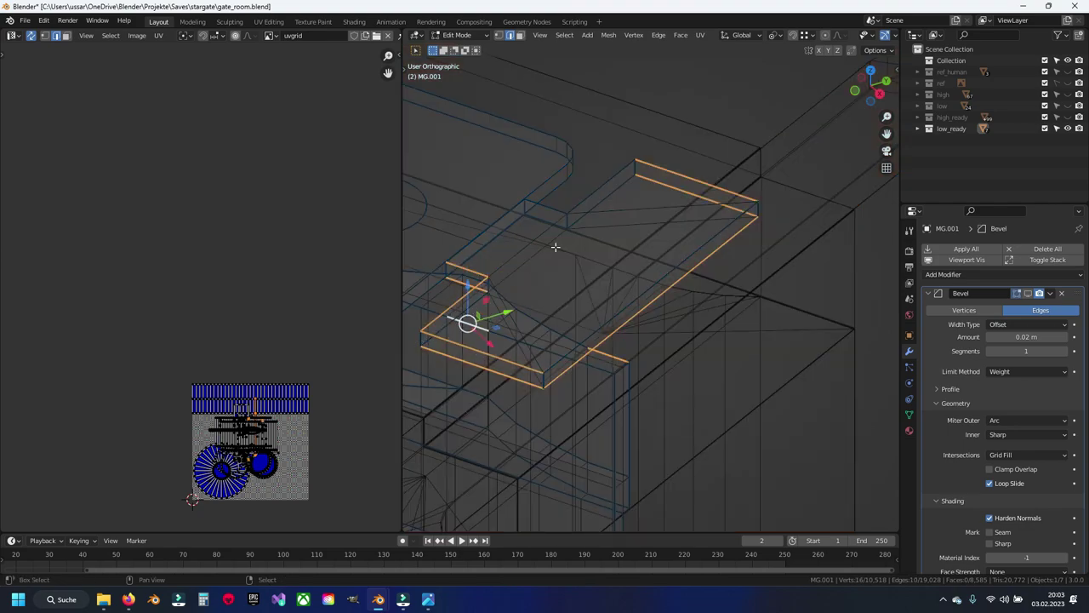
mouse_move(554, 244)
middle_mouse_down()
mouse_move(581, 383)
mouse_move(505, 367)
middle_mouse_up()
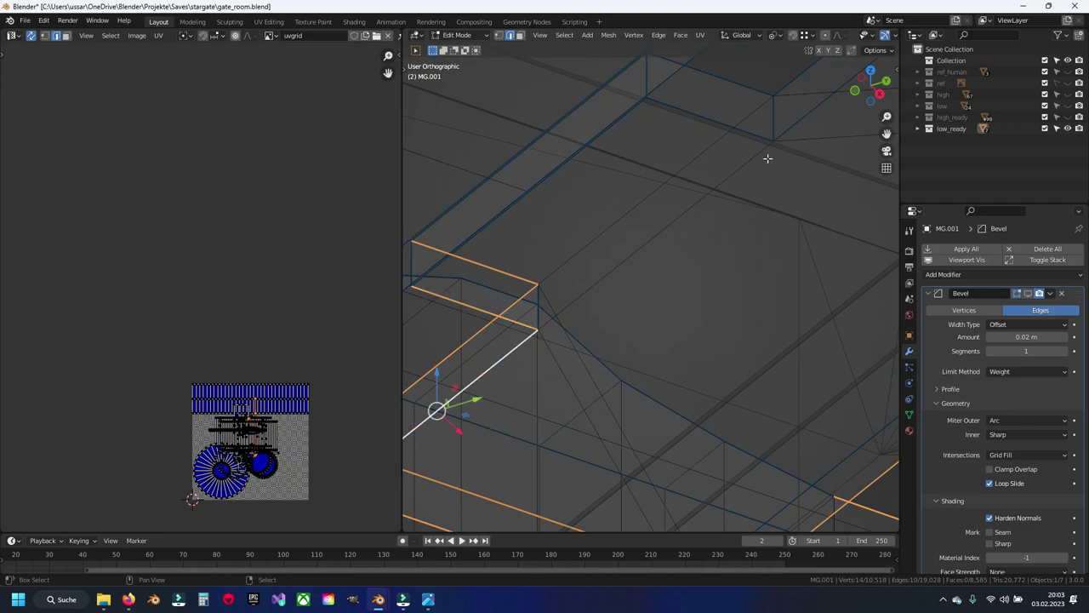
middle_click_drag(768, 158, 684, 313, "shift")
left_click(761, 240, "shift")
left_click(753, 214, "shift")
left_click(614, 242, "shift")
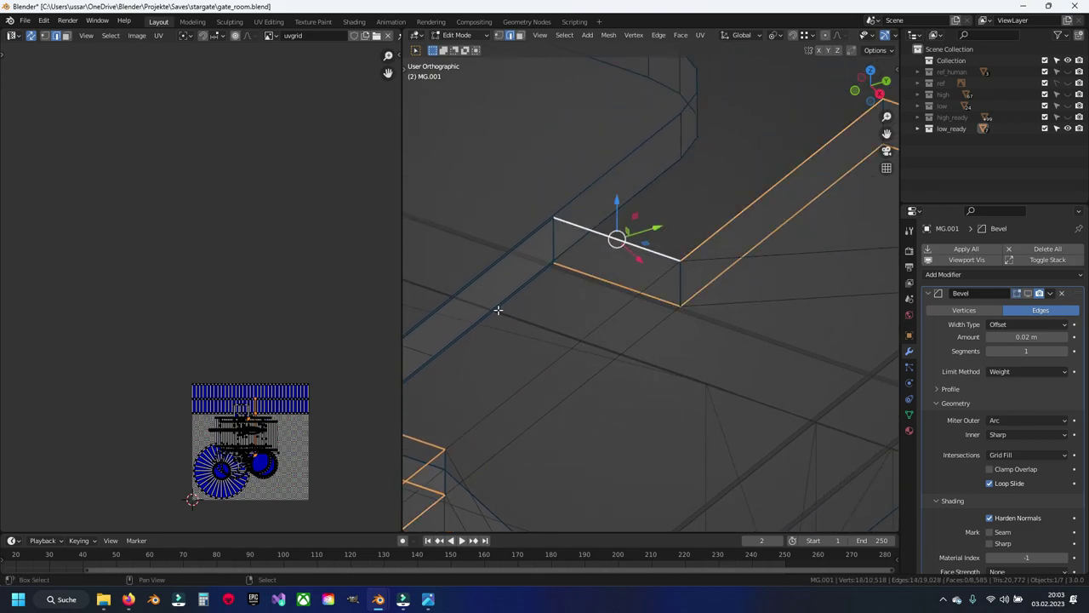
Add the plate's long diagonal and upper edges, dropping a short stray edge.
mouse_move(499, 309)
middle_mouse_down()
mouse_move(612, 275)
mouse_move(638, 320)
middle_mouse_up()
scroll(638, 320, "up", 6)
left_click(525, 403, "shift")
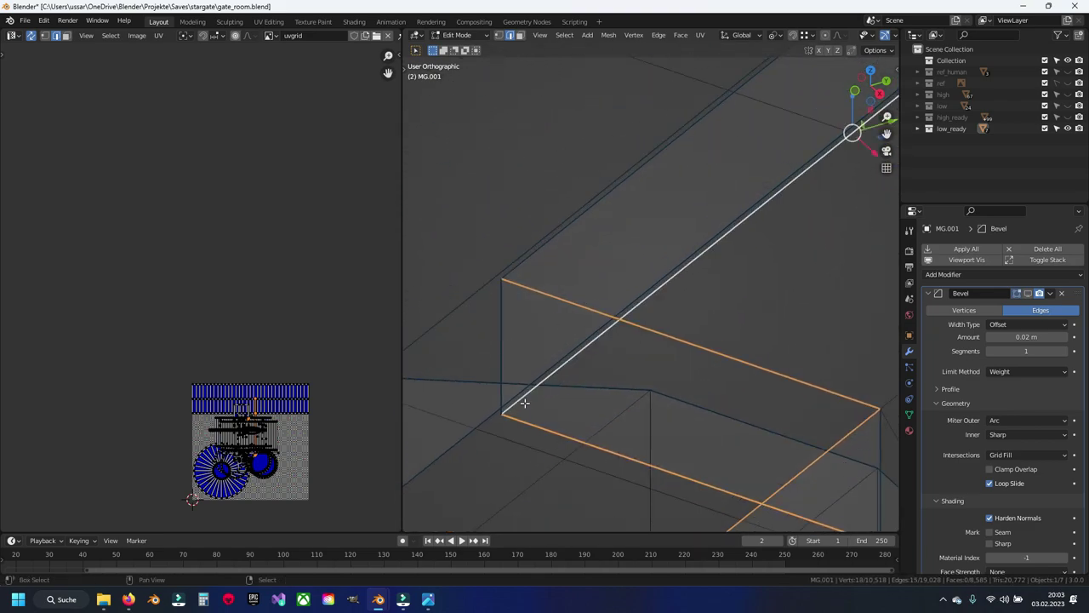
left_click(528, 270, "shift")
scroll(499, 358, "down", 4)
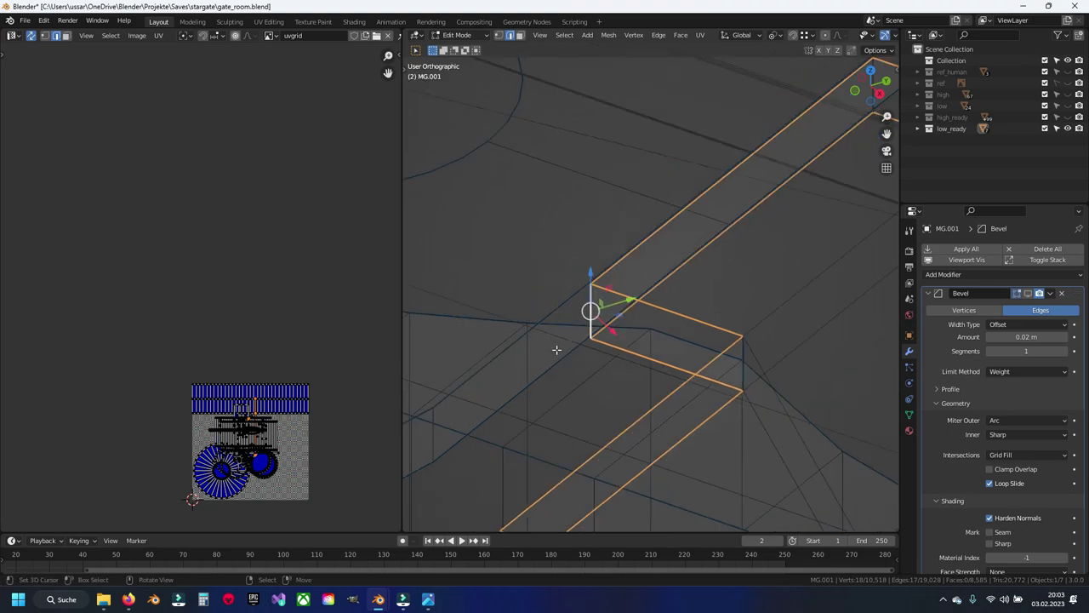
scroll(499, 359, "down", 3)
key("ctrl+e")
left_click(637, 293)
left_click(680, 398, "shift")
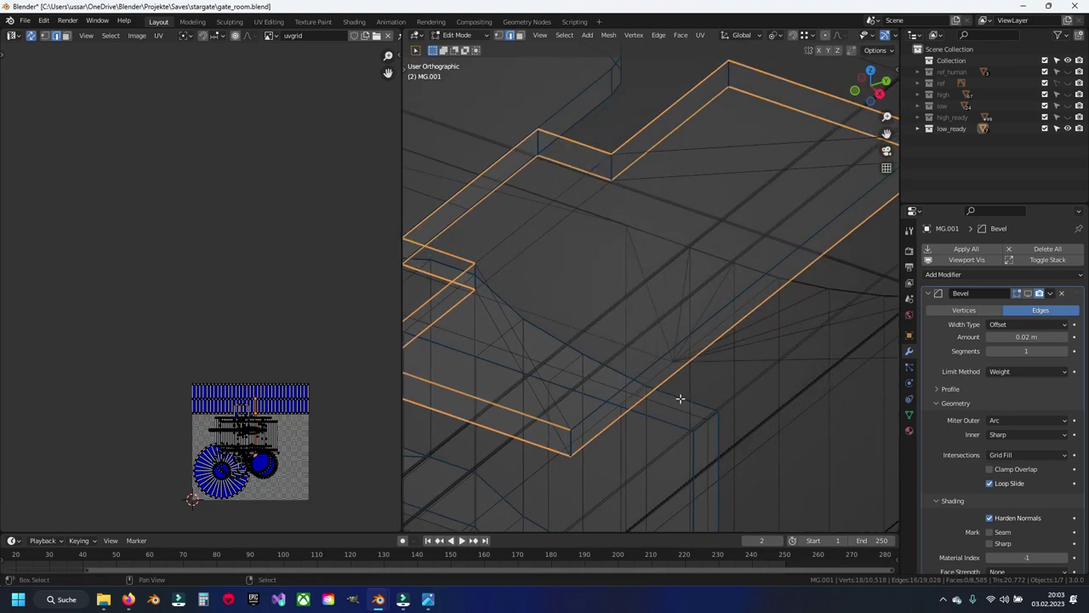
key("shift+z")
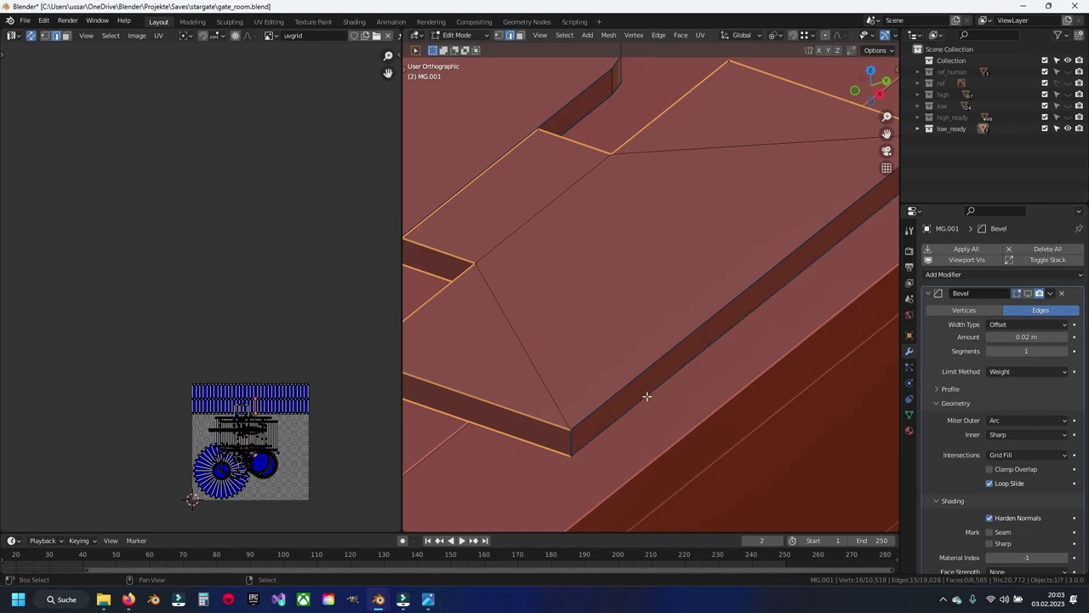
Mark the selected plate edges as seams and hide the plate.
key("ctrl+e")
left_click(704, 381)
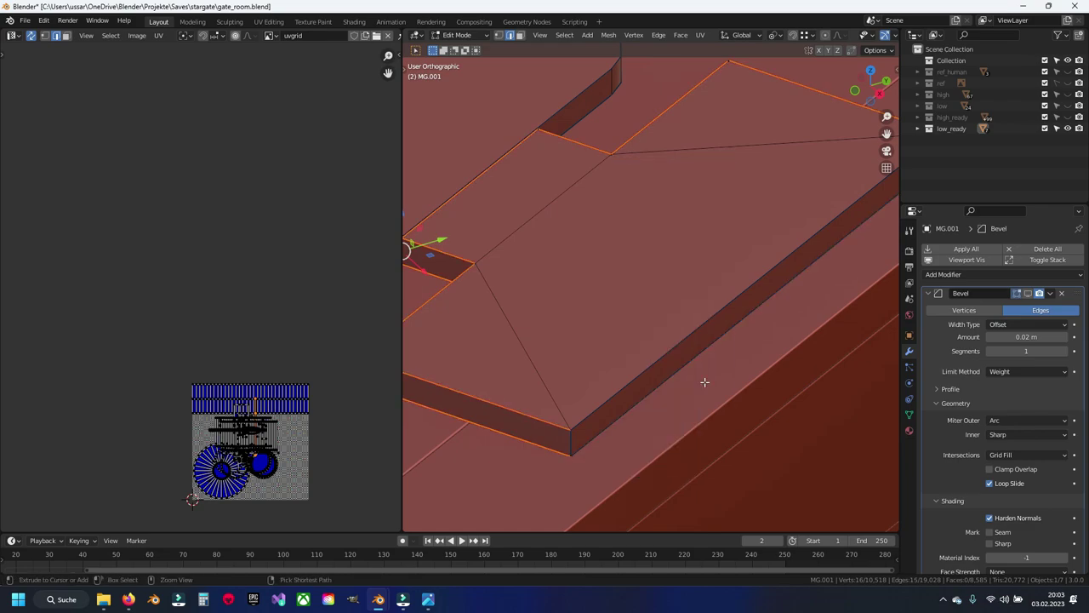
key("ctrl+e")
left_click(705, 375)
key("h")
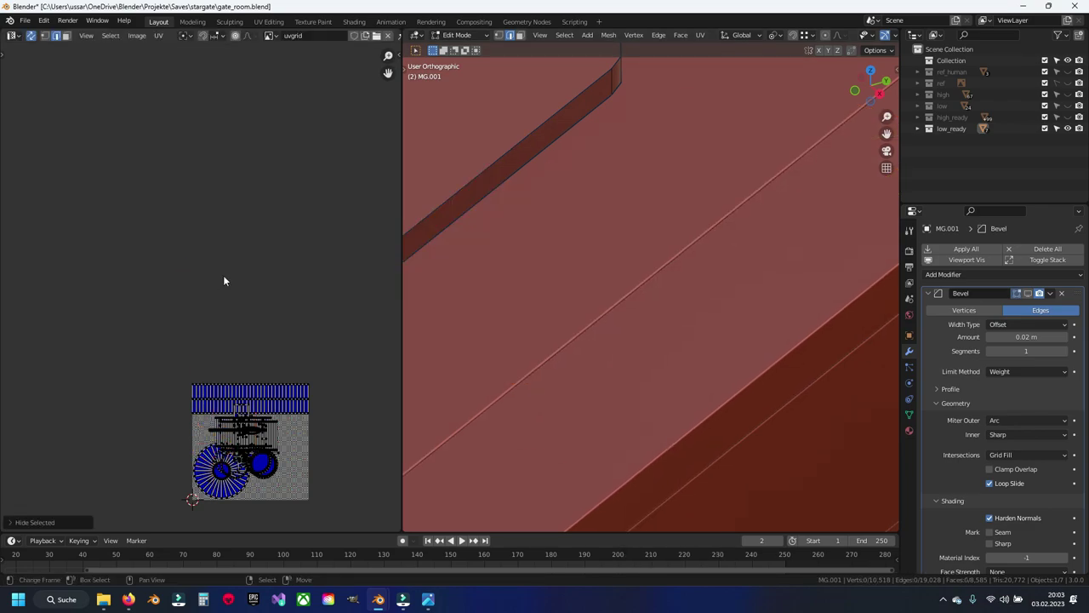
scroll(627, 275, "down", 5)
middle_click_drag(627, 275, 681, 270)
scroll(672, 332, "up", 5)
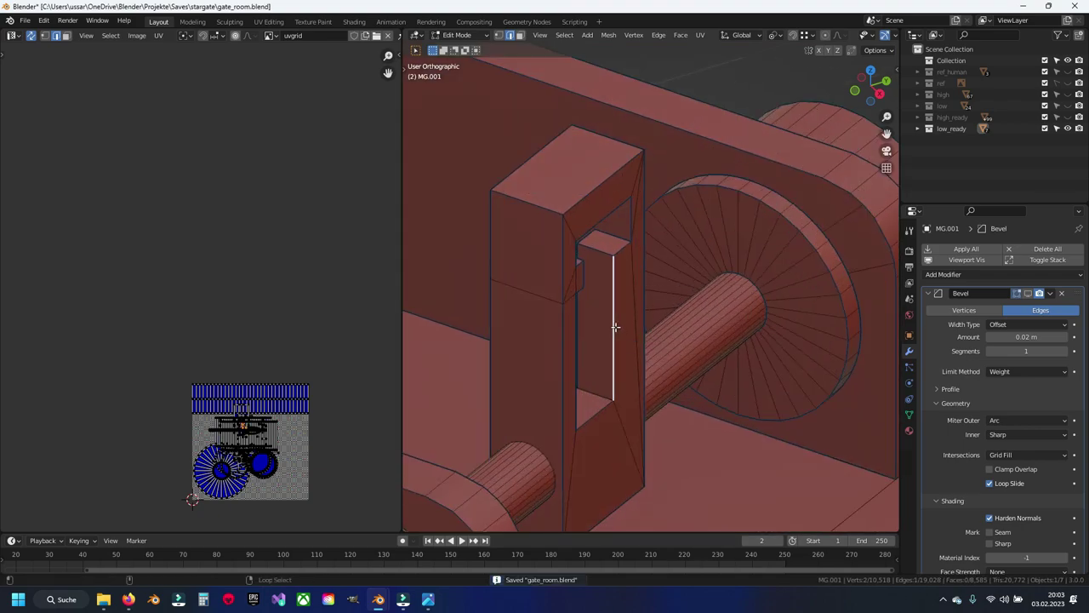
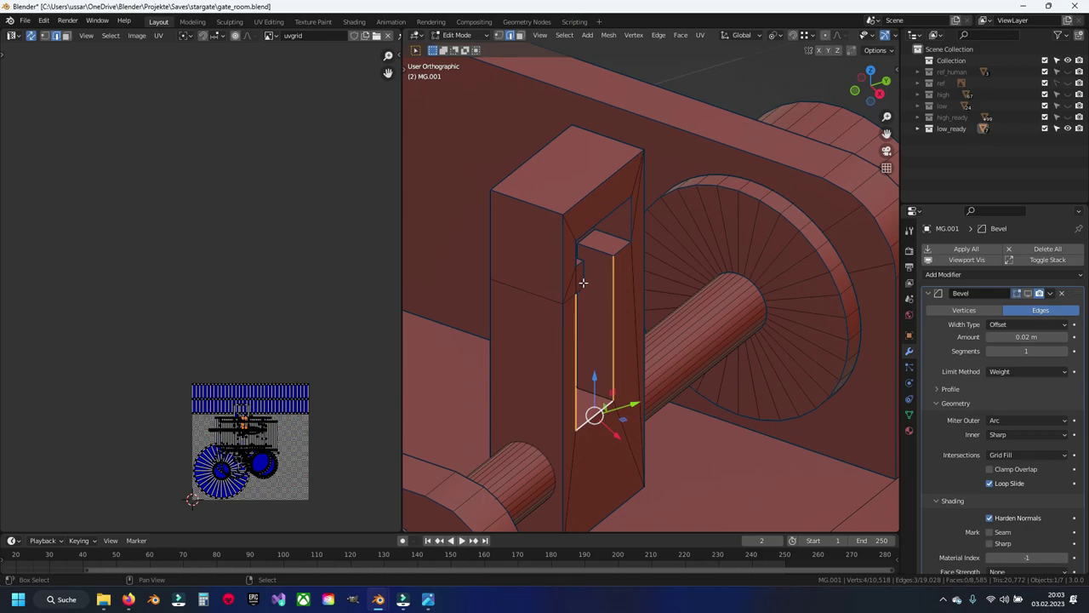
Select the bracket opening's inner edge loop and the pillar's top edge.
scroll(655, 298, "up", 3)
scroll(649, 275, "up", 3)
middle_click_drag(649, 274, 661, 365, "shift")
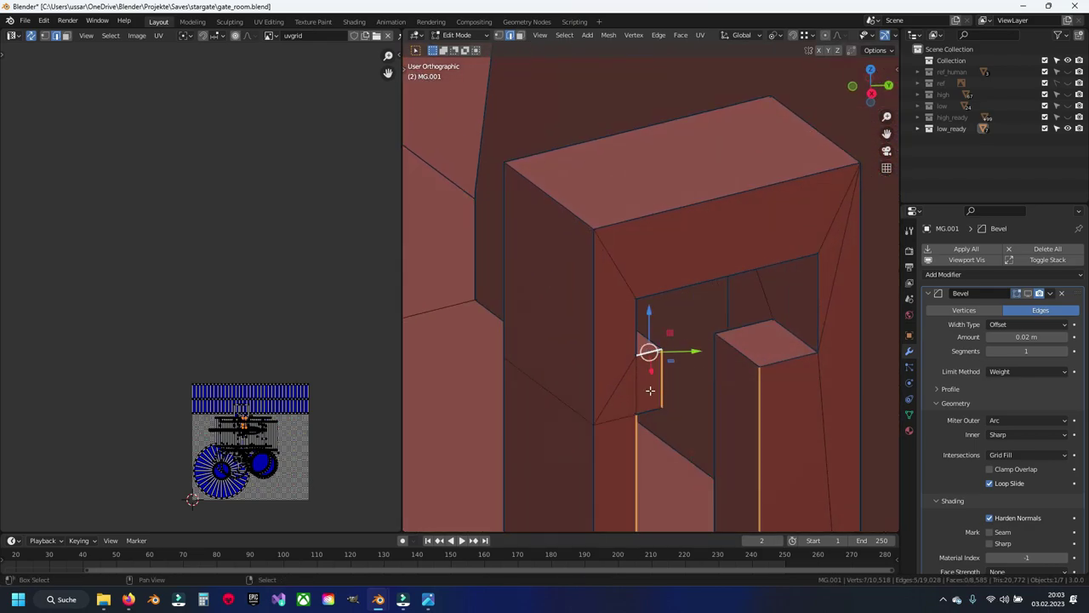
left_click(629, 326, "alt+shift")
scroll(776, 358, "down", 5)
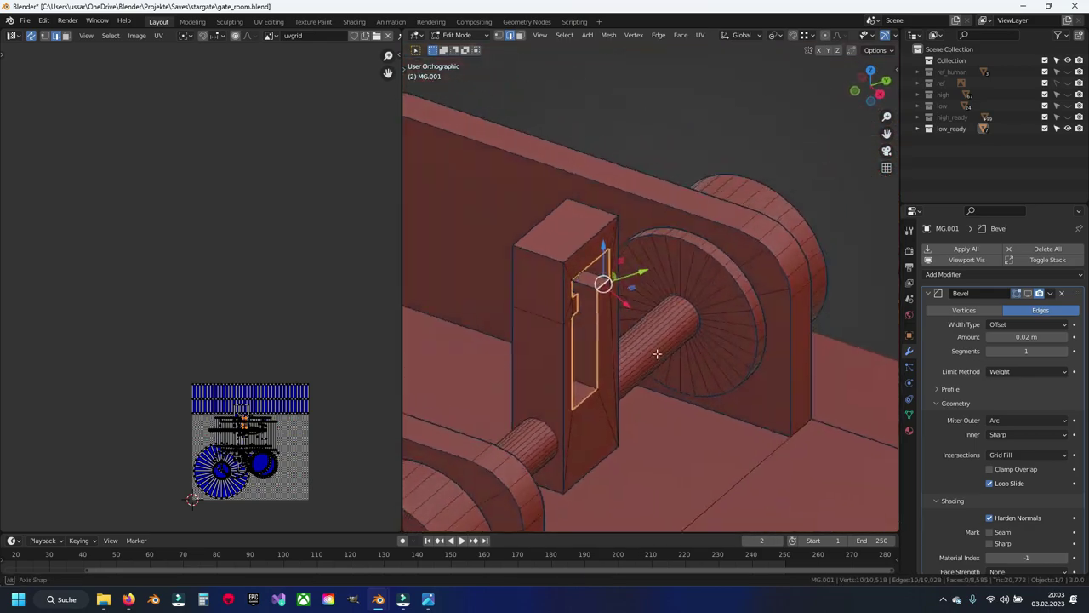
scroll(655, 340, "up", 5)
middle_click_drag(655, 341, 681, 281)
left_click(651, 248)
Add the opening's side and bottom edges and mark the selection as seams.
middle_click_drag(651, 384, 724, 335)
left_click(723, 336, "shift")
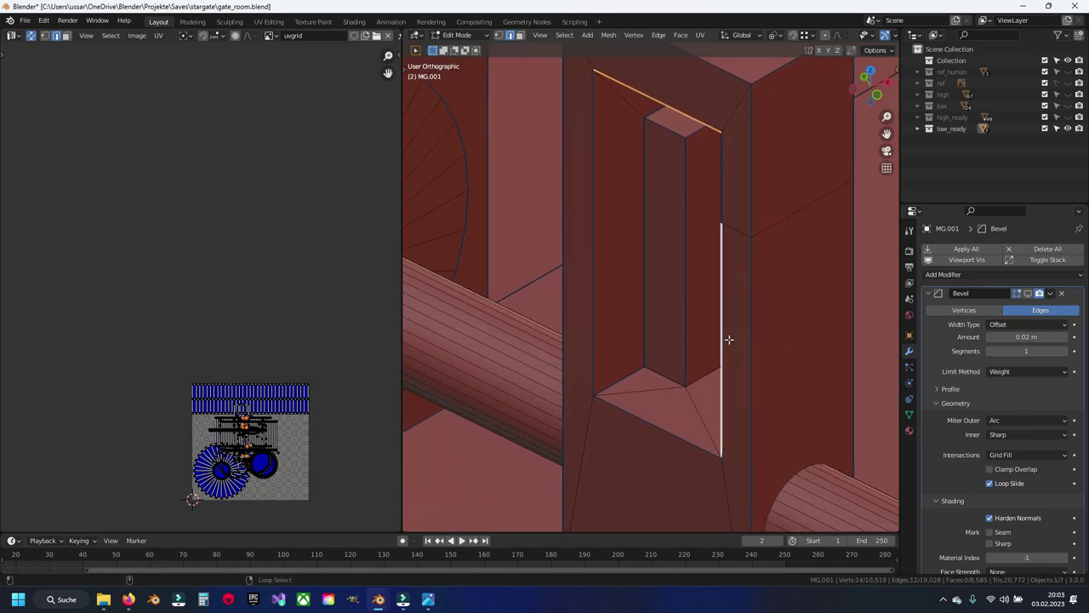
left_click(647, 447, "shift")
left_click(591, 238, "shift")
middle_click_drag(684, 180, 685, 297, "shift")
key("ctrl+e")
left_click(685, 301)
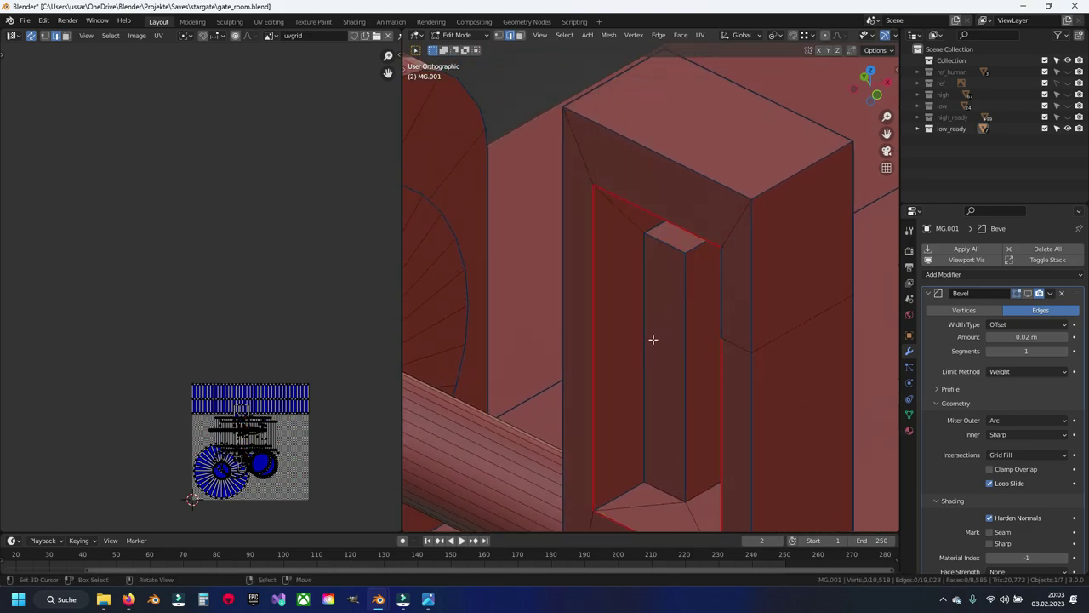
Add the pillar's bottom and top edges, then unwrap the whole bracket.
left_click(662, 492, "shift")
mouse_move(663, 492)
middle_mouse_down()
mouse_move(673, 343)
mouse_move(659, 241)
middle_mouse_up()
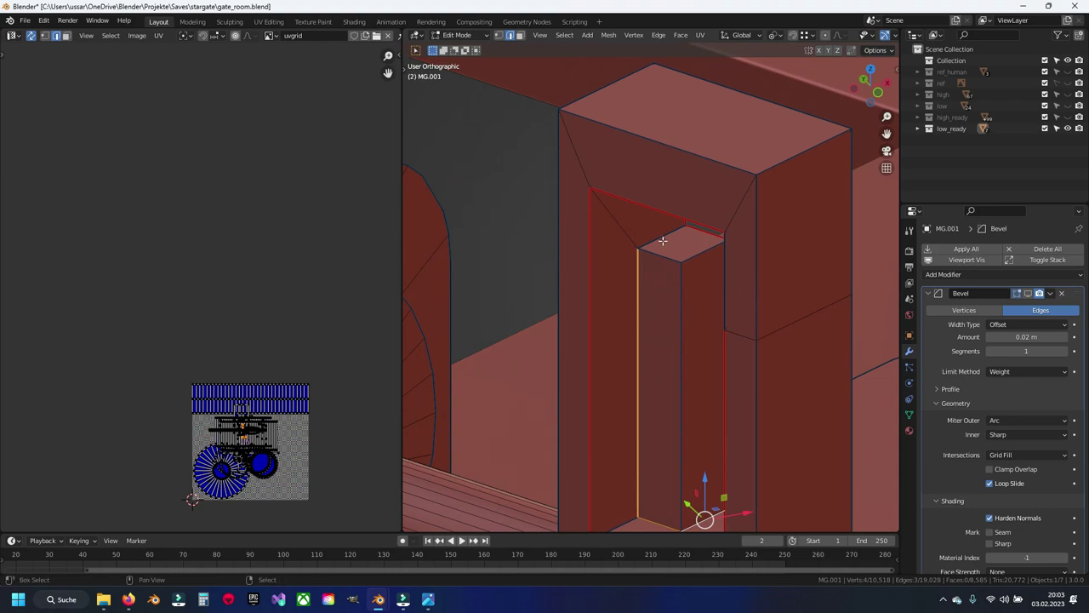
left_click(662, 238, "shift")
middle_click_drag(824, 298, 716, 396)
key("a")
key("u")
left_click(716, 389)
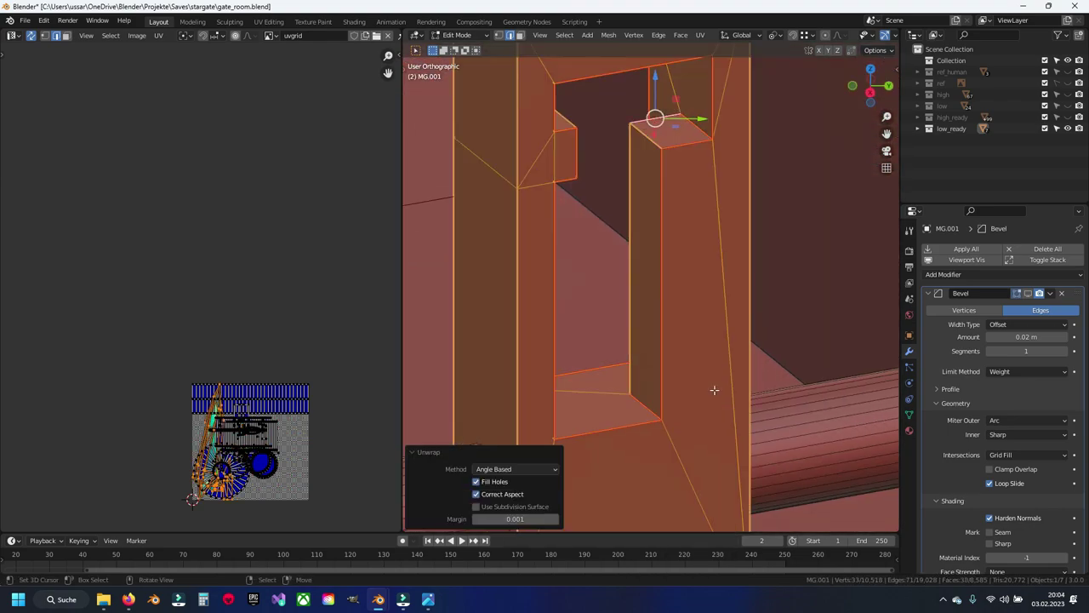
Clear the pillar's front and top face selection so the unwrapped pillar faces end up hidden.
scroll(273, 345, "up", 3)
scroll(256, 383, "up", 1)
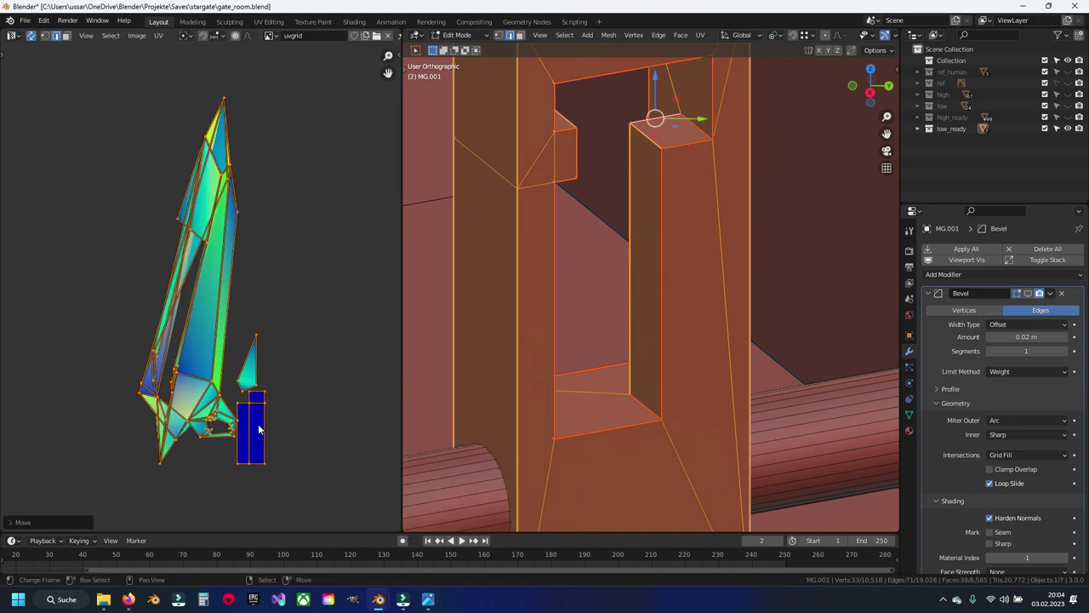
left_click(258, 431)
left_click(258, 432, "ctrl")
key("alt+a")
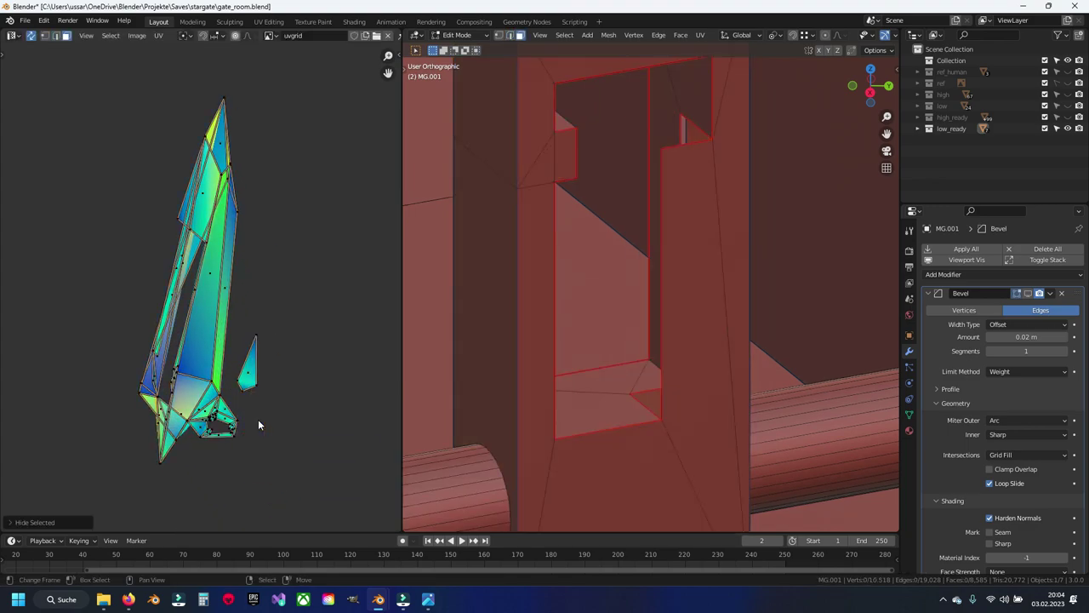
Select the small block's linked geometry with Ctrl+L and unwrap it.
mouse_move(615, 298)
middle_mouse_down()
mouse_move(554, 203)
mouse_move(636, 249)
mouse_move(667, 252)
middle_mouse_up()
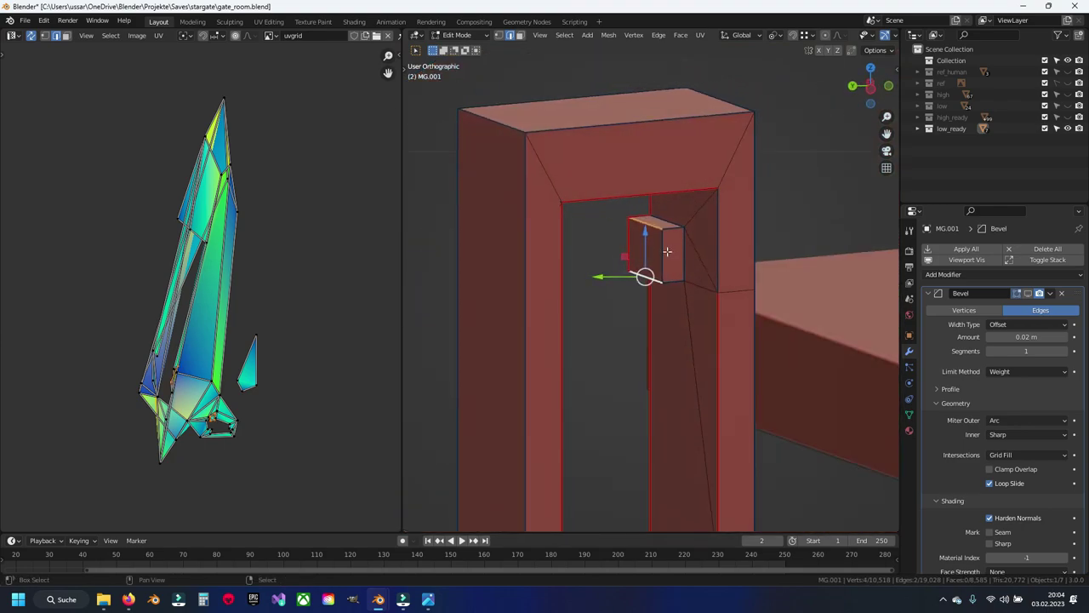
middle_click_drag(683, 314, 677, 294)
left_click(668, 284)
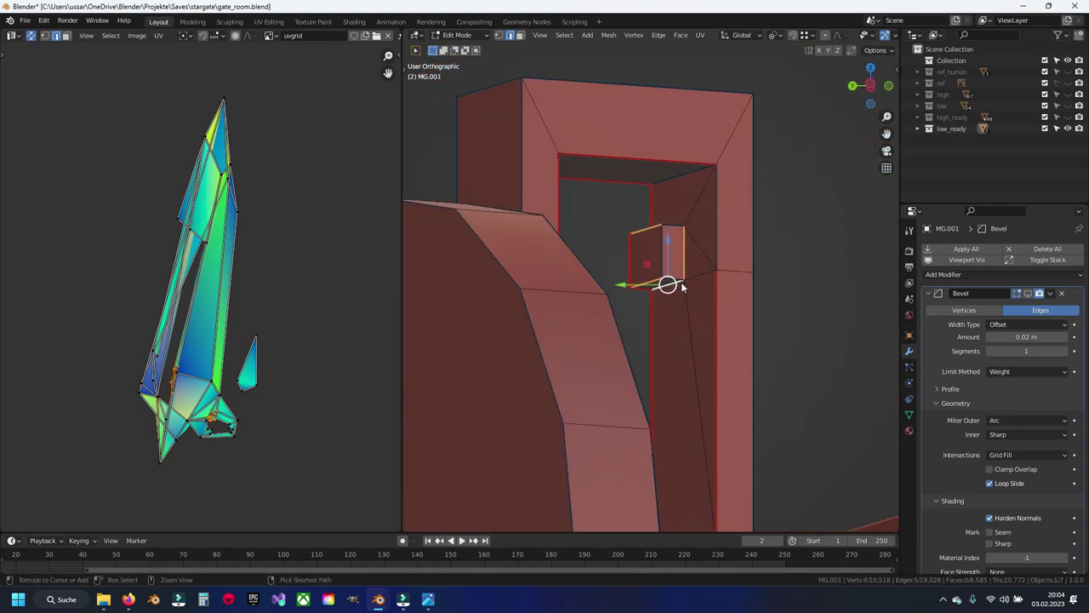
key("ctrl+l")
key("u")
left_click(679, 284)
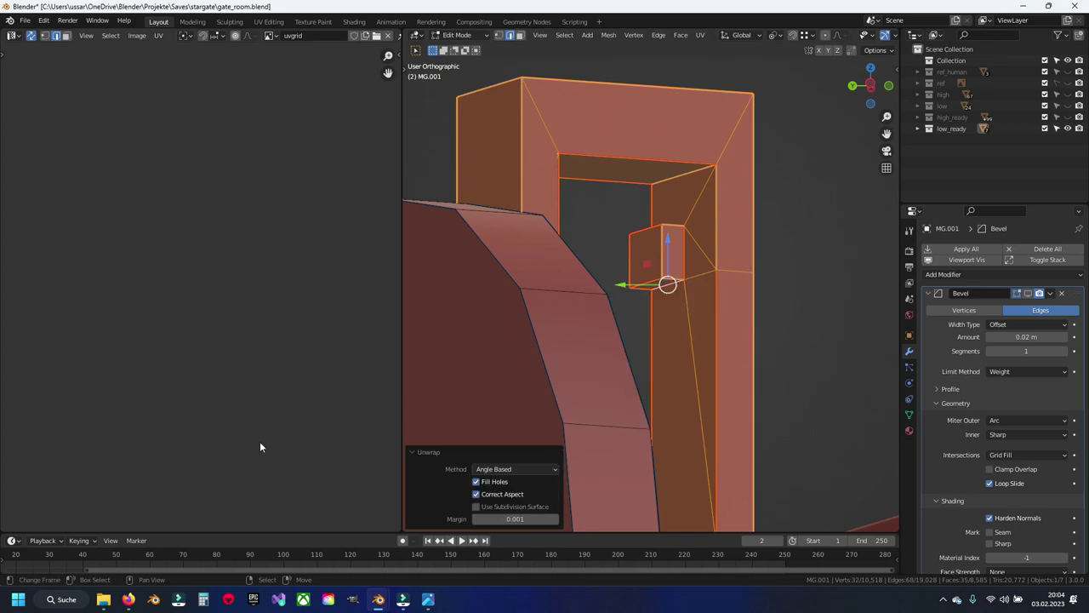
Deselect the small block and save gate_room.blend.
left_click(237, 382)
key("ctrl+l")
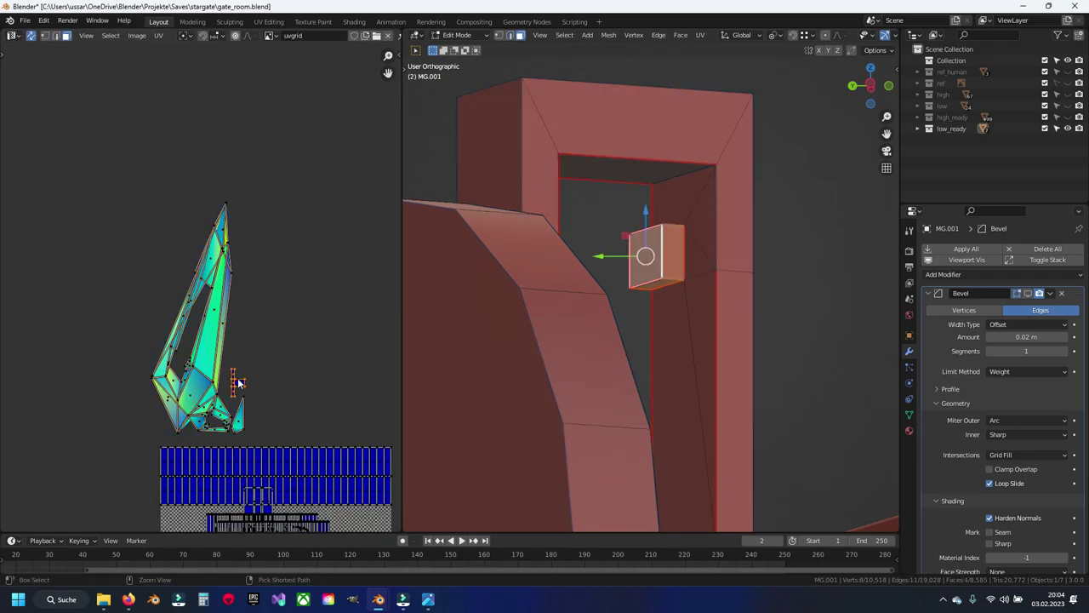
key("alt+a")
key("ctrl+s")
Mark the frame's inner top edge as a seam.
scroll(763, 315, "down", 3)
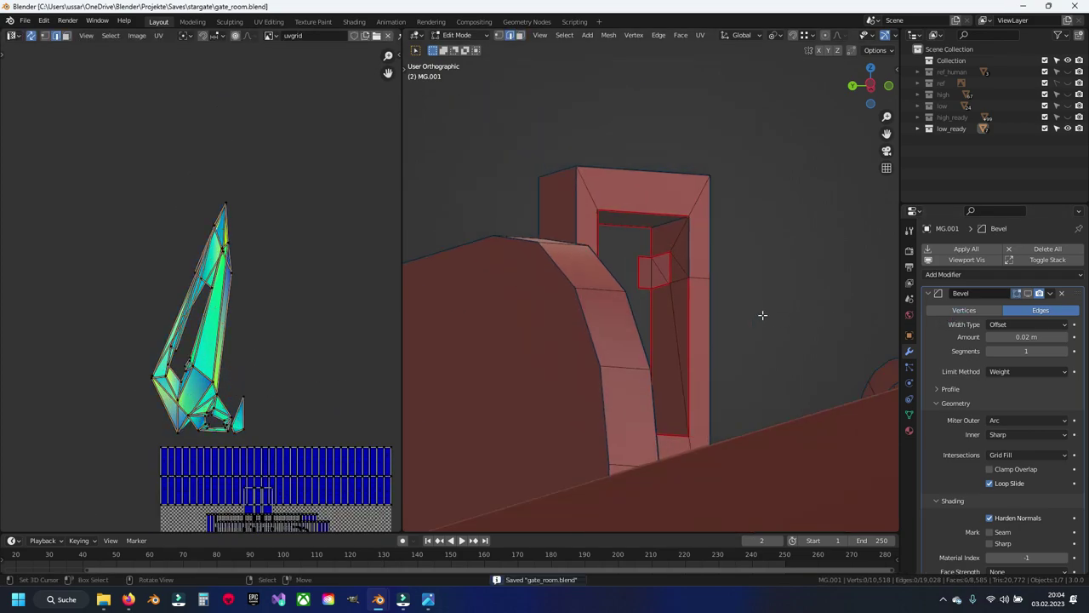
left_click(710, 226)
key("ctrl+e")
left_click(692, 261)
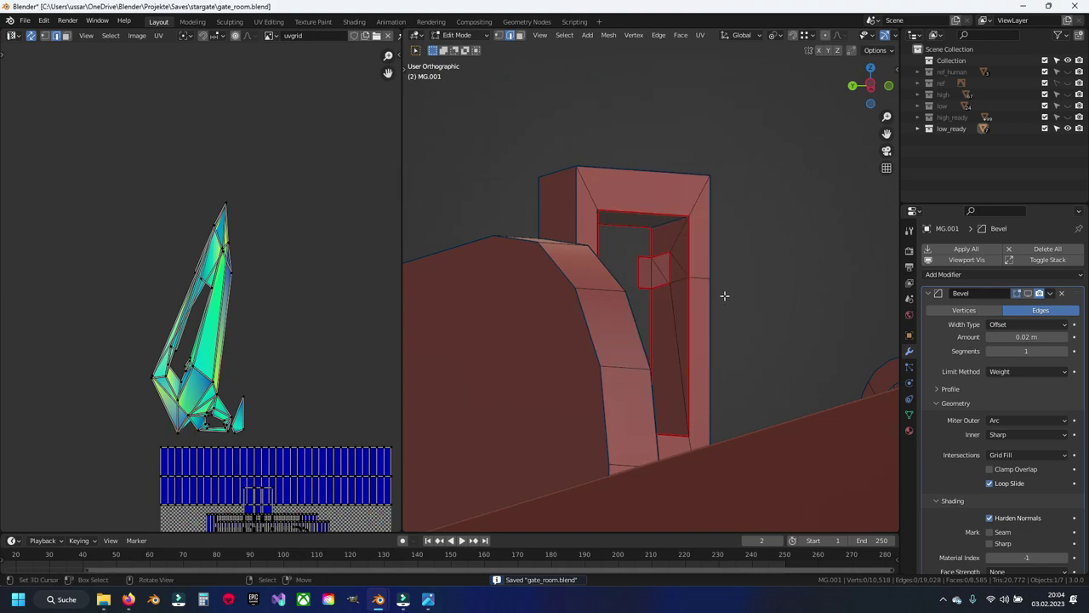
middle_click_drag(725, 295, 722, 372)
Select the whole frame mesh with Ctrl+L and unwrap it.
left_click(670, 409)
key("ctrl+l")
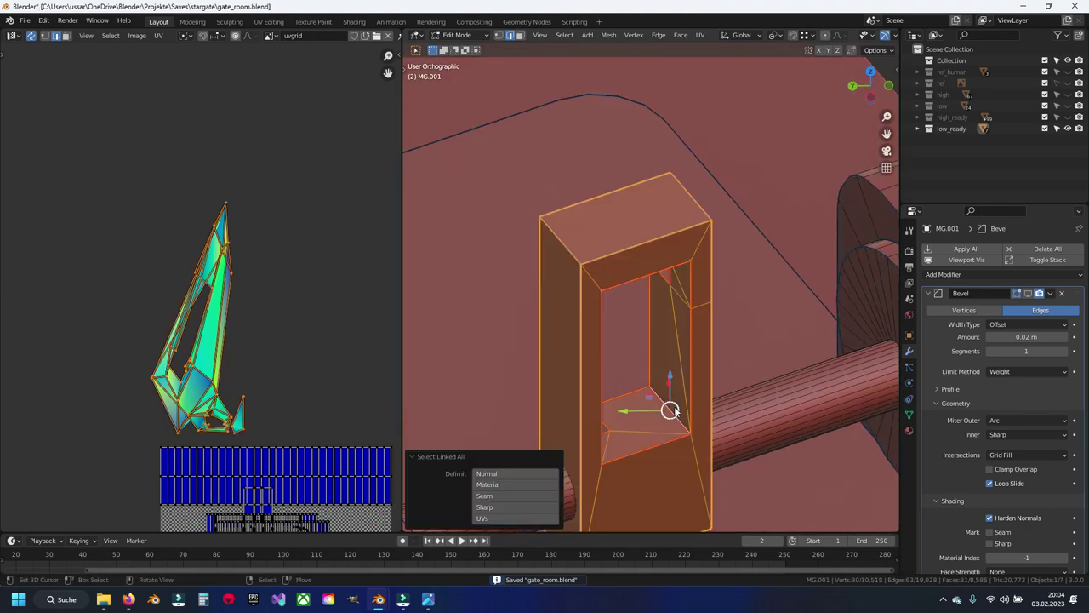
key("u")
left_click(670, 409)
key("Escape")
key("u")
left_click(669, 409)
key("Return")
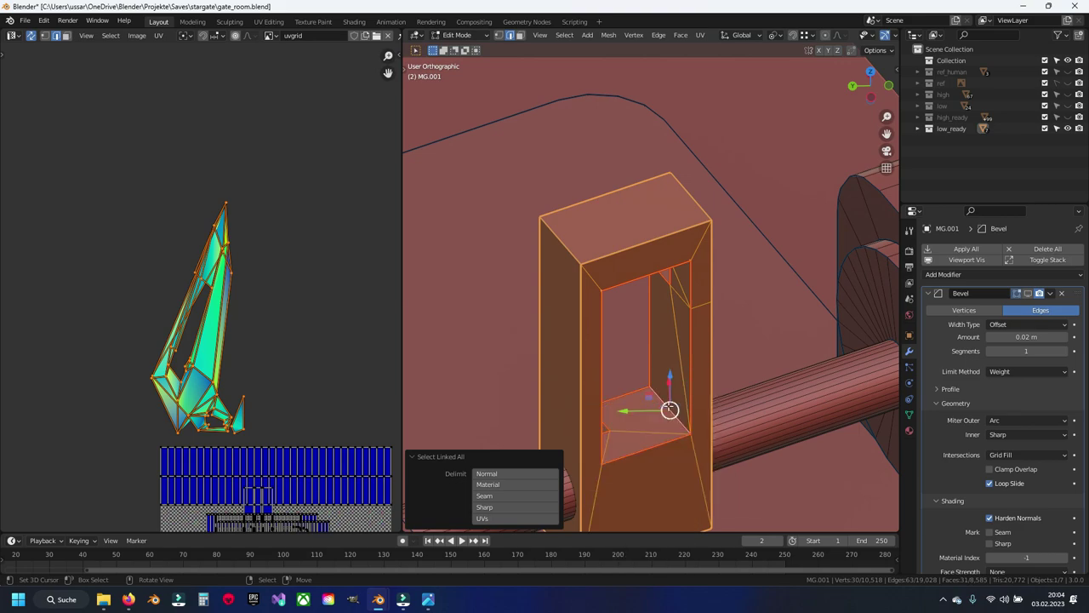
key("u")
left_click(673, 390)
Try moving the frame's UV islands, undo it, and clear the selection.
key("g")
left_click(268, 253)
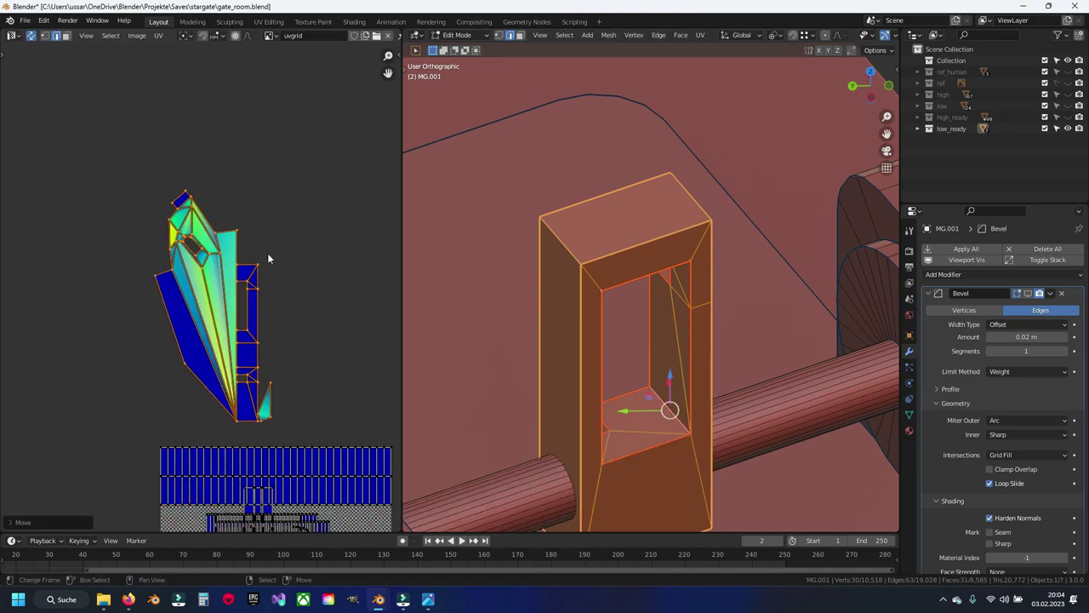
key("ctrl+z")
key("ctrl+z")
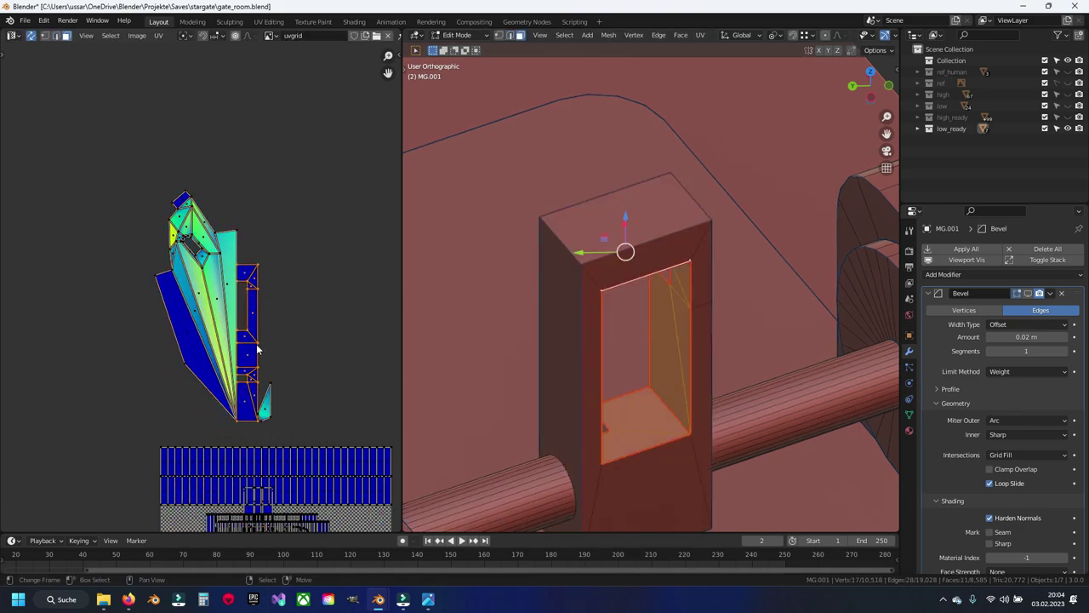
key("alt+a")
middle_click_drag(627, 384, 756, 407)
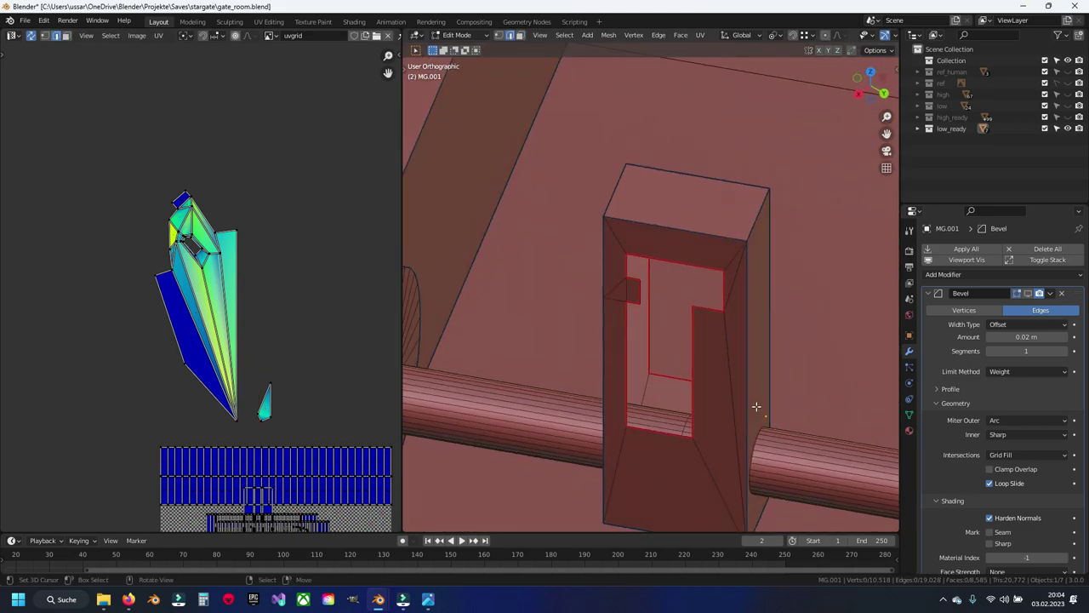
Pick the frame's vertical and top corner edges as a seam path.
left_click(602, 434, "ctrl")
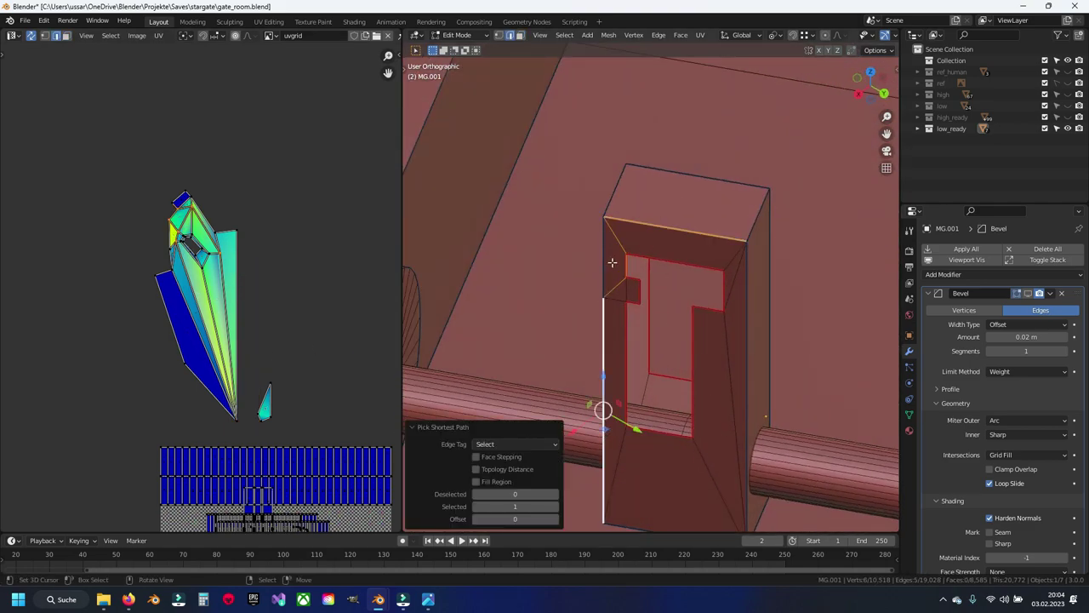
left_click(631, 223, "shift")
left_click(603, 332, "shift")
left_click(743, 378, "shift")
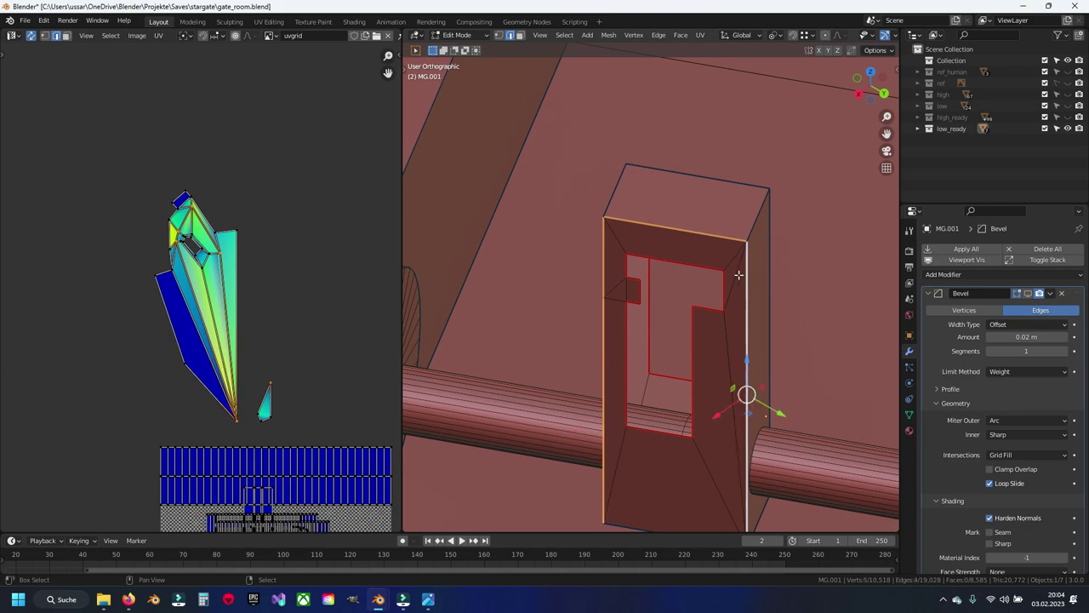
middle_click_drag(739, 275, 690, 309)
left_click(661, 357, "shift")
left_click(748, 166, "shift")
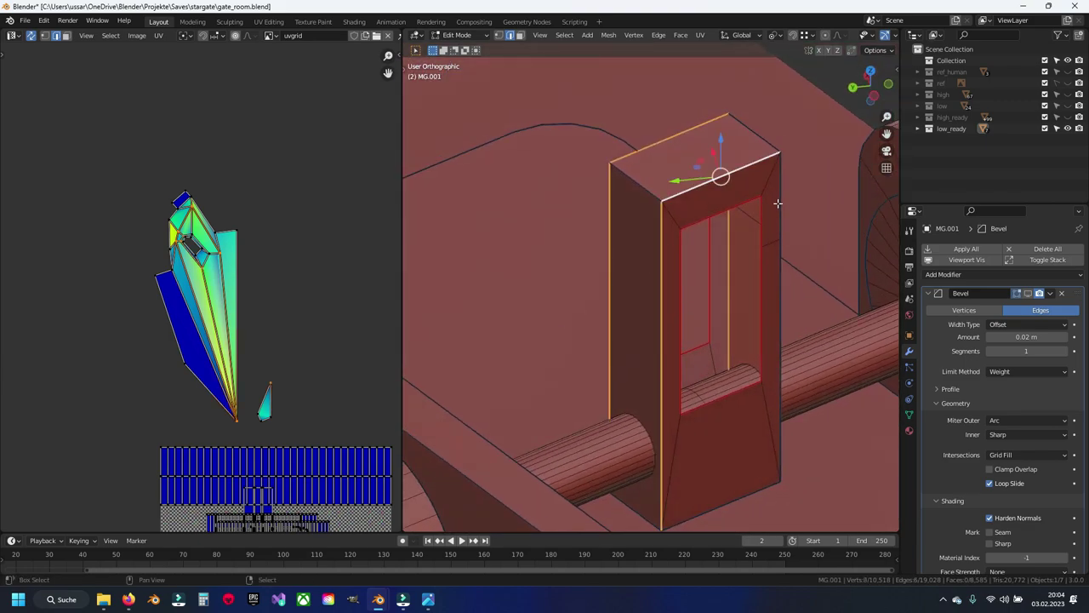
left_click(784, 313, "shift")
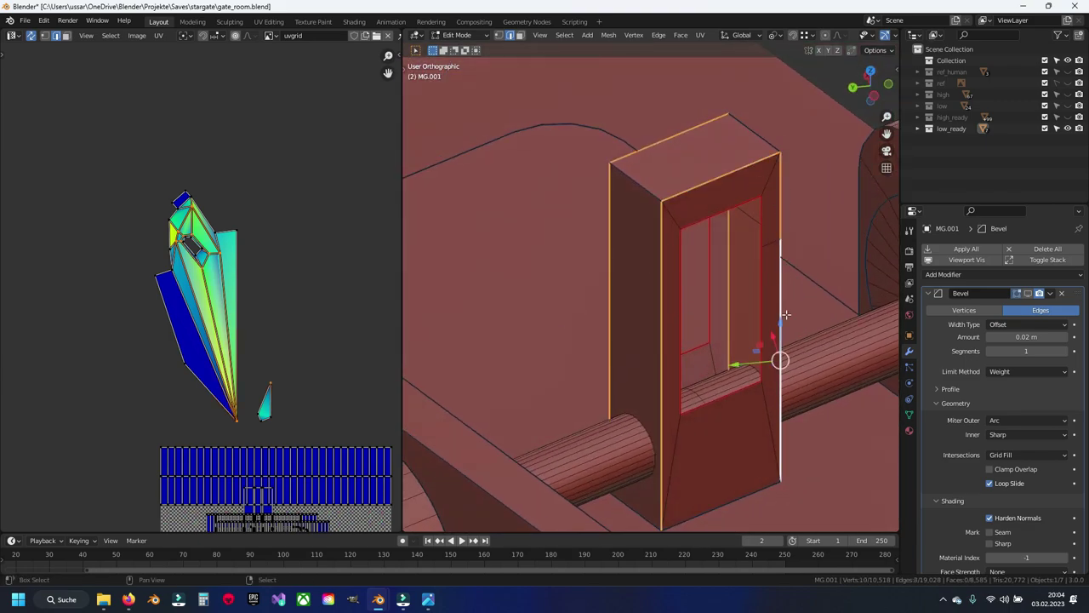
Mark the chosen corner edges as seams and unwrap the whole frame.
right_click(642, 304)
left_click(642, 305)
key("a")
key("u")
left_click(641, 305)
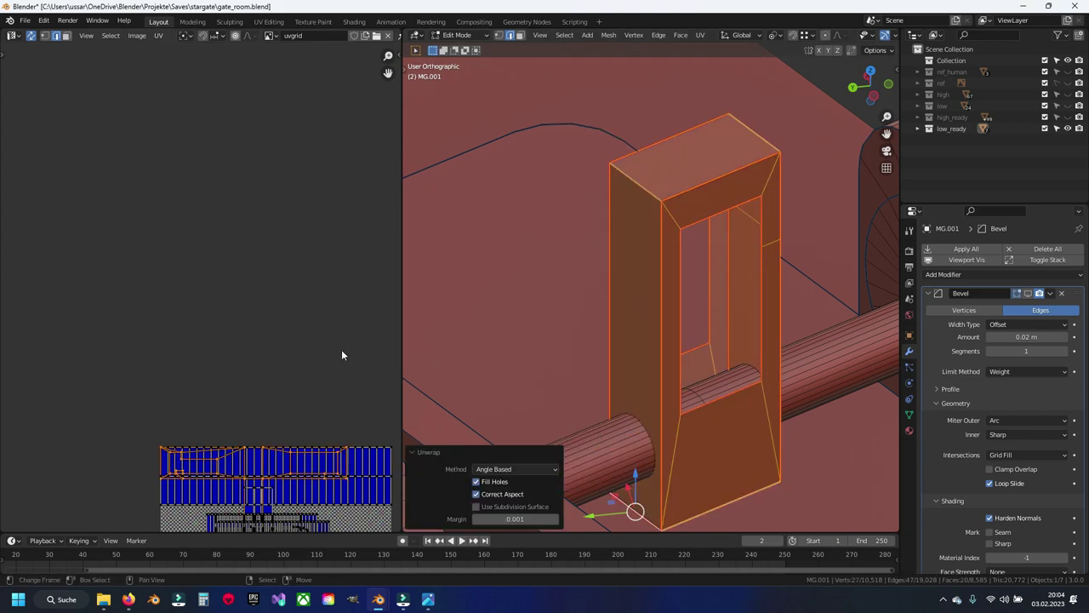
Move the frame's T-shaped UV island to the centre of the UV layout.
key("g")
left_click(229, 244)
left_click(326, 414)
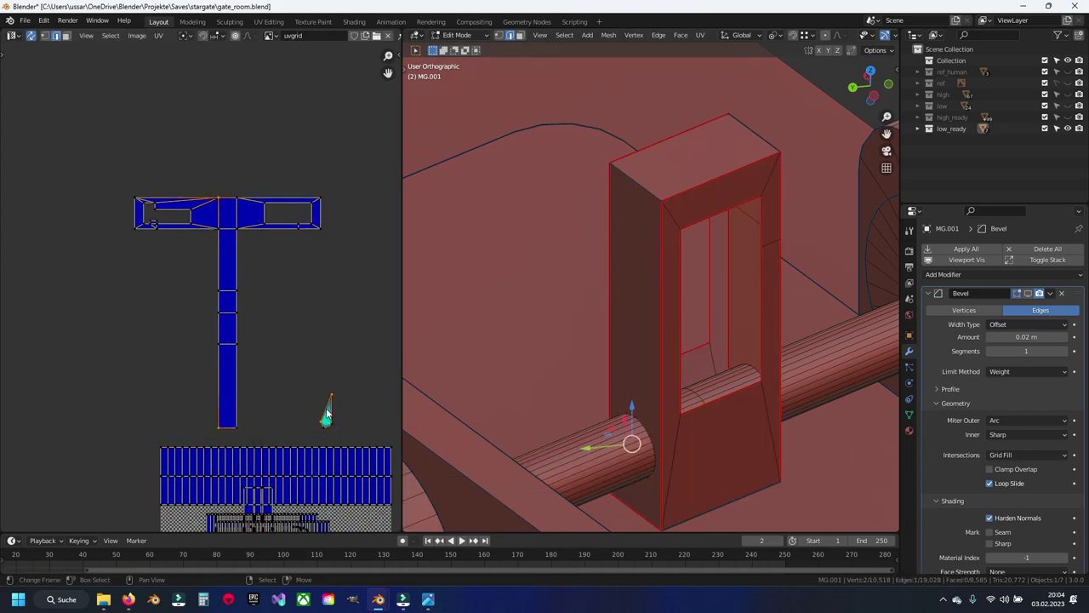
key("a")
left_click(326, 415)
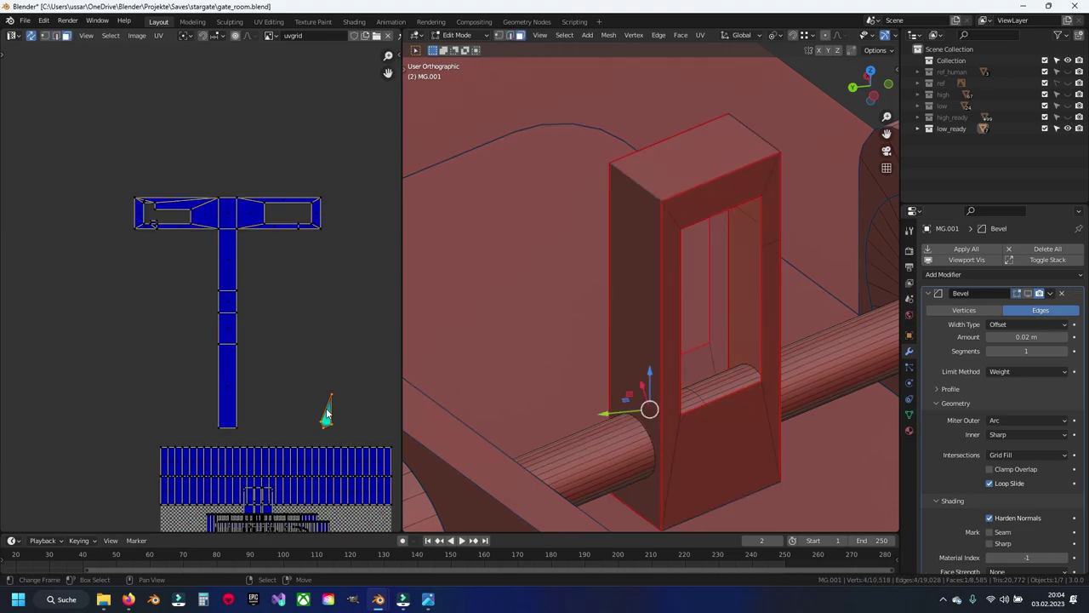
mouse_move(676, 363)
middle_mouse_down()
mouse_move(881, 366)
mouse_move(817, 379)
mouse_move(740, 372)
middle_mouse_up()
Delete a stray selected face from the frame.
key("x")
left_click(710, 326)
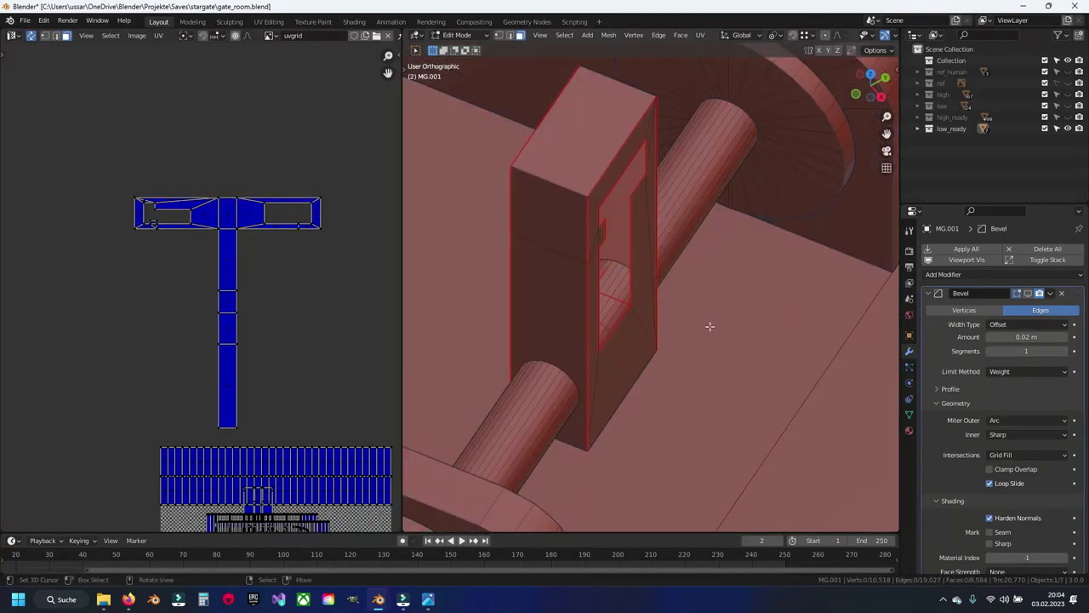
middle_click_drag(596, 362, 673, 355)
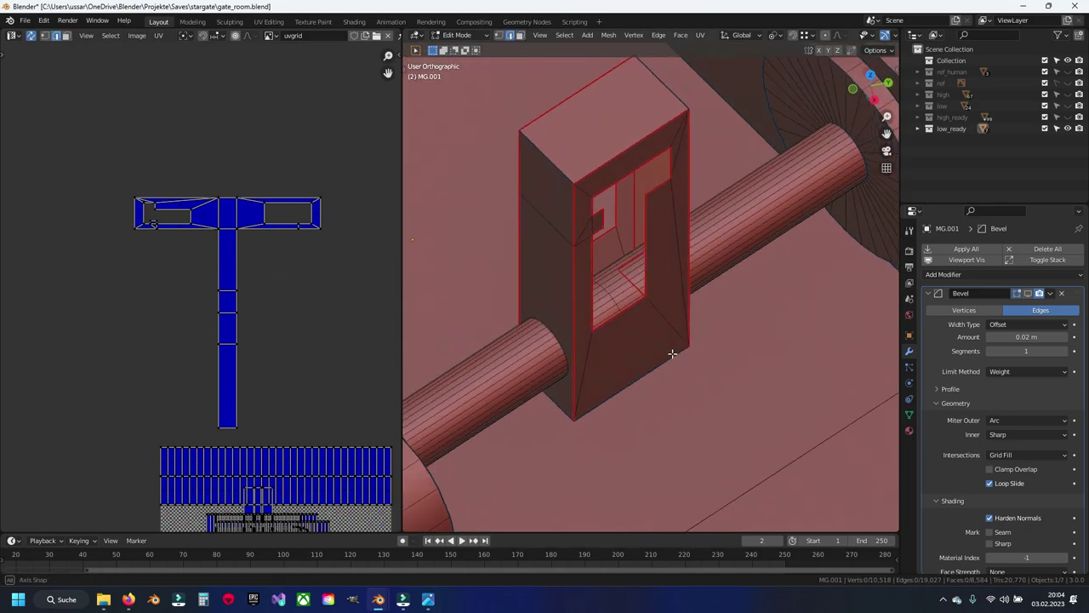
scroll(641, 315, "up", 4)
scroll(611, 287, "up", 3)
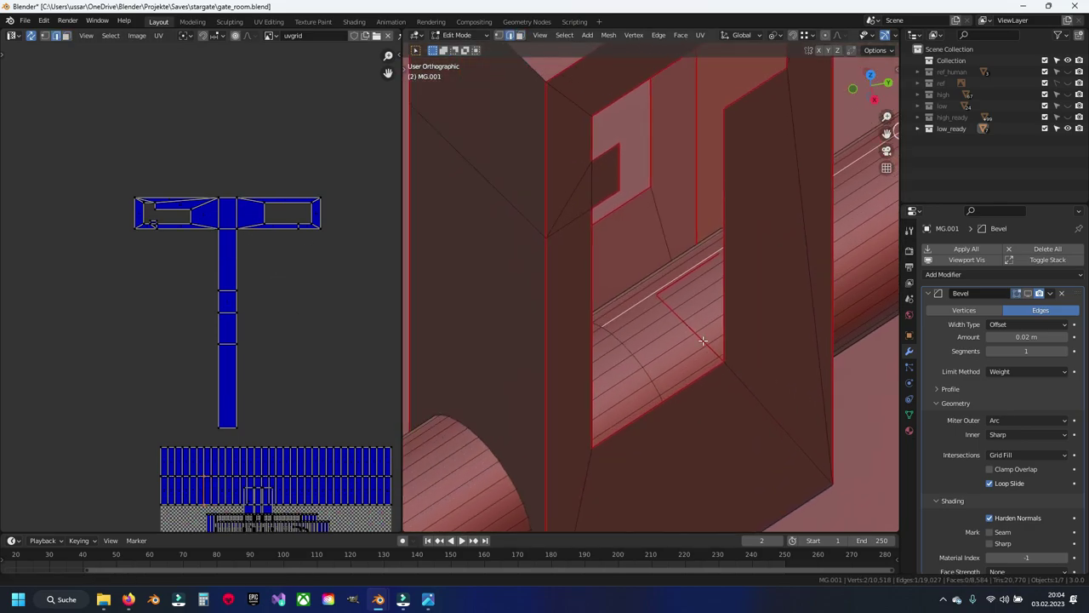
scroll(707, 351, "up", 2)
Reveal all hidden geometry, then hide only the finished T-shaped part.
key("alt+h")
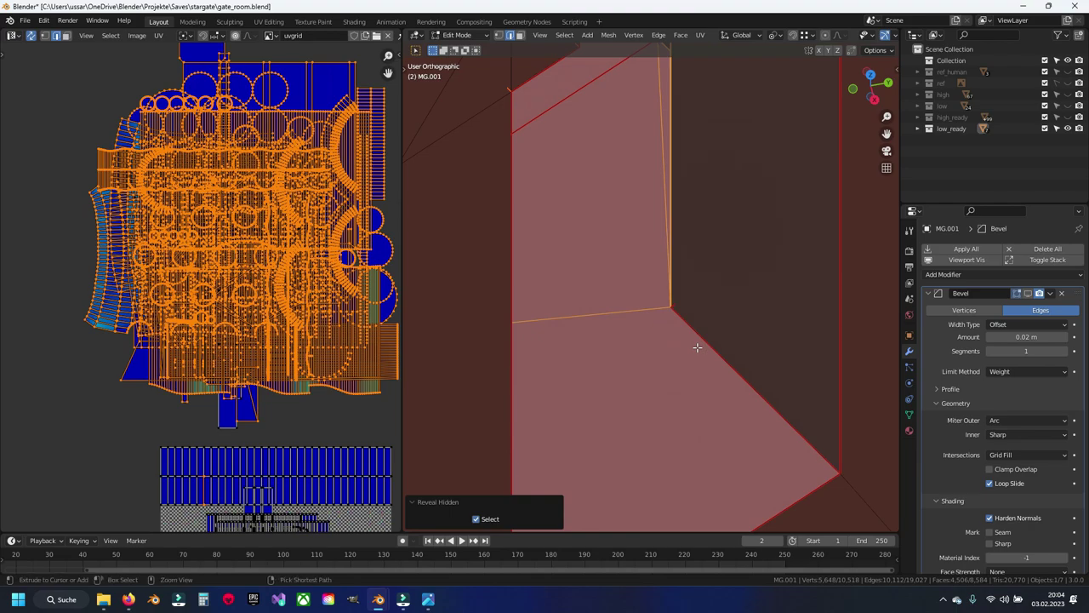
left_click(697, 347, "ctrl")
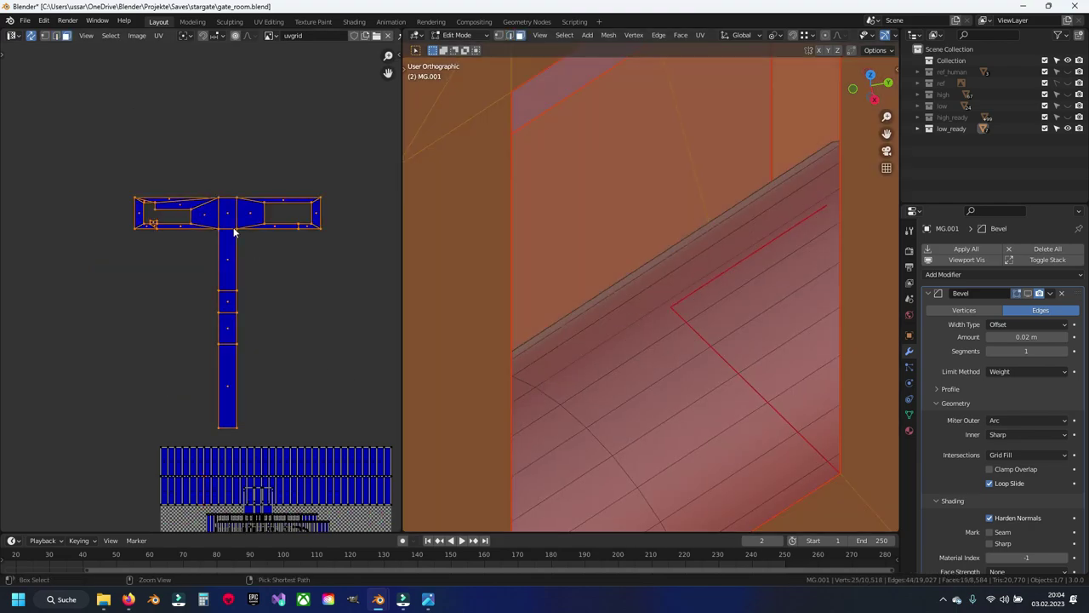
key("h")
Delete the extra edge loop from the long tube.
scroll(605, 238, "down", 5)
key("2")
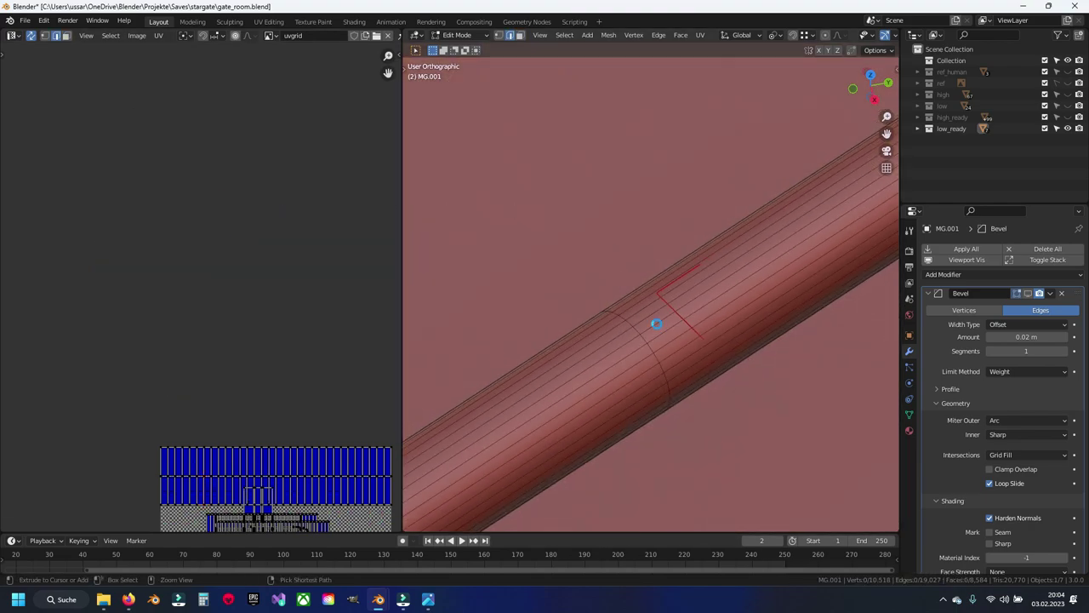
right_click(631, 325)
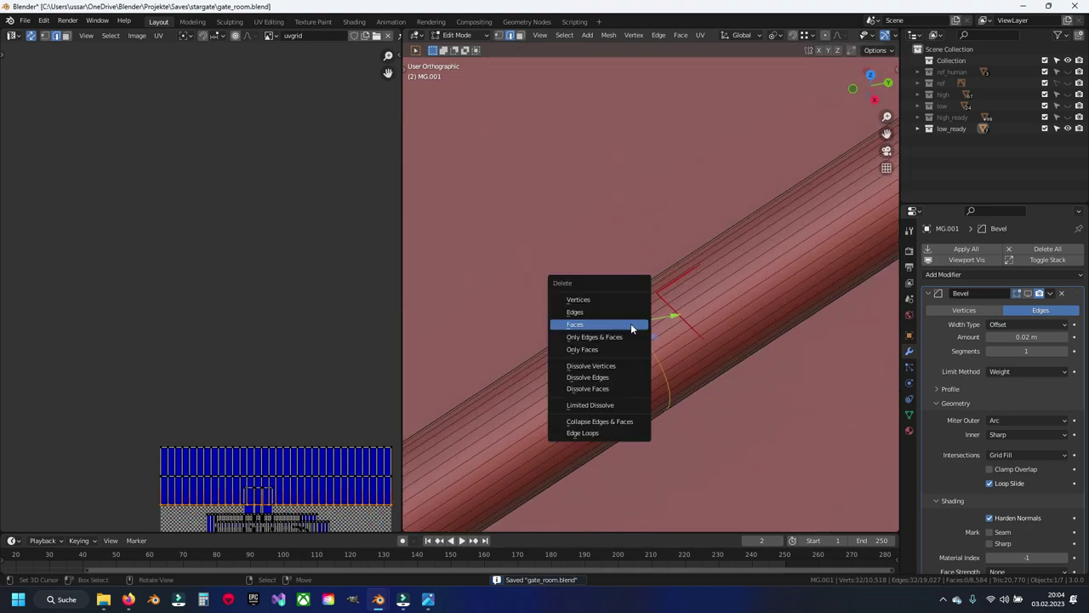
left_click(595, 375)
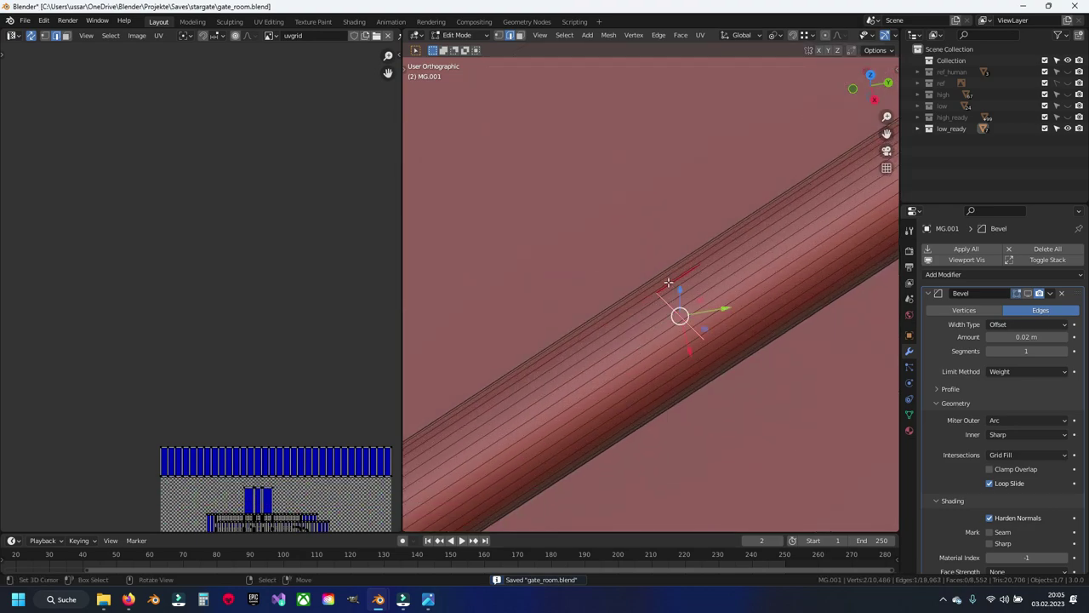
Select the connected tube and hide it to expose the axle and hinges.
key("ctrl+l")
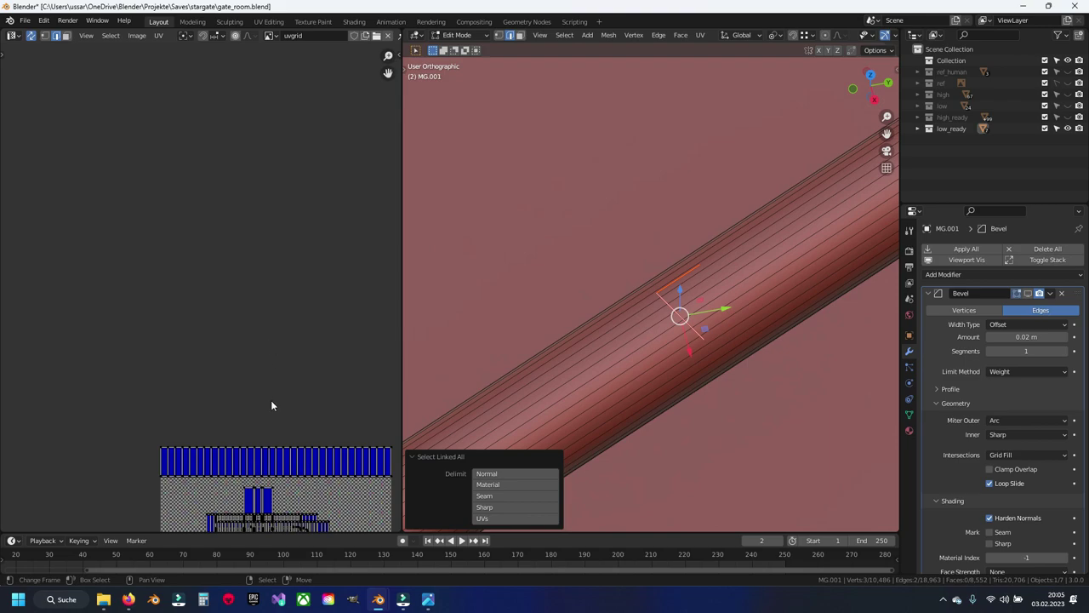
key("h")
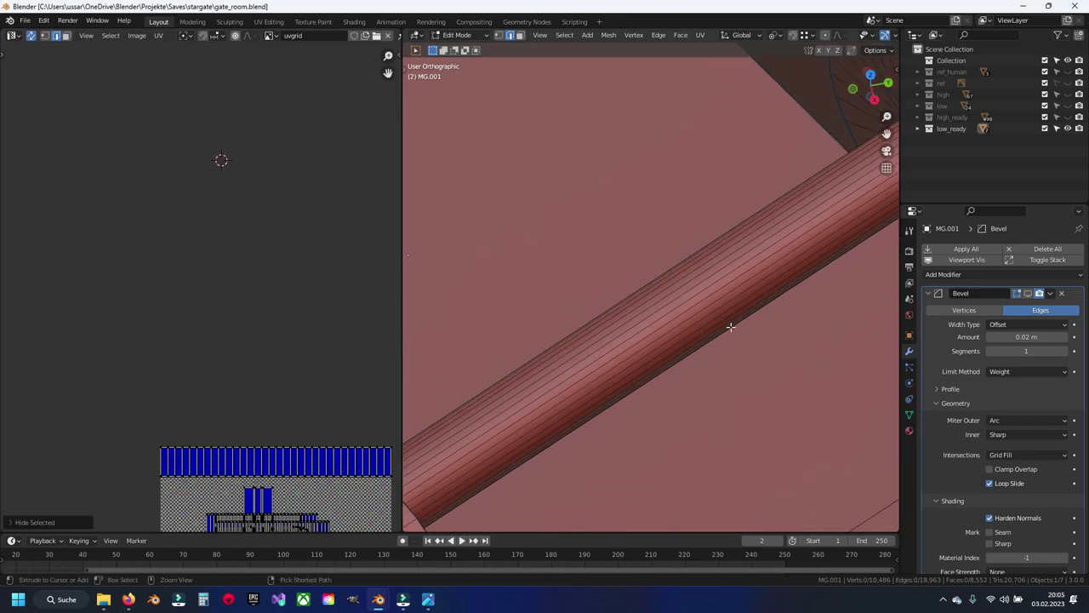
scroll(732, 315, "down", 6)
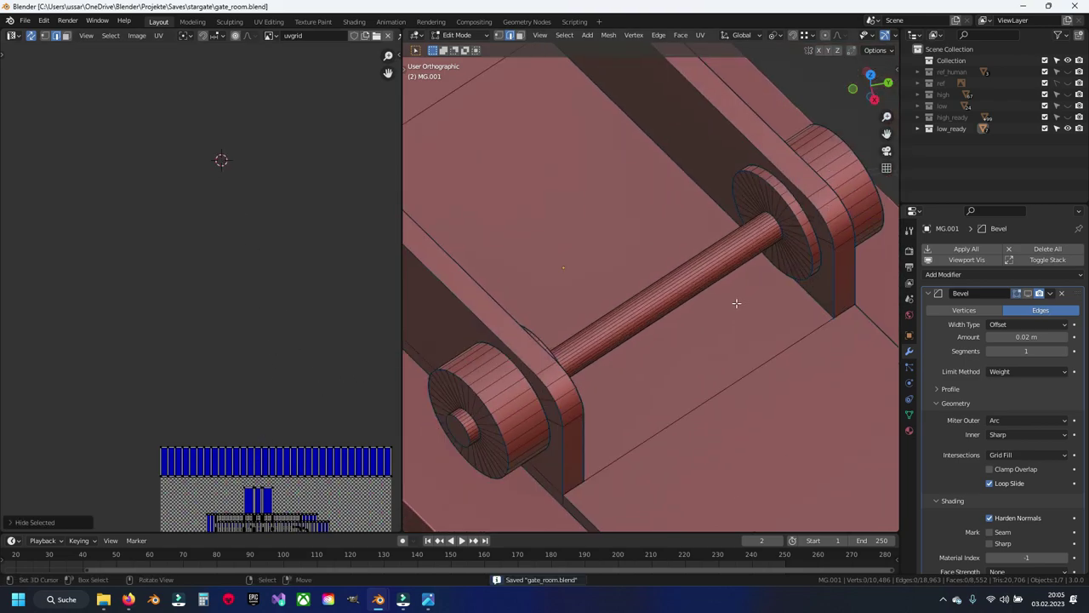
Seam the axle's end rim loop and a lengthwise edge, then unwrap the axle.
scroll(737, 302, "up", 4)
scroll(601, 371, "up", 2)
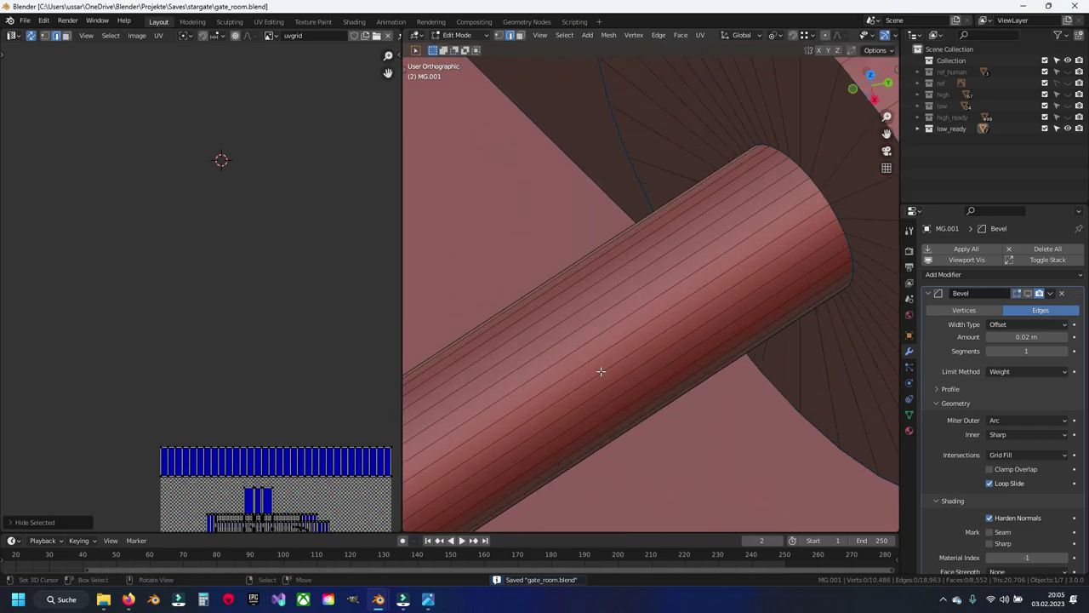
left_click(806, 171, "alt")
scroll(780, 185, "down", 3)
mouse_move(773, 214)
middle_mouse_down()
mouse_move(591, 255)
mouse_move(751, 401)
middle_mouse_up()
scroll(658, 334, "up", 5)
left_click(658, 335, "alt")
key("u")
left_click(664, 310)
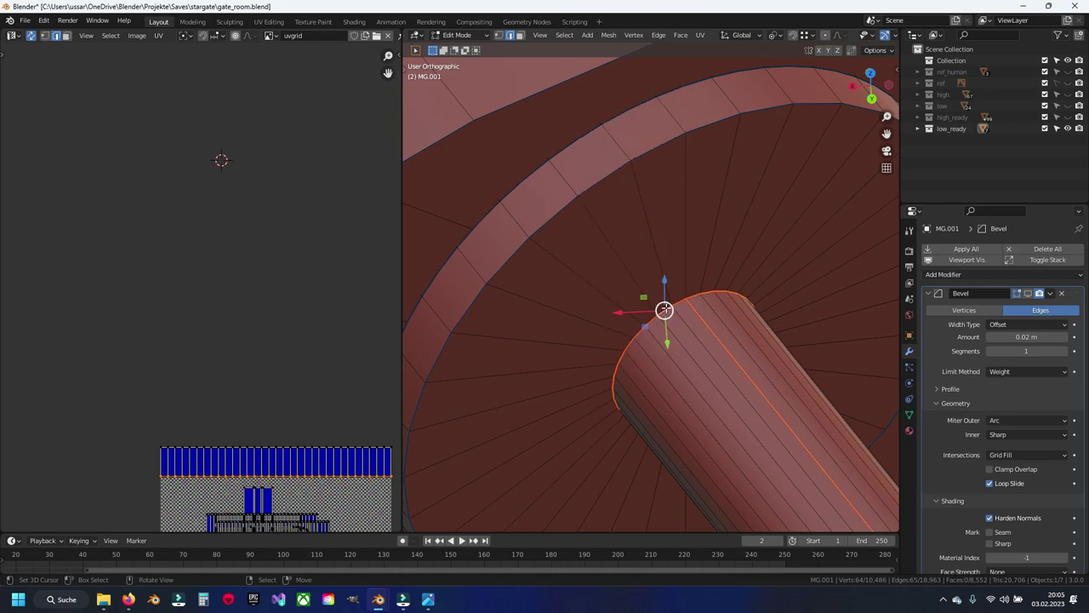
key("a")
key("u")
left_click(664, 310)
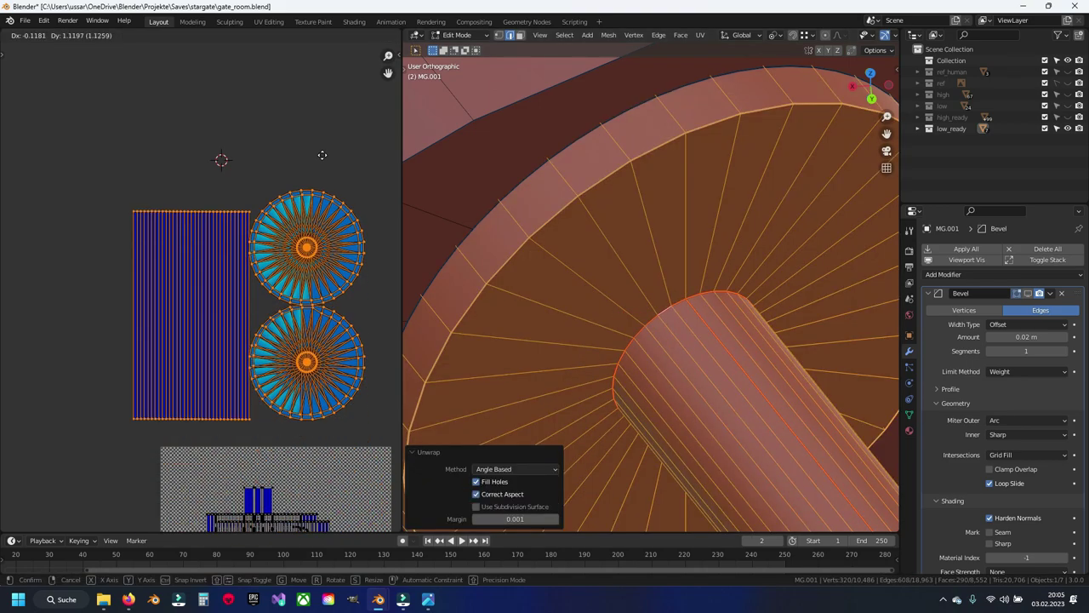
Hide the unwrapped axle and save the file.
key("alt+a")
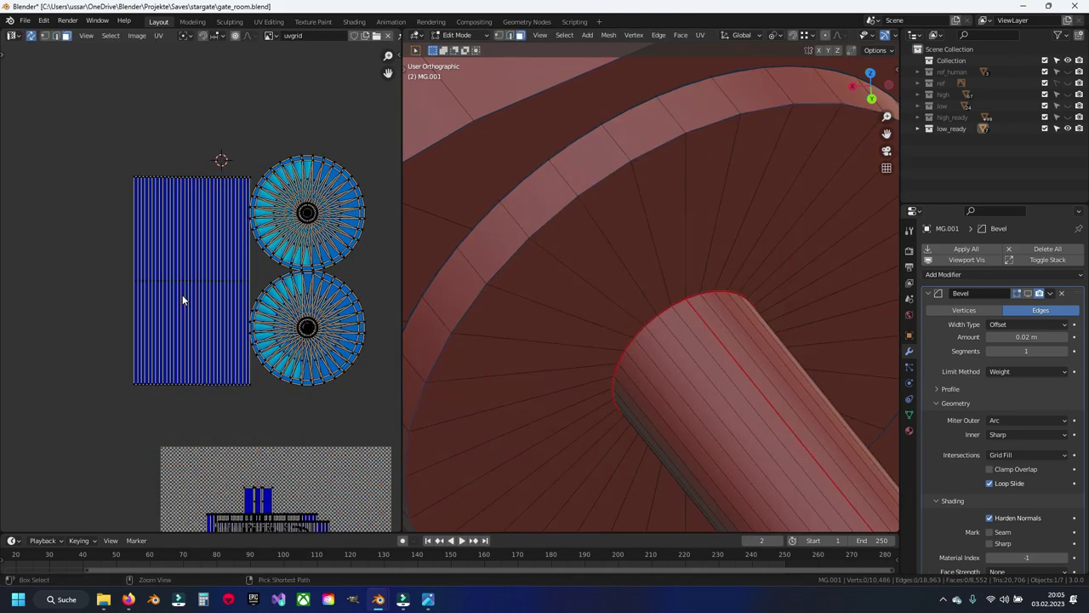
left_click(182, 294)
key("l")
key("h")
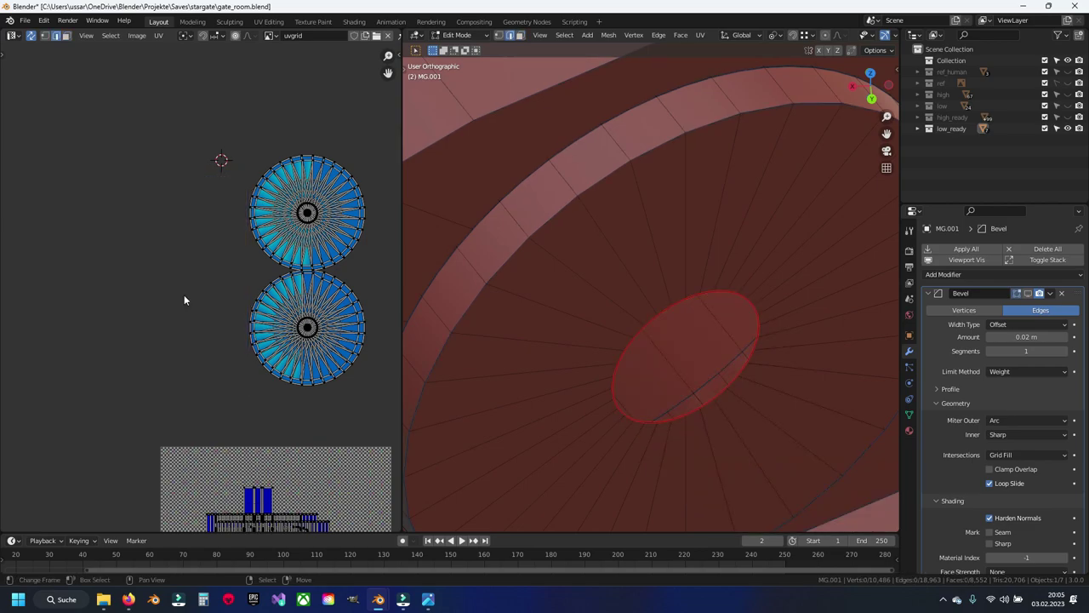
key("ctrl+s")
Mark seams on the end disc's outer and front rim loops and a radial edge.
mouse_move(596, 290)
middle_mouse_down()
mouse_move(625, 274)
mouse_move(579, 304)
mouse_move(622, 380)
middle_mouse_up()
left_click(552, 308, "alt")
scroll(592, 339, "up", 2)
middle_click_drag(592, 340, 564, 316)
left_click(564, 316, "alt")
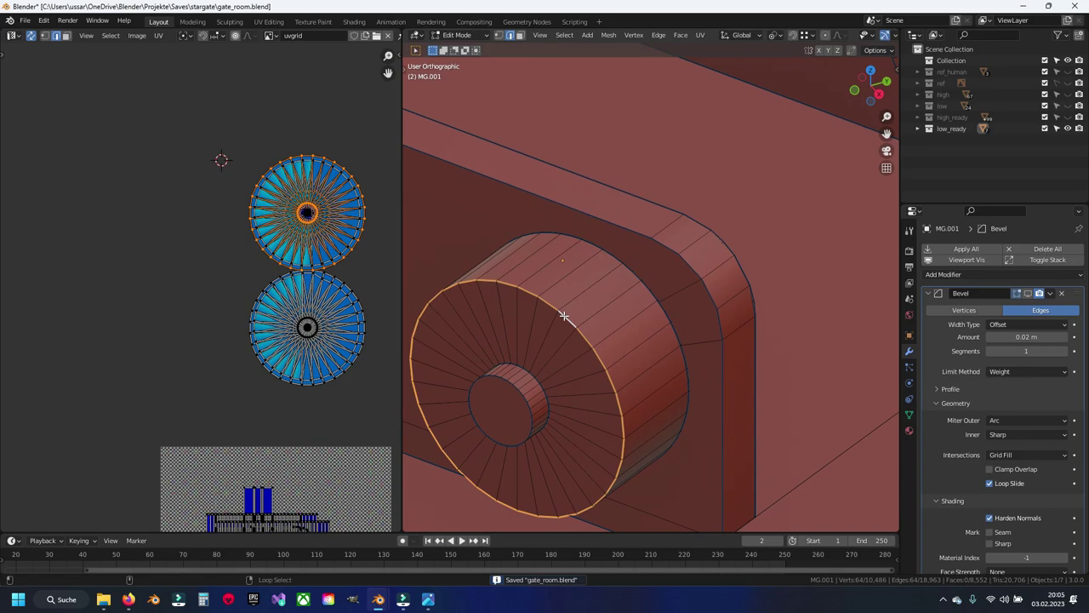
mouse_move(567, 434)
middle_mouse_down()
mouse_move(608, 311)
mouse_move(590, 318)
mouse_move(604, 384)
middle_mouse_up()
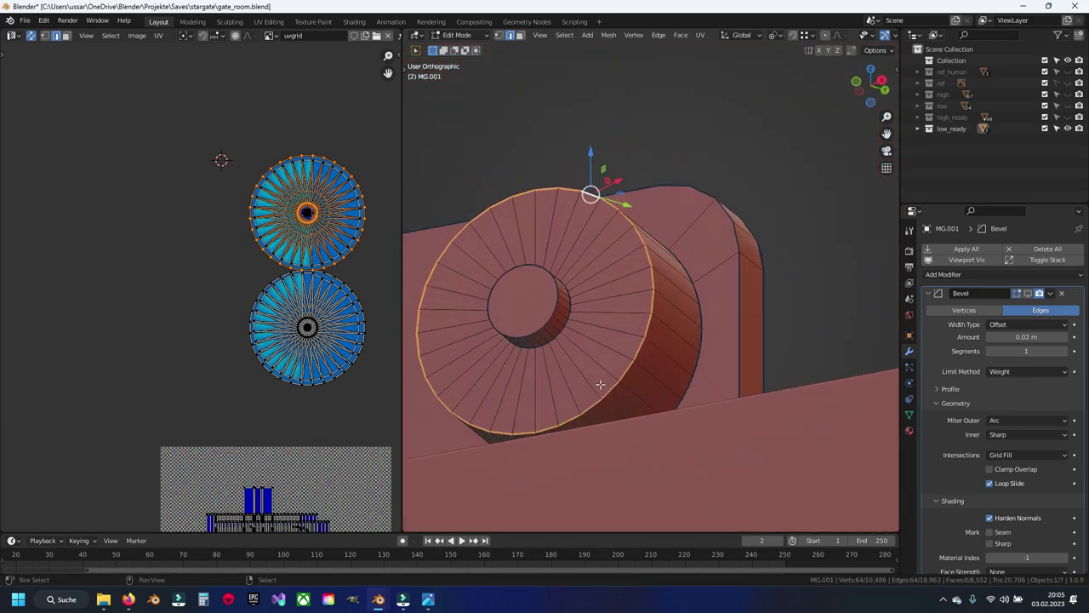
left_click(631, 393, "alt+shift")
key("ctrl+e")
left_click(625, 345)
Unwrap the end disc's linked faces, then undo and deselect them.
left_click(546, 315, "alt+shift")
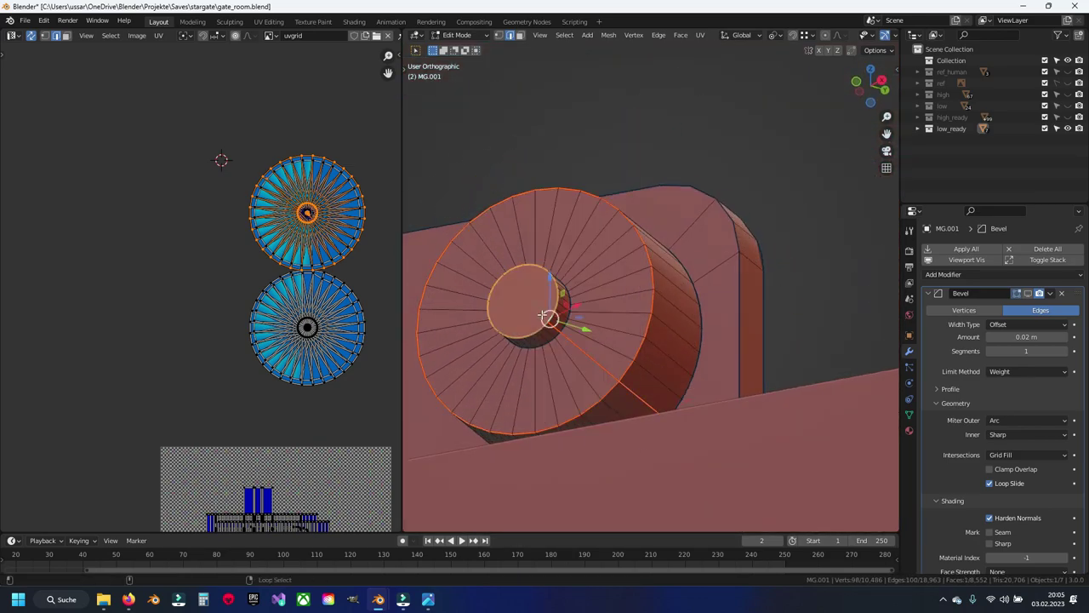
key("ctrl+l")
key("u")
left_click(549, 317)
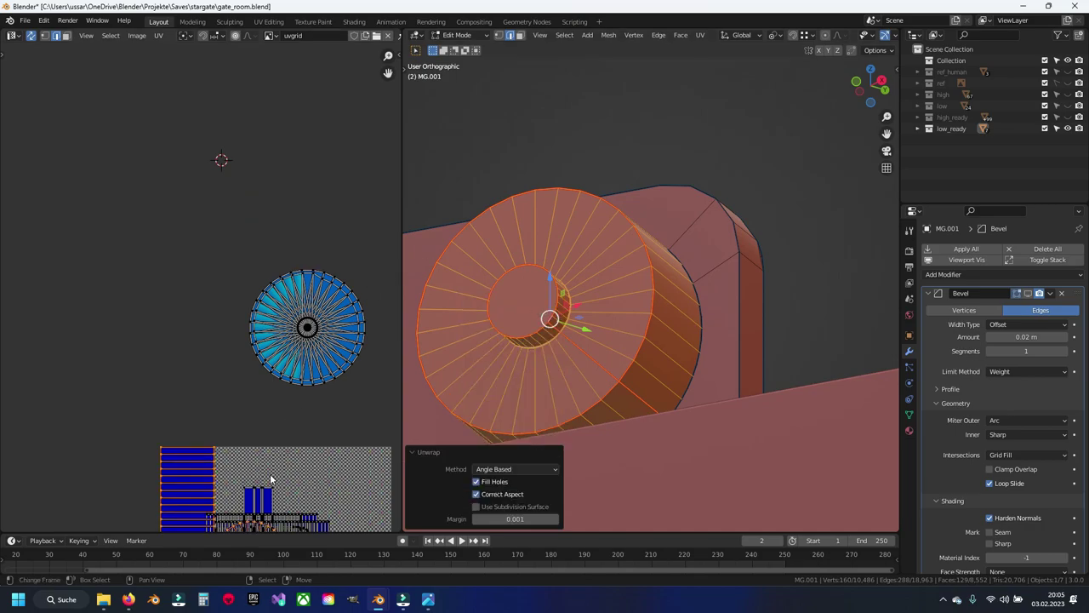
key("h")
key("ctrl+z")
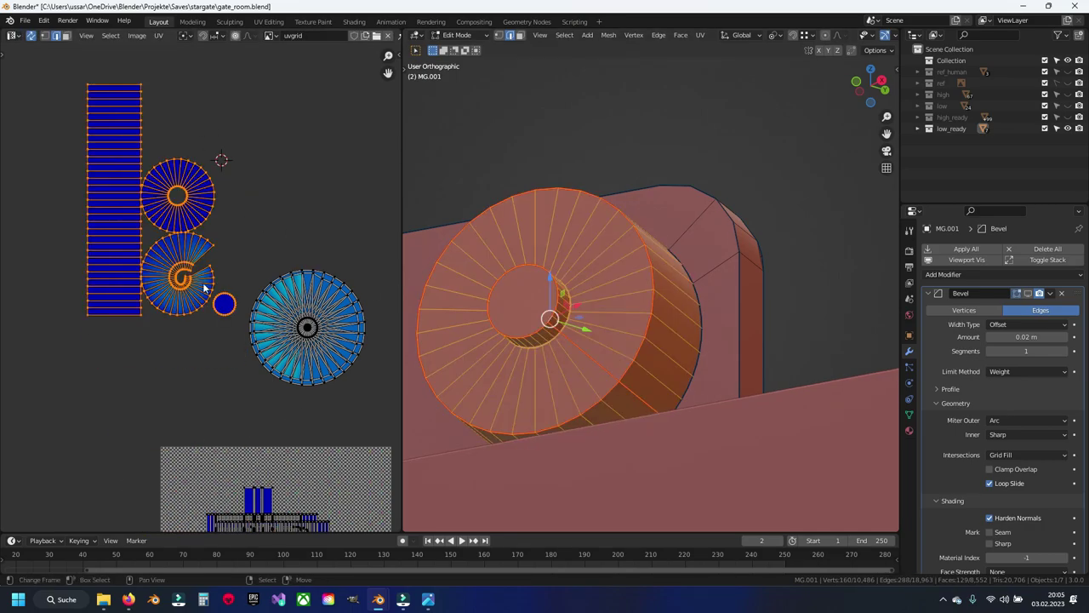
scroll(186, 276, "up", 7)
key("alt+a")
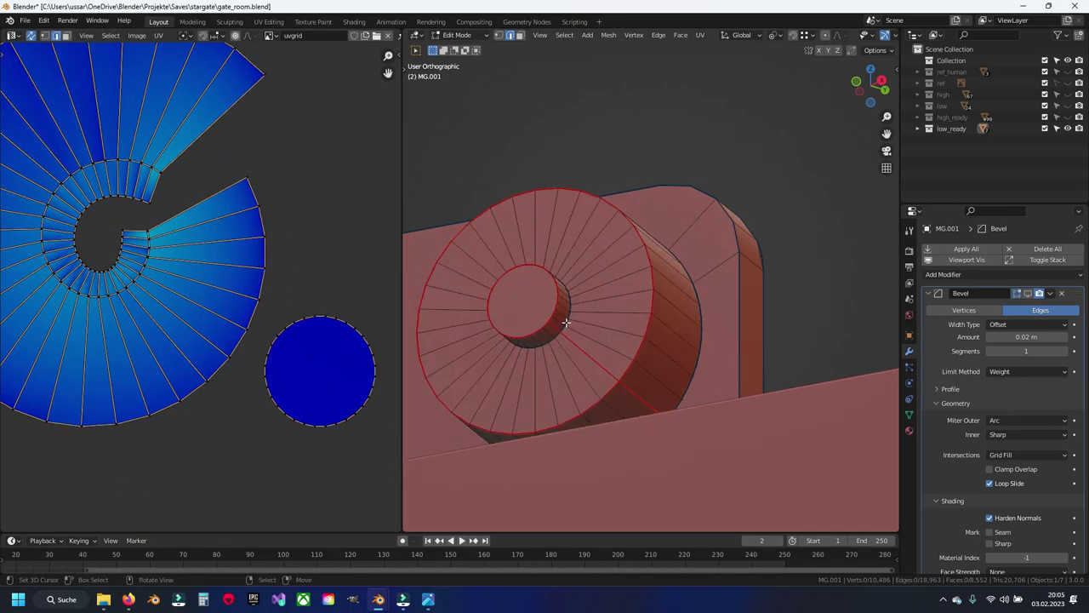
Seam the disc's inner hole loop, re-unwrap the whole disc, and hide it.
scroll(511, 332, "up", 3)
left_click(511, 333, "alt")
key("ctrl+e")
left_click(511, 335)
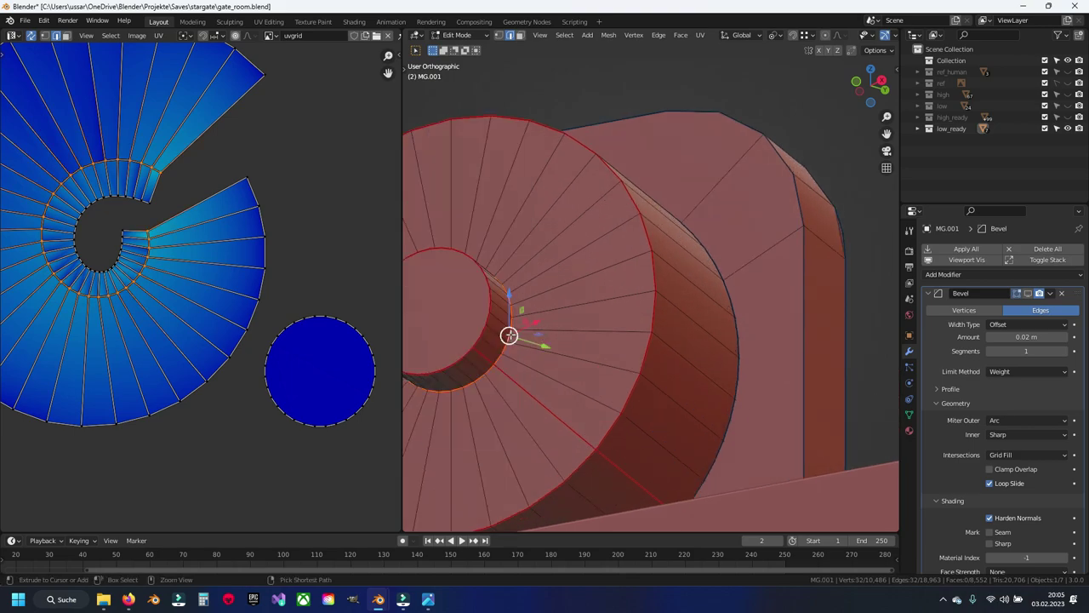
key("a")
key("u")
left_click(511, 333)
scroll(208, 391, "down", 3)
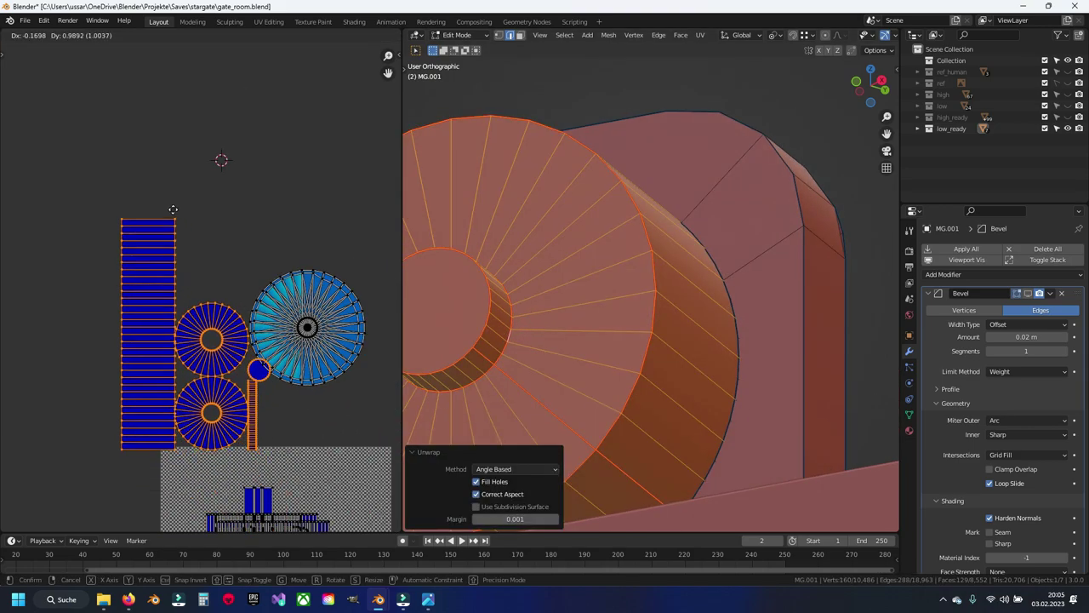
key("h")
scroll(525, 414, "down", 3)
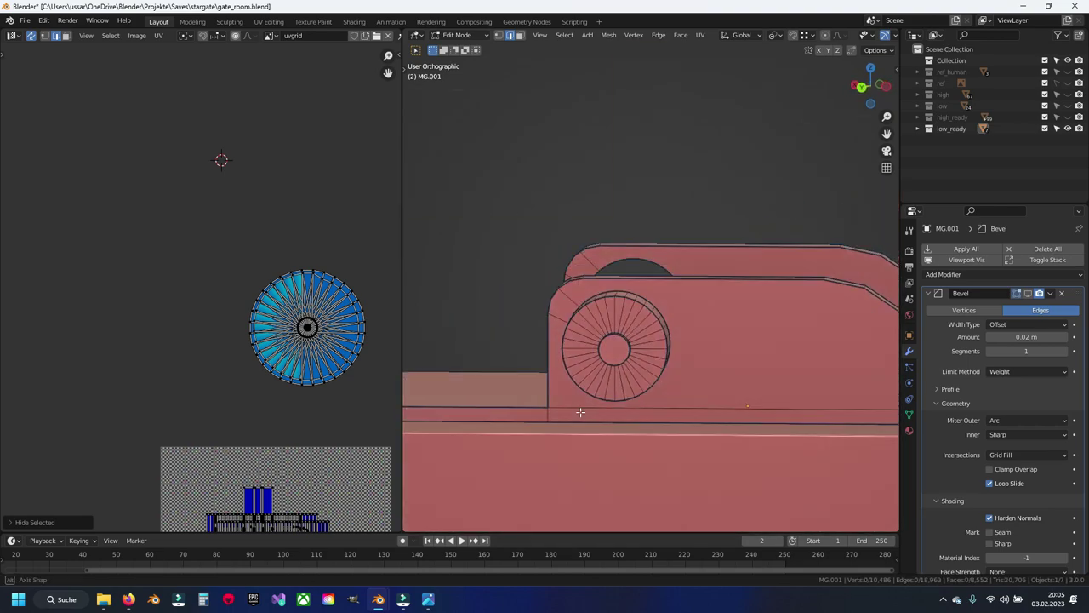
Select the second end cap's inner loop, a side edge and the outer rim loop.
middle_click_drag(525, 414, 499, 331)
scroll(499, 331, "up", 3)
scroll(610, 418, "up", 2)
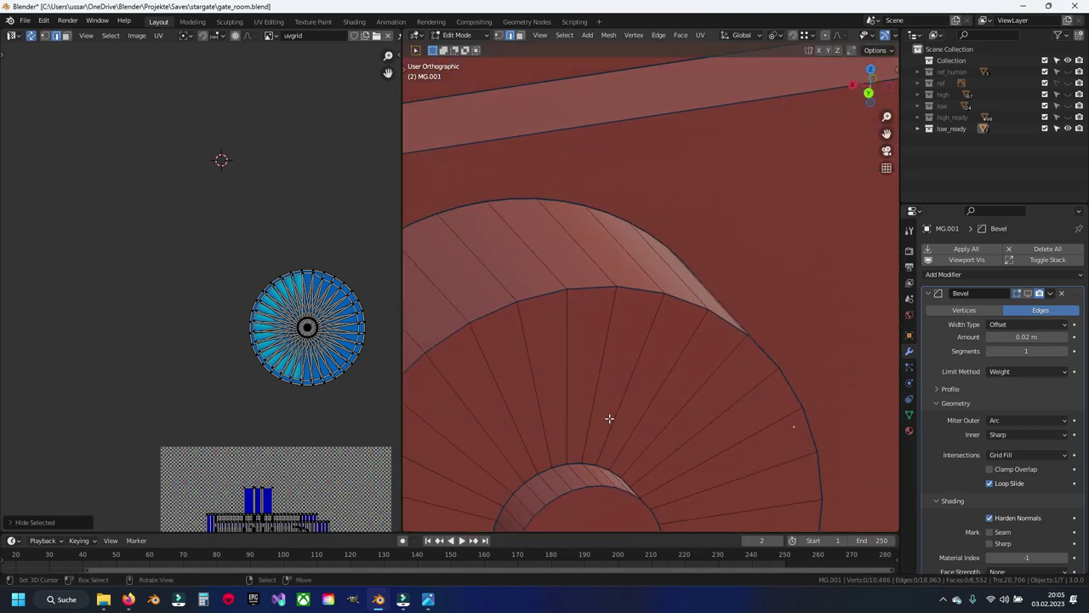
left_click(546, 468, "alt")
left_click(543, 425, "alt+shift")
middle_click_drag(543, 415, 534, 394)
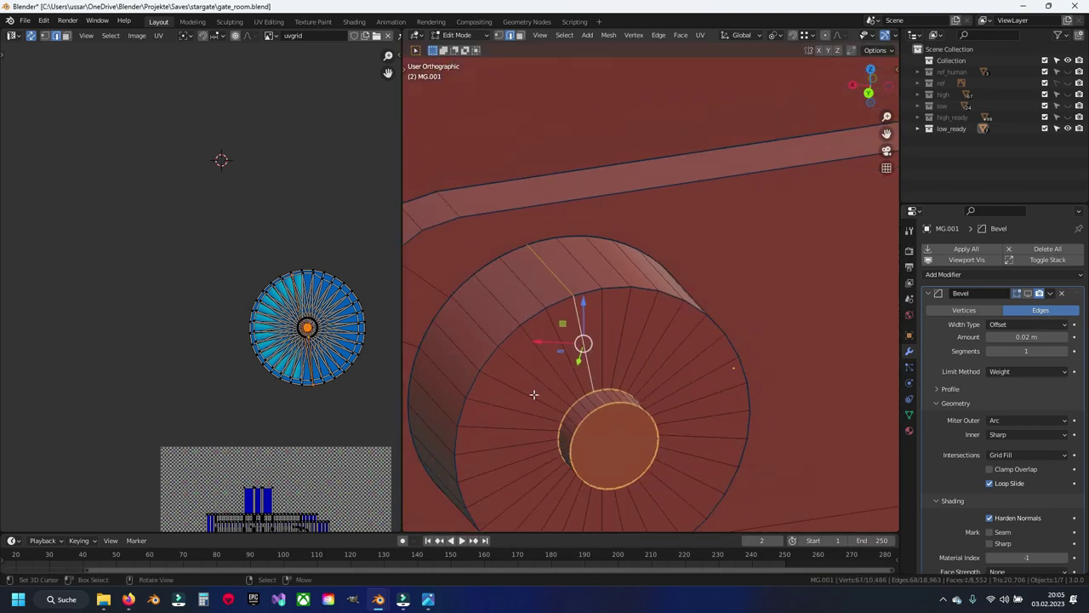
scroll(534, 394, "down", 2)
left_click(579, 312, "alt+shift")
Mark the selected end-cap edges as seams.
mouse_move(579, 311)
middle_mouse_down()
mouse_move(754, 301)
mouse_move(632, 350)
middle_mouse_up()
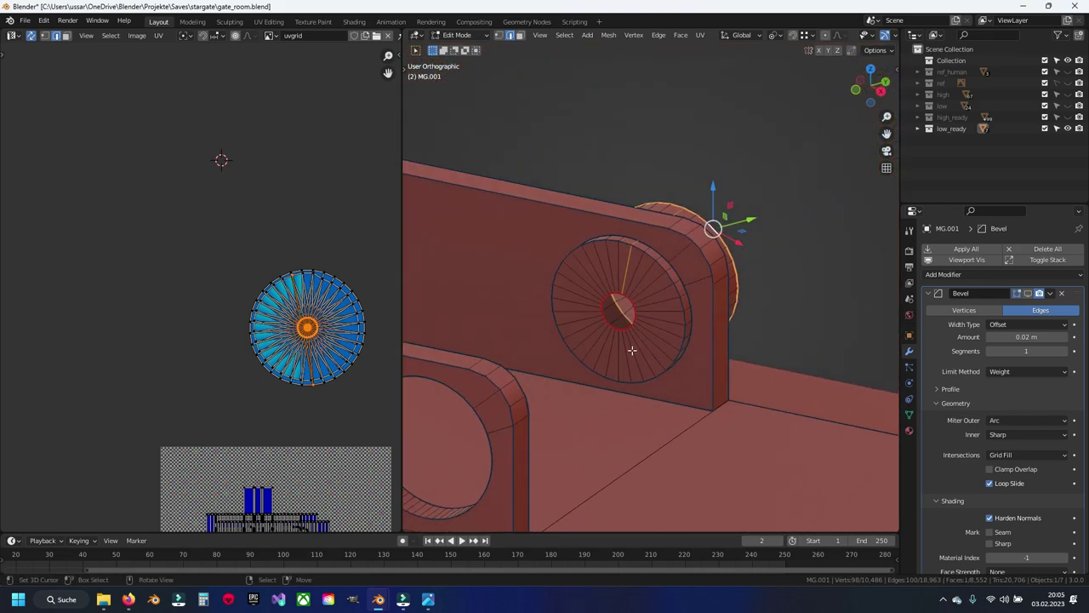
scroll(632, 350, "up", 3)
key("ctrl+e")
key("Escape")
key("ctrl+e")
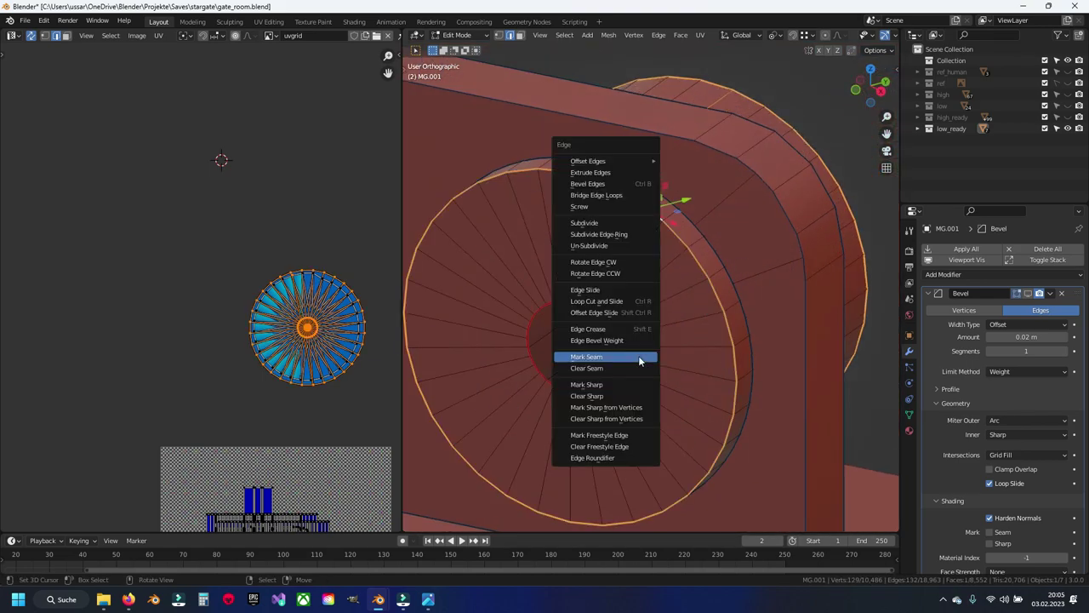
left_click(639, 355)
Select the whole end cap and unwrap it.
key("ctrl+l")
key("u")
left_click(639, 356)
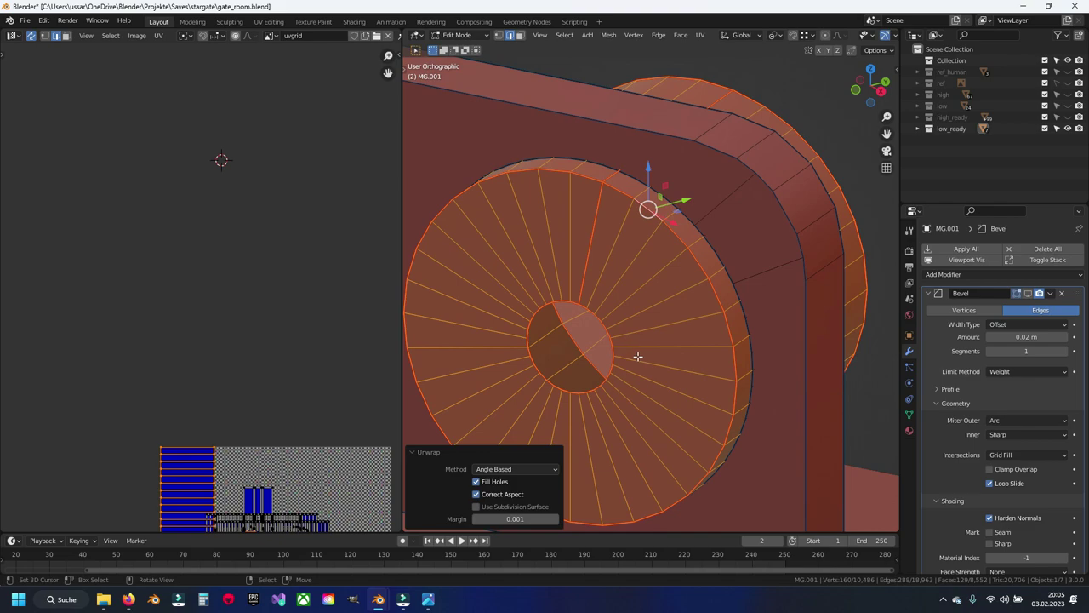
Hide the unwrapped end cap and save the file.
key("h")
scroll(596, 272, "down", 3)
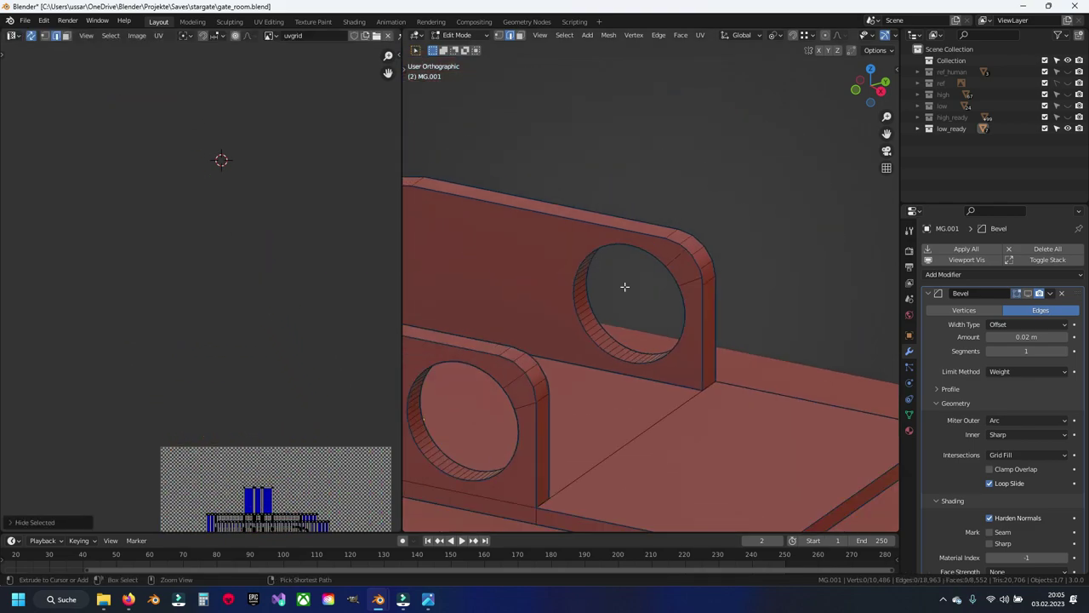
key("ctrl+s")
scroll(633, 278, "up", 3)
Select the first stretch of crossing edges on the hole's inner wall.
left_click(529, 334)
scroll(529, 334, "up", 3)
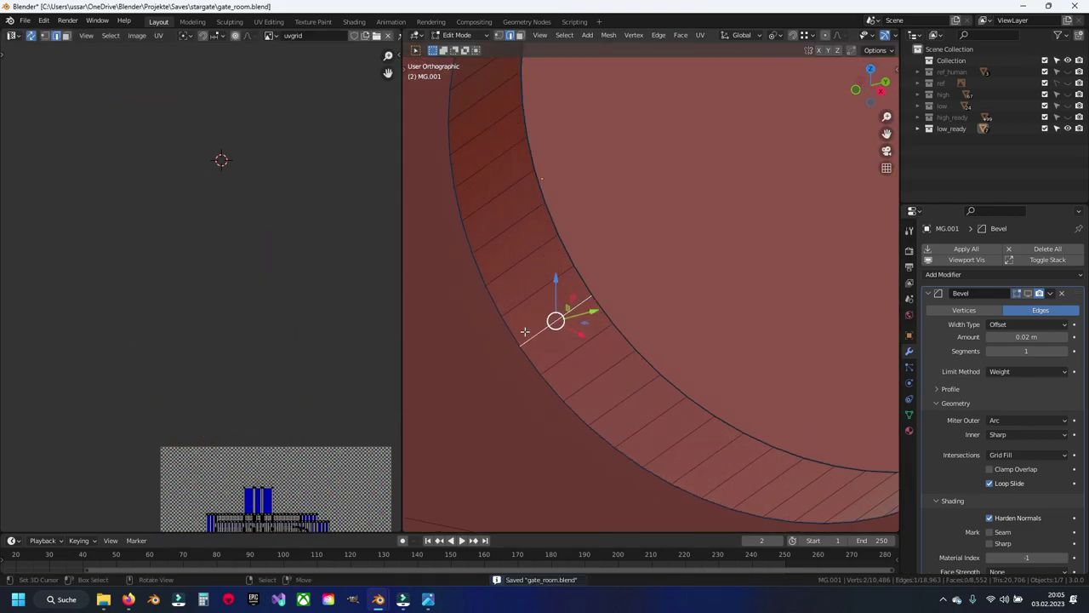
scroll(538, 343, "down", 2)
left_click(596, 223, "shift")
scroll(631, 310, "down", 1)
left_click(631, 310, "shift")
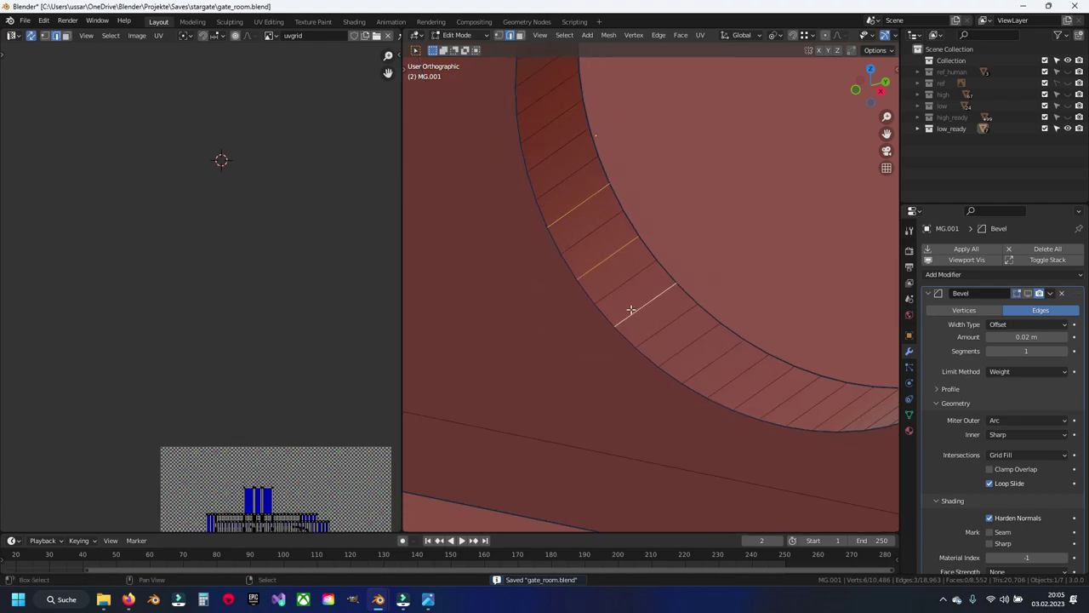
left_click(790, 400, "shift")
middle_click_drag(790, 400, 627, 369)
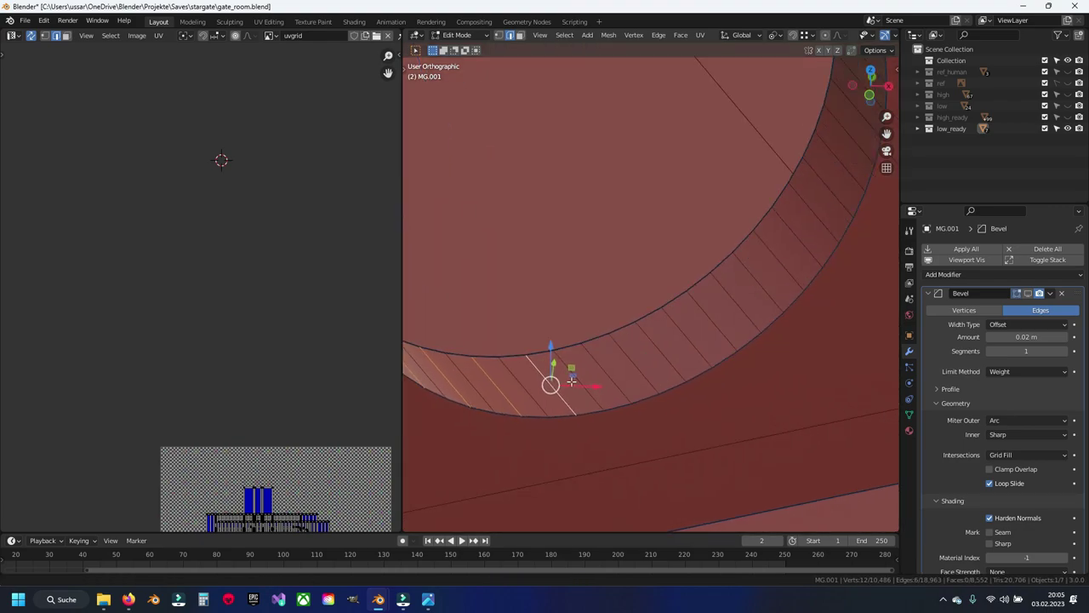
left_click(627, 368, "shift")
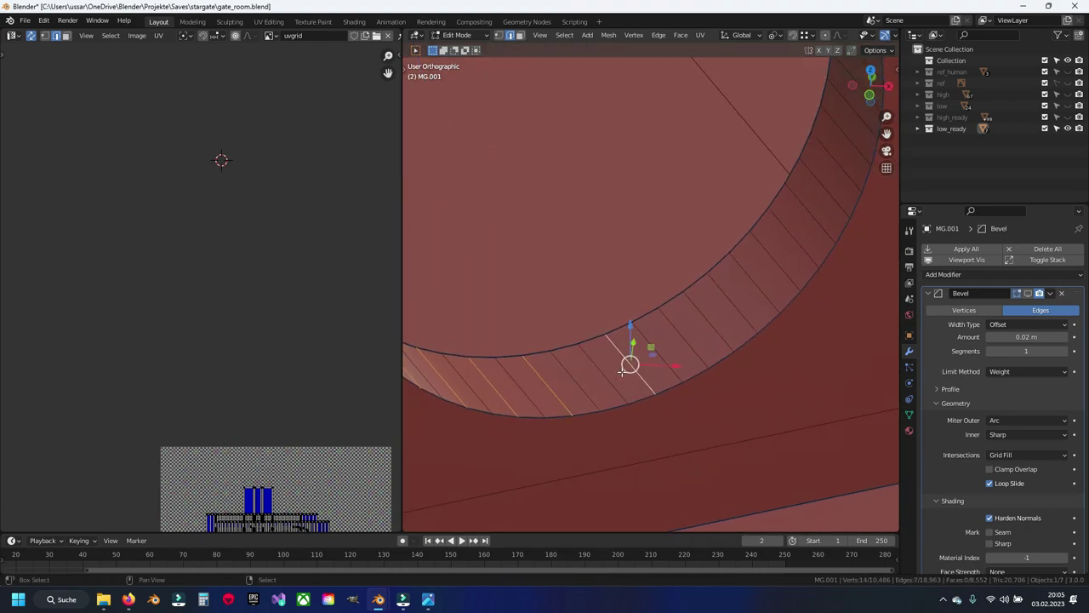
left_click(701, 334, "shift")
left_click(755, 282, "shift")
left_click(794, 230, "shift")
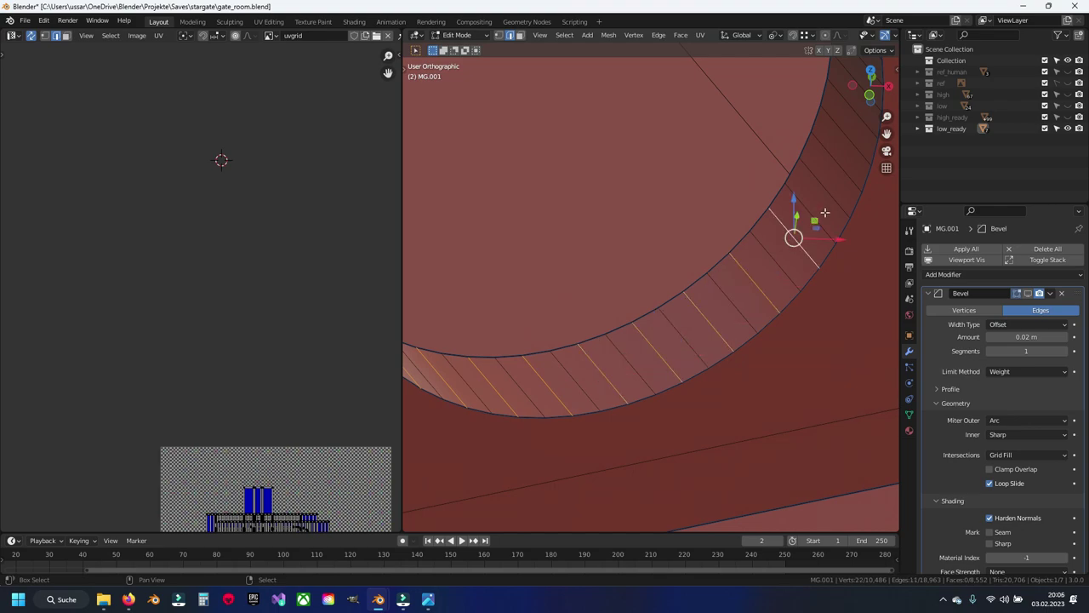
left_click(825, 179, "shift")
left_click(846, 136, "shift")
Add more crossing edges following the ring around the hole.
mouse_move(851, 127)
middle_mouse_down()
mouse_move(711, 200)
mouse_move(681, 333)
middle_mouse_up()
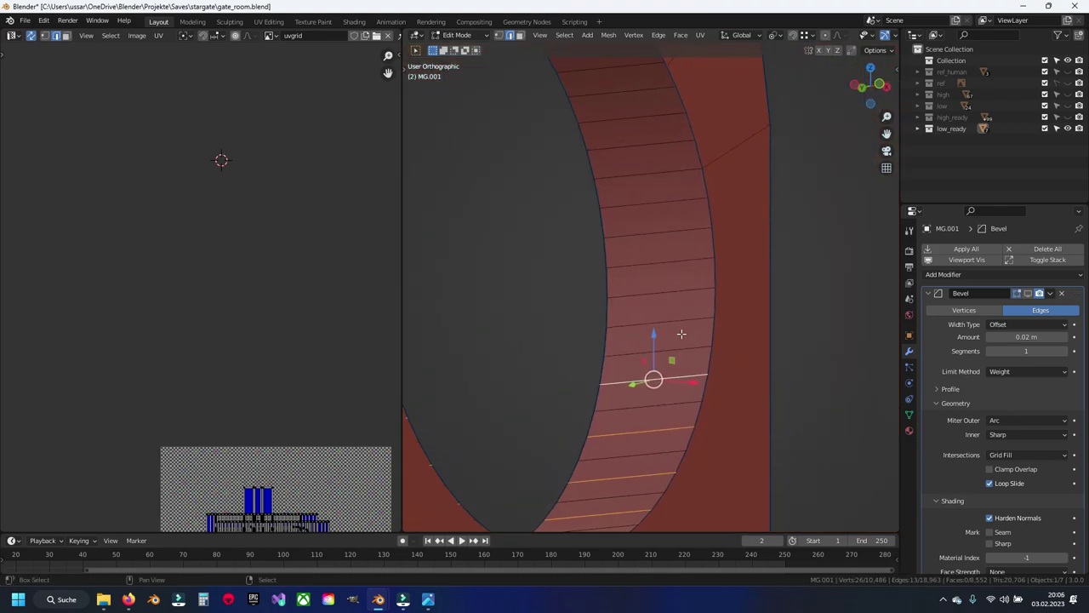
left_click(677, 271, "shift")
left_click(623, 91, "shift")
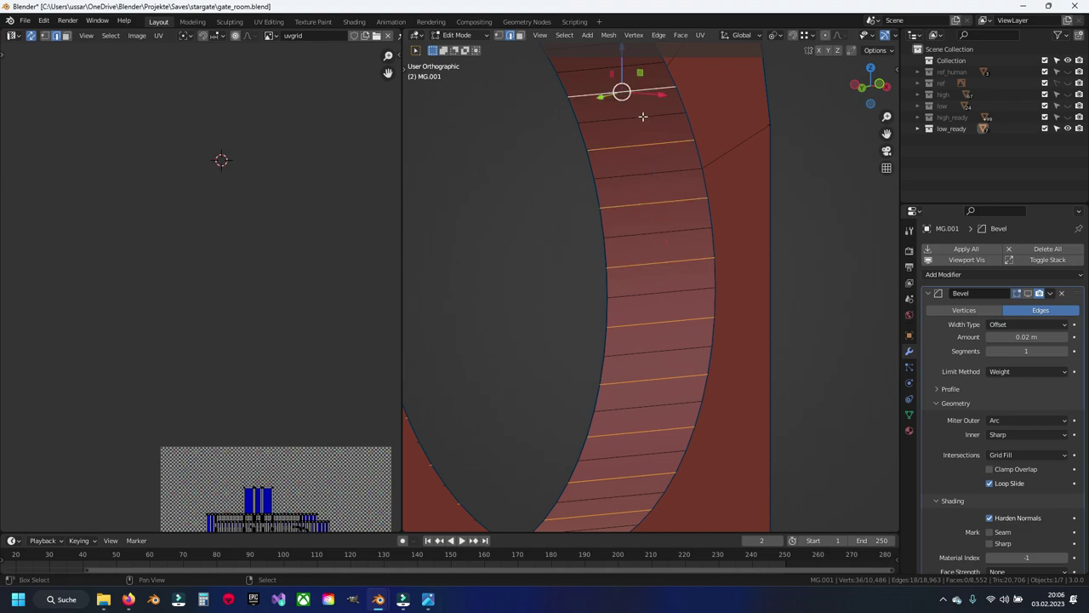
mouse_move(623, 91)
middle_mouse_down()
mouse_move(673, 324)
mouse_move(757, 396)
middle_mouse_up()
left_click(711, 346, "shift")
left_click(663, 304, "shift")
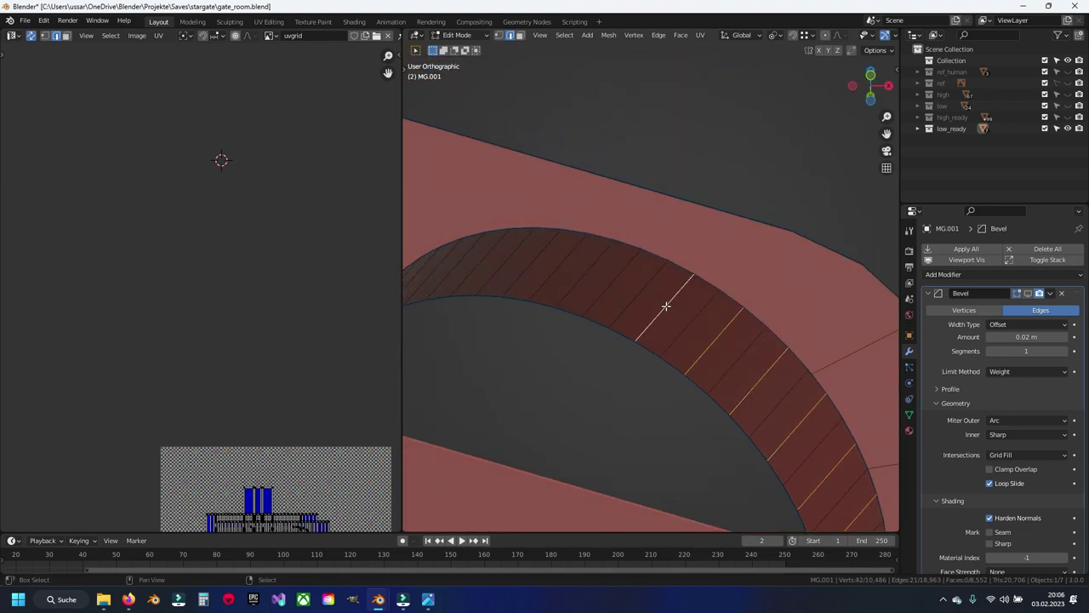
left_click(585, 276, "shift")
left_click(511, 263, "shift")
middle_click_drag(511, 264, 593, 297)
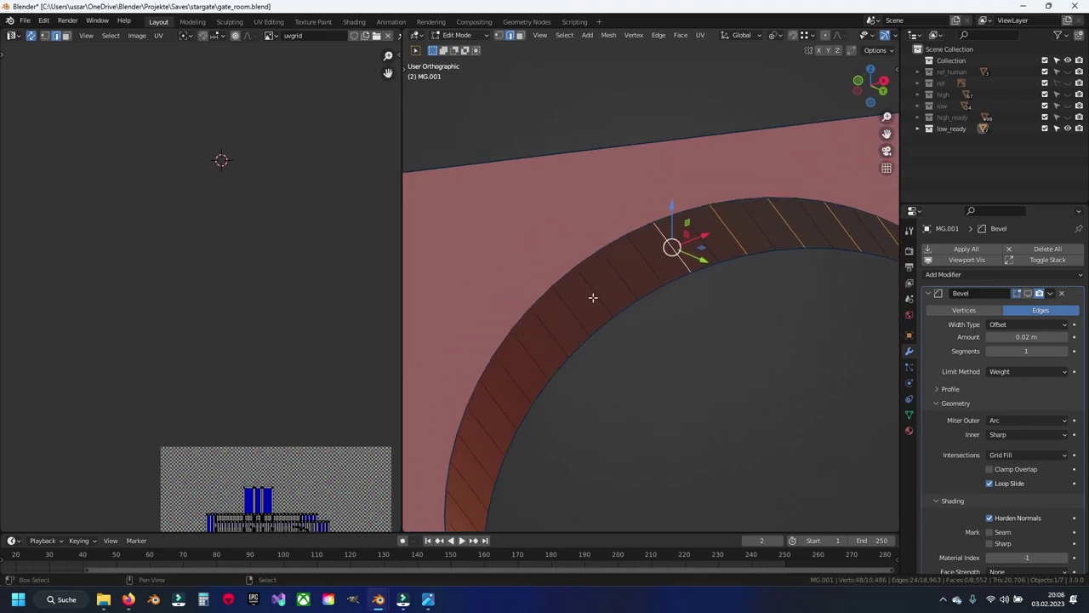
left_click(577, 300, "shift")
left_click(497, 408, "shift")
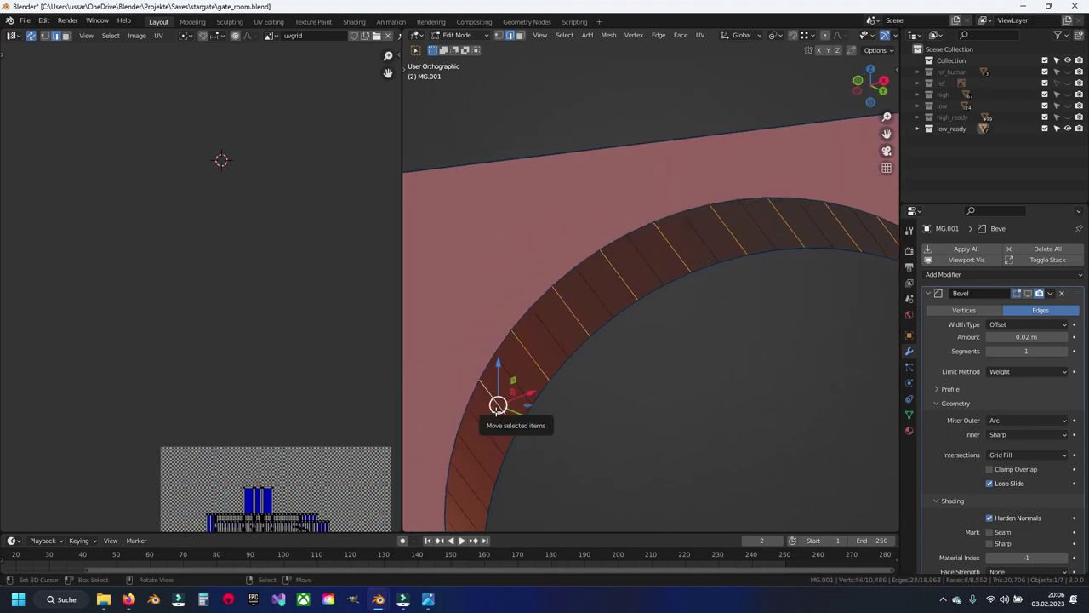
Add the crossing edges further down the ring and check the view through the hole.
middle_click_drag(498, 405, 526, 324)
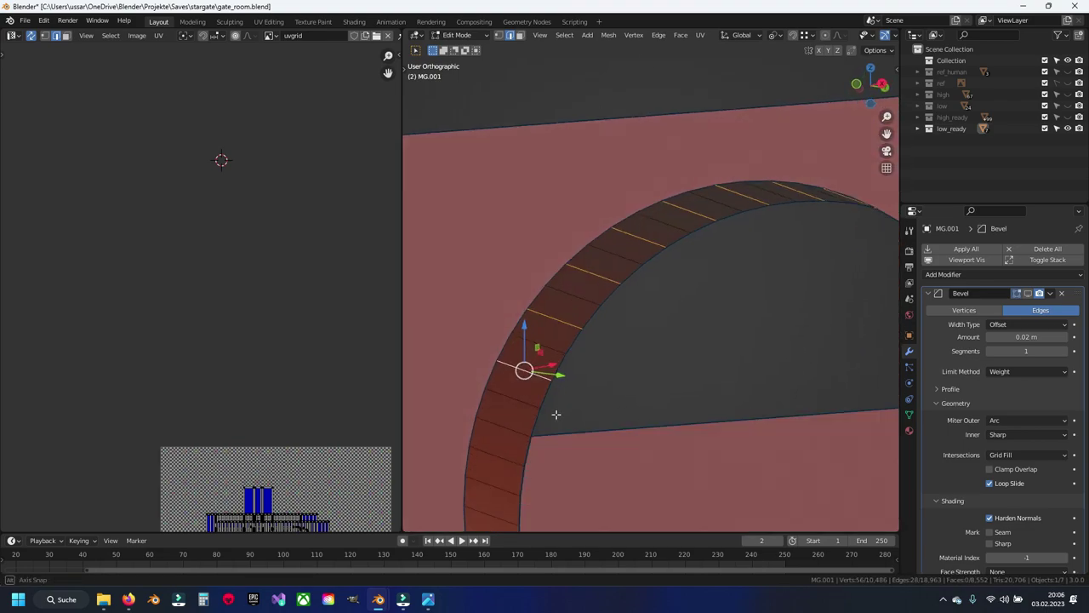
left_click(506, 329, "shift")
left_click(505, 388, "shift")
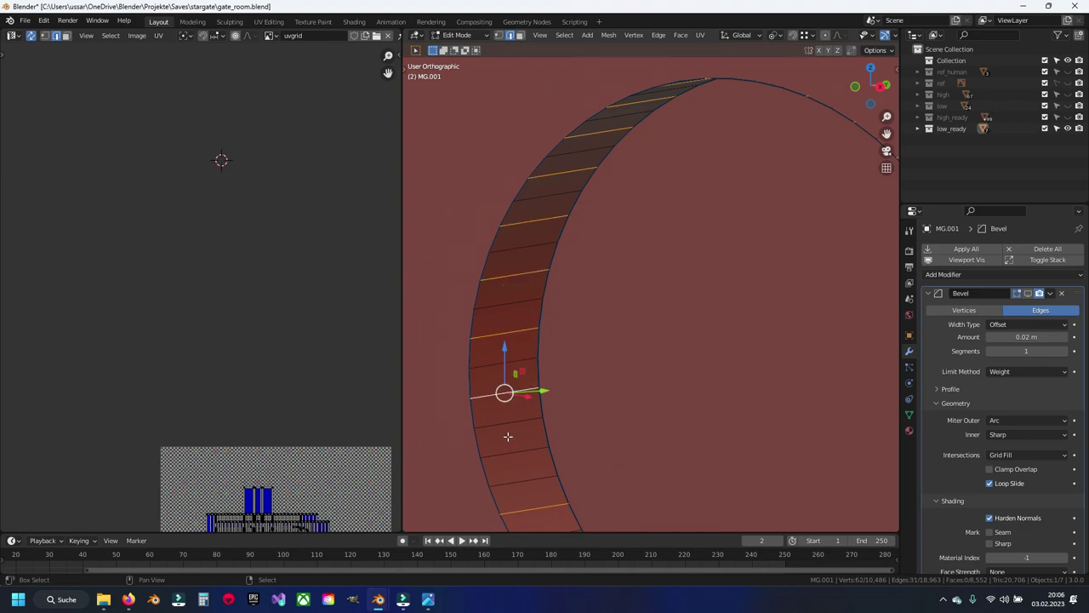
left_click(538, 424, "shift")
scroll(511, 413, "down", 5)
scroll(511, 383, "up", 5)
mouse_move(548, 360)
middle_mouse_down()
mouse_move(574, 355)
mouse_move(581, 331)
middle_mouse_up()
scroll(593, 332, "down", 2)
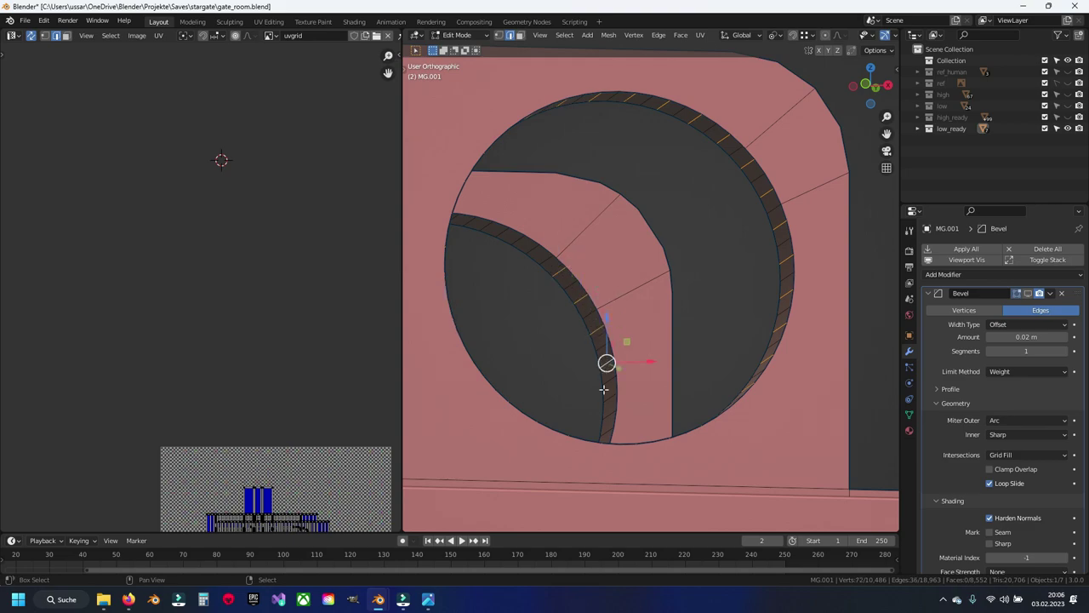
Add four more crossing edges down the hole wall to the selection.
middle_click_drag(768, 300, 637, 333)
scroll(724, 343, "down", 3)
middle_click_drag(725, 343, 754, 394)
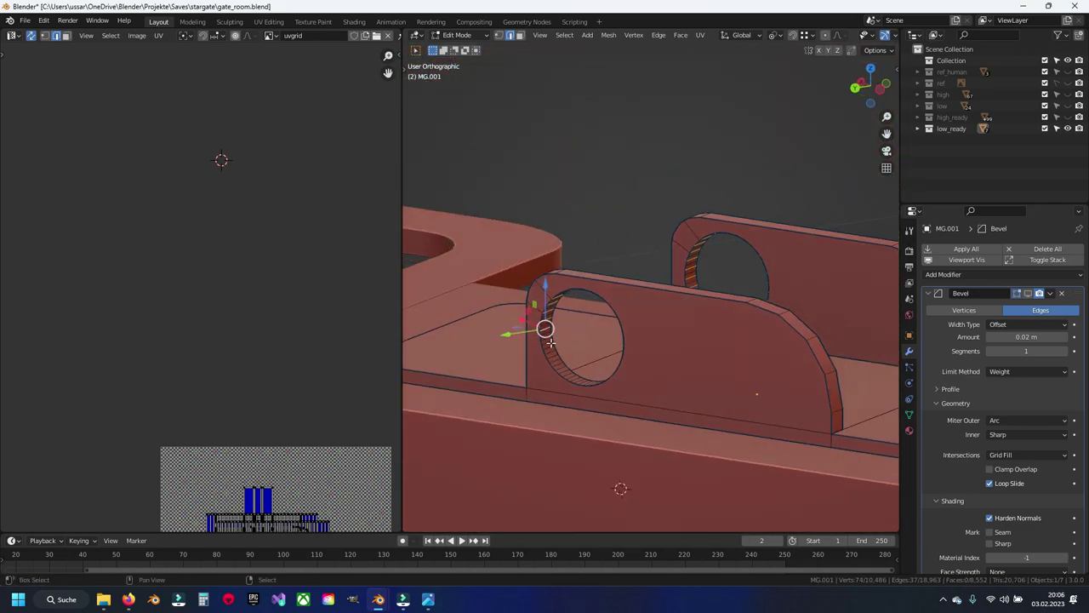
scroll(638, 338, "up", 2)
scroll(637, 338, "up", 2)
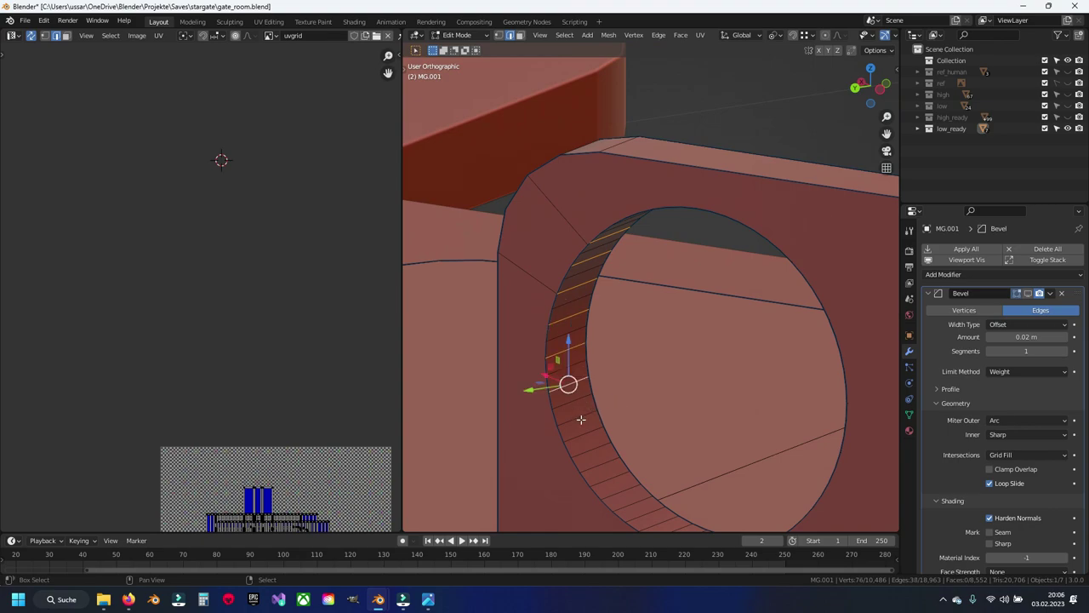
scroll(595, 450, "up", 2)
scroll(584, 285, "up", 2)
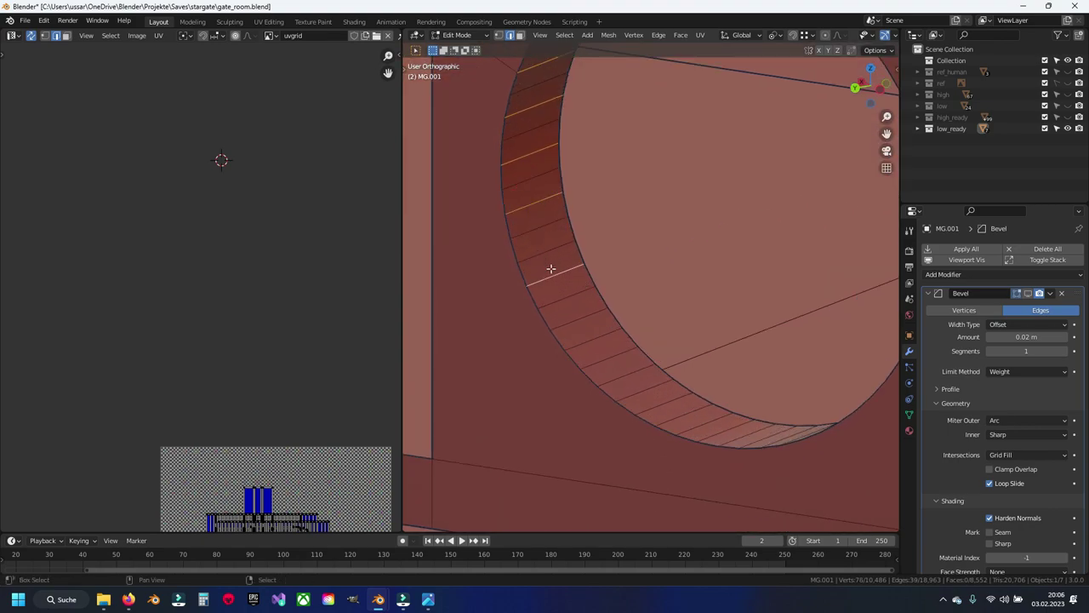
left_click(544, 273, "shift")
left_click(571, 295, "shift")
left_click(596, 332, "shift")
left_click(627, 376, "shift")
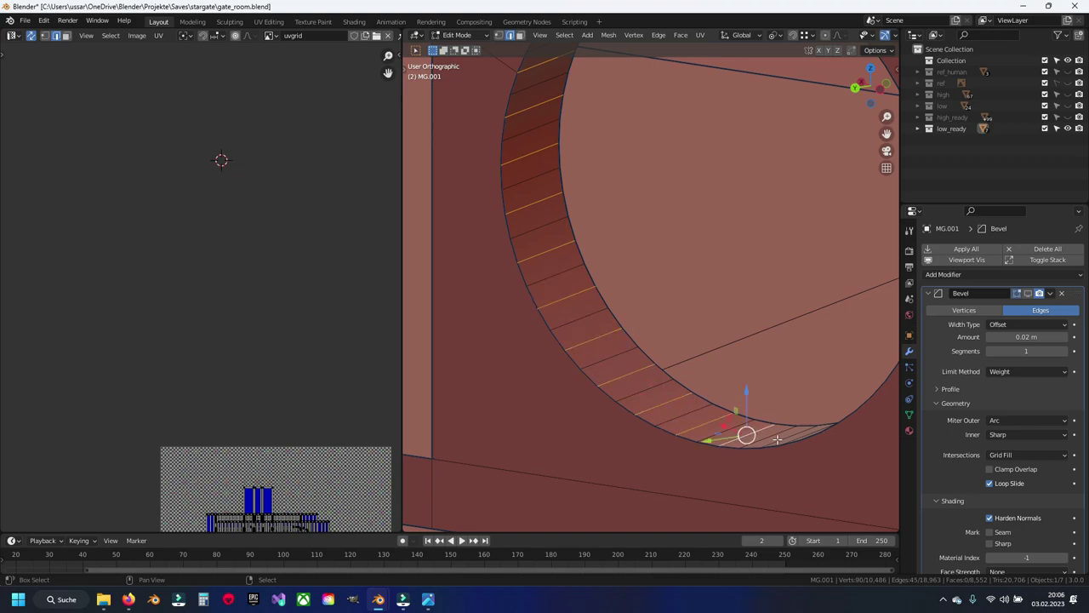
Add the remaining crossing edges on the far side and top of the ring.
scroll(745, 417, "down", 4)
middle_click_drag(729, 408, 601, 384)
scroll(446, 437, "up", 3)
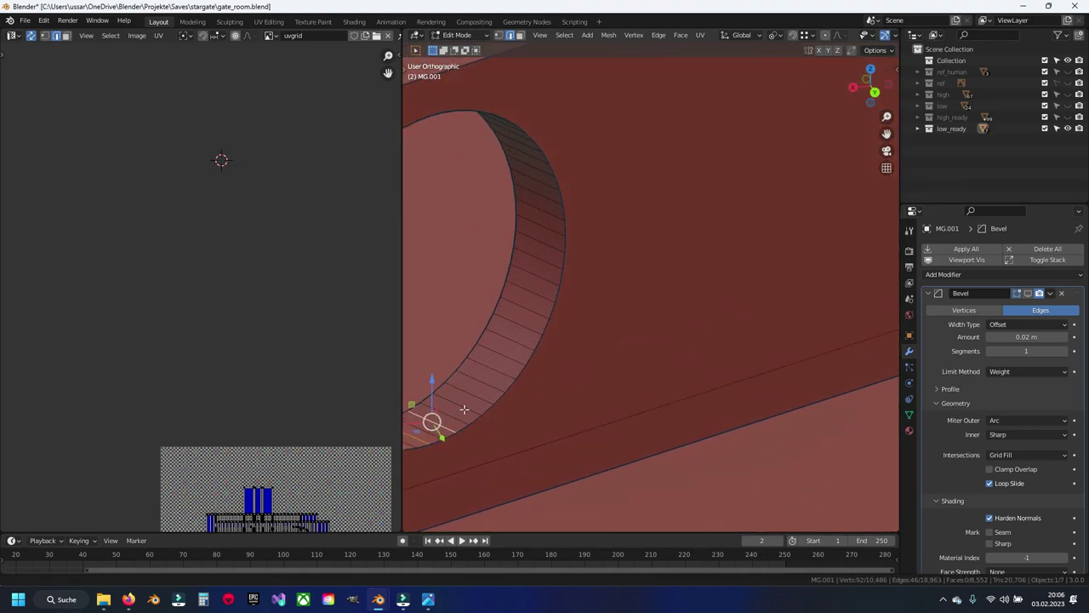
scroll(554, 381, "up", 2)
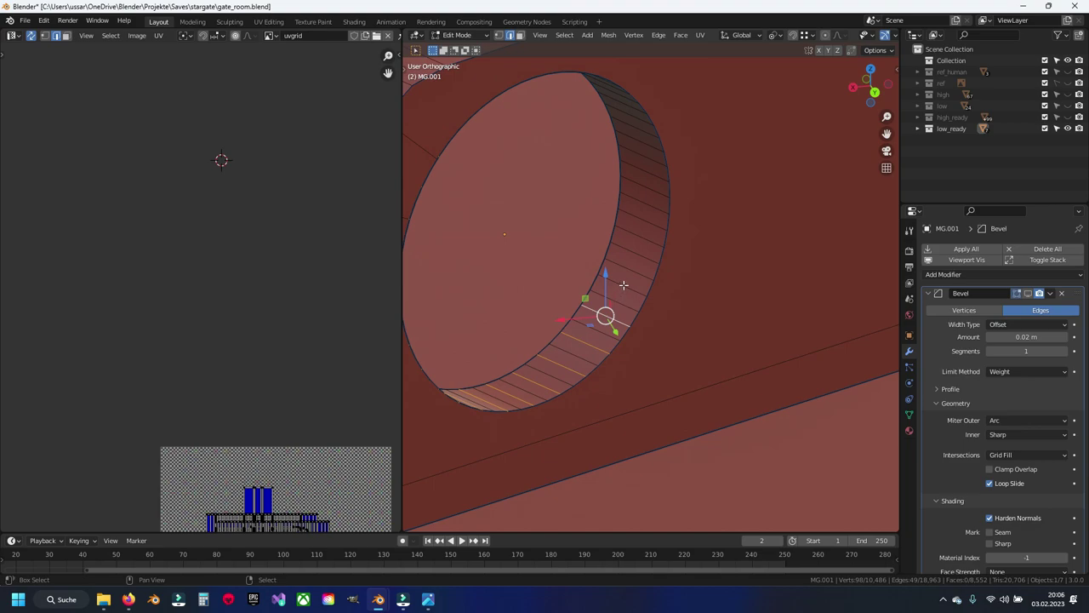
left_click(634, 250, "ctrl")
left_click(644, 182, "ctrl")
left_click(641, 153, "ctrl")
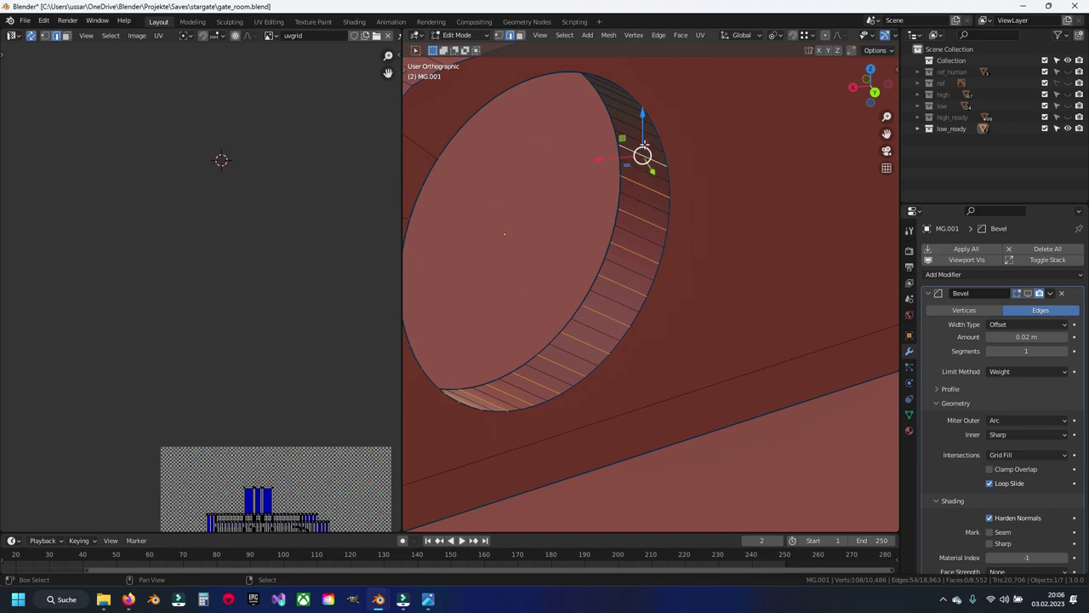
left_click(634, 126, "ctrl")
scroll(625, 106, "up", 4)
scroll(628, 255, "up", 3)
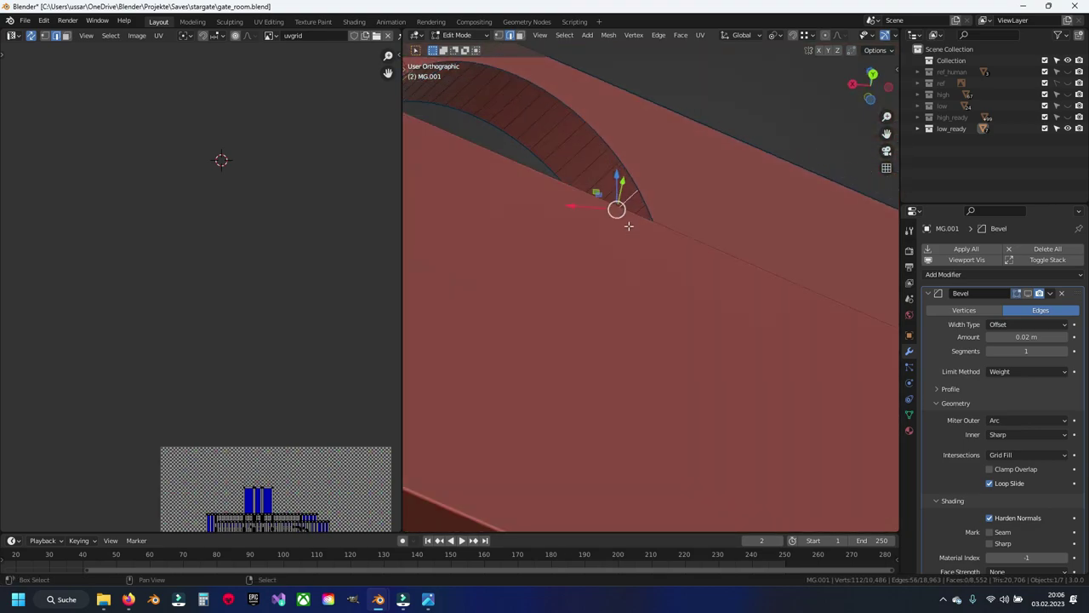
scroll(622, 185, "up", 3)
left_click(597, 188, "ctrl")
left_click(576, 162, "ctrl")
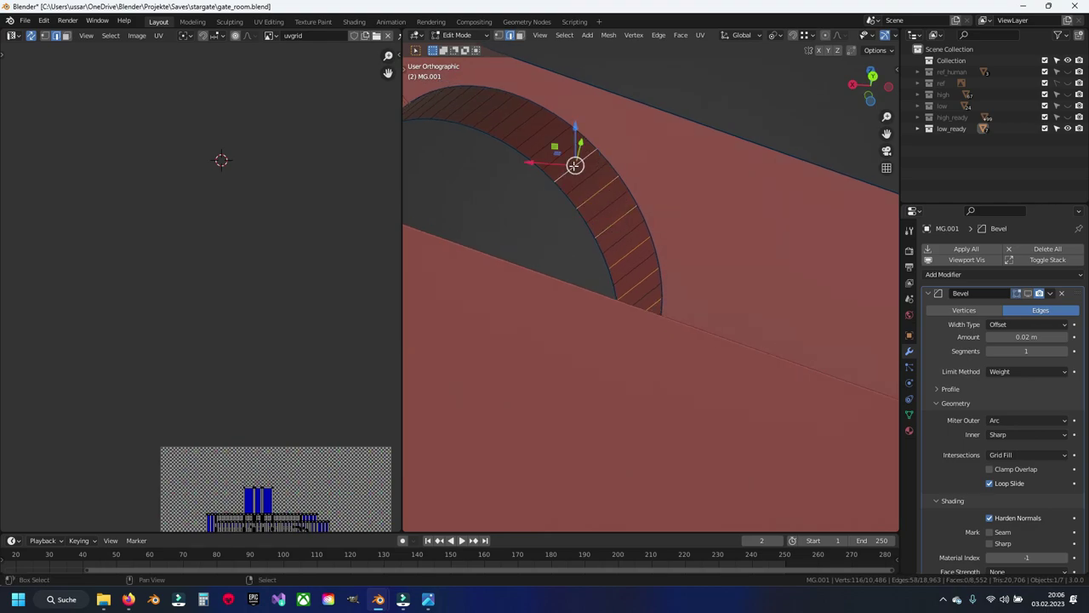
left_click(546, 140, "ctrl")
left_click(503, 114, "ctrl")
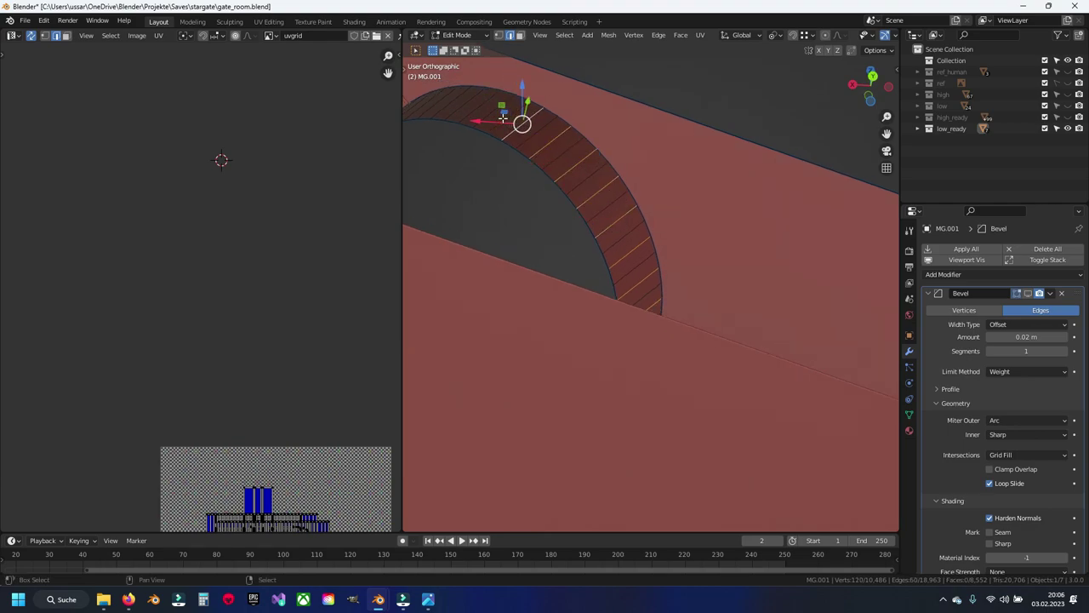
Dissolve the selected crossing edges inside the hole.
mouse_move(512, 125)
middle_mouse_down()
mouse_move(506, 136)
mouse_move(533, 156)
mouse_move(729, 183)
middle_mouse_up()
scroll(729, 183, "up", 3)
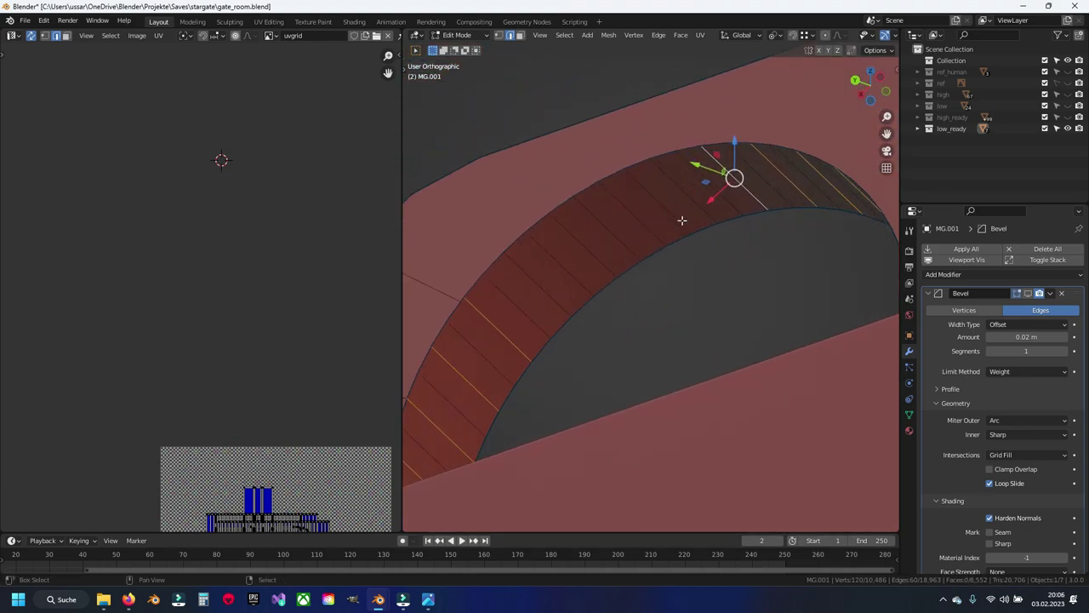
key("x")
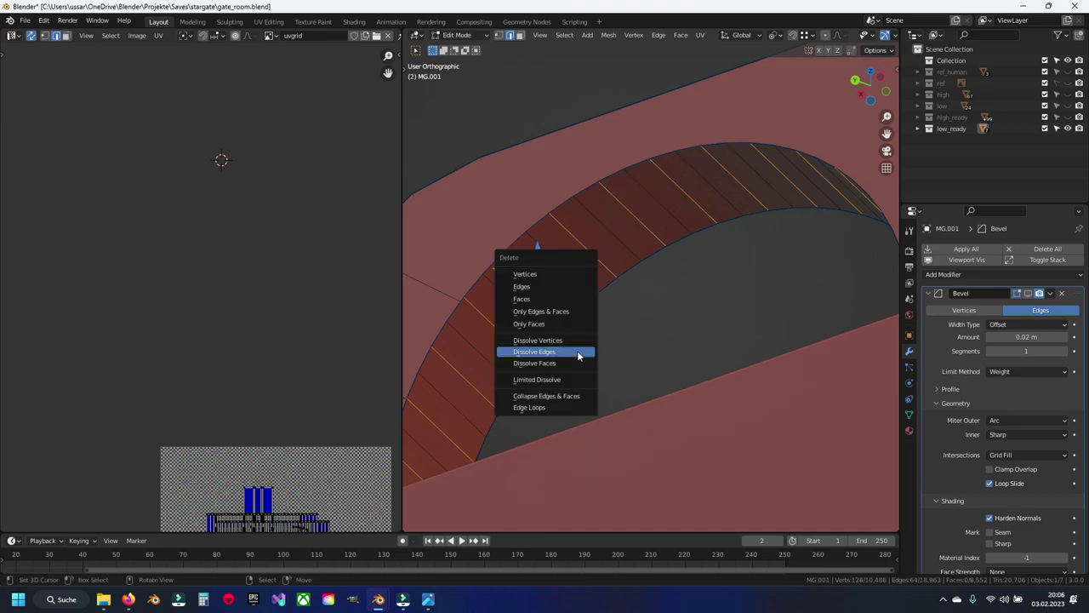
left_click(561, 352)
Save gate_room.blend and pick a side edge of the plate.
scroll(558, 295, "down", 3)
middle_click_drag(558, 295, 715, 379)
key("ctrl+s")
middle_click_drag(673, 326, 739, 328)
left_click(660, 400)
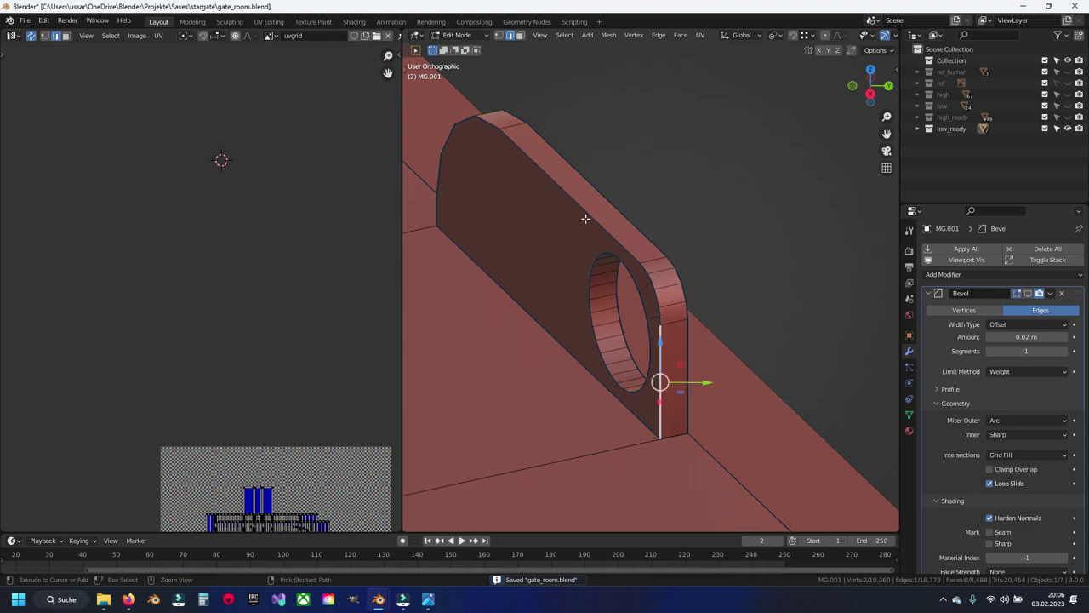
Mark seams along the plate's top outline, curved edge, hole rim loop and rounded corners.
left_click(586, 219, "ctrl")
left_click(440, 208, "ctrl")
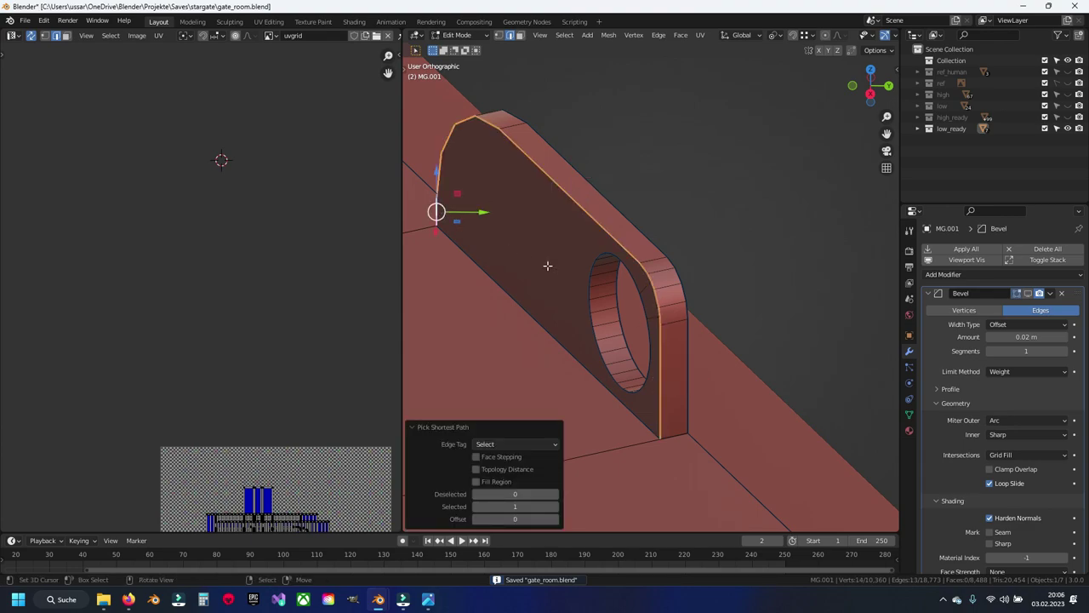
left_click(695, 396)
mouse_move(696, 396)
middle_mouse_down()
mouse_move(706, 355)
mouse_move(783, 369)
mouse_move(633, 347)
mouse_move(687, 318)
middle_mouse_up()
left_click(706, 355, "ctrl")
left_click(687, 318, "alt+shift")
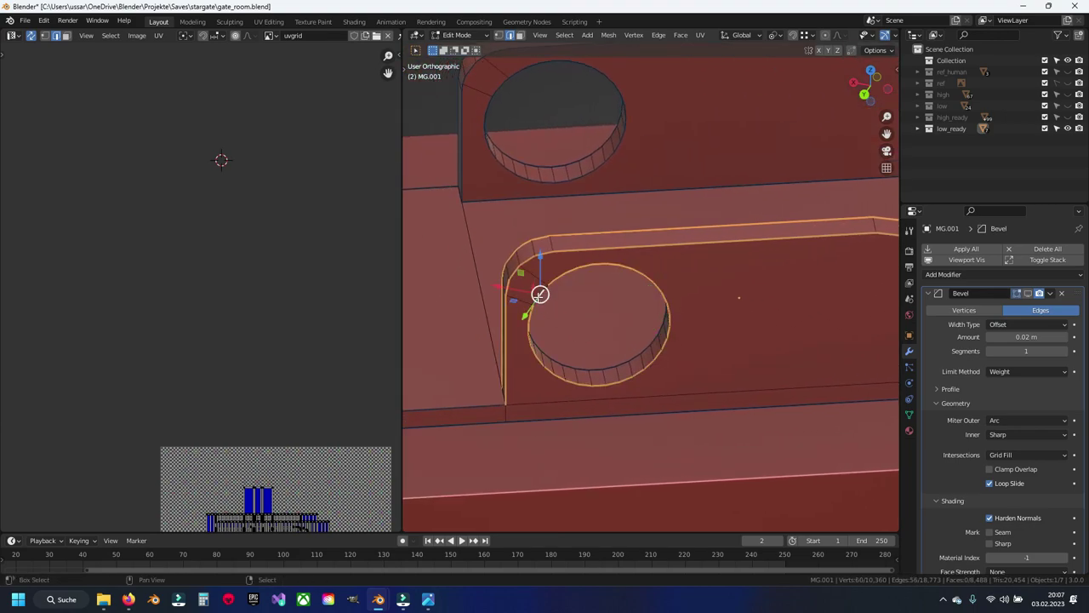
middle_click_drag(523, 287, 609, 311)
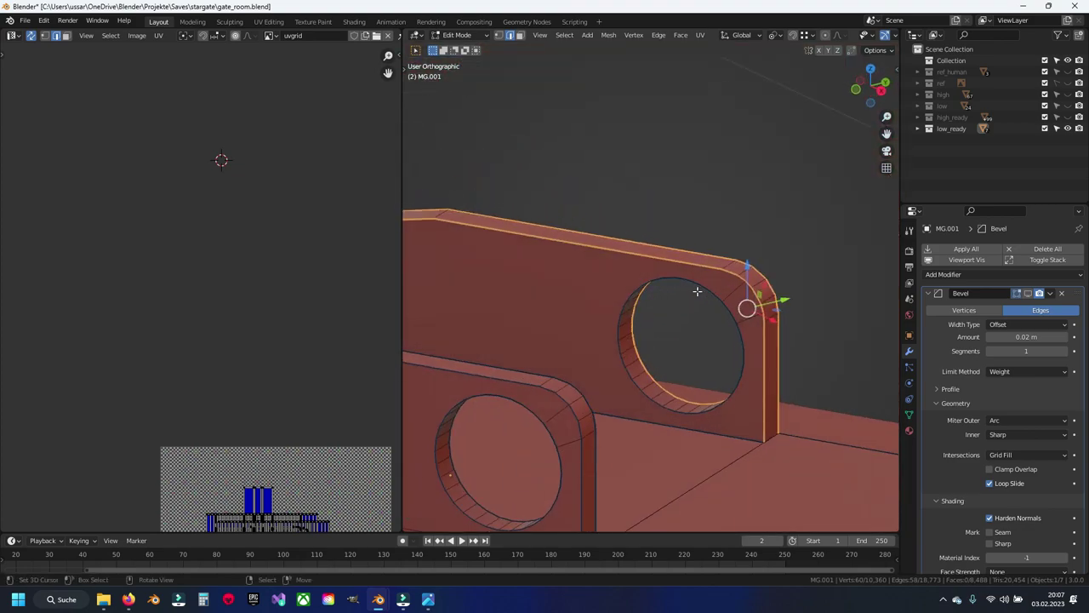
left_click(733, 317, "alt+shift")
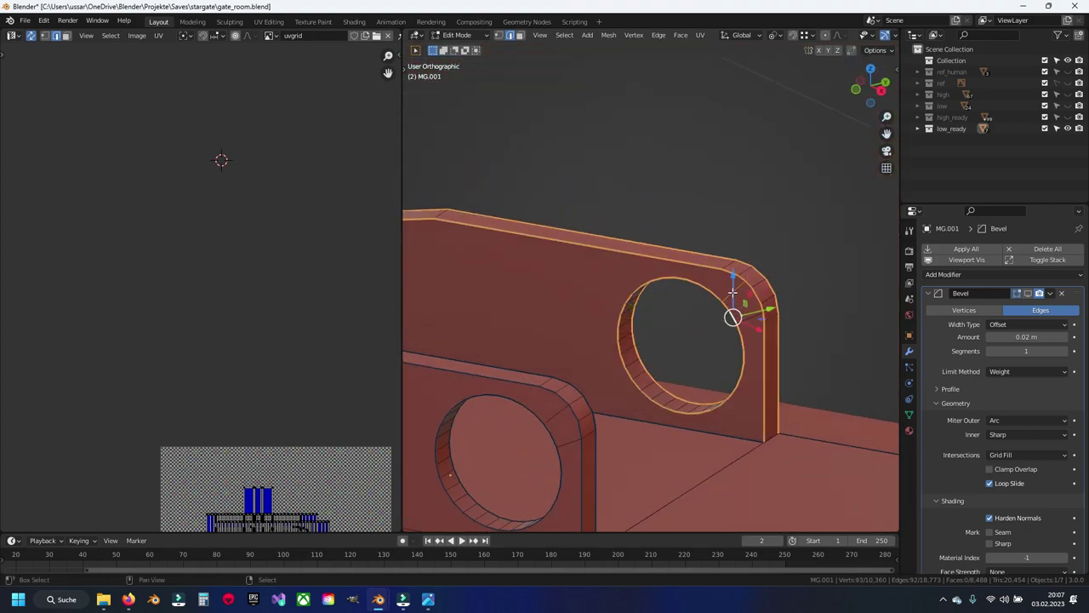
right_click(724, 354)
left_click(725, 357)
Select the other bracket's hole rim loops and the pillar corner.
middle_click_drag(686, 332, 647, 281)
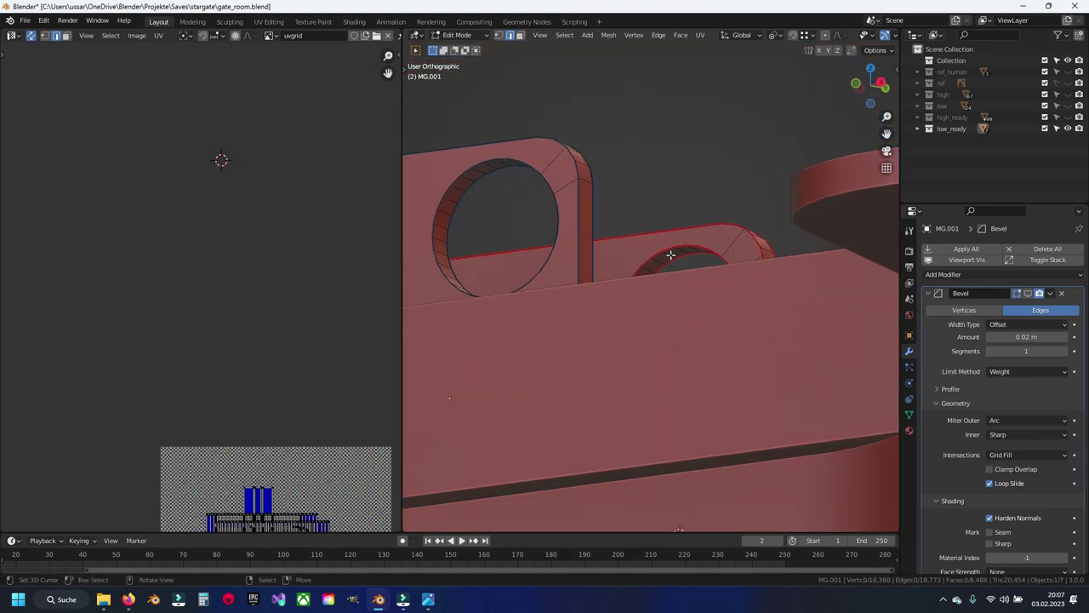
right_click(473, 186)
key("Escape")
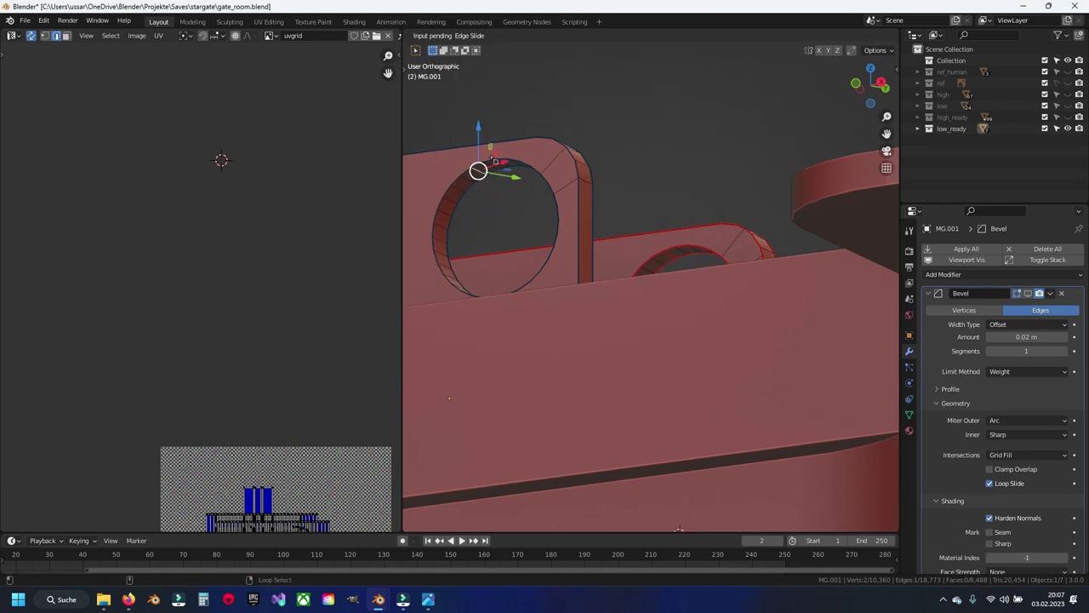
left_click(487, 156, "alt")
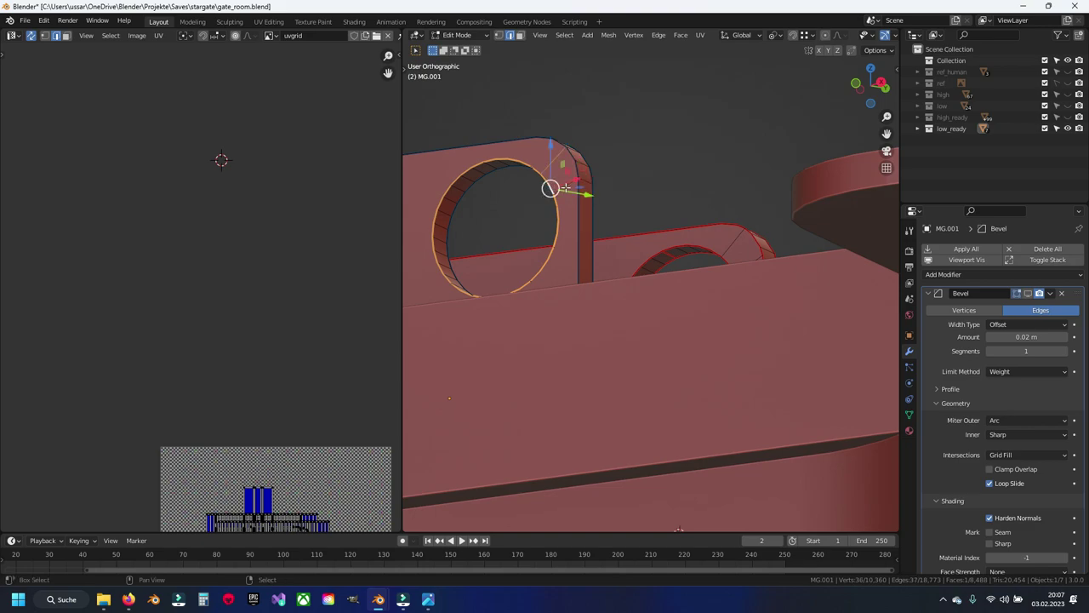
mouse_move(621, 211)
middle_mouse_down()
mouse_move(627, 313)
mouse_move(612, 328)
middle_mouse_up()
left_click(612, 329, "shift")
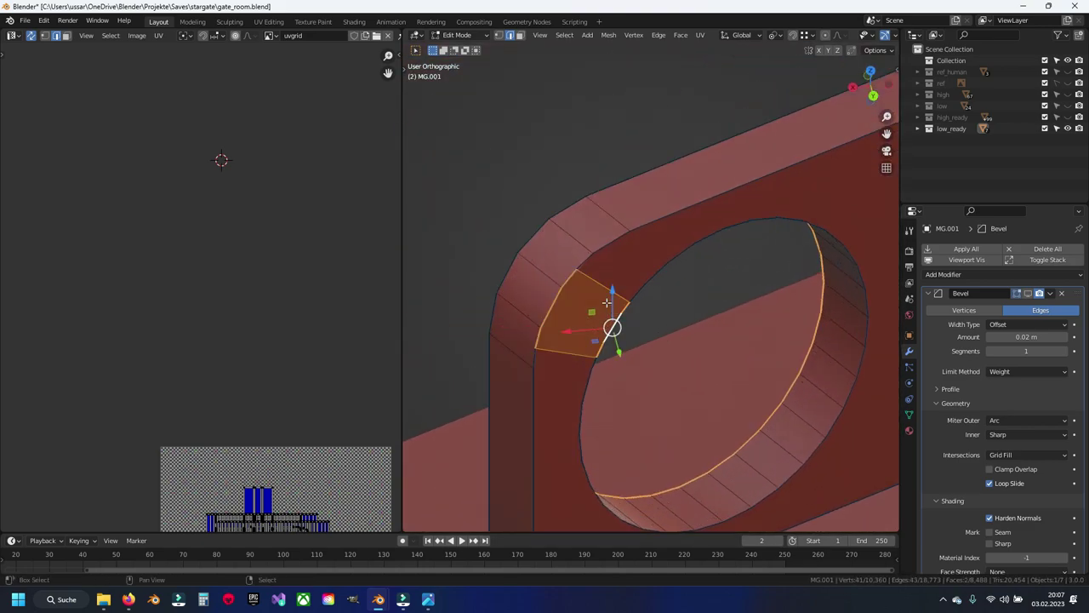
left_click(642, 268, "alt+shift")
Mark the selected rim loops and pillar edges as seams.
scroll(612, 354, "down", 3)
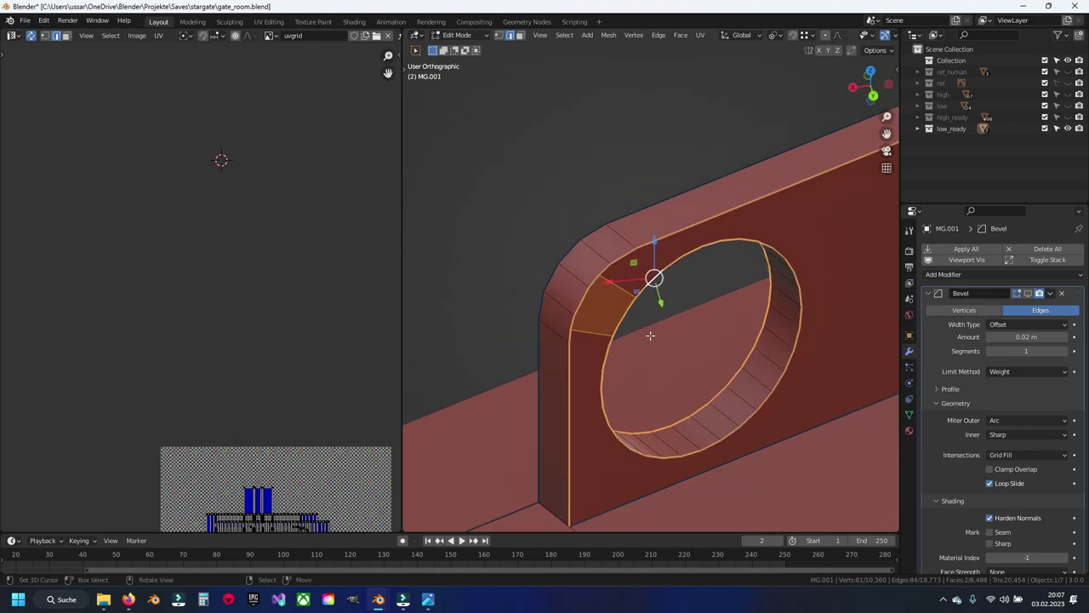
scroll(630, 324, "down", 2)
middle_click_drag(731, 349, 597, 331, "shift")
key("ctrl+e")
left_click(596, 331)
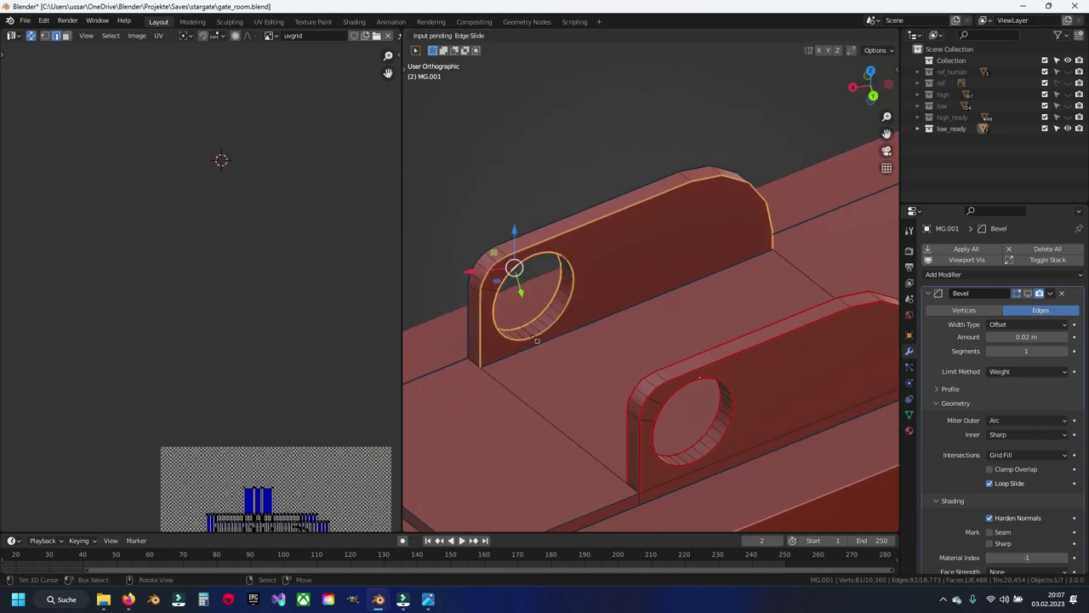
right_click(578, 339)
key("ctrl+e")
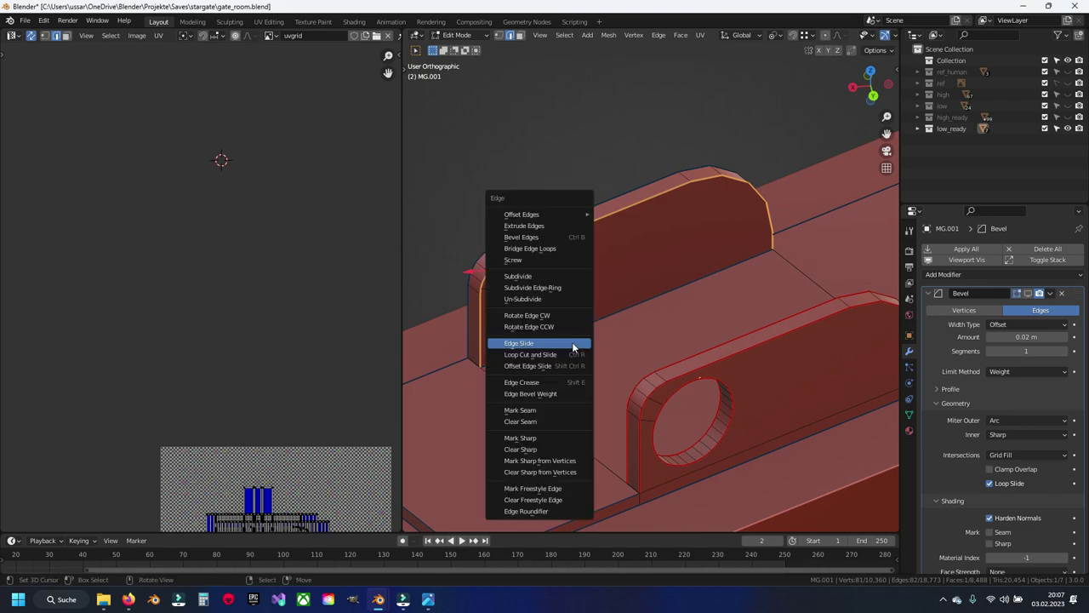
left_click(520, 410)
Pick the bracket's top and vertical edges, then clear the selection.
middle_click_drag(521, 411, 543, 366)
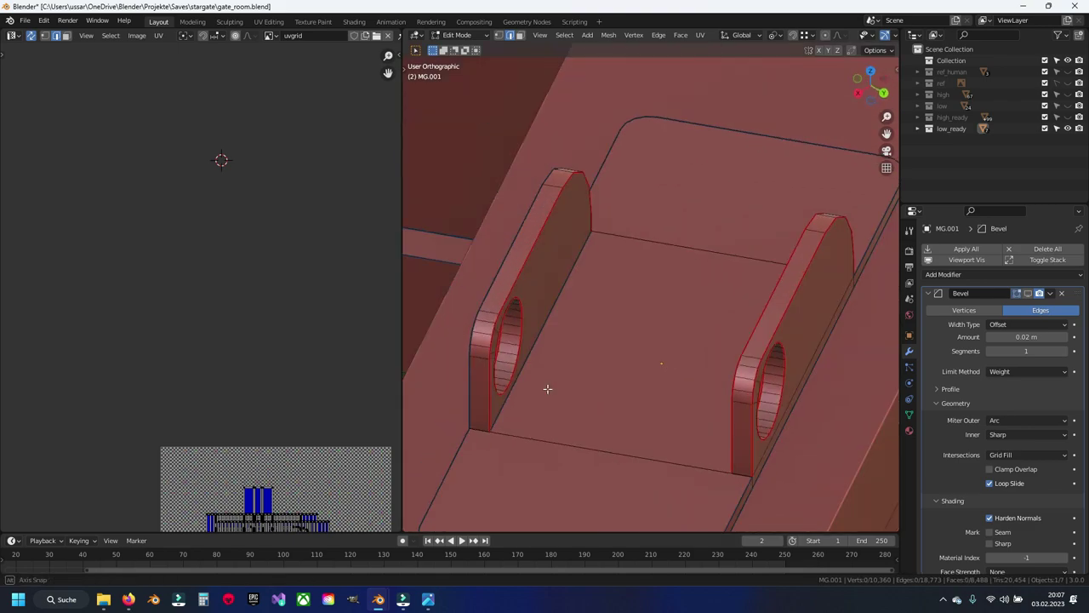
left_click(543, 364)
left_click(606, 456, "shift")
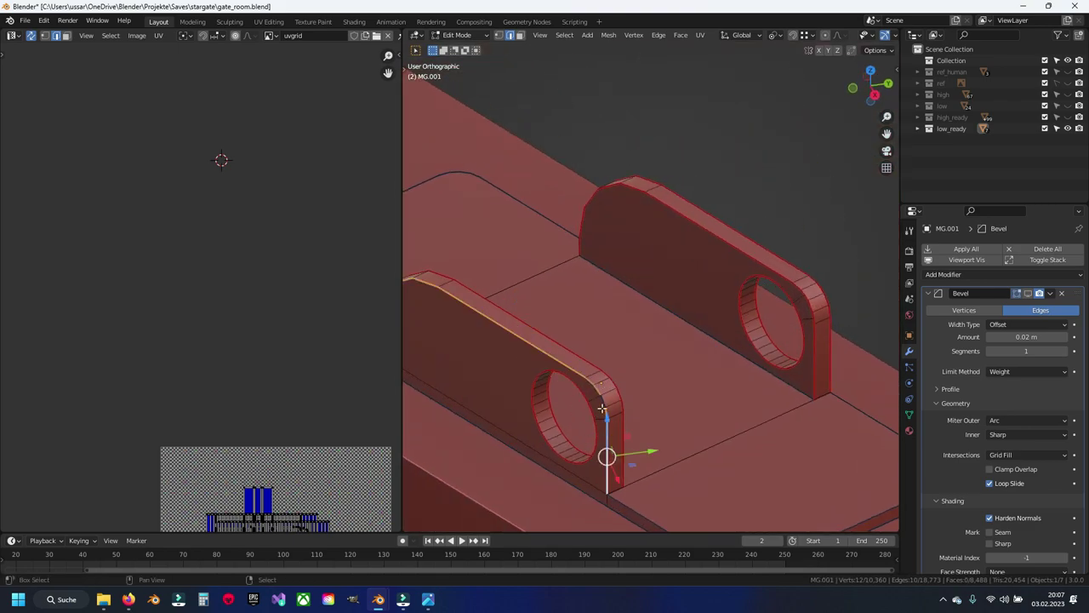
middle_click_drag(613, 394, 602, 355, "shift")
key("alt+a")
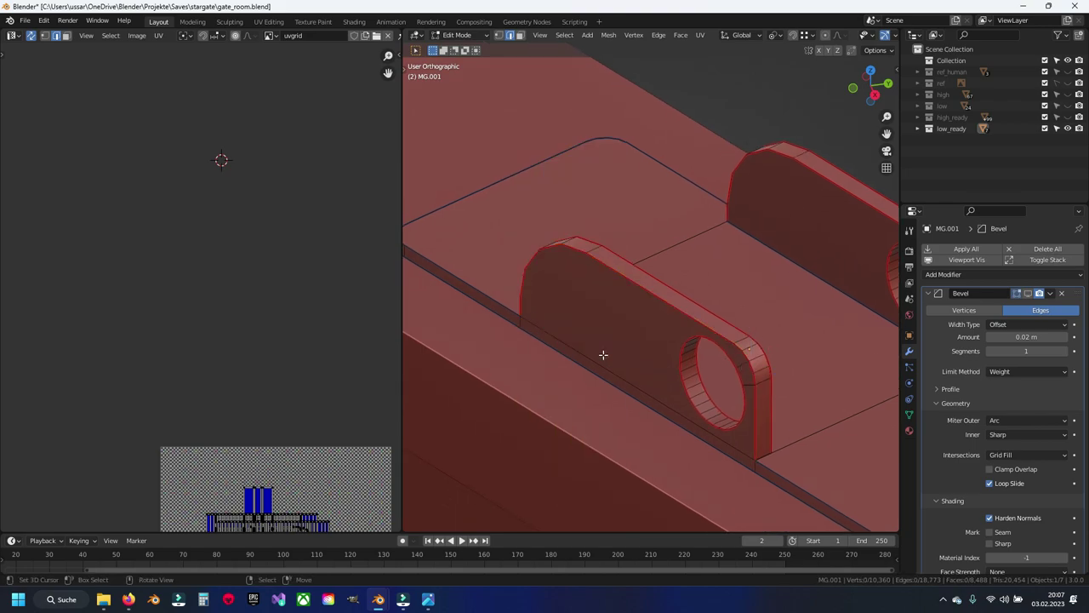
Unwrap the whole mesh into new UV islands and frame a base-plate face.
key("a")
key("u")
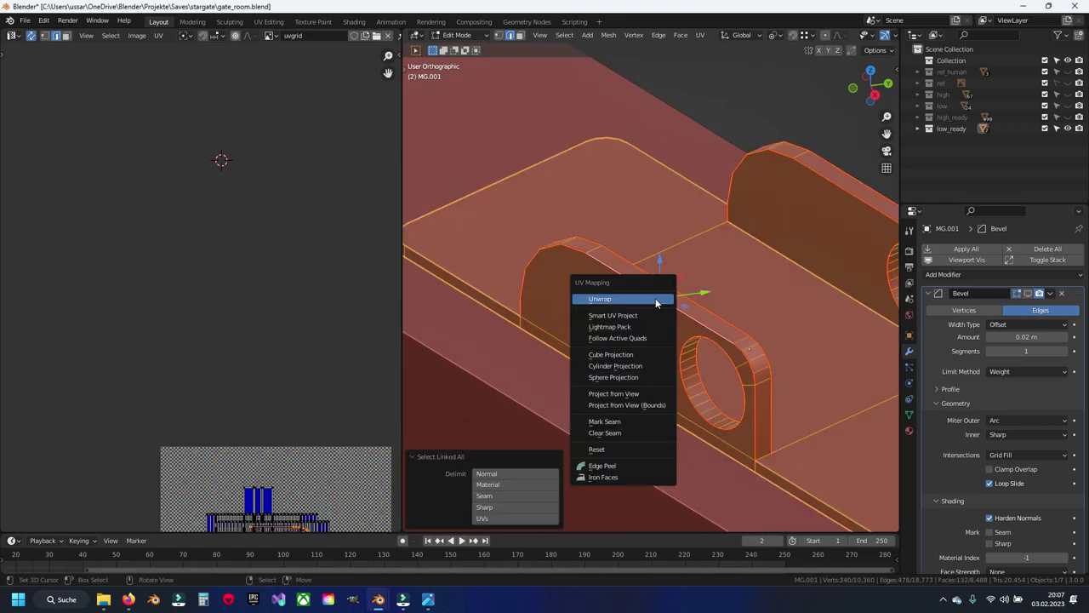
left_click(658, 298)
scroll(311, 508, "up", 3)
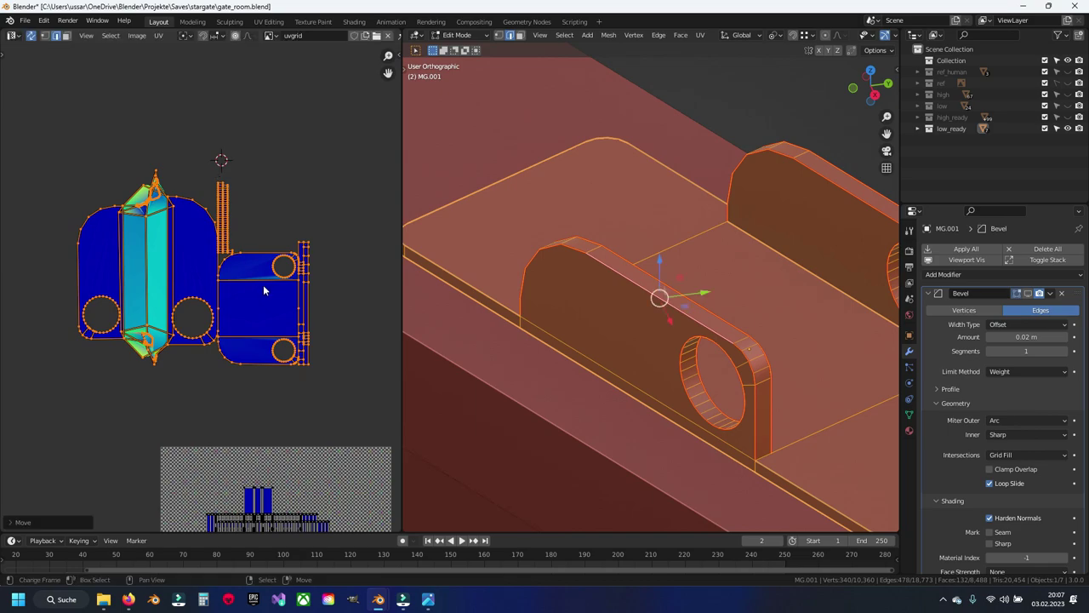
left_click(279, 312)
key("KP_Decimal")
Save the file and cut a fan edge from the plate's middle vertex to the first rounded-corner vertex.
key("alt+a")
key("ctrl+s")
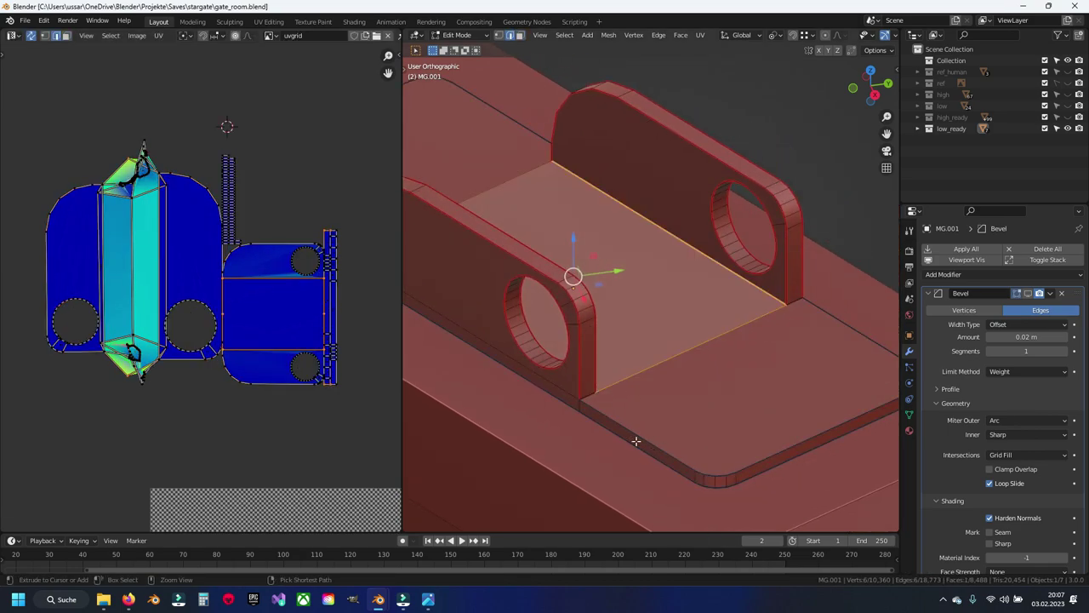
middle_click_drag(619, 413, 587, 323)
left_click(676, 272)
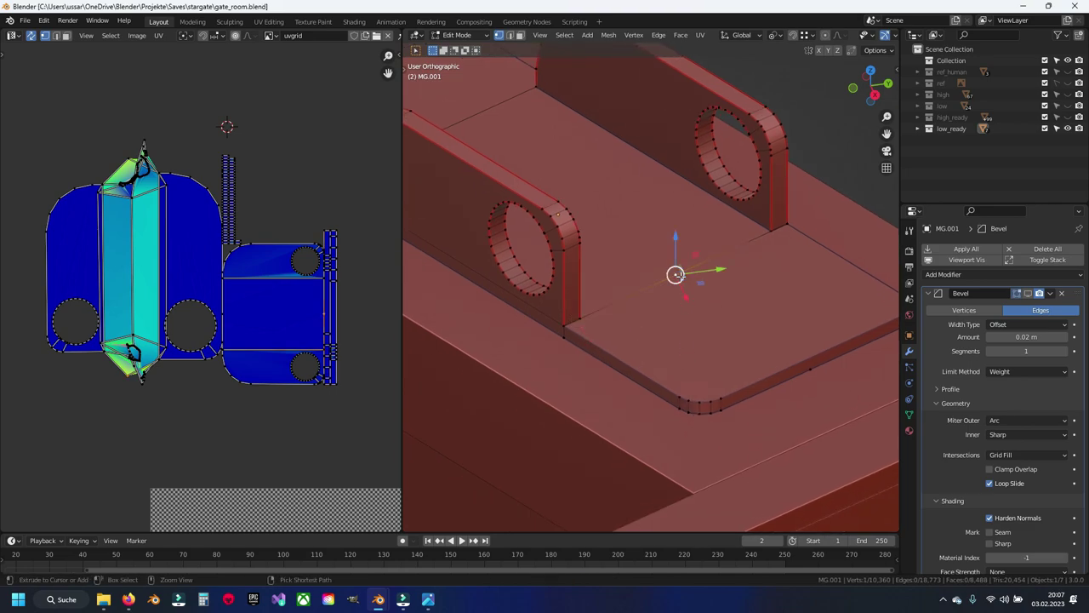
middle_click_drag(675, 273, 654, 254, "shift")
scroll(695, 310, "up", 3)
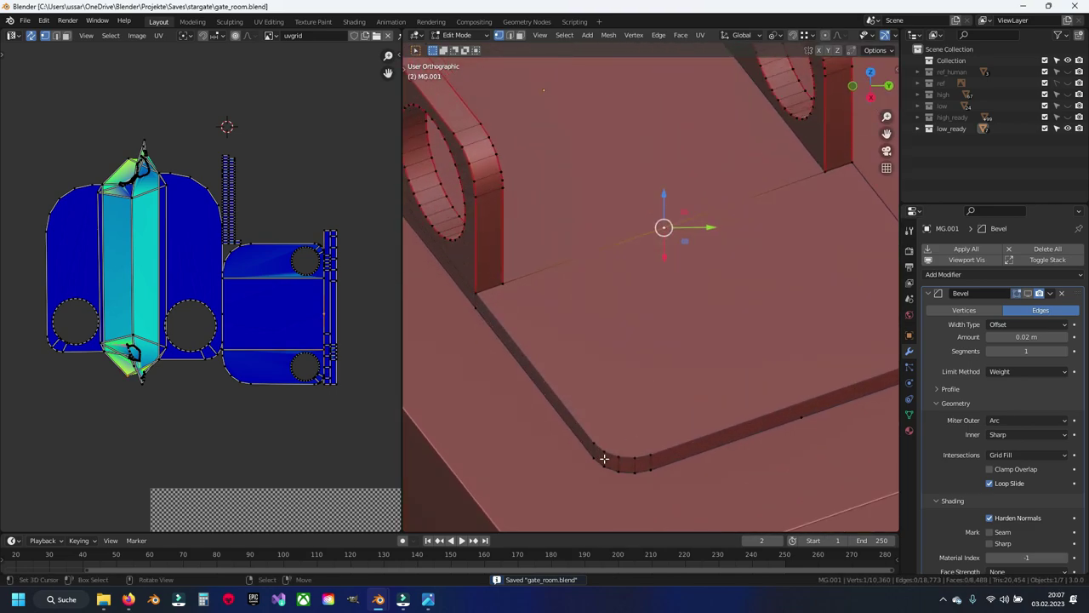
key("k")
left_click(663, 228)
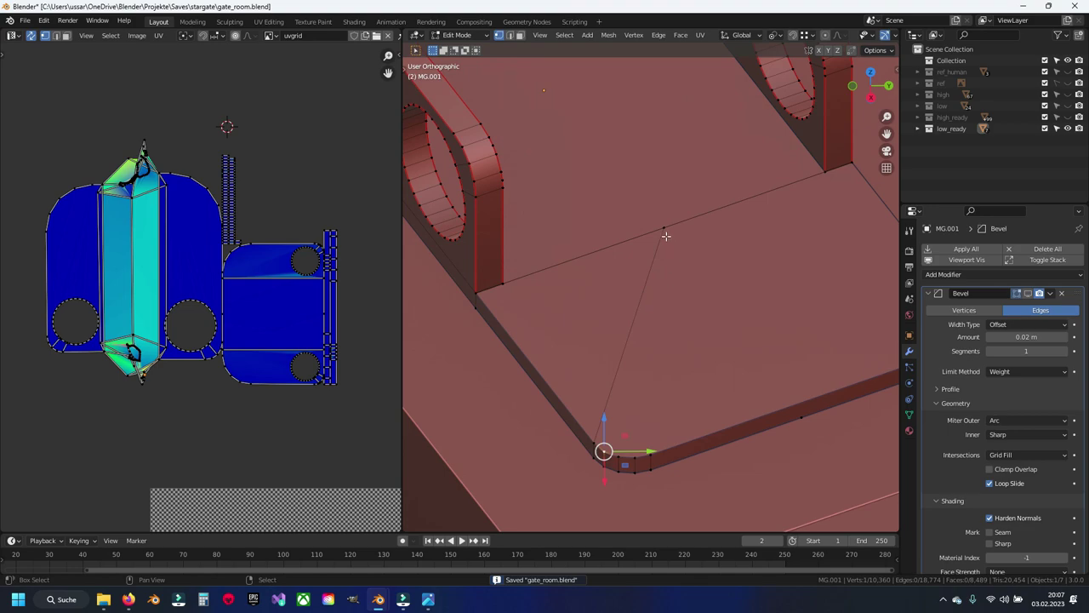
key("Return")
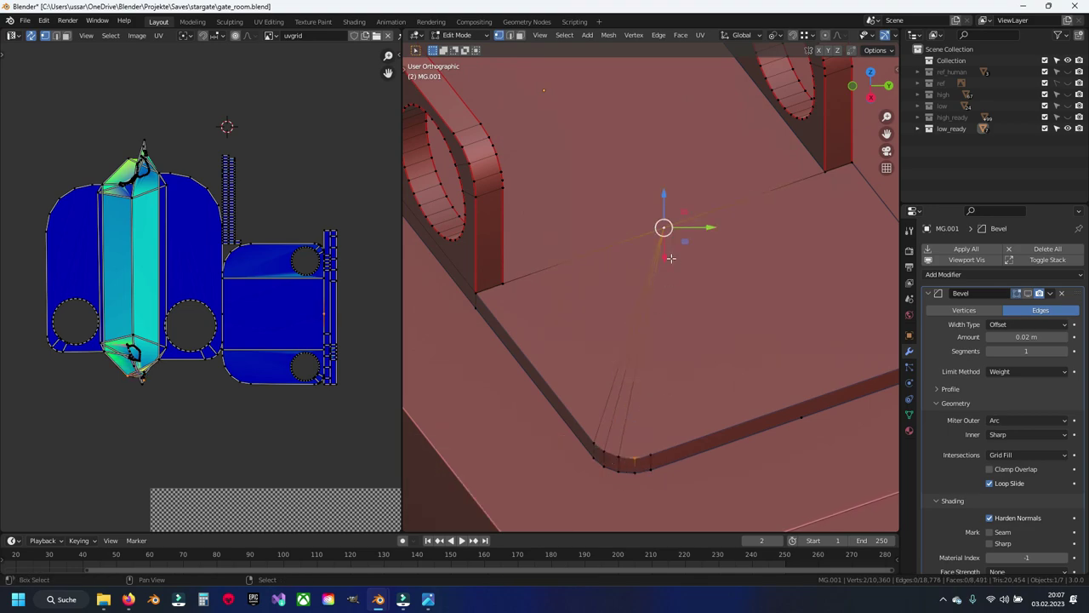
Join the upper fan vertex to the bevel vertices of the plate's other corner with J.
left_click(514, 315)
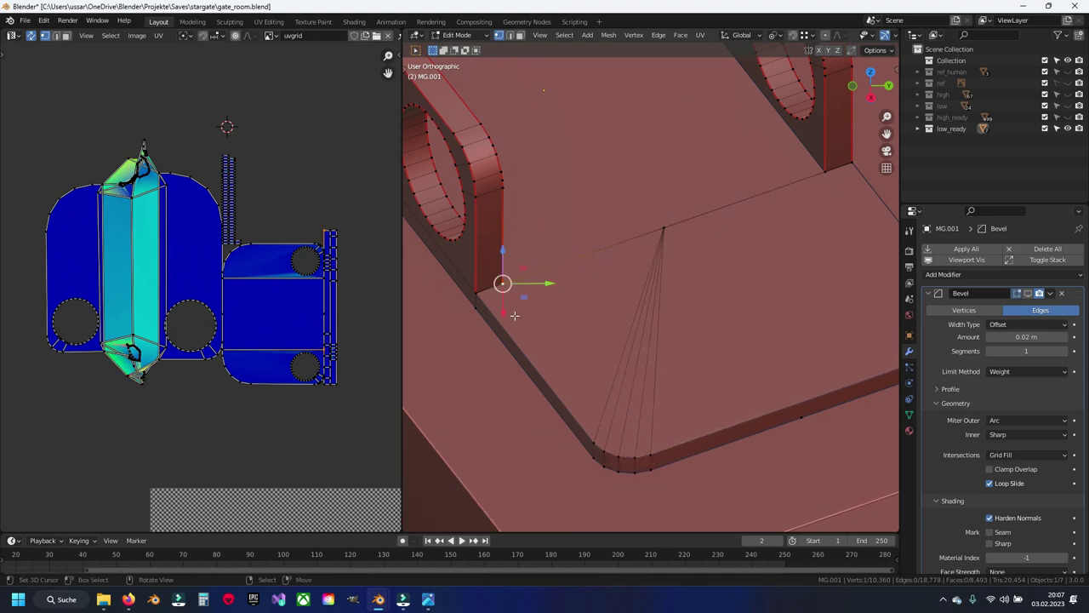
left_click(593, 442)
key("j")
mouse_move(620, 409)
middle_mouse_down()
mouse_move(639, 354)
mouse_move(630, 345)
middle_mouse_up()
left_click(484, 280)
left_click(777, 406)
left_click(789, 395)
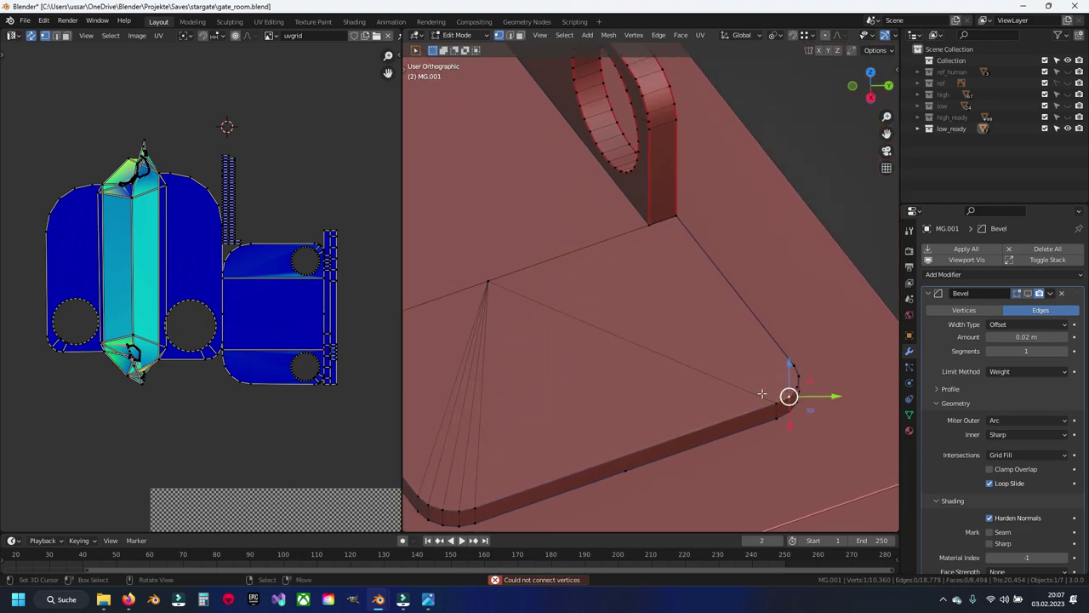
left_click(489, 282, "shift")
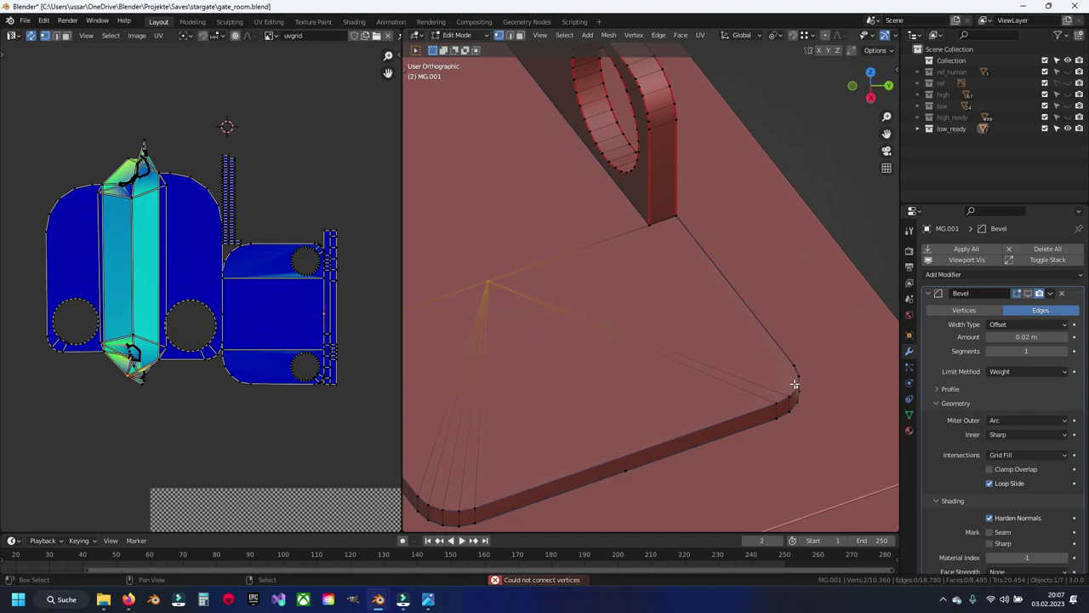
key("j")
Connect the bottom tab corner's rounded vertices to the upper fan vertex with new edges.
left_click(790, 359)
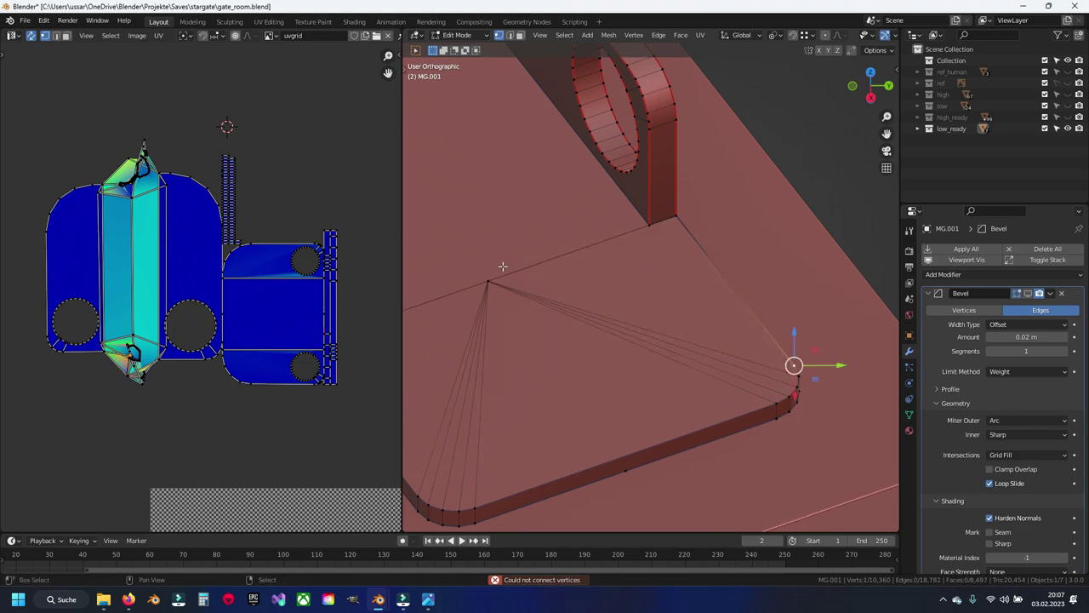
left_click(486, 280, "shift")
mouse_move(486, 280)
middle_mouse_down()
mouse_move(583, 320)
mouse_move(675, 262)
middle_mouse_up()
scroll(698, 469, "up", 3)
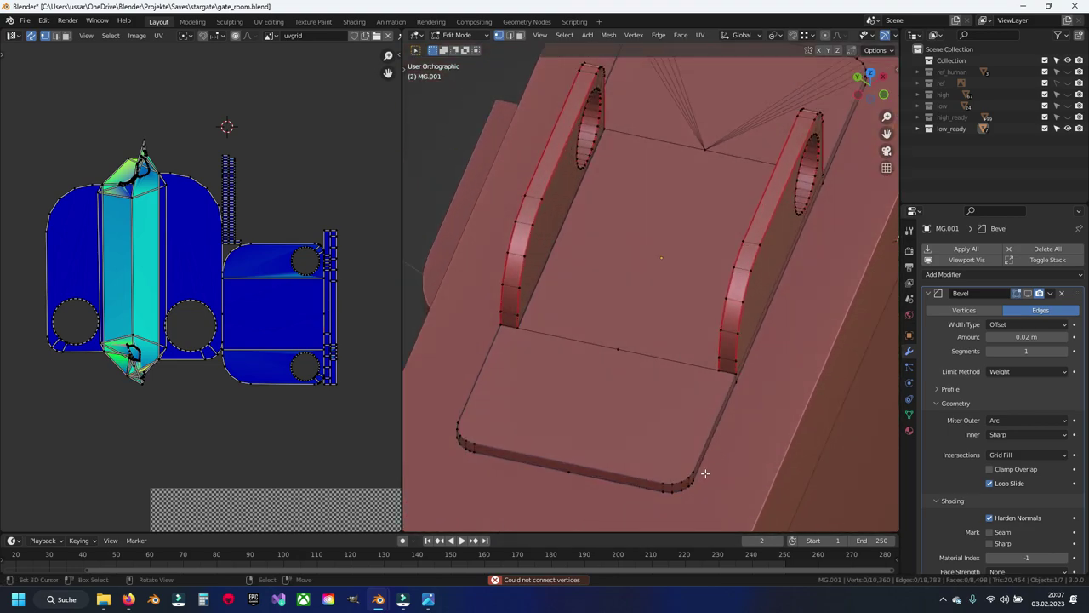
left_click(690, 469)
scroll(666, 459, "up", 3)
left_click(649, 408)
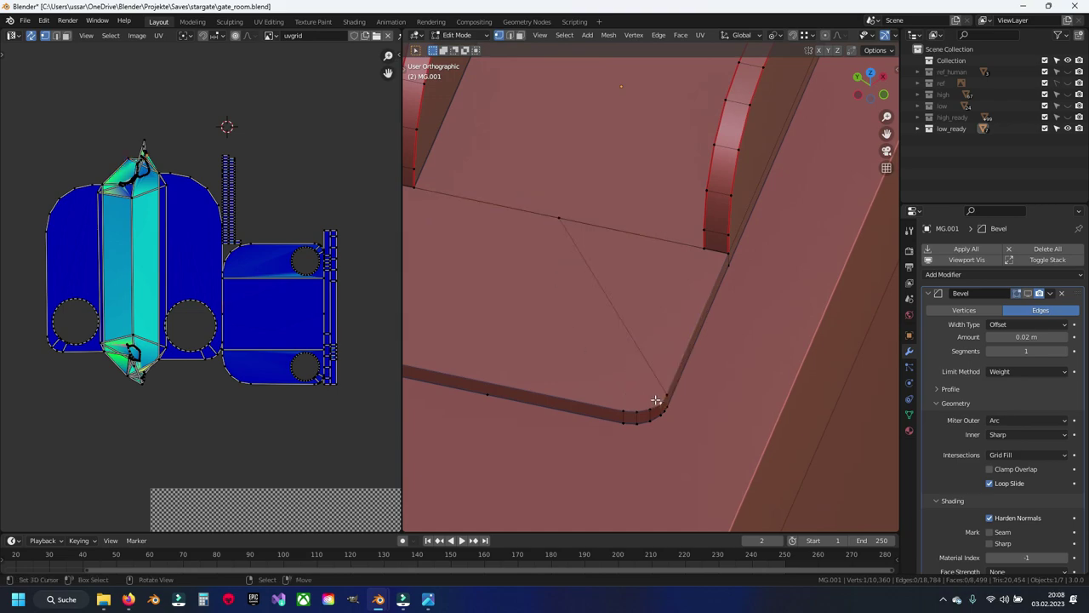
left_click(648, 408, "shift")
key("j")
left_click(637, 410)
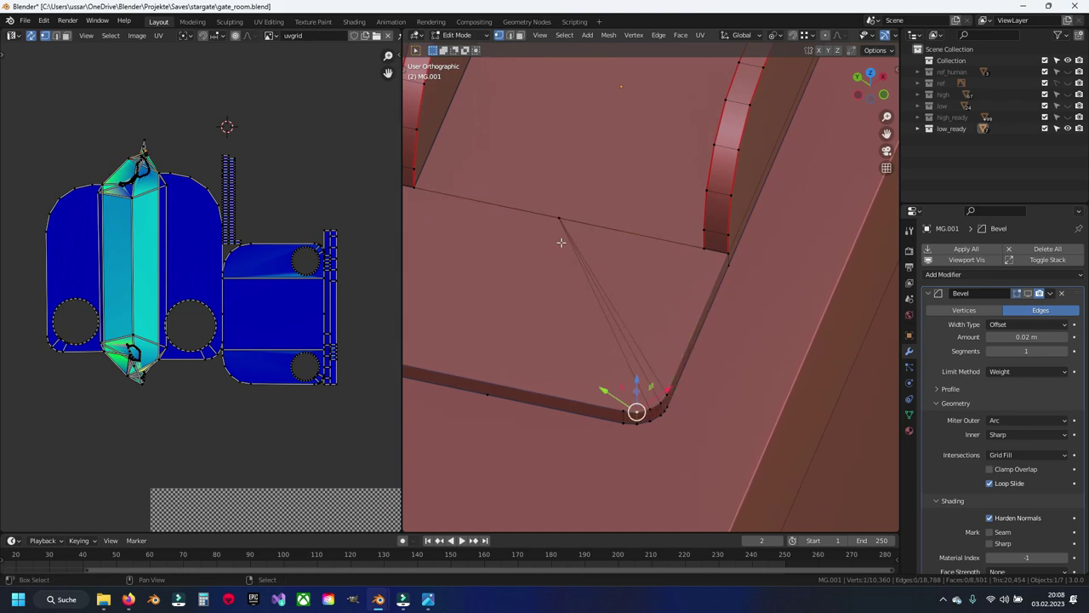
left_click(558, 217, "shift")
key("j")
Join the remaining rounded corner's lower-left vertex to the upper fan vertex, then select the stray edge vertex.
mouse_move(559, 213)
middle_mouse_down()
mouse_move(687, 311)
mouse_move(799, 315)
middle_mouse_up()
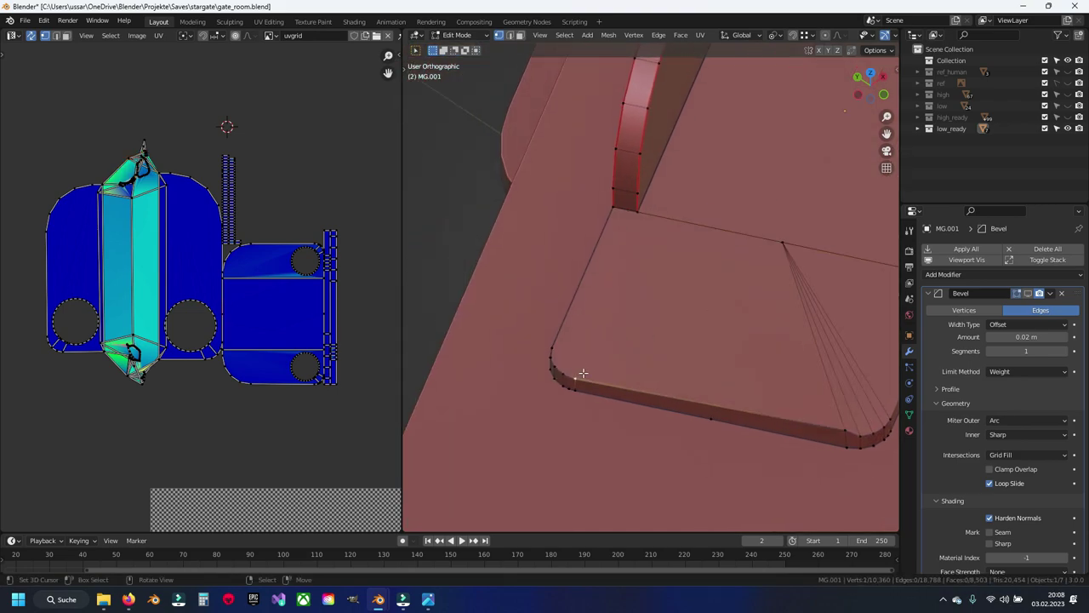
left_click(552, 347)
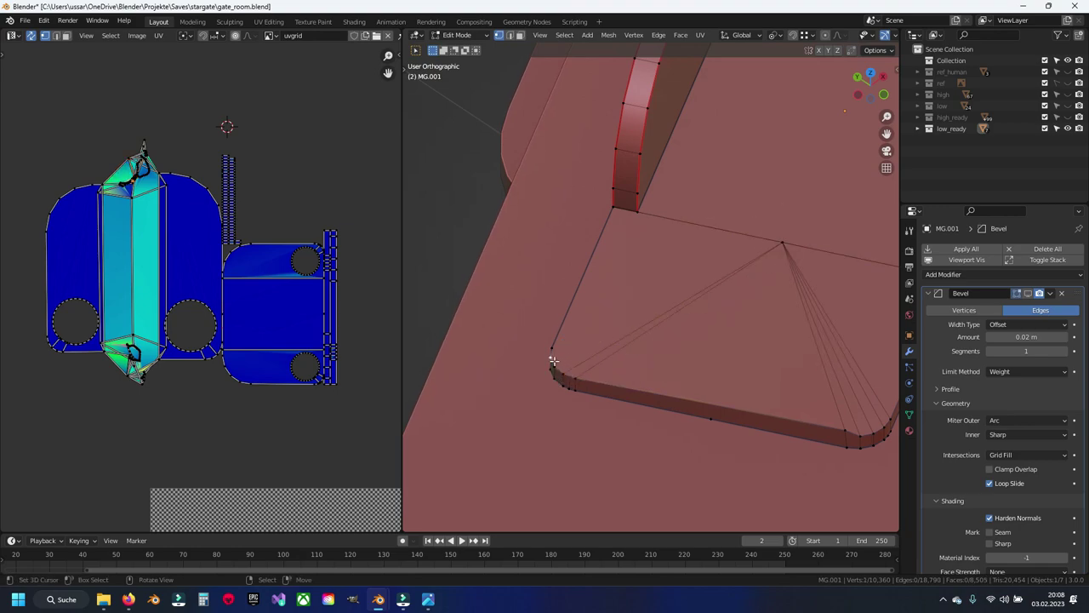
left_click(782, 242, "shift")
key("j")
left_click(782, 241)
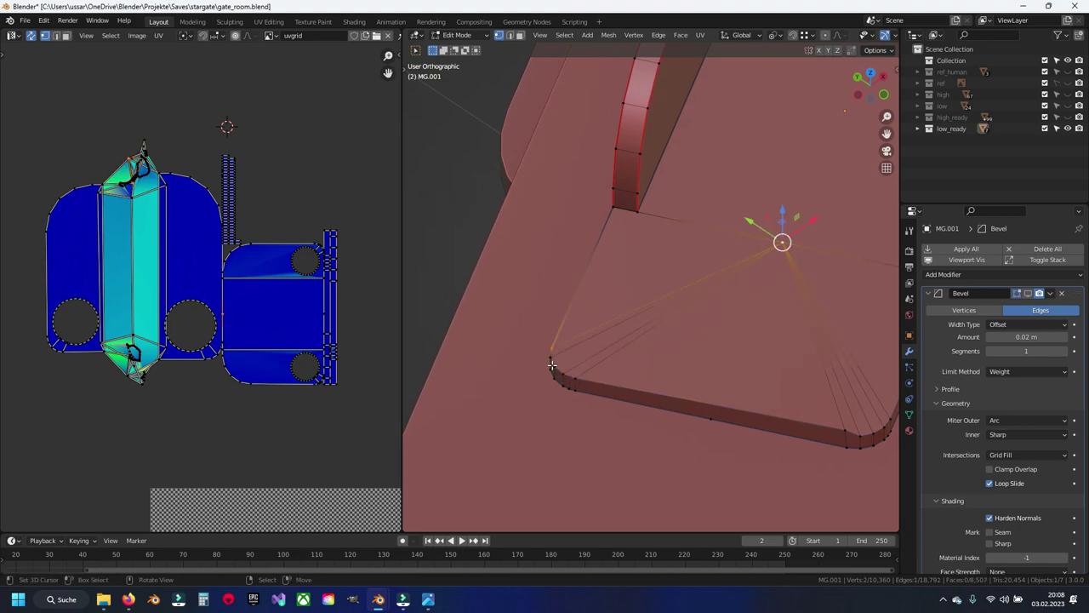
left_click(553, 364)
left_click(742, 428)
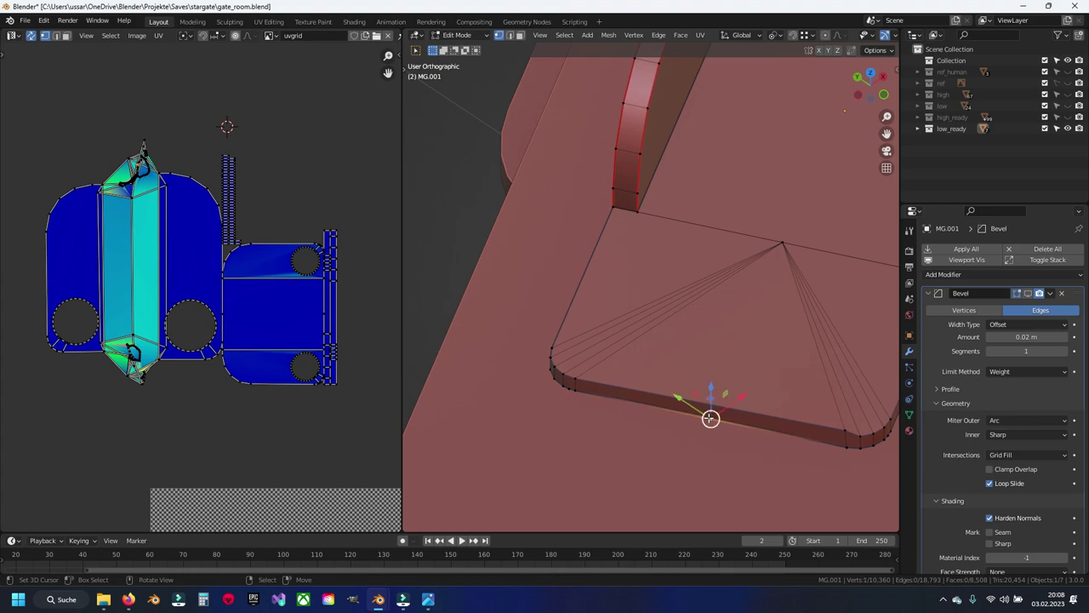
Dissolve the stray vertex on the plate edge, check the result in wireframe, and save.
key("x")
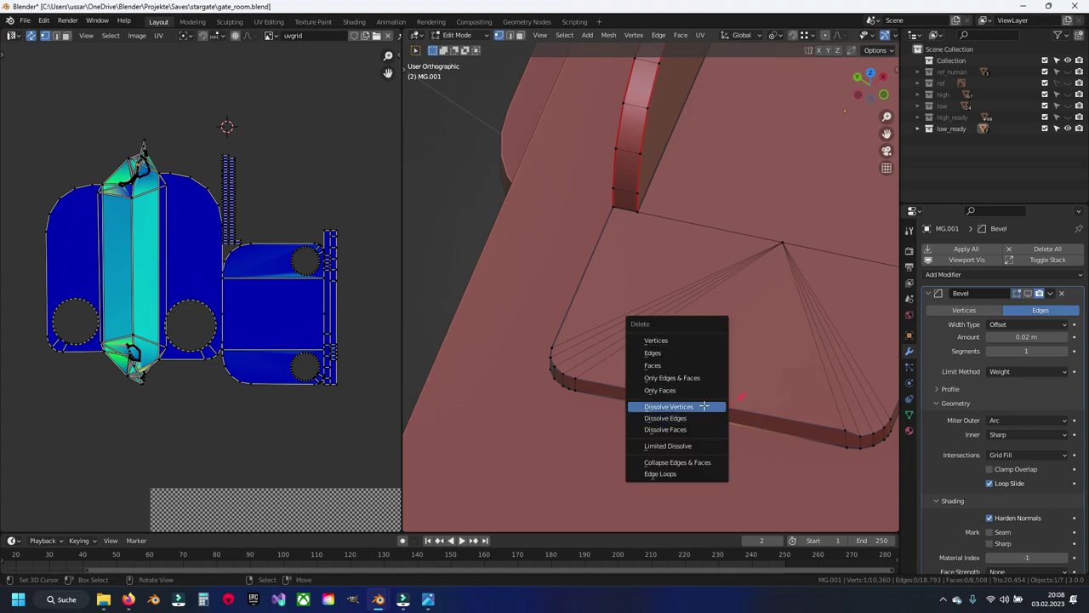
left_click(676, 415)
right_click(672, 408)
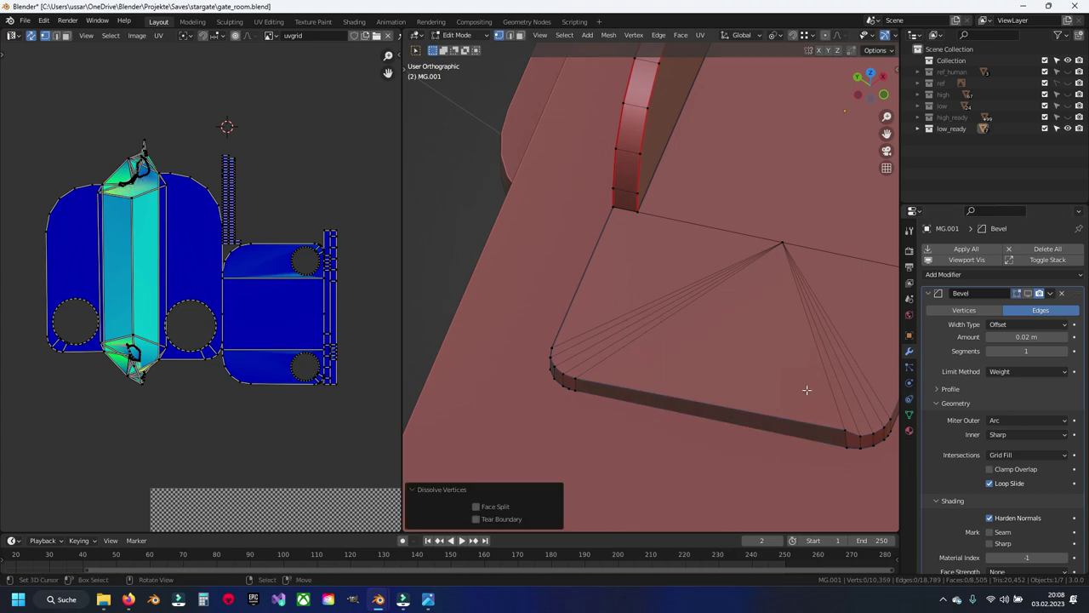
key("shift+z")
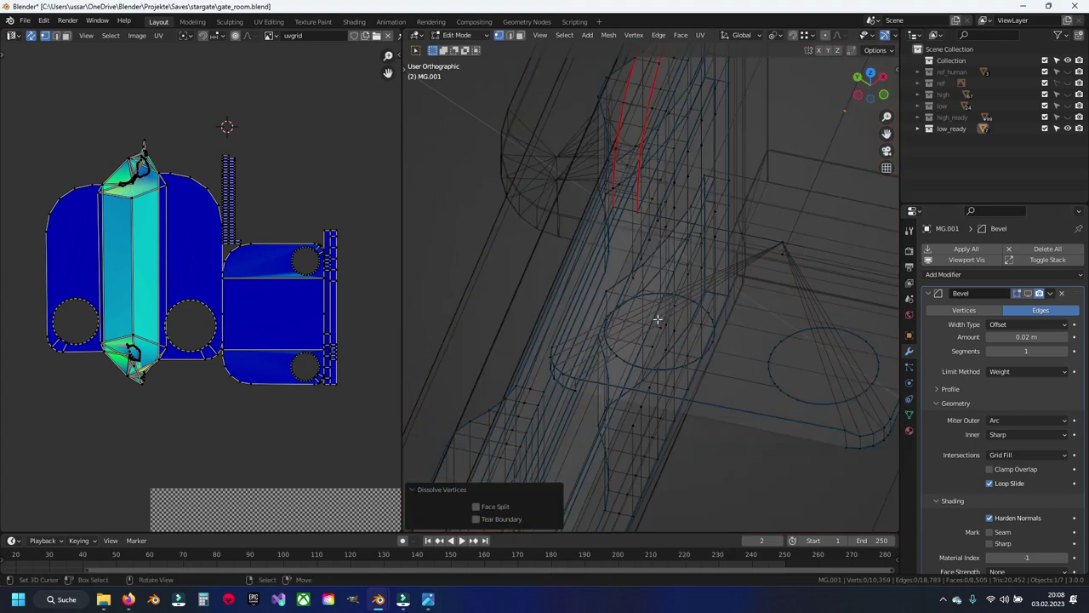
key("shift+z")
key("ctrl+s")
middle_click_drag(711, 382, 626, 306, "shift")
key("2")
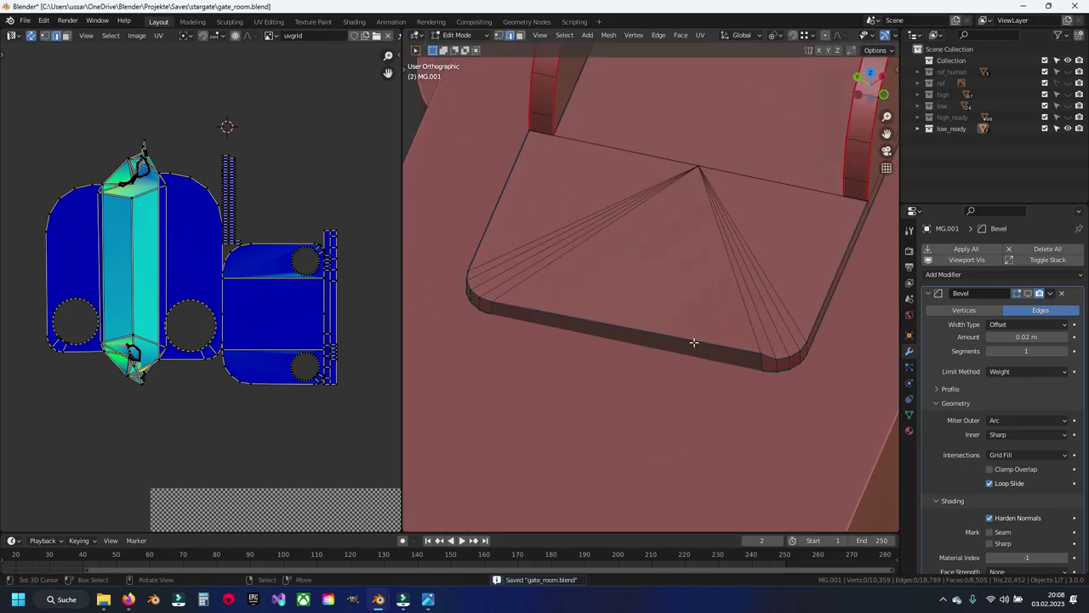
left_click(694, 343)
left_click(685, 353, "shift")
key("1")
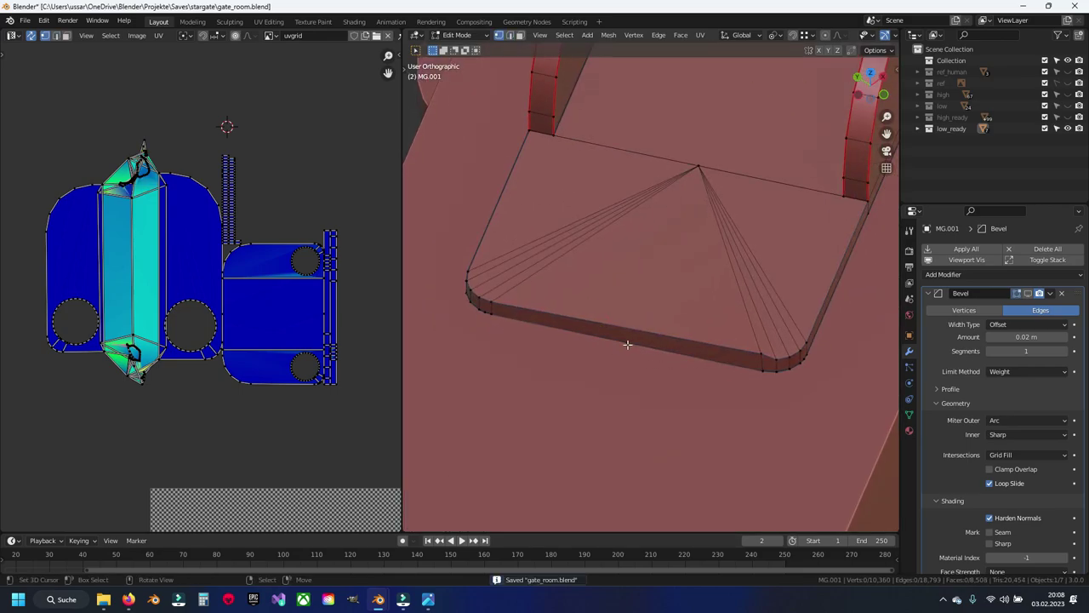
Vertex-slide a rounded-corner vertex onto its neighbour and merge the overlapping pair.
left_click(623, 338)
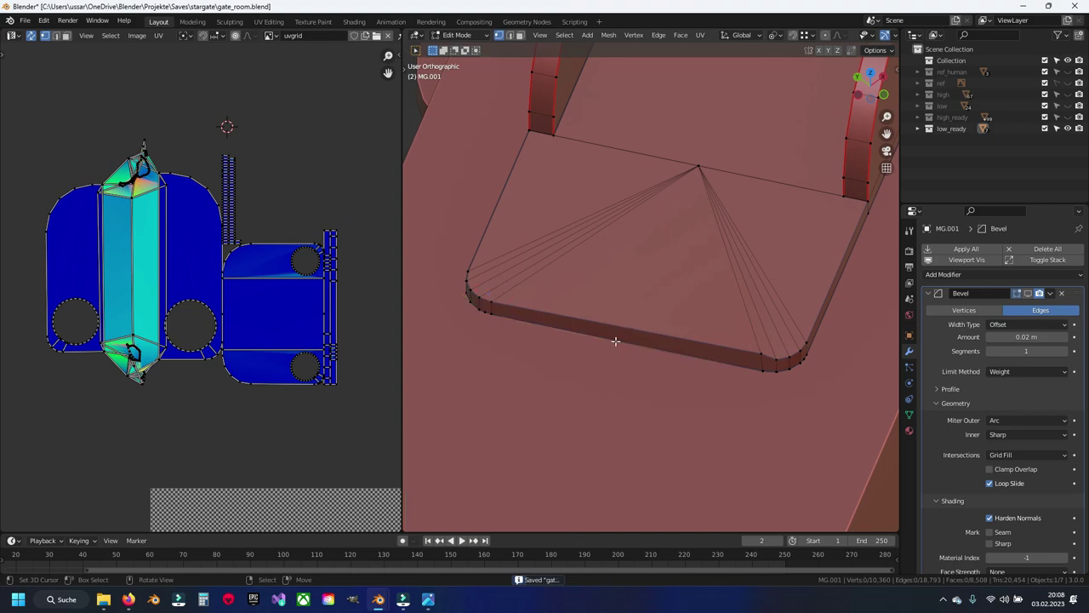
scroll(615, 342, "up", 3)
scroll(671, 343, "up", 1)
left_click(627, 355)
key("shift+v")
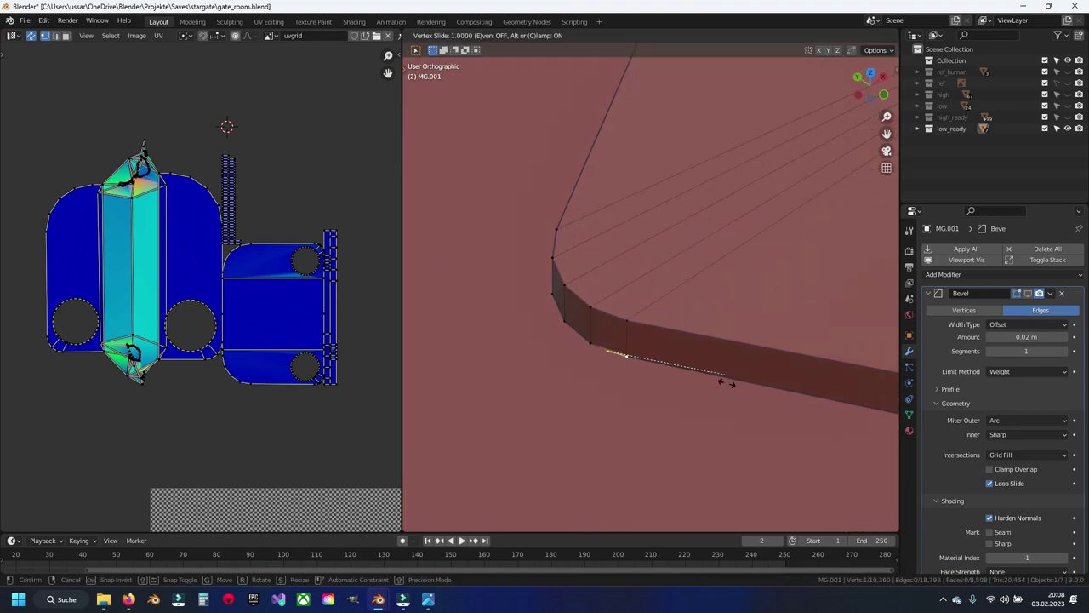
left_click(668, 364)
key("m")
left_click(669, 364)
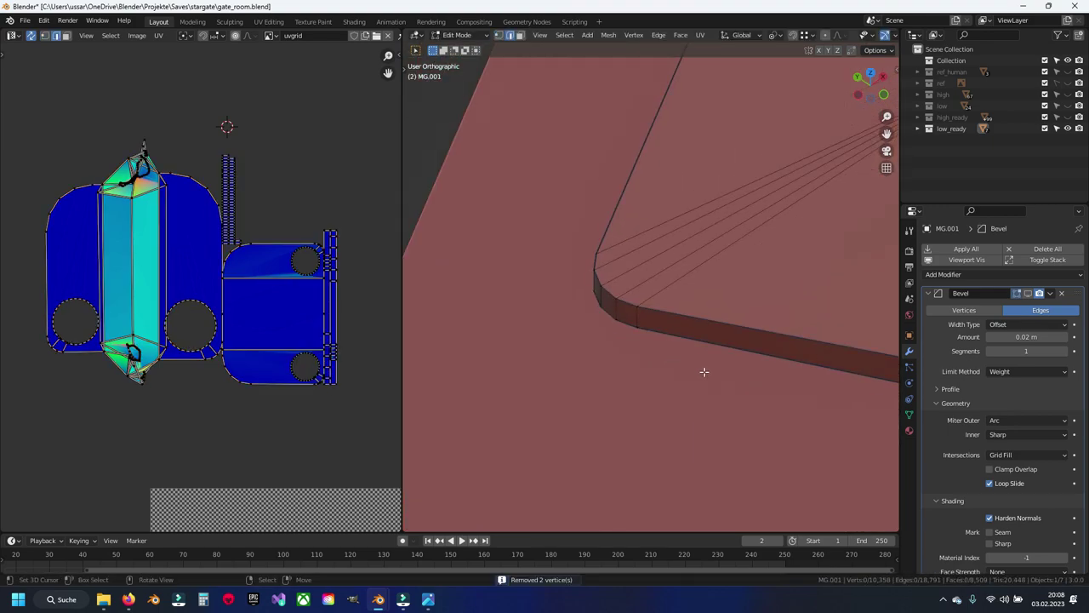
Check the plate side edge's data, select a bevel corner vertex, and save gate_room.blend.
left_click(696, 353)
key("n")
key("n")
key("KP_Decimal")
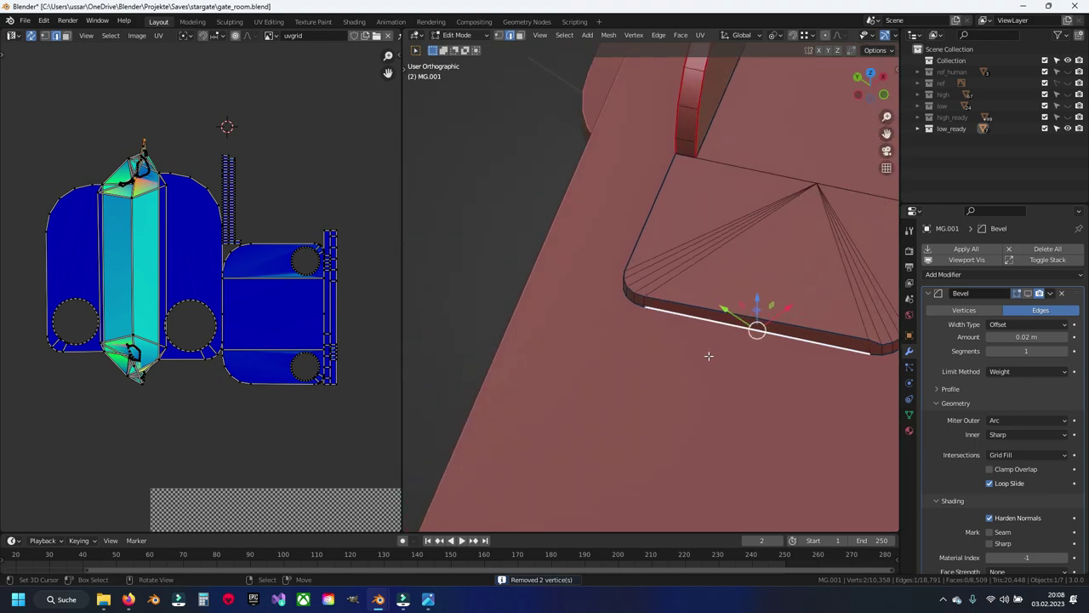
key("1")
middle_click_drag(708, 356, 721, 380)
left_click(585, 376)
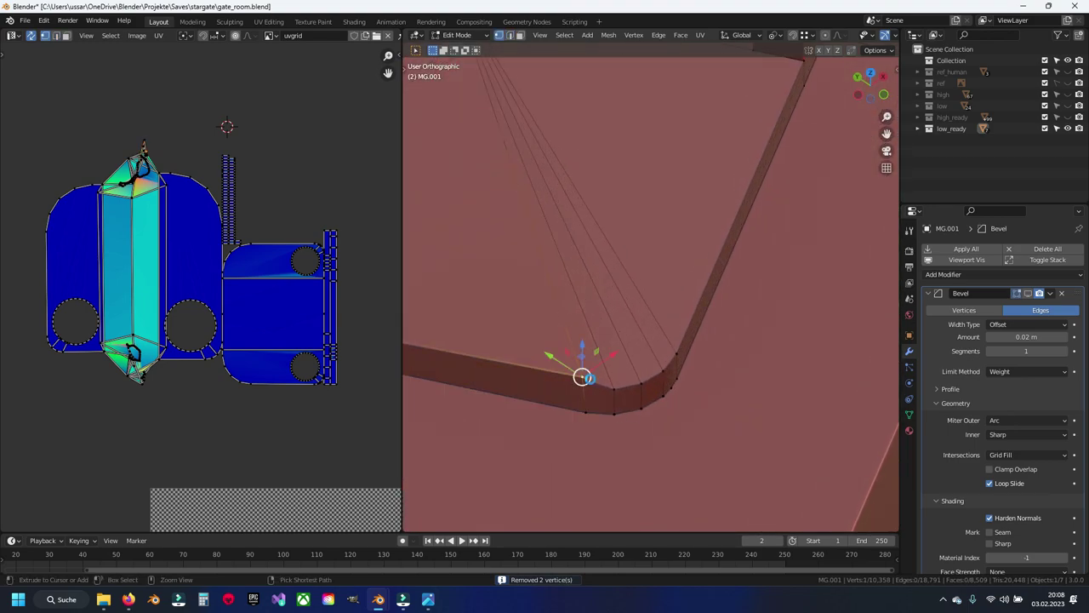
key("ctrl+s")
key("KP_Decimal")
mouse_move(591, 377)
middle_mouse_down()
mouse_move(662, 293)
mouse_move(614, 360)
mouse_move(688, 335)
mouse_move(760, 338)
middle_mouse_up()
scroll(662, 293, "down", 3)
scroll(662, 293, "down", 2)
key("ctrl+z")
Fan edges from the top vertex down to the bevel corner, stepping through undo and redo.
key("ctrl+z")
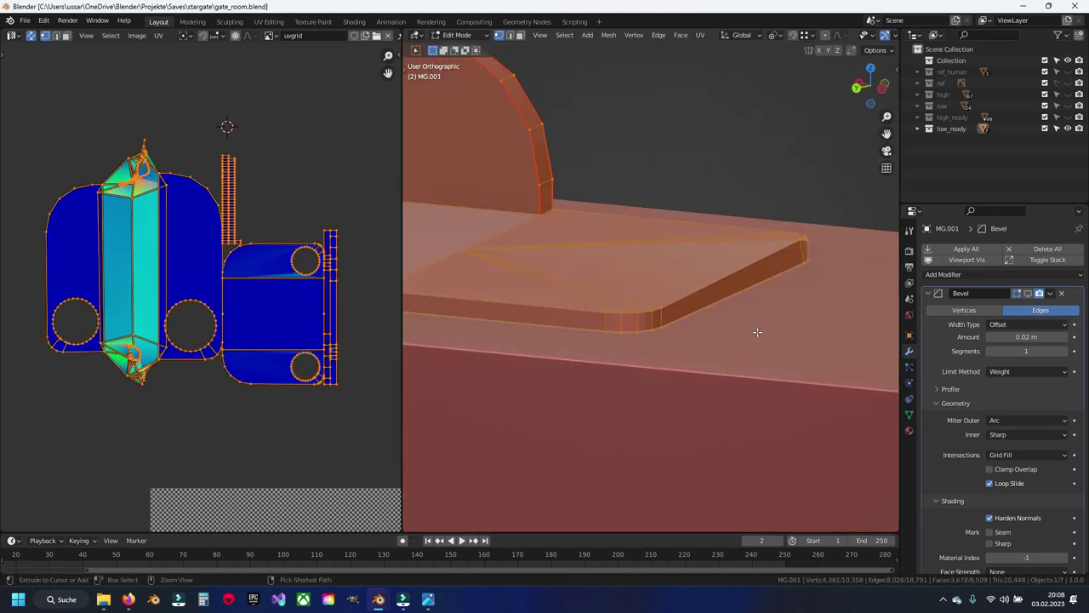
key("ctrl+z")
key("ctrl+z")
key("ctrl+z")
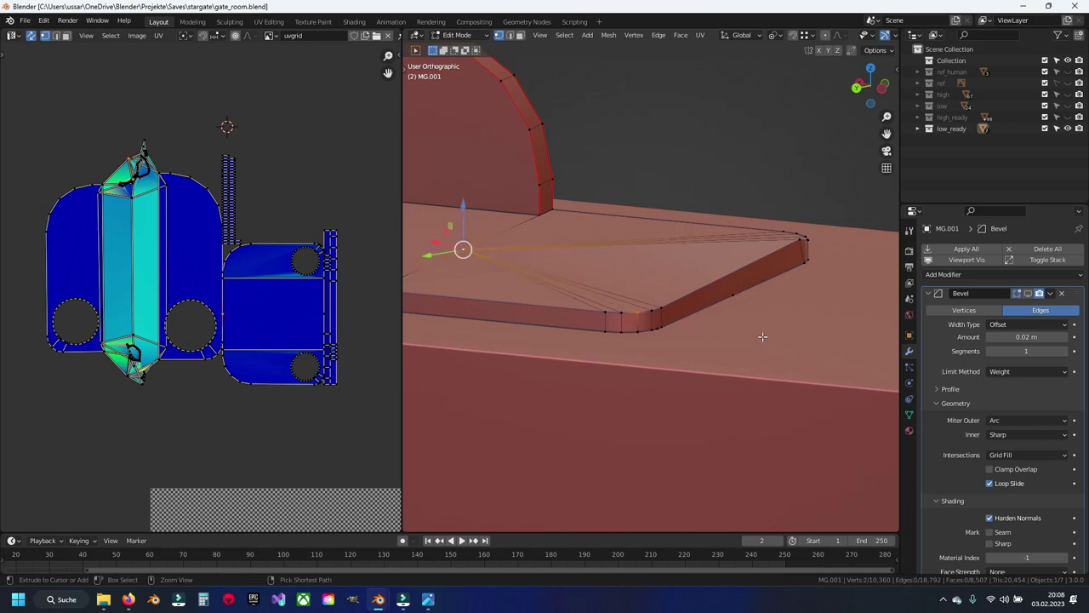
key("ctrl+z")
key("ctrl+z")
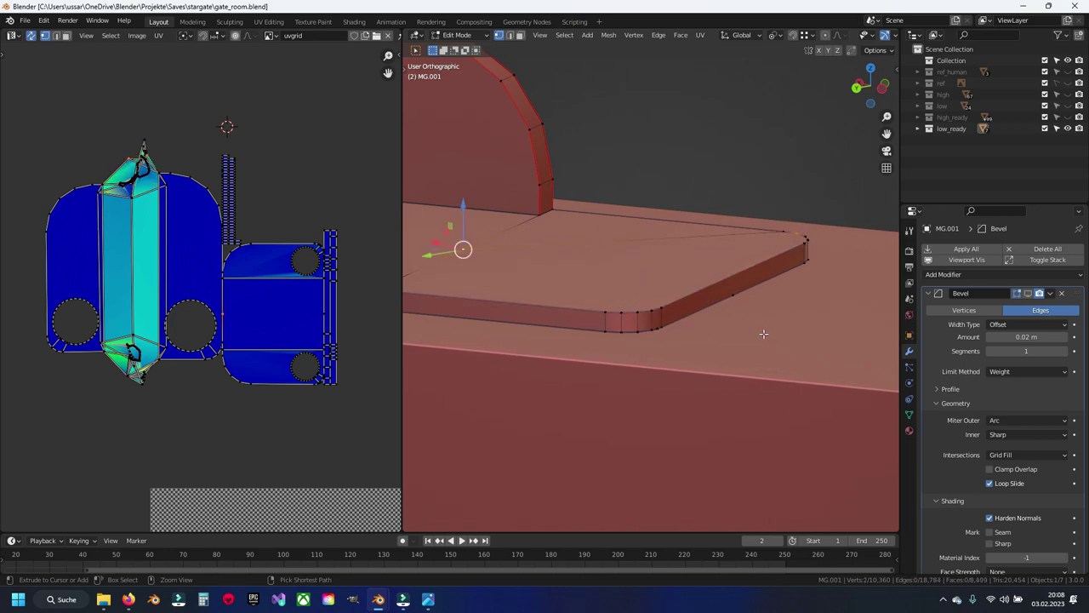
middle_click_drag(792, 291, 781, 408)
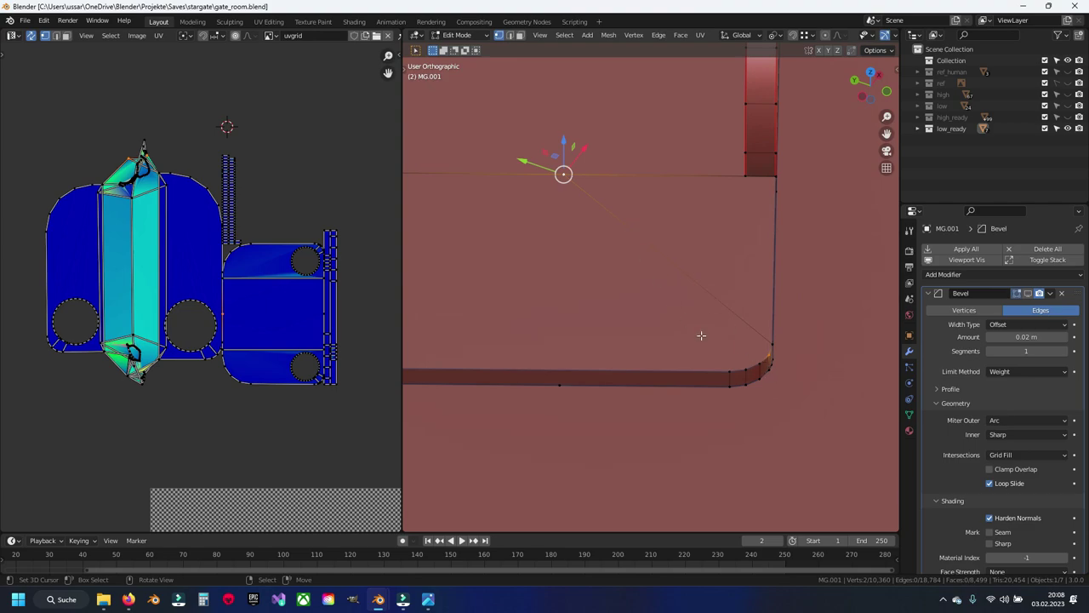
key("f")
key("ctrl+z")
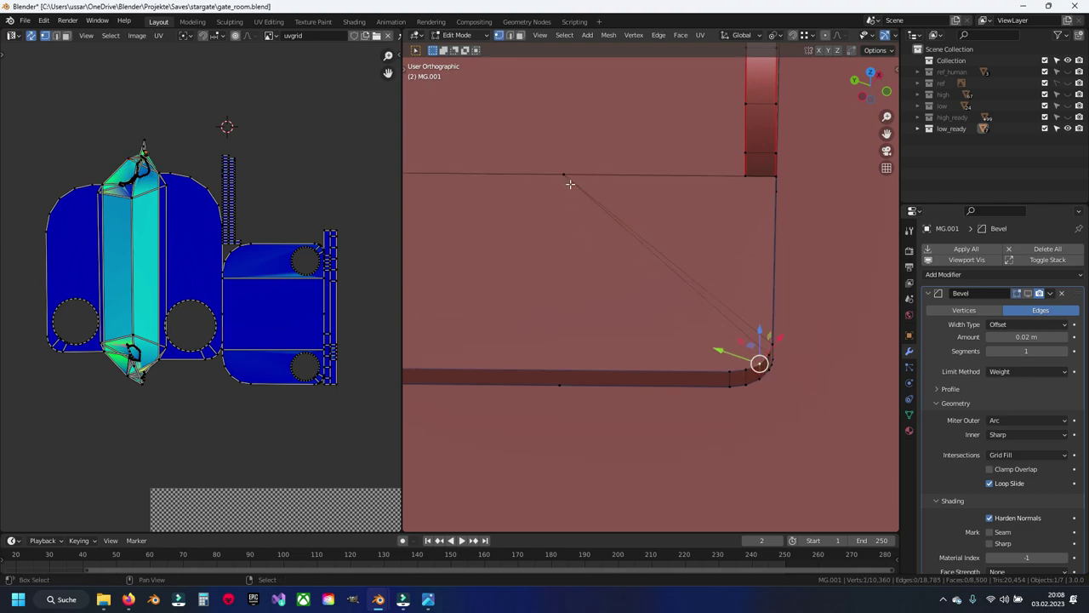
key("ctrl+shift+z")
key("ctrl+z")
key("ctrl+shift+z")
Slide the bottom-edge vertex along its edge and pick the other corner's vertices.
left_click(729, 372)
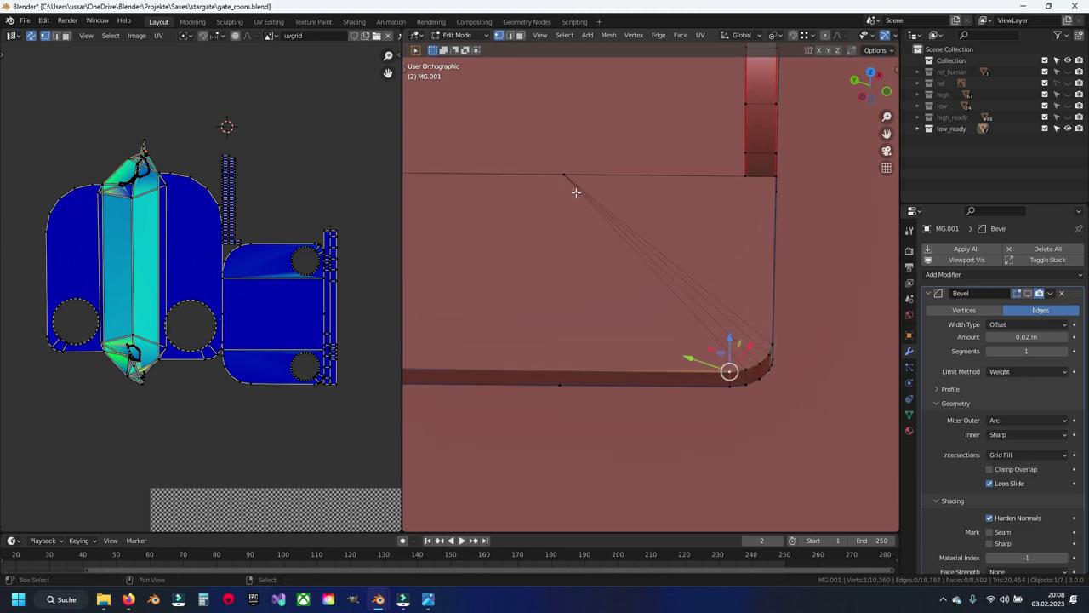
left_click(564, 175)
left_click(559, 385)
key("shift+v")
left_click(849, 392)
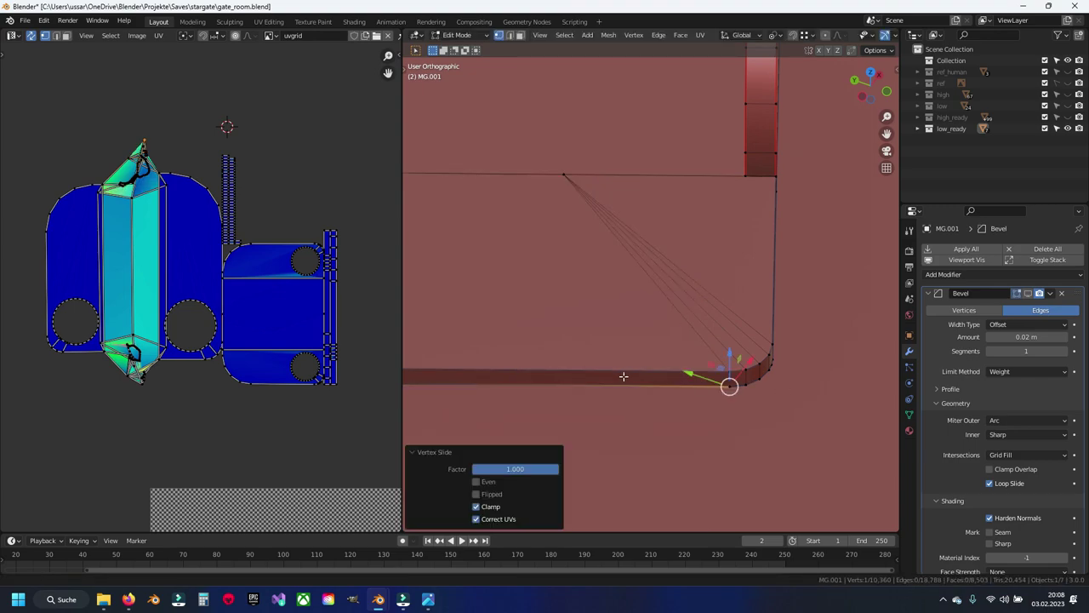
middle_click_drag(729, 383, 544, 384, "shift")
left_click(596, 371)
left_click(770, 176)
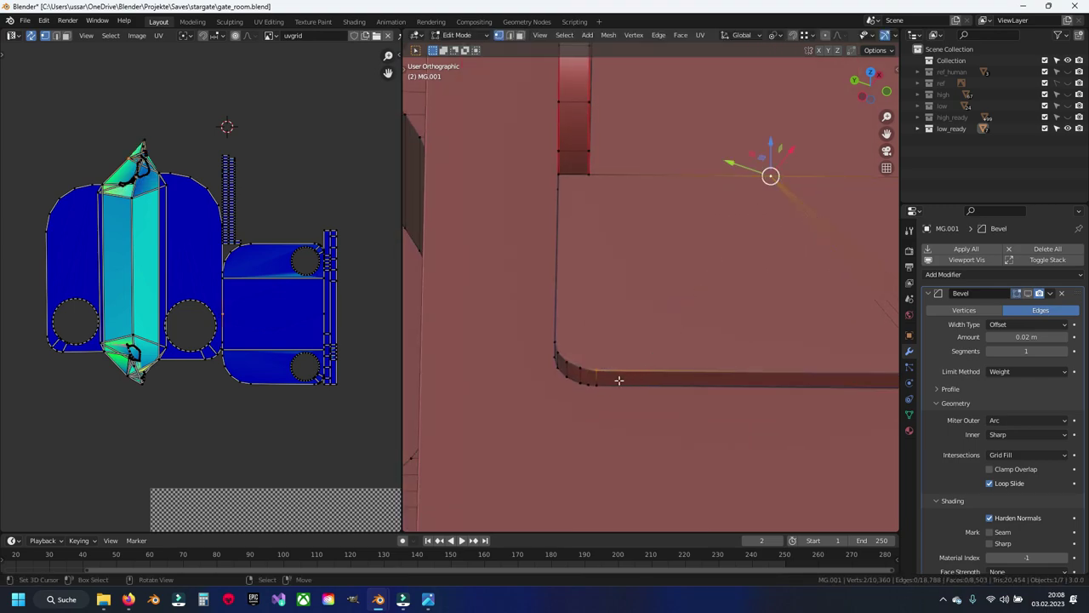
key("ctrl+z")
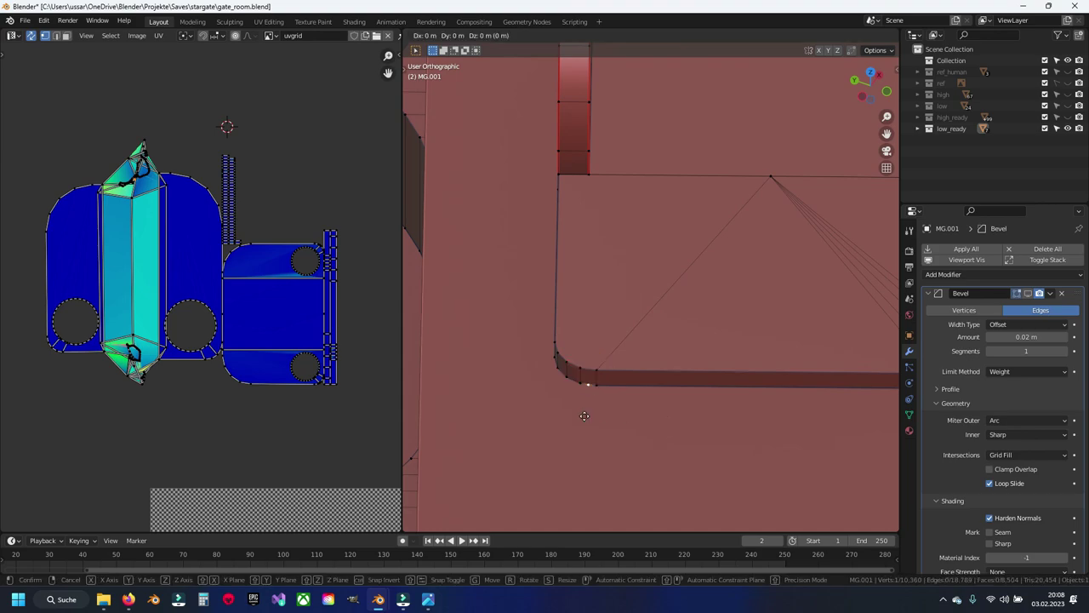
Select the whole mesh and merge overlapping vertices by distance from Quick Favorites.
left_click(598, 339)
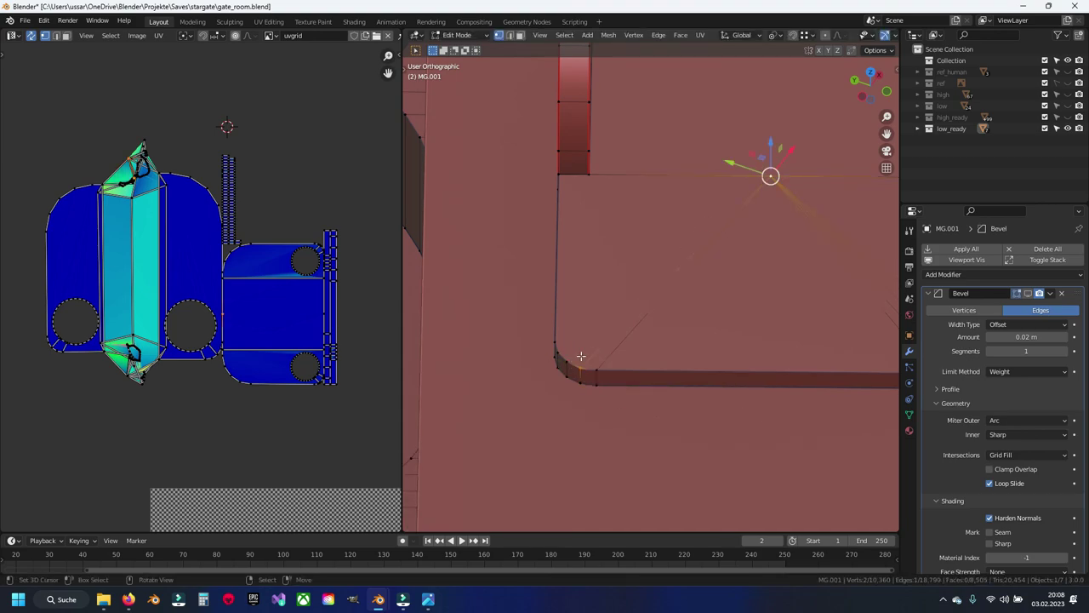
left_click(599, 326)
left_click(561, 342)
key("ctrl+z")
key("a")
key("q")
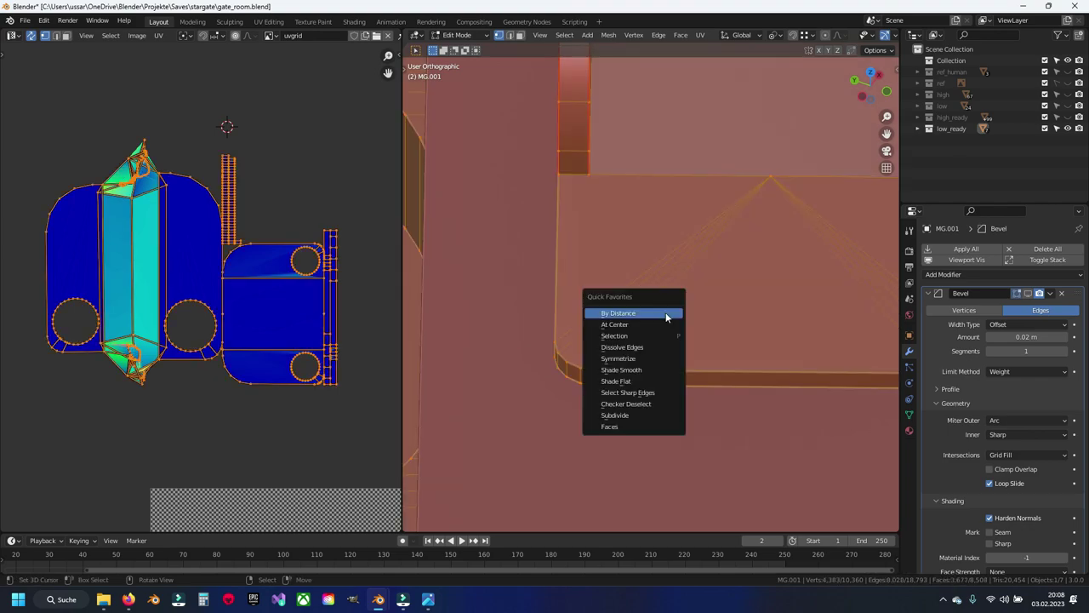
left_click(666, 318)
key("alt+a")
Merge by distance again, slide a stray corner vertex, then merge the whole mesh once more.
mouse_move(800, 386)
middle_mouse_down()
mouse_move(545, 402)
mouse_move(620, 378)
mouse_move(716, 380)
middle_mouse_up()
key("a")
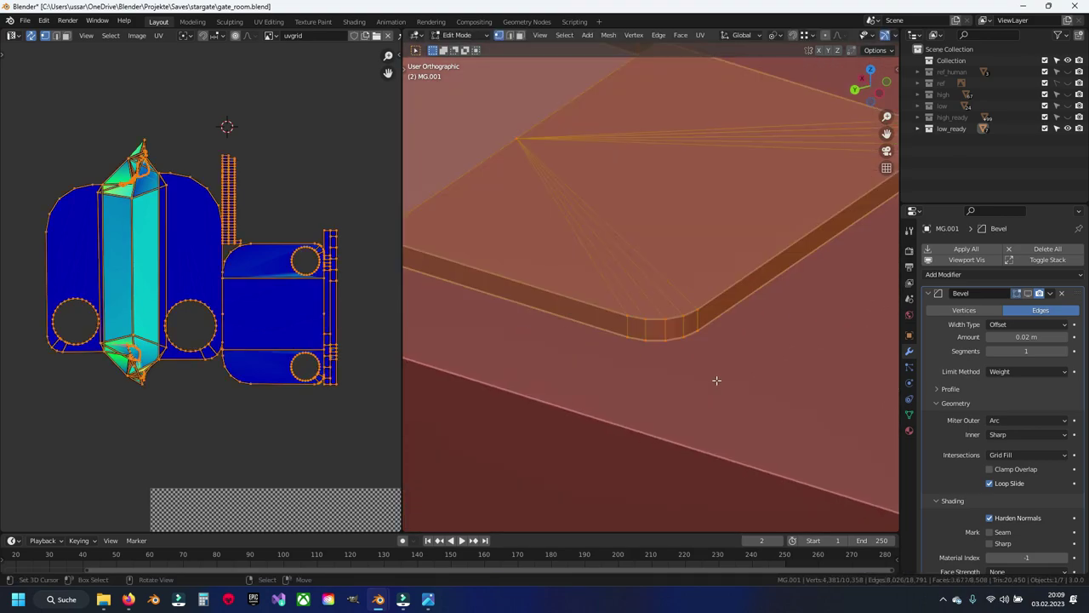
key("m")
left_click(717, 459)
key("alt+a")
mouse_move(808, 316)
middle_mouse_down()
mouse_move(622, 331)
mouse_move(622, 372)
middle_mouse_up()
key("g")
key("g")
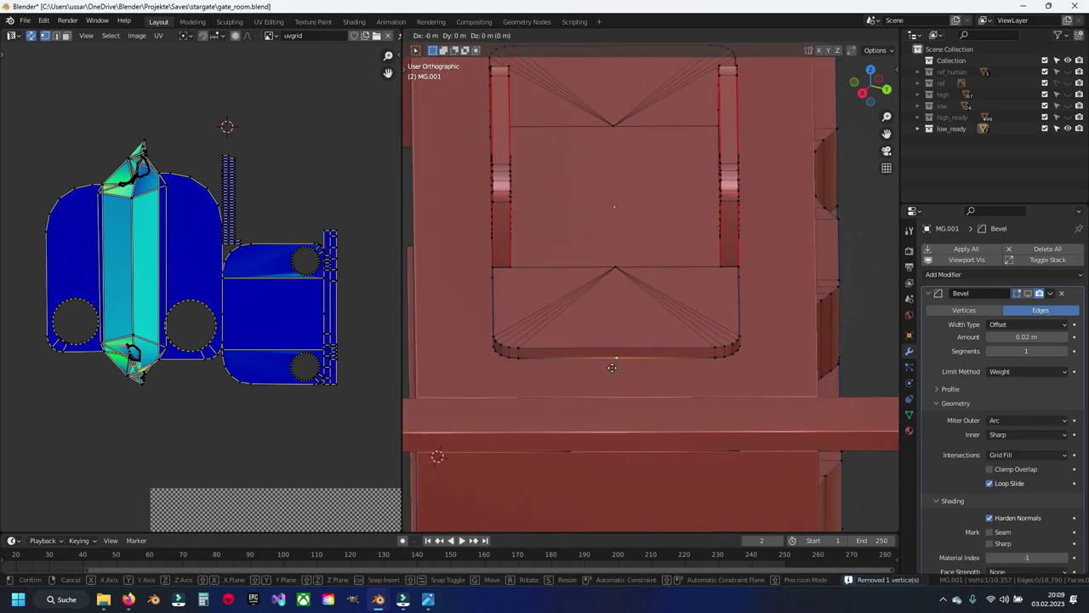
left_click(717, 357)
middle_click_drag(718, 358, 809, 370)
key("a")
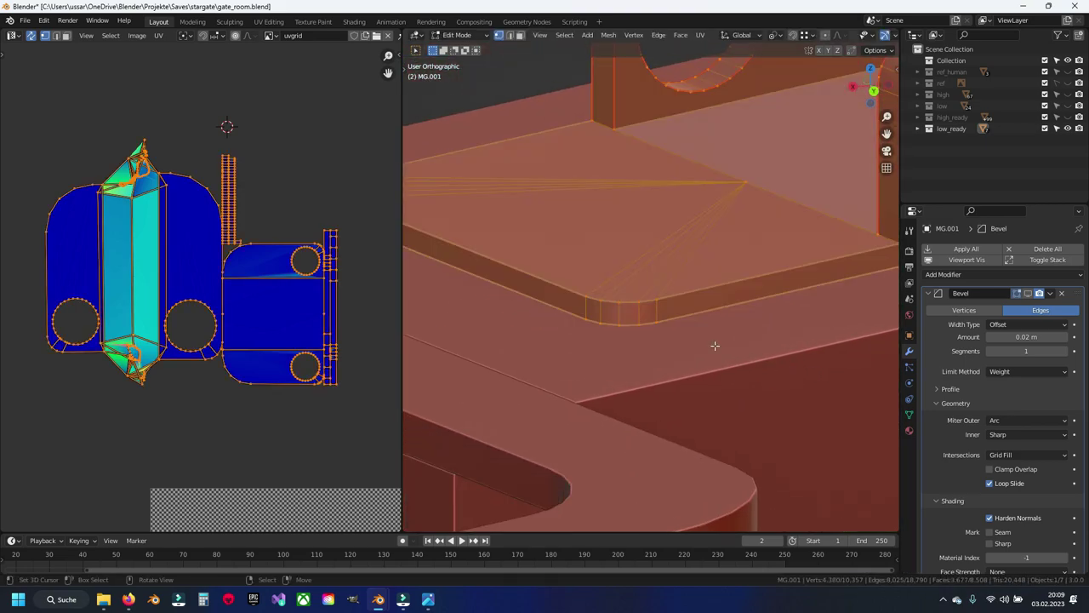
key("m")
left_click(714, 346)
Check the edge's bevel weight in the N panel, save gate_room.blend, and select the plate's rim loop.
key("alt+a")
key("2")
key("n")
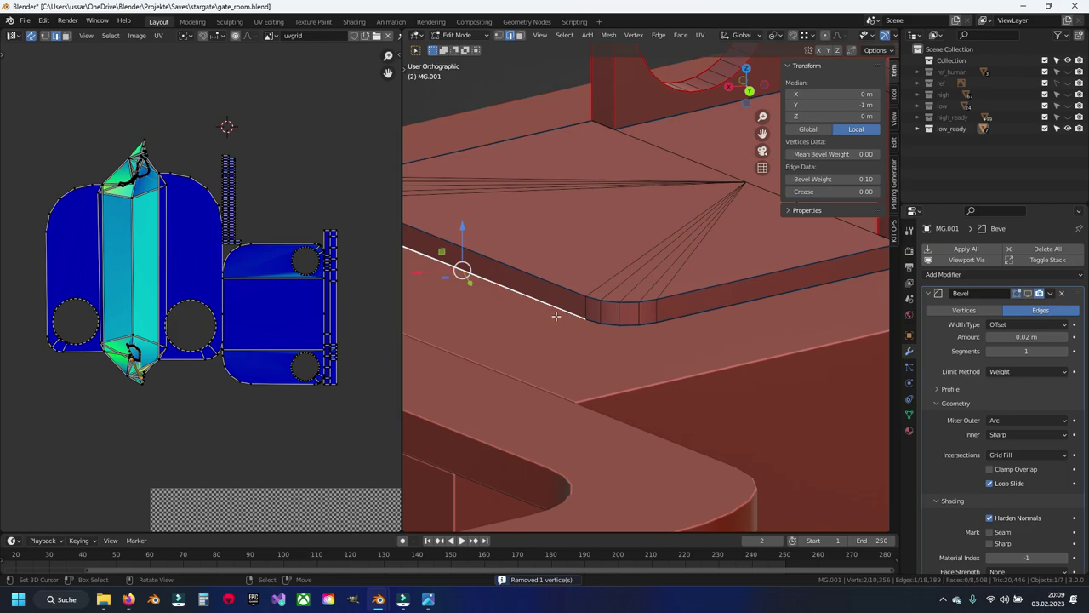
key("n")
key("ctrl+s")
key("alt+a")
mouse_move(555, 316)
middle_mouse_down()
mouse_move(554, 292)
mouse_move(734, 300)
mouse_move(686, 304)
mouse_move(632, 281)
middle_mouse_up()
left_click(774, 287, "alt")
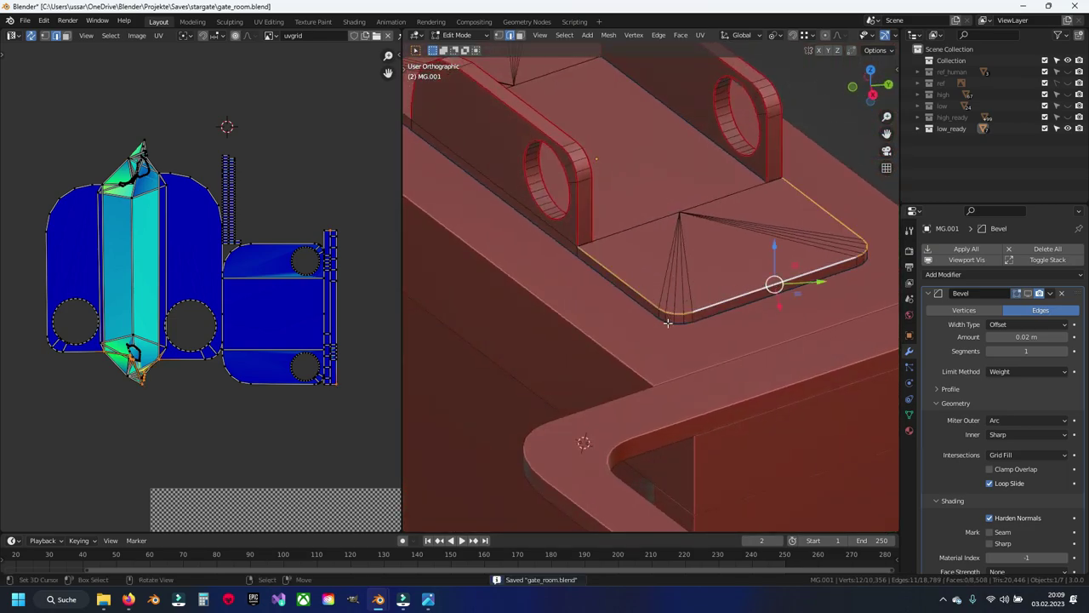
scroll(668, 322, "up", 2)
middle_click_drag(712, 223, 723, 275, "shift")
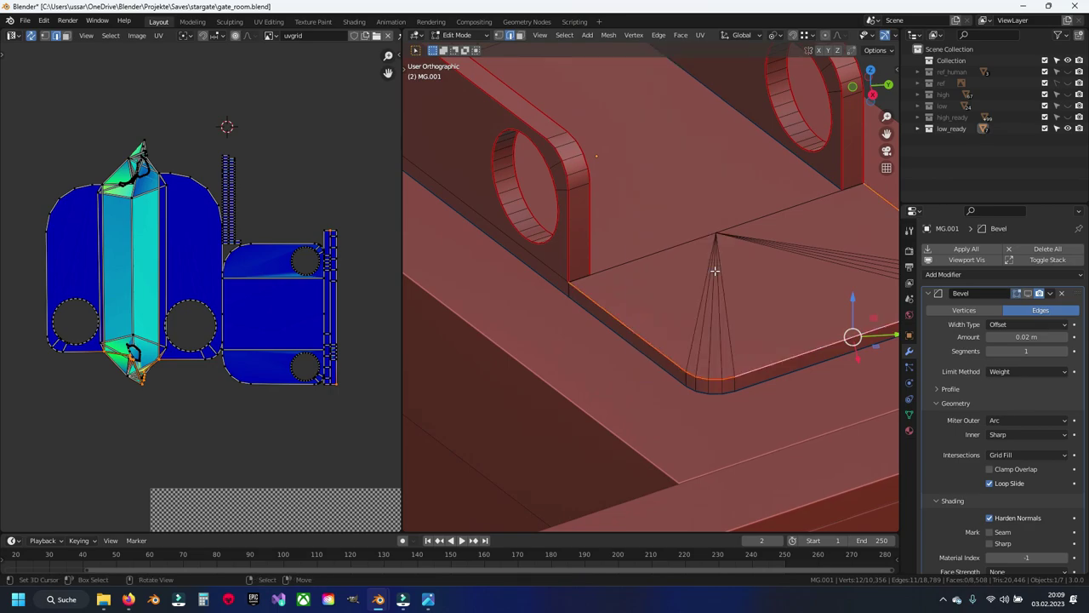
Select all of MG.001, unwrap it twice, and move the resulting UV islands.
key("a")
key("u")
left_click(669, 308)
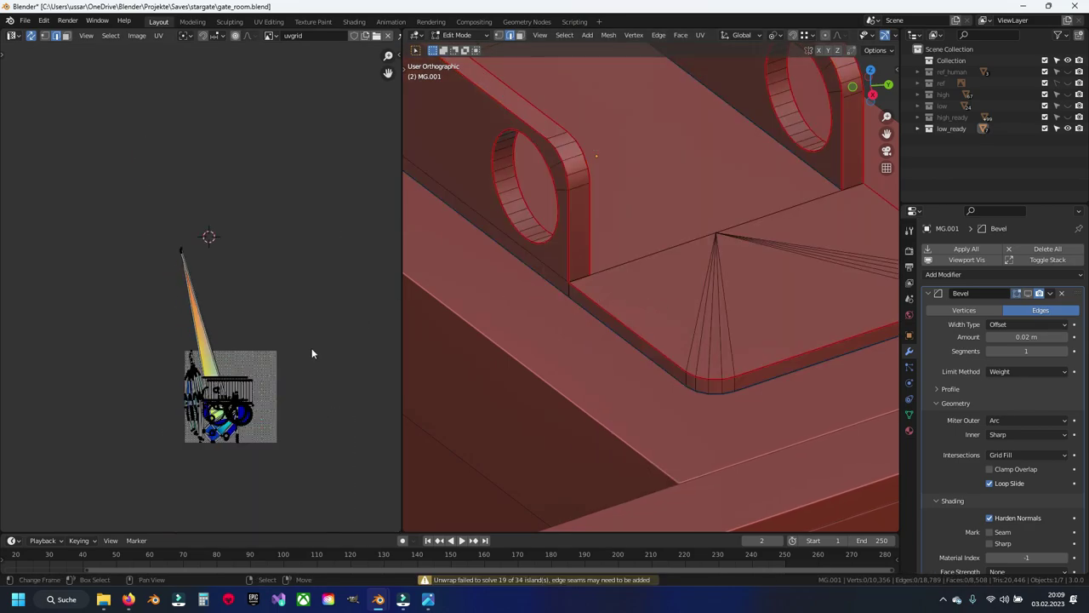
key("u")
left_click(725, 334)
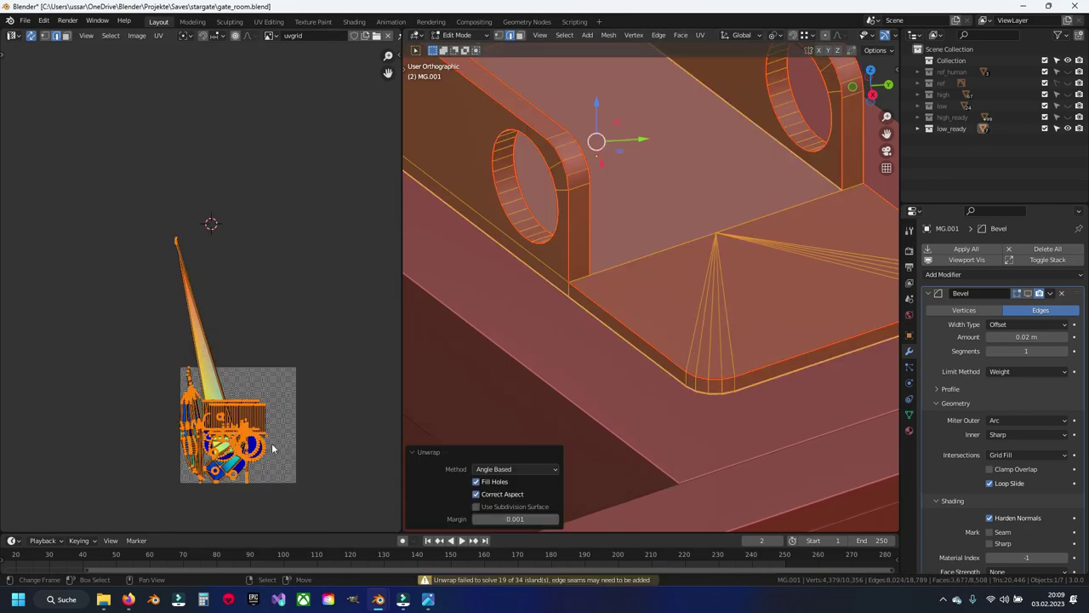
key("g")
left_click(245, 352)
Unwrap one linked part separately and move its islands above the texture square.
left_click(627, 324)
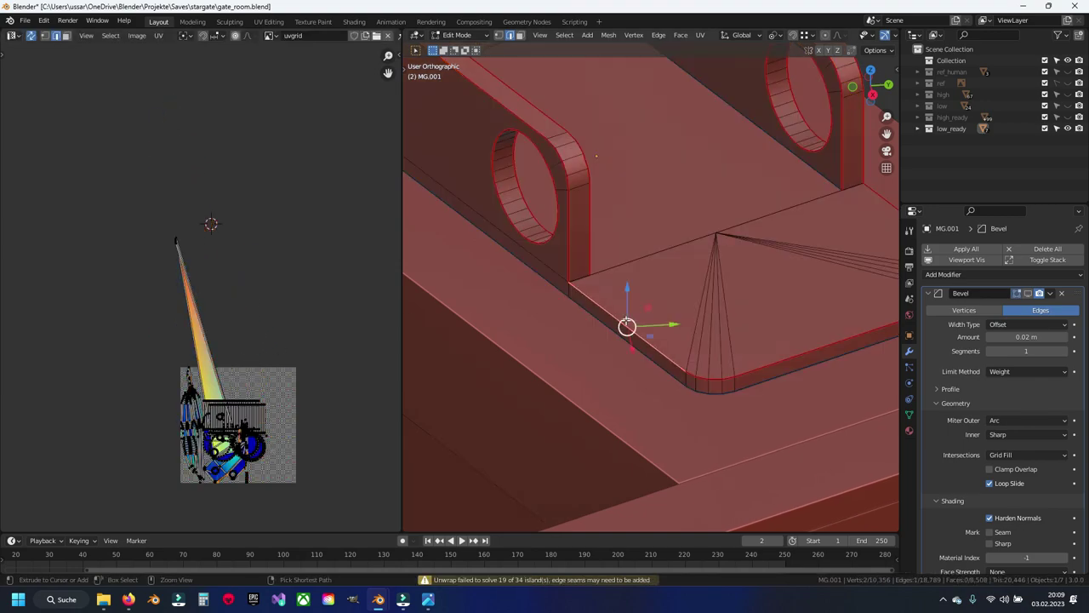
key("ctrl+l")
key("u")
left_click(626, 325)
key("g")
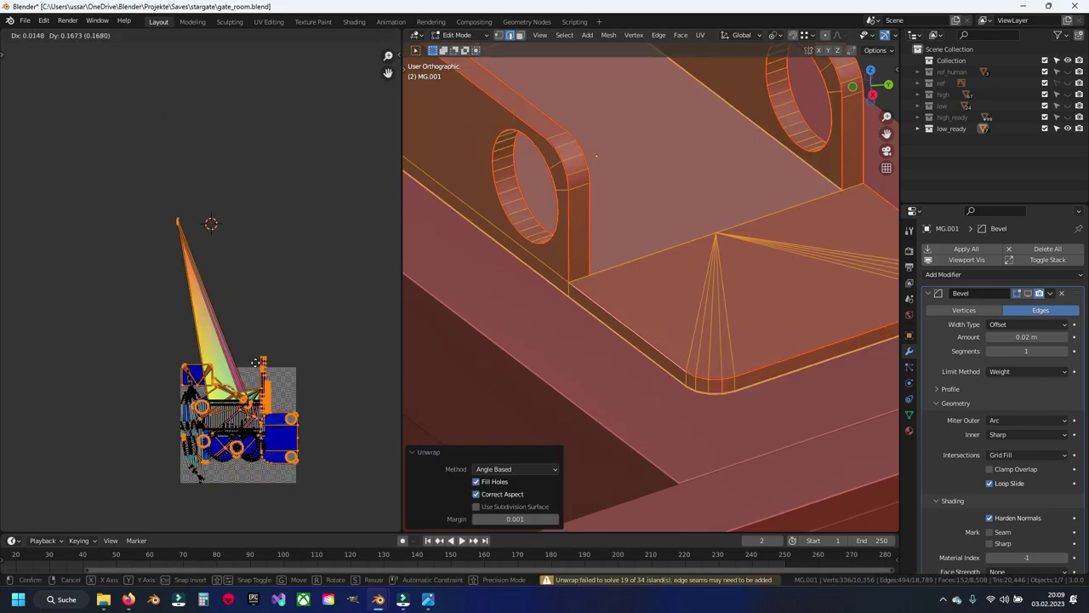
left_click(317, 232)
key("alt+a")
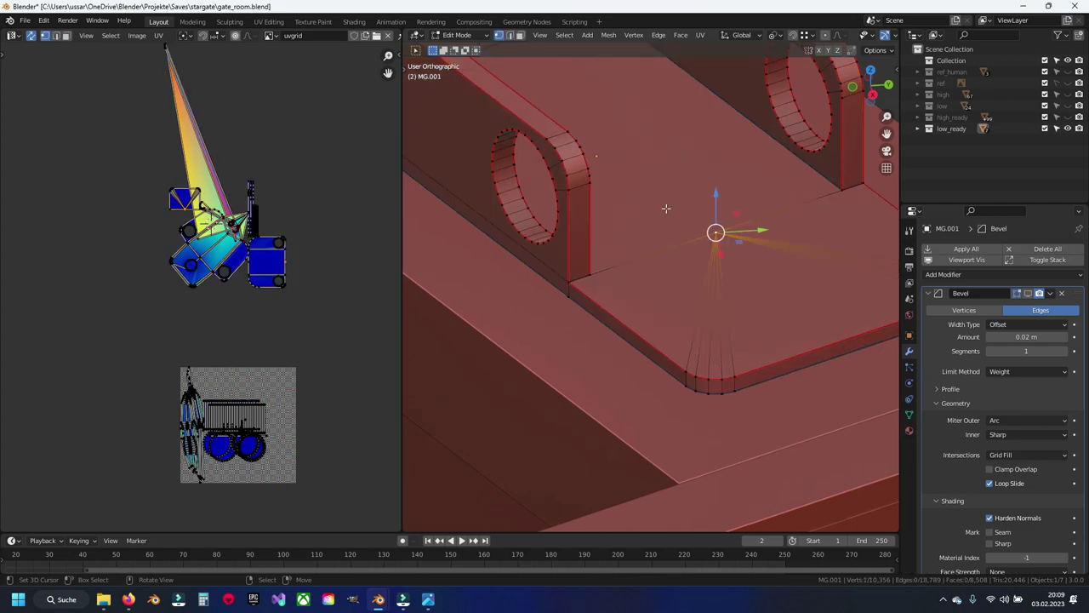
Inspect the bracket's top and side face UV islands and save gate_room.blend.
middle_click_drag(715, 231, 624, 292)
key("alt+a")
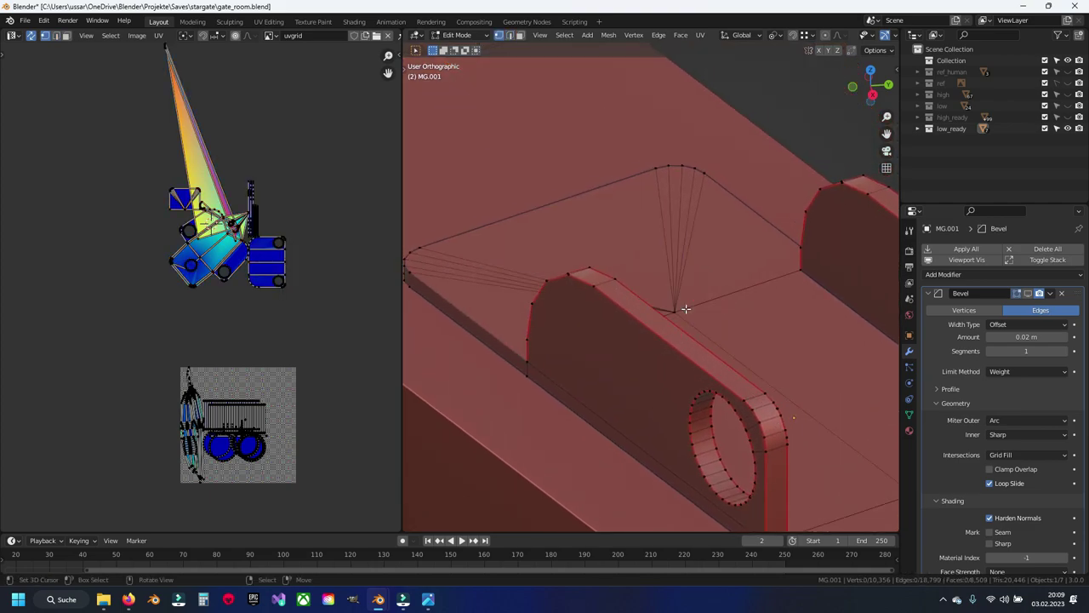
left_click(264, 272)
left_click(270, 266, "ctrl")
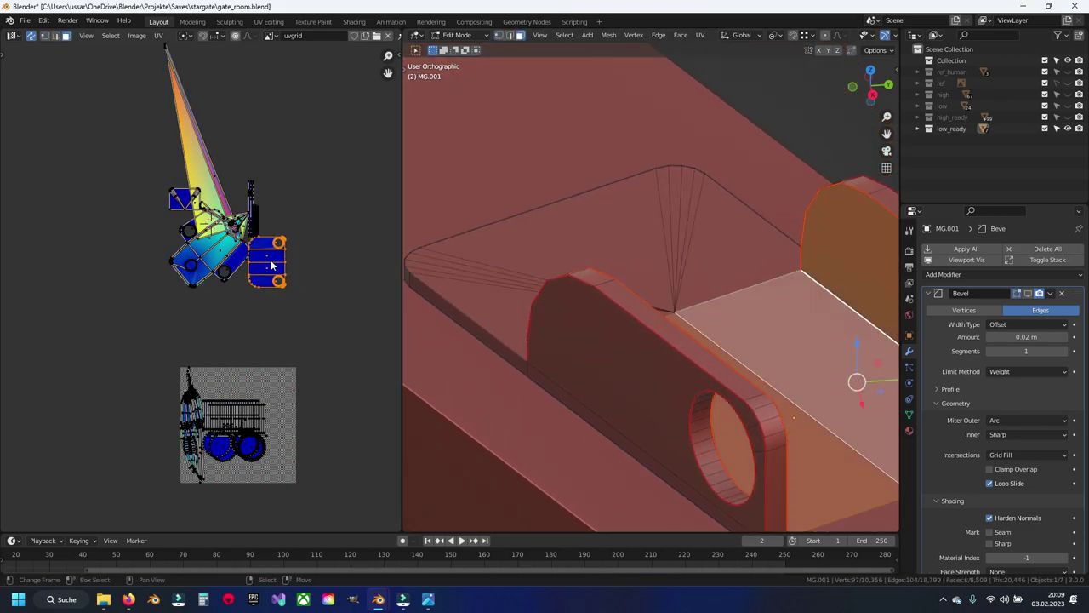
mouse_move(417, 255)
middle_mouse_down()
mouse_move(440, 227)
mouse_move(701, 377)
middle_mouse_up()
key("alt+a")
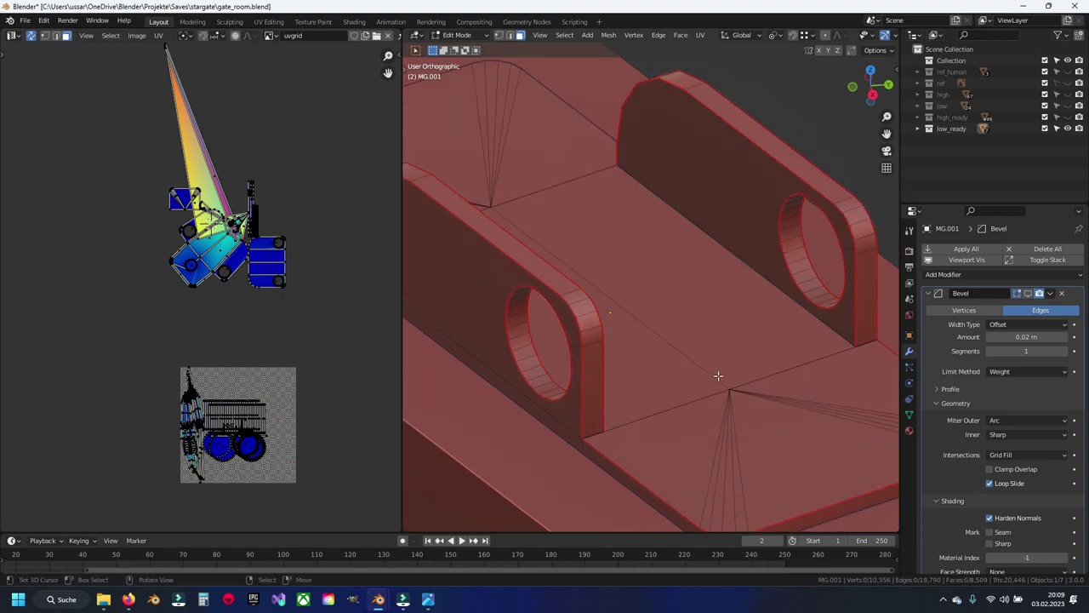
key("ctrl+s")
scroll(723, 333, "up", 3)
left_click(482, 372)
mouse_move(481, 372)
middle_mouse_down("shift")
mouse_move(656, 297)
mouse_move(683, 324)
mouse_move(595, 243)
mouse_move(669, 281)
mouse_move(673, 304)
middle_mouse_up("shift")
key("alt+a")
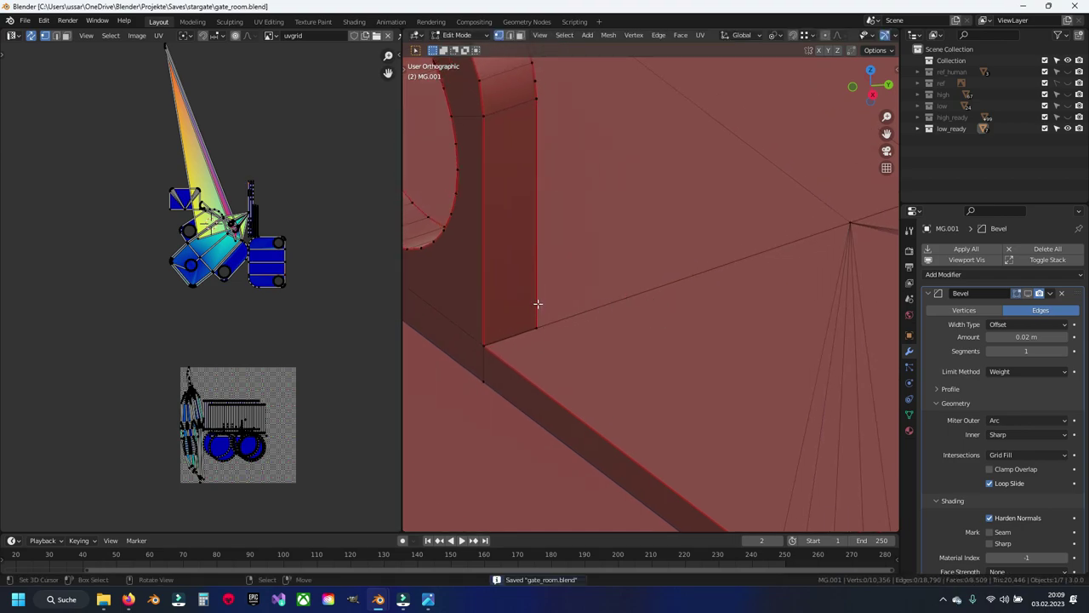
Hide the base plate faces around the hole to expose the corner vertex fan, and save.
left_click(535, 324)
key("h")
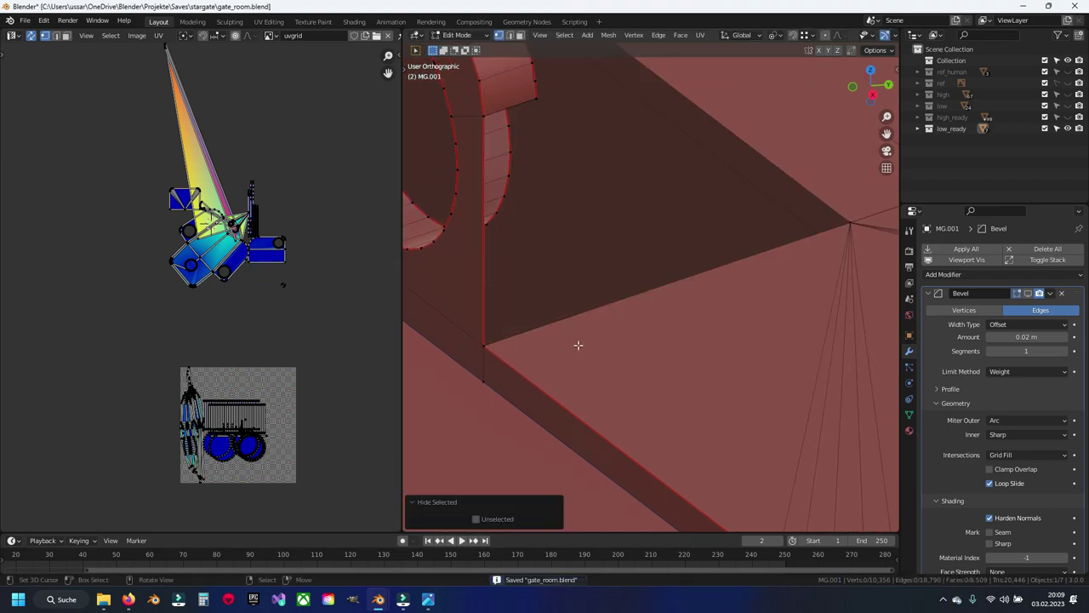
mouse_move(578, 345)
middle_mouse_down()
mouse_move(810, 275)
mouse_move(729, 323)
middle_mouse_up()
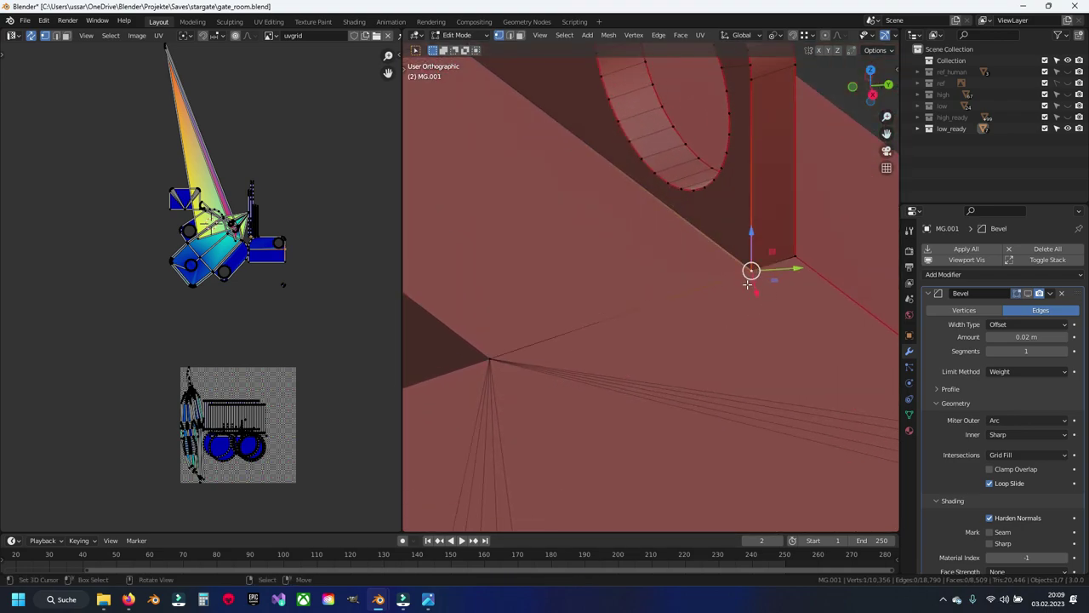
key("h")
middle_click_drag(637, 272, 766, 376)
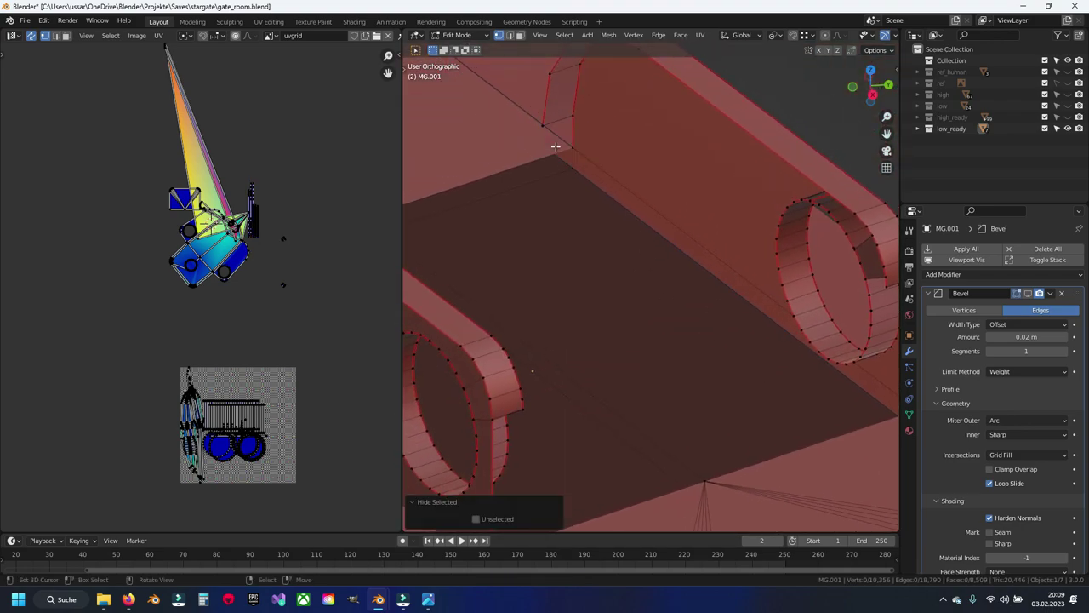
mouse_move(555, 146)
middle_mouse_down()
mouse_move(776, 297)
mouse_move(723, 311)
mouse_move(823, 383)
mouse_move(662, 244)
mouse_move(571, 332)
mouse_move(767, 361)
middle_mouse_up()
key("ctrl+s")
Subdivide several base plate edges to add vertices along them.
left_click(767, 361)
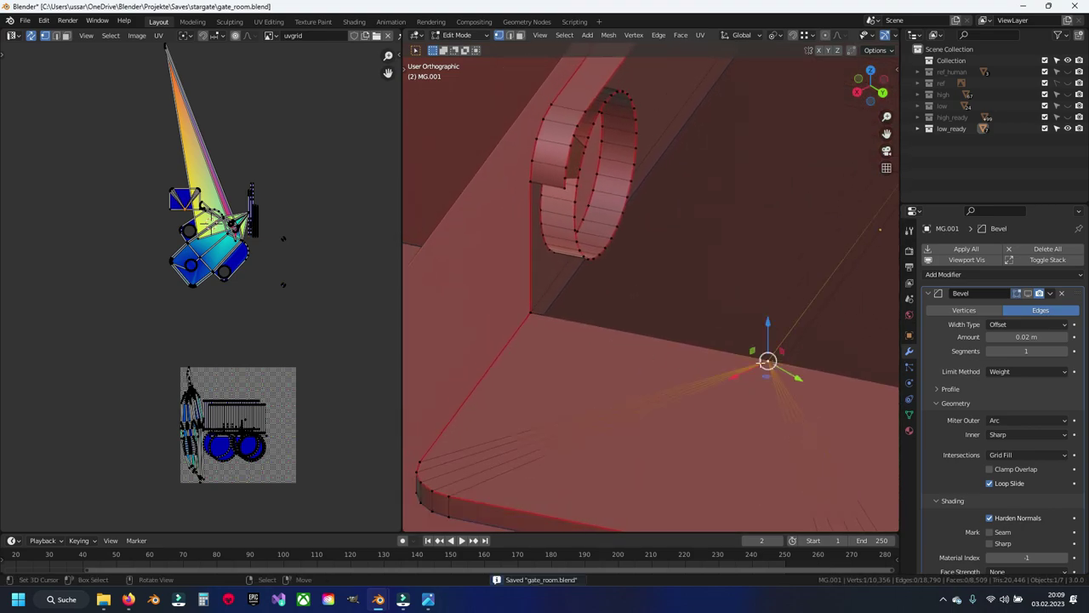
right_click(558, 321)
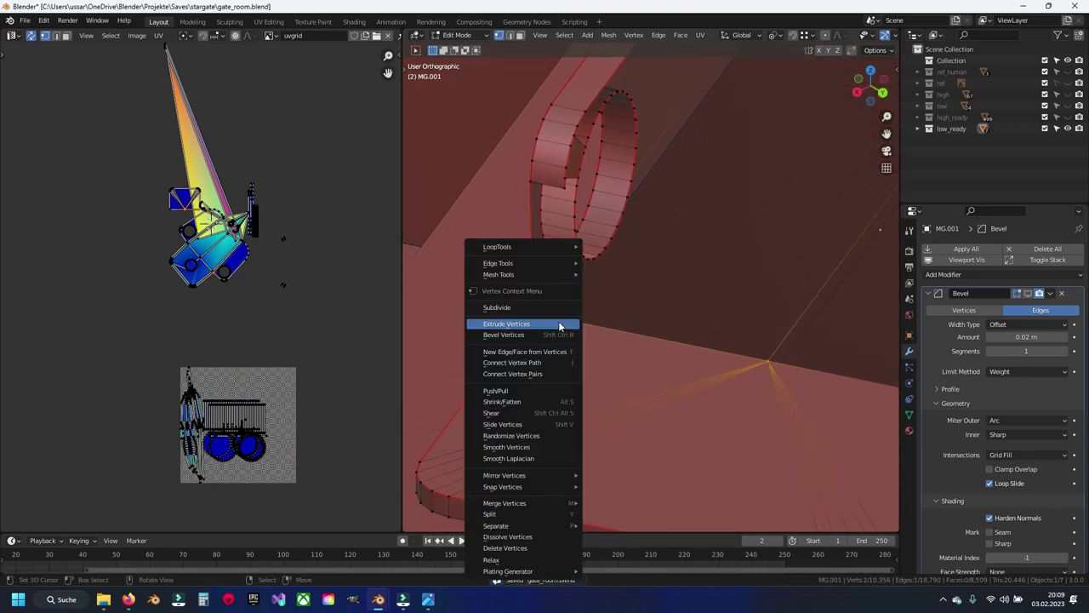
left_click(553, 309)
mouse_move(553, 309)
middle_mouse_down()
mouse_move(649, 360)
mouse_move(707, 357)
middle_mouse_up()
right_click(749, 307)
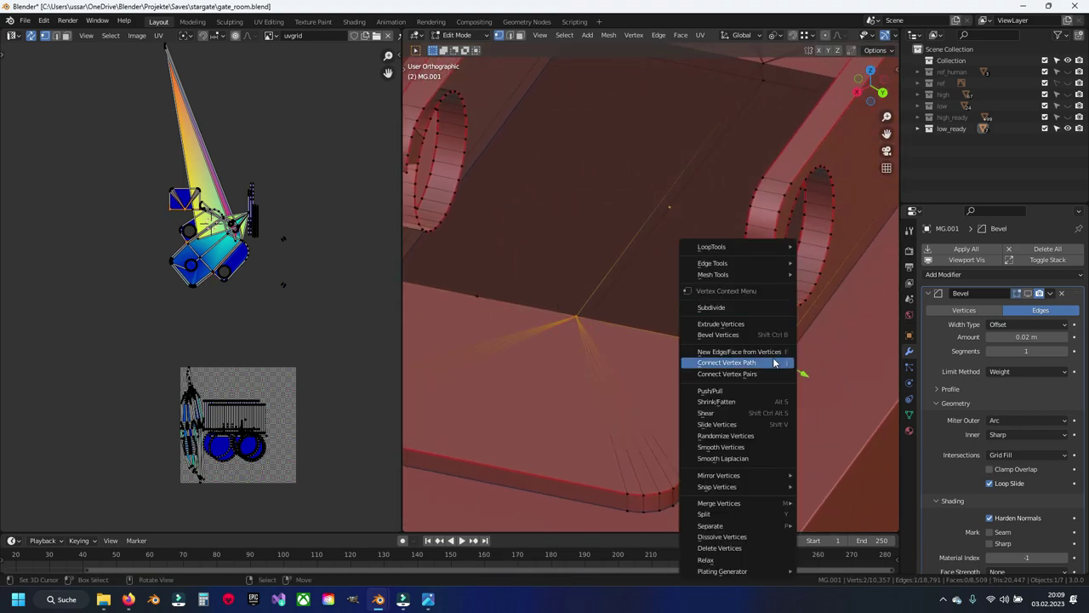
left_click(753, 307)
mouse_move(753, 307)
middle_mouse_down()
mouse_move(720, 382)
mouse_move(798, 248)
mouse_move(495, 254)
middle_mouse_up()
right_click(802, 251)
left_click(803, 248)
mouse_move(595, 237)
middle_mouse_down()
mouse_move(641, 246)
mouse_move(494, 271)
middle_mouse_up()
right_click(642, 246)
left_click(645, 246)
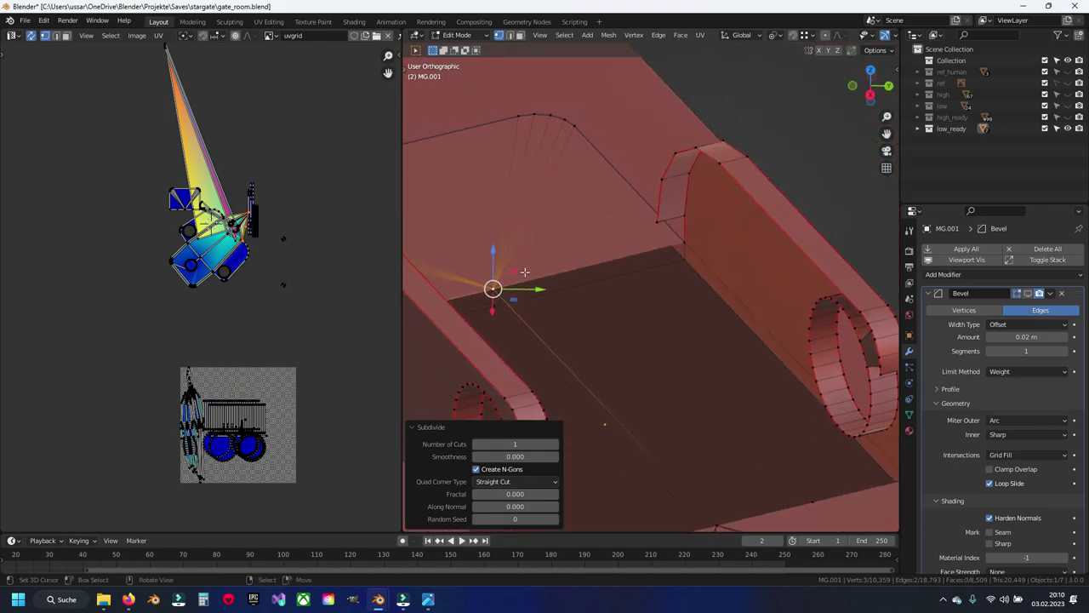
Reveal the hidden bracket and axle geometry and save the file.
left_click(691, 242)
right_click(686, 241)
left_click(673, 246)
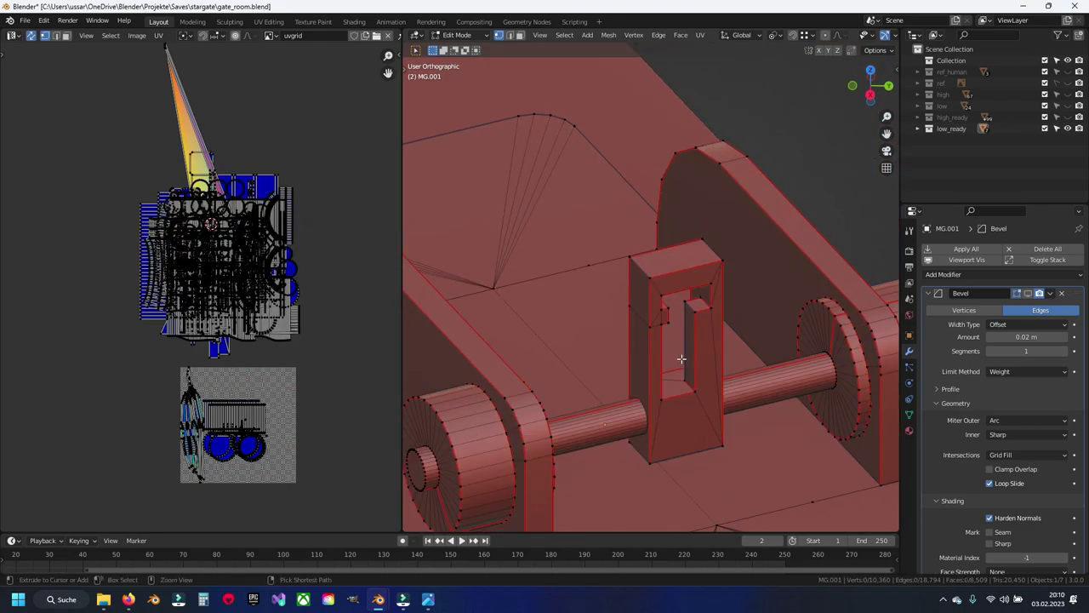
key("ctrl+s")
middle_click_drag(681, 358, 599, 250)
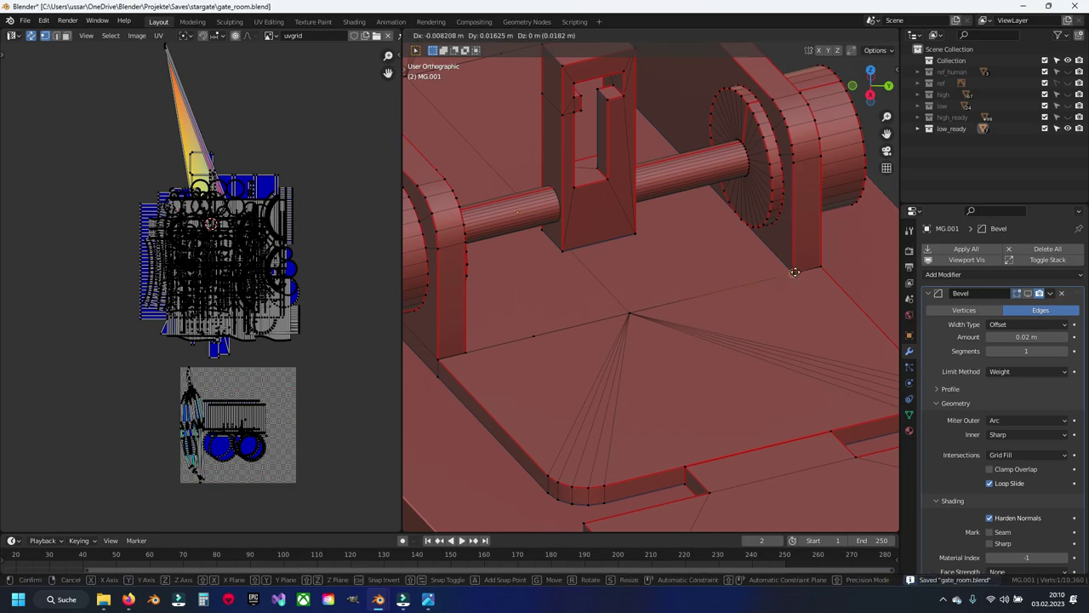
Nudge the upper-right and bracket-corner vertices into place.
left_click_drag(795, 272, 791, 273)
left_click(509, 349)
left_click_drag(471, 350, 476, 348)
middle_click_drag(475, 348, 489, 334)
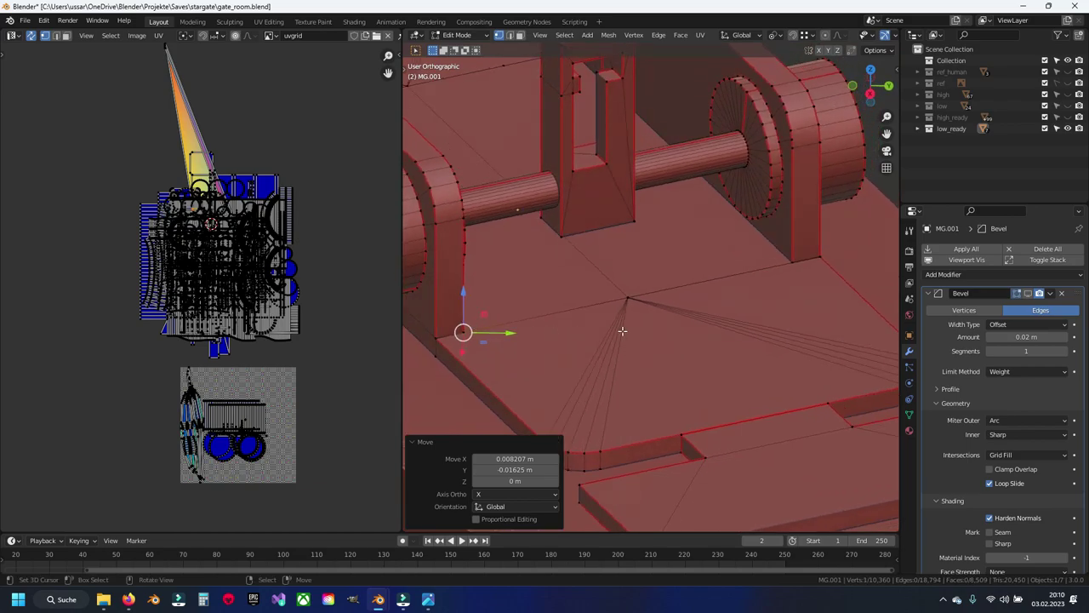
Merge the whole mesh by distance to remove two redundant vertices, then deselect.
key("a")
key("m")
key("b")
key("alt+a")
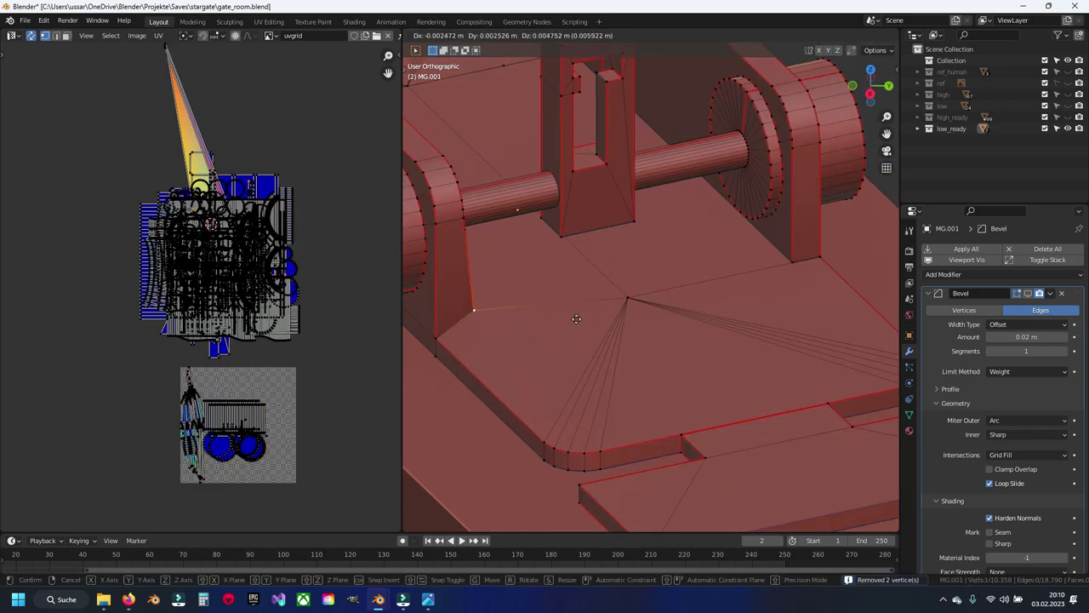
middle_click_drag(558, 338, 710, 388)
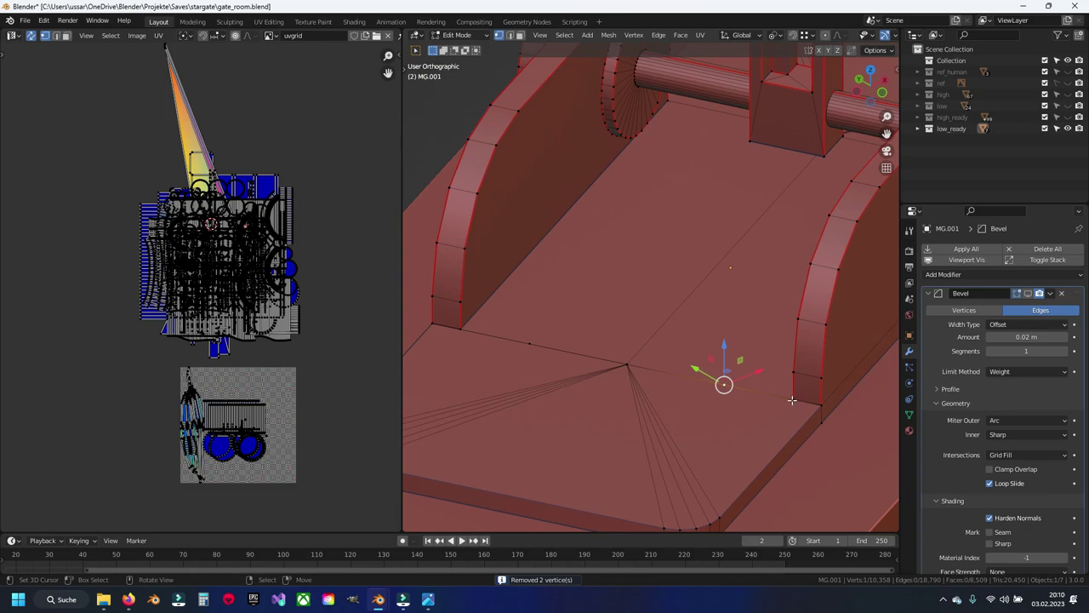
Merge the whole mesh by distance once more, then deselect.
key("a")
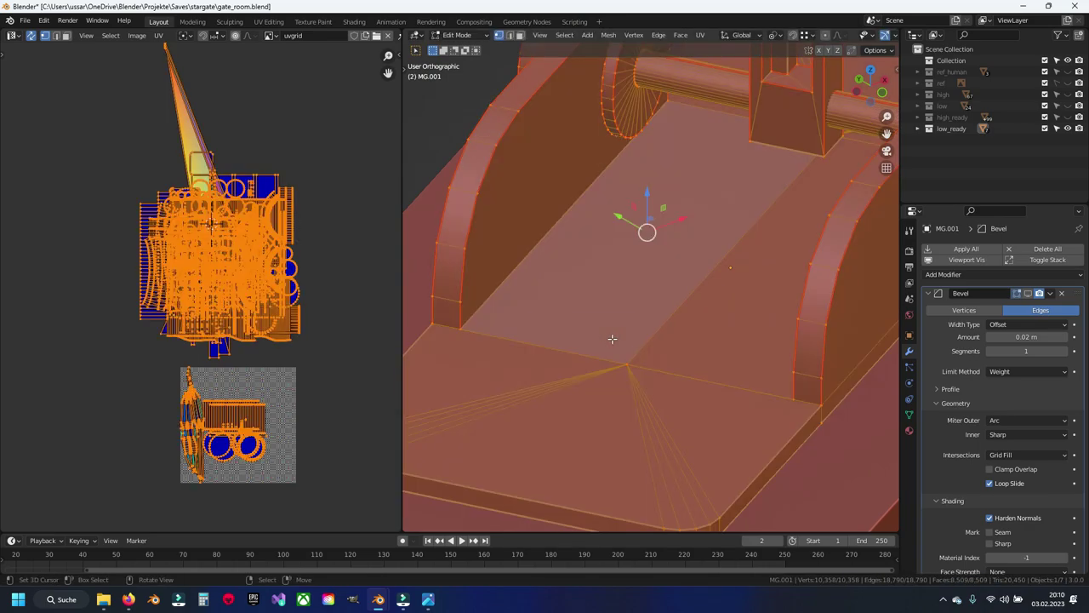
key("m")
key("b")
key("alt+a")
Hide the linked parts in the central UV island, including the axle, and save.
key("ctrl+l")
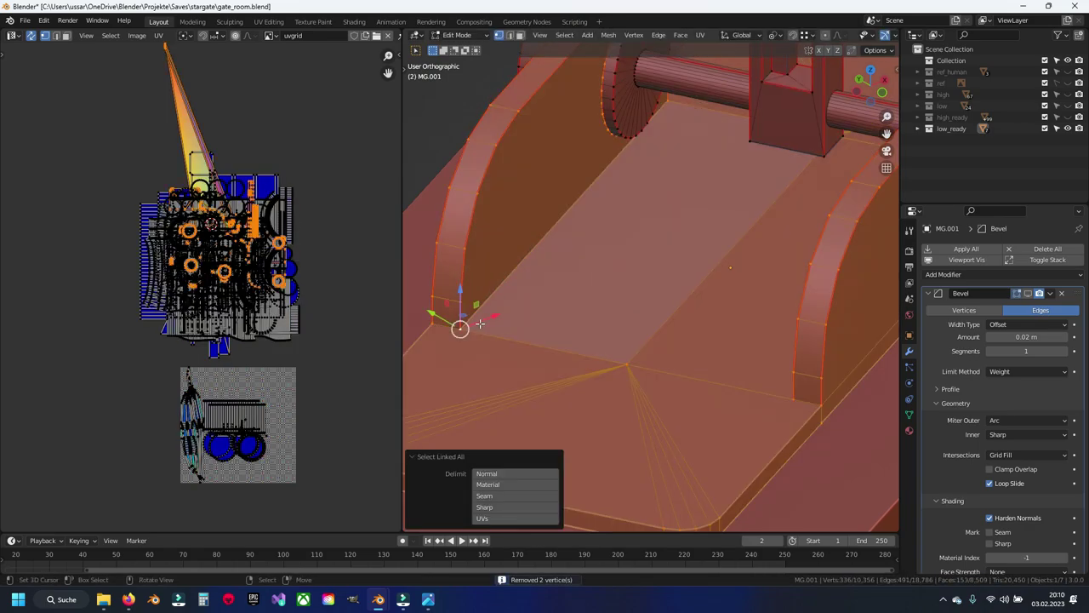
scroll(264, 313, "down", 1)
left_click_drag(106, 159, 316, 339)
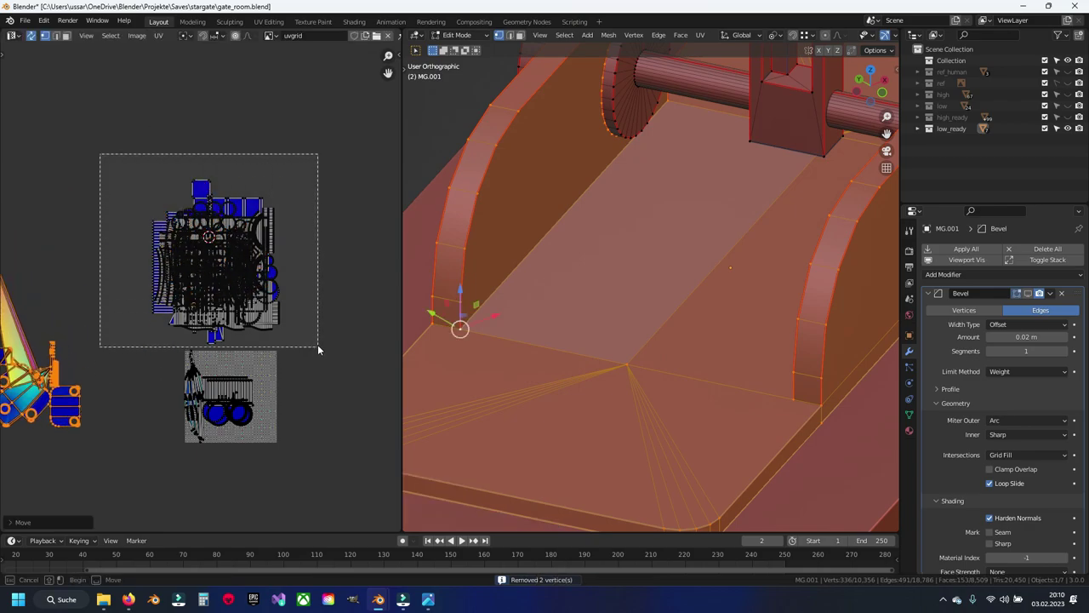
key("h")
key("ctrl+s")
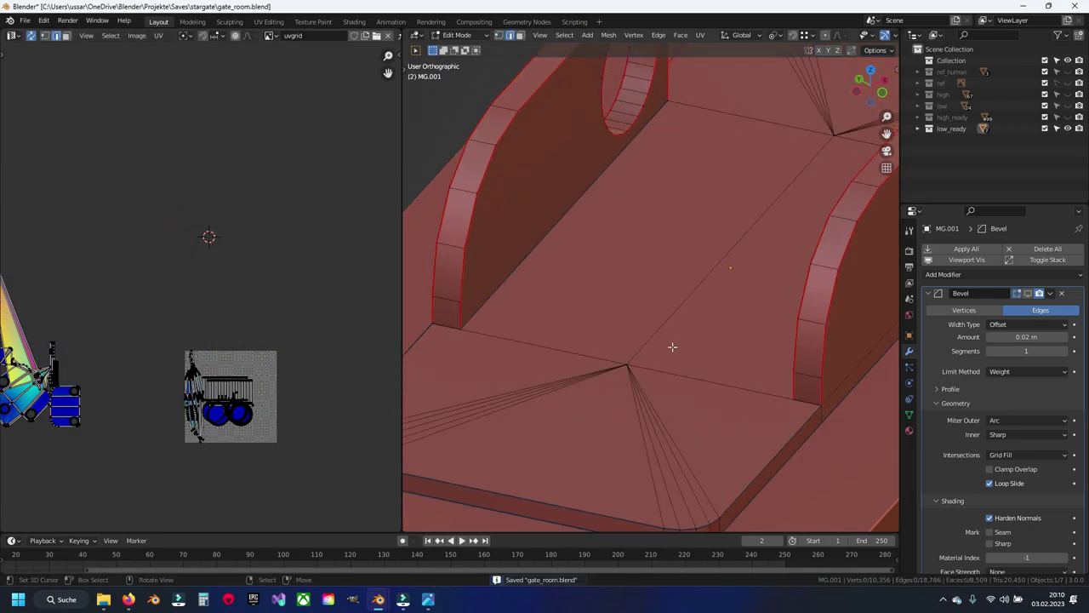
Inspect the base plate's bevelled corner and ring lug from several angles, then save.
left_click(470, 356, "shift")
middle_click_drag(470, 355, 490, 376)
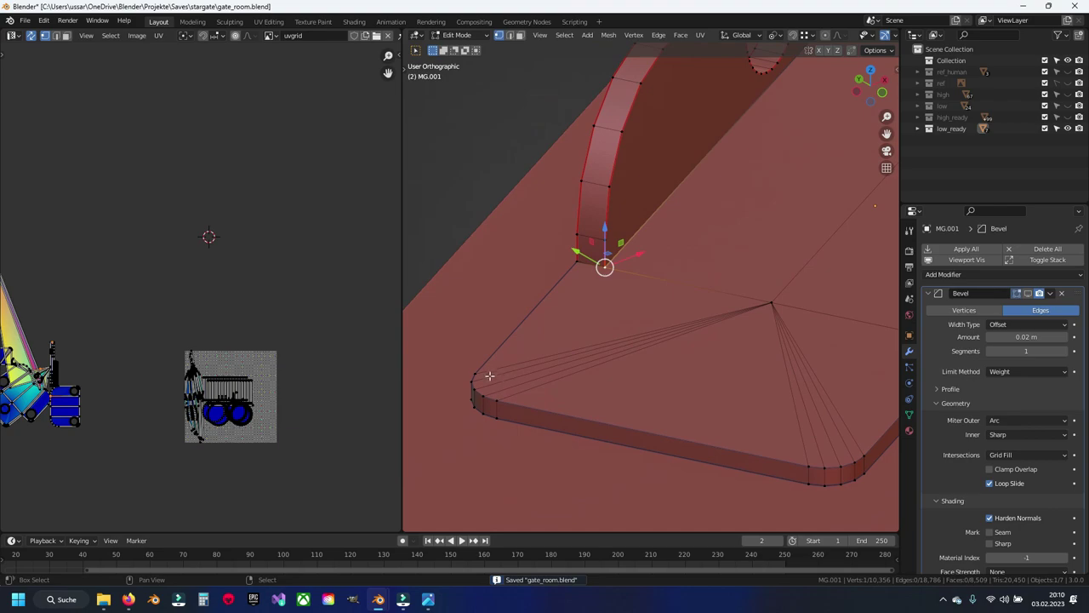
middle_click_drag(623, 372, 522, 376)
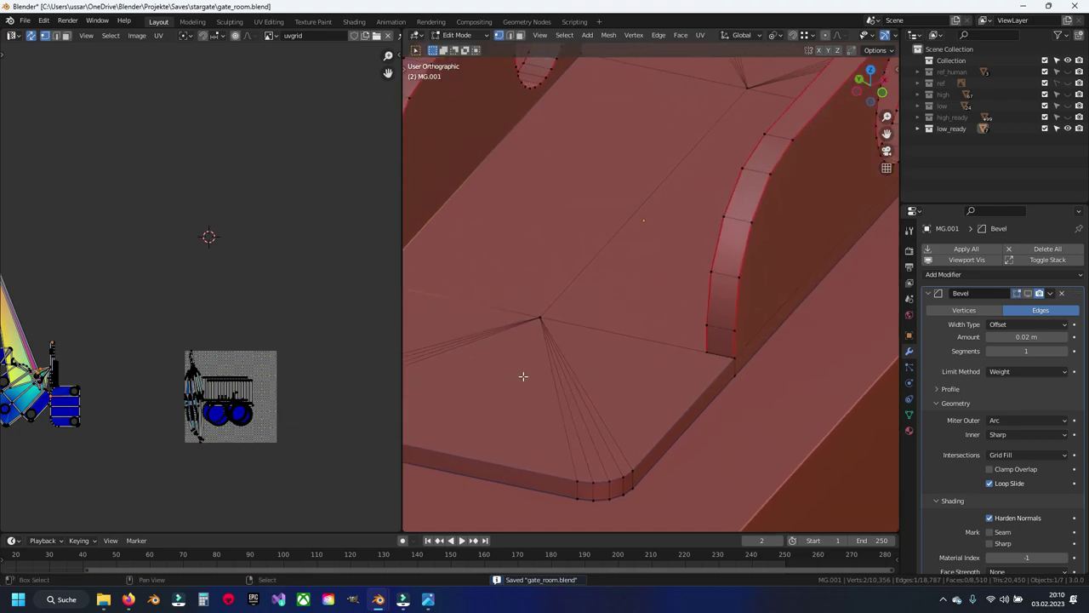
mouse_move(623, 463)
middle_mouse_down()
mouse_move(673, 380)
mouse_move(624, 304)
middle_mouse_up()
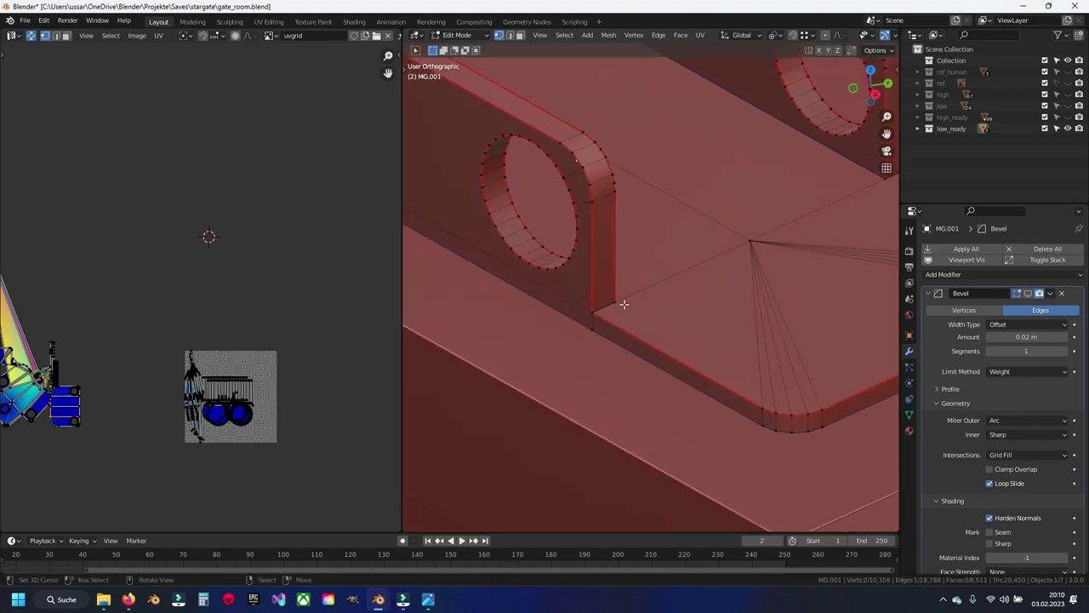
mouse_move(849, 334)
middle_mouse_down()
mouse_move(742, 284)
mouse_move(852, 334)
middle_mouse_up()
key("ctrl+s")
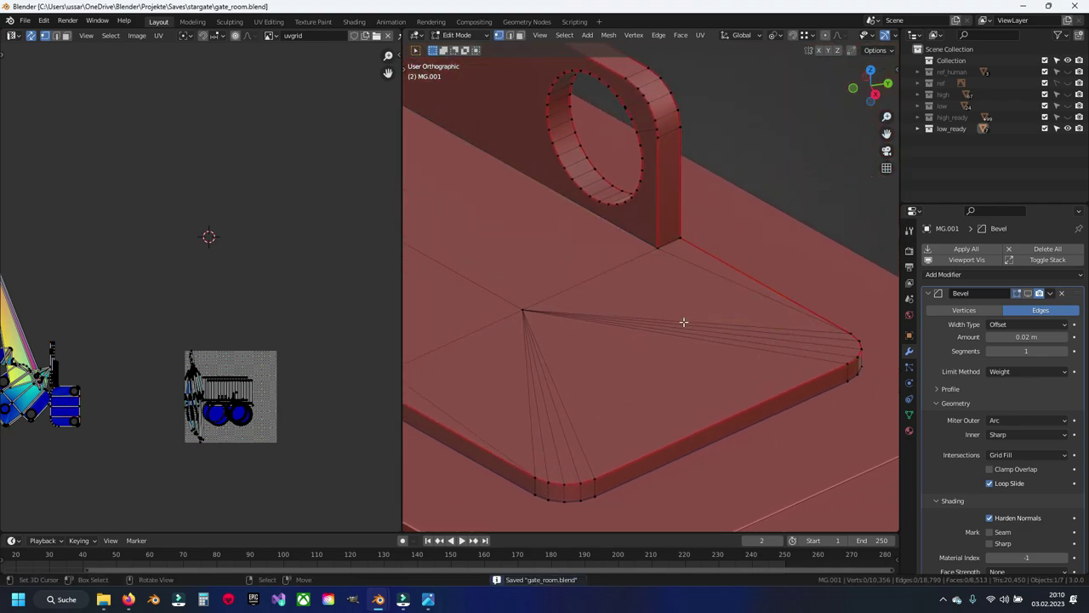
mouse_move(684, 318)
middle_mouse_down()
mouse_move(725, 273)
mouse_move(747, 269)
middle_mouse_up()
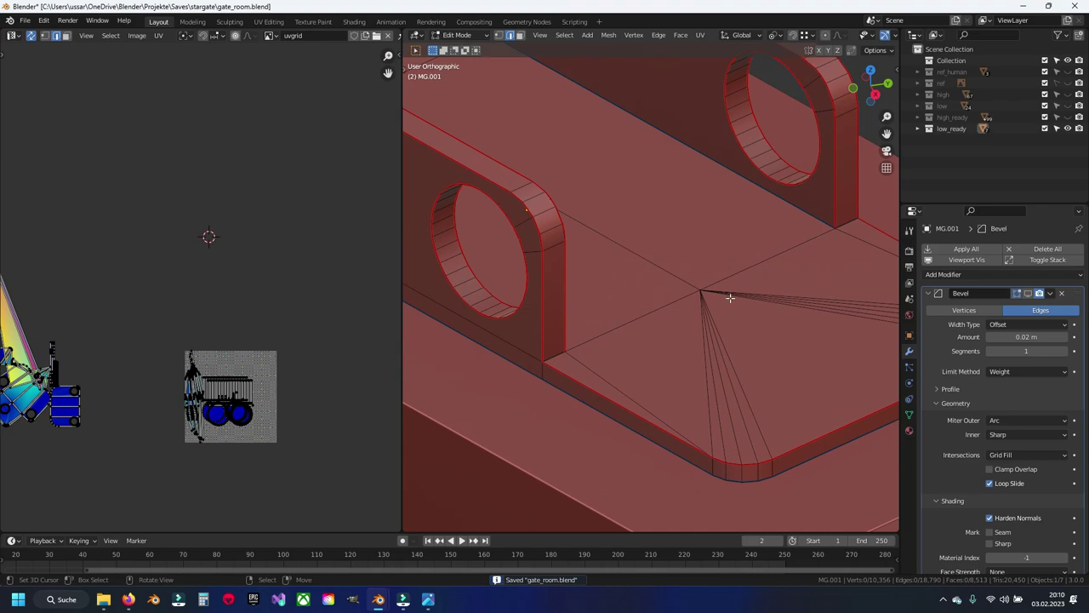
Re-unwrap the whole mesh after a sphere projection, deselect it, and save.
key("a")
key("u")
left_click(630, 320)
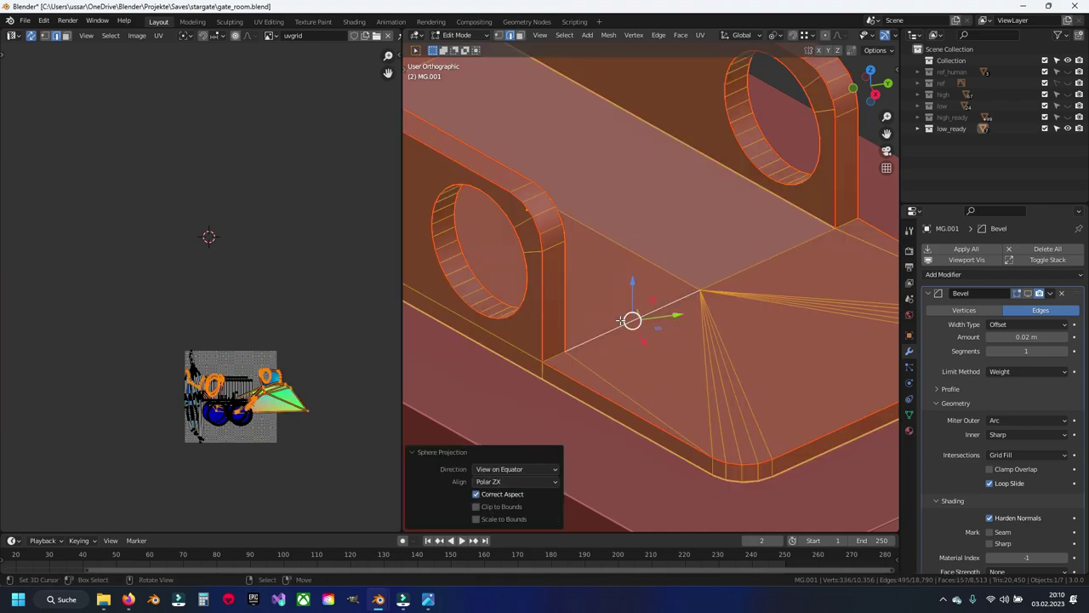
key("u")
key("u")
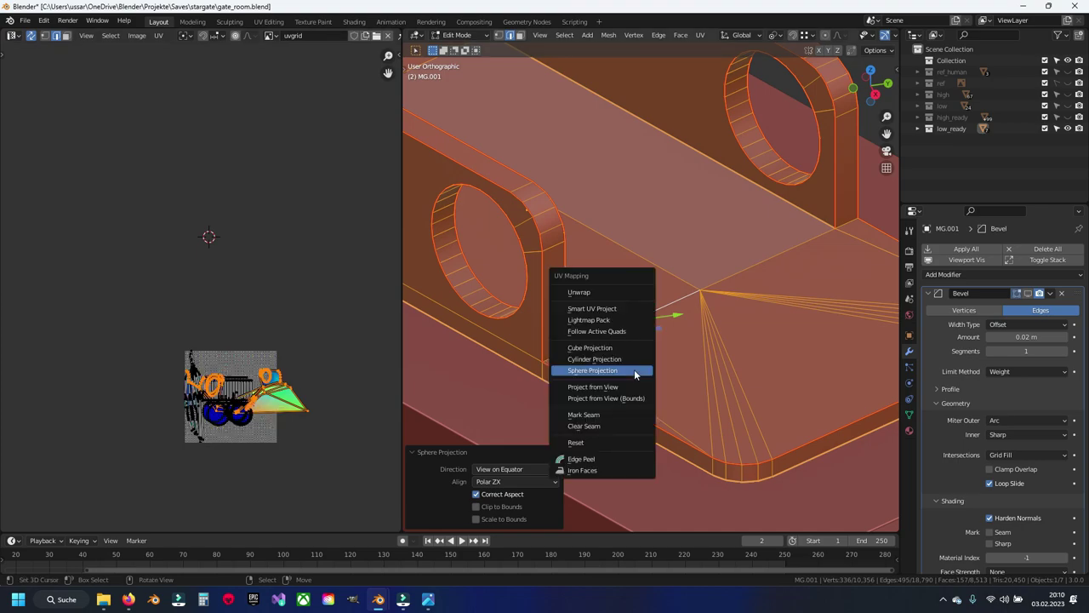
left_click(644, 294)
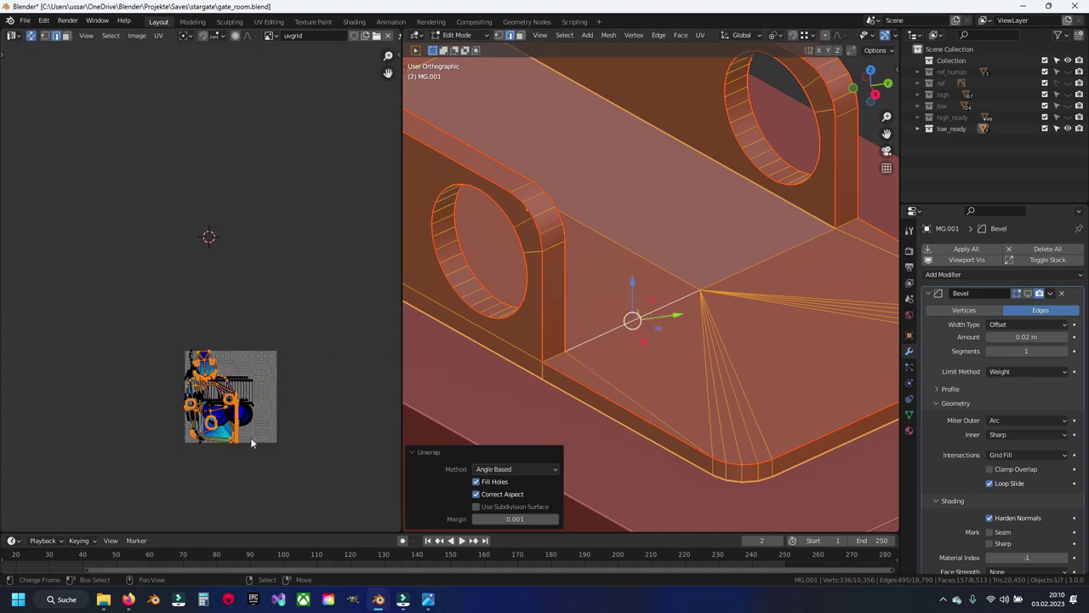
scroll(238, 290, "up", 3)
left_click(716, 397)
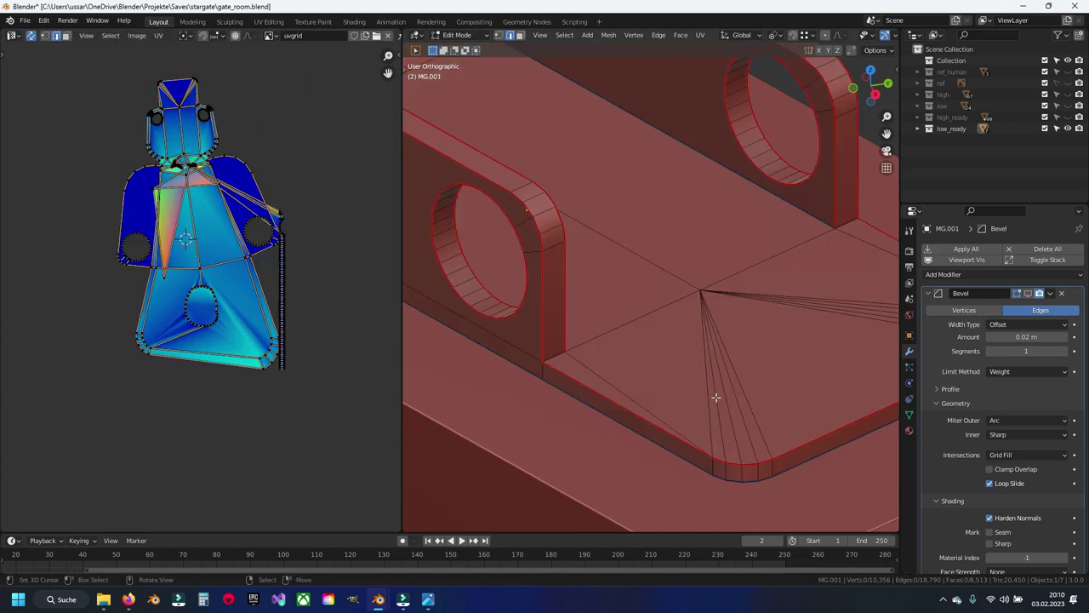
key("ctrl+s")
Centre the view on the selected vertex, leaving it where it was.
middle_click_drag(802, 350, 736, 372, "shift")
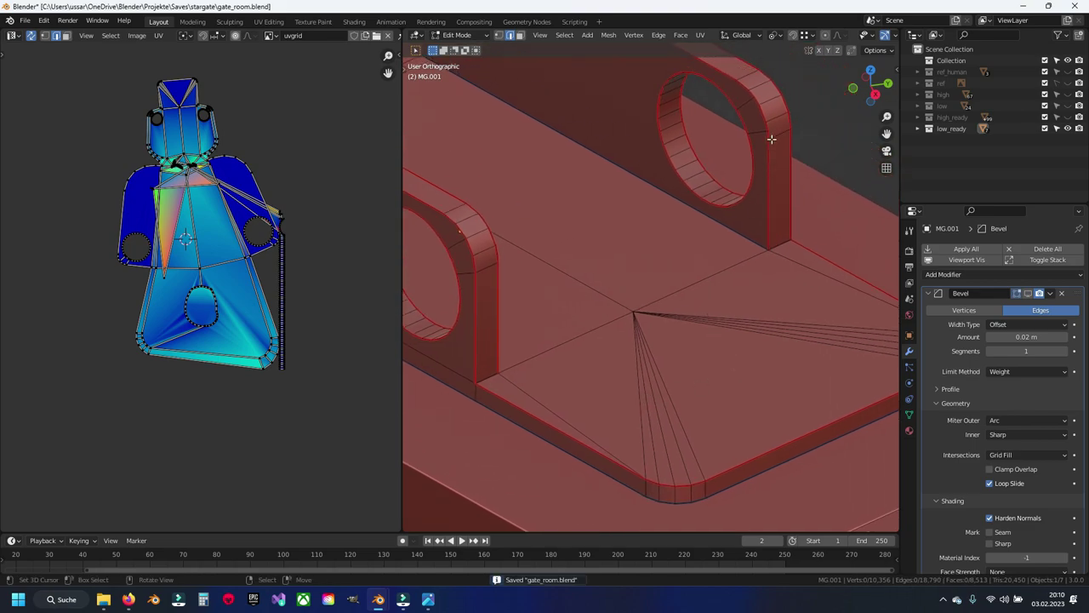
key("KP_Decimal")
scroll(749, 160, "up", 2)
scroll(749, 161, "up", 3)
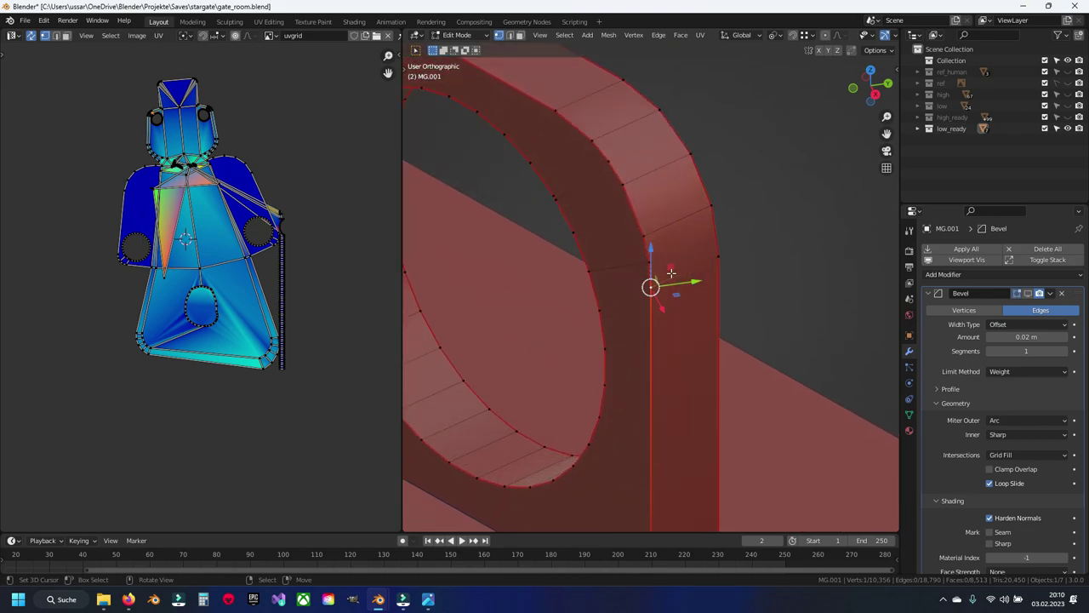
key("g")
left_click(651, 283)
Slide a vertex on the arched lug along its edge and merge by distance.
left_click(622, 183)
key("g")
left_click(622, 182)
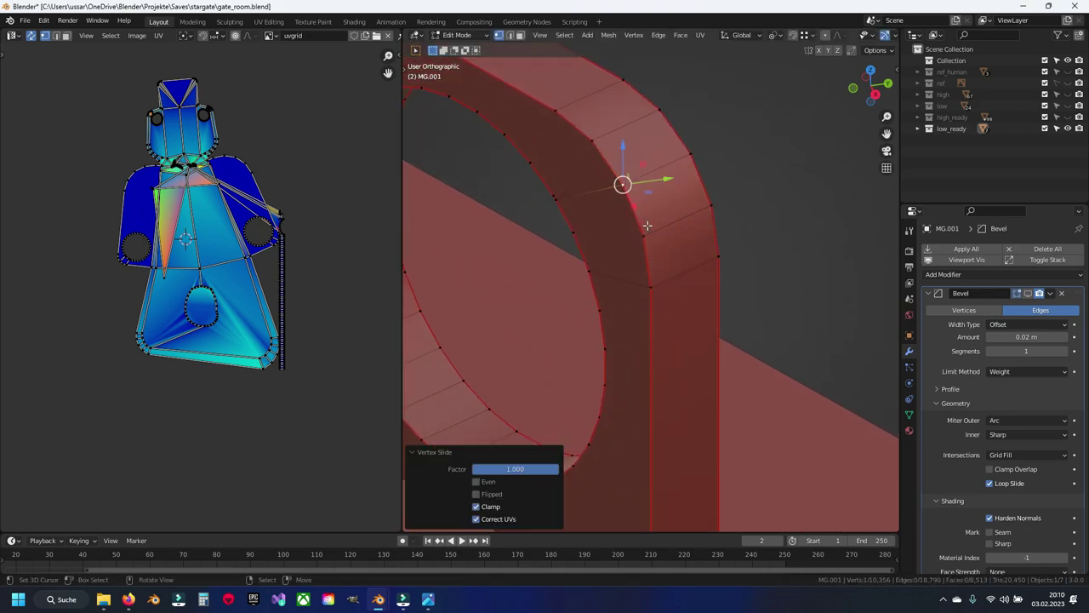
left_click(555, 198)
key("m")
left_click(555, 192)
key("a")
key("alt+a")
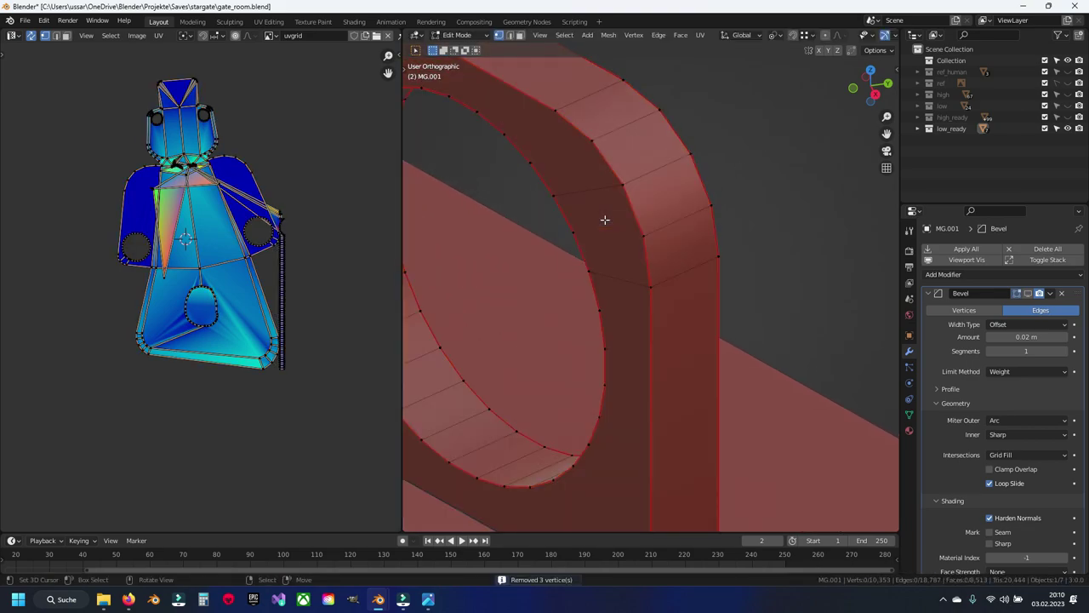
Vertex-slide a rounded-corner vertex into line along its edge.
scroll(524, 352, "down", 4)
scroll(596, 306, "up", 3)
scroll(613, 283, "up", 2)
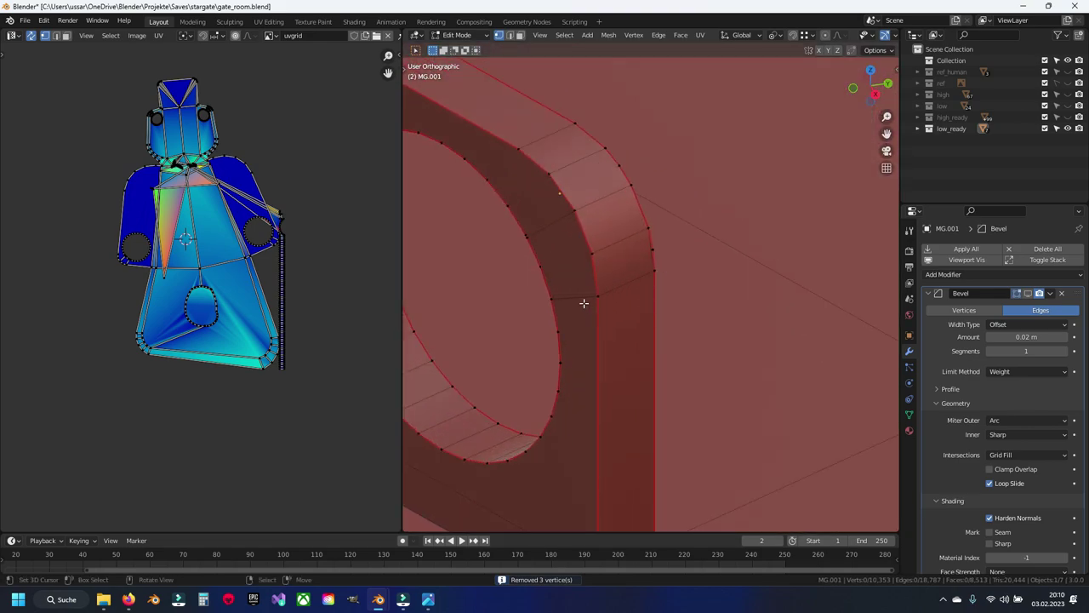
key("shift+v")
left_click(516, 195)
left_click(653, 249)
Vertex-slide the remaining bracket corner vertices into line along their edges.
mouse_move(688, 259)
middle_mouse_down()
mouse_move(549, 258)
mouse_move(569, 251)
middle_mouse_up()
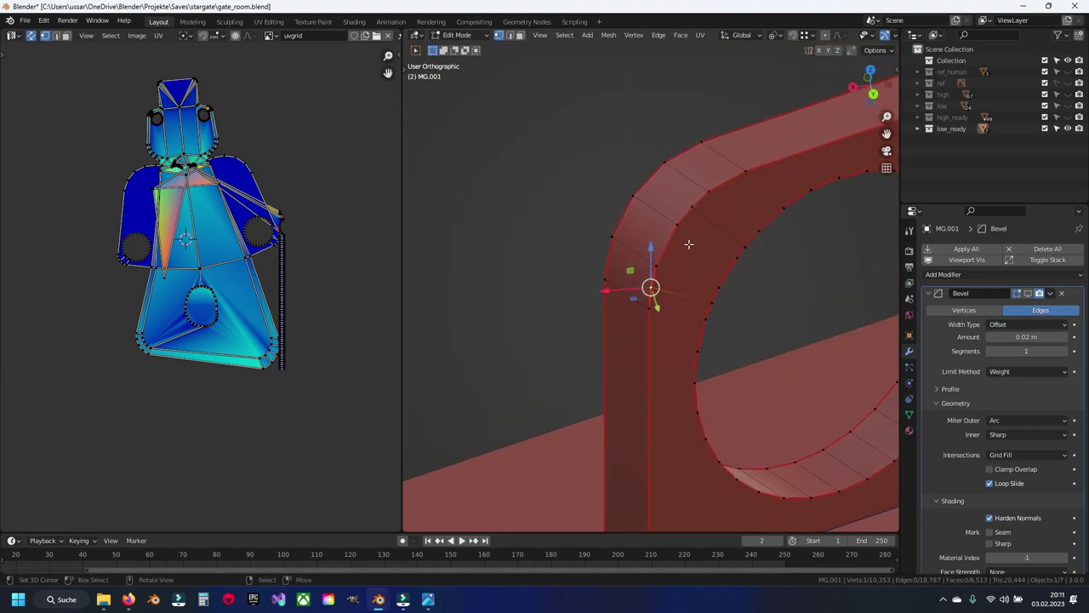
key("shift+v")
left_click(681, 226)
left_click(745, 247)
key("shift+v")
left_click(737, 250)
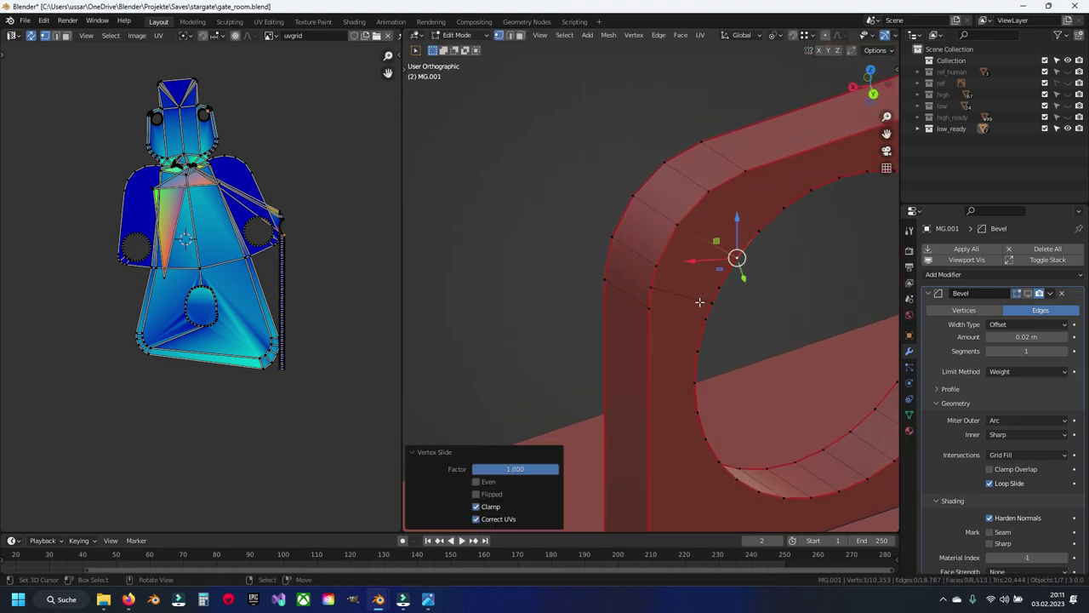
left_click(705, 299)
key("shift+v")
left_click(715, 271)
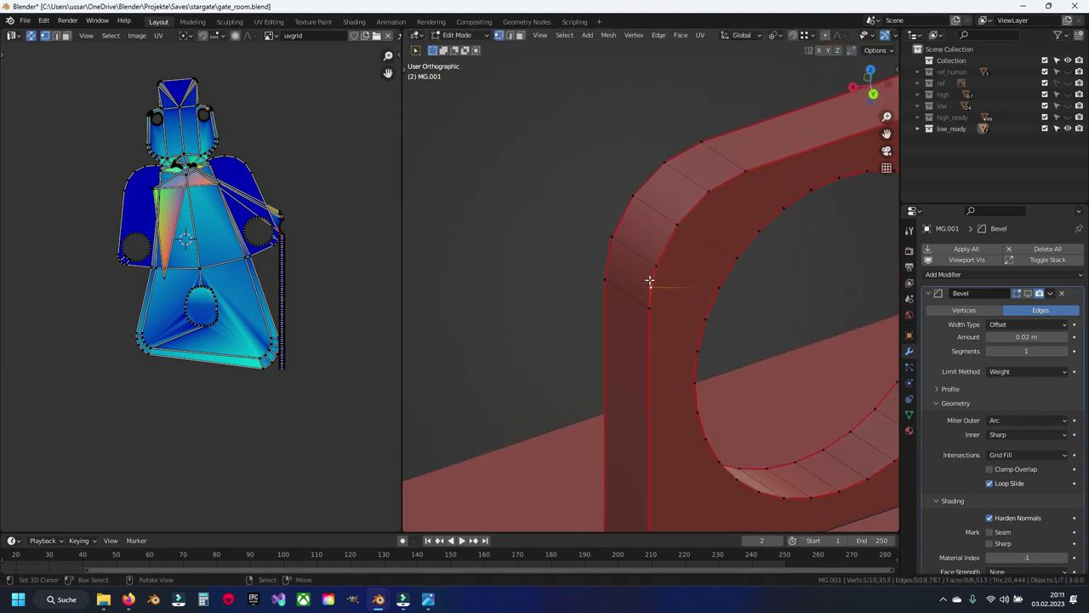
left_click(650, 281)
mouse_move(703, 275)
middle_mouse_down()
mouse_move(573, 316)
mouse_move(601, 246)
middle_mouse_up()
scroll(674, 397, "up", 3)
Run Quick Favorites Merge by Distance on the whole mesh, removing 7 duplicate vertices.
key("a")
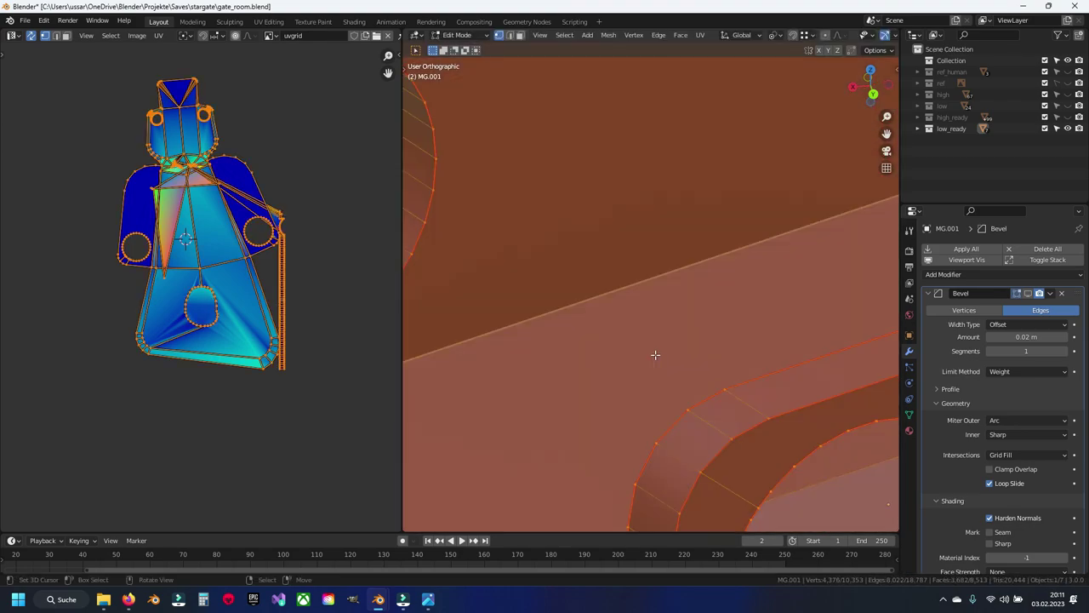
middle_click_drag(652, 355, 684, 358)
key("alt+a")
key("alt+a")
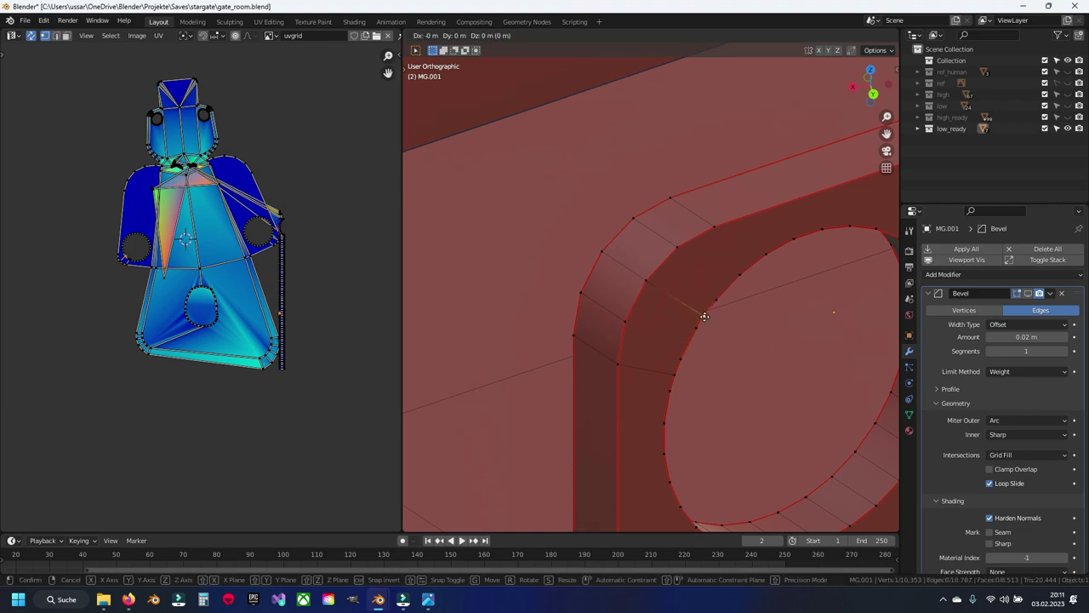
left_click(715, 299)
key("ctrl+z")
left_click(617, 364)
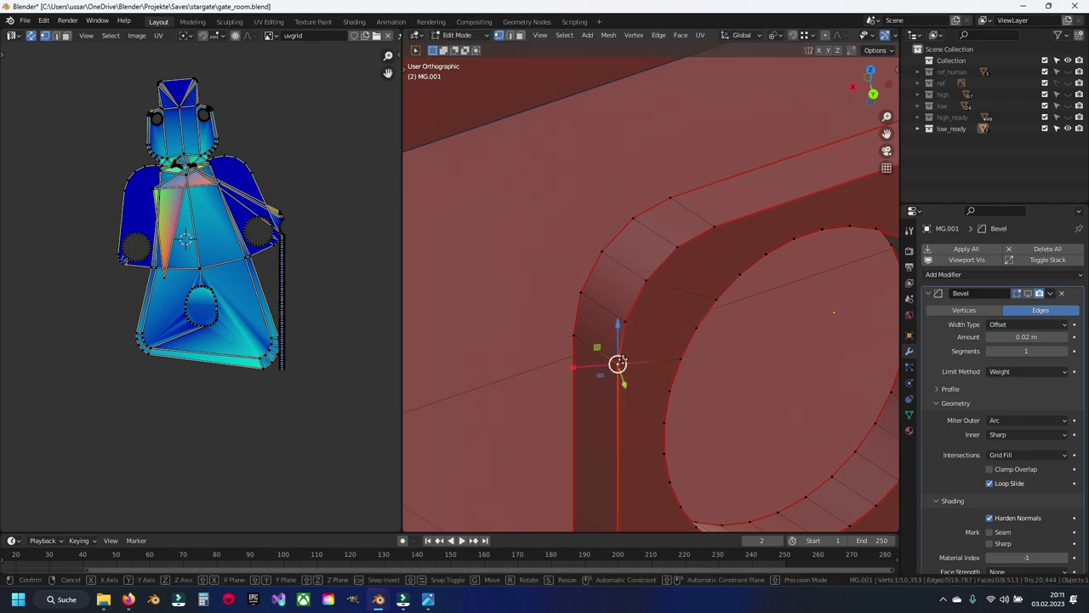
key("a")
key("q")
left_click(670, 360)
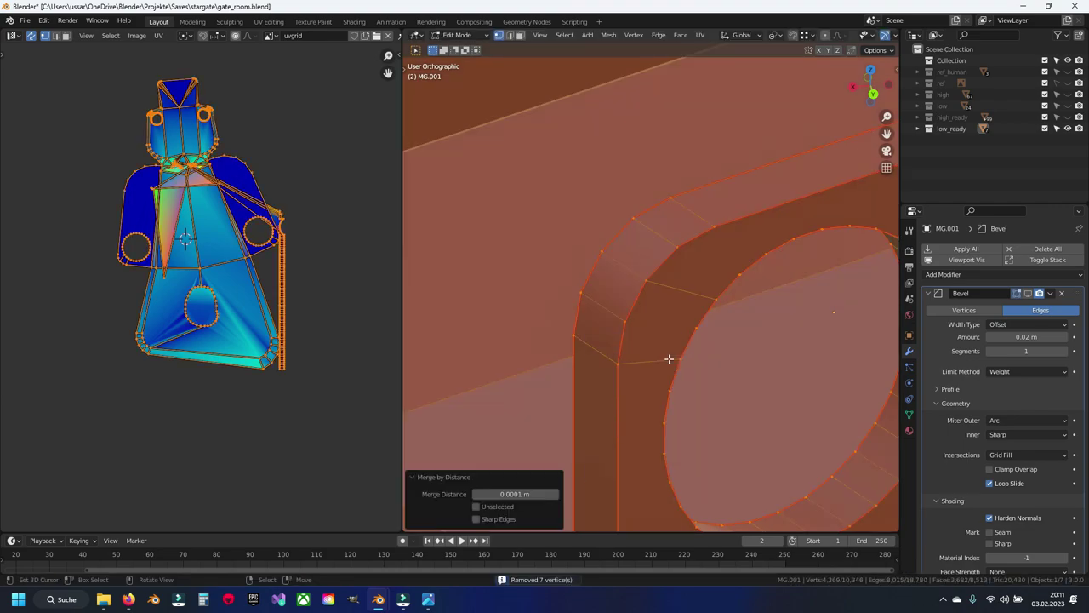
key("alt+a")
mouse_move(669, 360)
middle_mouse_down()
mouse_move(592, 340)
mouse_move(769, 338)
middle_mouse_up()
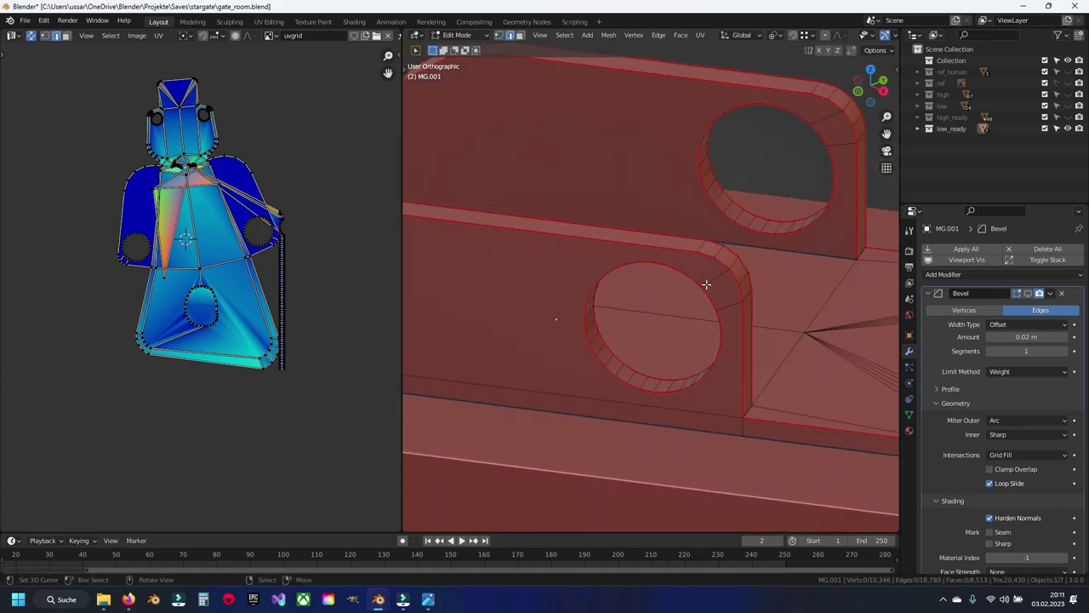
Unwrap the whole mesh, move the new UV islands aside, and save.
key("a")
key("u")
left_click(713, 278)
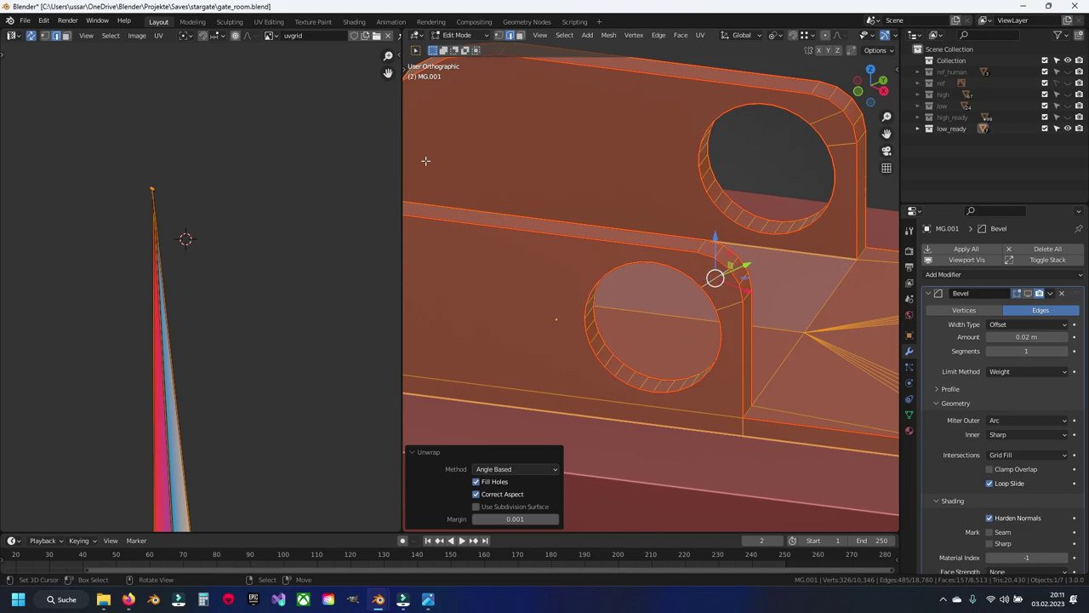
key("u")
left_click(584, 282)
key("g")
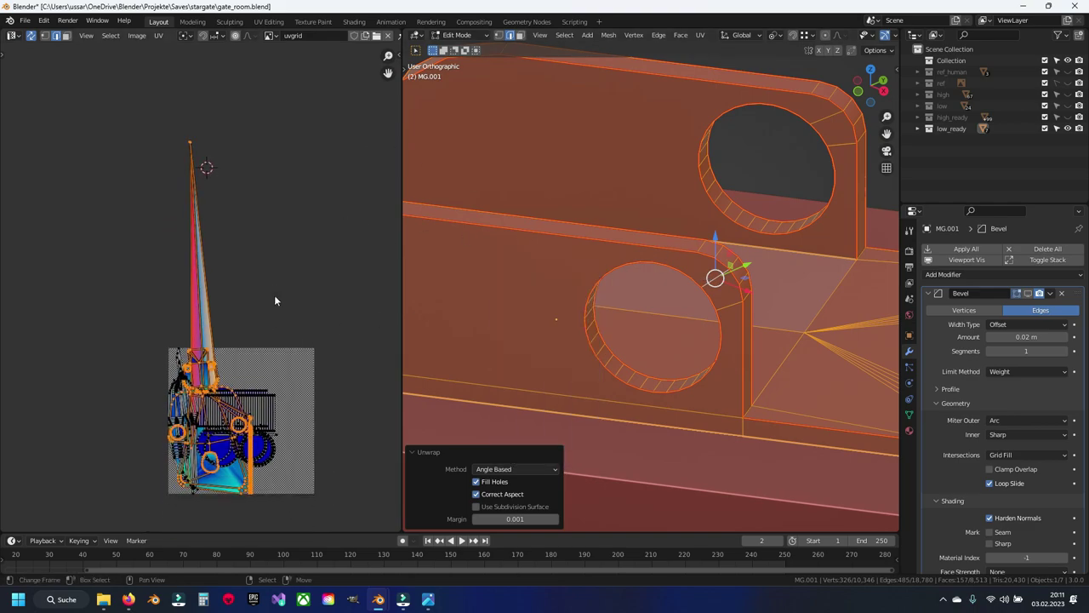
left_click(260, 278)
scroll(601, 294, "up", 1)
key("alt+a")
key("ctrl+s")
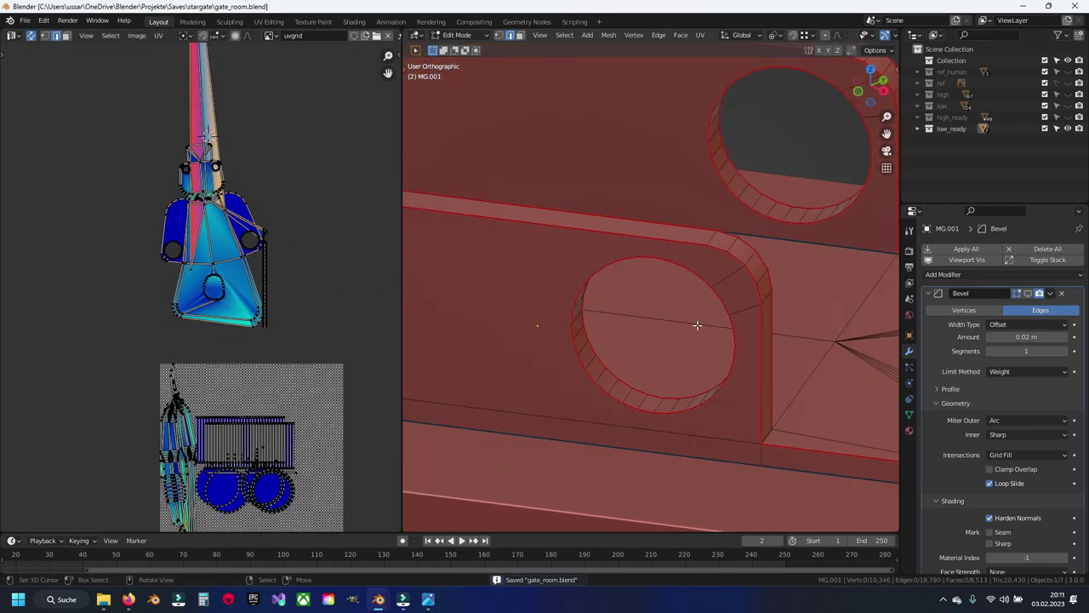
Mark seams along the base plate's edges, including the front bottom edge loop.
mouse_move(698, 324)
middle_mouse_down()
mouse_move(689, 336)
mouse_move(557, 360)
mouse_move(542, 280)
middle_mouse_up()
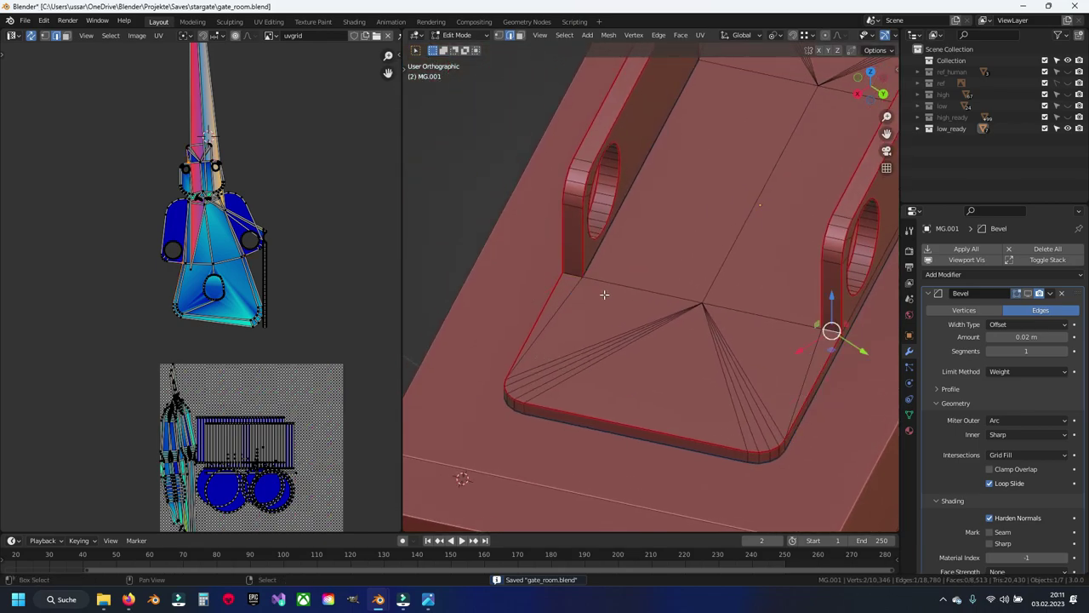
key("ctrl+e")
left_click(587, 274)
key("alt+a")
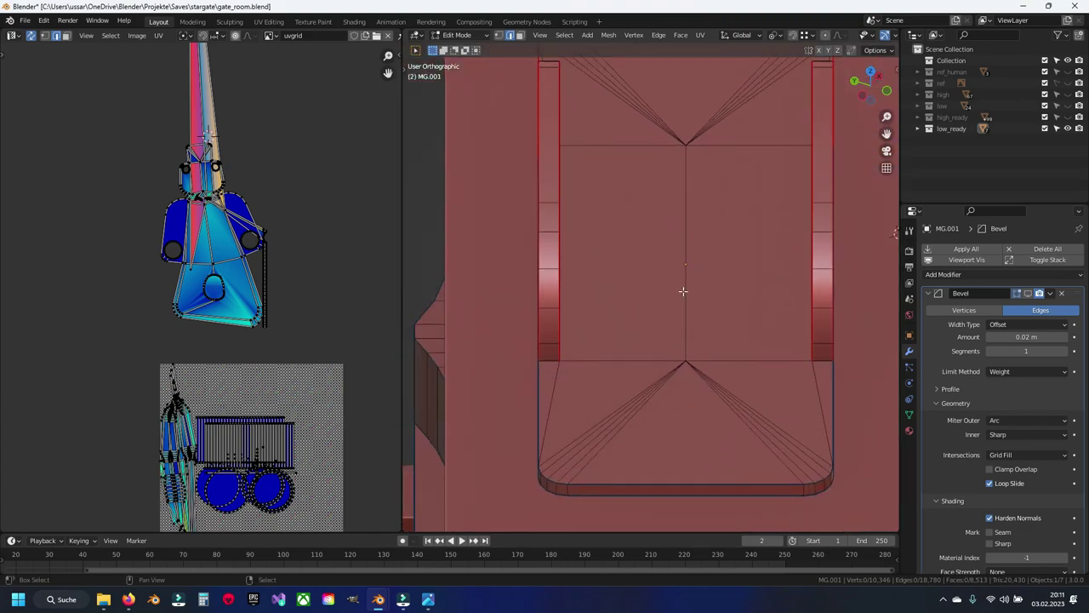
middle_click_drag(587, 274, 609, 340)
key("ctrl+e")
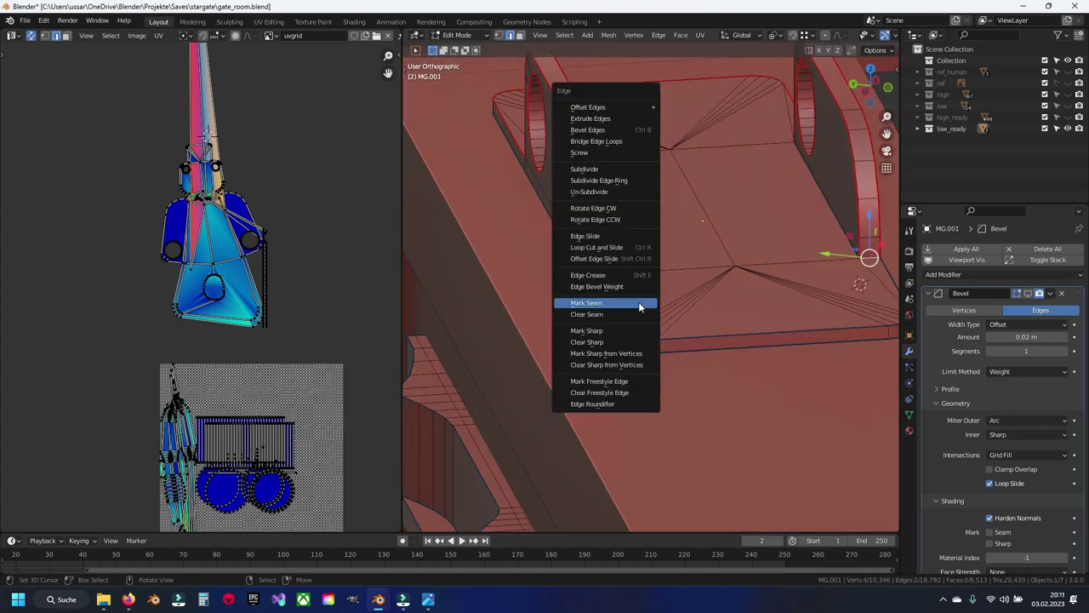
left_click(638, 301)
left_click(687, 331, "alt")
key("alt+a")
middle_click_drag(602, 302, 668, 349)
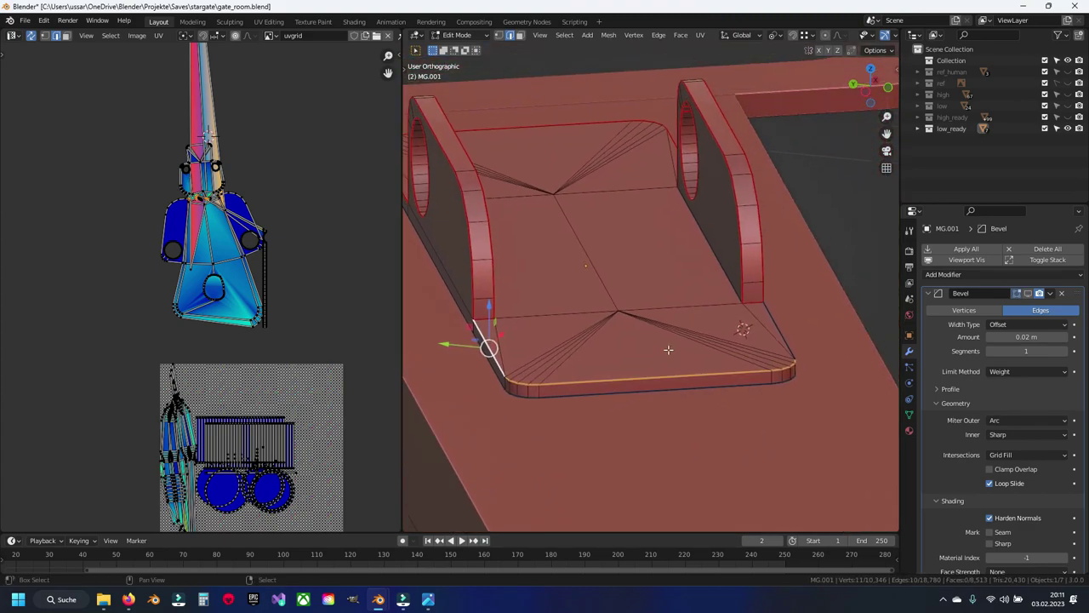
key("ctrl+e")
left_click(601, 349)
Unwrap the mesh again and place the new UV islands up and left.
key("a")
key("u")
left_click(602, 349)
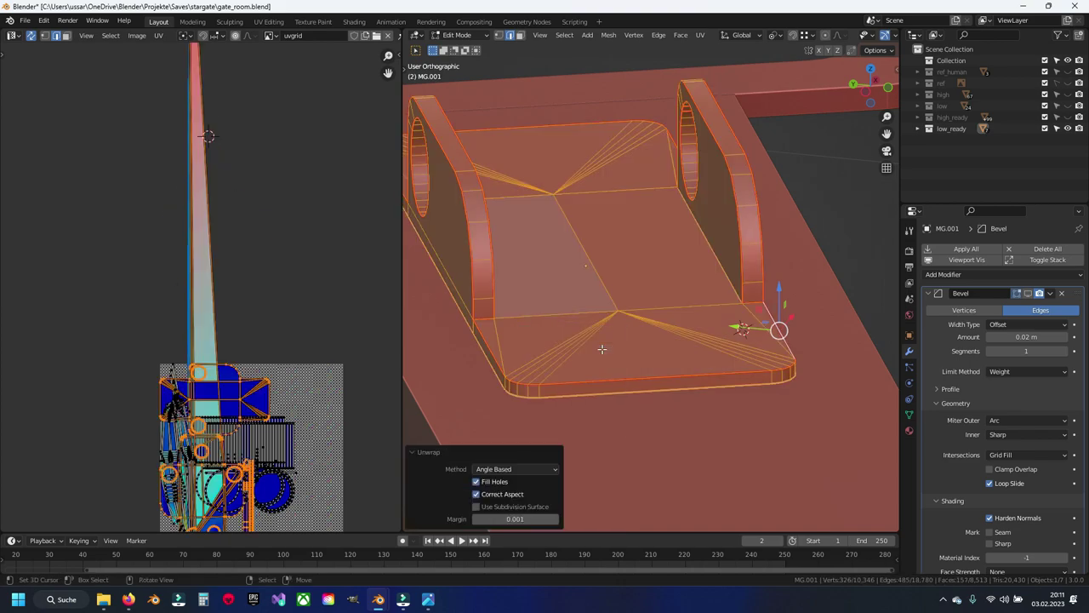
key("u")
left_click(634, 278)
key("g")
left_click(174, 247)
key("KP_Decimal")
left_click(226, 134)
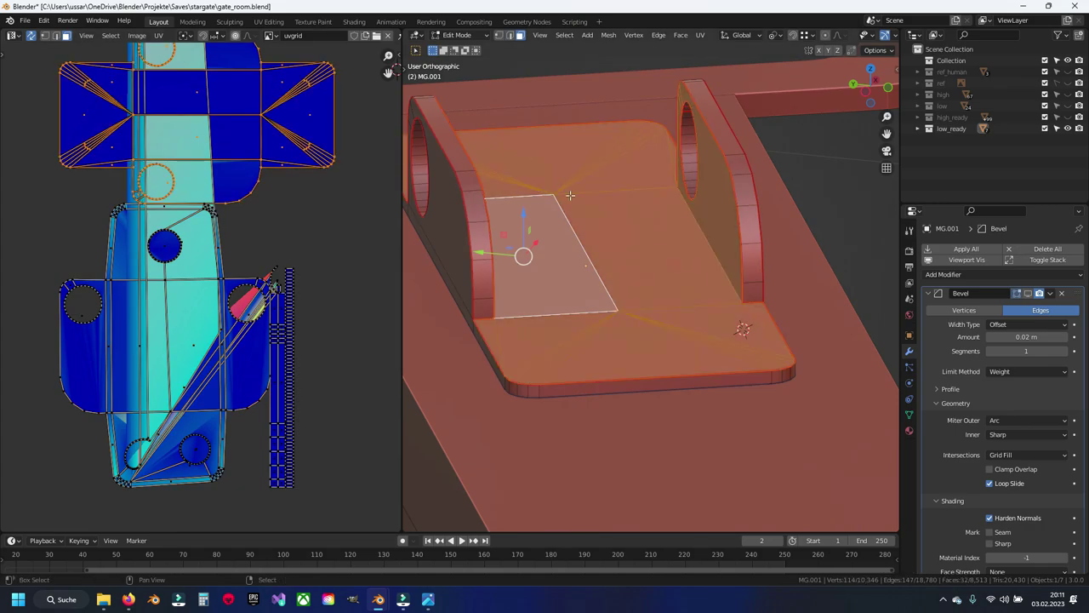
mouse_move(569, 196)
middle_mouse_down()
mouse_move(532, 337)
mouse_move(622, 328)
middle_mouse_up()
Hide the selected face, shift the UV view down and save gate_room.blend.
key("h")
scroll(239, 170, "down", 2)
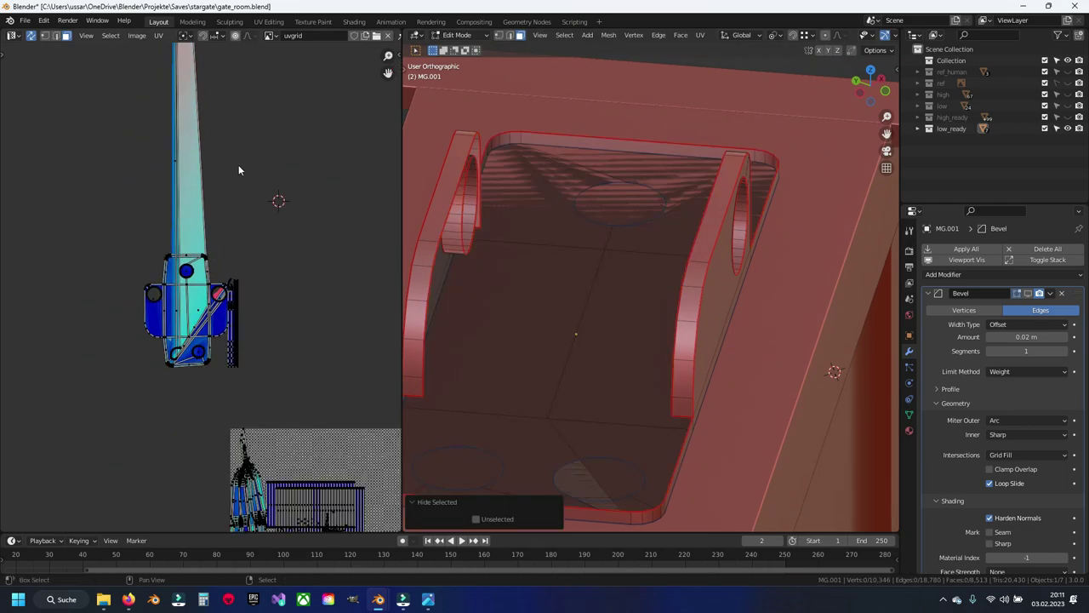
middle_click_drag(238, 170, 241, 205)
key("ctrl+s")
mouse_move(598, 282)
middle_mouse_down()
mouse_move(523, 263)
mouse_move(511, 272)
middle_mouse_up()
scroll(249, 318, "up", 2)
scroll(189, 163, "up", 3)
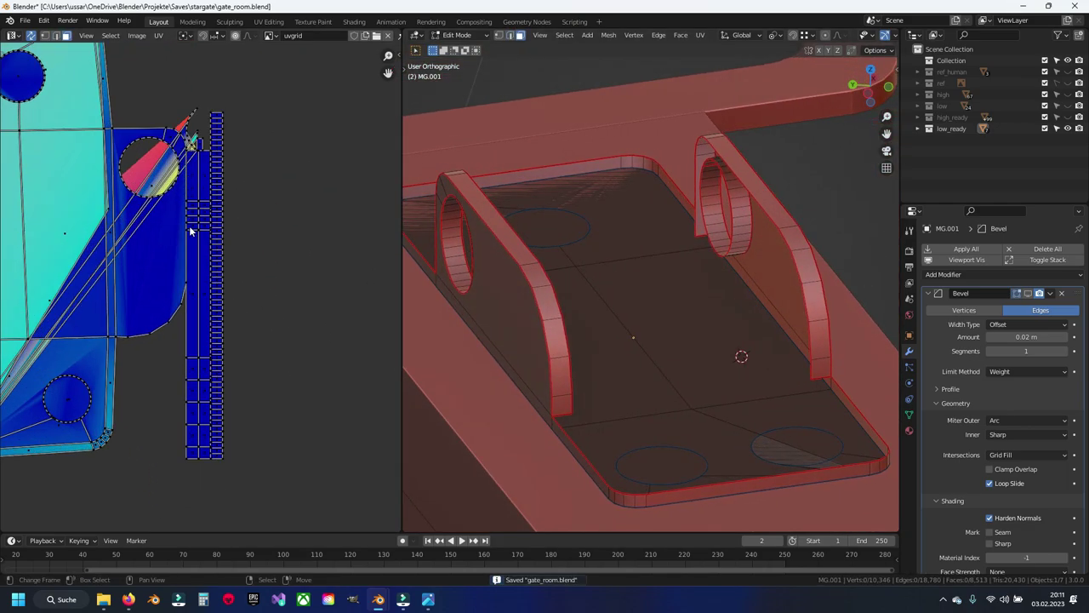
Hide the right hole's cylinder ring and save the file.
key("a")
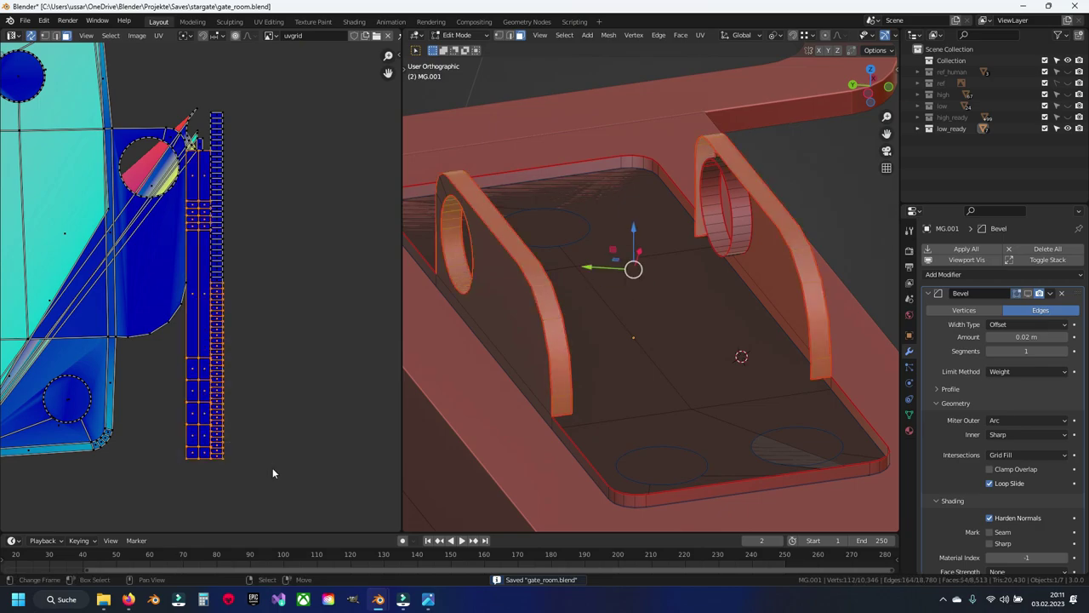
key("alt+a")
key("l")
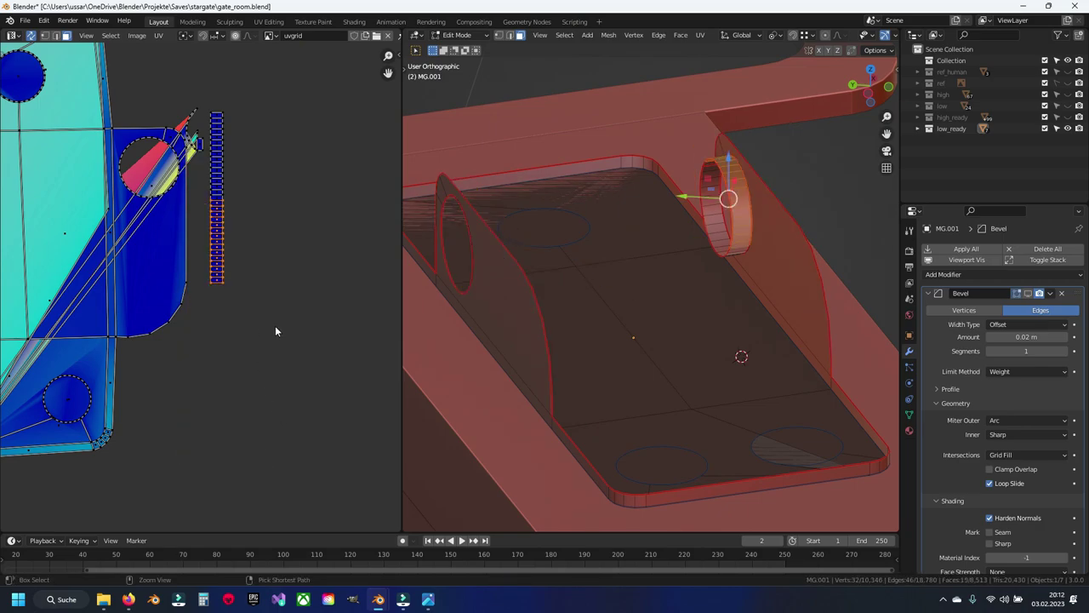
key("h")
key("ctrl+s")
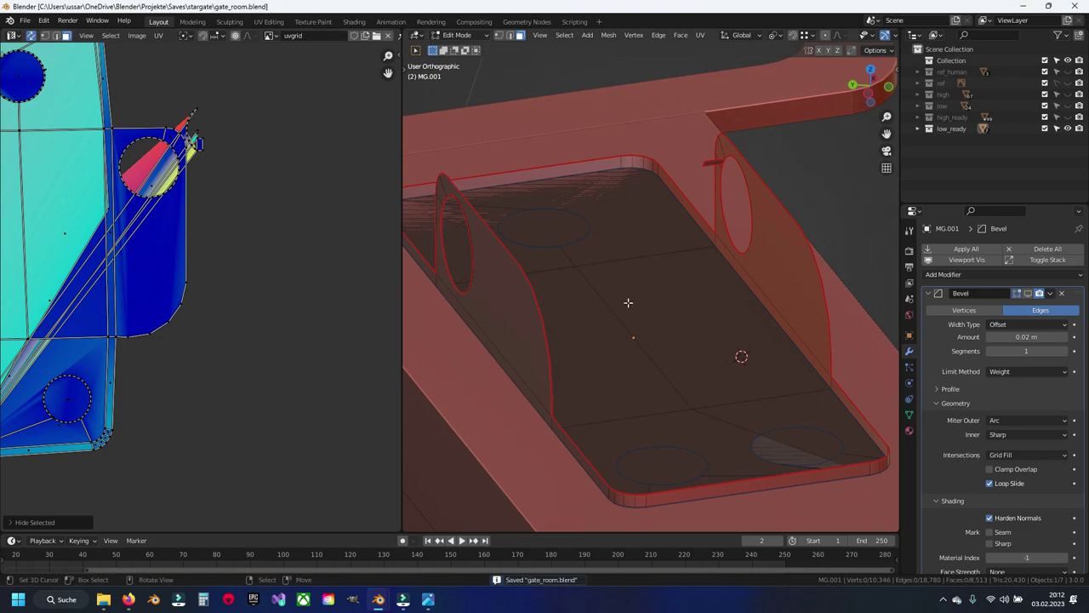
Select the lower hole rings on the plate floor and dissolve the lower-left ring.
left_click(641, 193)
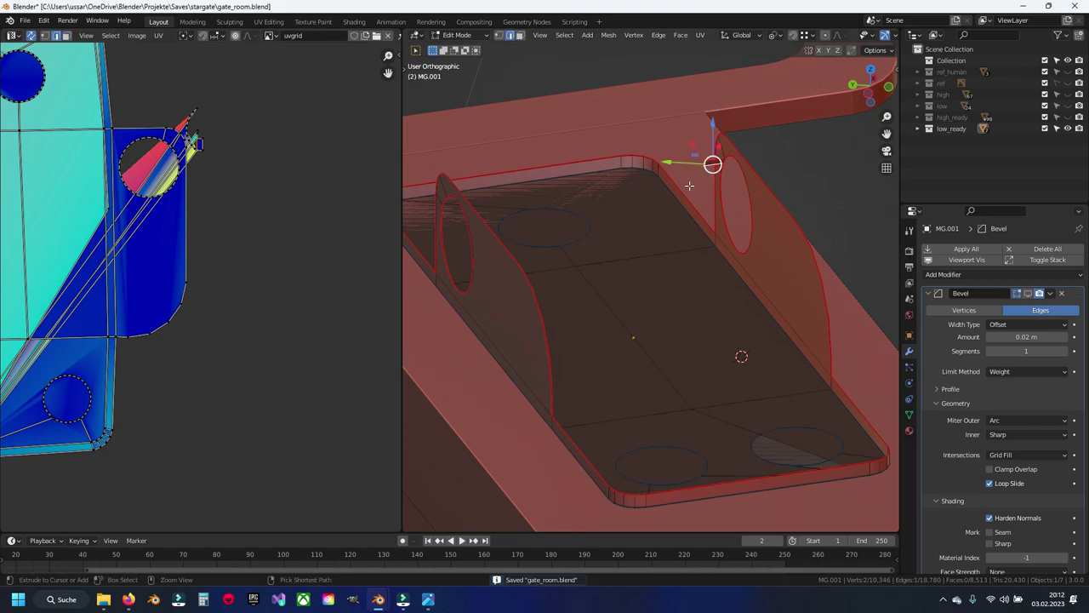
left_click(564, 34)
left_click(630, 242)
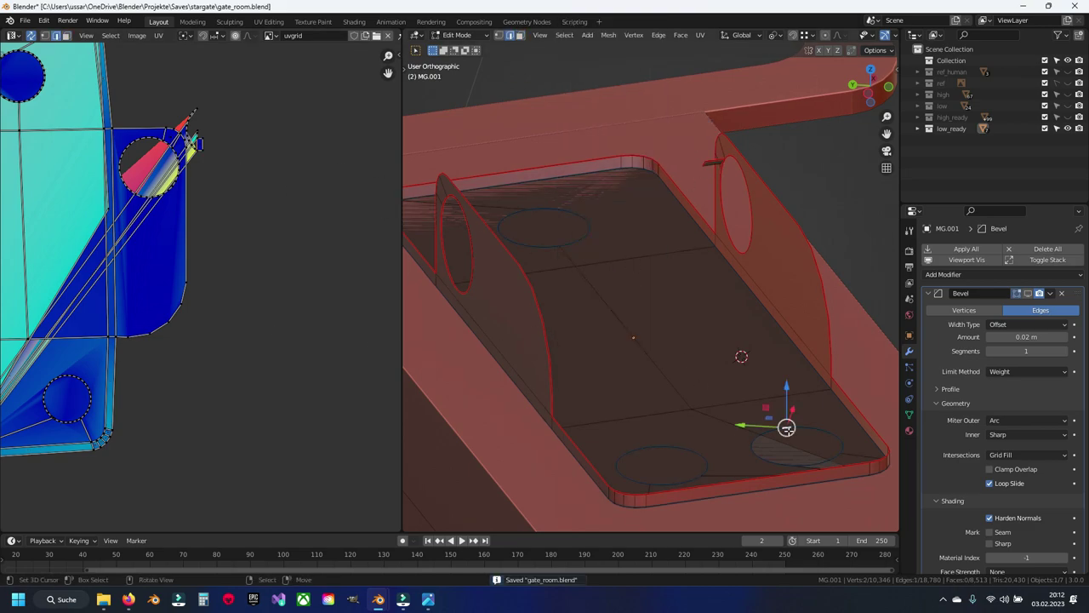
scroll(674, 445, "up", 3)
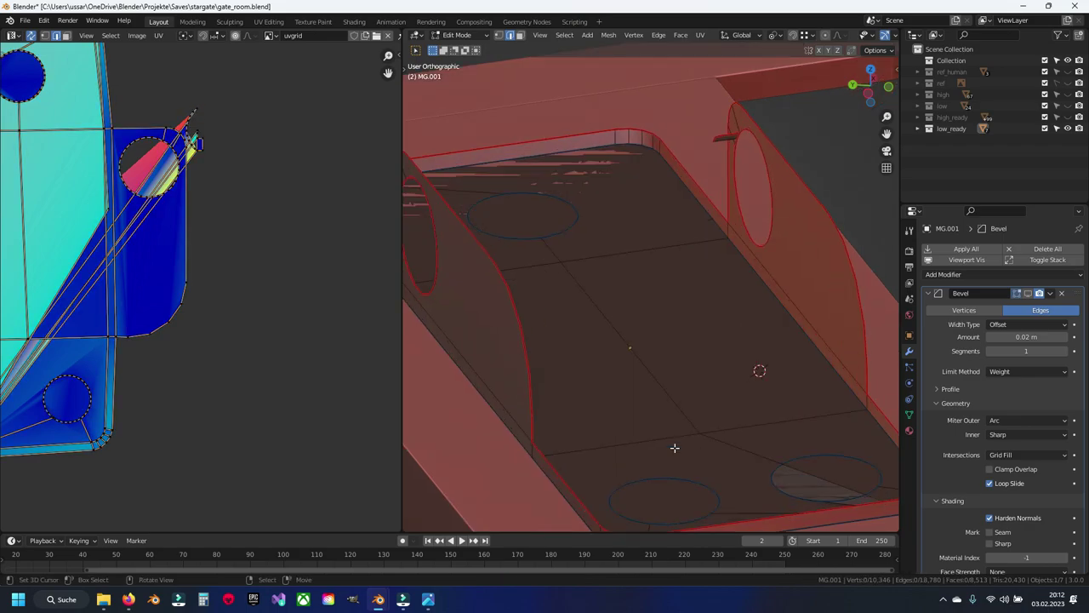
middle_click_drag(674, 445, 600, 297)
left_click(587, 377, "alt")
middle_click_drag(590, 401, 627, 382)
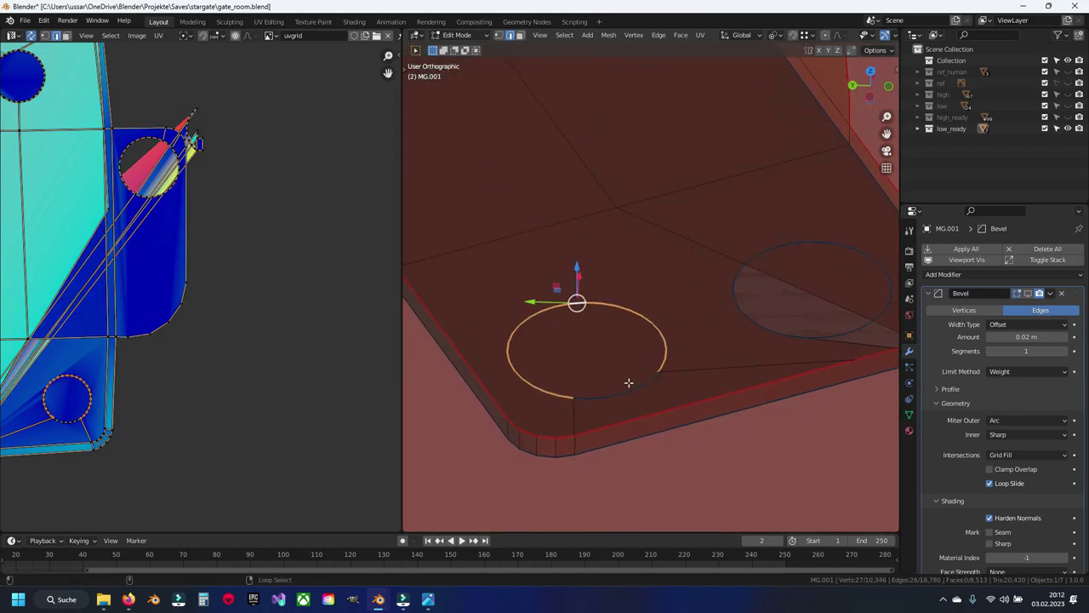
key("x")
left_click(629, 388)
Dissolve the right hole ring and fill the remaining hole loop with a face.
left_click(824, 339, "alt")
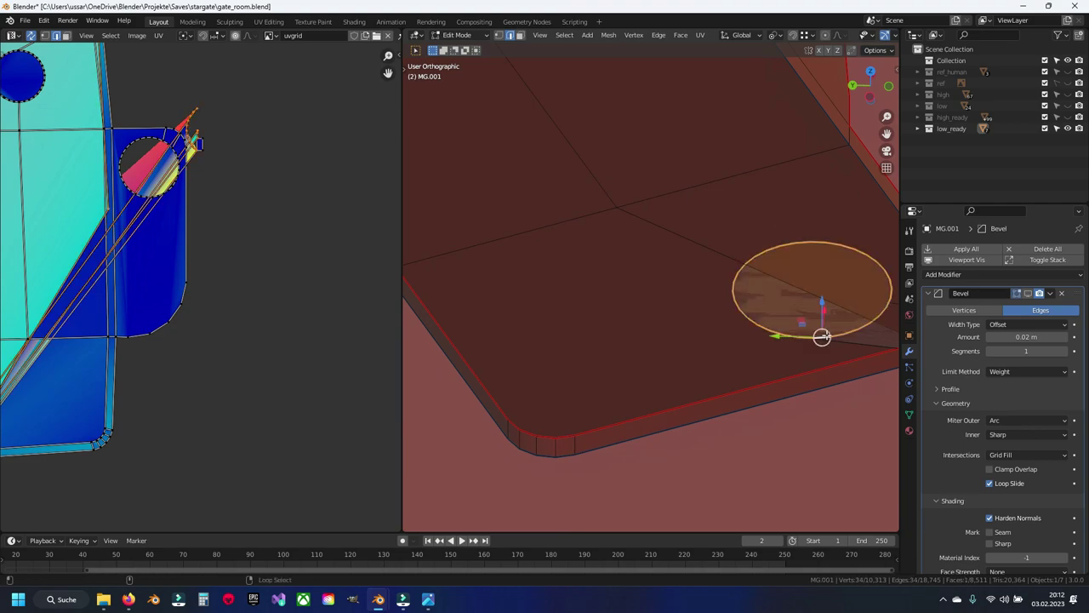
key("x")
left_click(824, 335)
middle_click_drag(824, 334, 681, 326)
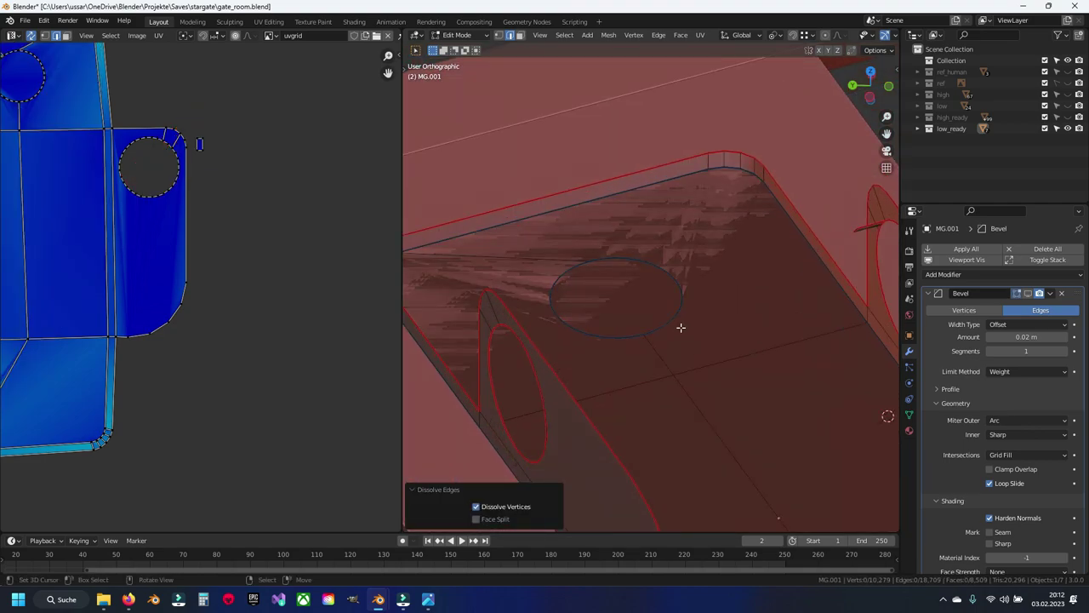
left_click(673, 318, "alt")
key("f")
Dissolve the diagonal edge across the tray floor in edge mode and save.
key("1")
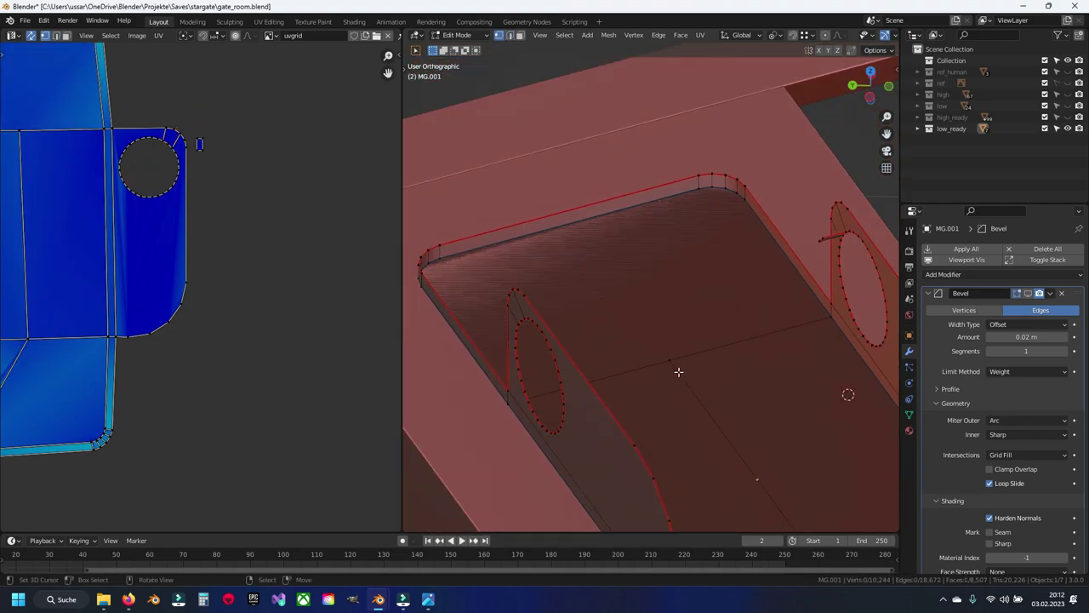
middle_click_drag(678, 372, 698, 401)
key("2")
left_click(696, 328)
middle_click_drag(696, 328, 695, 318)
key("x")
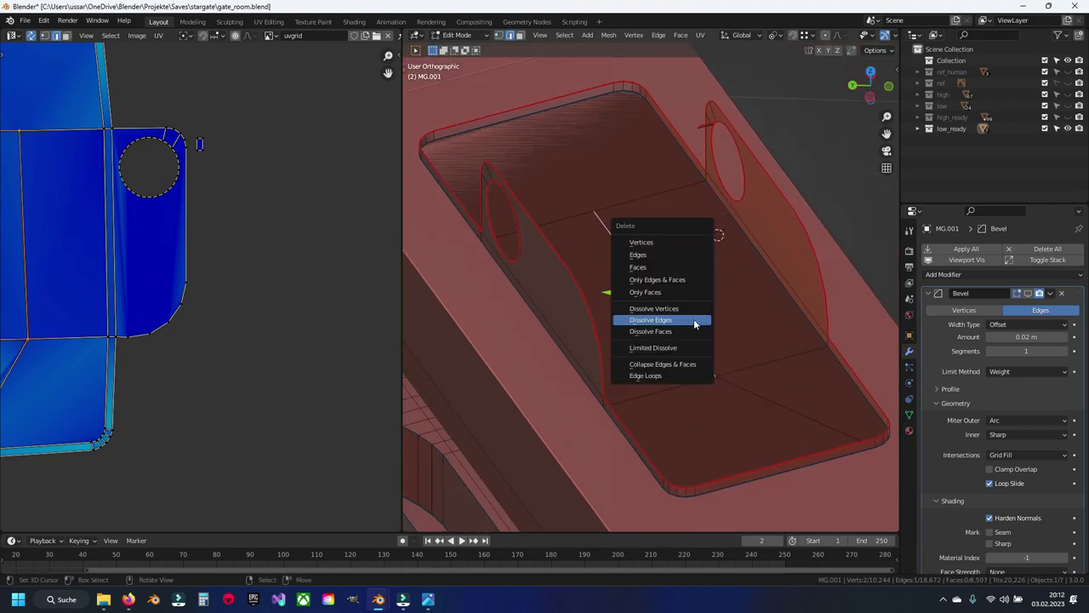
left_click(695, 318)
key("x")
left_click(754, 390)
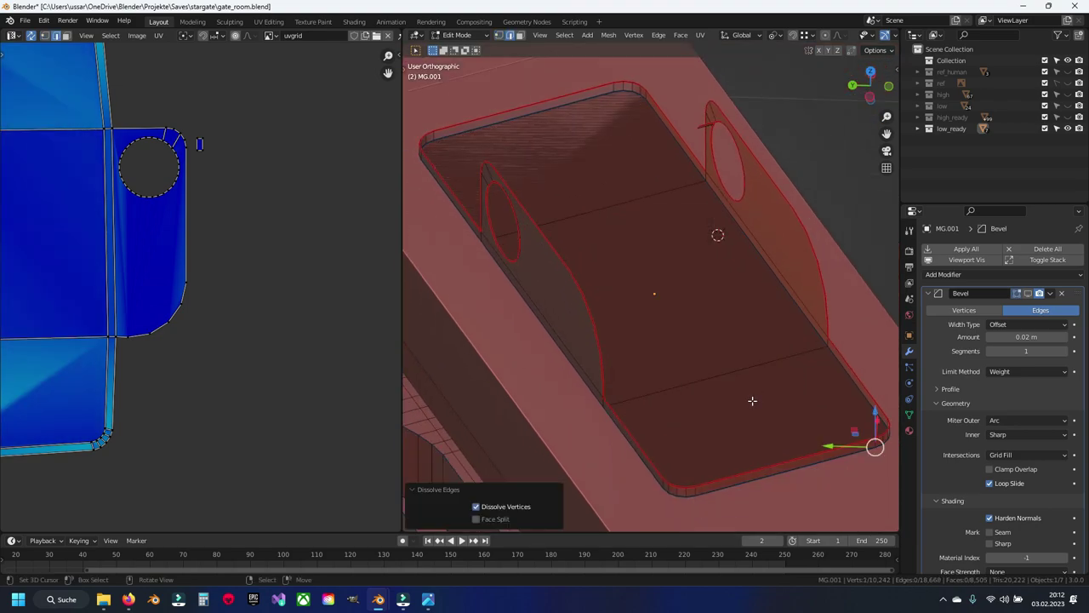
key("ctrl+s")
Select the whole tray piece and unwrap it.
mouse_move(673, 343)
middle_mouse_down()
mouse_move(679, 280)
mouse_move(634, 292)
middle_mouse_up()
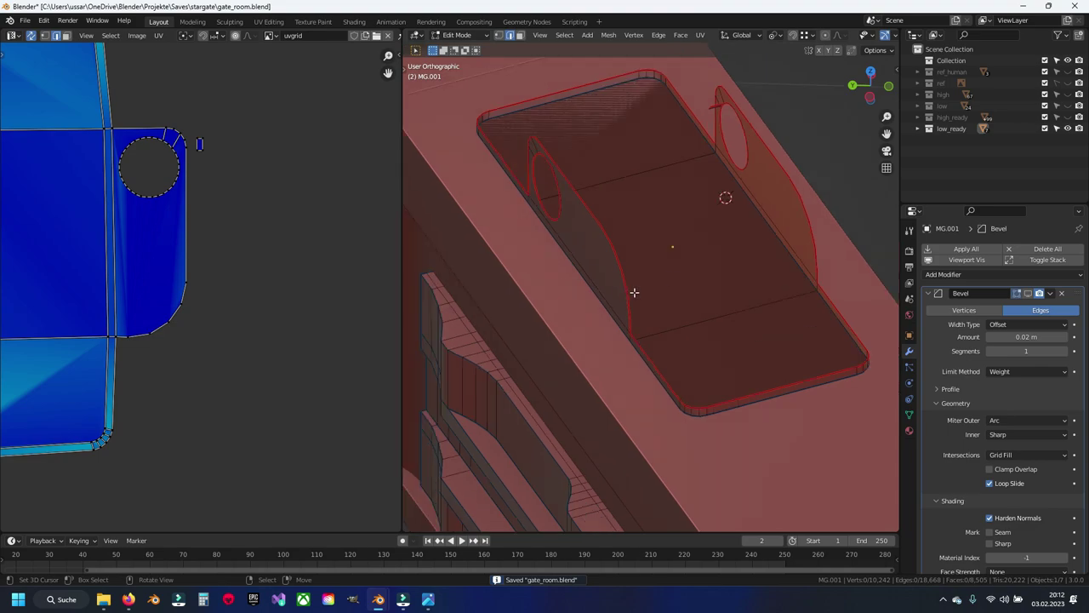
key("a")
left_click(625, 284)
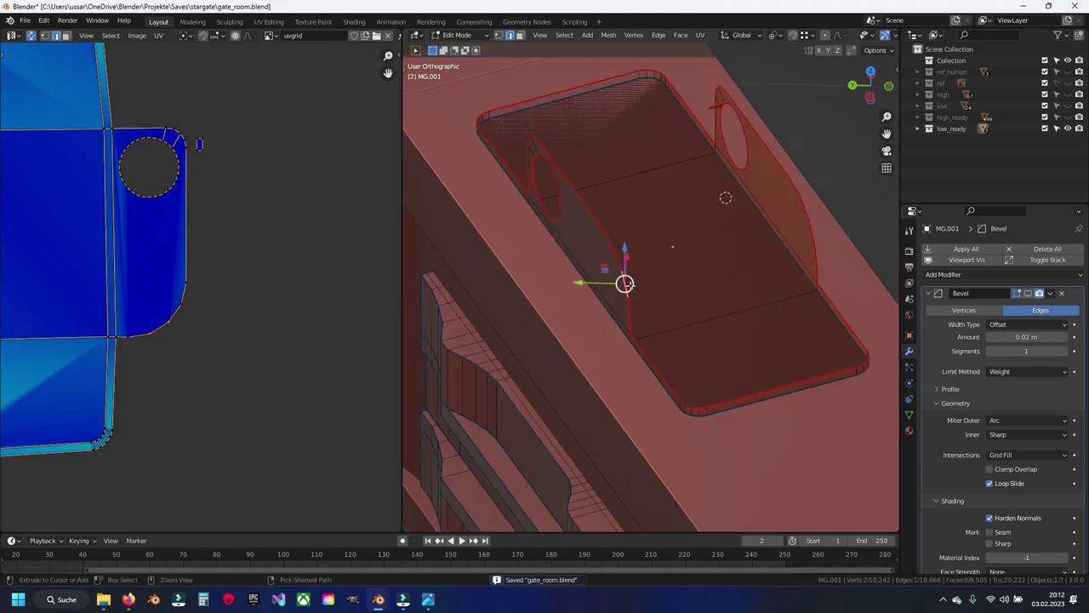
key("a")
key("u")
left_click(625, 284)
scroll(118, 334, "down", 2)
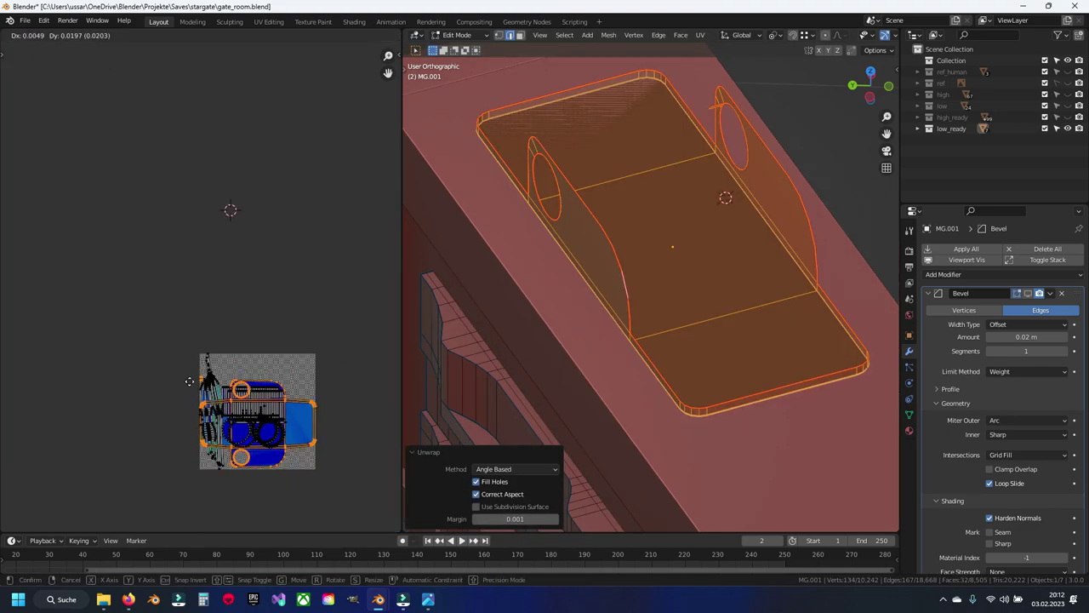
scroll(170, 328, "up", 3)
Clear the selection, save, and select the upper rim and diagonal floor edges, cancelling an edge slide.
scroll(203, 321, "up", 3)
key("alt+a")
key("ctrl+s")
mouse_move(640, 332)
middle_mouse_down()
mouse_move(656, 355)
mouse_move(809, 343)
mouse_move(796, 342)
middle_mouse_up()
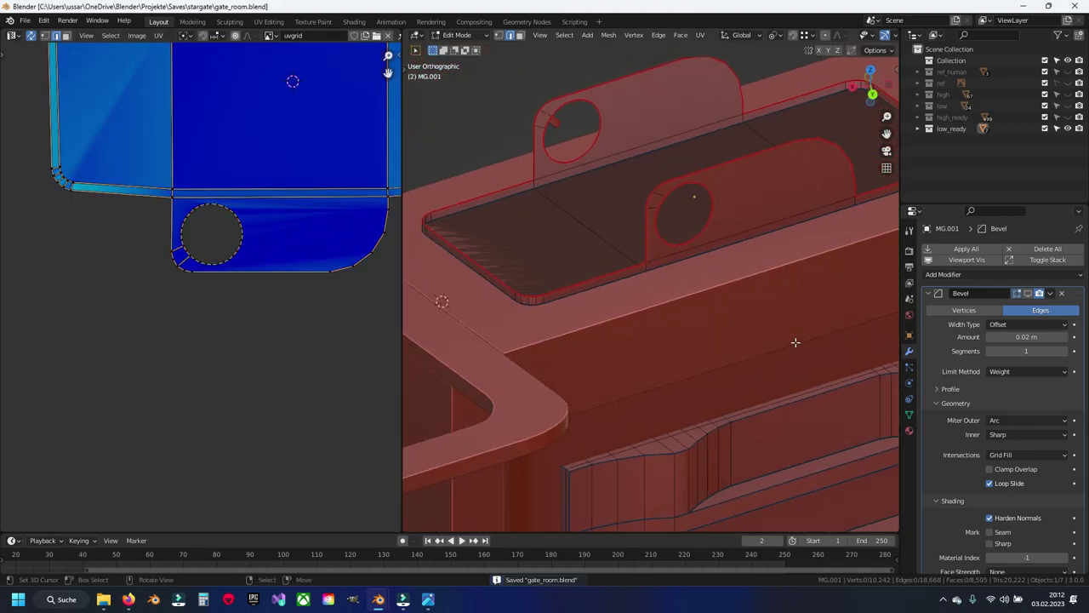
scroll(724, 319, "up", 2)
scroll(630, 268, "up", 1)
scroll(634, 260, "down", 1)
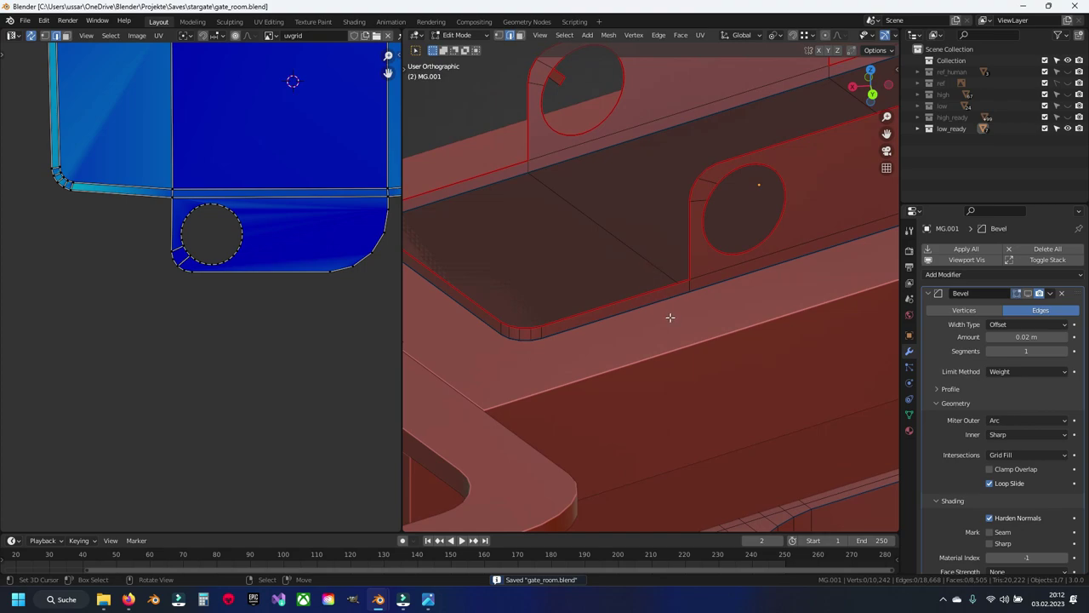
scroll(669, 317, "up", 1)
left_click(511, 151)
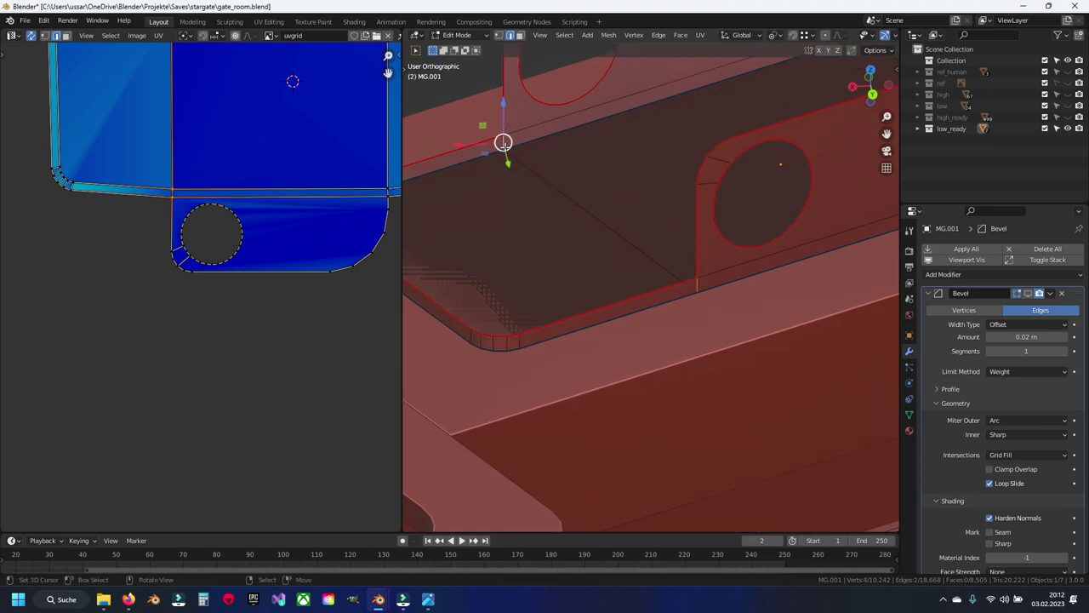
left_click(601, 226)
middle_click_drag(602, 225, 723, 245)
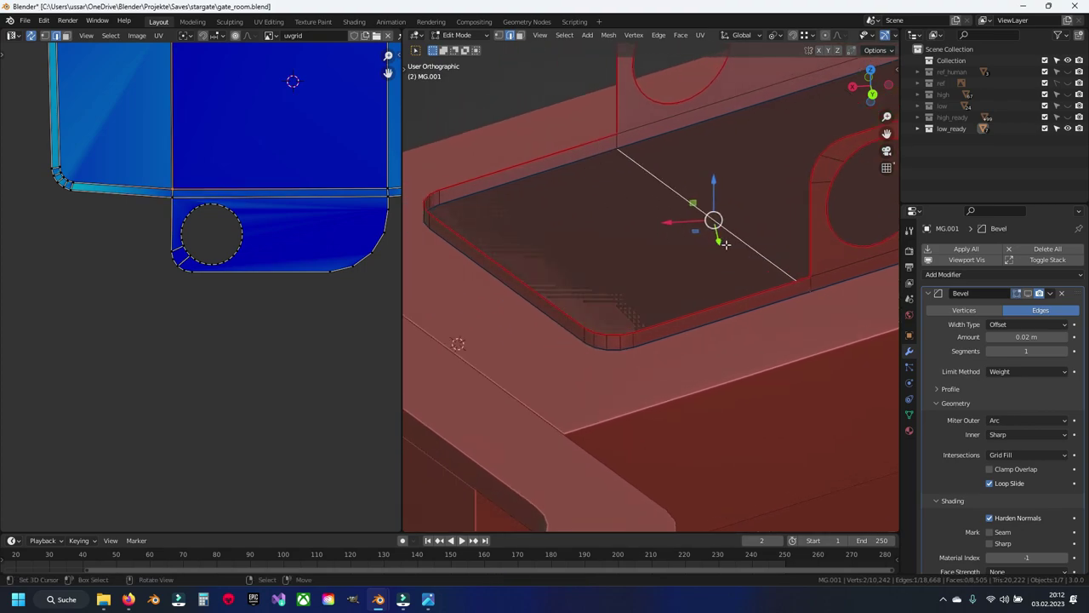
key("g")
key("g")
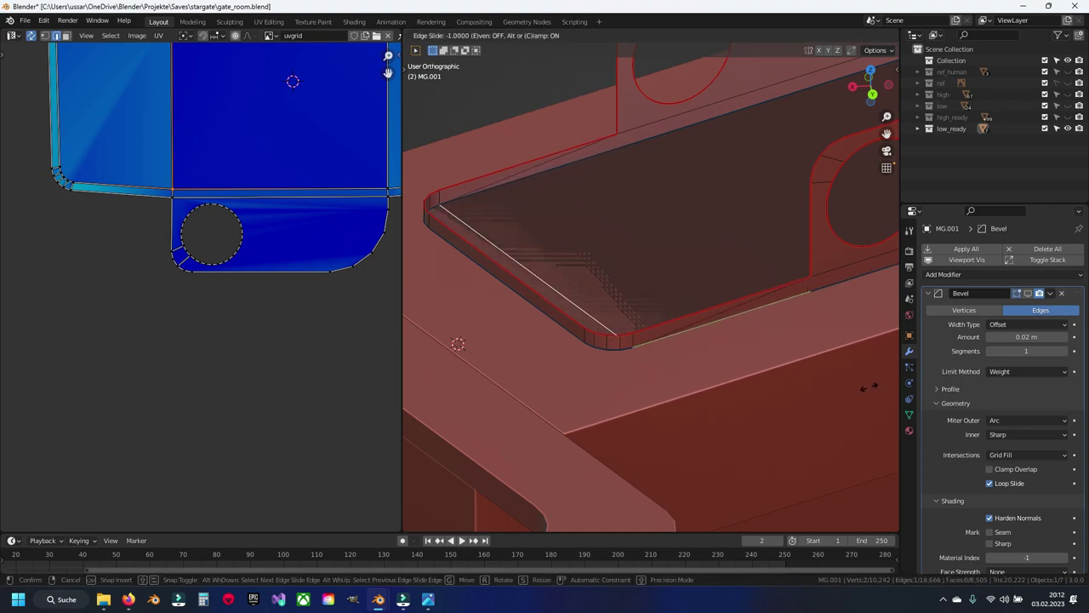
right_click(813, 387)
Clear the seam from two rim edges of the tray floor.
left_click(607, 150)
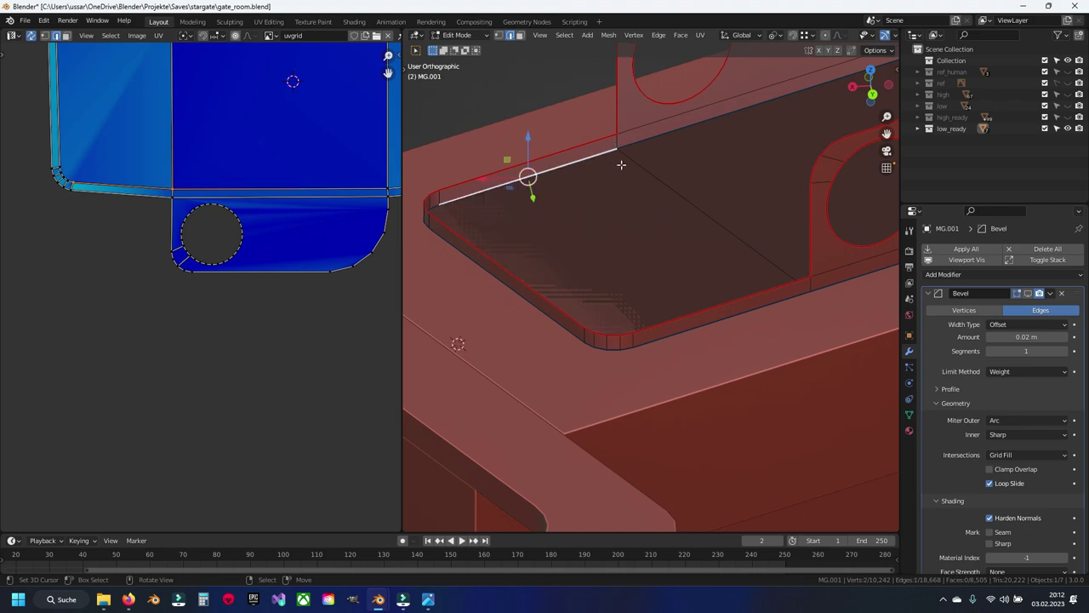
left_click(812, 287, "shift")
middle_click_drag(812, 287, 666, 267, "shift")
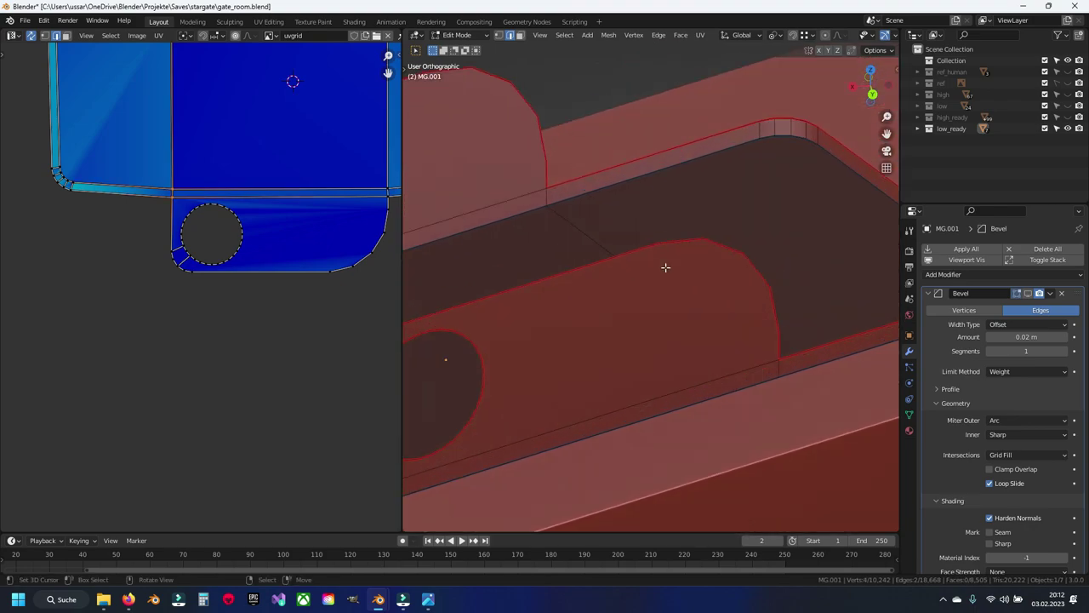
right_click(779, 369)
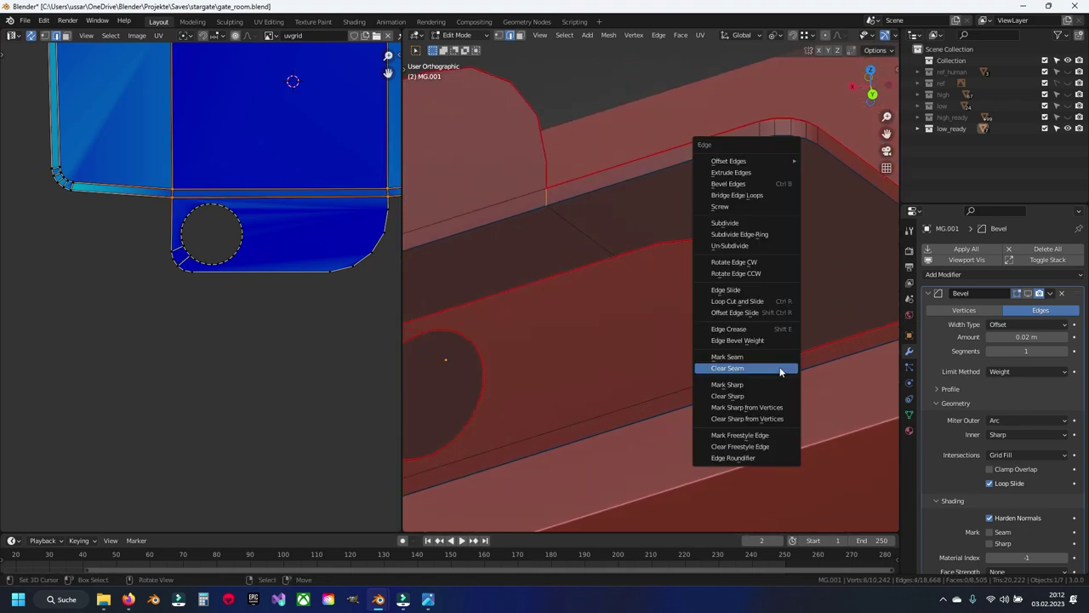
left_click(777, 357)
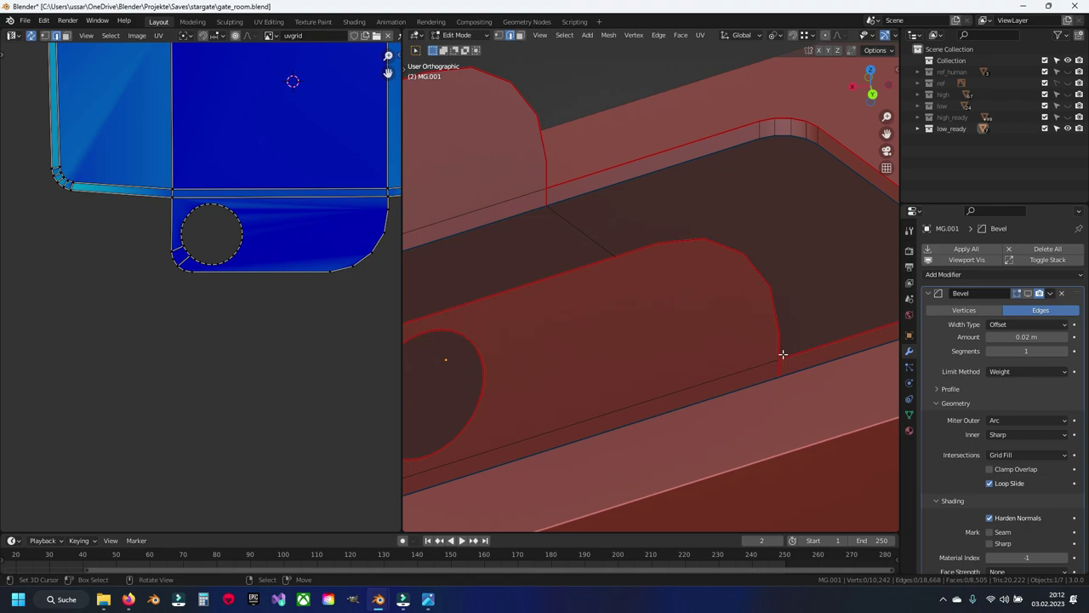
Mark seams along the rim path and around the rounded corner.
left_click(651, 170, "shift")
middle_click_drag(783, 175, 669, 207, "shift")
left_click(693, 150, "ctrl")
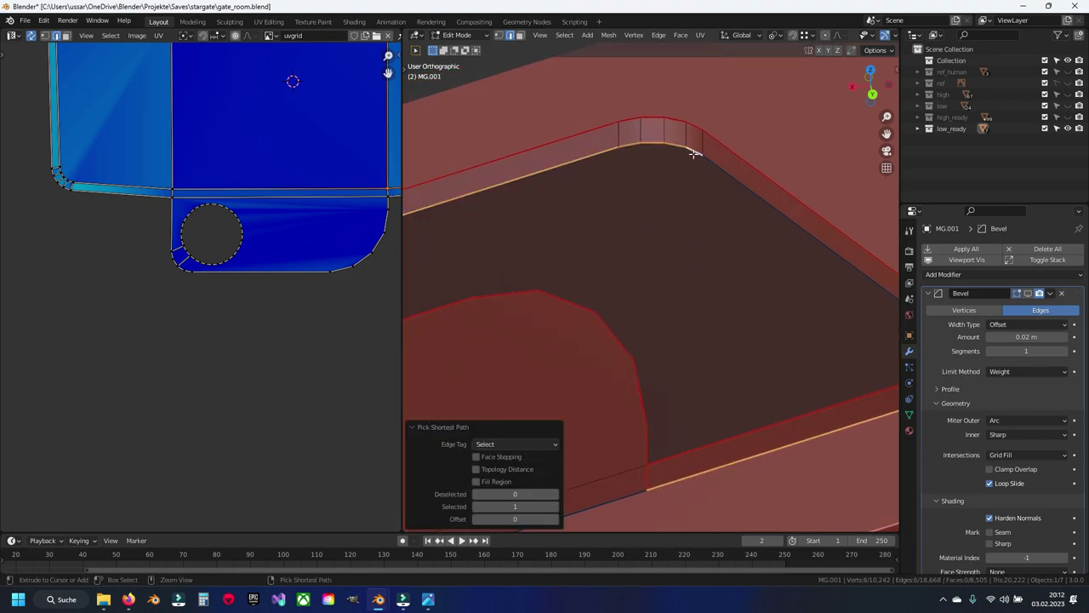
middle_click_drag(693, 151, 613, 301, "shift")
left_click(745, 313, "shift")
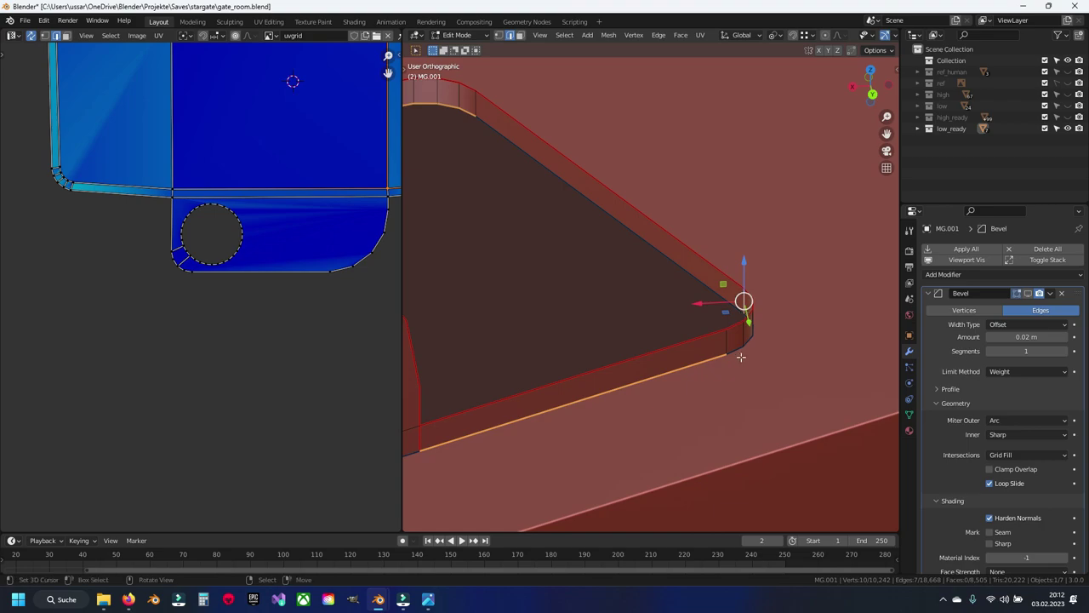
right_click(742, 349)
left_click(739, 348)
left_click(746, 298, "shift")
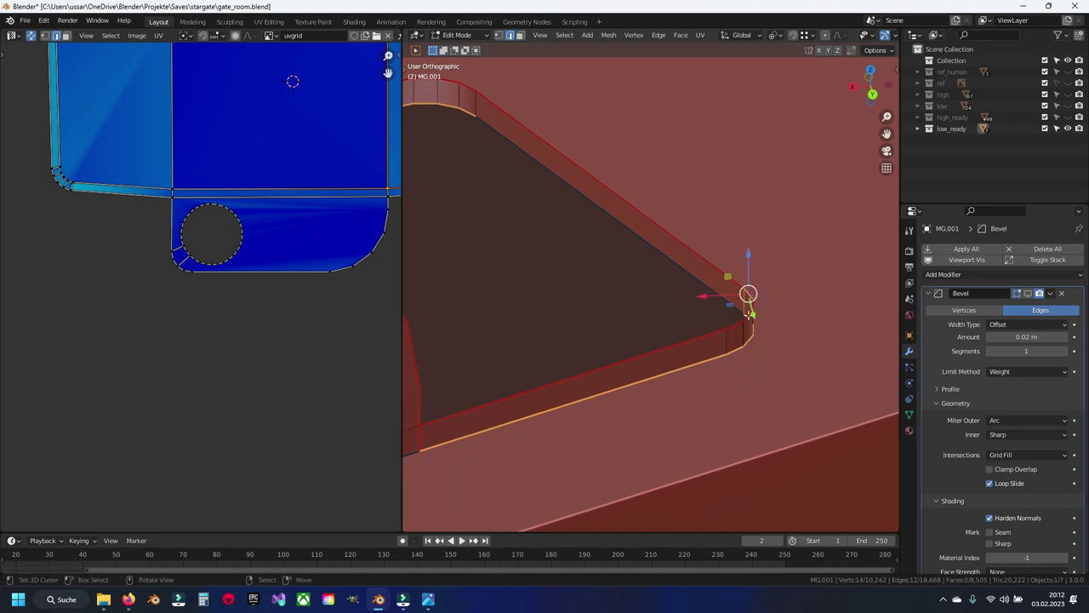
right_click(719, 379)
left_click(712, 380)
Select the rim edges at the bevelled corner, then select the whole tray piece and unwrap it.
mouse_move(713, 377)
middle_mouse_down()
mouse_move(656, 365)
mouse_move(748, 370)
mouse_move(697, 309)
mouse_move(839, 336)
mouse_move(785, 323)
mouse_move(626, 323)
middle_mouse_up()
left_click(625, 323)
left_click(519, 370, "ctrl")
mouse_move(518, 370)
middle_mouse_down()
mouse_move(662, 365)
mouse_move(507, 373)
mouse_move(604, 299)
mouse_move(684, 357)
middle_mouse_up()
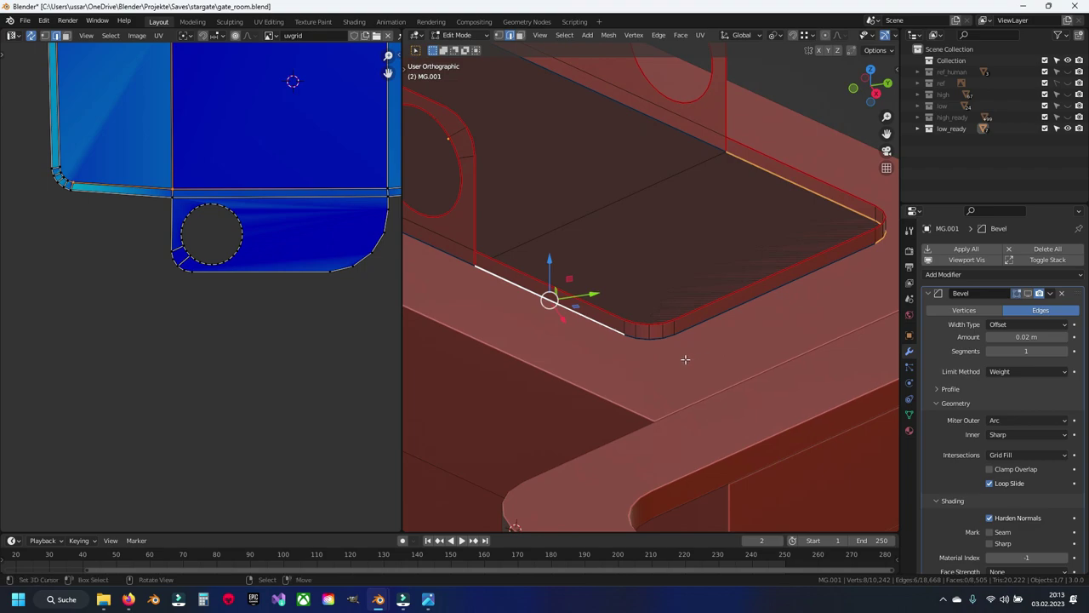
left_click(681, 370, "shift")
right_click(688, 372)
right_click(681, 372, "shift")
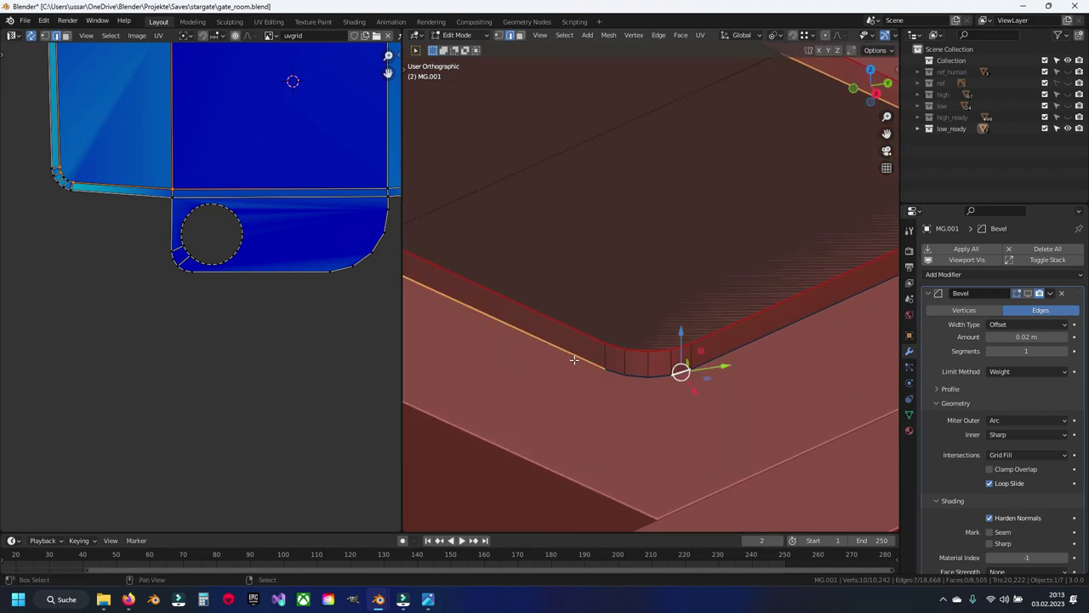
left_click(611, 371, "shift")
left_click(688, 380, "ctrl")
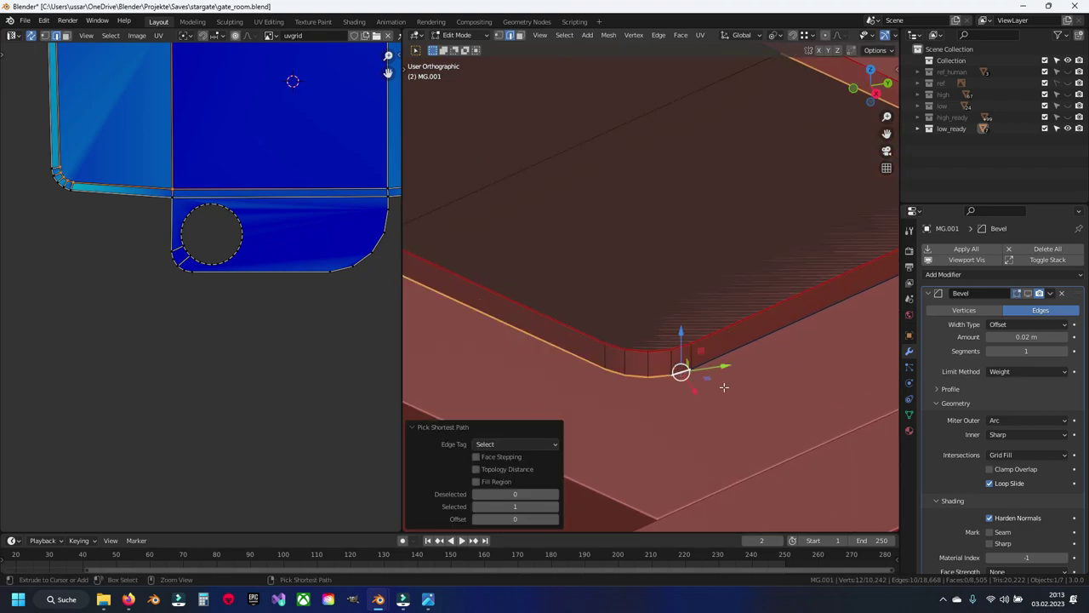
scroll(753, 348, "down", 3)
key("ctrl+l")
key("u")
left_click(753, 346)
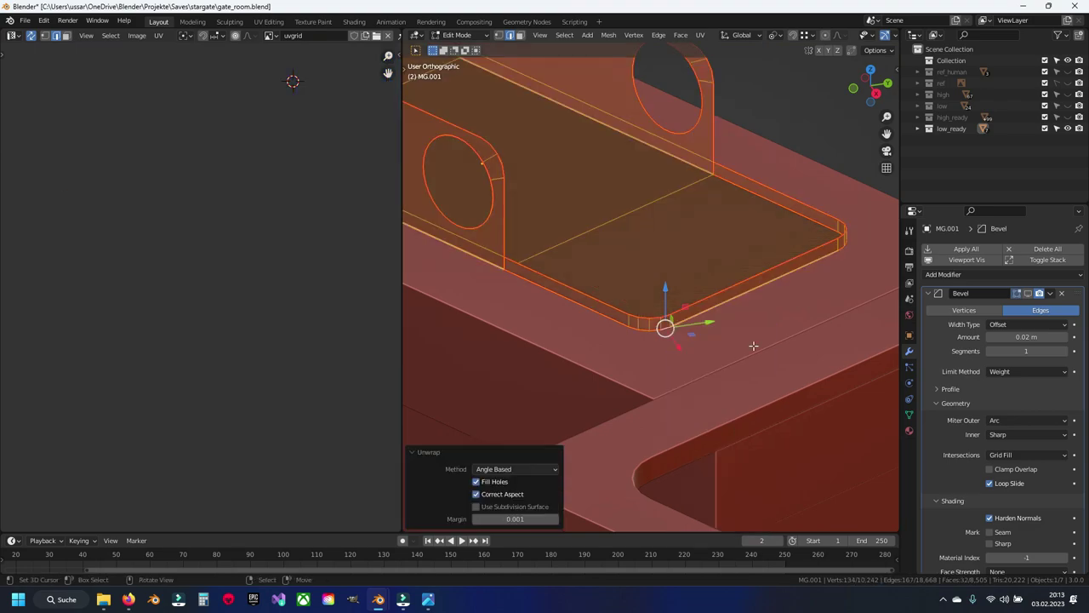
Hide the finished tray, reveal all hidden MG.001 geometry, and save gate_room.blend.
key("h")
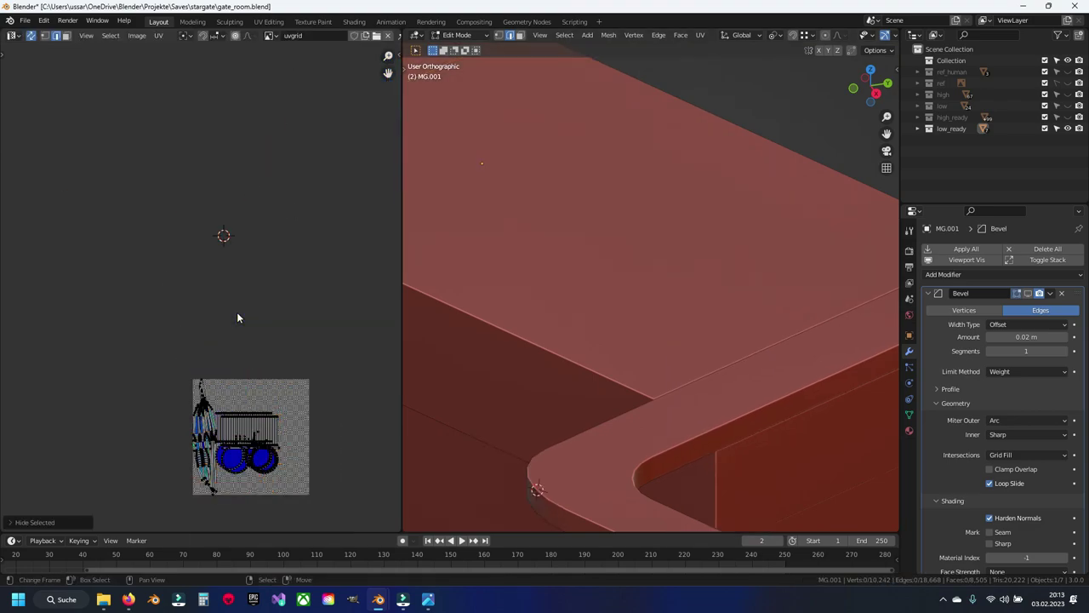
scroll(611, 286, "down", 3)
key("alt+h")
key("ctrl+s")
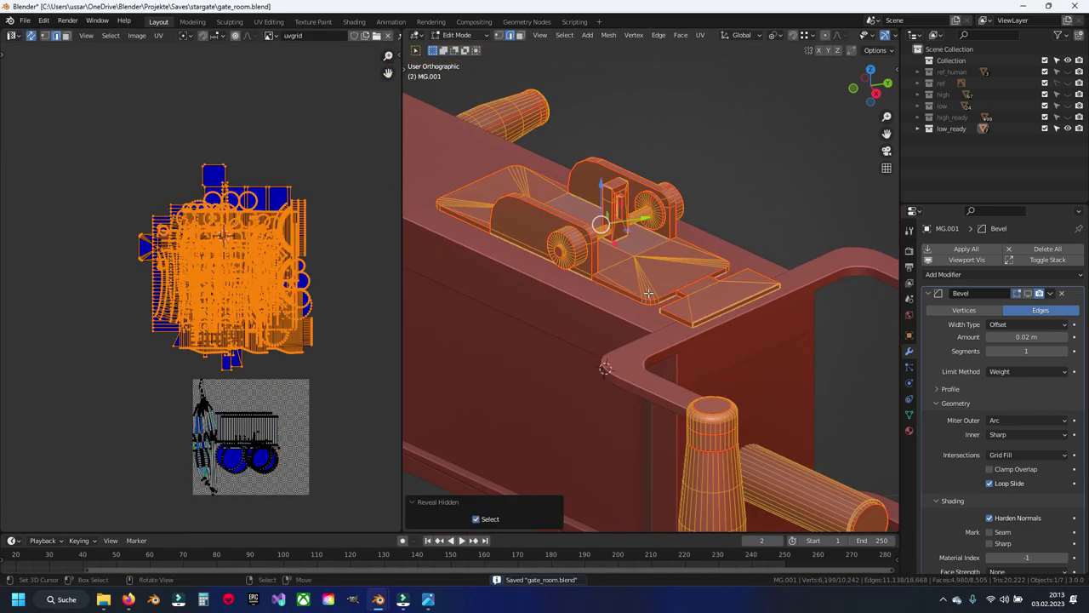
Select a vertical edge of the block under the ammo belt and save the file.
key("alt+a")
mouse_move(686, 311)
middle_mouse_down()
mouse_move(768, 333)
mouse_move(727, 353)
mouse_move(484, 395)
middle_mouse_up()
scroll(484, 395, "up", 5)
left_click(474, 361)
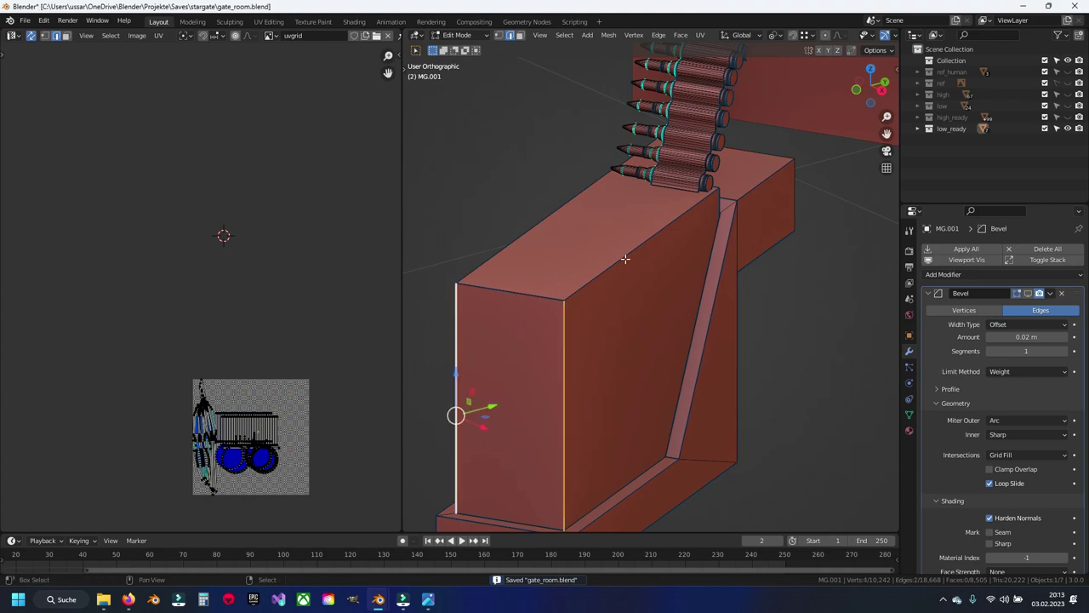
mouse_move(719, 197)
middle_mouse_down()
mouse_move(604, 263)
mouse_move(583, 328)
middle_mouse_up()
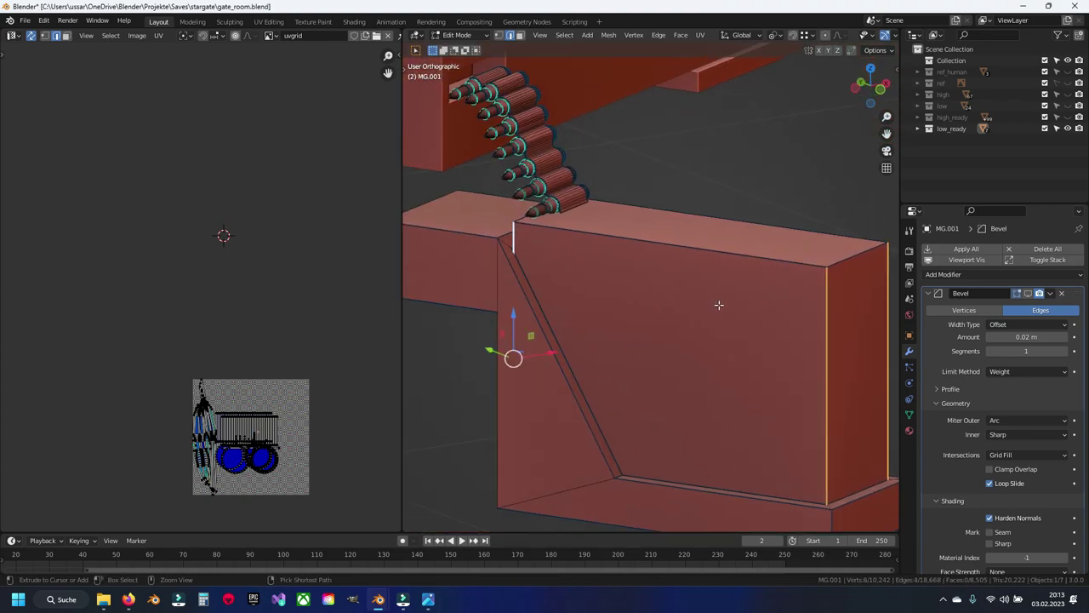
key("ctrl+s")
middle_click_drag(761, 340, 669, 292, "shift")
In X-ray, add the bevelled corner edge, mark seams, unwrap the block and position its islands.
key("alt+z")
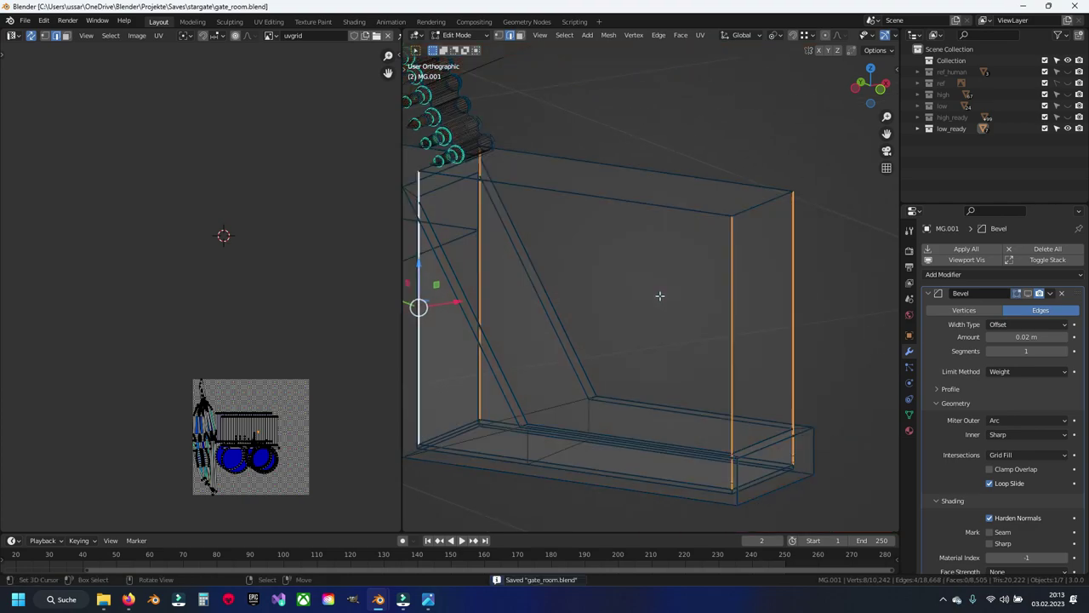
scroll(736, 467, "up", 2)
scroll(722, 513, "up", 2)
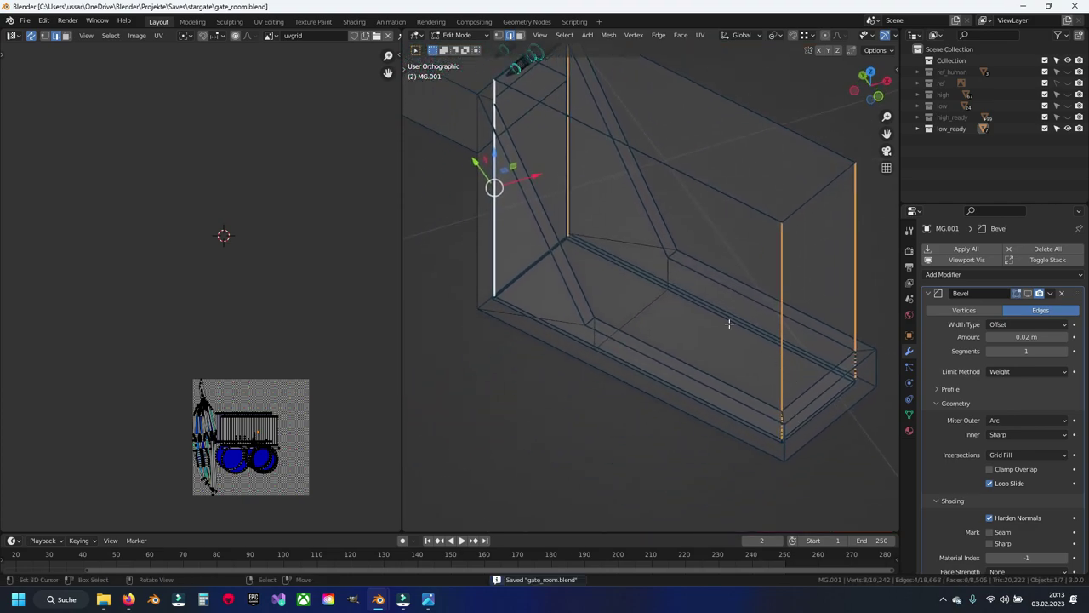
scroll(727, 319, "up", 2)
scroll(691, 338, "up", 2)
middle_click_drag(653, 282, 627, 252, "shift")
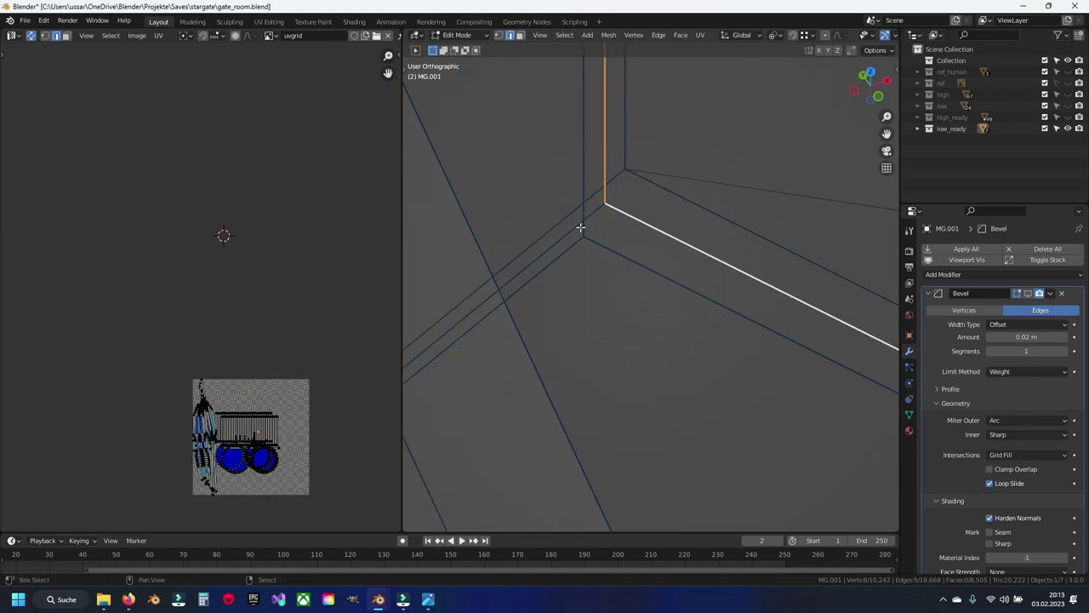
left_click(580, 227, "shift")
mouse_move(559, 238)
middle_mouse_down()
mouse_move(752, 352)
mouse_move(607, 352)
middle_mouse_up()
scroll(751, 353, "up", 2)
middle_click_drag(644, 292, 598, 257, "shift")
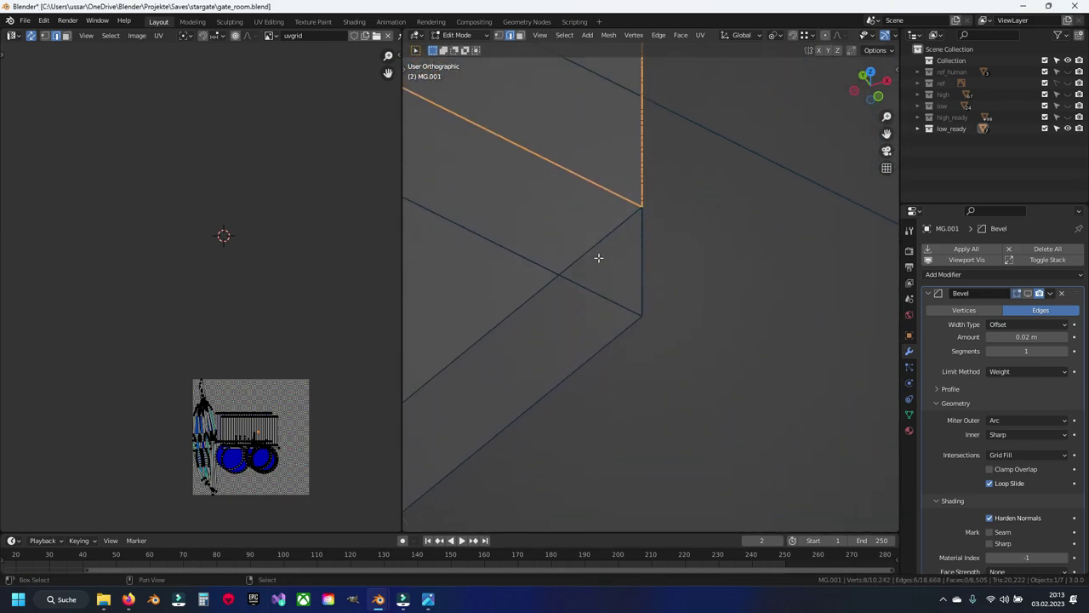
right_click(715, 305)
left_click(715, 305)
key("u")
left_click(717, 304)
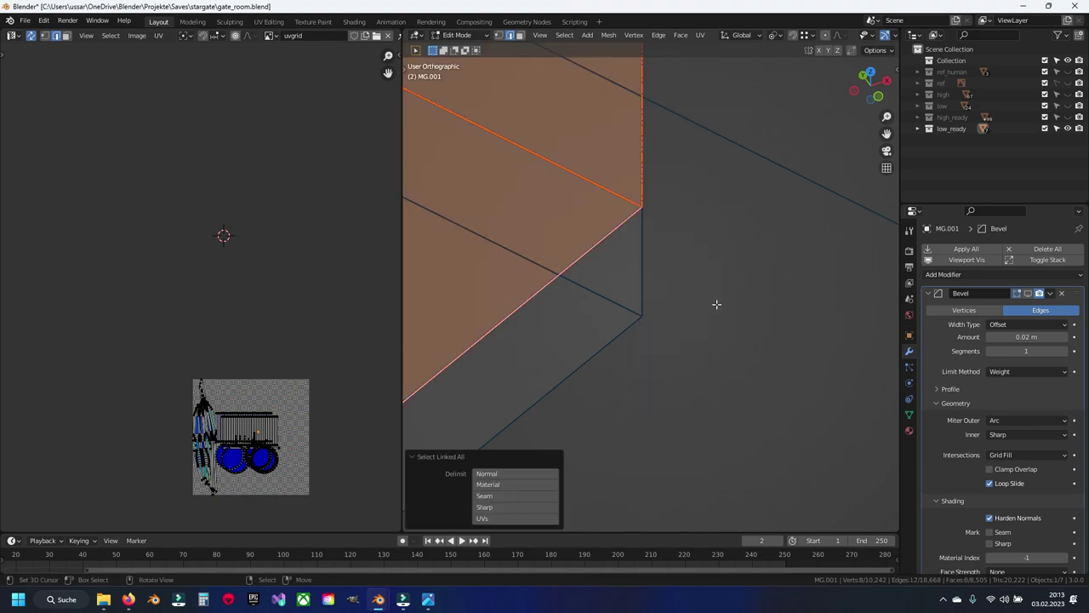
left_click_drag(237, 442, 198, 232)
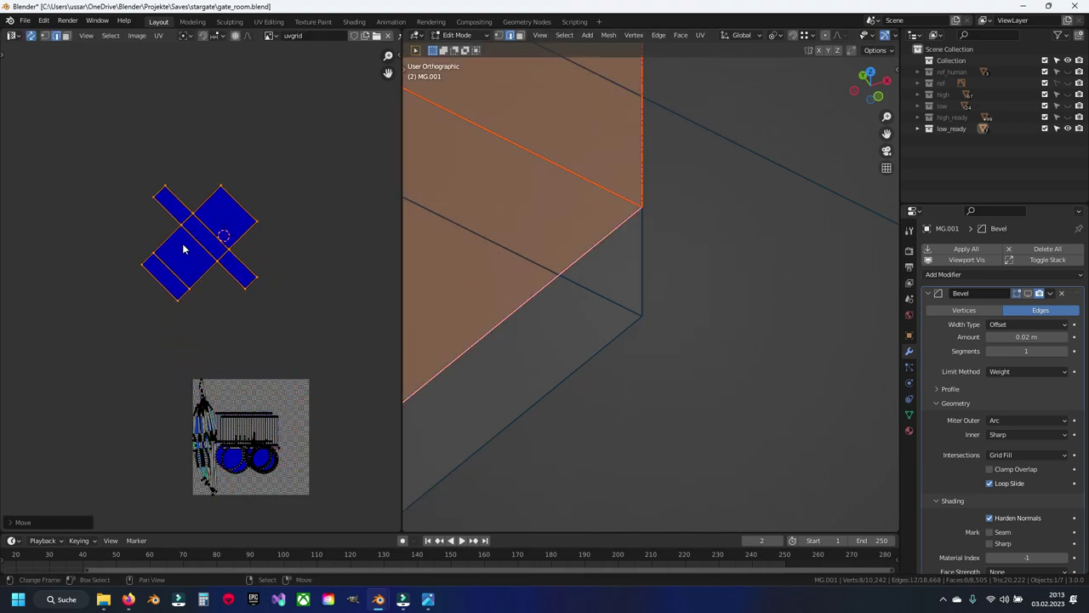
Hide the already unwrapped faces, save, and turn X-ray back off.
key("h")
key("ctrl+s")
key("alt+z")
scroll(587, 242, "down", 2)
scroll(593, 241, "down", 3)
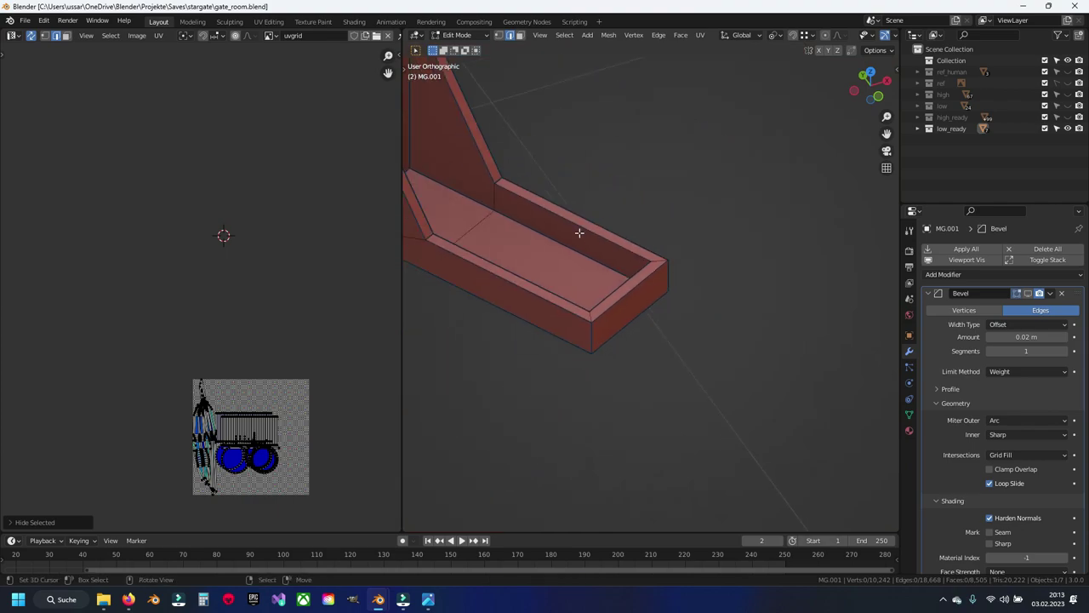
middle_click_drag(579, 233, 697, 339, "shift")
Select the stray edge across the tray floor, frame it and slide it.
left_click(627, 349)
key("shift+s")
key("2")
key("KP_Decimal")
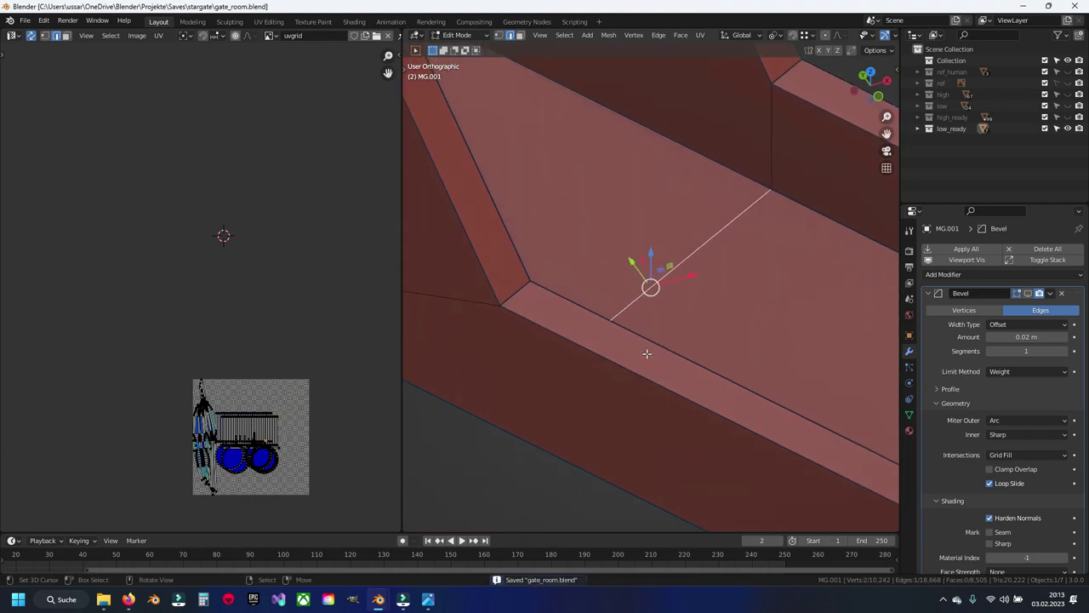
scroll(671, 378, "down", 4)
middle_click_drag(672, 378, 536, 377)
scroll(535, 377, "up", 2)
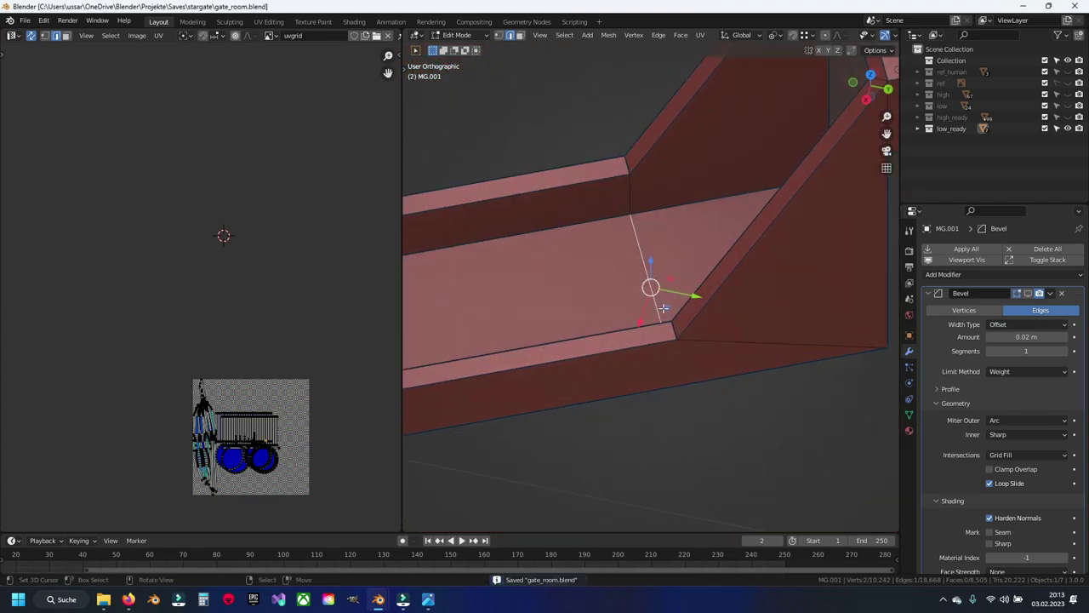
scroll(536, 377, "down", 2)
key("g")
key("g")
left_click(521, 380)
Dissolve the tray floor edge, then merge the whole mesh by distance.
key("x")
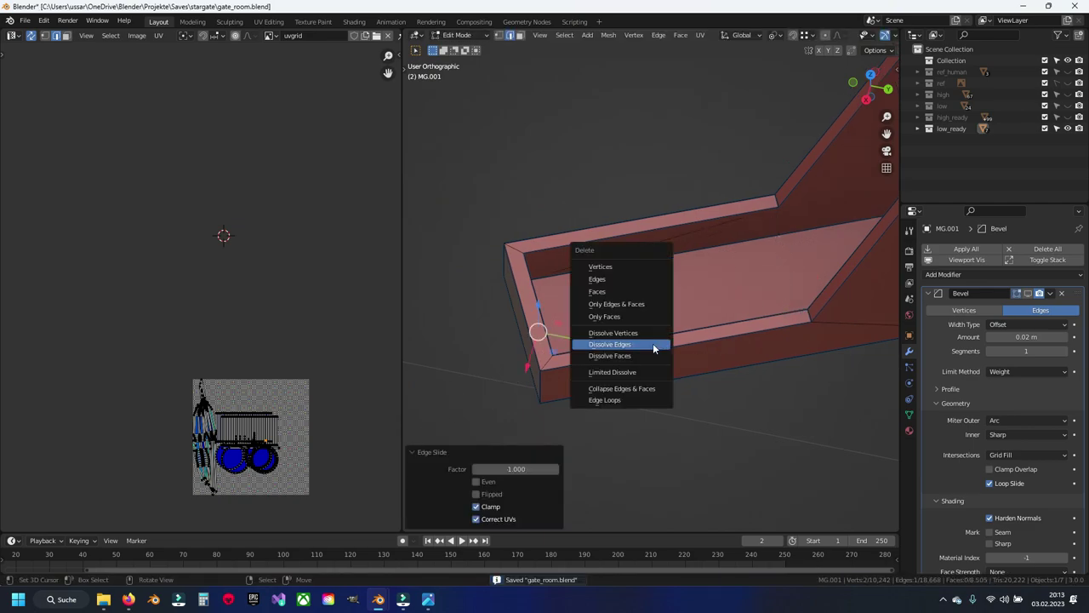
left_click(653, 343)
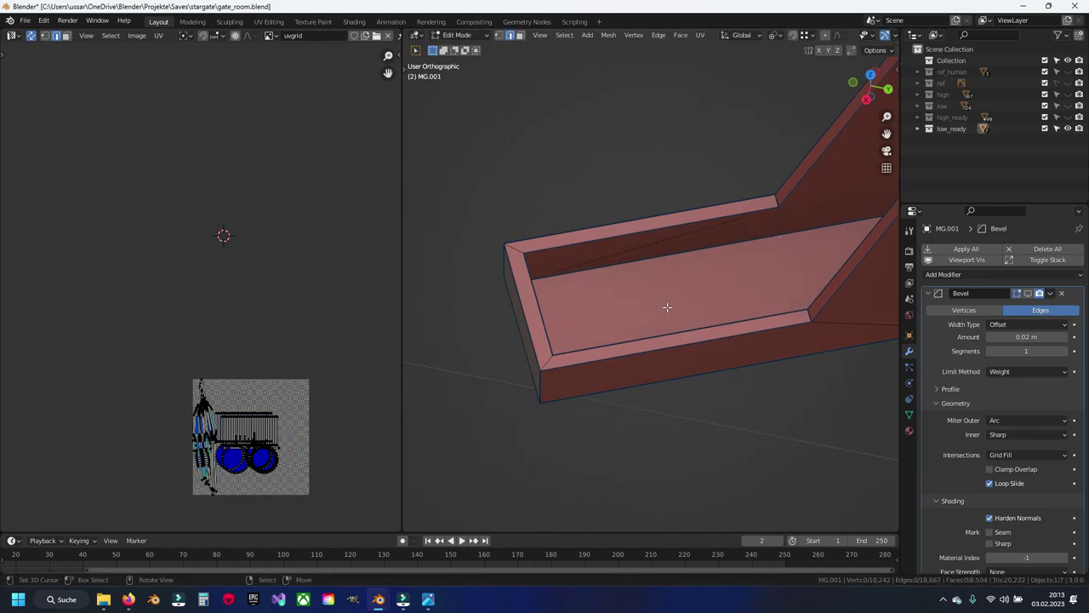
key("a")
key("m")
left_click(668, 306)
key("alt+a")
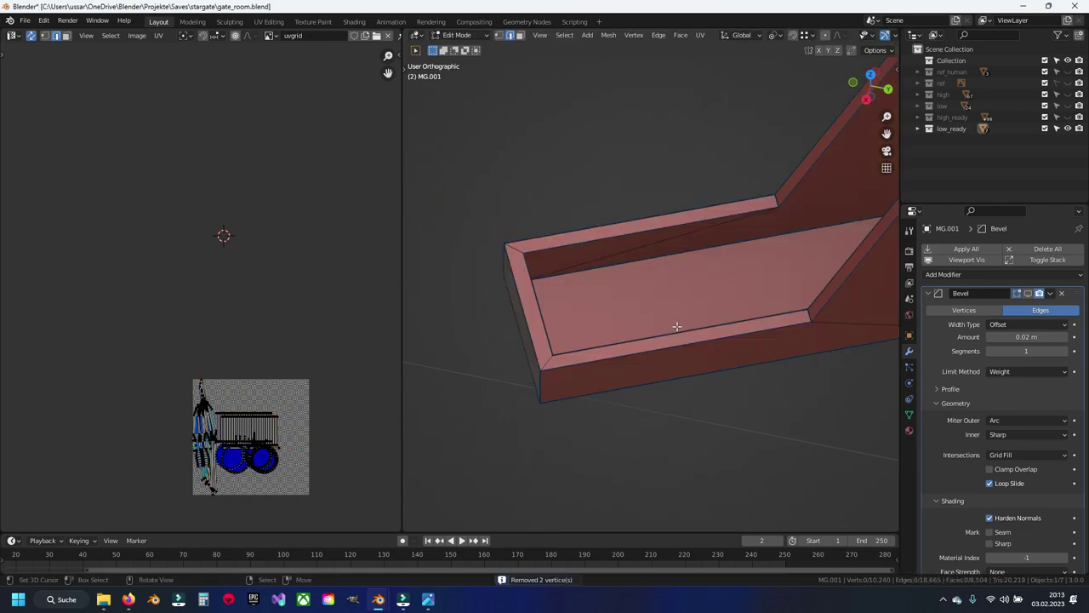
Mark the tray outline edges as seams.
right_click(676, 346, "shift")
middle_click_drag(676, 345, 678, 303)
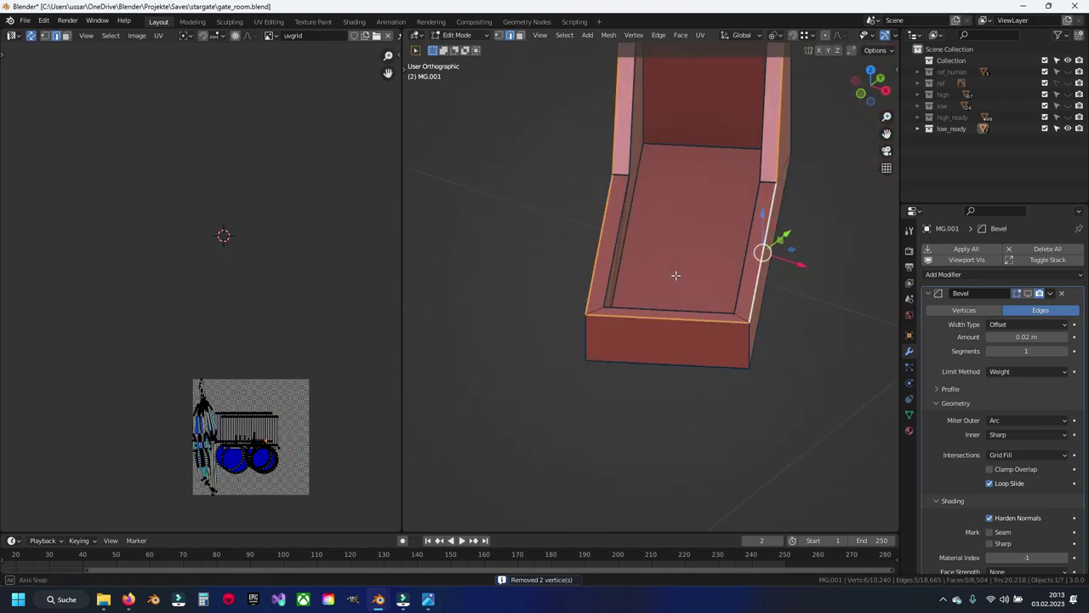
key("ctrl+e")
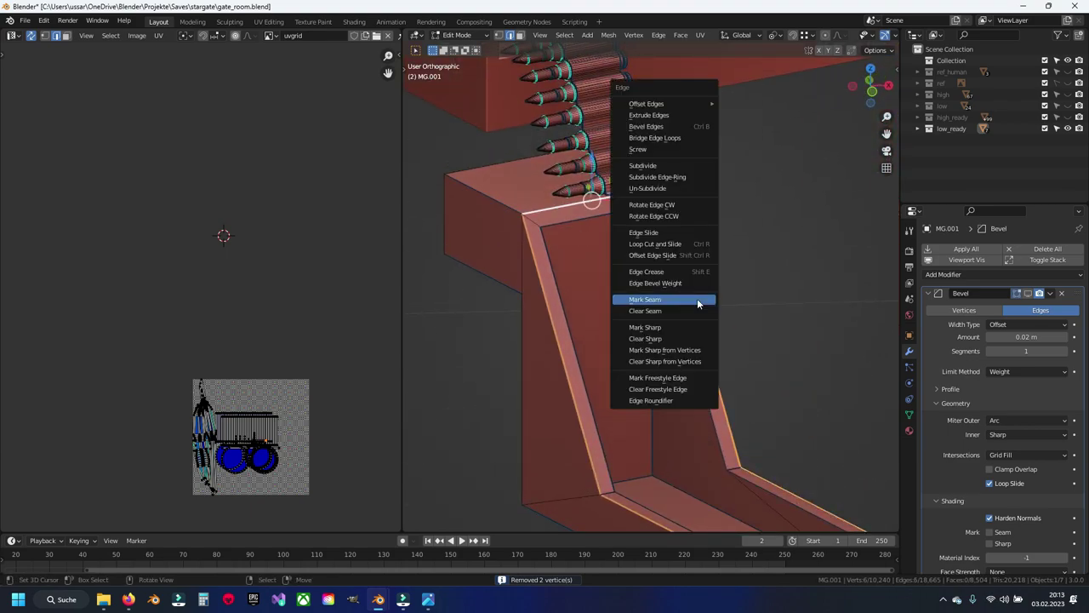
left_click(697, 298)
middle_click_drag(729, 372, 700, 346)
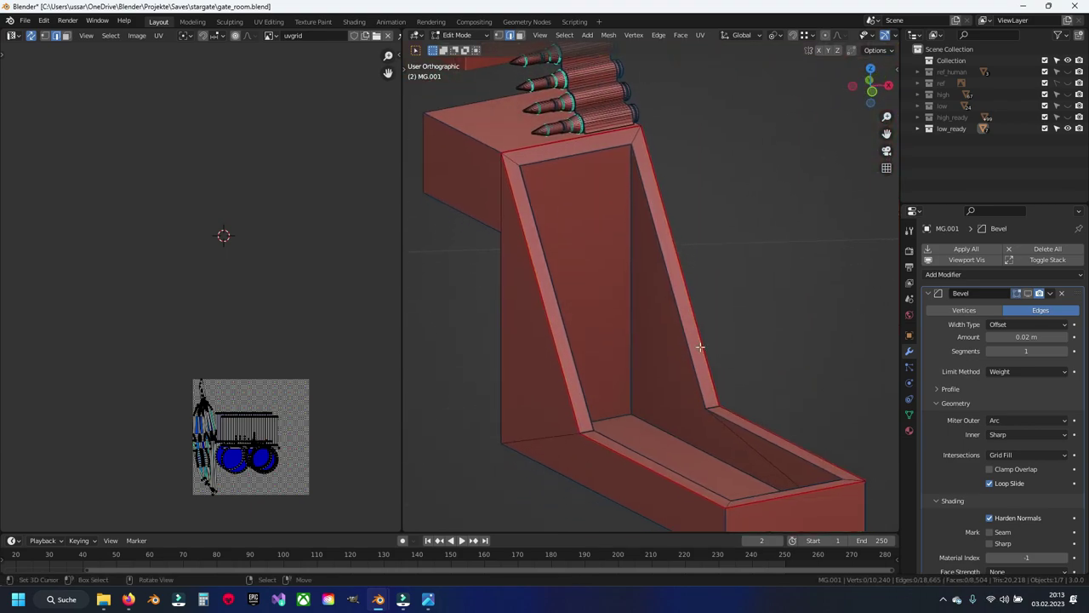
Unwrap the whole chute into two UV islands and move them into place.
key("a")
key("u")
left_click(545, 261)
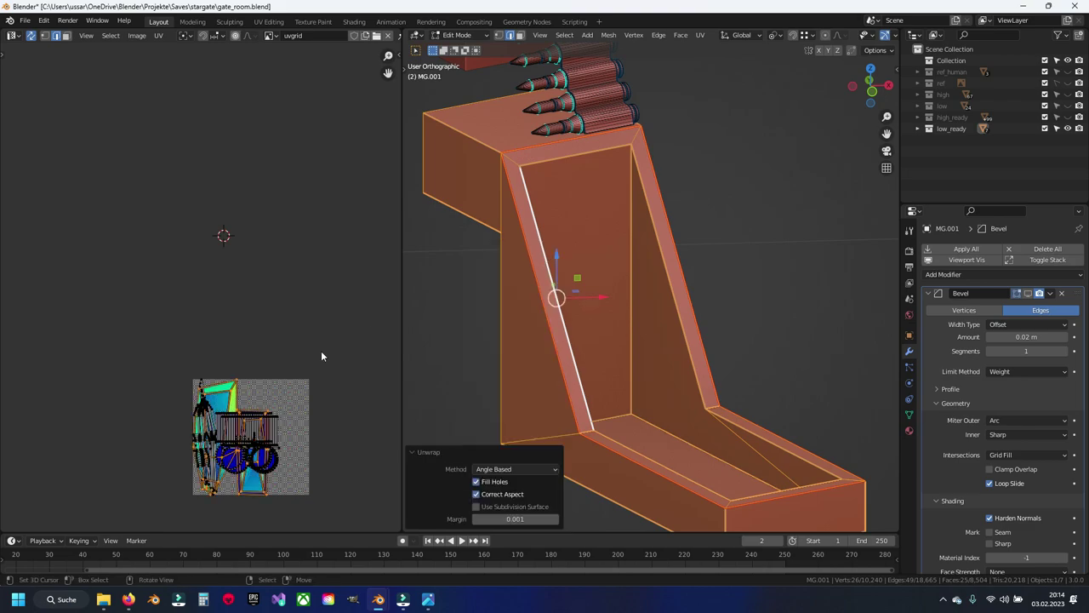
key("g")
left_click(232, 292)
scroll(281, 304, "up", 2)
key("alt+a")
Mark the box's top and left edges as seams and unwrap the box piece.
key("ctrl+s")
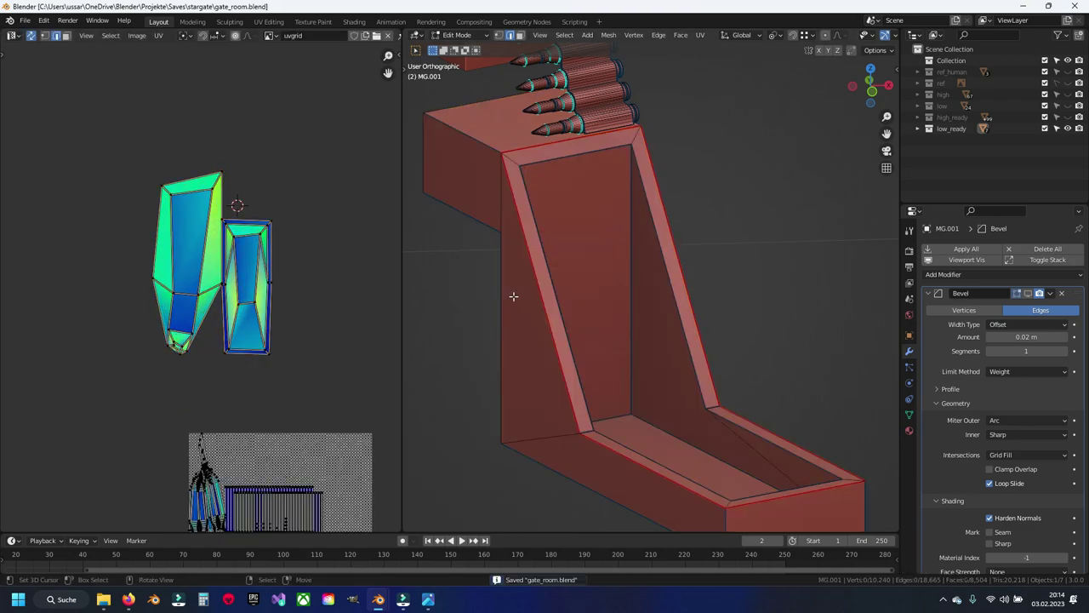
mouse_move(519, 312)
middle_mouse_down()
mouse_move(647, 290)
mouse_move(649, 259)
mouse_move(571, 235)
mouse_move(650, 320)
mouse_move(695, 321)
mouse_move(656, 321)
middle_mouse_up()
left_click(504, 223)
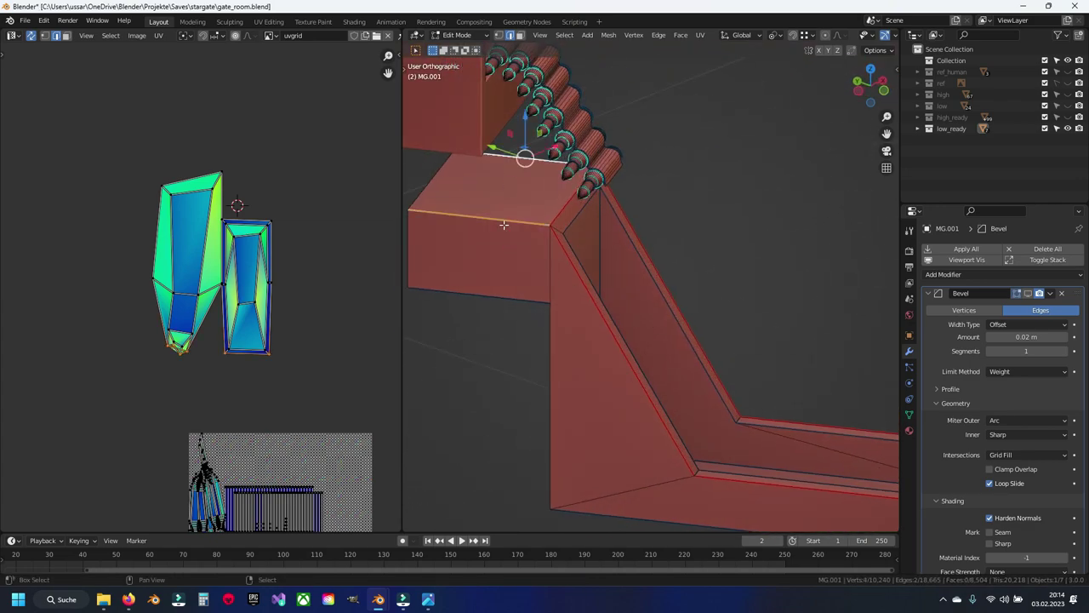
middle_click_drag(875, 308, 614, 186)
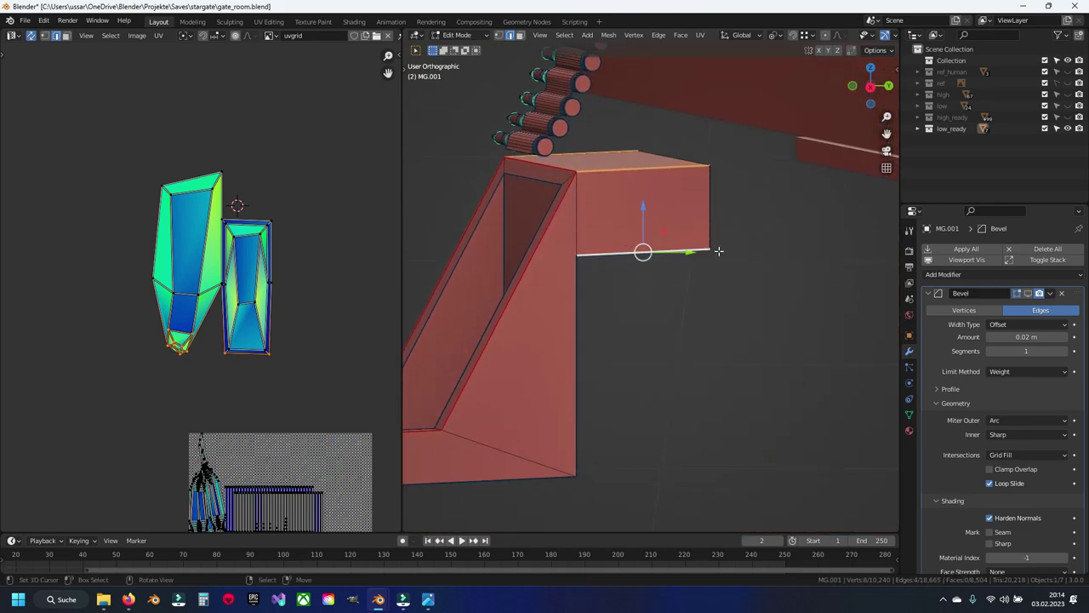
mouse_move(718, 251)
middle_mouse_down()
mouse_move(587, 264)
mouse_move(606, 255)
middle_mouse_up()
mouse_move(646, 187)
middle_mouse_down()
mouse_move(516, 367)
mouse_move(736, 273)
mouse_move(588, 318)
mouse_move(612, 314)
middle_mouse_up()
left_click(490, 246)
key("ctrl+e")
left_click(531, 333)
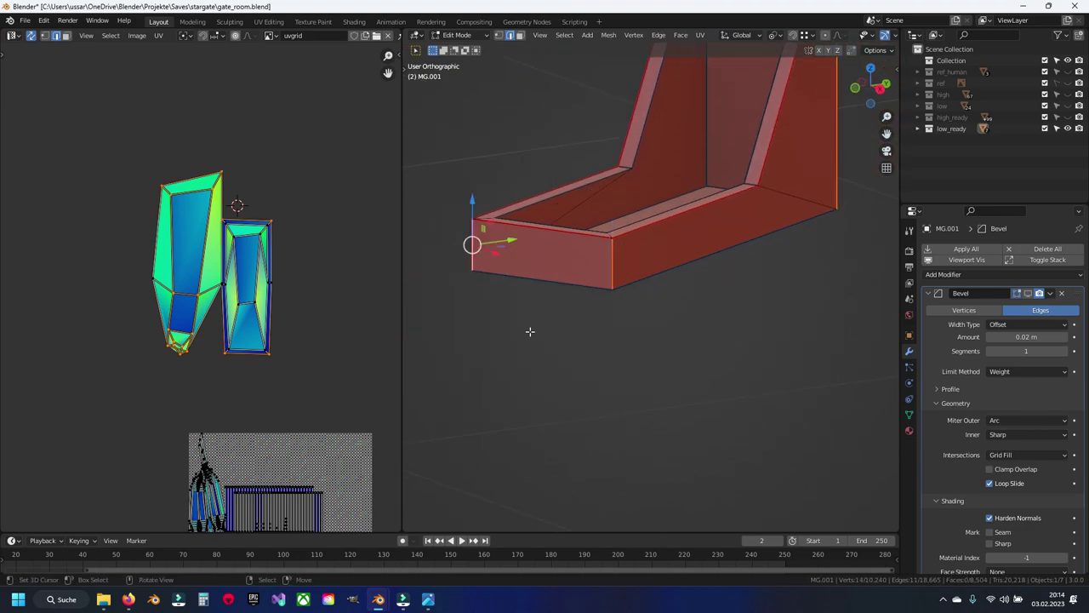
key("a")
key("u")
left_click(529, 331)
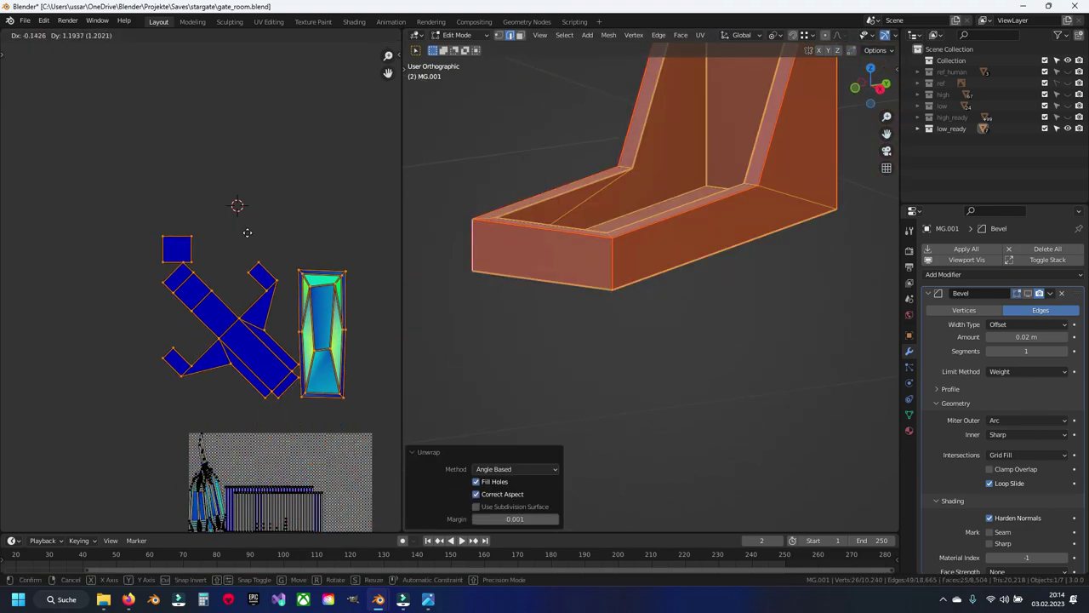
Reselect the whole box piece and save the file.
left_click(228, 309)
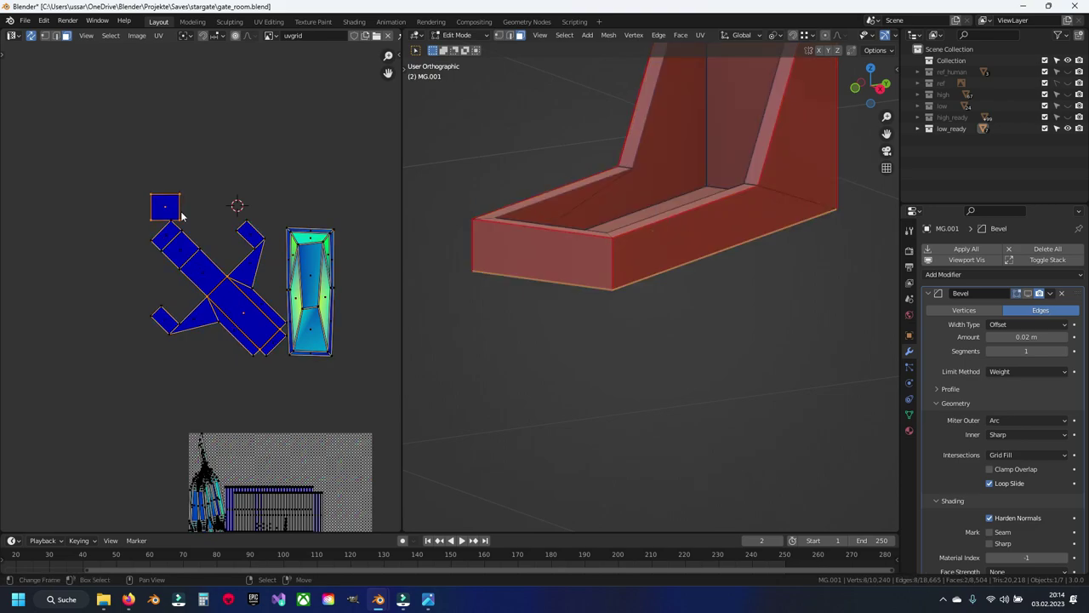
key("a")
mouse_move(596, 212)
middle_mouse_down()
mouse_move(617, 186)
mouse_move(627, 341)
middle_mouse_up()
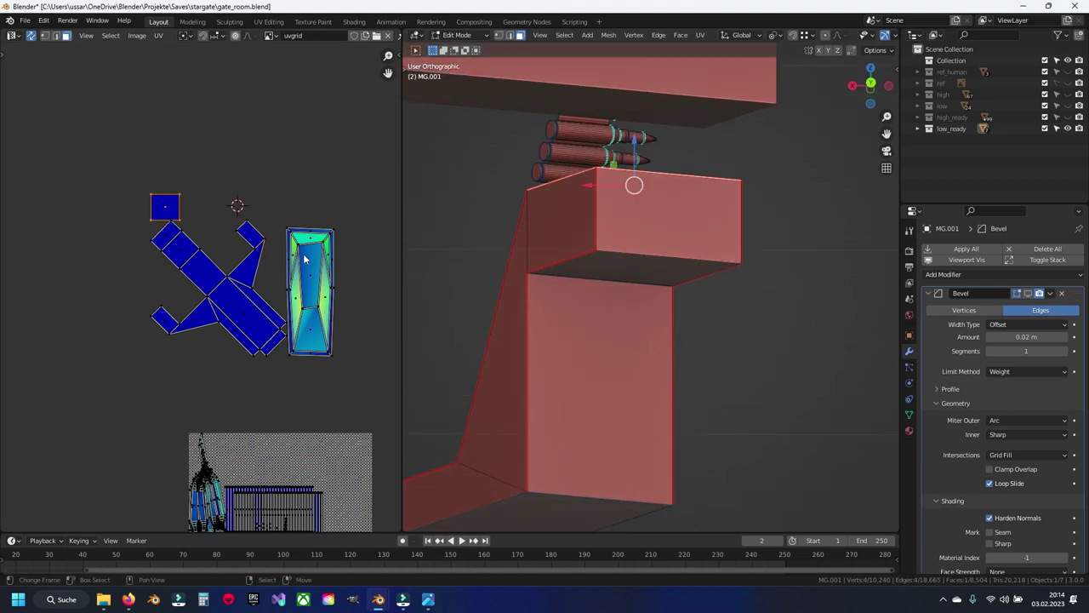
key("ctrl+s")
mouse_move(638, 316)
middle_mouse_down()
mouse_move(584, 348)
mouse_move(457, 330)
mouse_move(746, 340)
middle_mouse_up()
Seam the diagonal top-front edge, re-unwrap the box and move its islands beside the chute's.
key("ctrl+e")
left_click(573, 244)
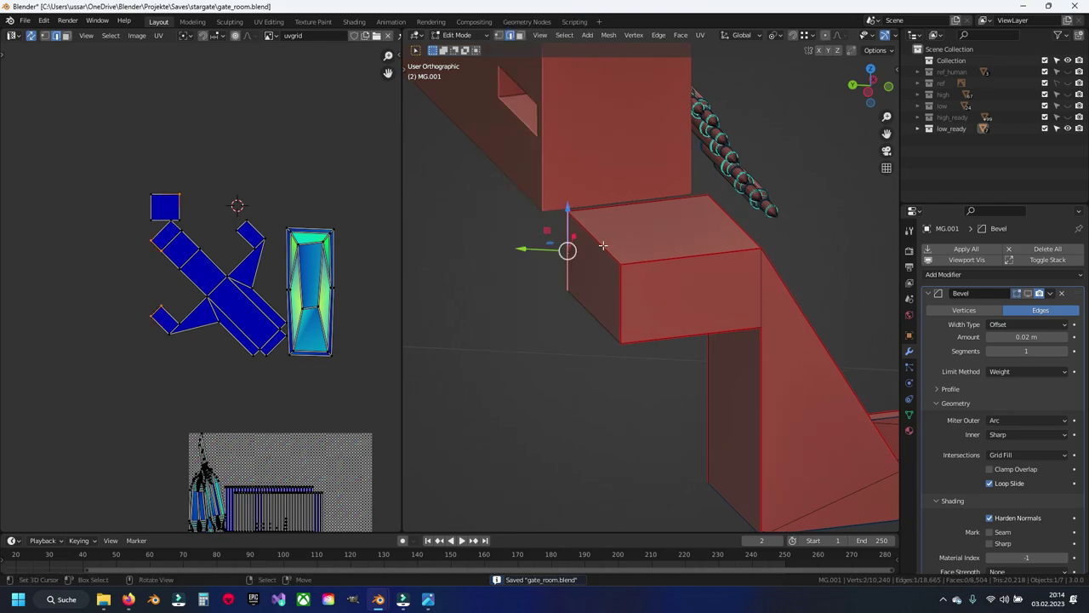
left_click(604, 248)
key("ctrl+e")
left_click(610, 258)
key("a")
key("u")
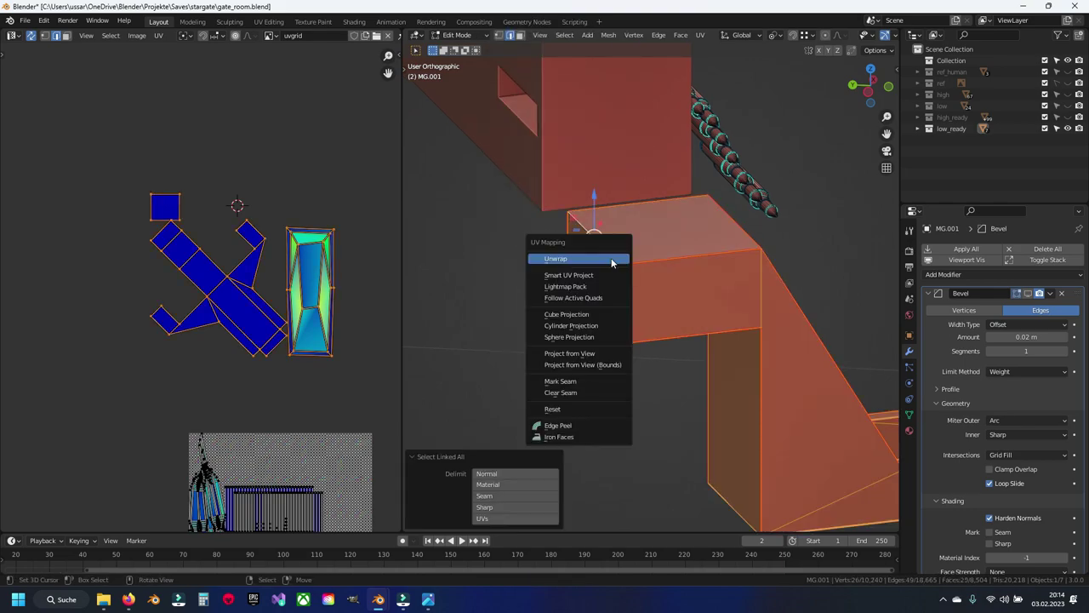
left_click(610, 255)
left_click_drag(281, 494, 266, 270)
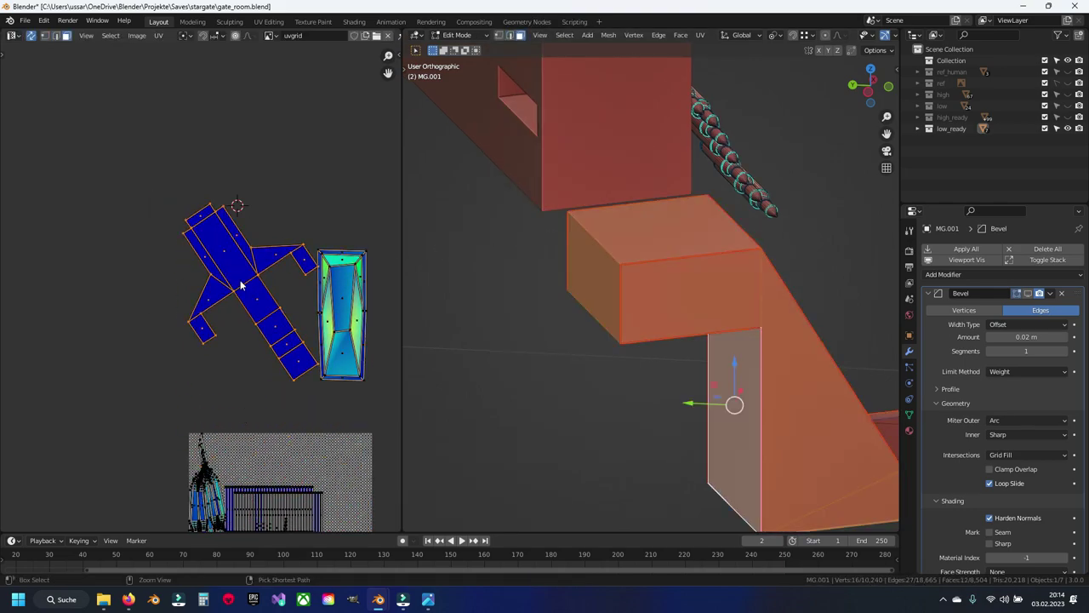
Hide the finished box and try picking edges on the L-shaped piece, then clear them.
key("h")
middle_click_drag(704, 345, 705, 367)
left_click(703, 367)
left_click(705, 368, "shift")
left_click(868, 389, "shift")
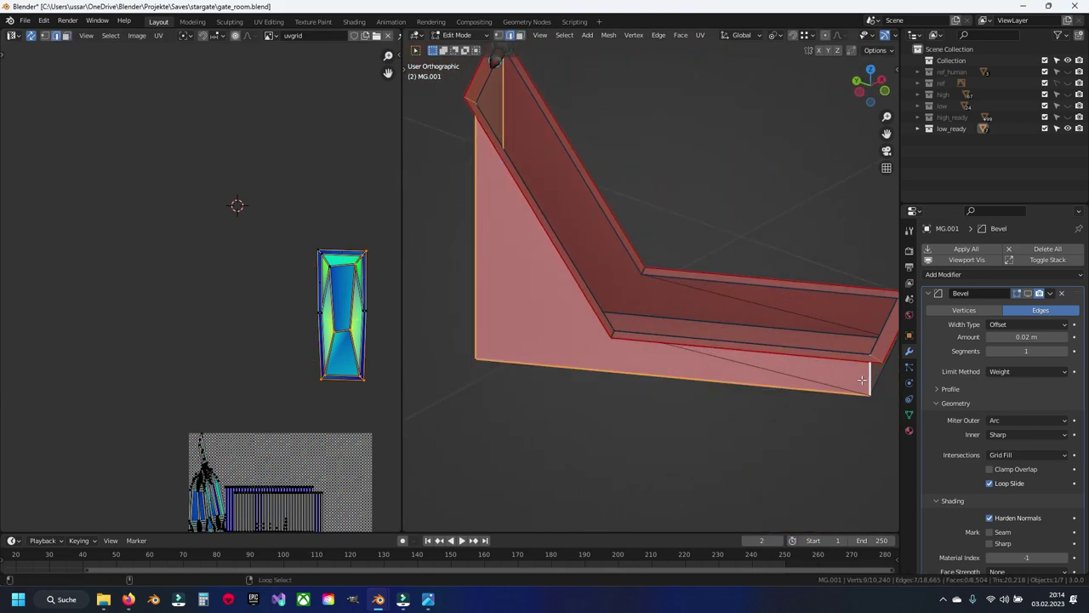
middle_click_drag(866, 388, 732, 336)
left_click(732, 334, "shift")
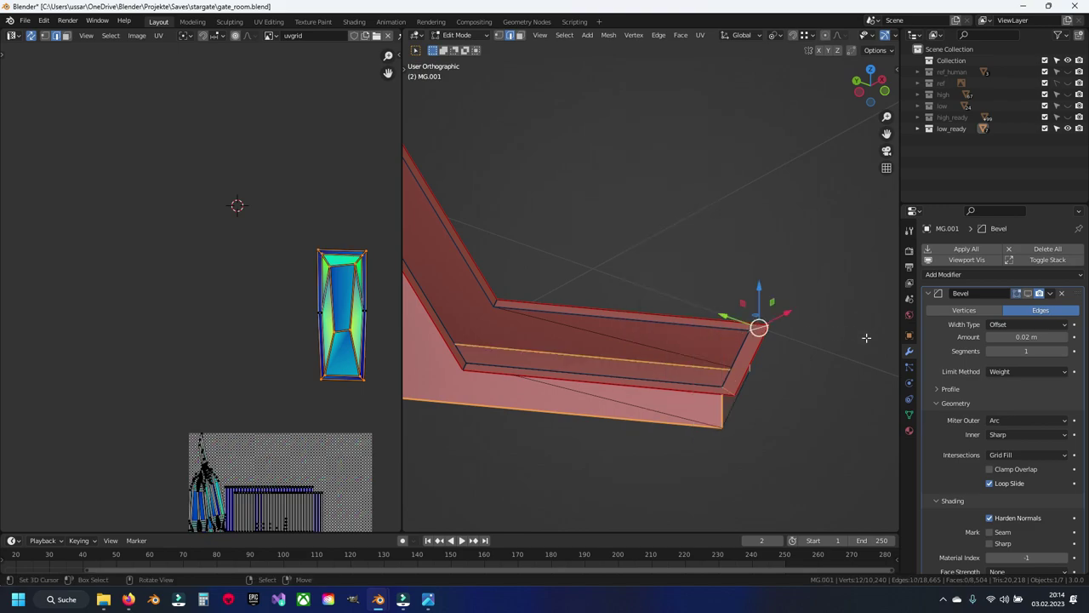
left_click(804, 391)
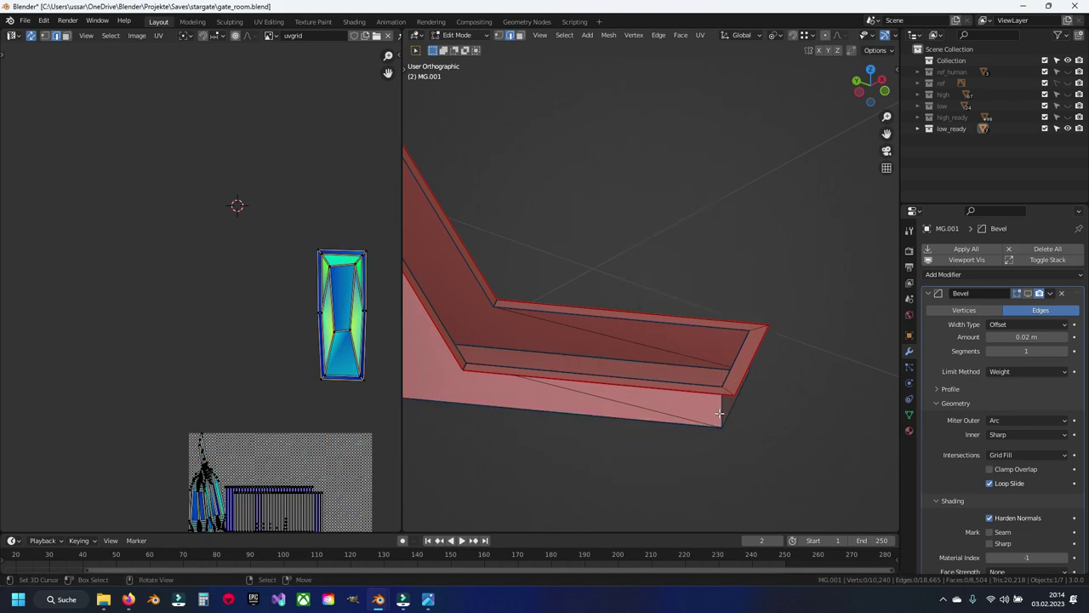
Seam a wing edge, unwrap the linked wing and centre its island in the UV layout.
left_click(760, 328)
mouse_move(760, 329)
middle_mouse_down()
mouse_move(585, 253)
mouse_move(629, 314)
middle_mouse_up()
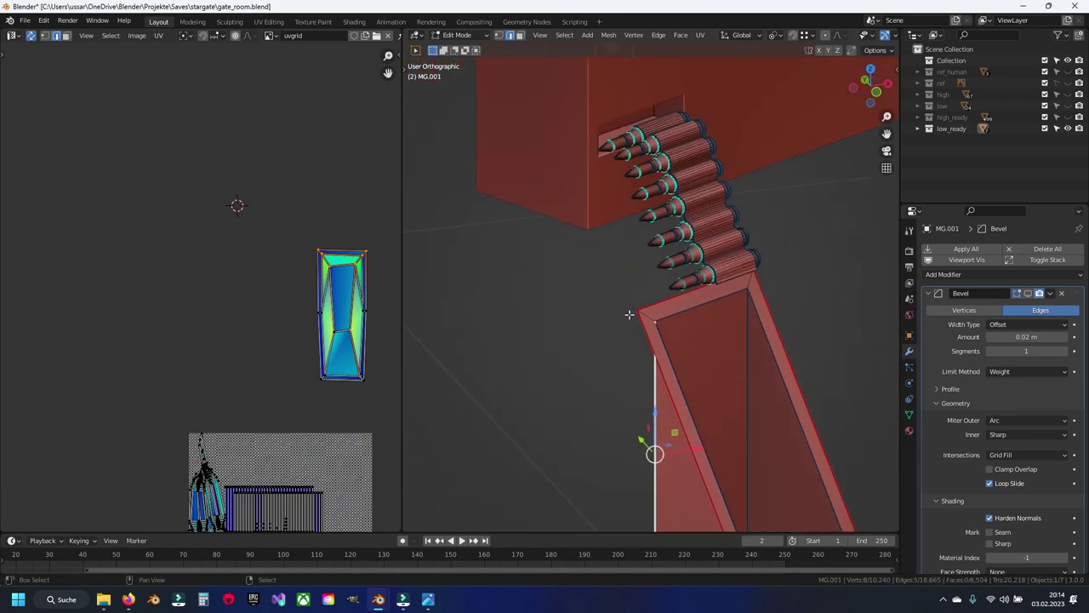
key("ctrl+e")
left_click(620, 382)
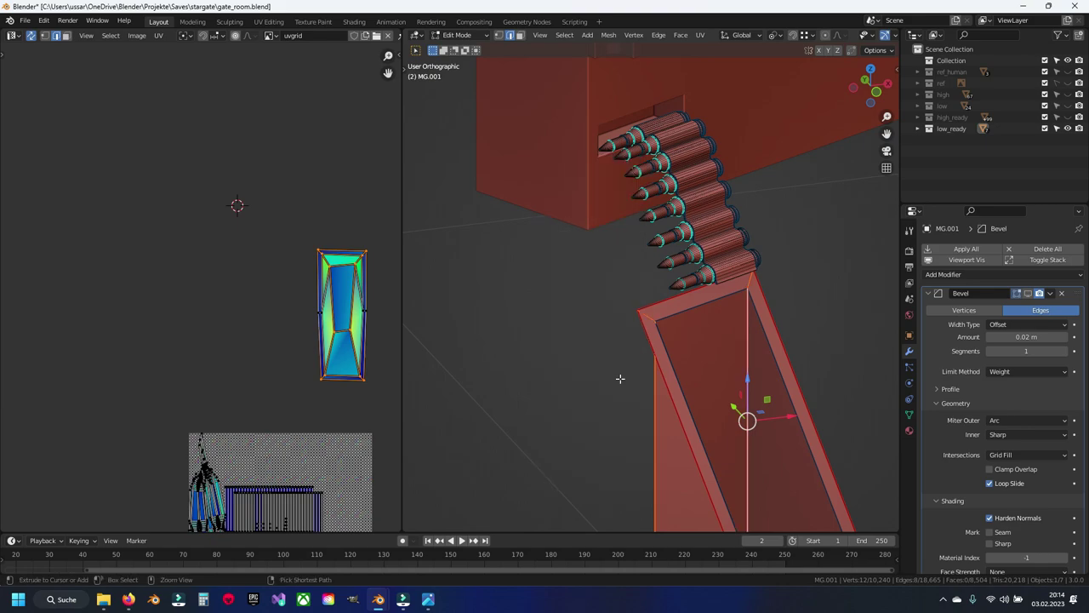
key("ctrl+l")
key("u")
left_click(620, 378)
left_click_drag(368, 460, 257, 205)
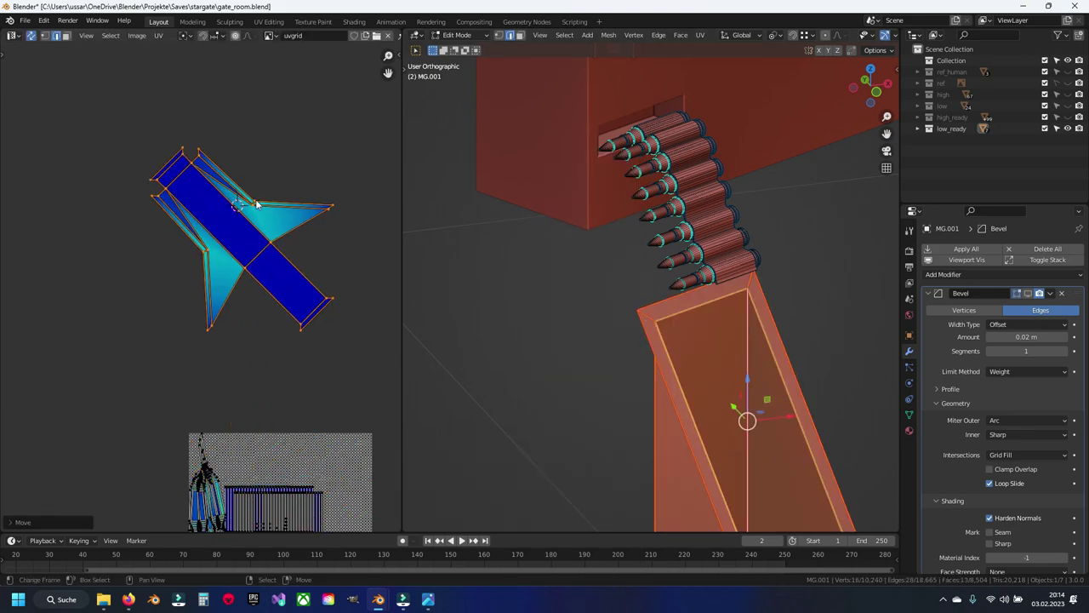
key("alt+a")
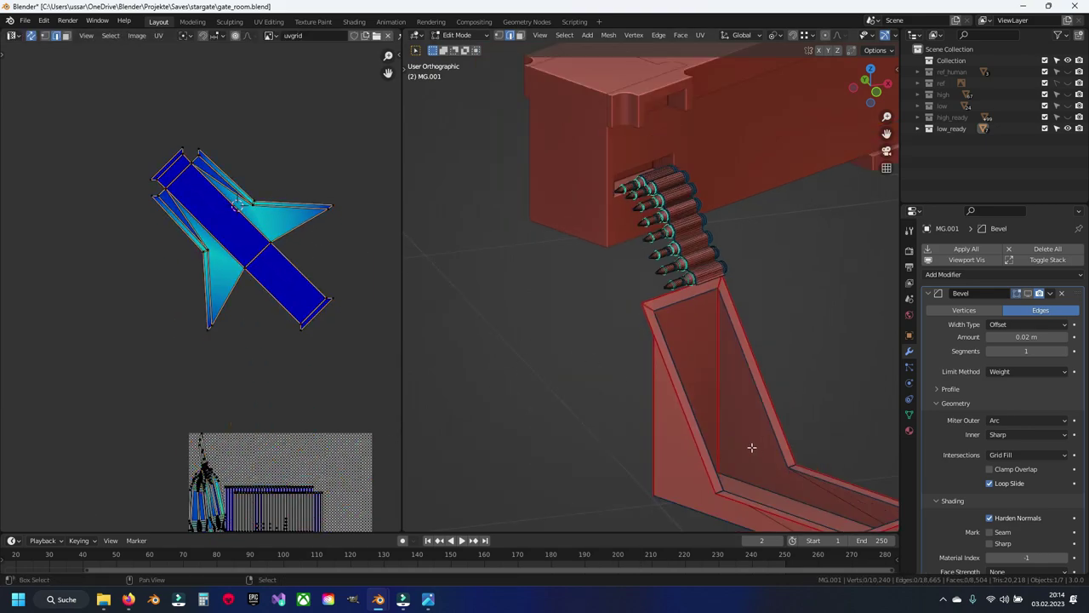
middle_click_drag(760, 378, 647, 388)
scroll(646, 388, "up", 3)
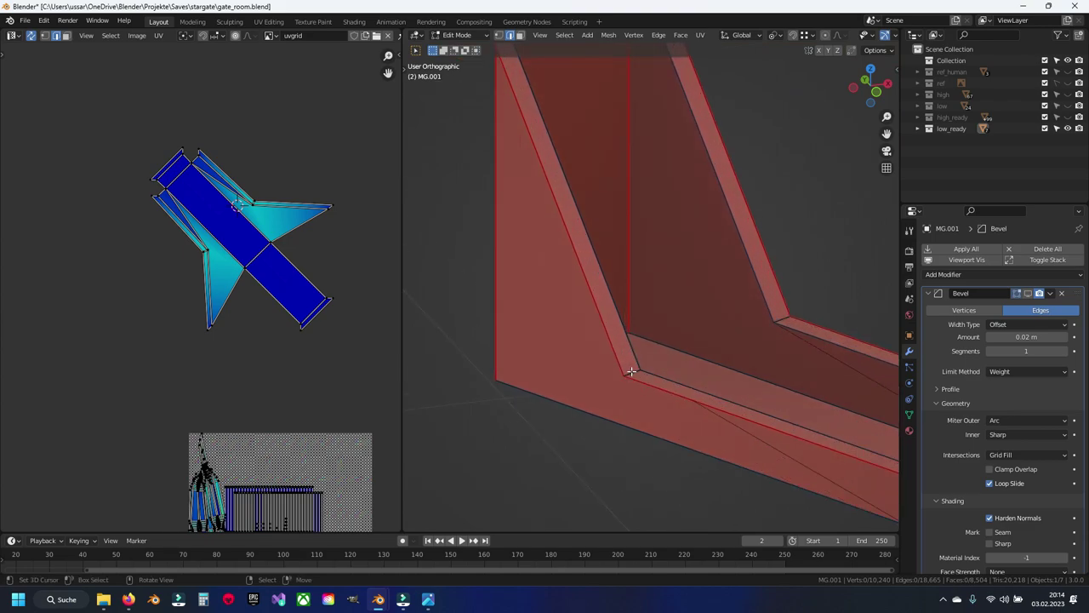
Straighten the frame strip's UVs with Follow Active Quads, then unwrap it.
left_click(709, 426)
right_click(709, 426)
left_click(709, 426)
key("ctrl+l")
key("u")
left_click(709, 432)
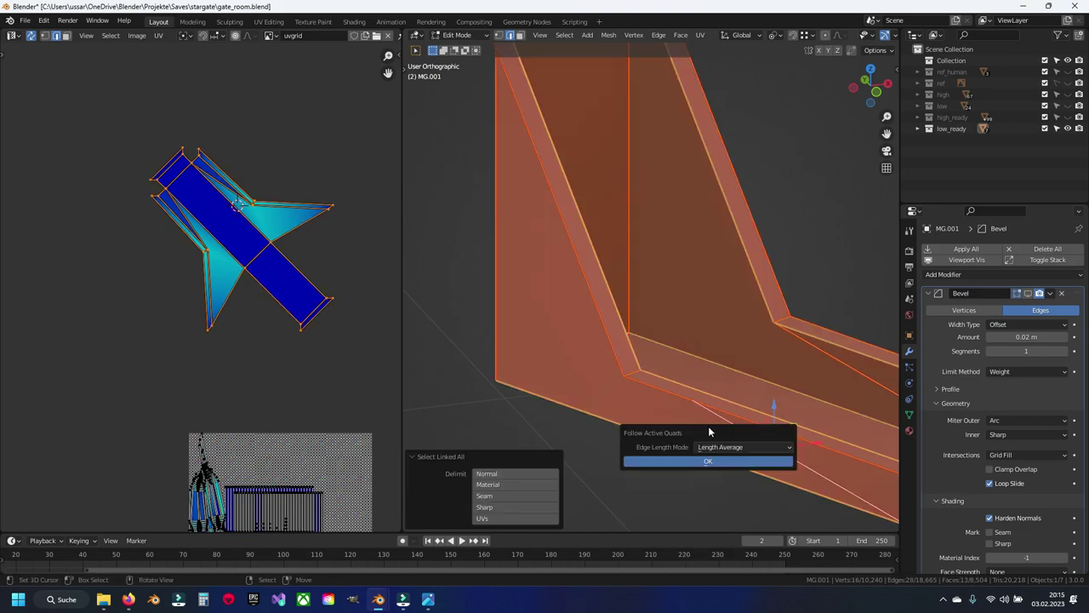
key("Return")
key("u")
left_click(669, 400)
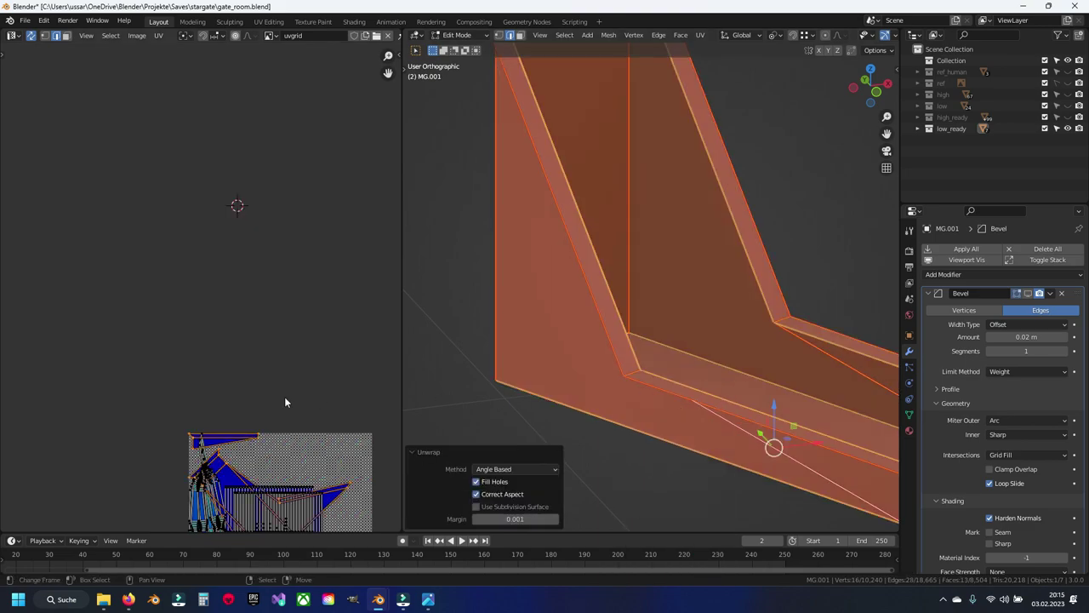
Move the strip's UV islands aside, hide the strip and save gate_room.blend.
key("g")
left_click(244, 208)
key("h")
middle_click_drag(739, 380, 666, 324)
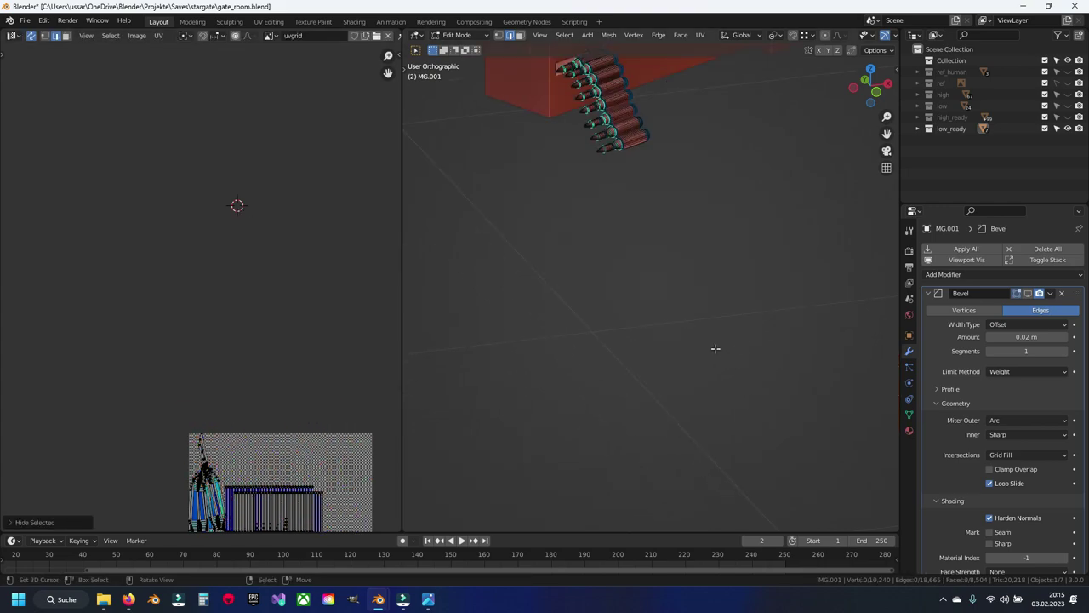
key("ctrl+s")
Mark seams on the belt link's edge loop and its bottom edge.
key("KP_Decimal")
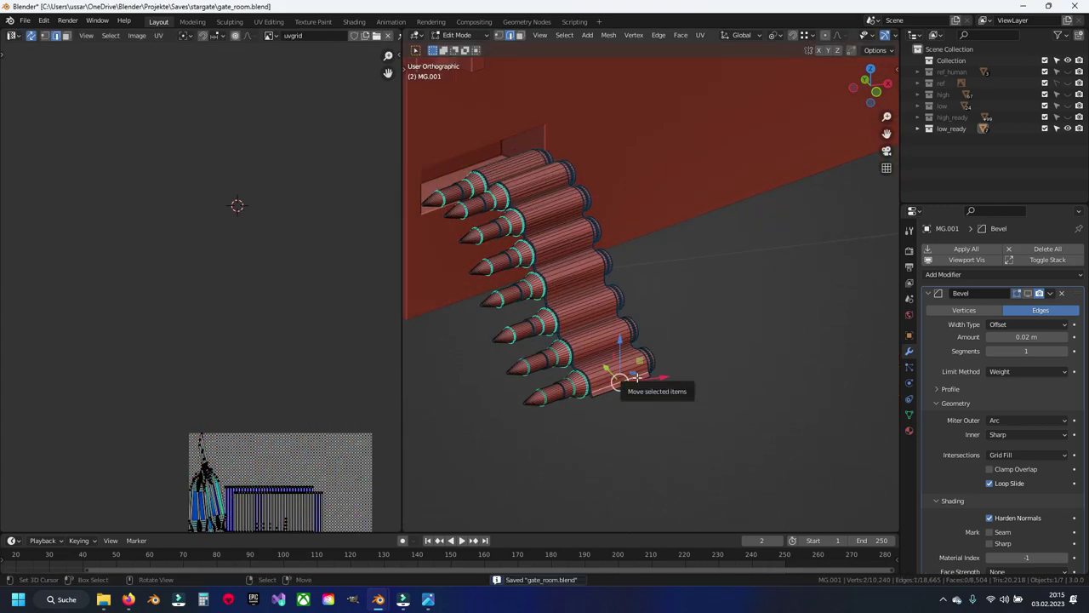
scroll(637, 377, "up", 5)
left_click(510, 354, "alt")
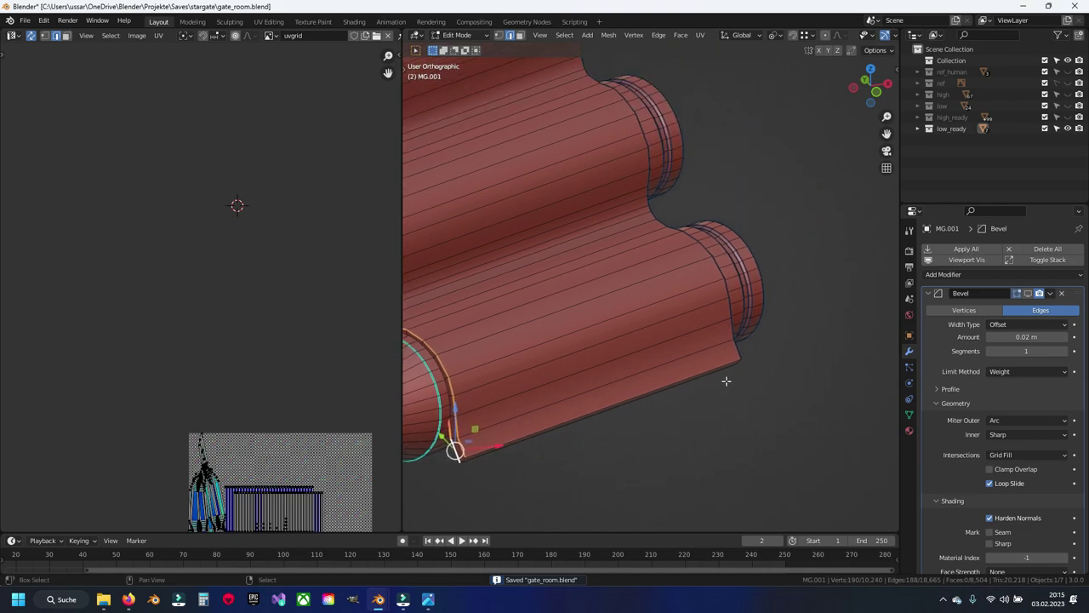
scroll(724, 380, "down", 4)
middle_click_drag(766, 358, 698, 364)
scroll(729, 445, "up", 5)
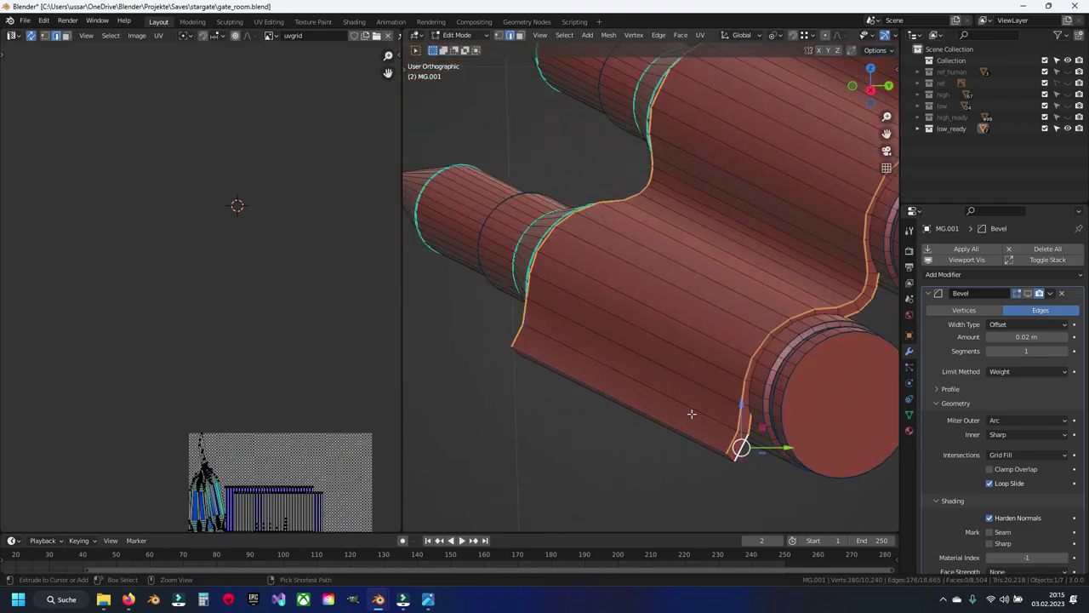
key("ctrl+e")
left_click(630, 376)
mouse_move(630, 376)
middle_mouse_down()
mouse_move(676, 433)
mouse_move(681, 413)
middle_mouse_up()
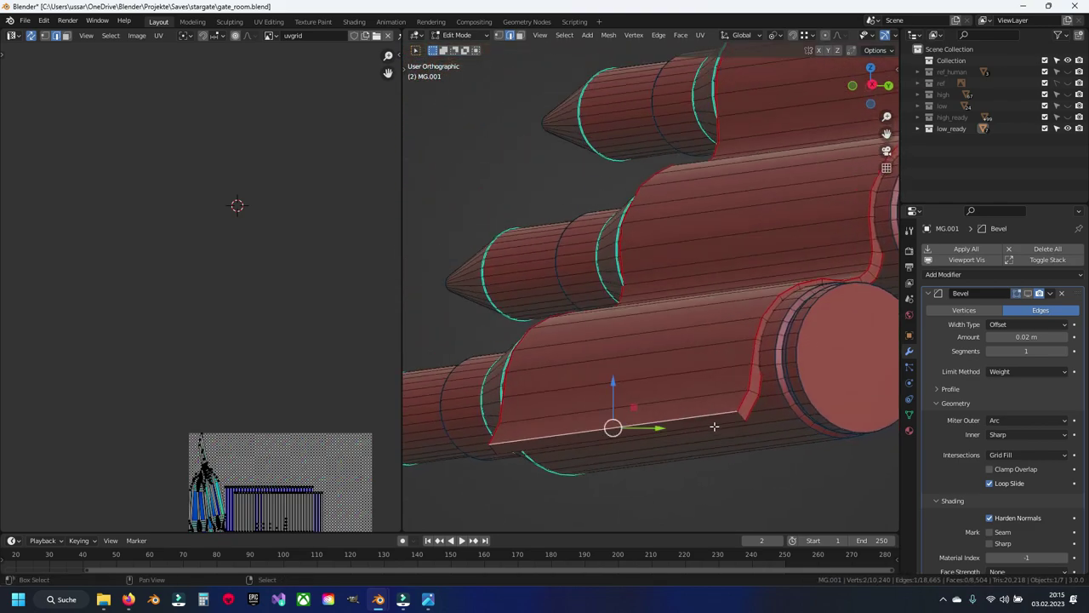
key("ctrl+e")
left_click(743, 414)
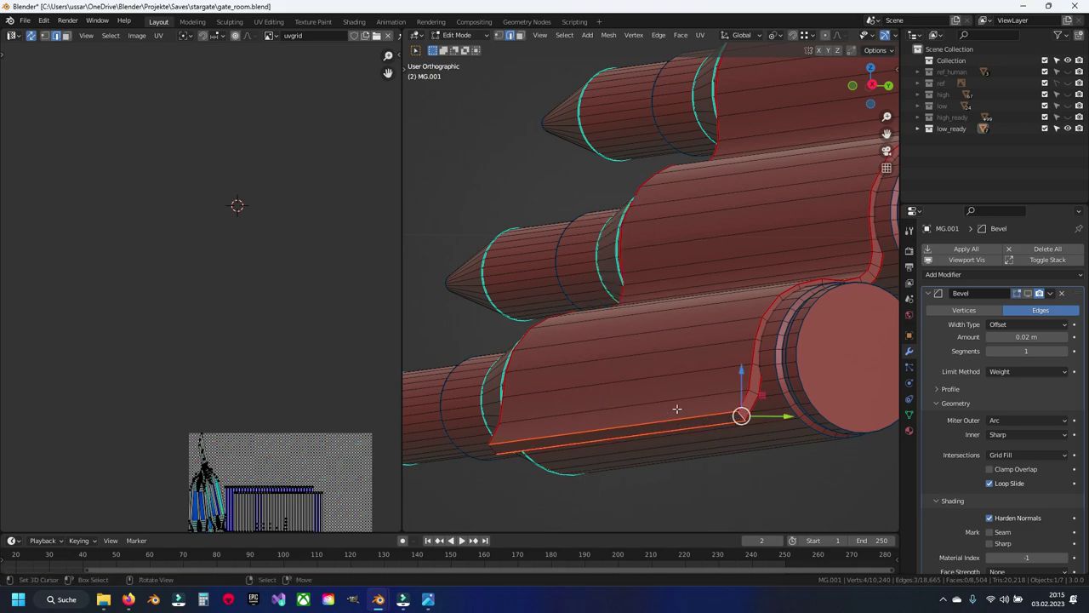
Unwrap the whole belt link piece and move its UV island higher up.
key("ctrl+l")
key("u")
left_click(676, 408)
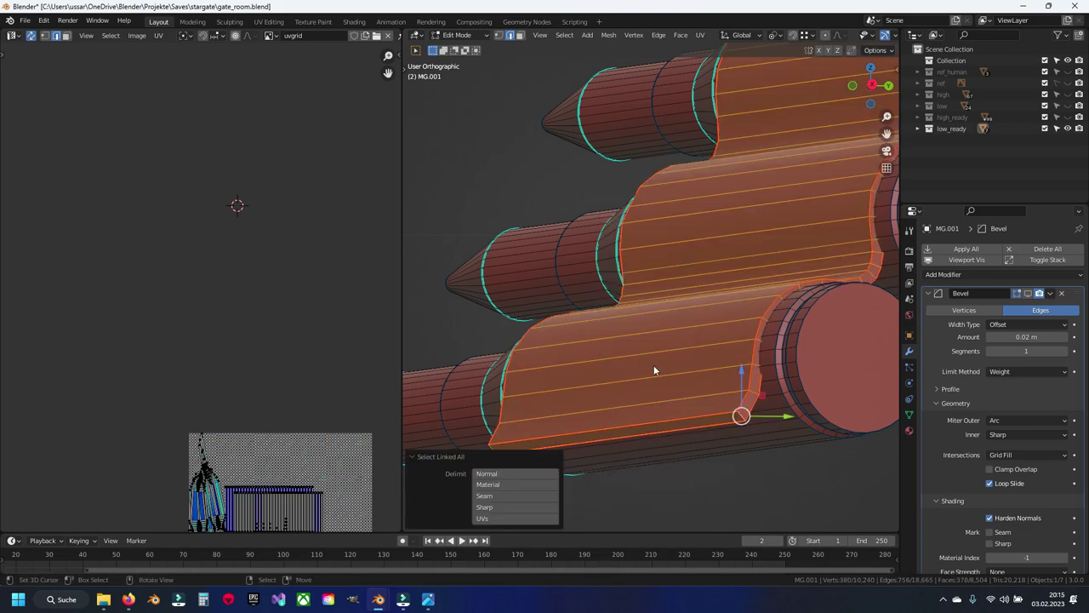
key("u")
left_click(654, 351)
key("g")
left_click(217, 349)
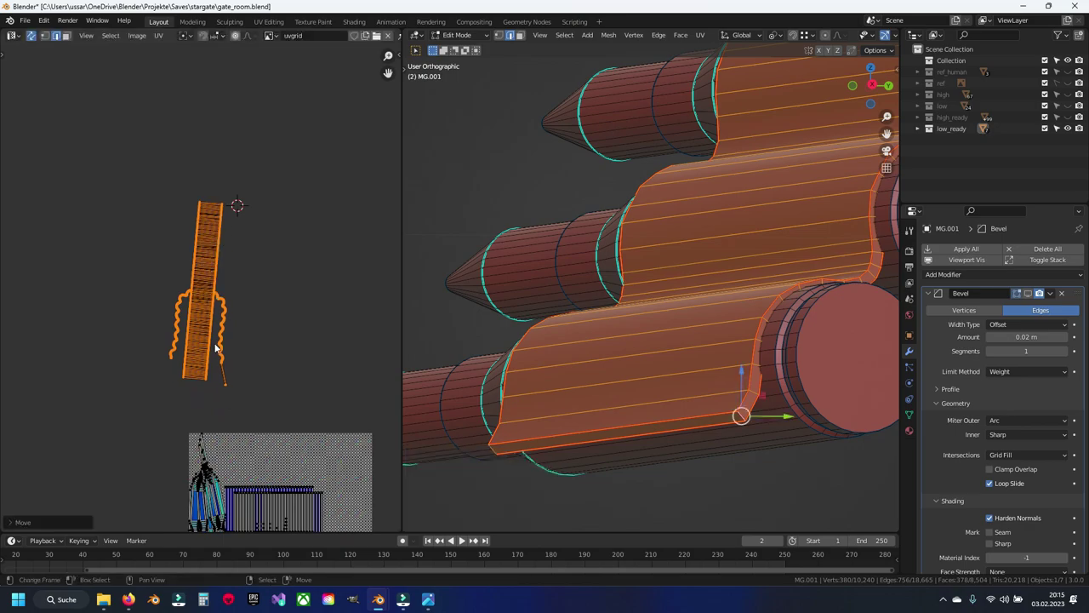
Hide the unwrapped belt link and save the file.
scroll(228, 370, "up", 4)
scroll(229, 360, "up", 2)
scroll(249, 363, "down", 3)
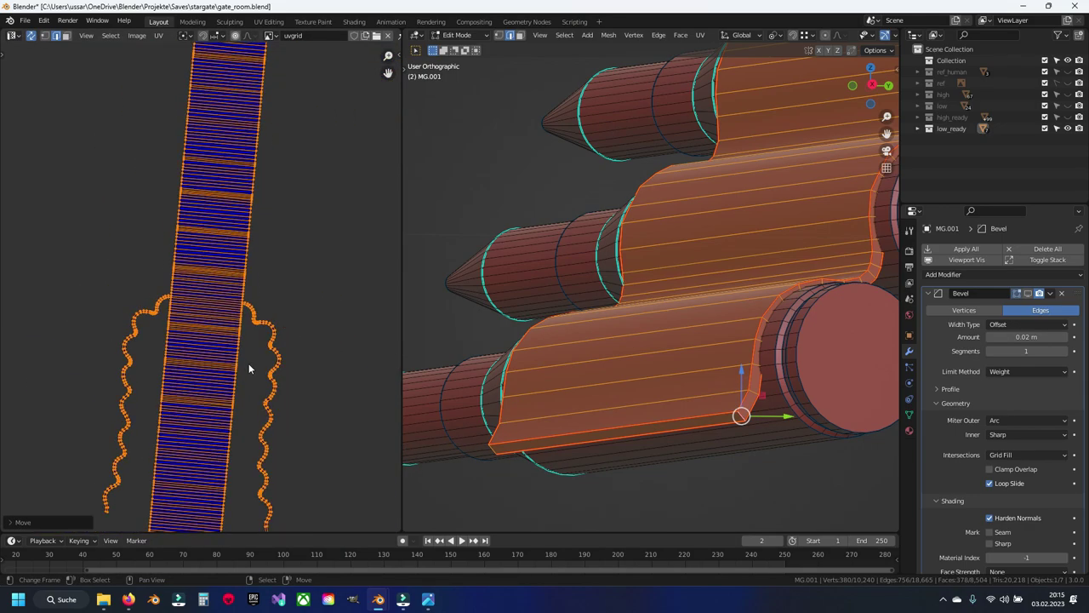
scroll(248, 364, "down", 2)
scroll(237, 364, "down", 5)
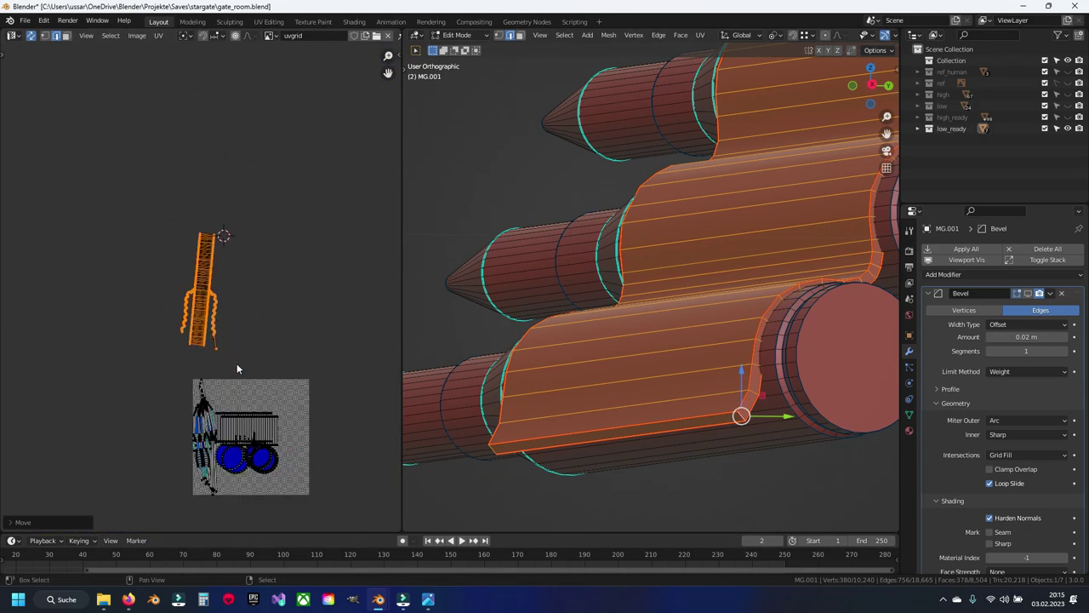
middle_click_drag(237, 363, 220, 315)
key("h")
key("ctrl+s")
mouse_move(613, 323)
middle_mouse_down()
mouse_move(631, 350)
mouse_move(695, 369)
mouse_move(672, 343)
middle_mouse_up()
scroll(694, 375, "down", 3)
scroll(716, 373, "up", 4)
Select the cap rim loops on all the bullet cylinders.
mouse_move(716, 373)
middle_mouse_down()
mouse_move(598, 340)
mouse_move(652, 369)
middle_mouse_up()
left_click(595, 380, "alt")
left_click(611, 332, "alt+shift")
scroll(611, 332, "down", 3)
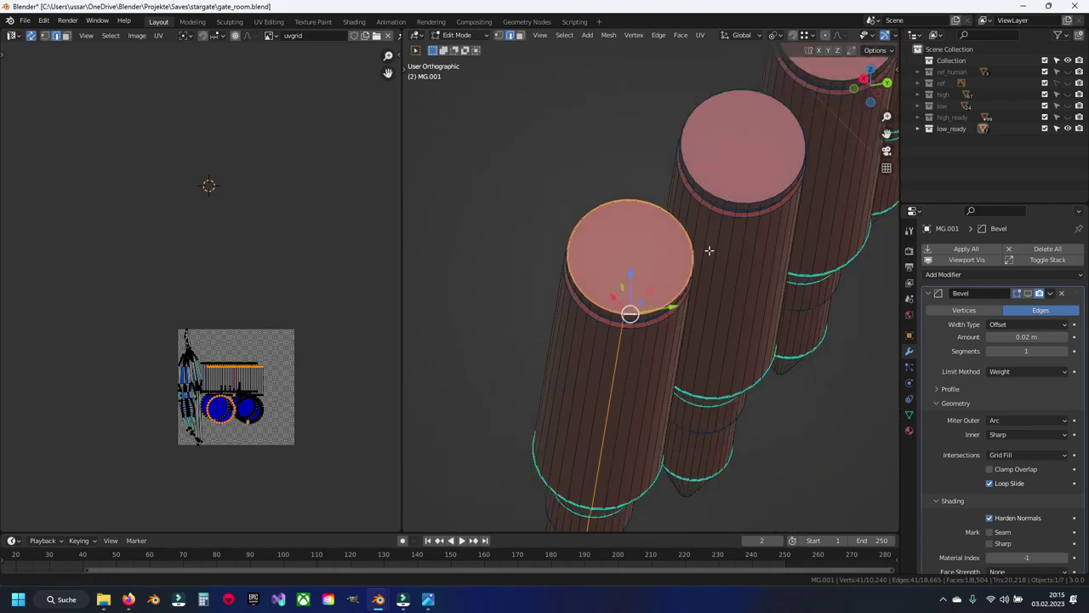
left_click(600, 312, "alt+shift")
left_click(690, 189, "alt+shift")
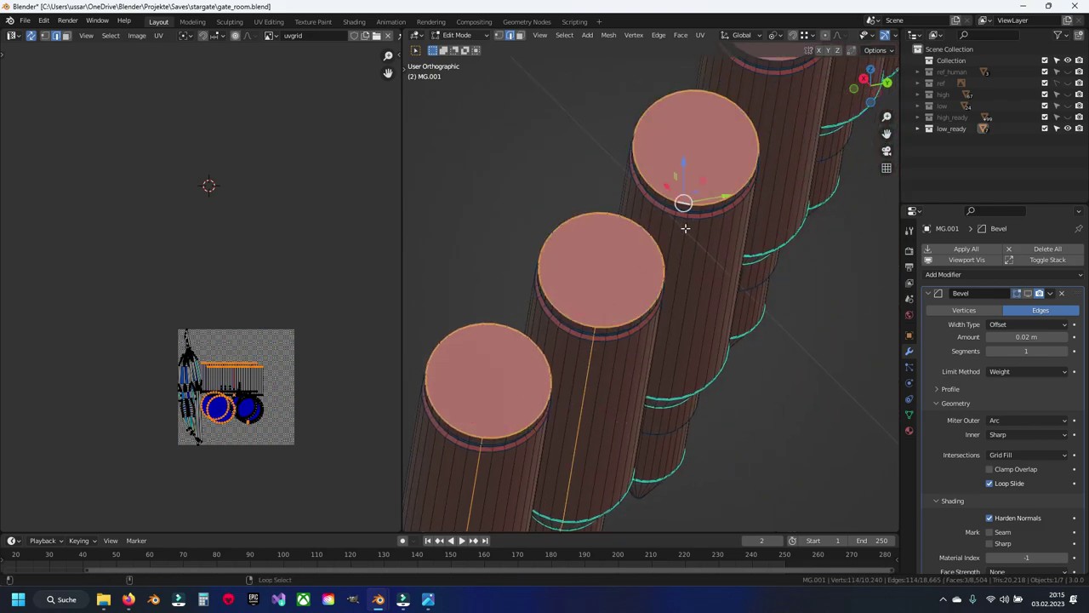
middle_click_drag(685, 228, 676, 195)
scroll(676, 195, "up", 2)
left_click(711, 212, "alt+shift")
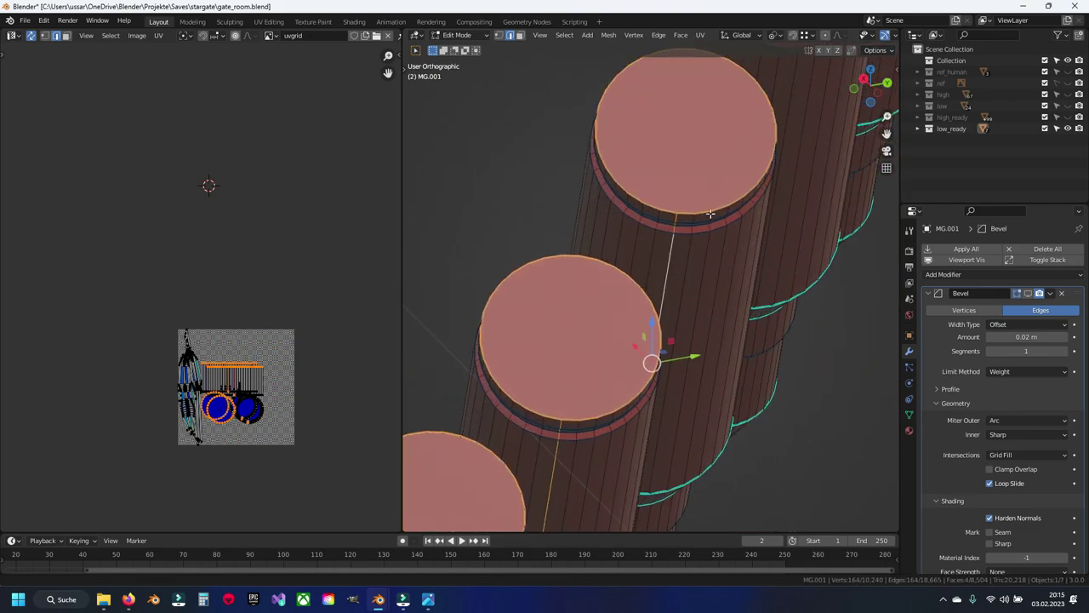
scroll(711, 213, "down", 2)
left_click(632, 243, "alt+shift")
mouse_move(624, 304)
middle_mouse_down()
mouse_move(596, 321)
mouse_move(658, 298)
middle_mouse_up()
left_click(611, 324, "alt+shift")
left_click(644, 361, "alt+shift")
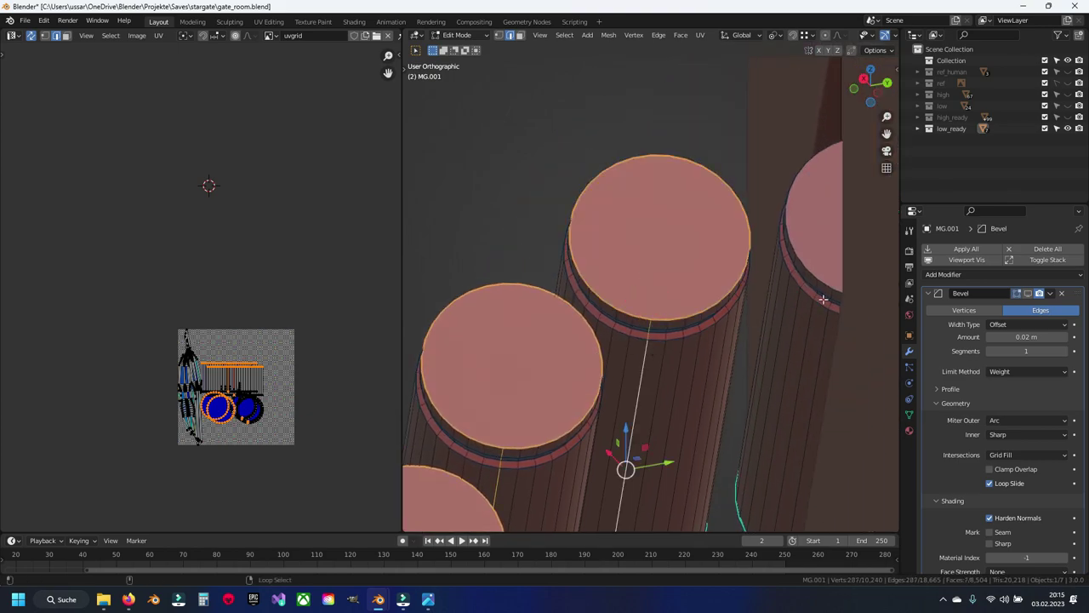
mouse_move(830, 286)
middle_mouse_down()
mouse_move(726, 324)
mouse_move(608, 400)
middle_mouse_up()
Turn on X-ray and mark the selected cap rim loops as seams.
key("alt+z")
key("alt+z")
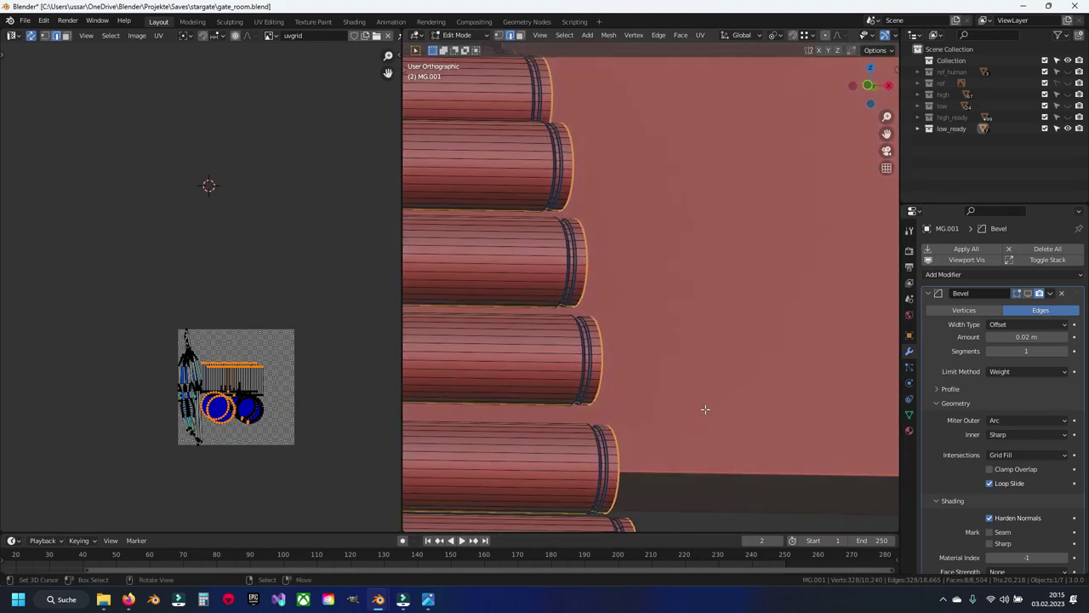
mouse_move(572, 375)
middle_mouse_down()
mouse_move(660, 335)
mouse_move(654, 358)
middle_mouse_up()
key("ctrl+e")
left_click(661, 334)
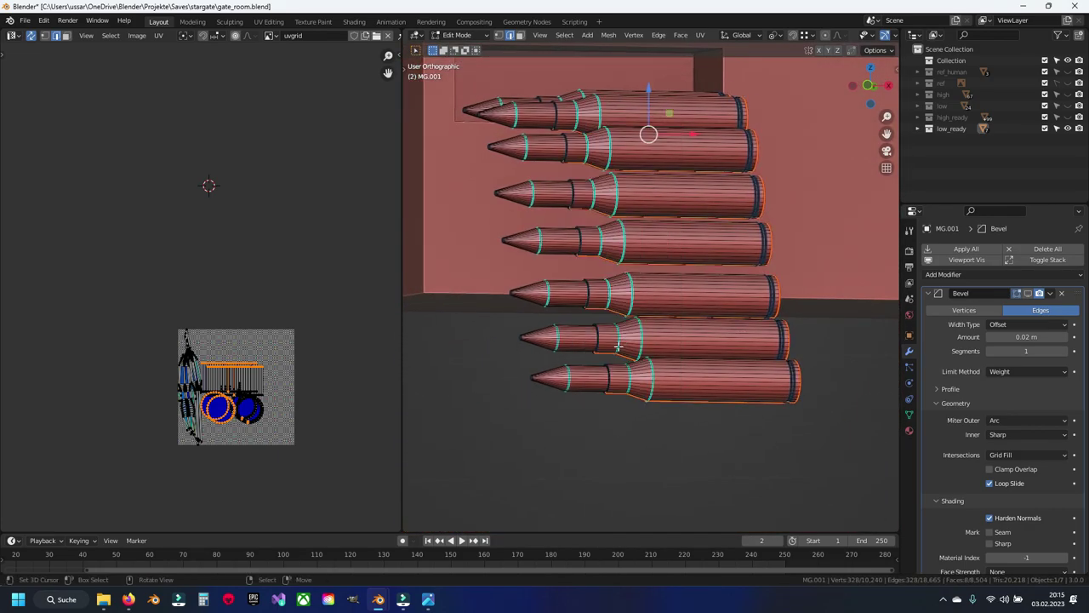
Select the bullet tips as linked geometry and hide them.
key("ctrl+l")
key("h")
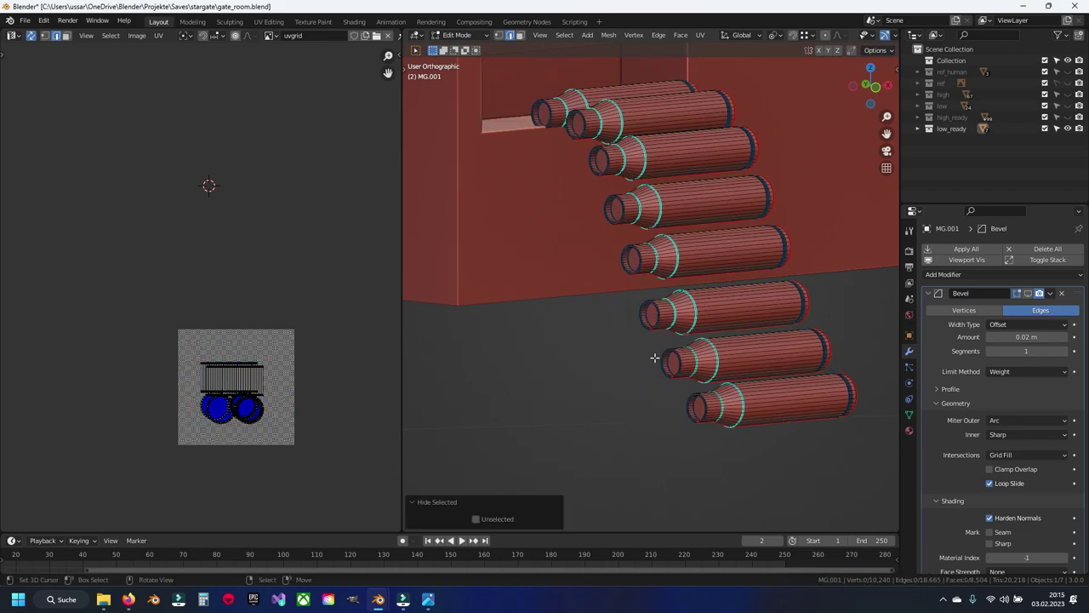
scroll(653, 357, "up", 2)
scroll(660, 340, "up", 2)
scroll(668, 323, "up", 3)
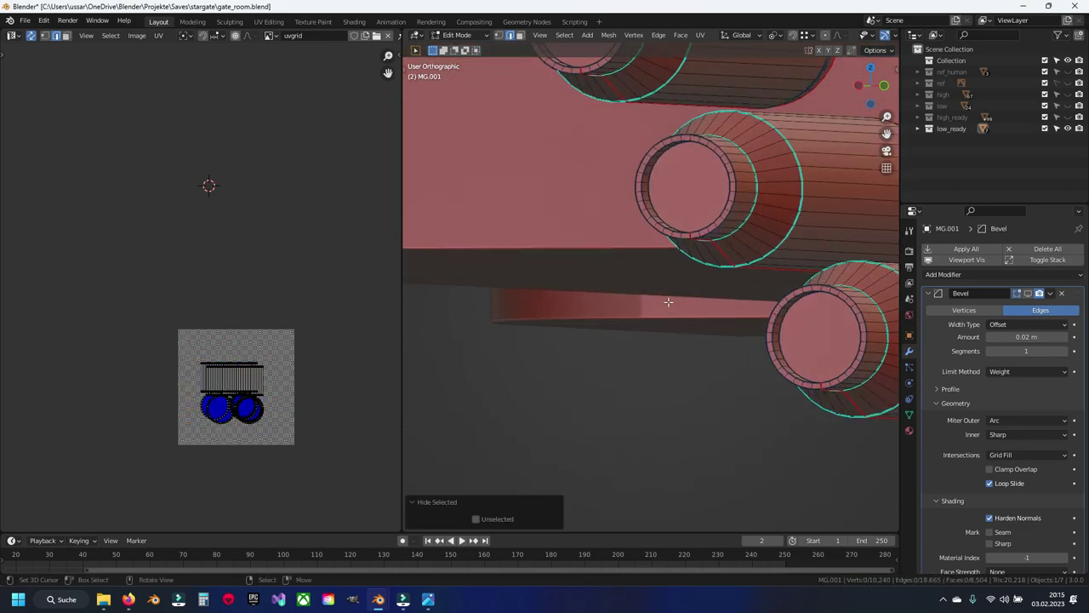
scroll(729, 365, "up", 2)
scroll(729, 364, "up", 2)
scroll(749, 391, "up", 2)
scroll(708, 424, "up", 1)
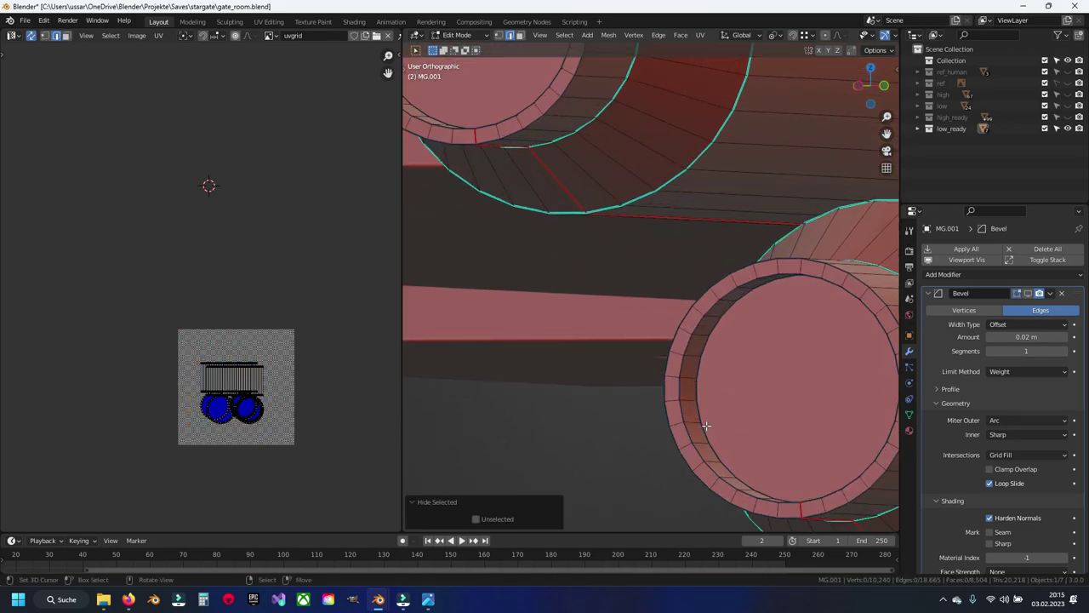
Mark the inner ring loops of the casing bases as seams.
left_click(709, 424, "alt")
middle_click_drag(587, 218, 576, 274, "shift")
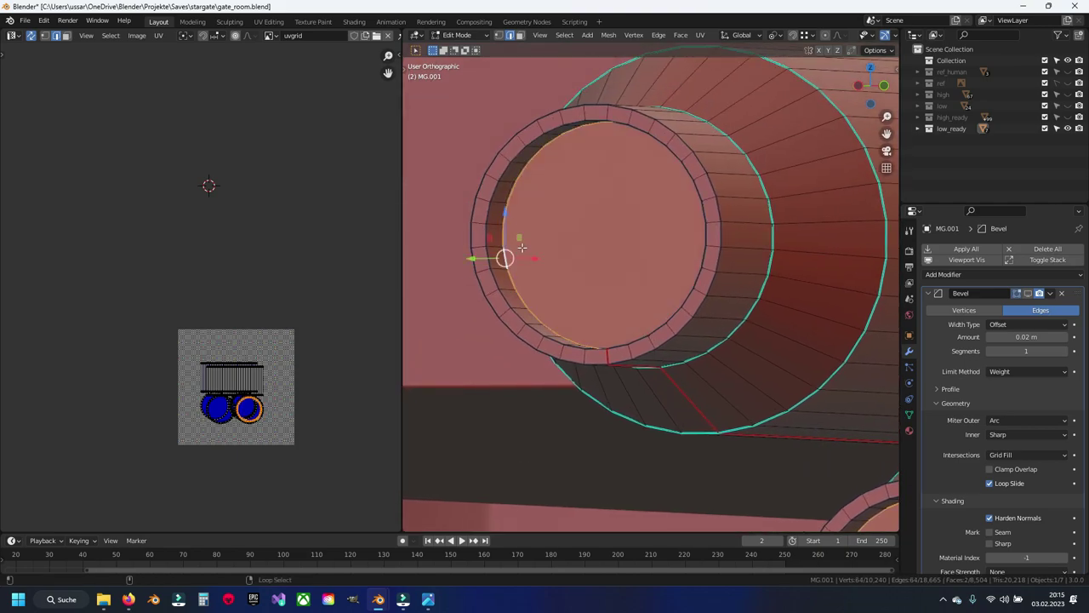
middle_click_drag(522, 247, 621, 257, "shift")
mouse_move(526, 99)
middle_mouse_down()
mouse_move(786, 454)
mouse_move(703, 389)
middle_mouse_up()
left_click(647, 297, "alt")
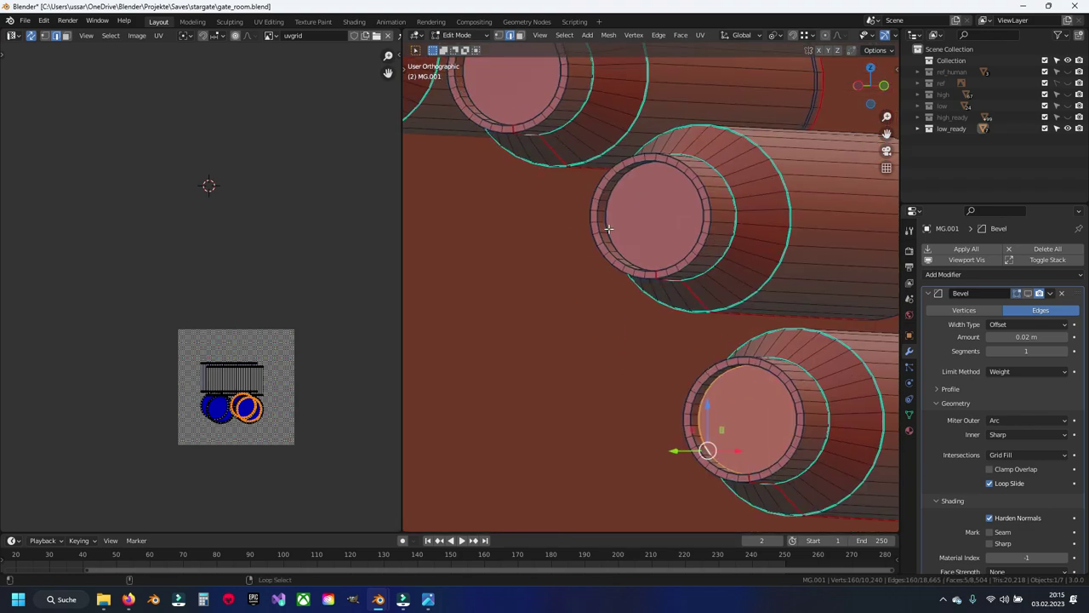
left_click(505, 112, "alt+shift")
mouse_move(504, 112)
middle_mouse_down("shift")
mouse_move(627, 272)
mouse_move(526, 304)
middle_mouse_up("shift")
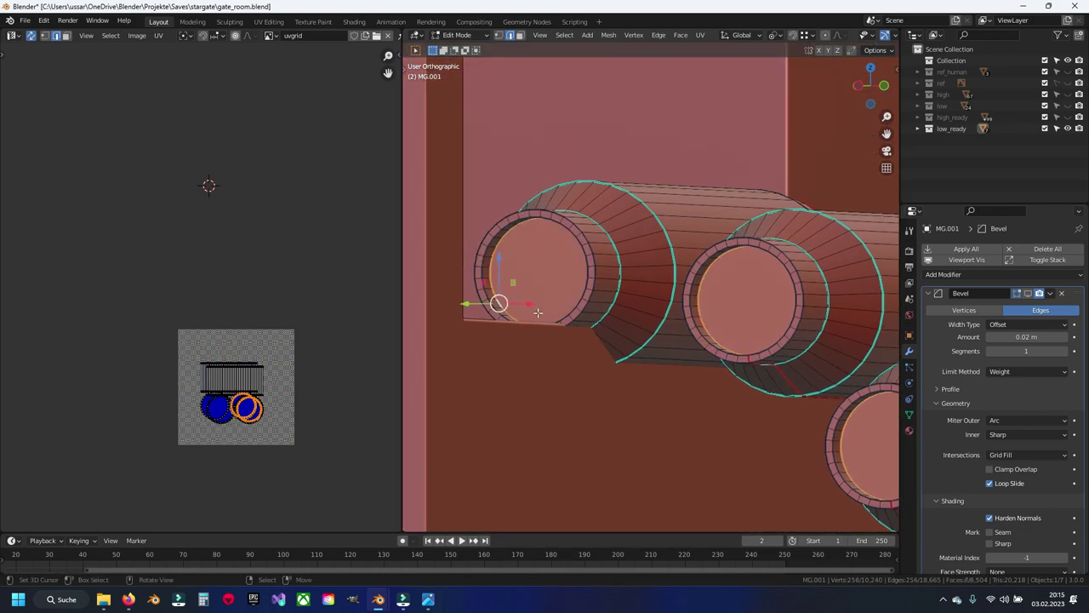
key("ctrl+e")
left_click(538, 313)
Unwrap all visible casing geometry, reveal hidden parts and select the new UV islands.
key("a")
key("u")
left_click(538, 313)
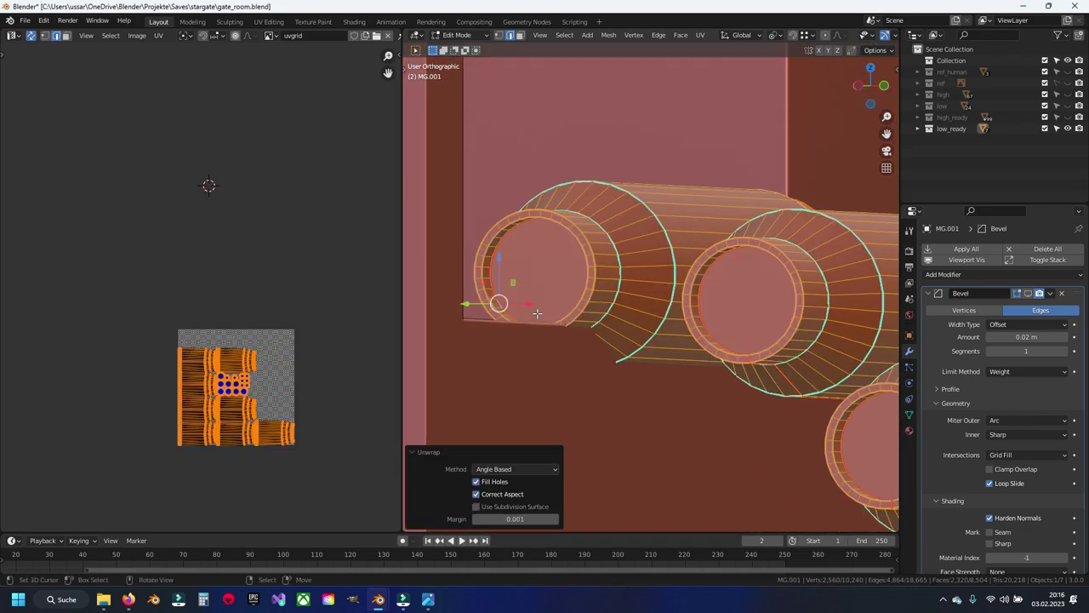
key("alt+h")
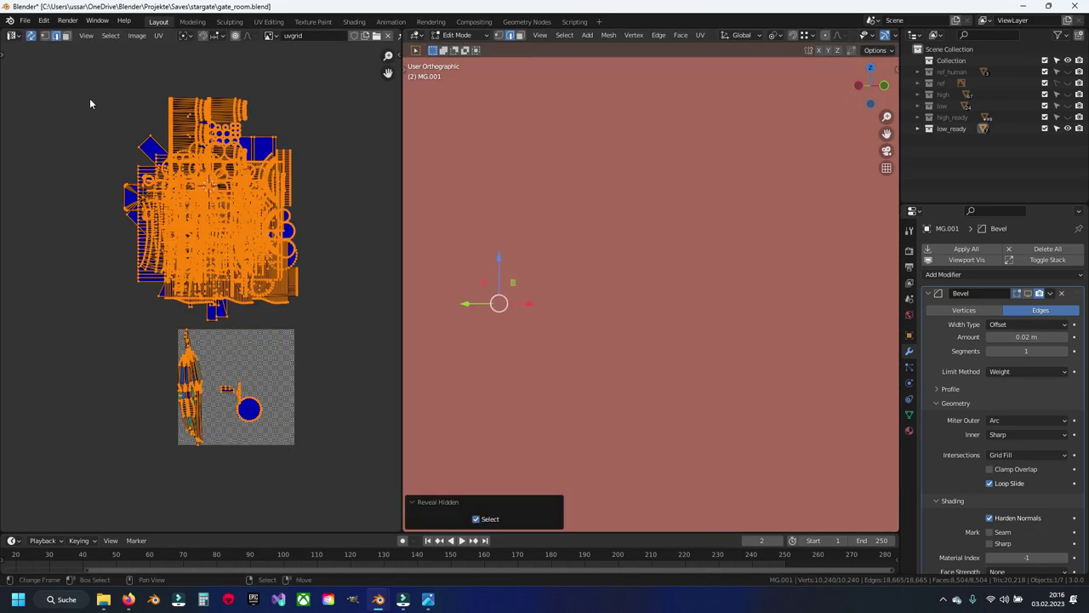
left_click_drag(90, 103, 335, 322)
Hide the unwrapped casing sections and save gate_room.blend.
key("h")
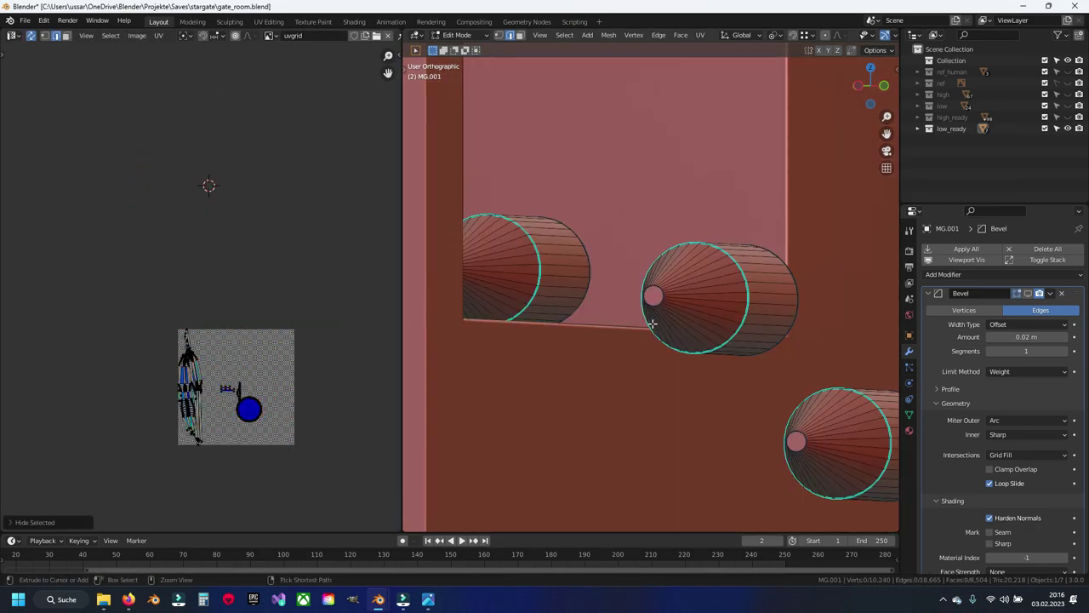
key("ctrl+s")
scroll(652, 324, "down", 3)
middle_click_drag(652, 324, 644, 345)
scroll(549, 356, "up", 4)
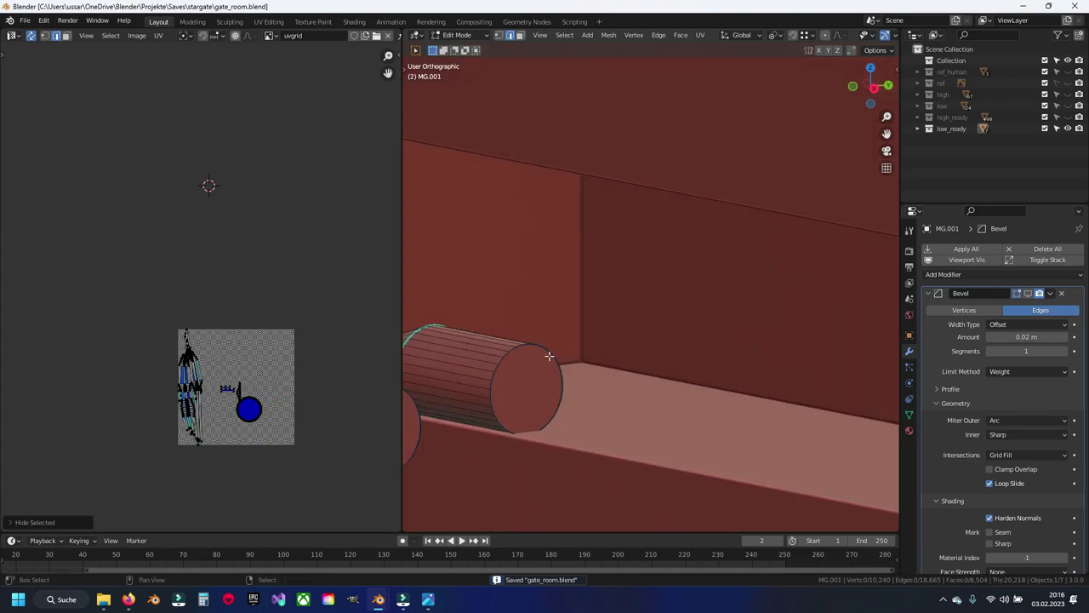
middle_click_drag(549, 356, 650, 272, "shift")
Select the end faces of the bullet cylinders.
left_click(603, 297)
left_click(485, 349, "shift")
middle_click_drag(480, 429, 626, 241, "shift")
left_click(523, 297, "shift")
left_click(470, 488, "shift")
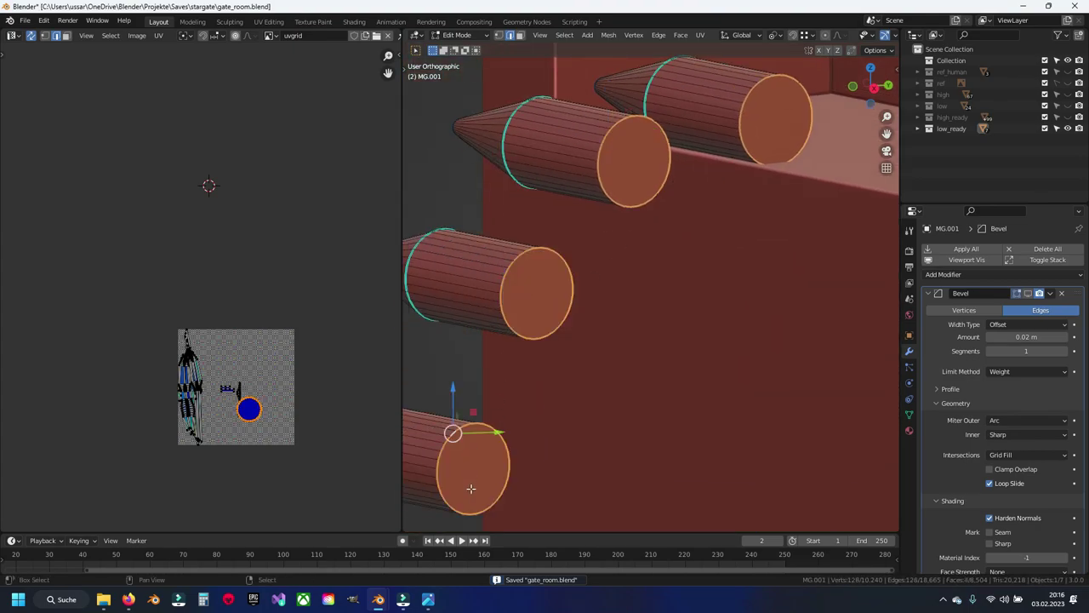
middle_click_drag(471, 487, 625, 185, "shift")
left_click(557, 349, "shift")
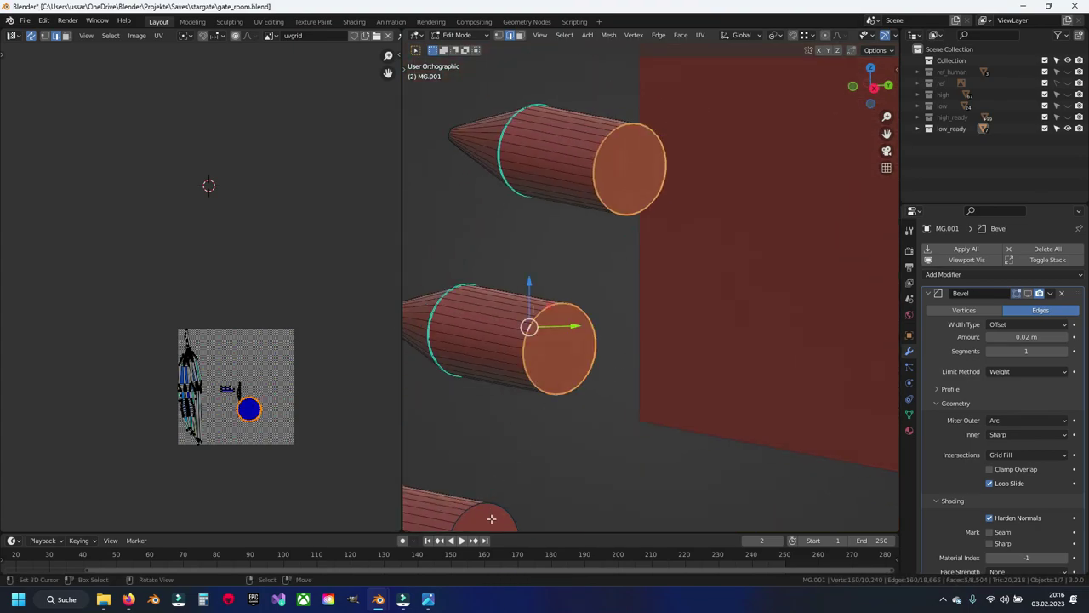
middle_click_drag(491, 516, 688, 121)
left_click(651, 174)
left_click(591, 357, "shift")
mouse_move(591, 357)
middle_mouse_down("shift")
mouse_move(633, 236)
mouse_move(645, 380)
middle_mouse_up("shift")
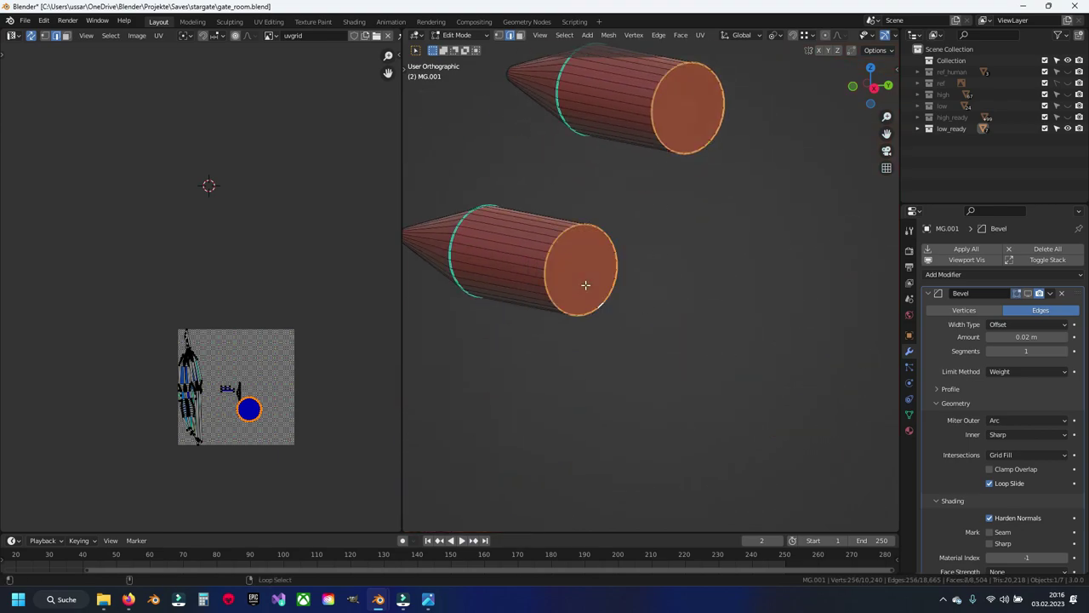
Select the three cone-tip loops and mark them as seams.
middle_click_drag(709, 184, 632, 247)
middle_click_drag(725, 100, 553, 311)
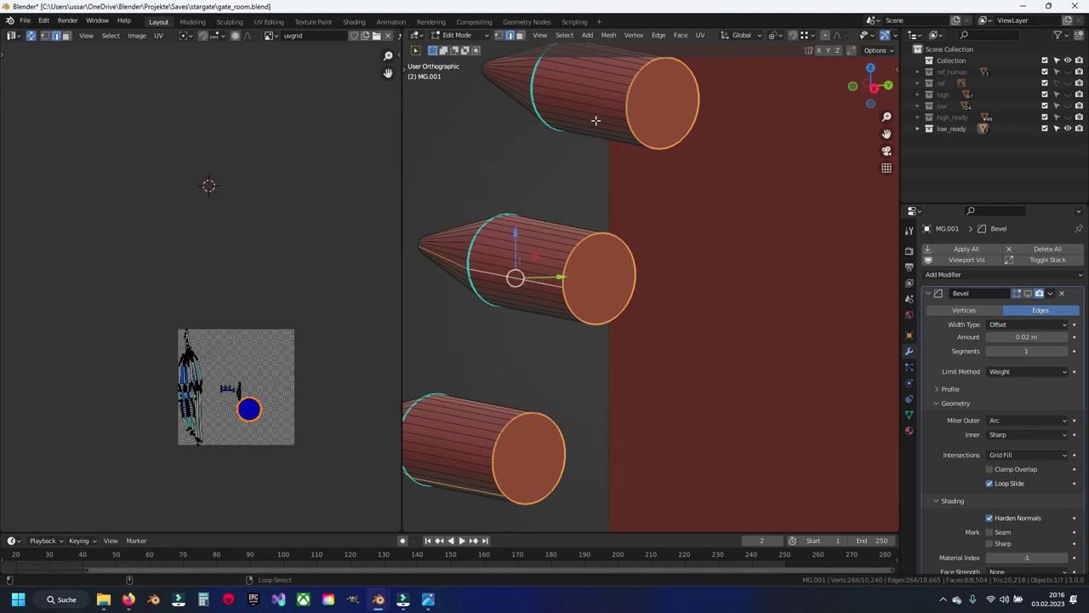
middle_click_drag(596, 120, 497, 415)
mouse_move(546, 278)
middle_mouse_down()
mouse_move(596, 340)
mouse_move(554, 323)
mouse_move(652, 341)
middle_mouse_up()
scroll(615, 365, "down", 3)
scroll(522, 302, "up", 4)
scroll(498, 364, "up", 3)
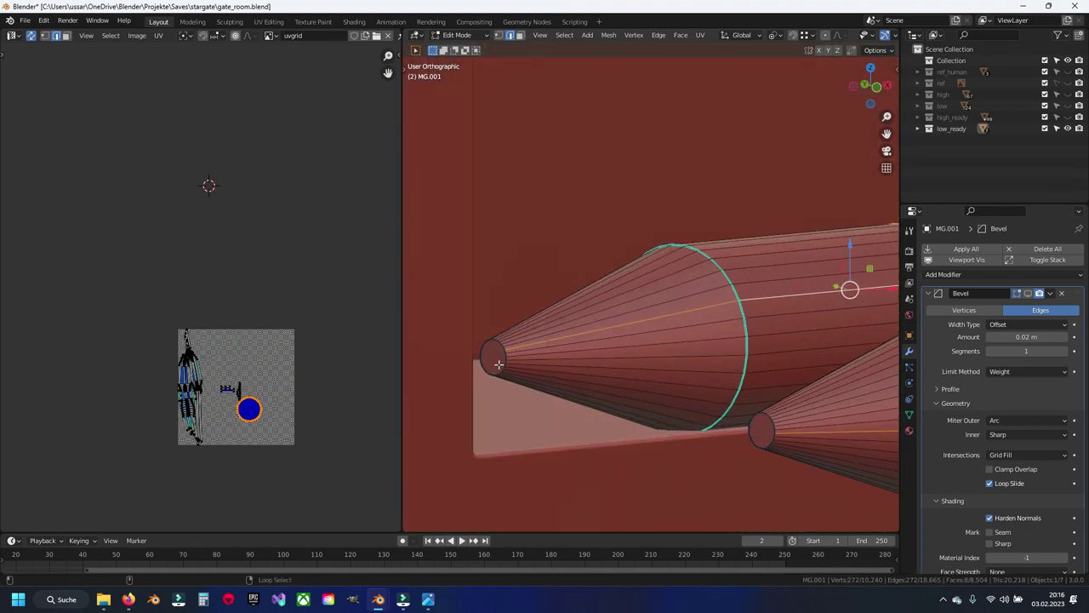
mouse_move(767, 442)
middle_mouse_down()
mouse_move(717, 372)
mouse_move(630, 408)
mouse_move(603, 456)
mouse_move(656, 479)
mouse_move(733, 376)
mouse_move(729, 352)
mouse_move(727, 430)
middle_mouse_up()
key("ctrl+z")
left_click(697, 366, "alt+shift")
left_click(603, 456, "alt+shift")
left_click(727, 430, "alt+shift")
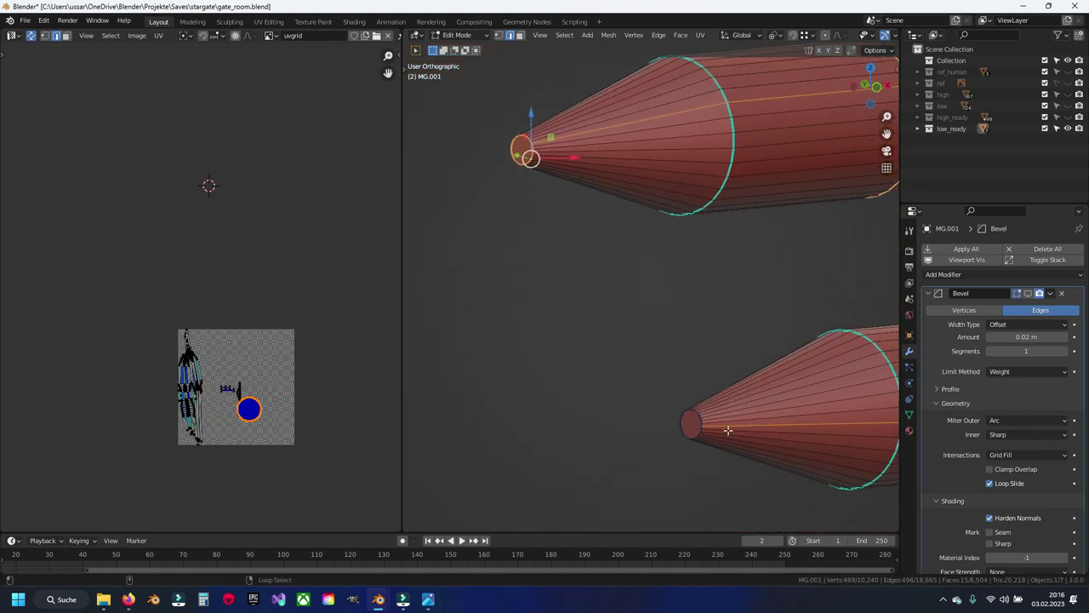
scroll(699, 417, "down", 4)
key("ctrl+e")
left_click(693, 319)
Unwrap the cones, move their UV islands up, hide them, save, and return to Object Mode.
key("ctrl+l")
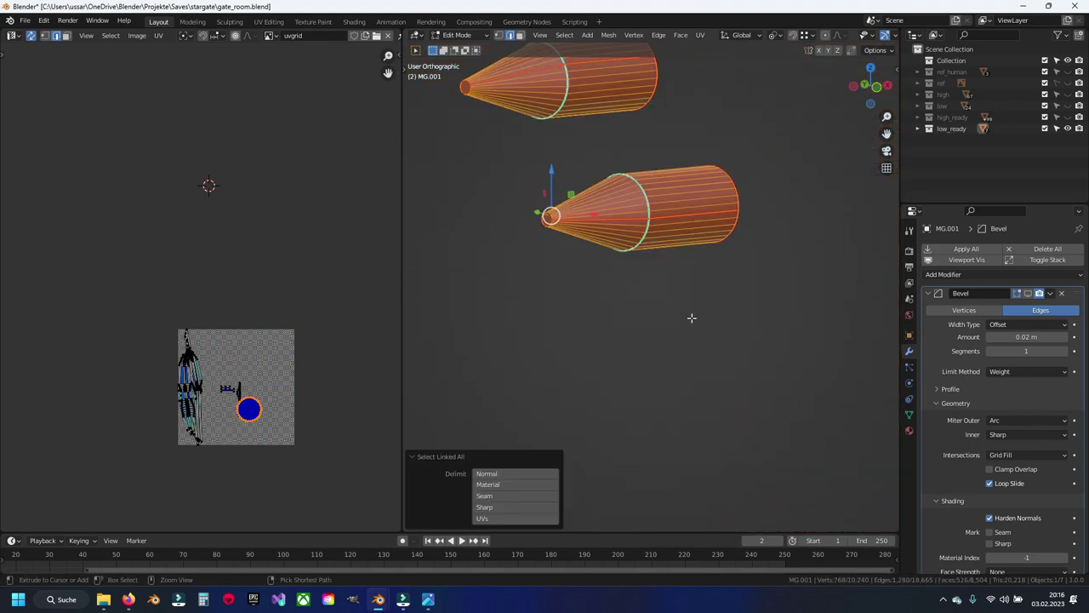
key("u")
left_click(693, 320)
left_click_drag(284, 435, 266, 272)
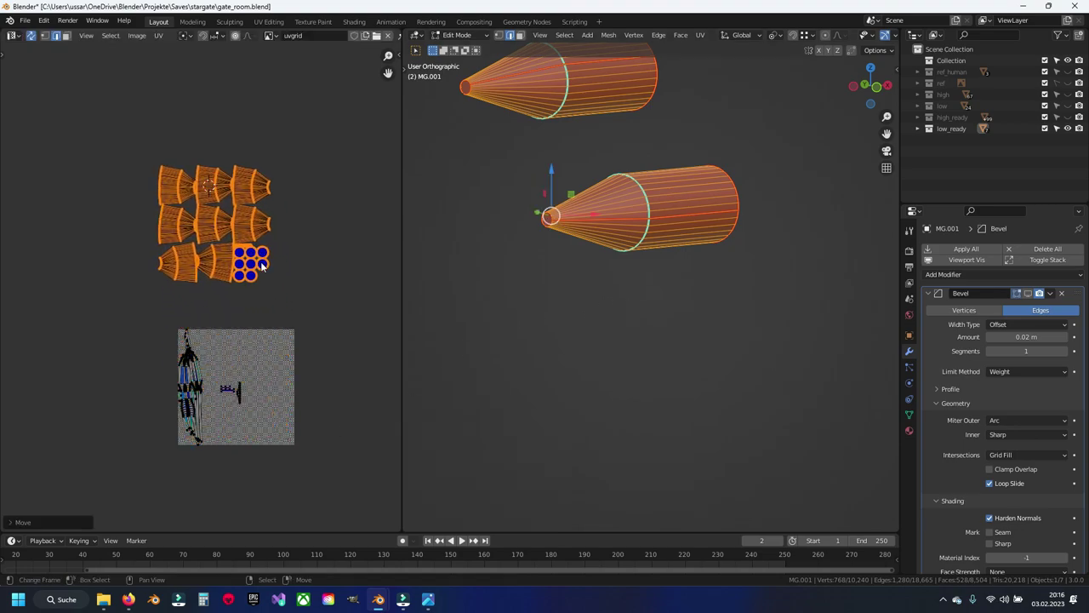
key("h")
key("ctrl+s")
mouse_move(633, 238)
middle_mouse_down()
mouse_move(695, 211)
mouse_move(540, 377)
mouse_move(649, 426)
mouse_move(681, 375)
middle_mouse_up()
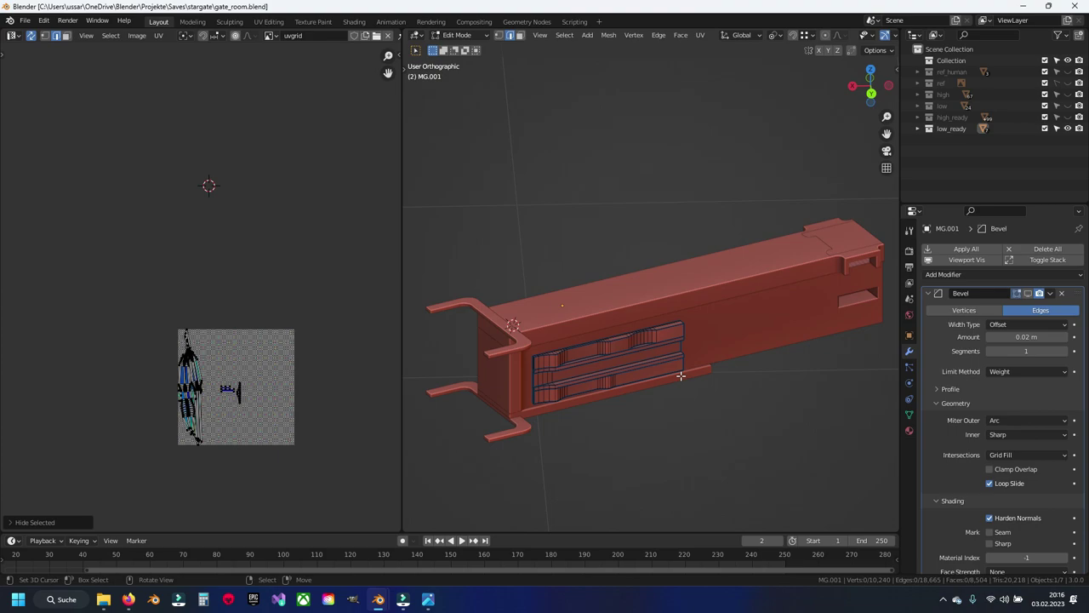
key("Tab")
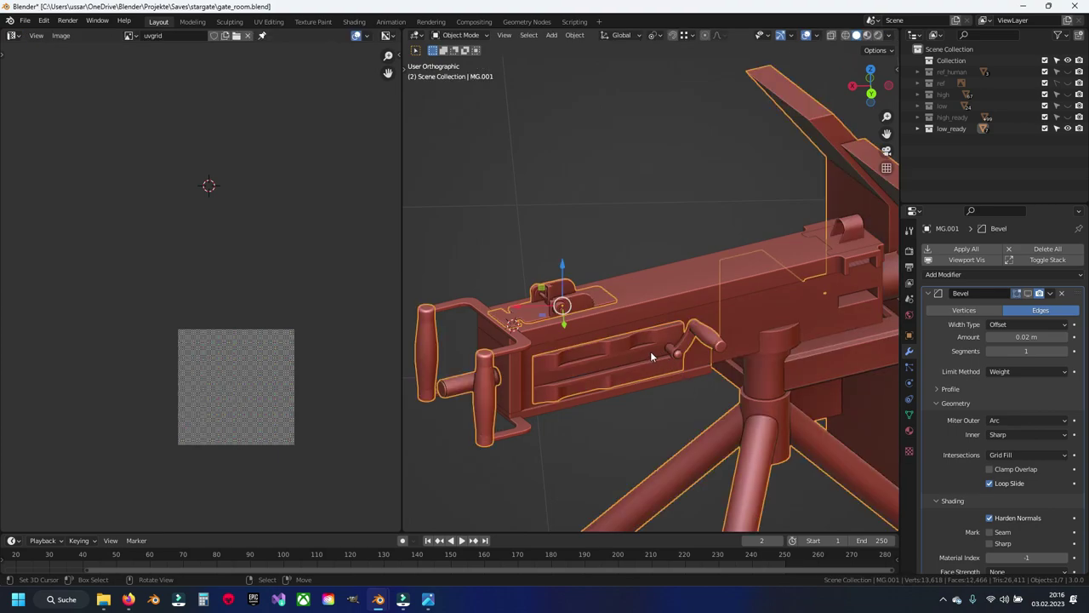
Separate the receiver's side panel into its own object, save, and hide it.
key("Tab")
key("l")
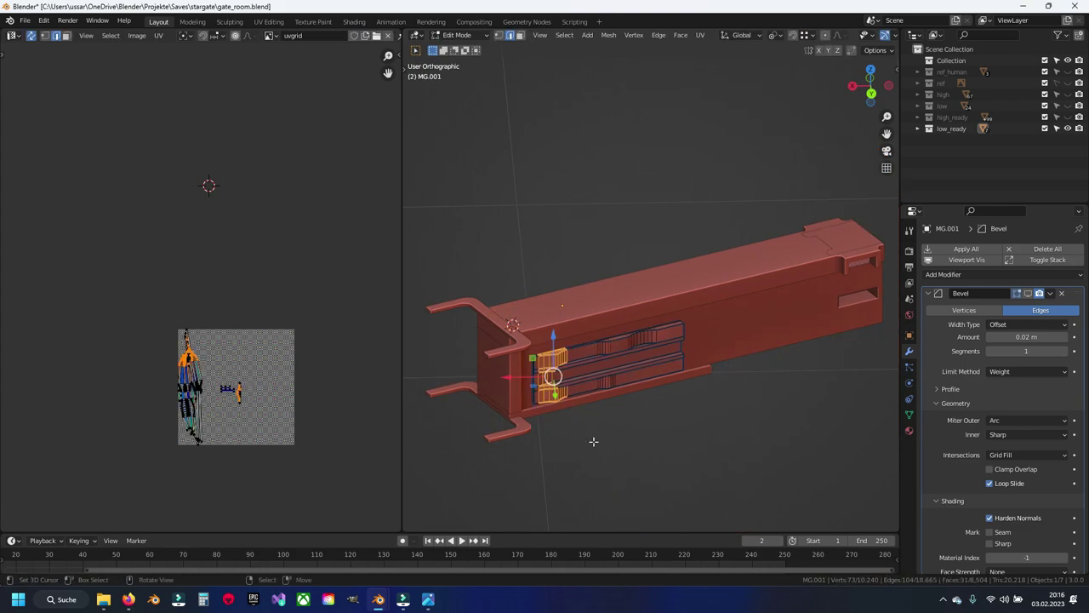
key("p")
left_click(593, 441)
key("Tab")
left_click(593, 441)
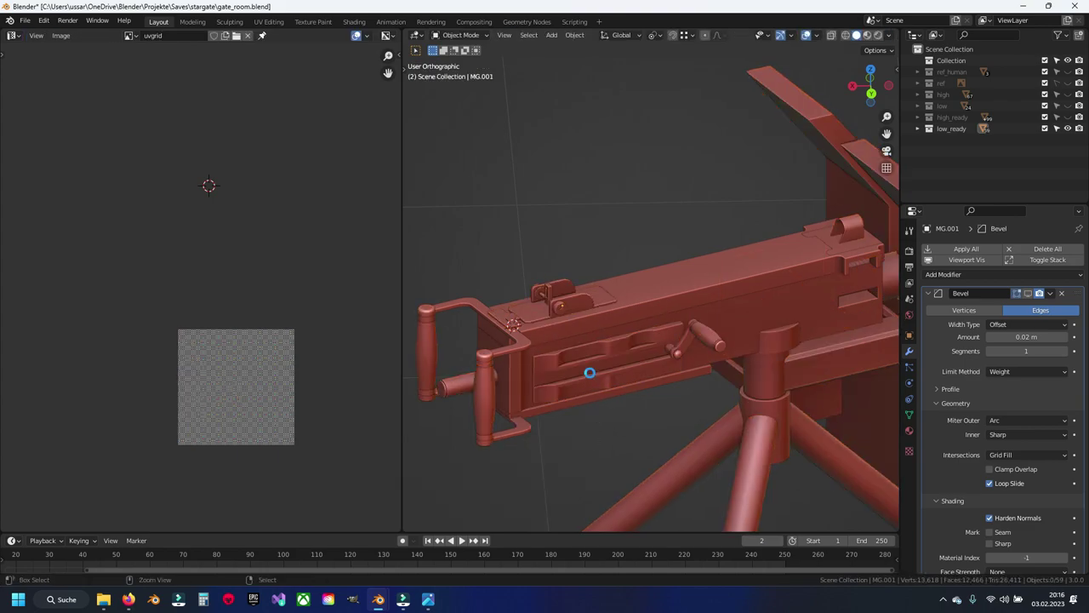
left_click(590, 375)
key("ctrl+s")
key("h")
Duplicate the high-poly side panel into the low_ready collection, then hide high_ready.
left_click(1068, 116)
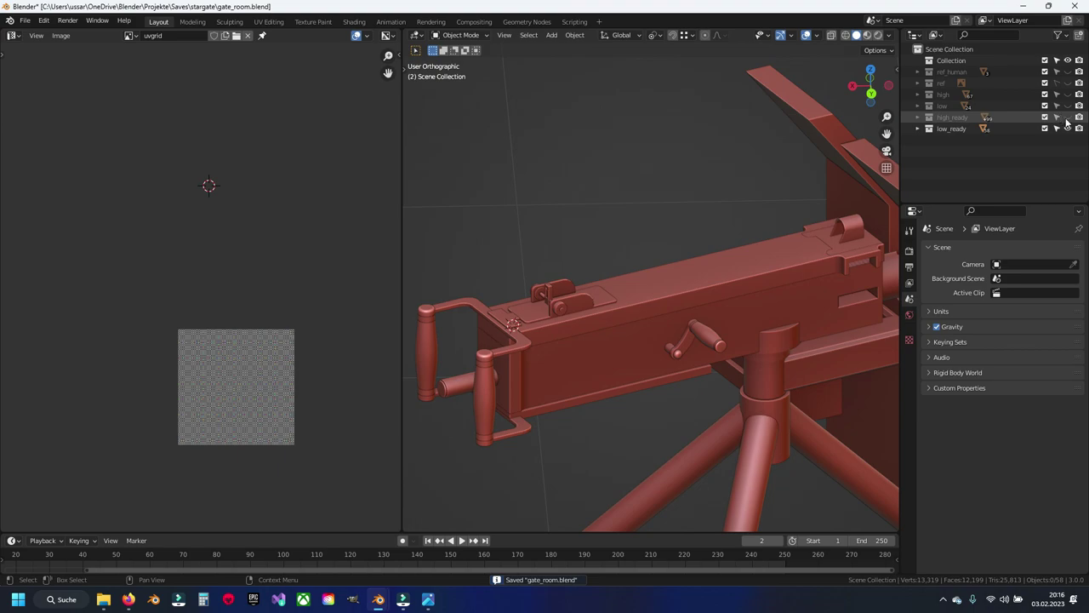
left_click(563, 366)
scroll(560, 349, "up", 4)
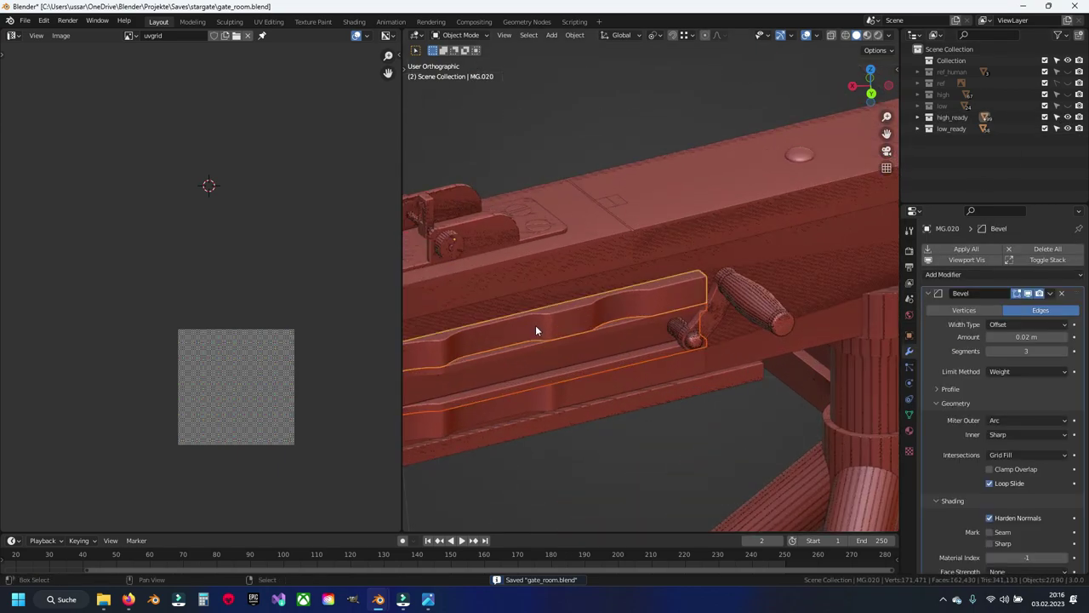
key("shift+d")
right_click(646, 331)
key("m")
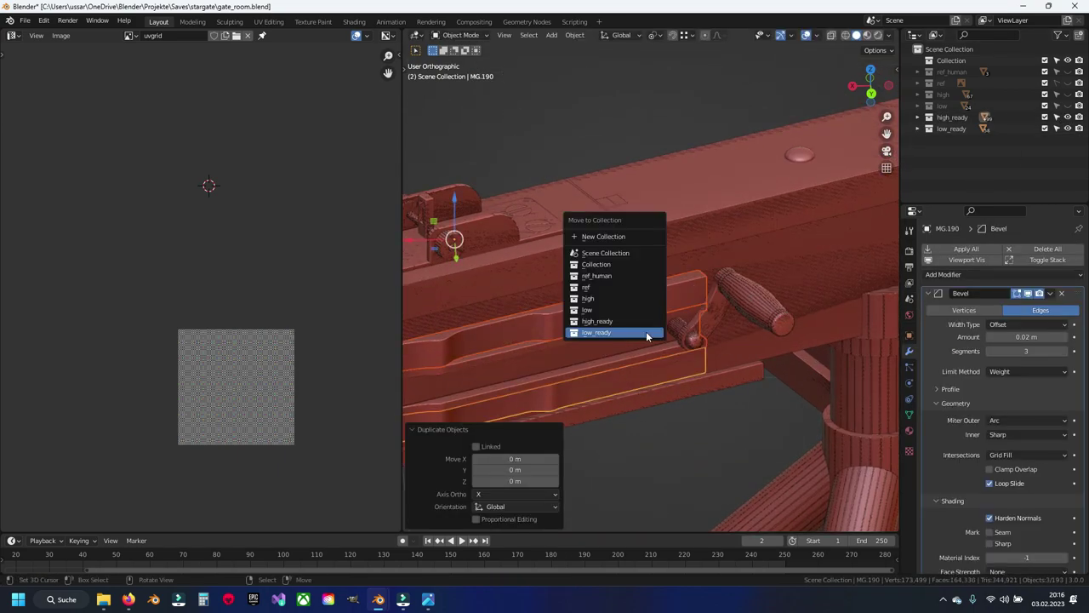
left_click(647, 333)
left_click(1068, 117)
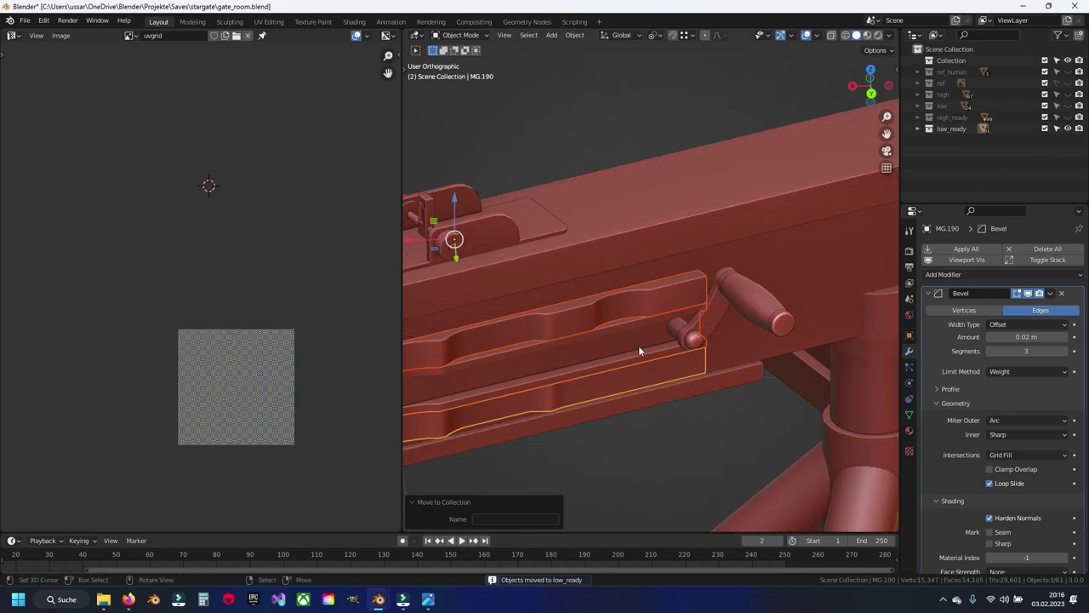
Check the receiver, top plate and latch pieces, then edit all visible low-poly objects together.
middle_click_drag(638, 346, 611, 283)
left_click(655, 246)
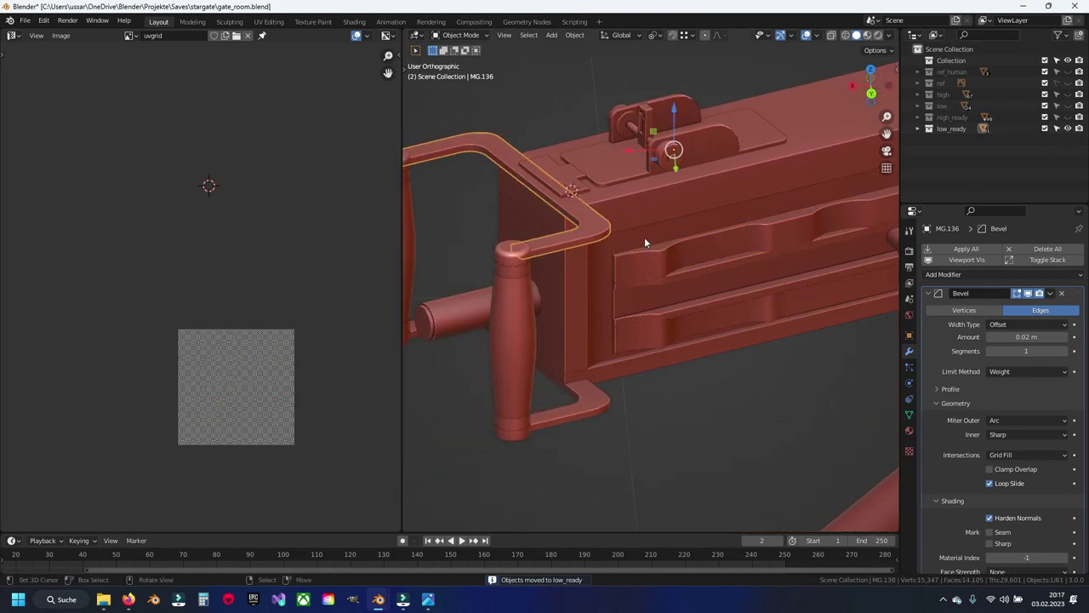
mouse_move(645, 240)
middle_mouse_down()
mouse_move(574, 270)
mouse_move(604, 266)
middle_mouse_up()
left_click(604, 207)
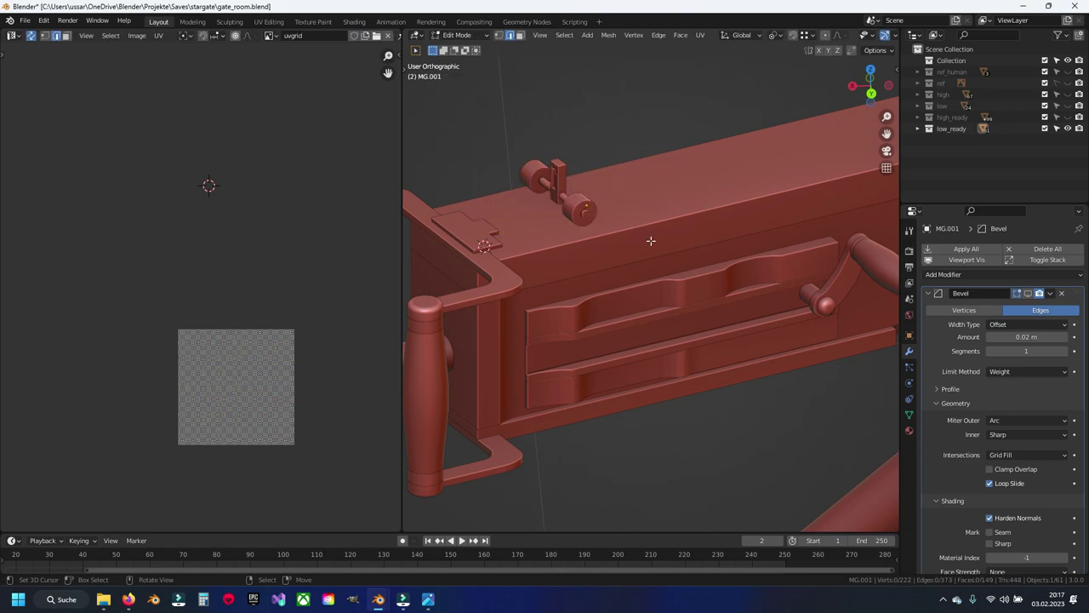
scroll(654, 234, "down", 2)
middle_click_drag(654, 233, 565, 242)
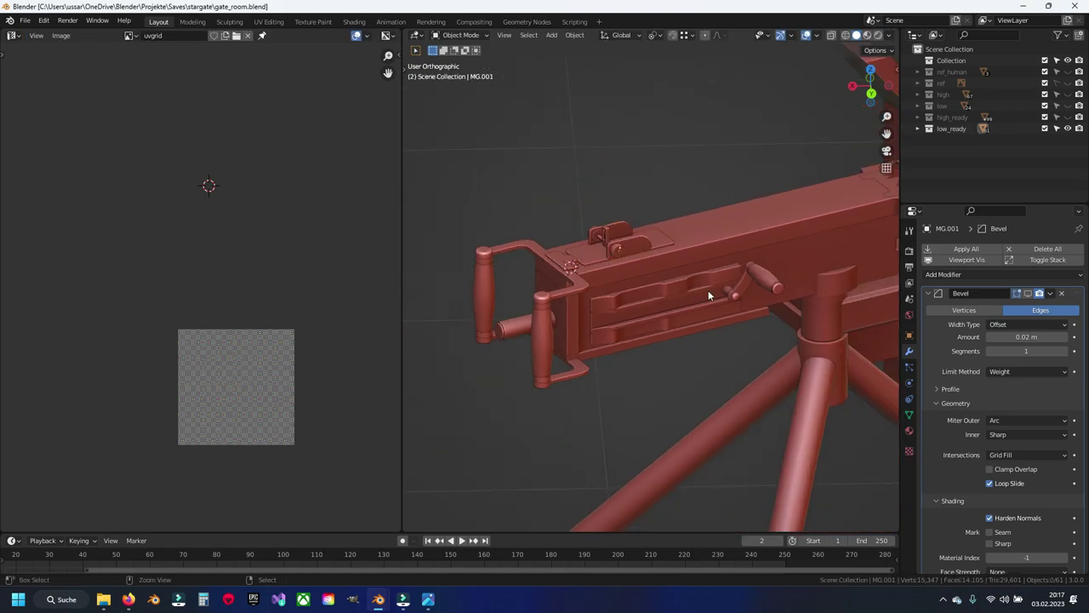
left_click(519, 236)
key("Tab")
key("ctrl+s")
key("Tab")
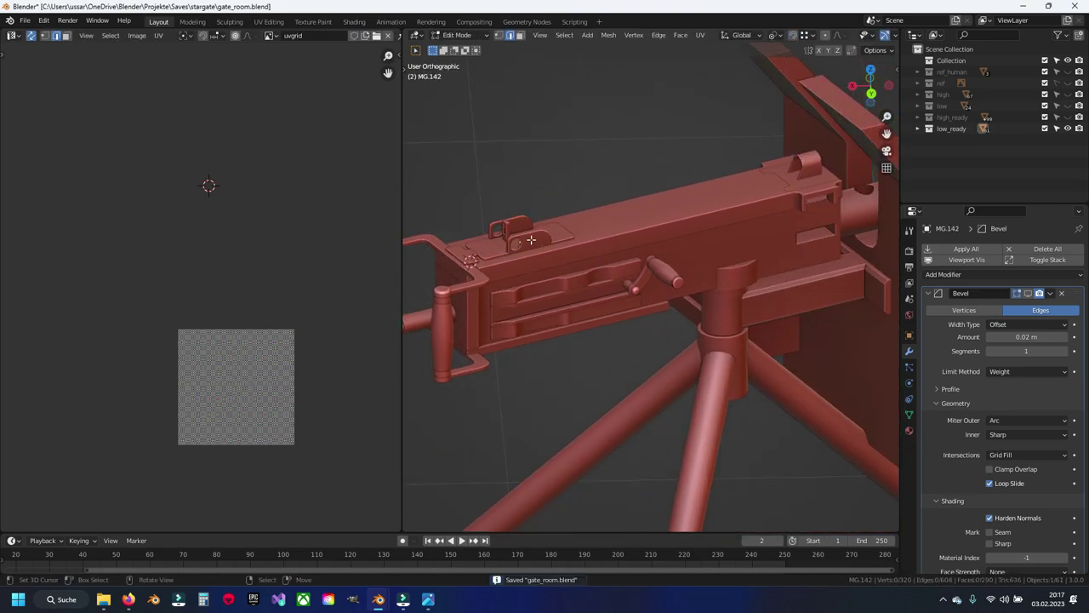
key("a")
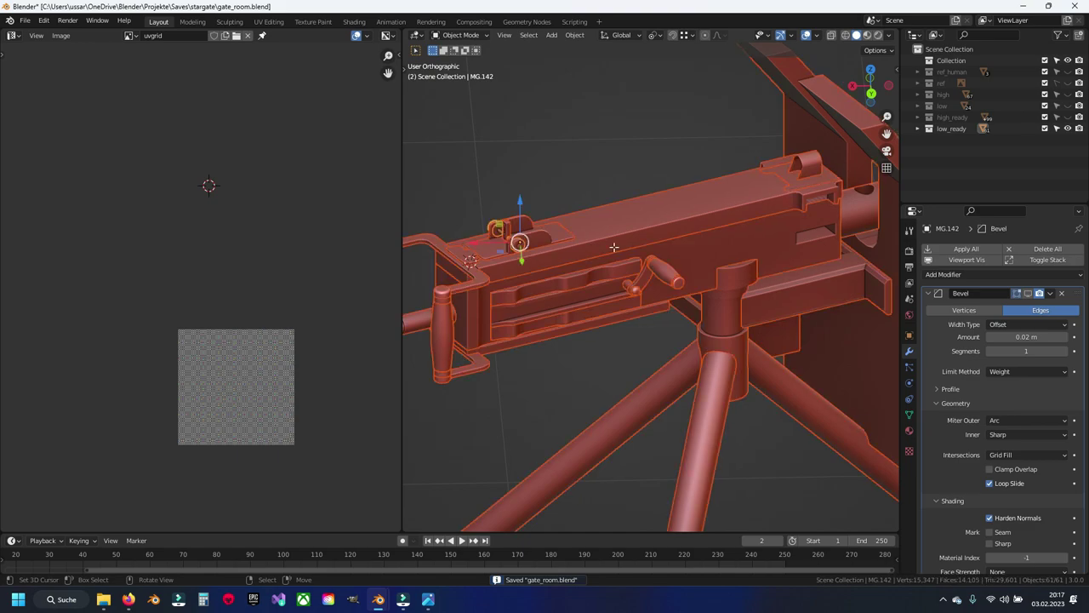
key("Tab")
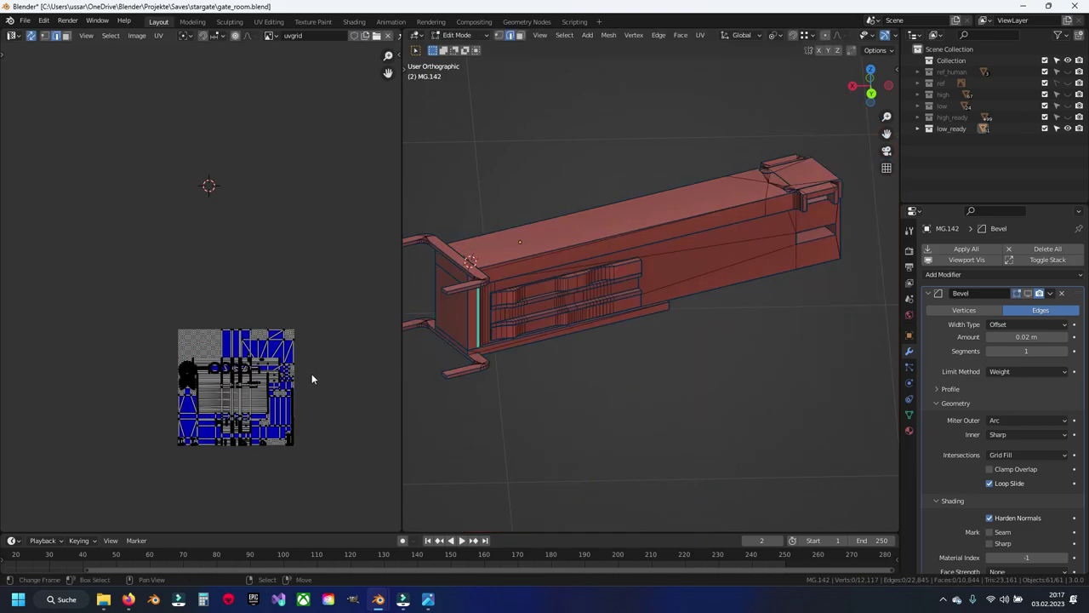
Reveal all geometry, save, and hide the UV islands already placed above the texture.
key("alt+h")
key("ctrl+s")
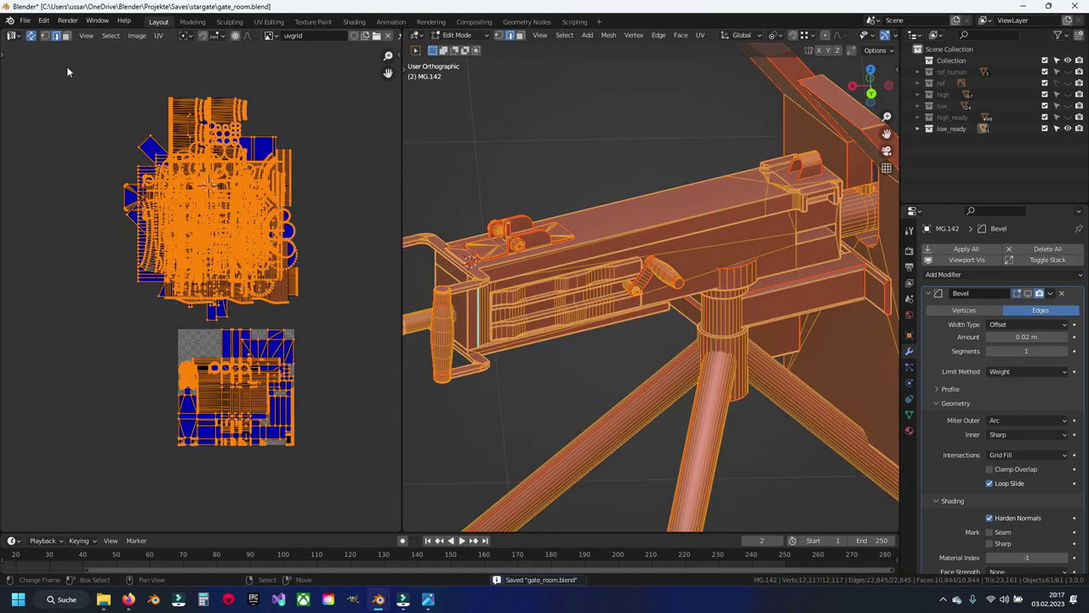
left_click_drag(67, 67, 323, 322)
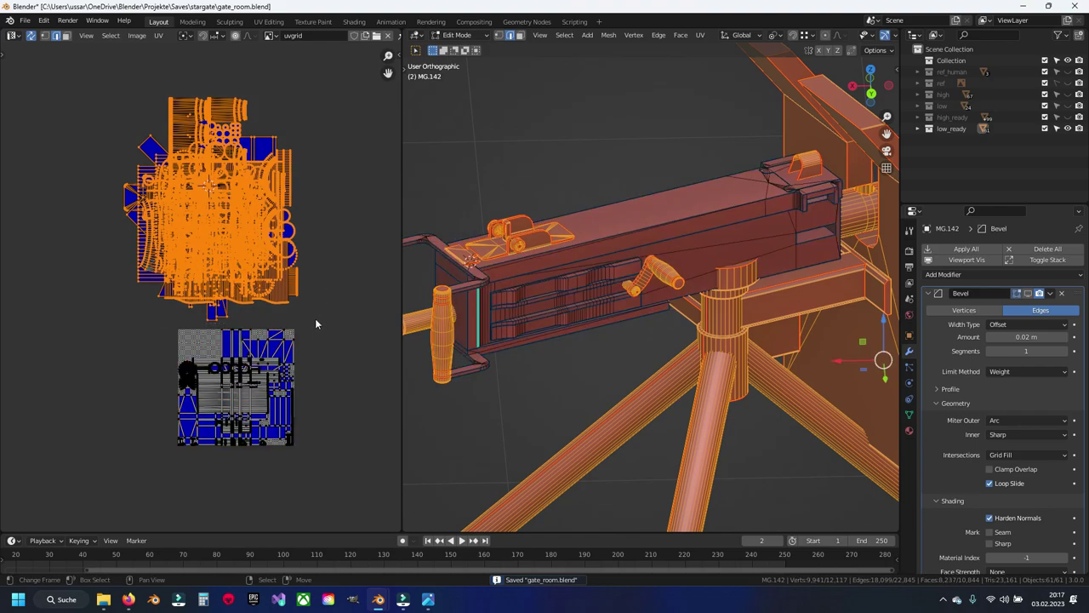
key("h")
Select the edge loop running along the handle arm, using x-ray to see through the body.
middle_click_drag(650, 309, 664, 273)
scroll(751, 389, "up", 4)
mouse_move(751, 389)
middle_mouse_down()
mouse_move(647, 323)
mouse_move(644, 297)
mouse_move(566, 265)
mouse_move(532, 344)
mouse_move(596, 309)
mouse_move(723, 323)
middle_mouse_up()
scroll(639, 315, "up", 3)
left_click(638, 315)
left_click(644, 297, "shift")
key("shift+h")
key("alt+h")
mouse_move(598, 338)
middle_mouse_down()
mouse_move(710, 292)
mouse_move(692, 319)
mouse_move(514, 324)
mouse_move(682, 328)
mouse_move(632, 345)
mouse_move(569, 435)
mouse_move(638, 262)
middle_mouse_up()
key("alt+z")
key("alt+z")
scroll(638, 262, "up", 3)
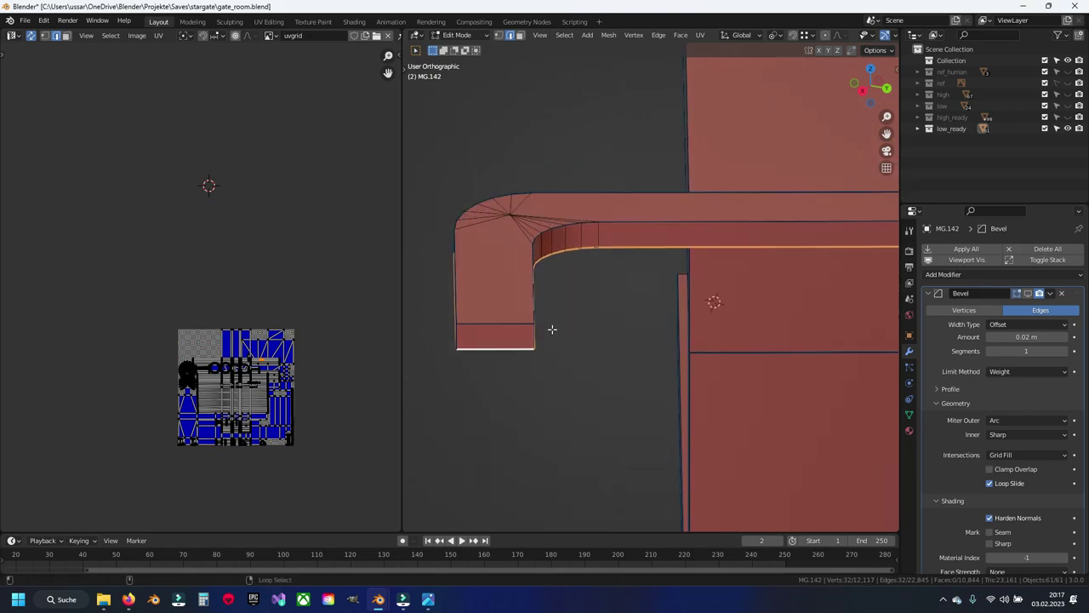
left_click(636, 220, "alt")
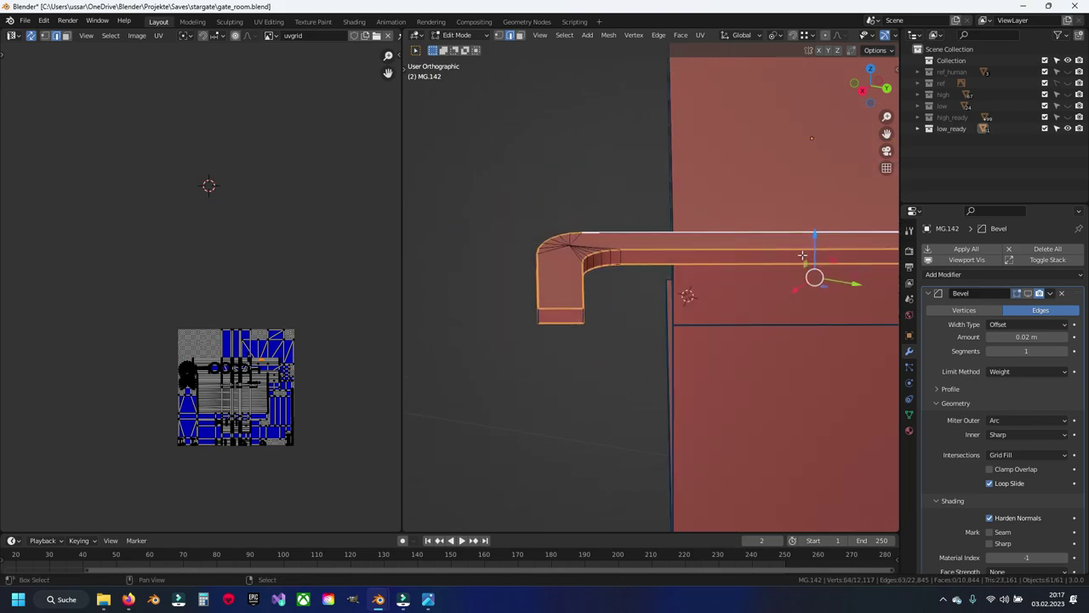
middle_click_drag(635, 221, 738, 297)
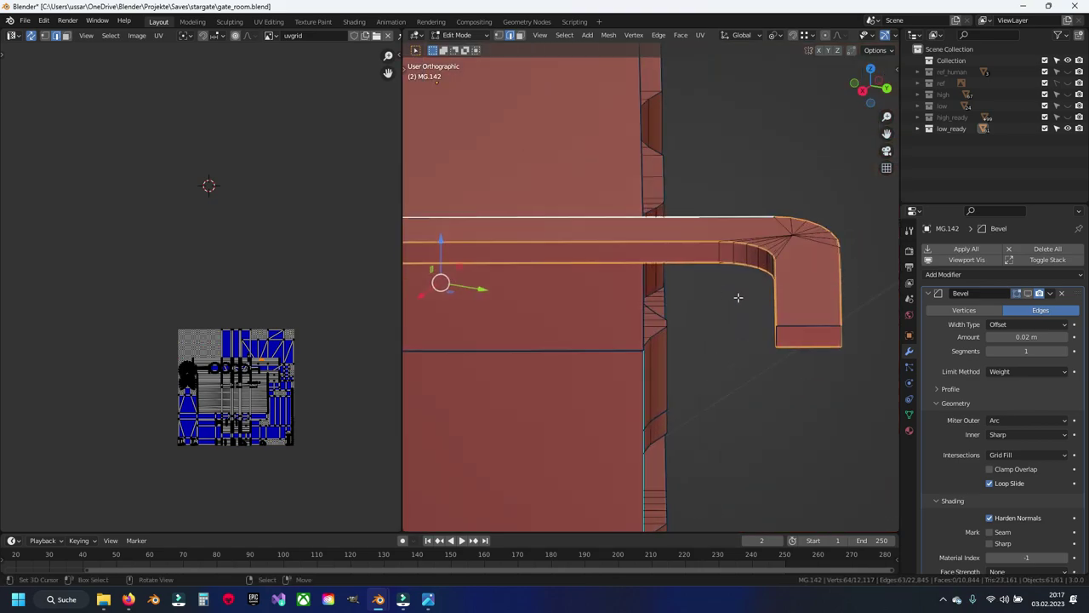
Mark the arm edges as seams, unwrap the arm, and move its UV island above the texture.
key("ctrl+e")
left_click(613, 297)
key("ctrl+l")
key("u")
left_click(611, 297)
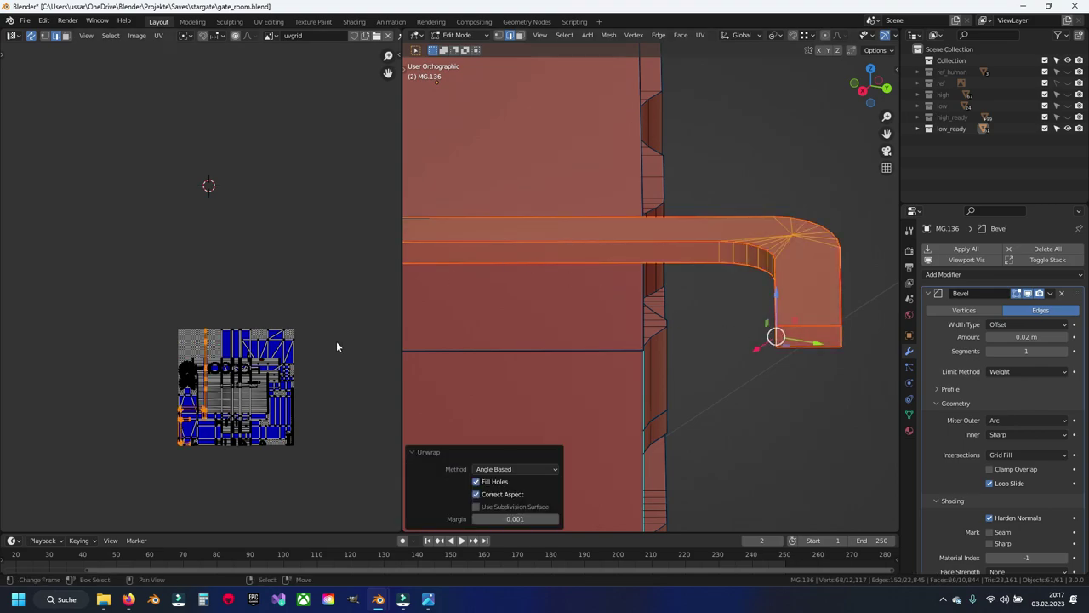
key("g")
left_click(267, 251)
scroll(267, 251, "up", 3)
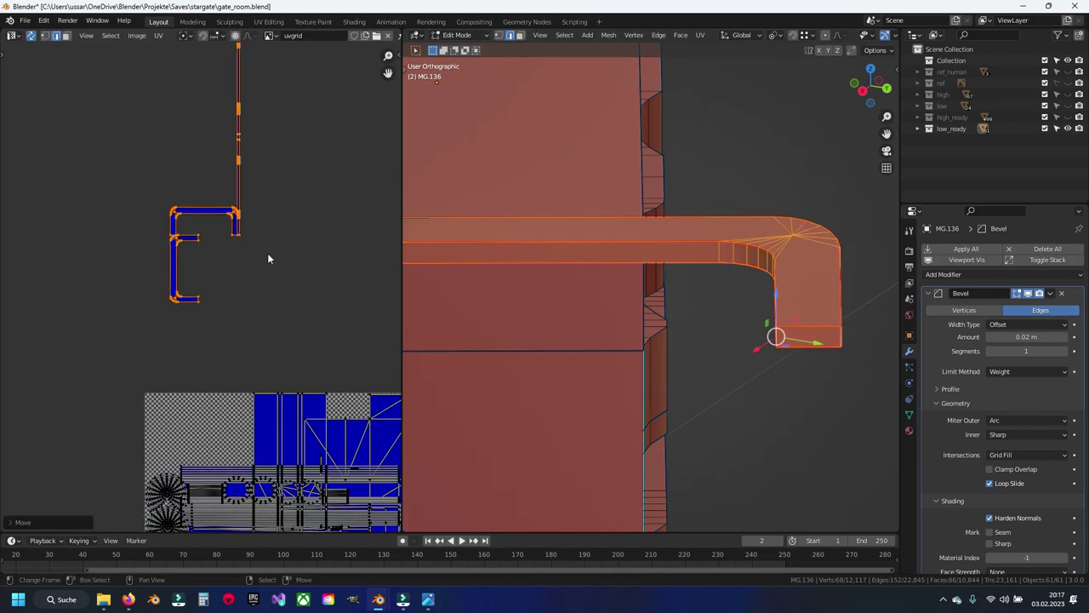
key("alt+a")
Mark the edge loop along the bent pipe's edge as a seam.
middle_click_drag(596, 298, 698, 301)
scroll(584, 335, "up", 3)
left_click(464, 306, "alt")
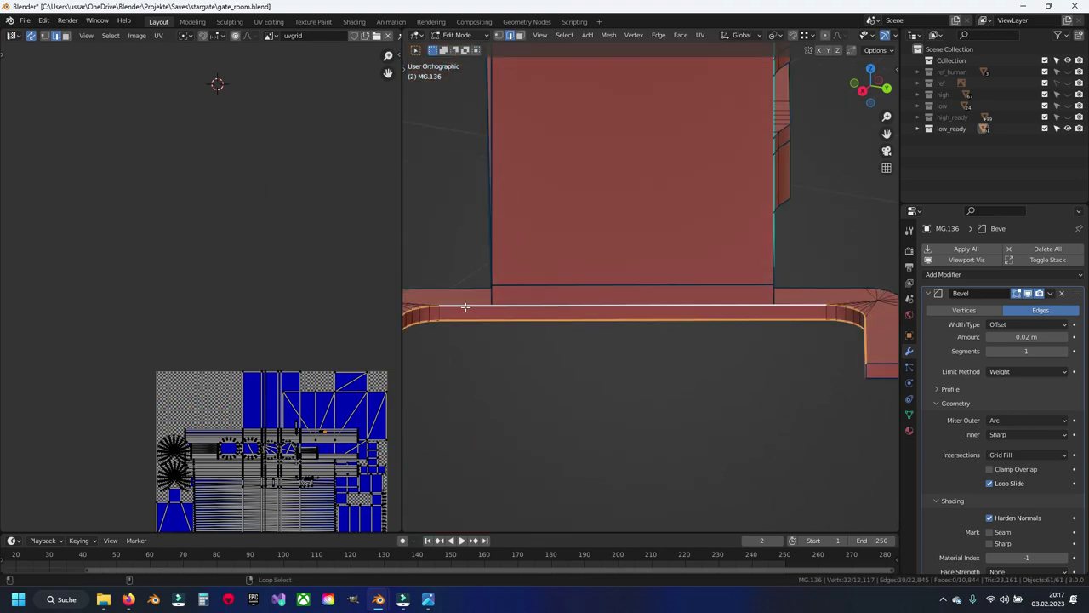
mouse_move(633, 332)
middle_mouse_down()
mouse_move(654, 336)
mouse_move(609, 341)
middle_mouse_up()
mouse_move(478, 325)
middle_mouse_down()
mouse_move(632, 324)
mouse_move(772, 368)
middle_mouse_up()
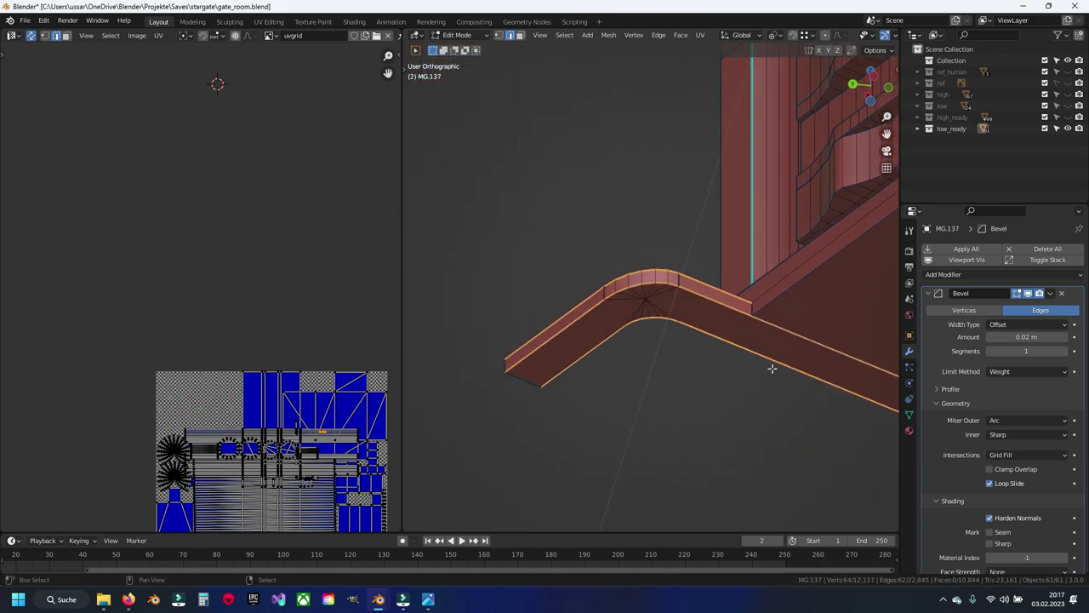
mouse_move(551, 357)
middle_mouse_down()
mouse_move(749, 418)
mouse_move(738, 341)
mouse_move(681, 316)
middle_mouse_up()
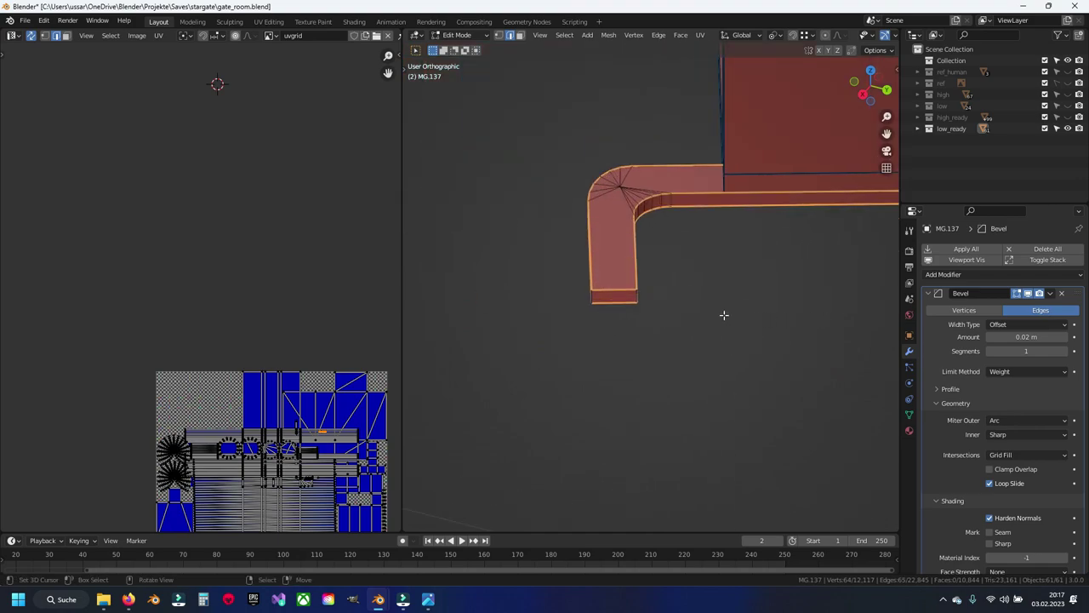
key("ctrl+e")
left_click(694, 321)
Unwrap the bent pipe, reposition its UV island, hide the pipe, and save.
key("u")
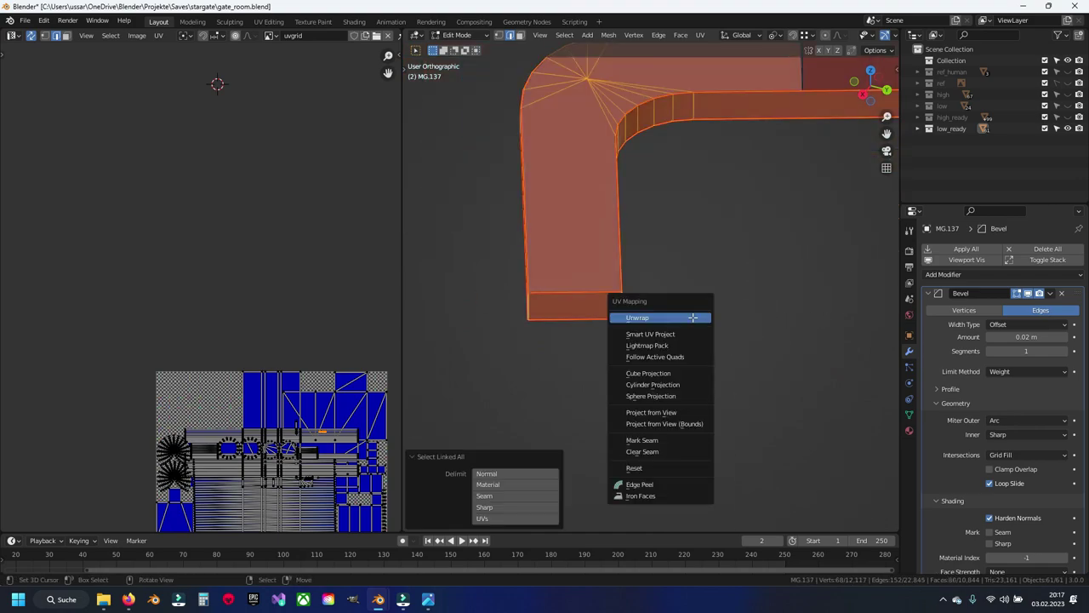
left_click(673, 317)
key("g")
left_click(340, 127)
key("h")
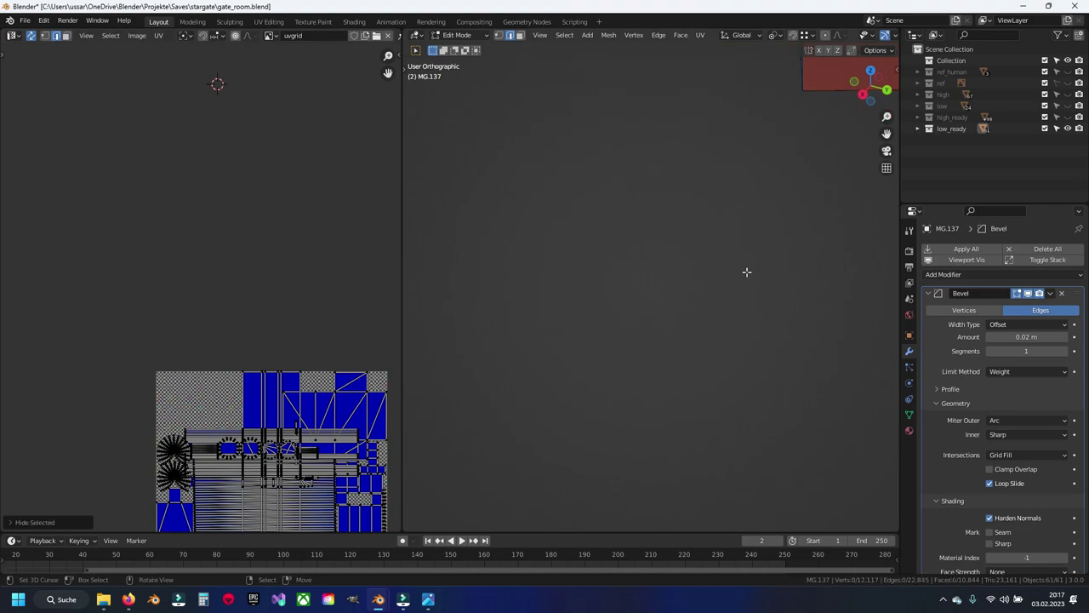
mouse_move(746, 272)
middle_mouse_down()
mouse_move(692, 324)
mouse_move(678, 292)
mouse_move(612, 307)
middle_mouse_up()
key("ctrl+s")
Dissolve two vertical edge loops on the panel.
scroll(568, 318, "up", 4)
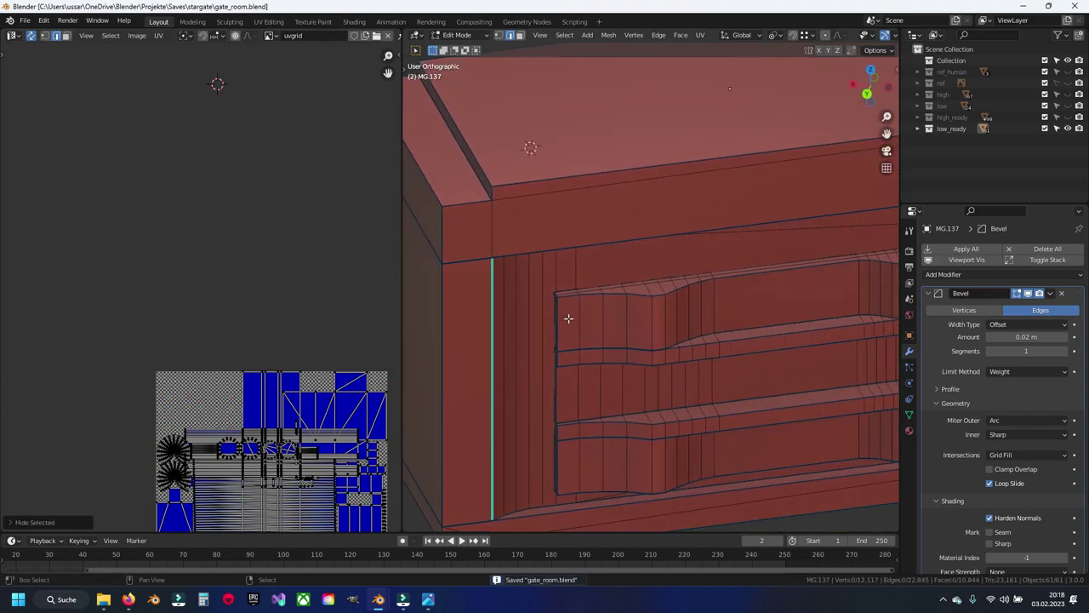
scroll(570, 319, "down", 4)
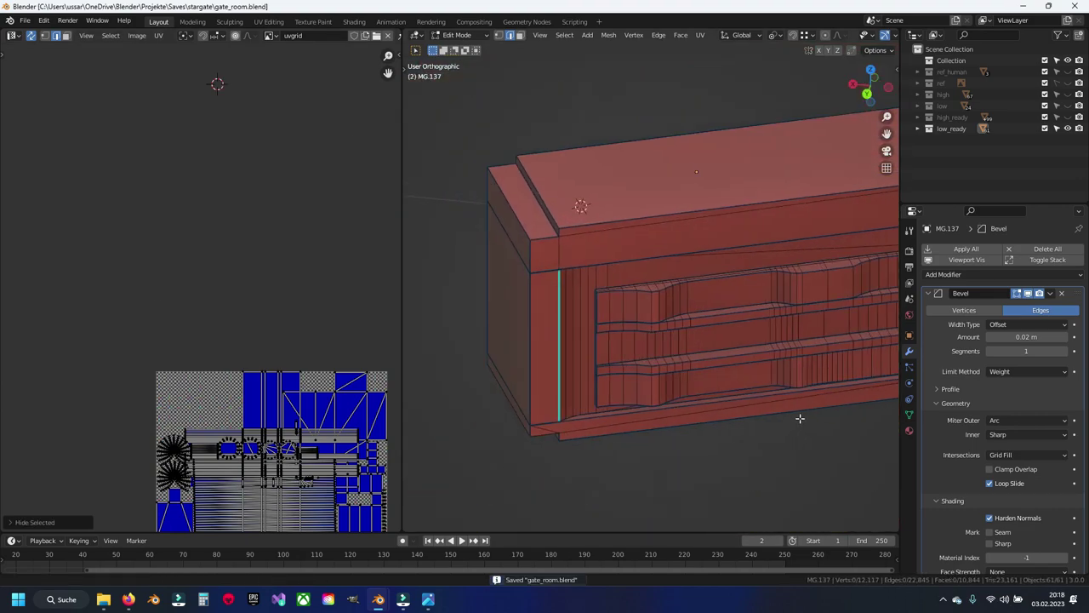
scroll(706, 355, "up", 4)
scroll(773, 413, "up", 1)
left_click(776, 416, "alt")
left_click(745, 417, "alt+shift")
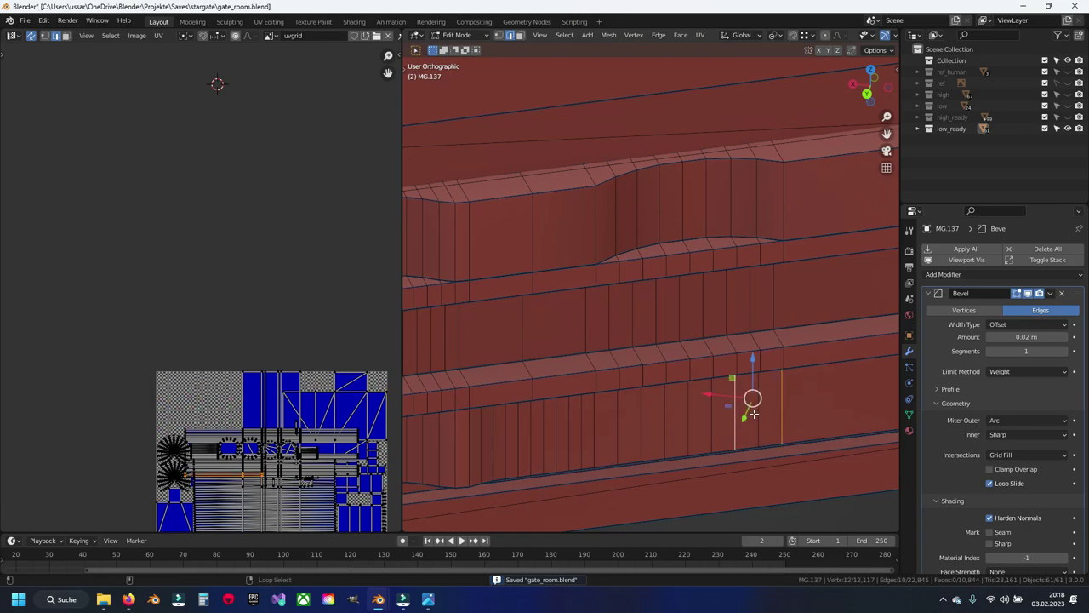
scroll(753, 414, "up", 2)
middle_click_drag(766, 340, 773, 292)
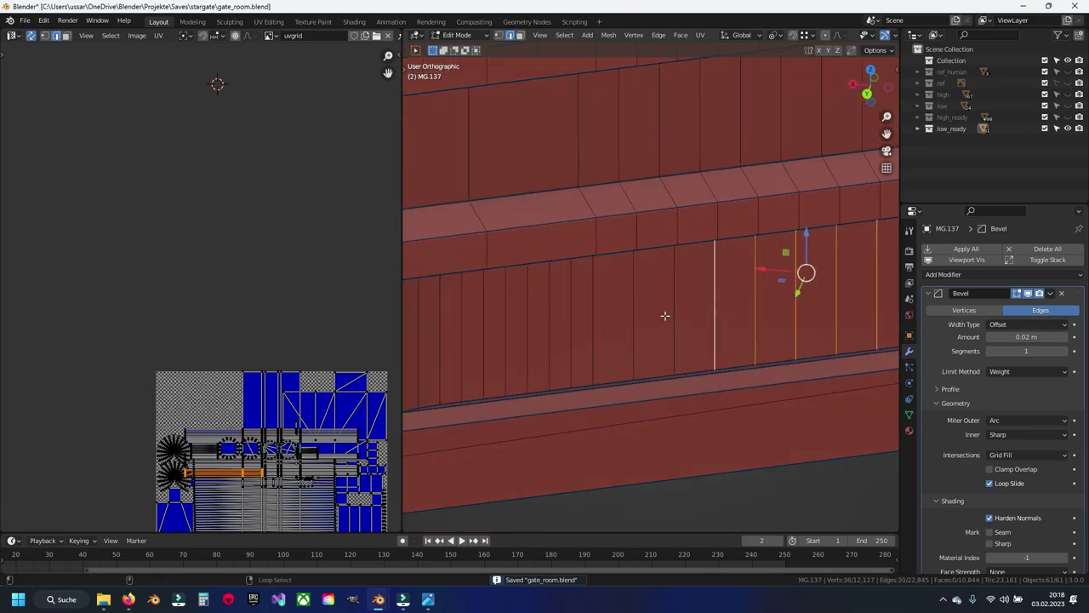
mouse_move(613, 324)
middle_mouse_down()
mouse_move(701, 302)
mouse_move(681, 281)
mouse_move(668, 237)
mouse_move(798, 341)
middle_mouse_up()
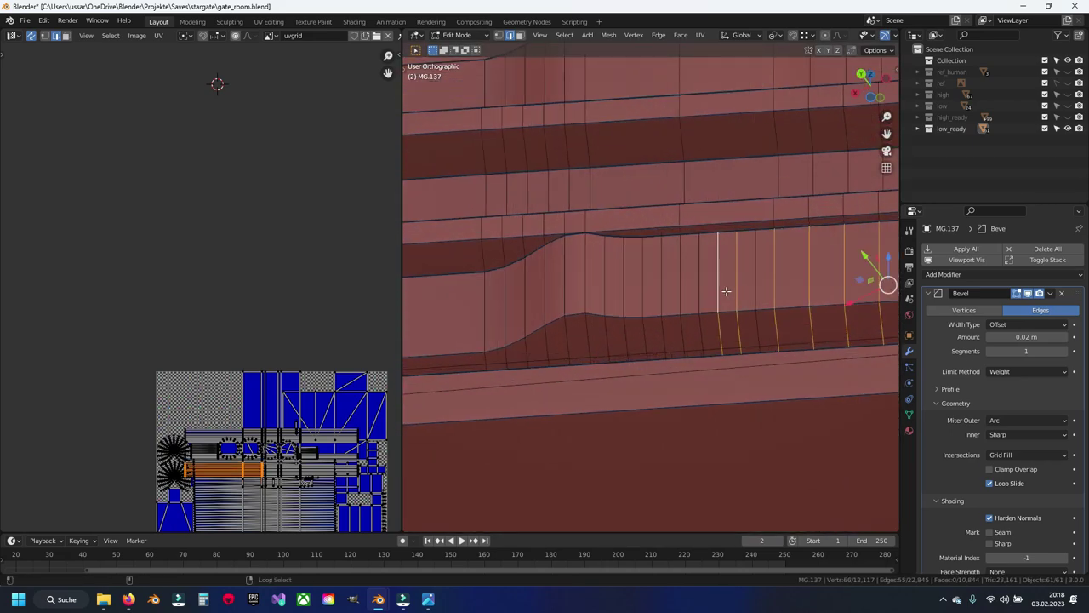
key("x")
left_click(637, 303)
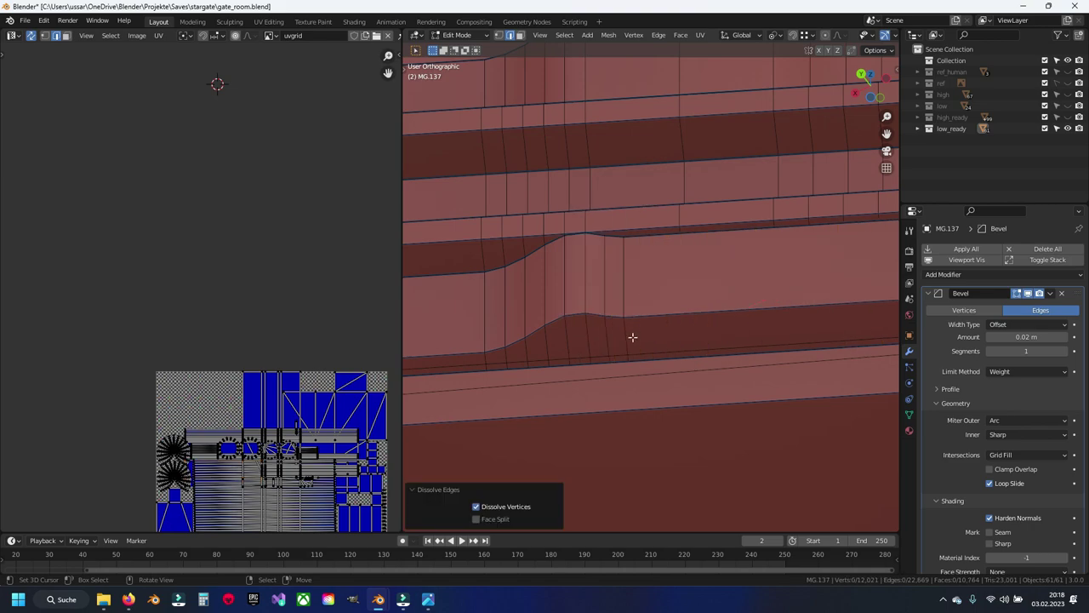
left_click(632, 337)
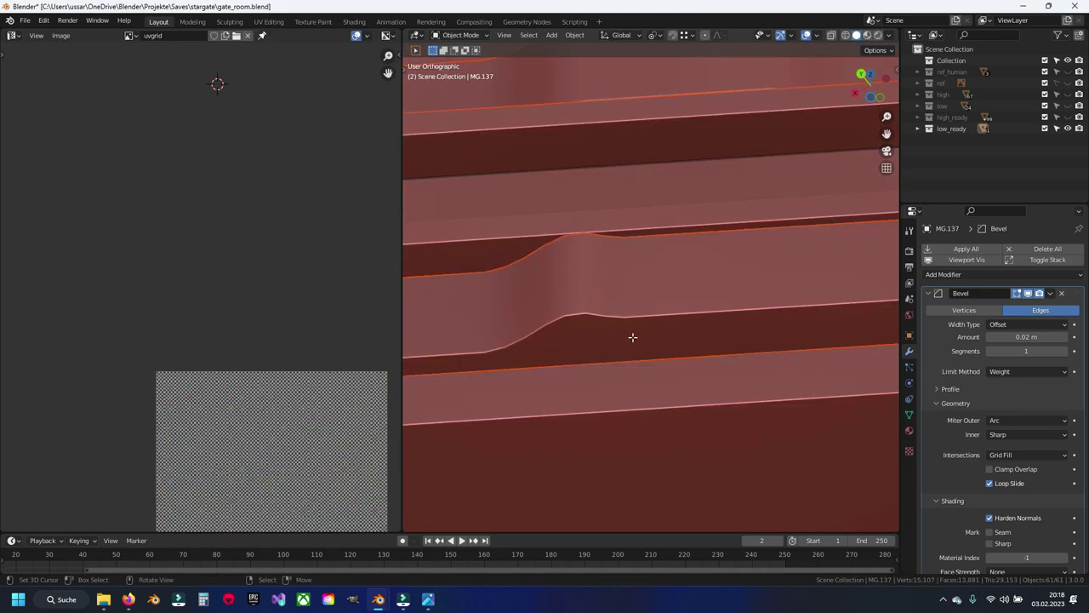
Dissolve an edge loop inside the panel recess.
mouse_move(632, 335)
middle_mouse_down()
mouse_move(717, 338)
mouse_move(694, 338)
middle_mouse_up()
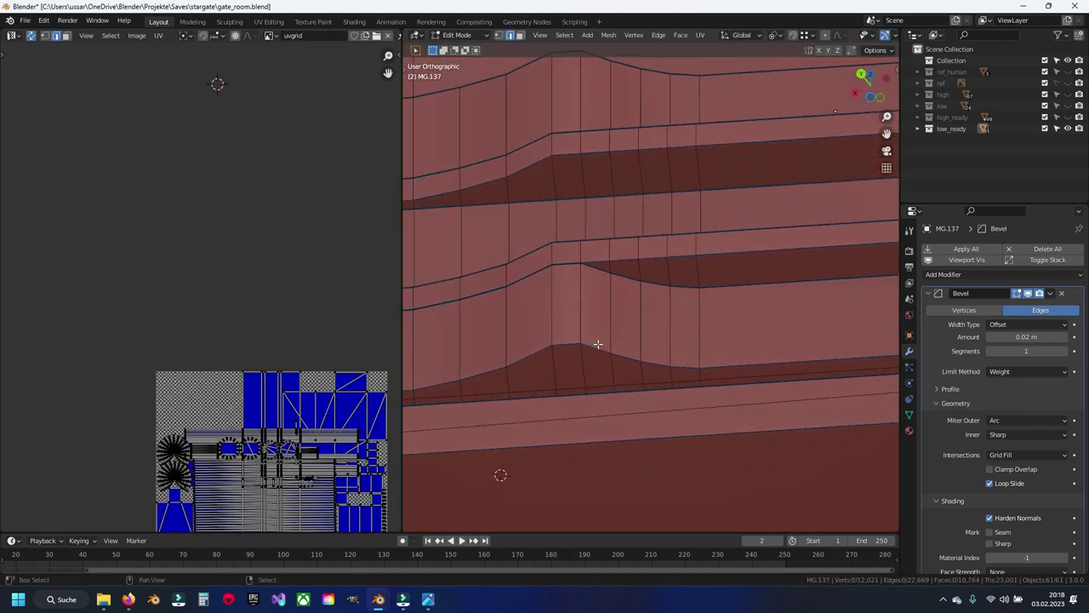
middle_click_drag(597, 344, 729, 338)
middle_click_drag(713, 253, 631, 319)
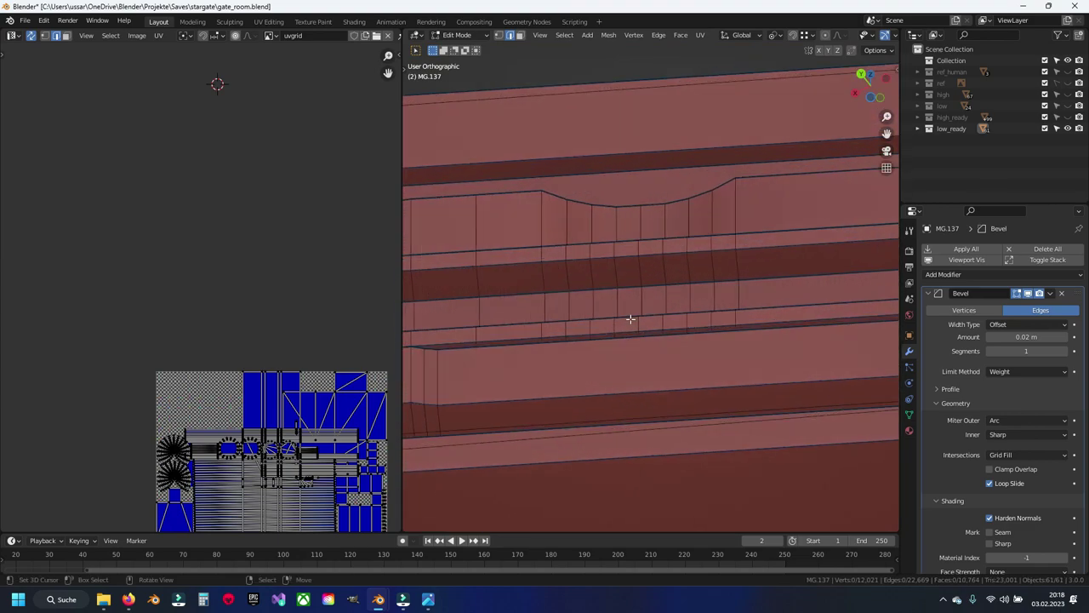
left_click(482, 308, "alt")
key("x")
left_click(482, 311)
middle_click_drag(483, 310, 724, 294)
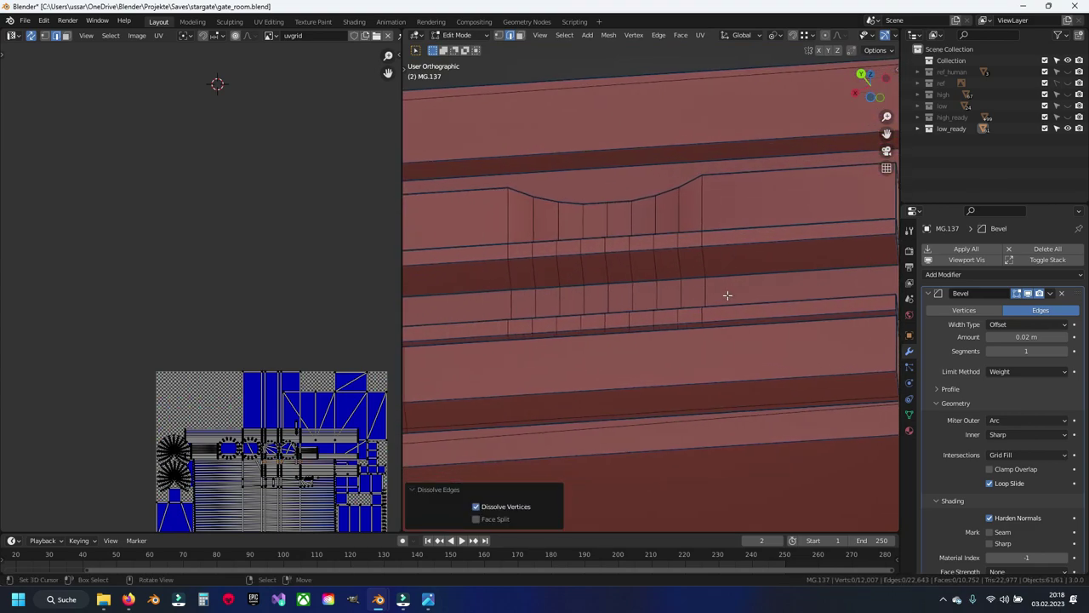
Dissolve the remaining vertical edge loops in the recess and save the file.
left_click(696, 294, "alt")
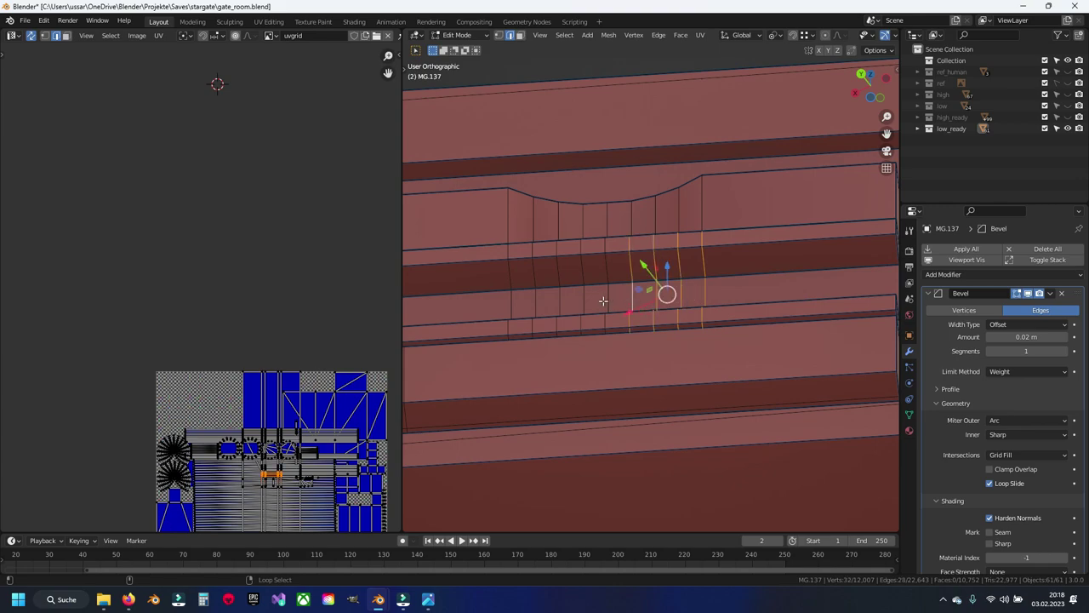
middle_click_drag(511, 302, 663, 295)
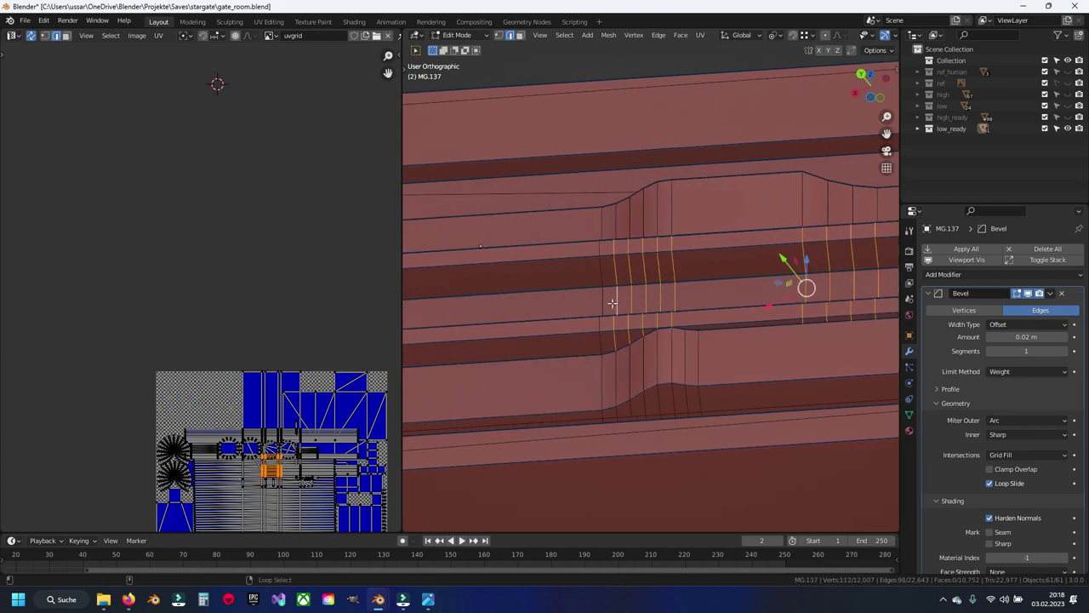
middle_click_drag(538, 315, 712, 306)
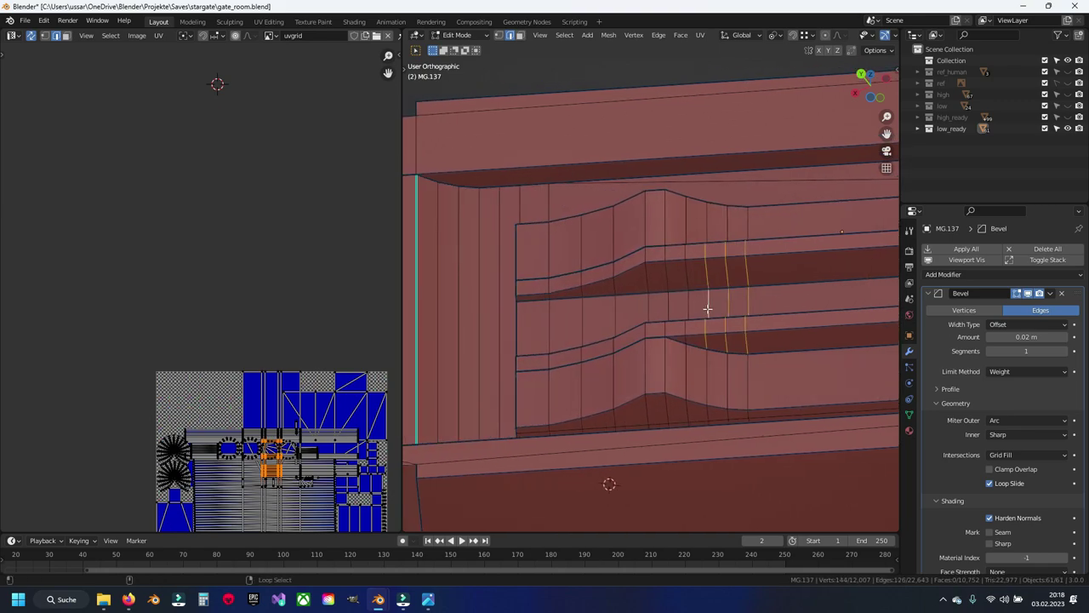
right_click(652, 315)
left_click(656, 313, "alt+shift")
right_click(720, 318)
left_click(720, 319)
key("x")
left_click(737, 321)
mouse_move(737, 320)
middle_mouse_down()
mouse_move(655, 396)
mouse_move(554, 365)
mouse_move(540, 347)
mouse_move(584, 382)
mouse_move(664, 367)
mouse_move(645, 386)
middle_mouse_up()
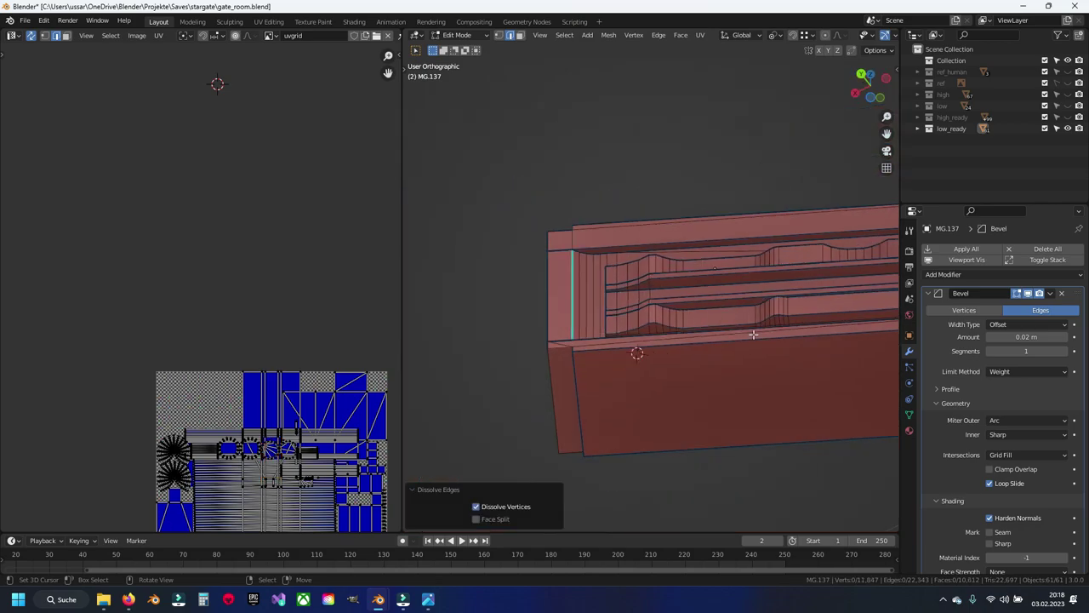
key("ctrl+s")
Dissolve the edge loop along the upper bevel.
scroll(554, 365, "up", 4)
mouse_move(588, 364)
middle_mouse_down()
mouse_move(691, 180)
mouse_move(641, 339)
middle_mouse_up()
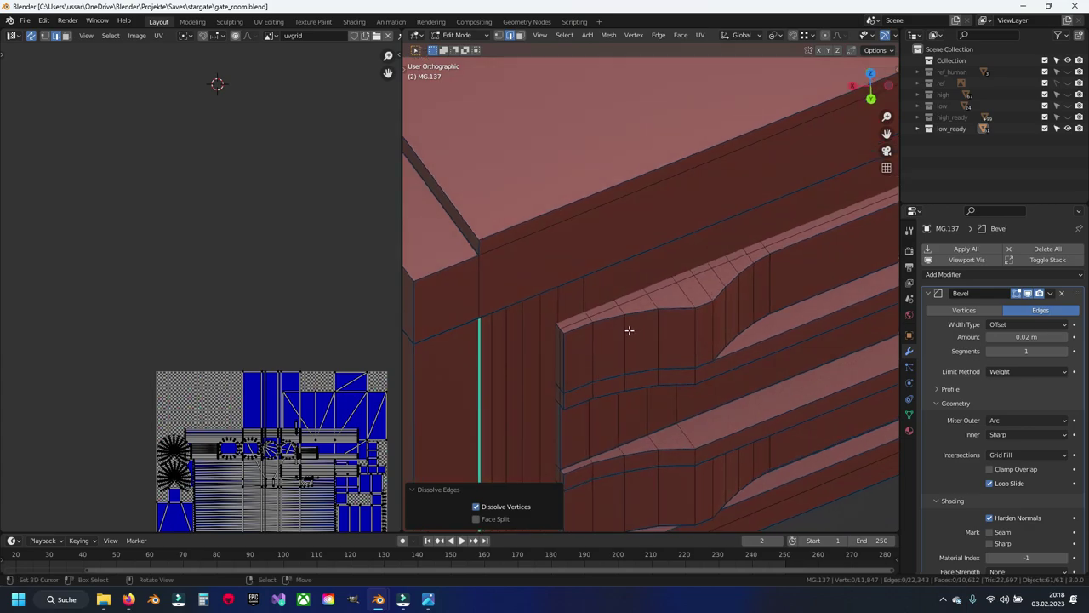
left_click(574, 322, "alt")
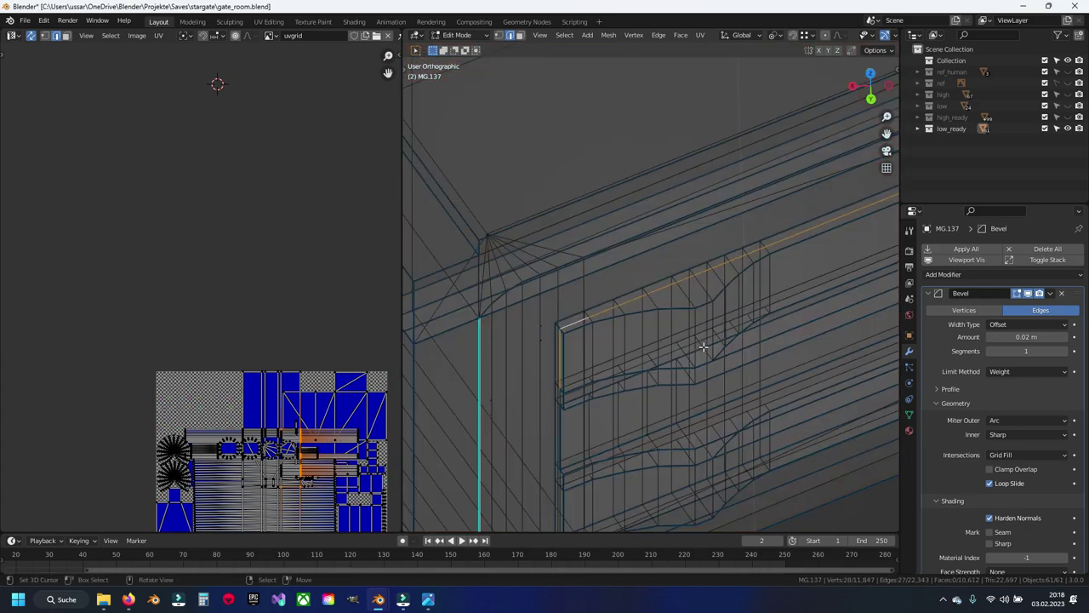
mouse_move(703, 347)
middle_mouse_down()
mouse_move(728, 338)
mouse_move(683, 324)
mouse_move(764, 277)
mouse_move(639, 244)
middle_mouse_up()
key("x")
left_click(729, 335)
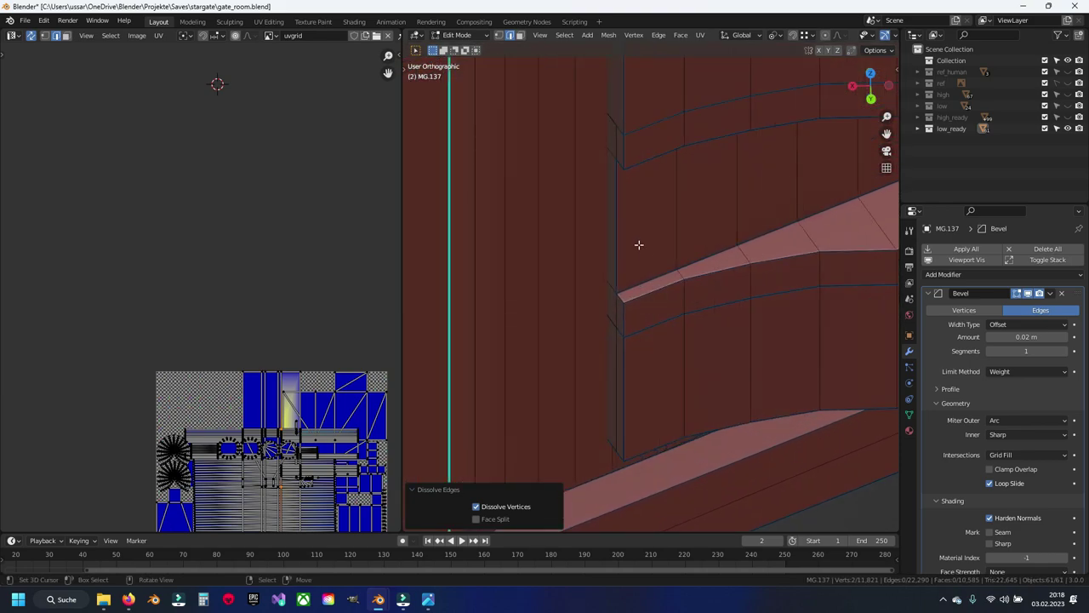
Dissolve one more vertical edge loop, then switch back to Object Mode.
left_click(610, 414, "alt")
key("x")
left_click(615, 410)
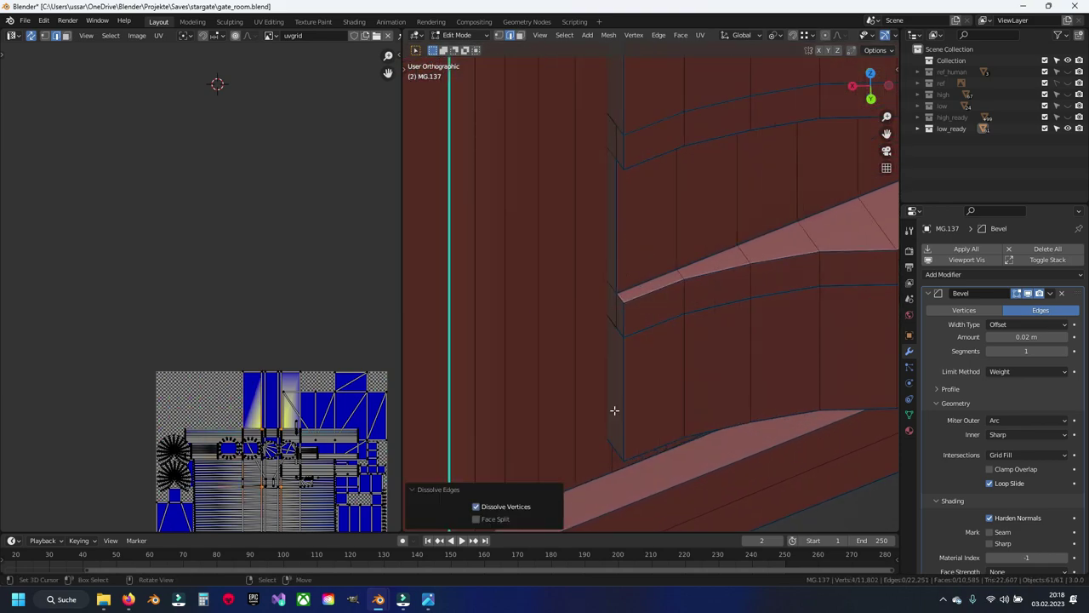
scroll(626, 325, "down", 5)
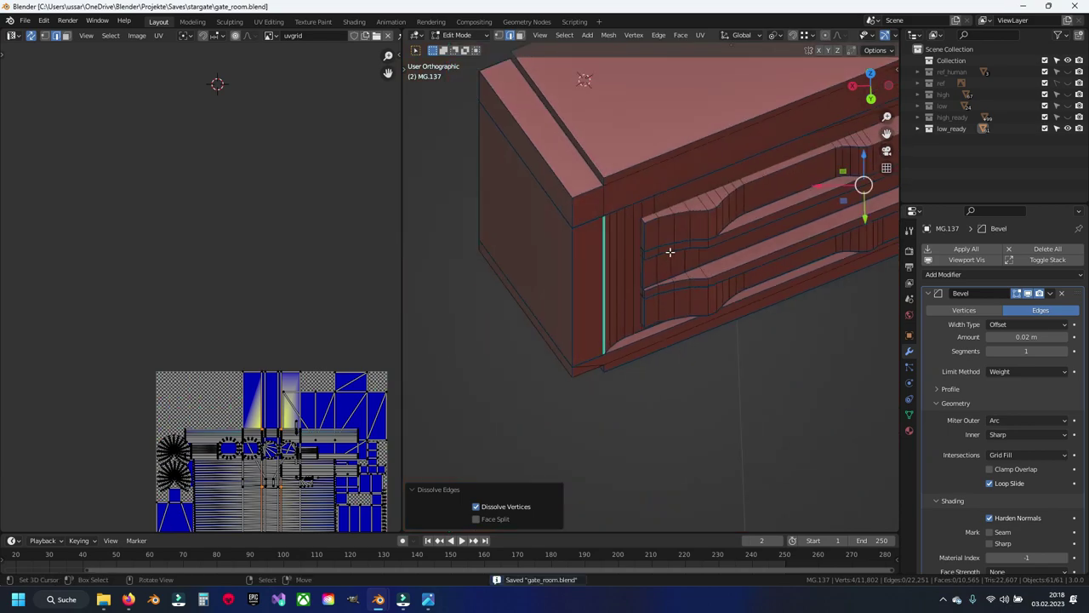
key("Tab")
scroll(690, 280, "down", 3)
Save, then isolate the wavy MG.191 strip in local view and enter Edit Mode on it.
key("ctrl+s")
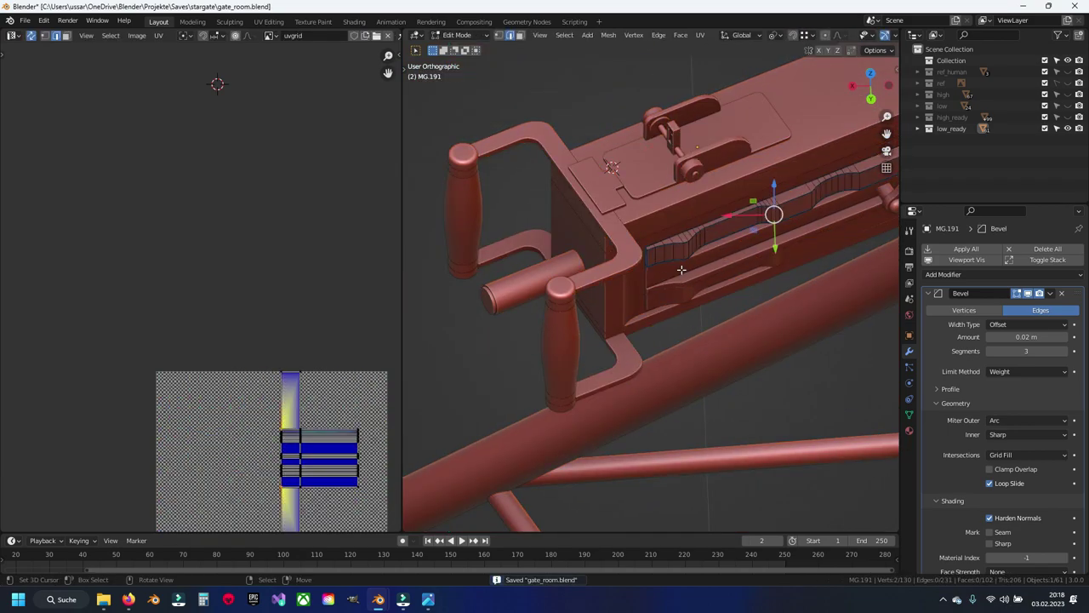
left_click(681, 269)
key("KP_Divide")
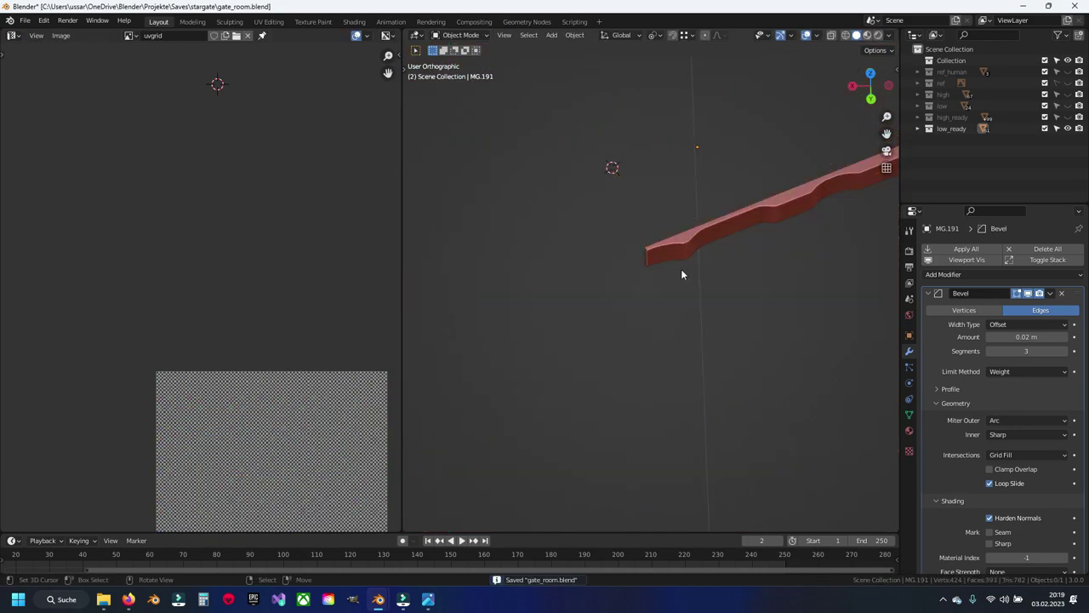
key("Tab")
scroll(659, 147, "up", 2)
left_click(660, 146)
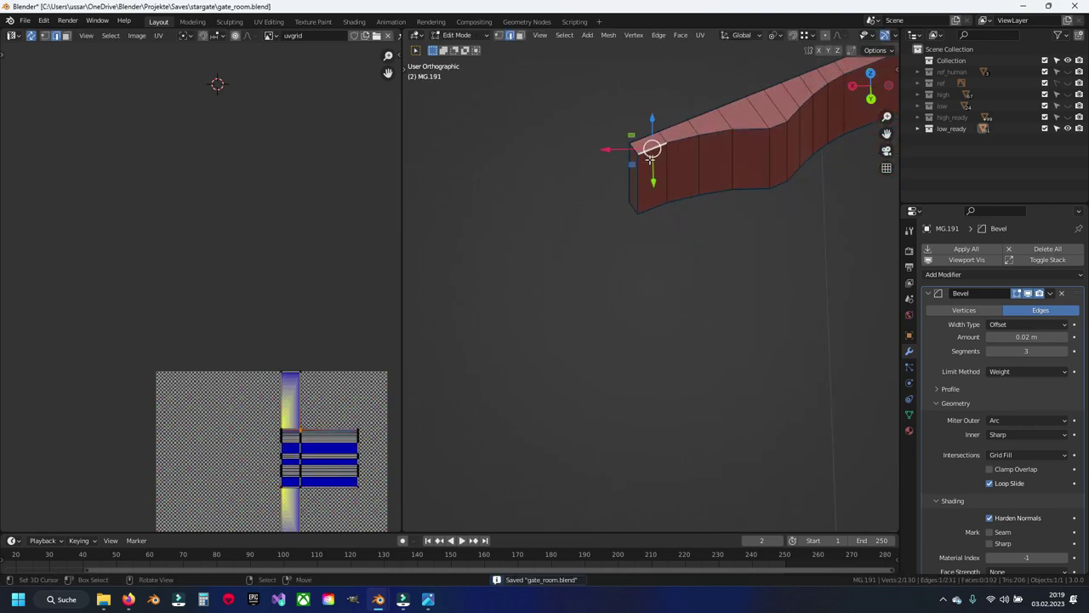
key("KP_Decimal")
scroll(613, 191, "down", 4)
key("ctrl+s")
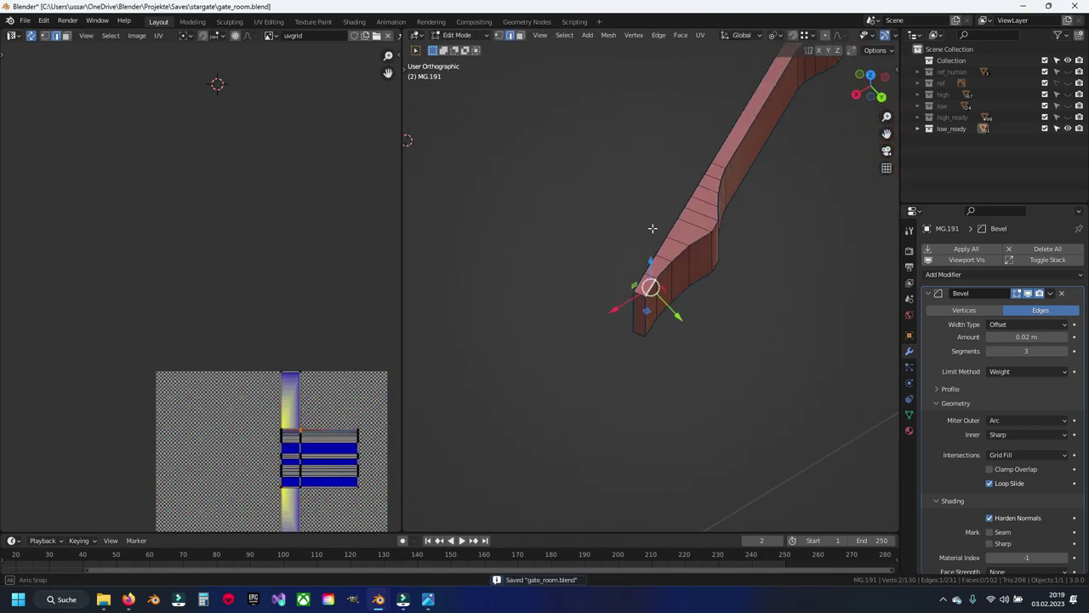
Select the strip's top and bottom edge loops.
middle_click_drag(613, 191, 652, 229)
left_click_drag(987, 349, 973, 352)
middle_click_drag(538, 183, 610, 289, "shift")
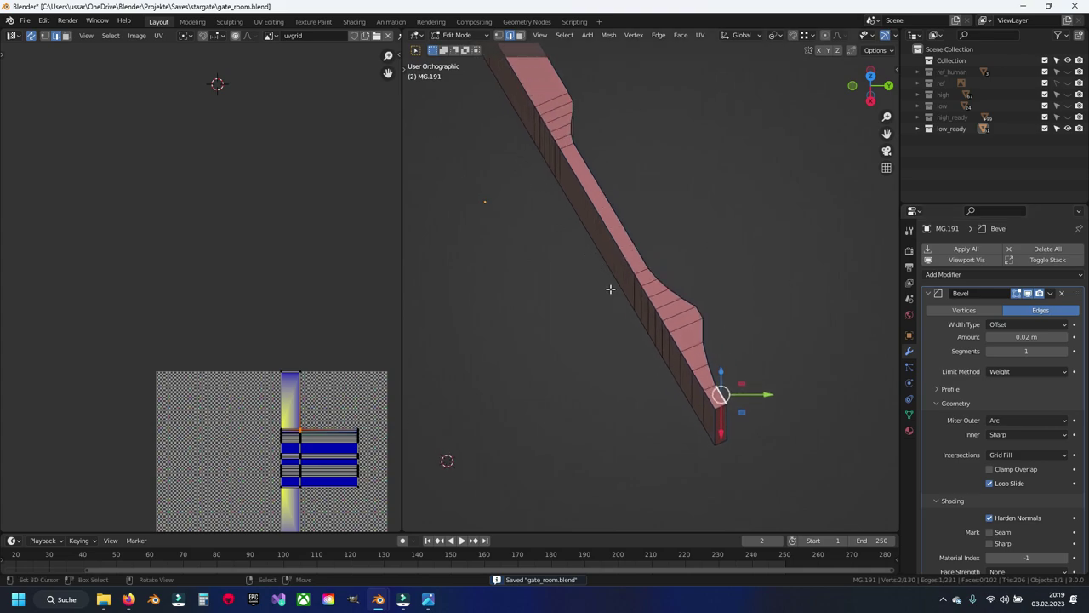
left_click(596, 240, "alt")
middle_click_drag(596, 241, 721, 354)
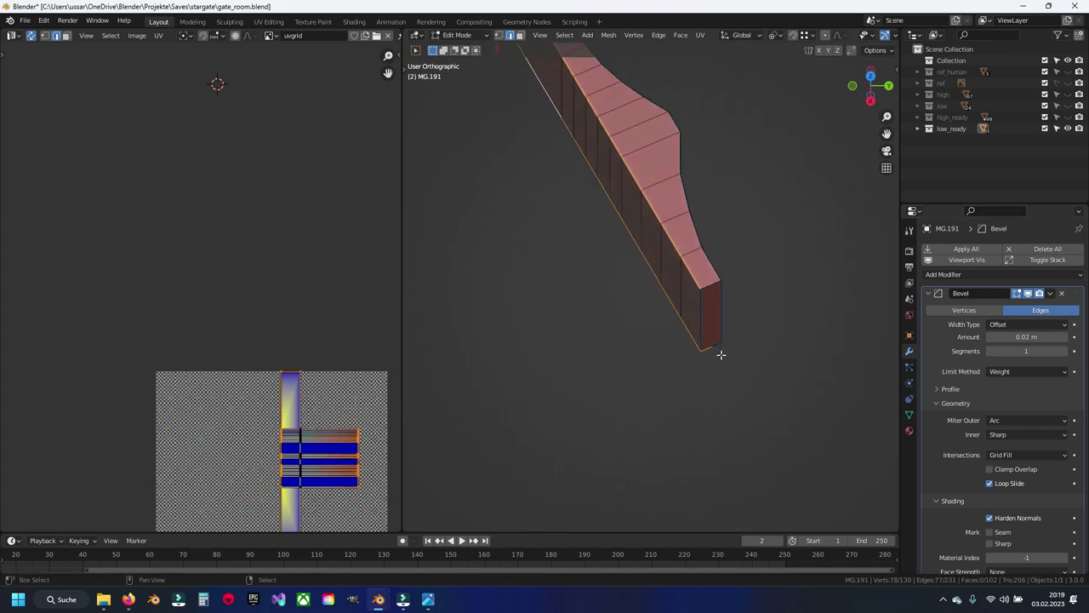
middle_click_drag(704, 319, 663, 306)
key("alt+a")
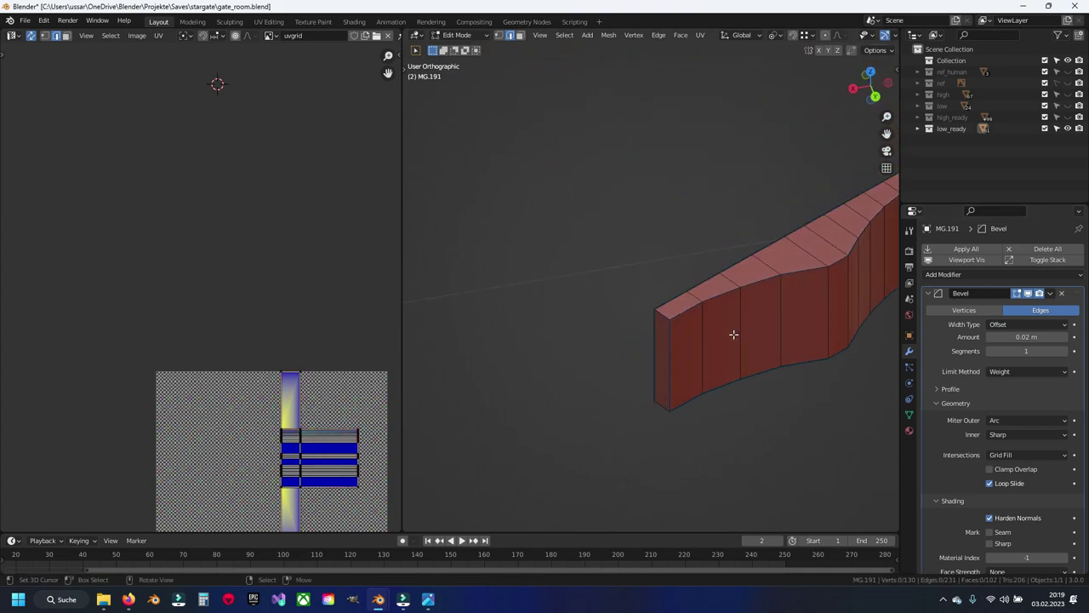
left_click(688, 313, "alt")
left_click(686, 393, "alt+shift")
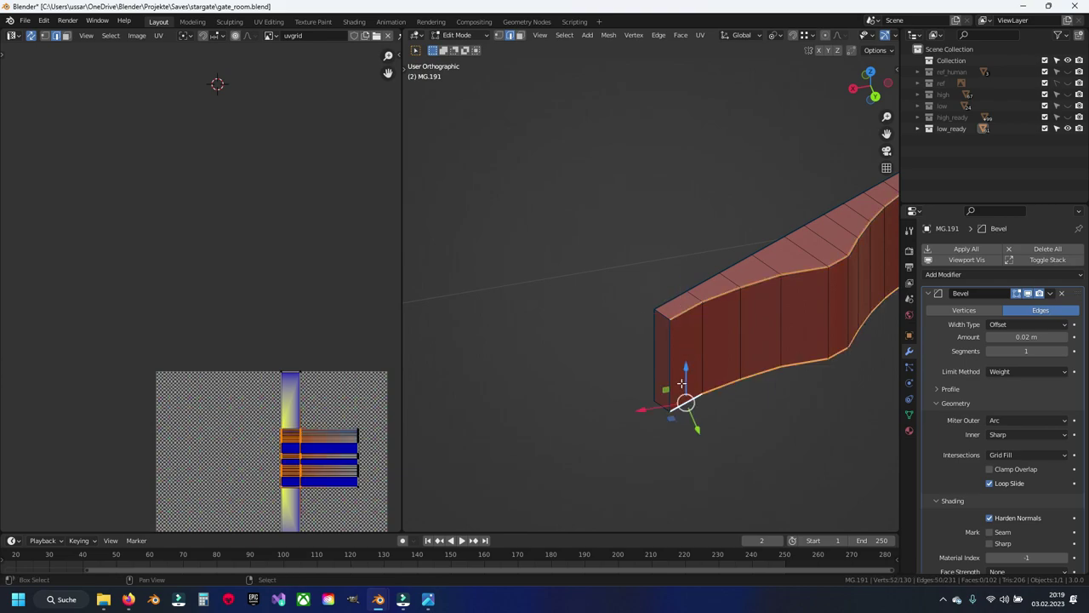
mouse_move(659, 403)
middle_mouse_down()
mouse_move(712, 167)
mouse_move(661, 326)
mouse_move(768, 369)
mouse_move(676, 337)
mouse_move(721, 333)
middle_mouse_up()
scroll(677, 336, "up", 2)
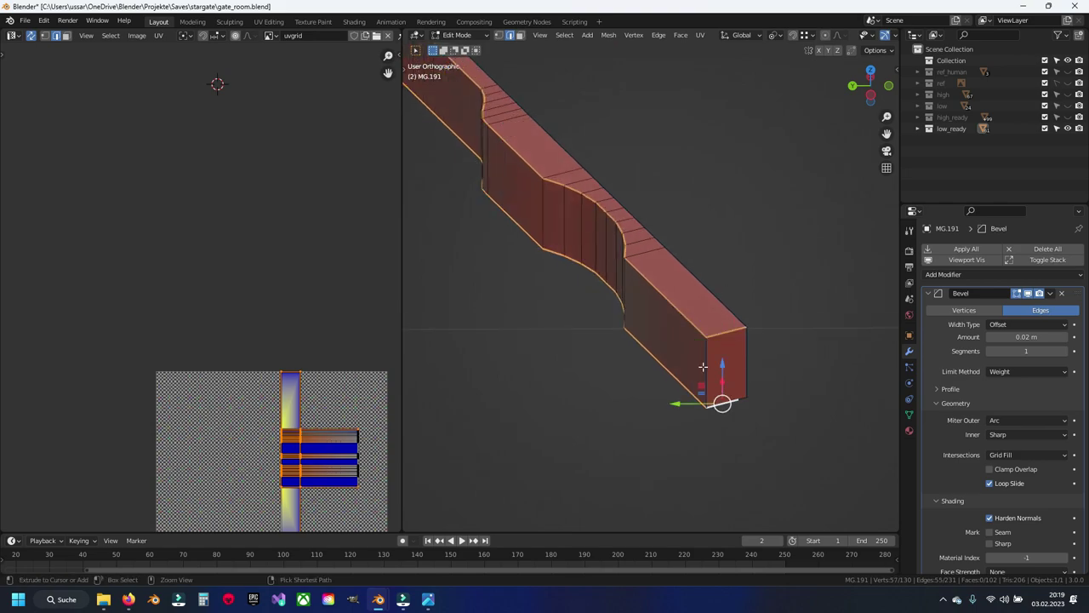
Mark the loops as seams, unwrap the whole strip, and move the islands above the checker image.
key("ctrl+e")
left_click(703, 367)
key("a")
key("u")
left_click(703, 367)
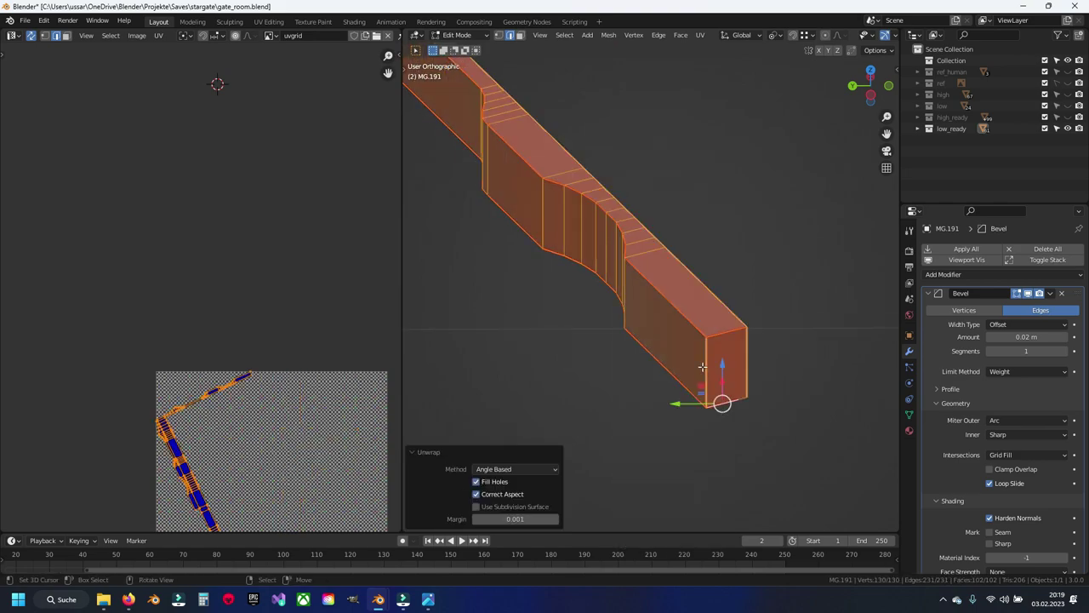
key("g")
left_click(219, 209)
scroll(220, 210, "up", 2)
scroll(246, 331, "up", 2)
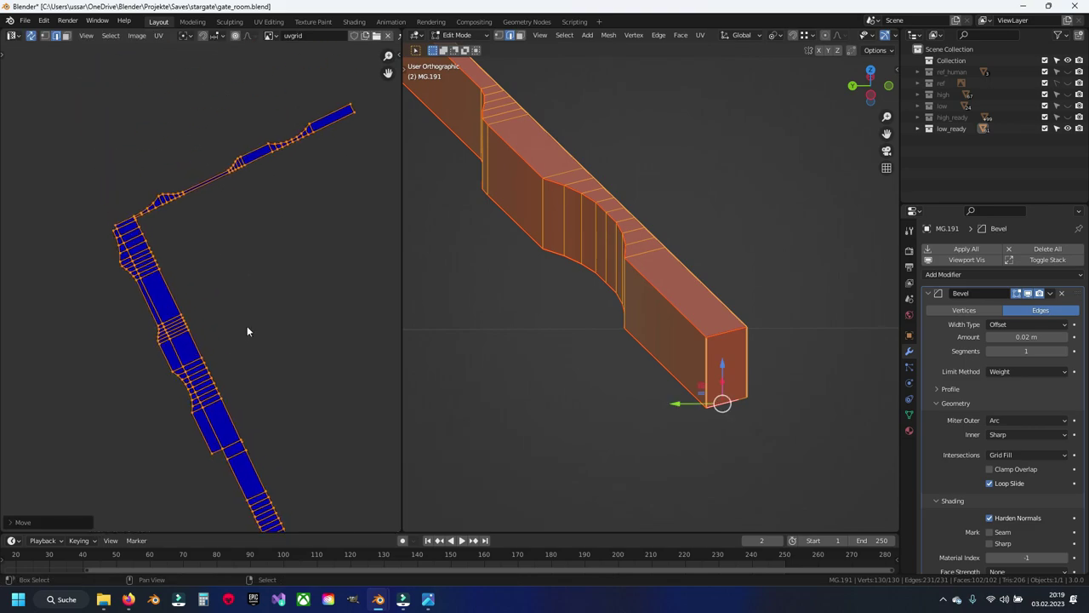
Mark one more edge as a seam, re-unwrap the linked strip, and move its islands above the image.
key("alt+a")
left_click(732, 409)
key("ctrl+e")
left_click(719, 401)
key("ctrl+l")
key("u")
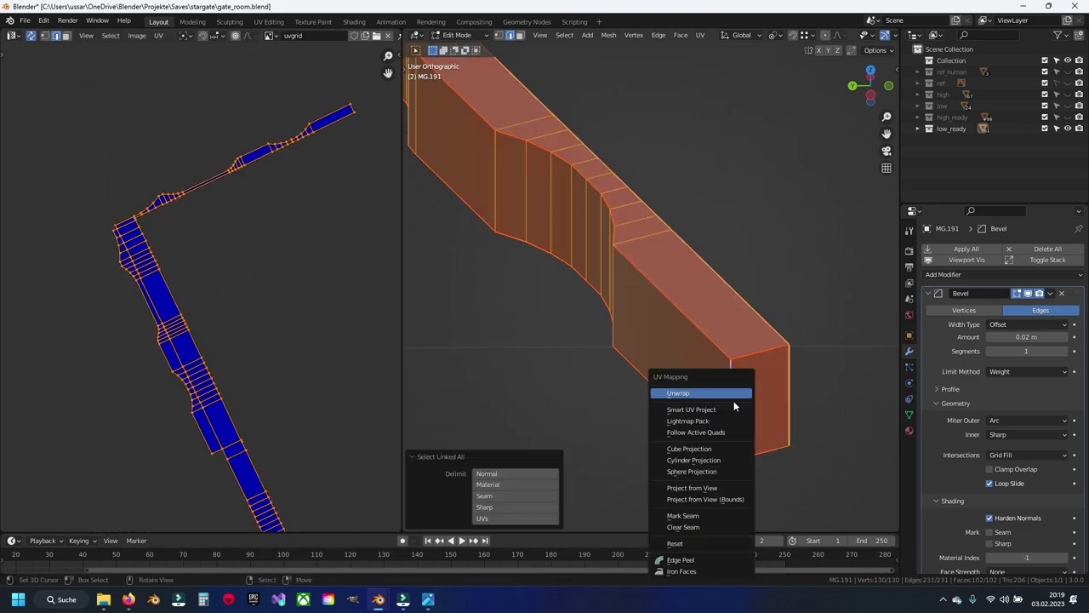
left_click(734, 405)
key("g")
left_click(161, 205)
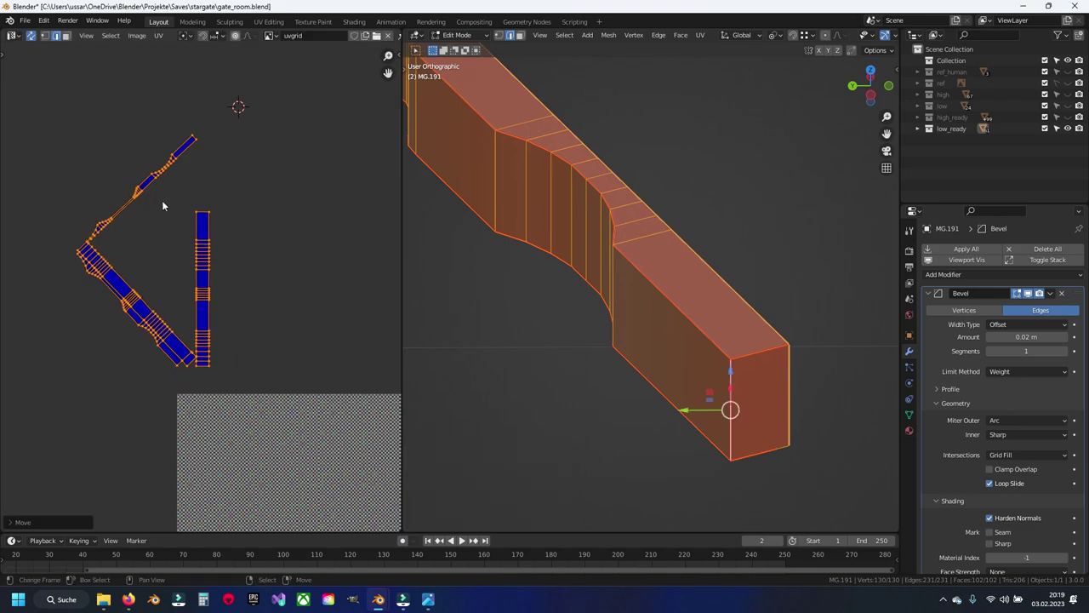
scroll(171, 213, "up", 4)
middle_click_drag(171, 213, 224, 272)
scroll(156, 299, "up", 2)
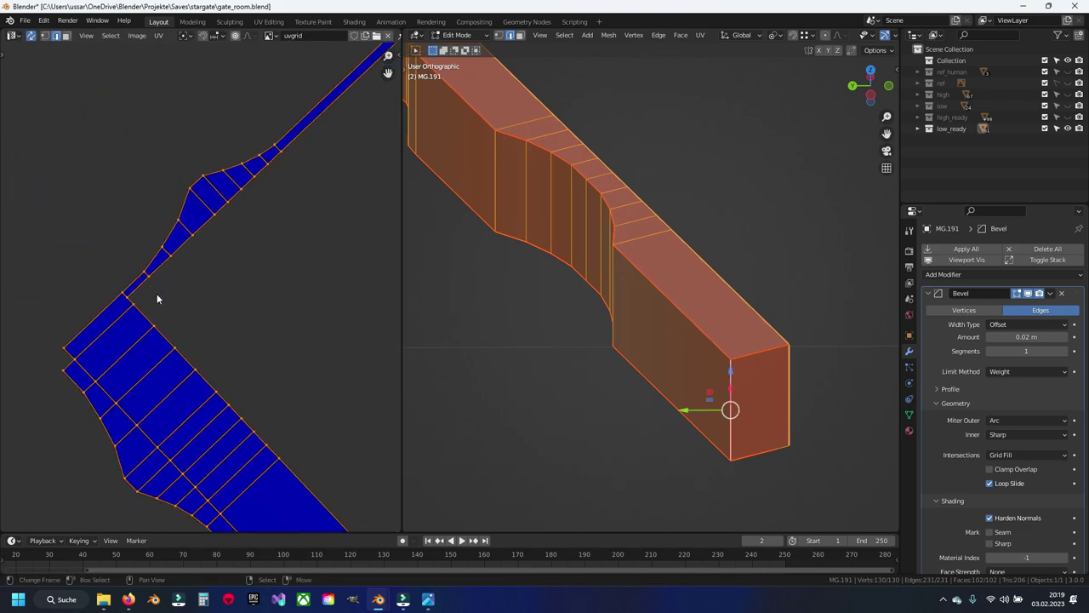
Select an edge in the UV layout and view the strip from the side.
key("alt+a")
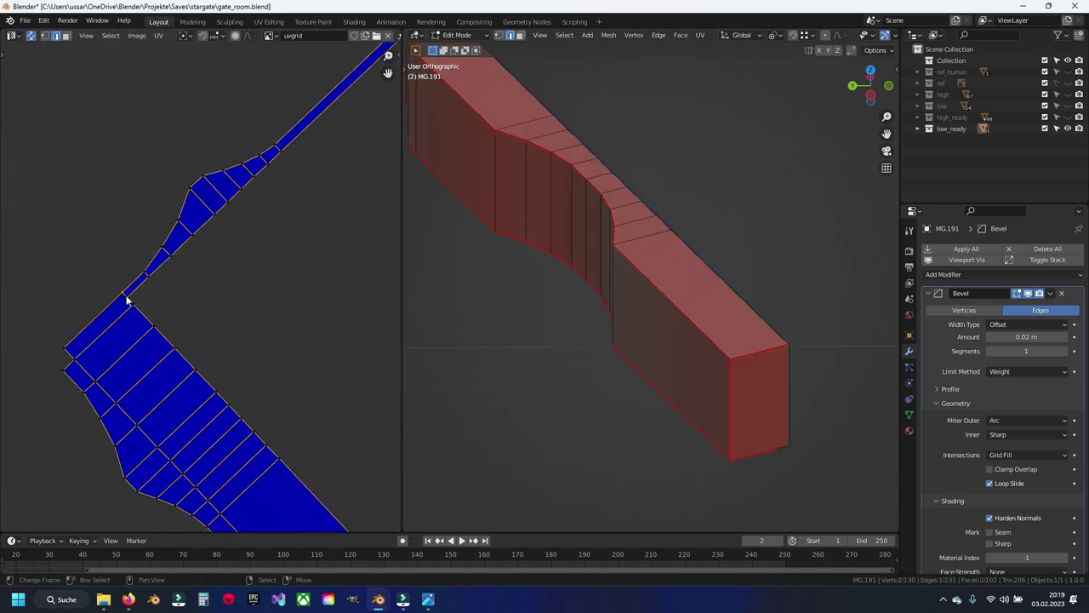
left_click(126, 300)
scroll(526, 296, "down", 3)
mouse_move(526, 296)
middle_mouse_down()
mouse_move(649, 298)
mouse_move(661, 367)
mouse_move(715, 276)
mouse_move(758, 153)
mouse_move(627, 336)
middle_mouse_up()
scroll(662, 367, "up", 3)
scroll(715, 277, "up", 5)
Save, return to edge select, and grow the face selection four rows along the strip.
key("1")
key("ctrl+s")
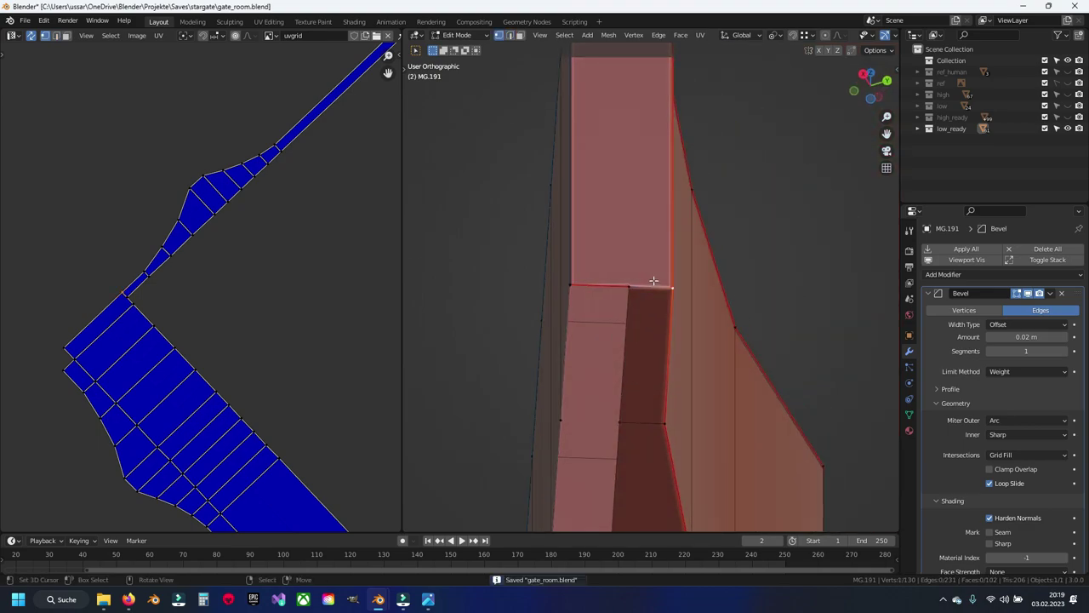
key("2")
mouse_move(635, 346)
middle_mouse_down()
mouse_move(692, 421)
mouse_move(720, 153)
mouse_move(612, 272)
middle_mouse_up()
key("ctrl+KP_Add")
key("ctrl+KP_Add")
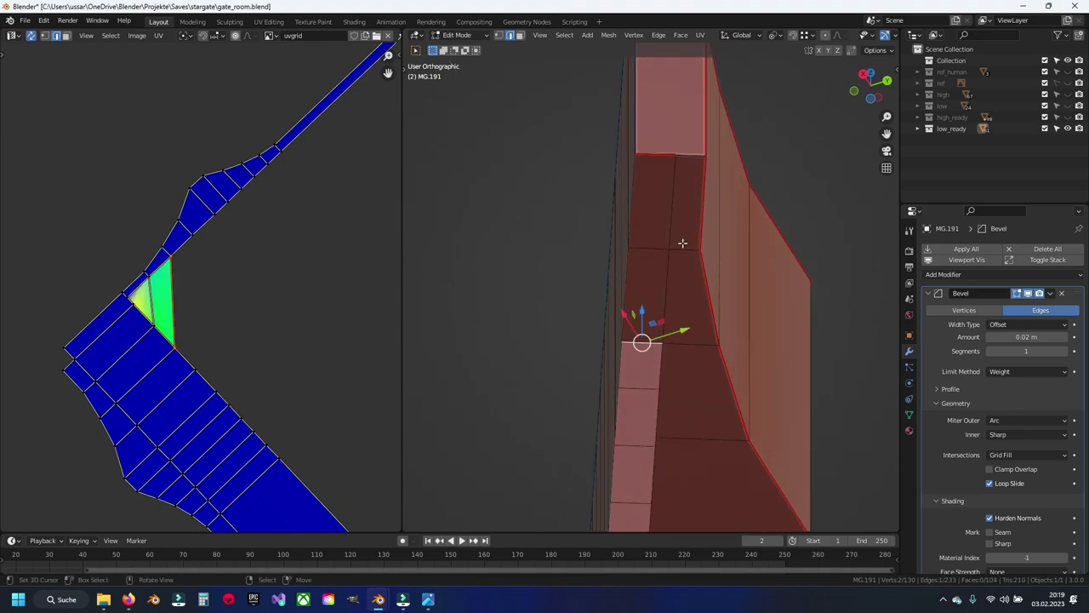
key("ctrl+KP_Add")
key("ctrl+KP_Add")
middle_click_drag(690, 307, 724, 240)
key("ctrl+KP_Add")
key("ctrl+KP_Add")
key("ctrl+KP_Add")
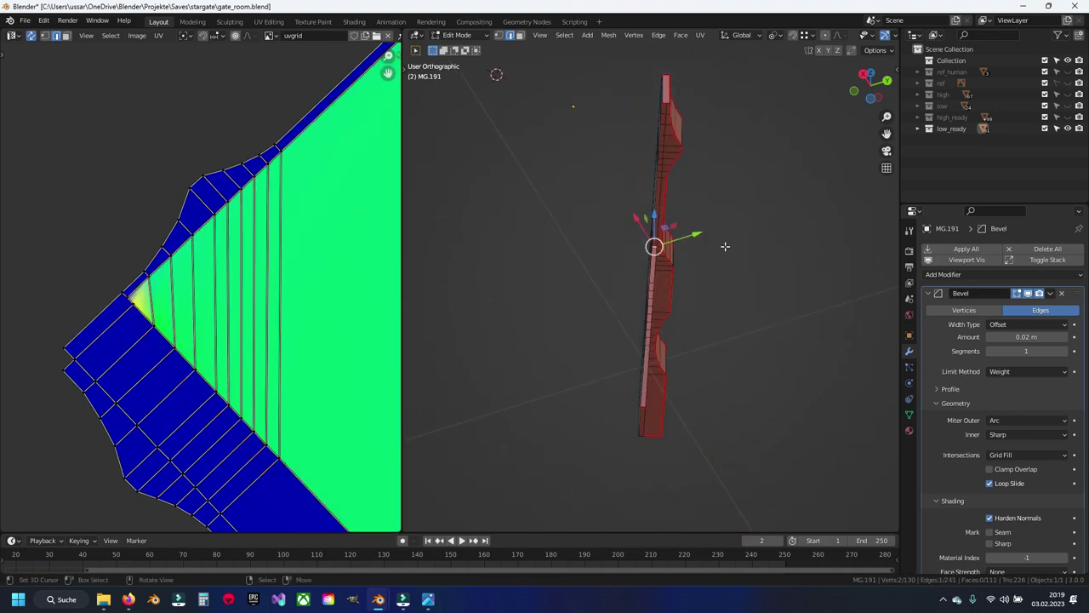
key("ctrl+KP_Add")
scroll(725, 246, "up", 2)
scroll(713, 210, "up", 2)
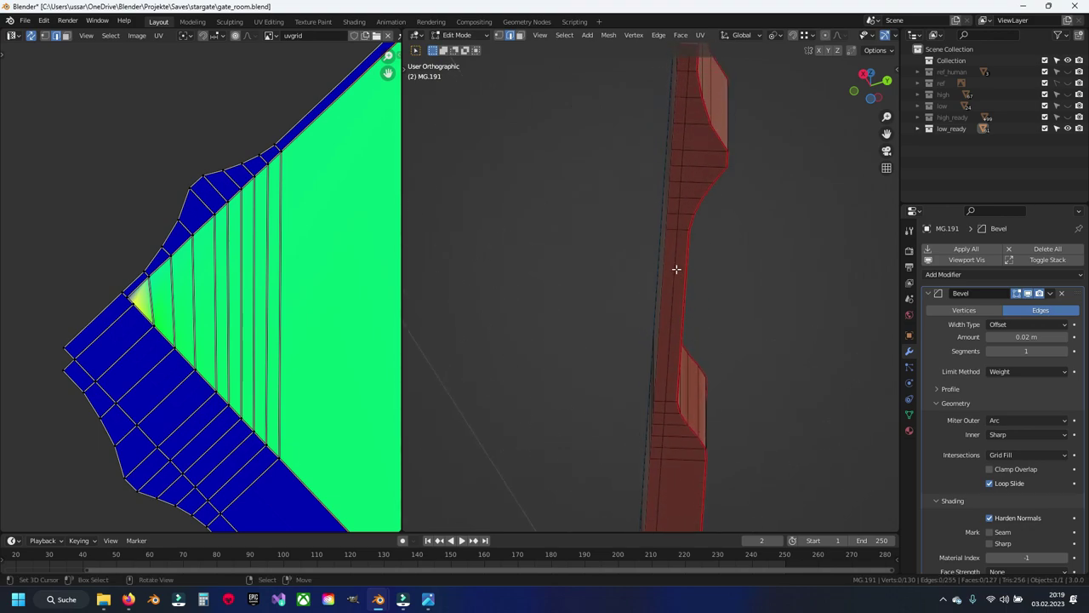
Dissolve the selected edges, re-unwrap the linked strip, and reveal the hidden UVs with Alt+H.
key("x")
left_click(677, 269)
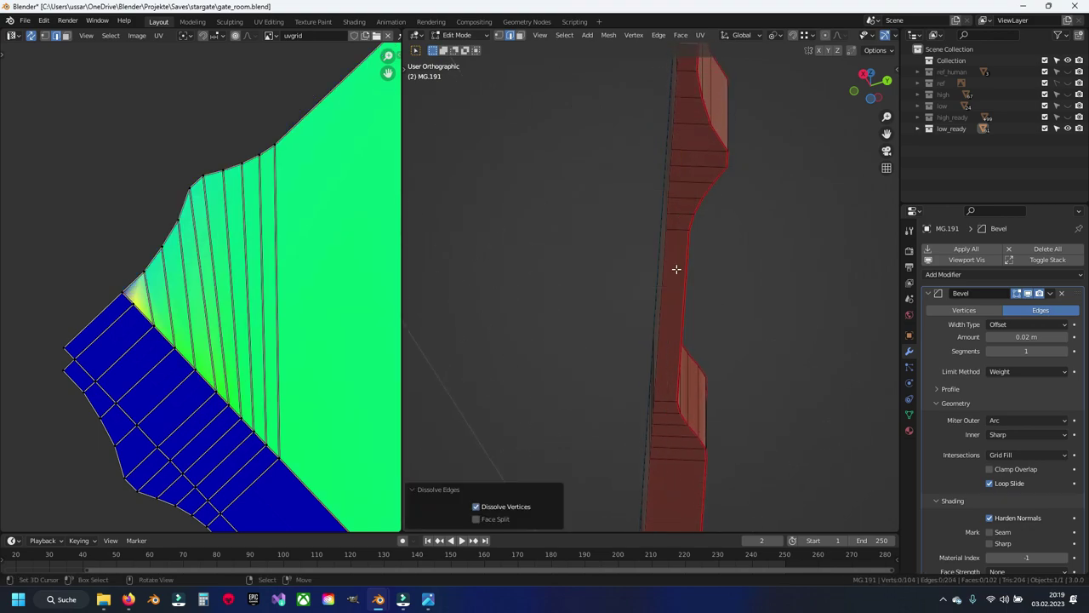
middle_click_drag(677, 269, 670, 425, "shift")
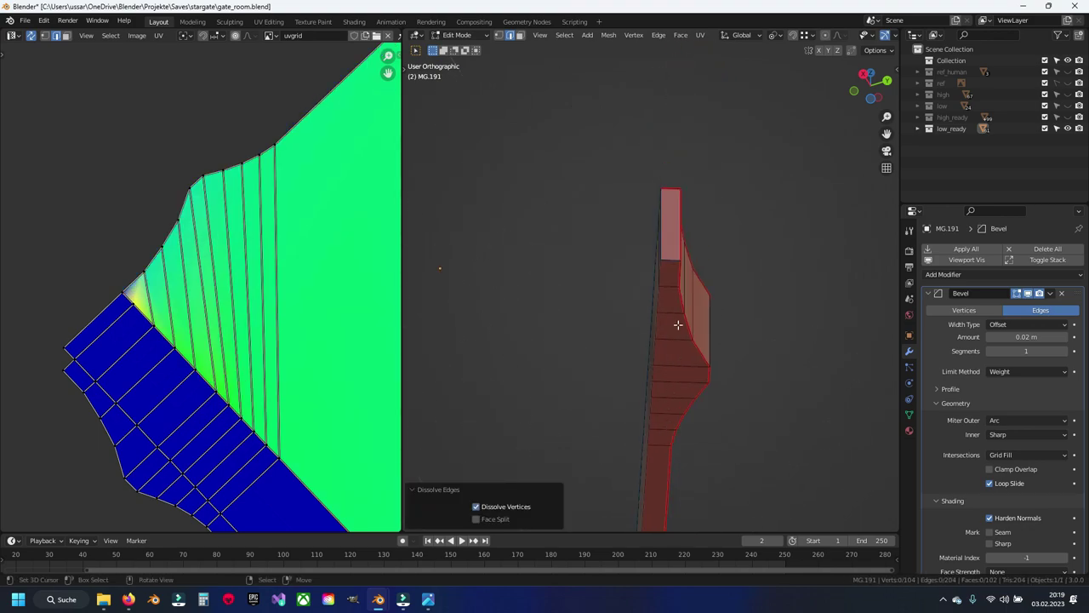
left_click(669, 281)
key("ctrl+l")
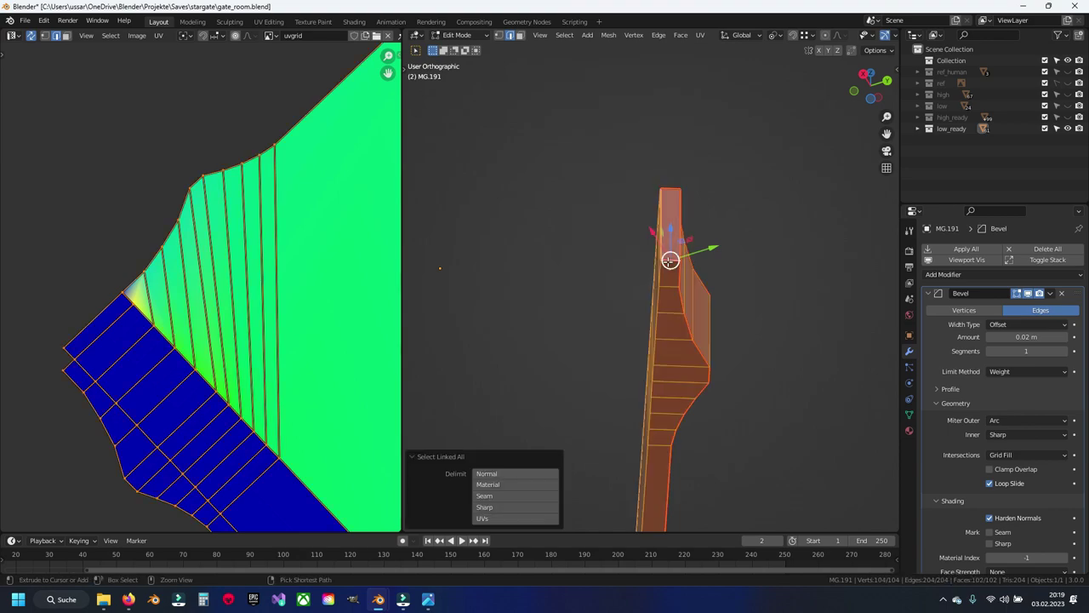
key("u")
left_click(669, 264)
scroll(233, 449, "down", 3)
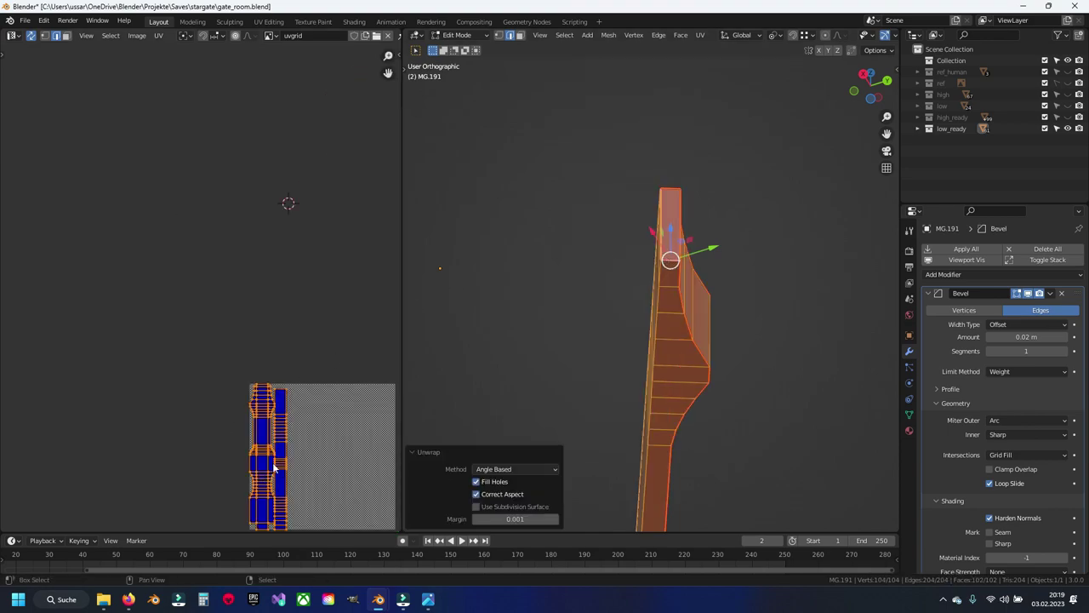
middle_click_drag(233, 449, 264, 303)
key("alt+h")
Leave Edit Mode, save, and isolate the MG.144 bar in Edit Mode by hiding everything else.
key("Tab")
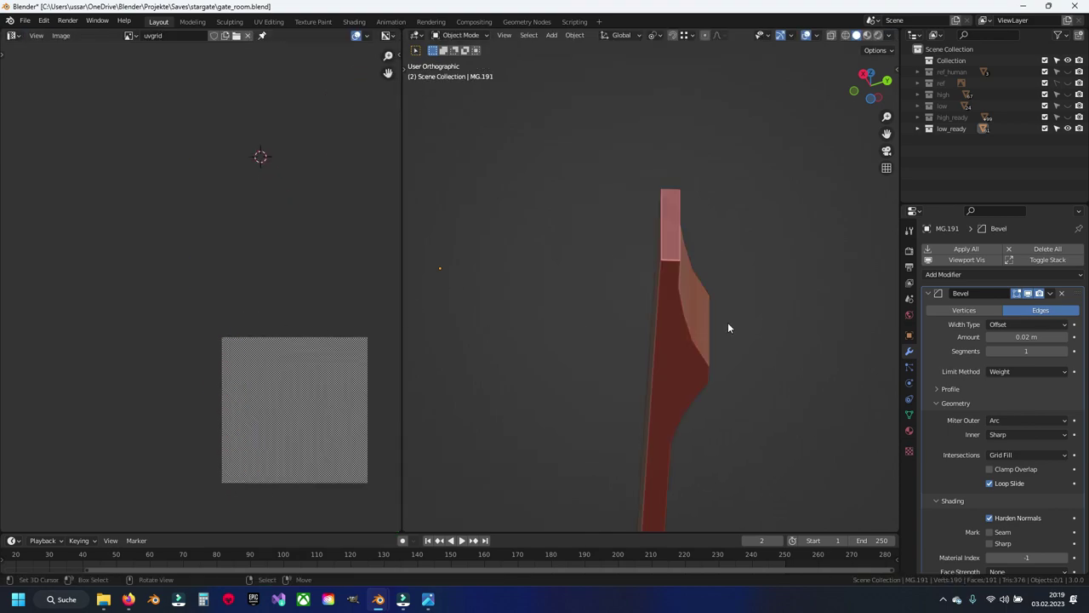
mouse_move(722, 317)
middle_mouse_down()
mouse_move(694, 322)
mouse_move(711, 339)
mouse_move(680, 316)
middle_mouse_up()
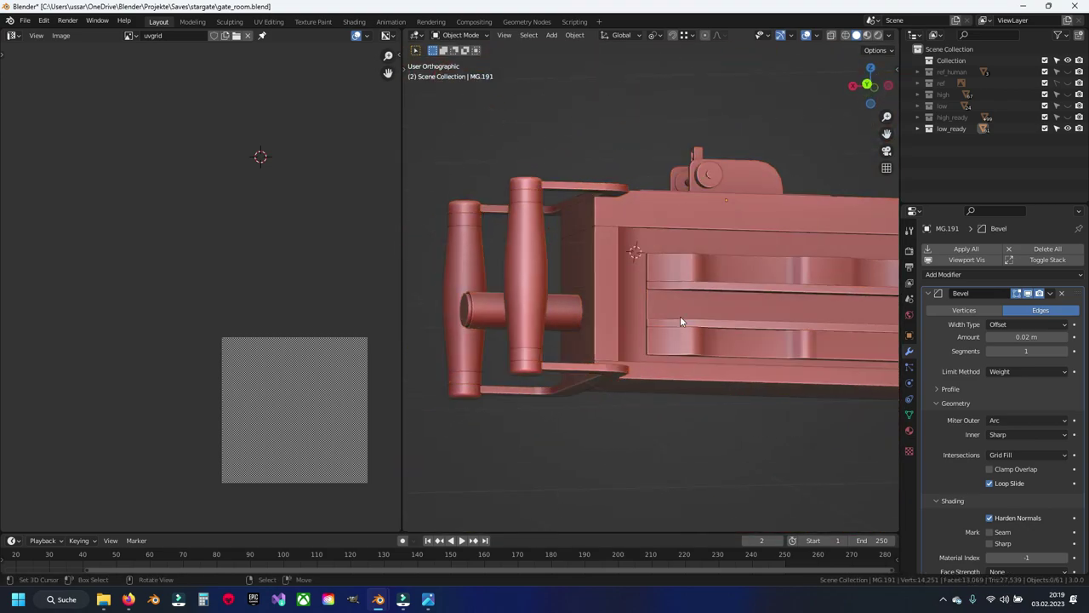
key("ctrl+s")
left_click(703, 268)
left_click(698, 315)
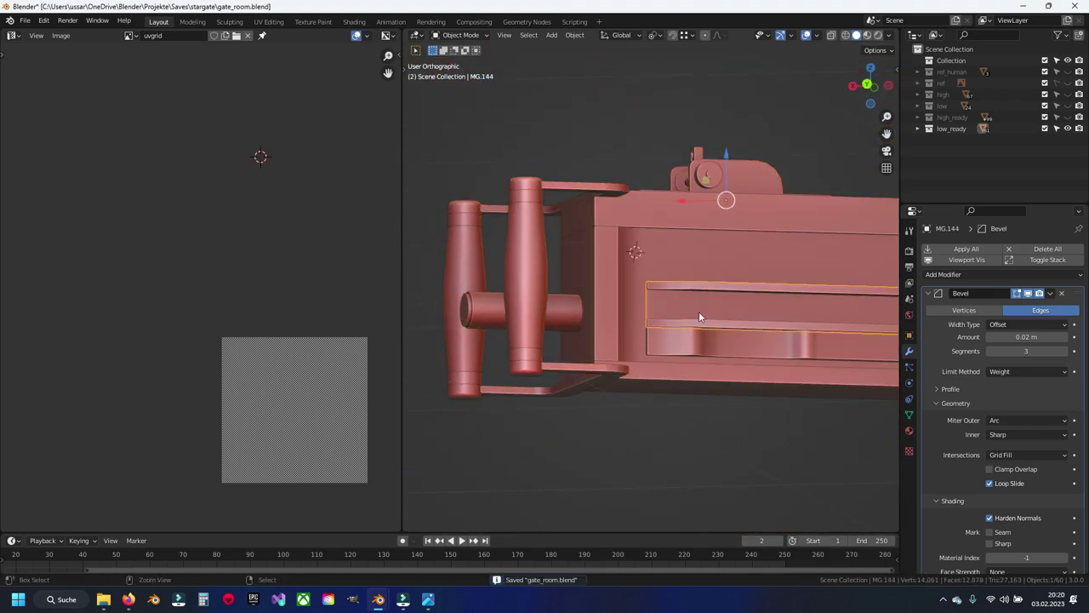
key("shift+h")
key("Tab")
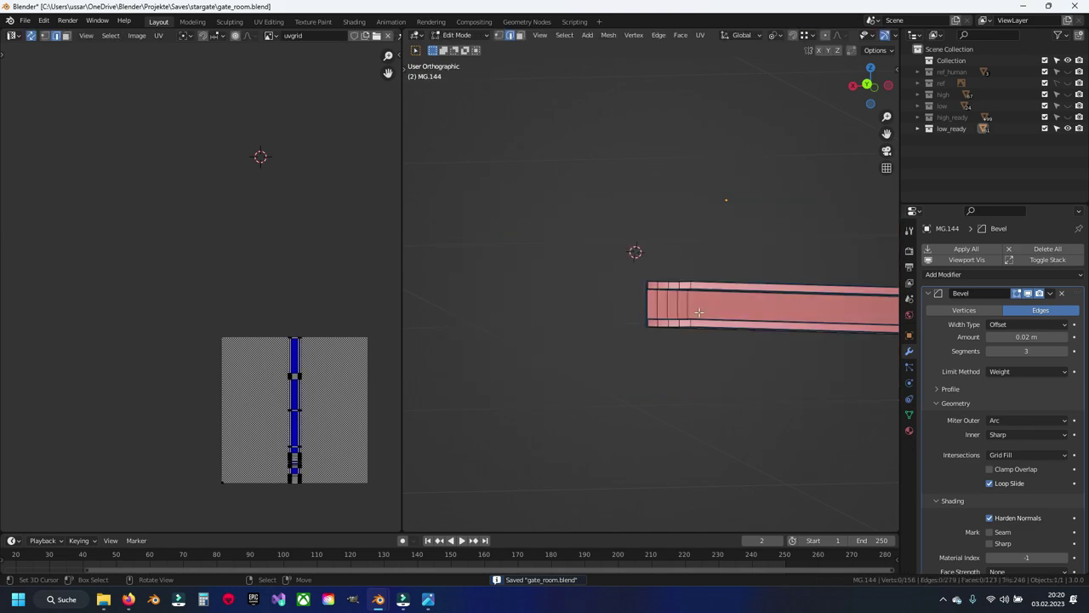
Select an edge on the bar, grow the selection, then pick an edge on its top face.
middle_click_drag(699, 317, 782, 374)
scroll(705, 304, "up", 3)
scroll(672, 304, "up", 2)
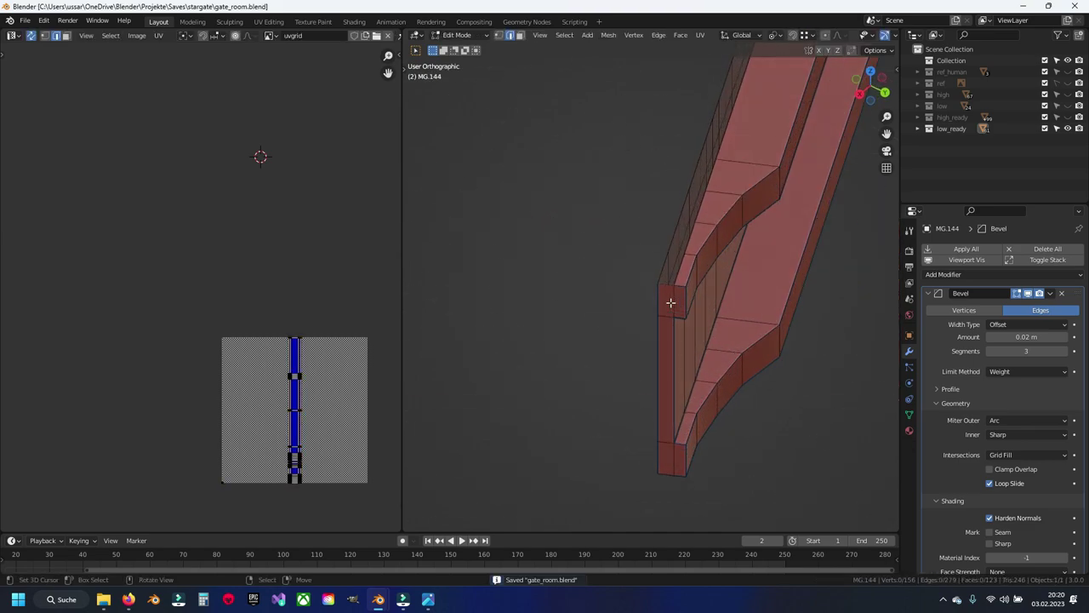
scroll(674, 299, "up", 2)
left_click(677, 294)
key("ctrl+KP_Add")
key("ctrl+KP_Add")
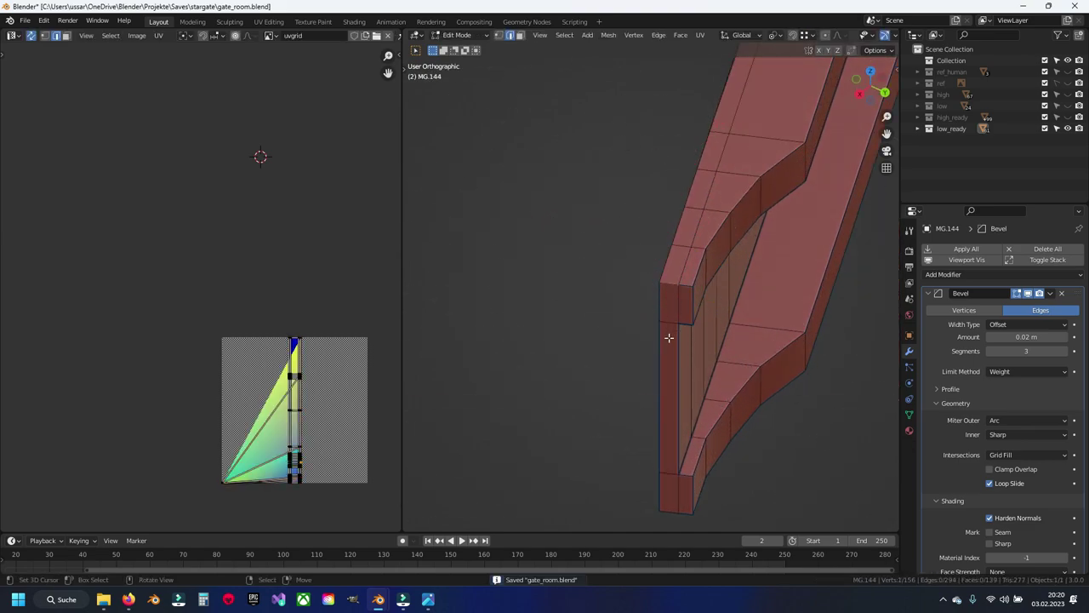
key("KP_Decimal")
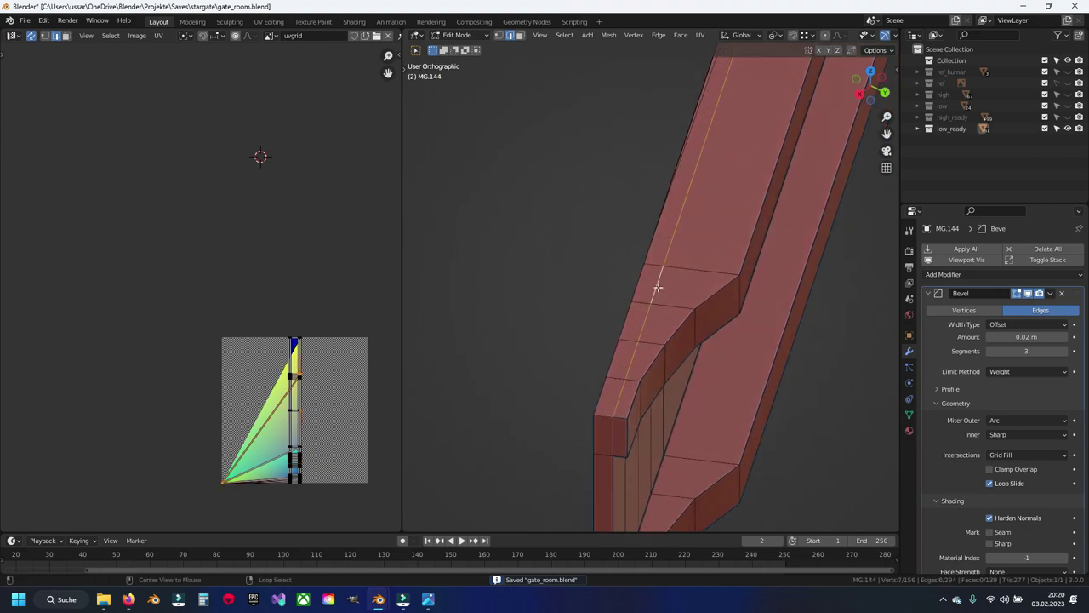
left_click(651, 289)
scroll(482, 233, "down", 4)
mouse_move(482, 232)
middle_mouse_down()
mouse_move(633, 418)
mouse_move(692, 435)
mouse_move(653, 297)
middle_mouse_up()
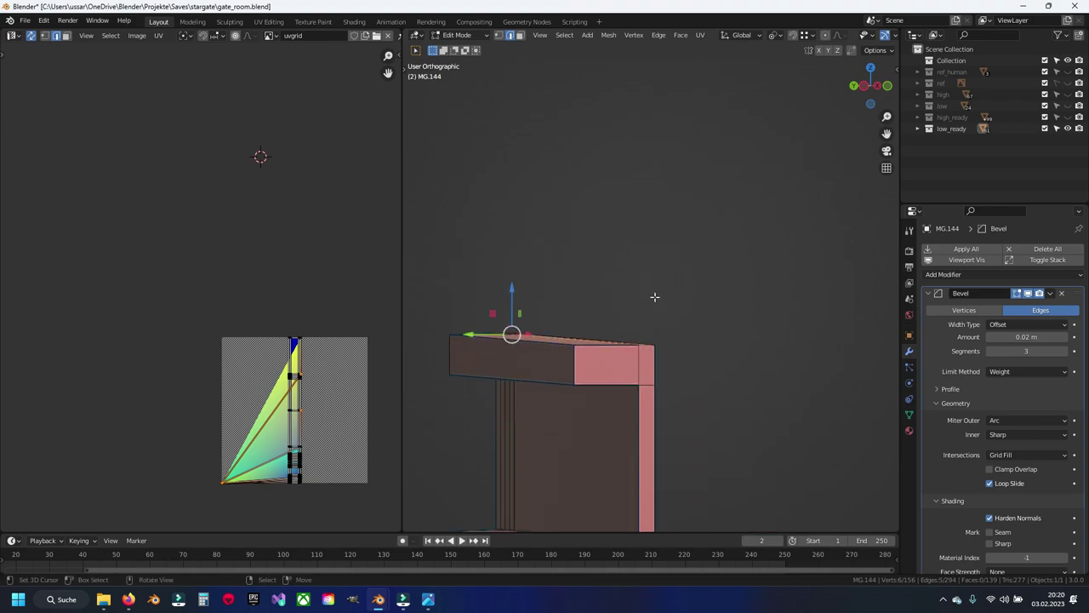
Save, then select the bar's long diagonal edge, its side faces, and finally the whole mesh.
scroll(635, 426, "up", 3)
scroll(624, 369, "up", 2)
scroll(625, 369, "up", 5)
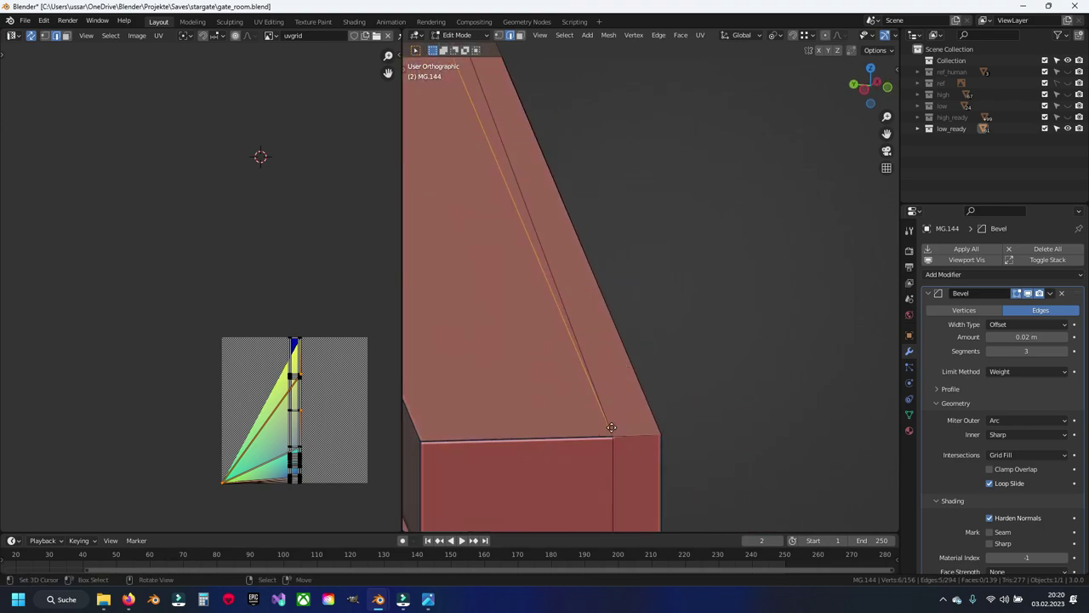
key("ctrl+s")
left_click(591, 280, "ctrl")
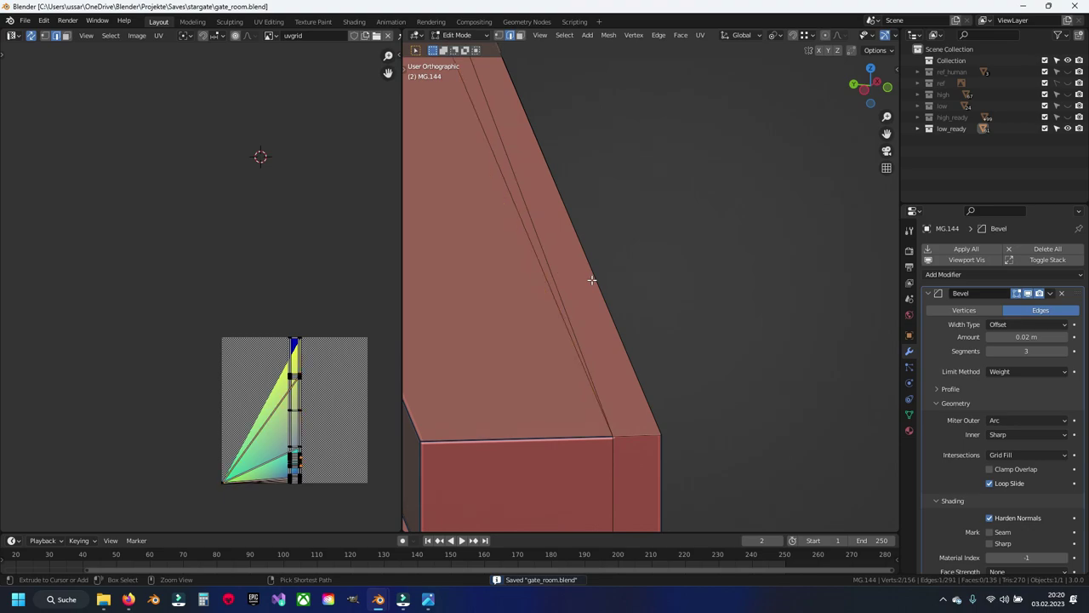
left_click(592, 280, "ctrl")
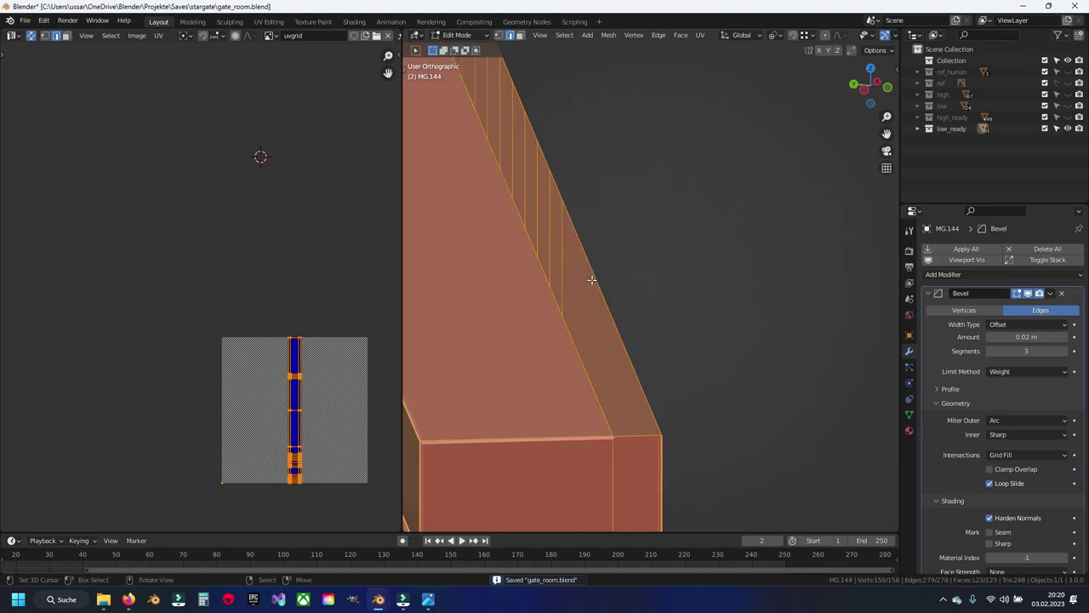
left_click(571, 229)
scroll(609, 436, "down", 3)
scroll(605, 438, "down", 2)
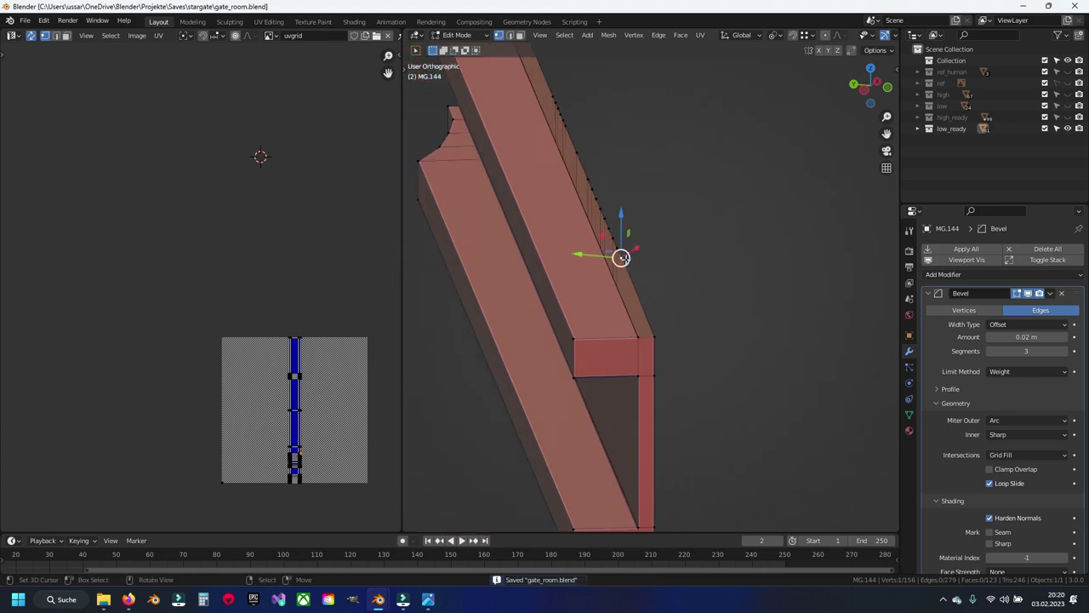
mouse_move(596, 230)
middle_mouse_down("shift")
mouse_move(626, 260)
mouse_move(637, 371)
middle_mouse_up("shift")
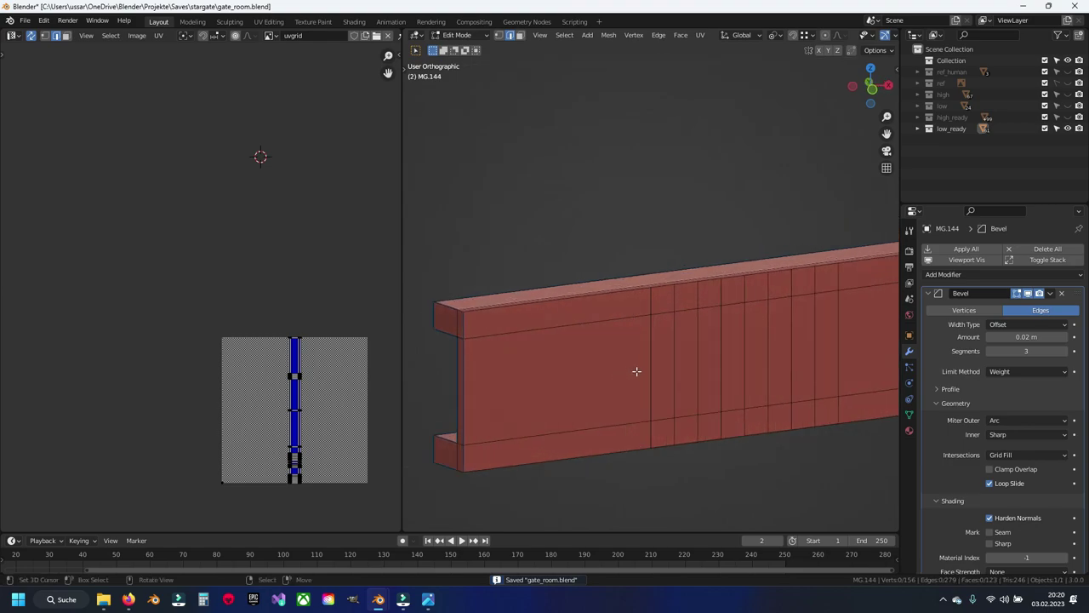
Select three extra vertical edge loops on the bar and dissolve them.
left_click(698, 345, "alt+shift")
left_click(721, 342, "alt+shift")
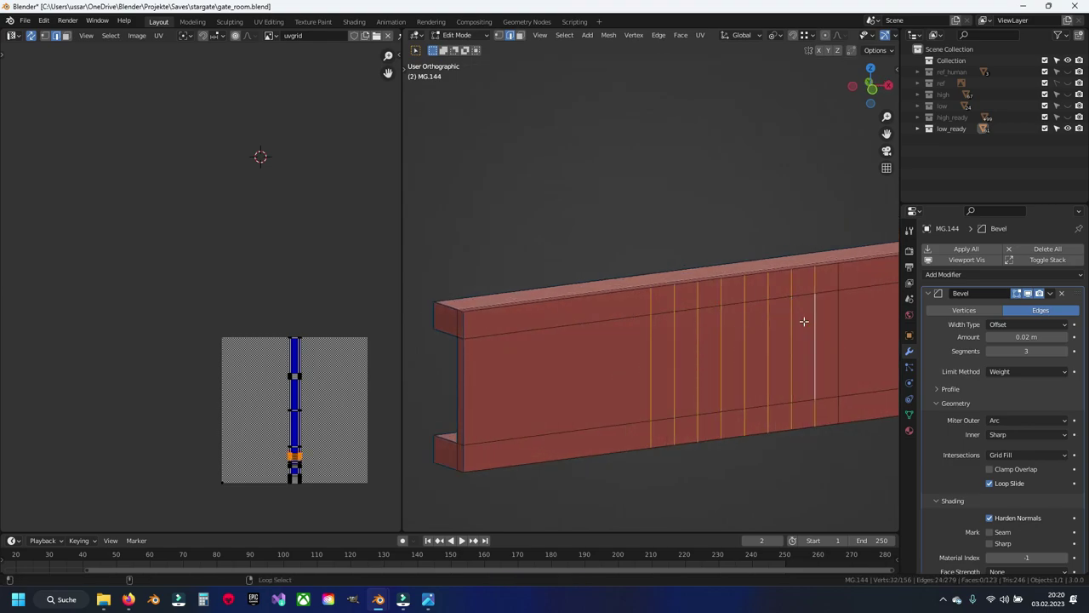
middle_click_drag(893, 331, 595, 361, "shift")
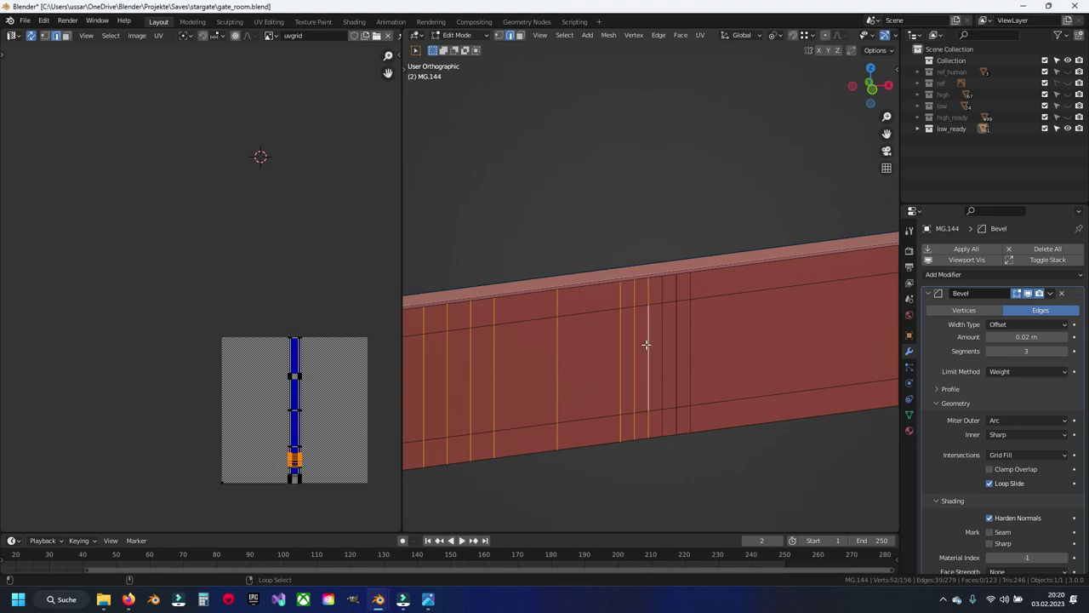
left_click(690, 336, "alt+shift")
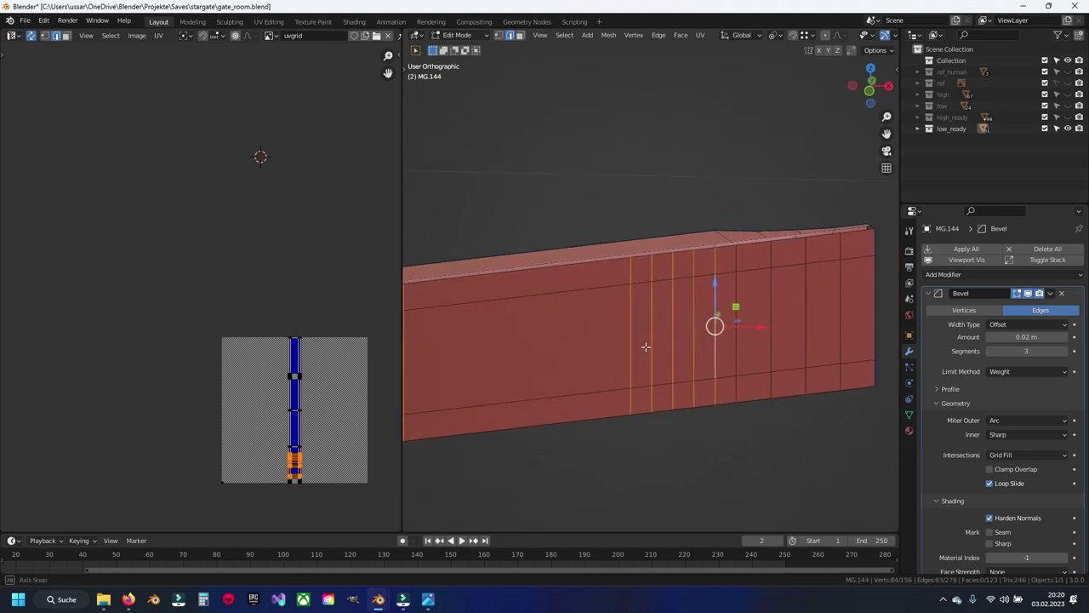
middle_click_drag(642, 351, 596, 395)
key("x")
left_click(598, 393)
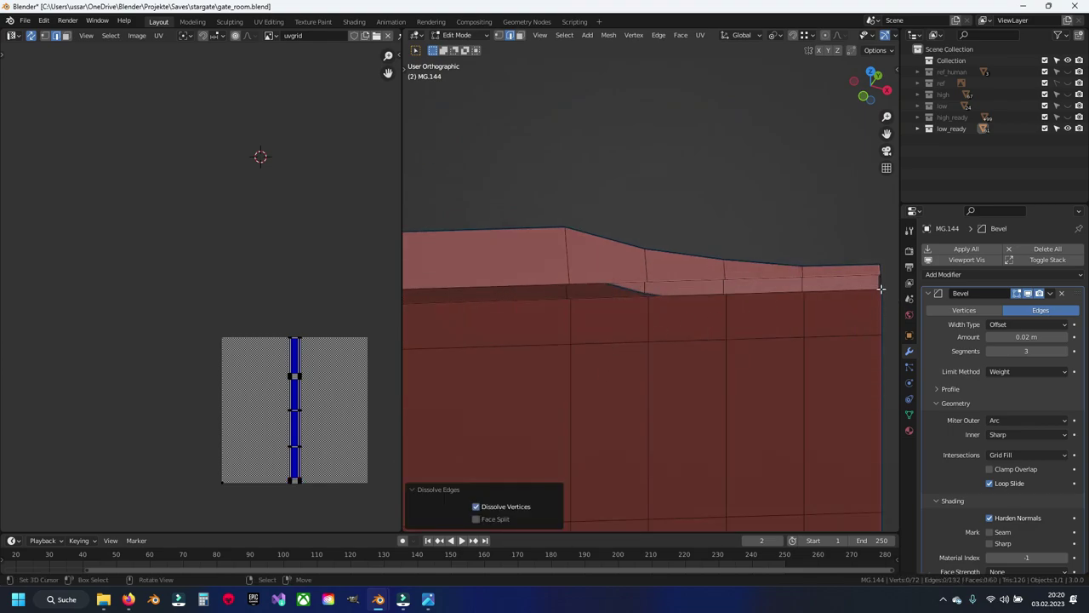
Frame the bar's end, clear the selection, and save gate_room.blend.
left_click(803, 285)
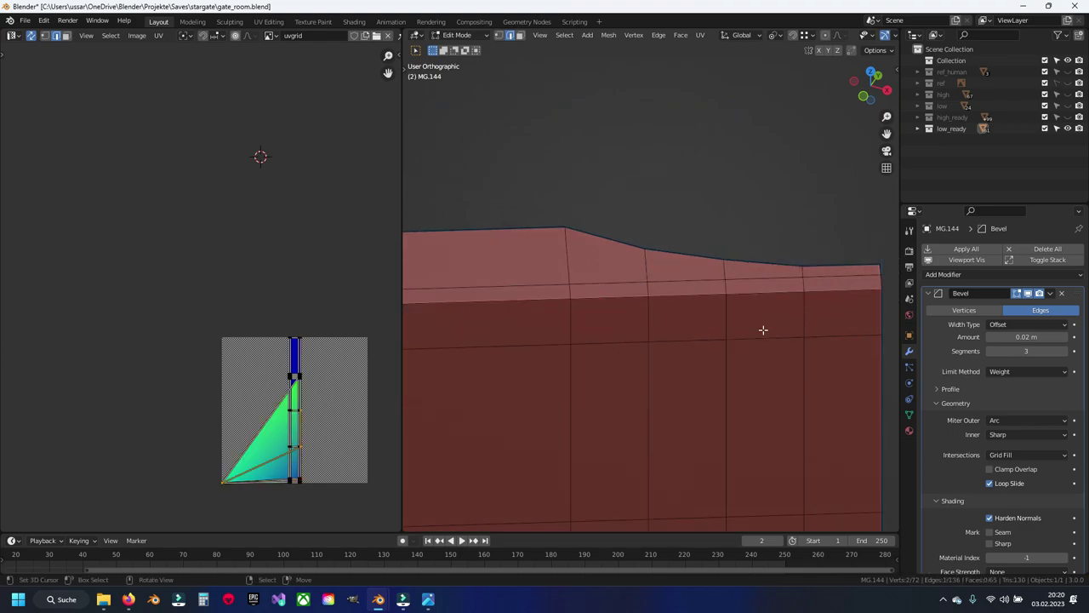
key("KP_Decimal")
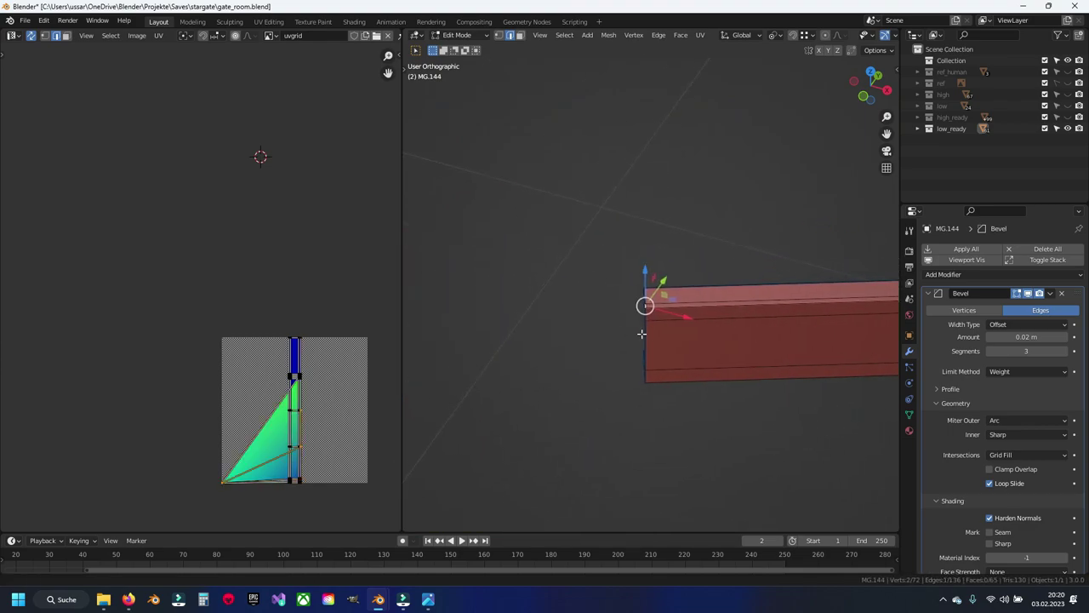
mouse_move(641, 334)
middle_mouse_down()
mouse_move(720, 321)
mouse_move(615, 312)
mouse_move(621, 272)
mouse_move(555, 365)
mouse_move(630, 355)
mouse_move(628, 243)
mouse_move(703, 413)
mouse_move(747, 438)
mouse_move(652, 347)
middle_mouse_up()
left_click(615, 328)
key("ctrl+s")
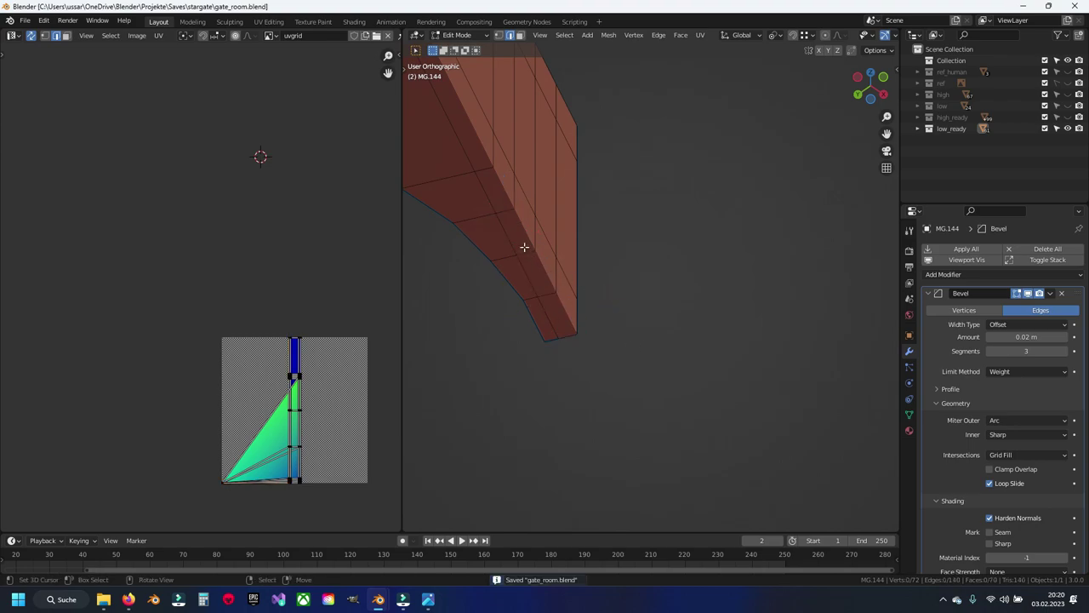
Select another edge loop and inspect the bar's notched end and long face.
left_click(510, 237, "alt")
middle_click_drag(508, 237, 554, 194)
scroll(612, 311, "down", 3)
scroll(605, 341, "up", 5)
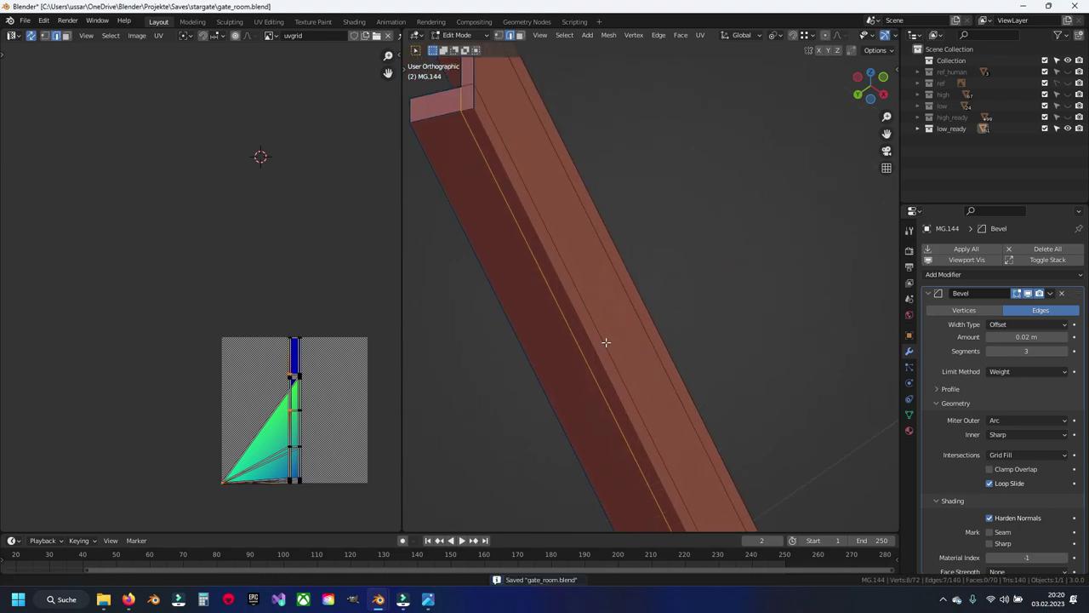
middle_click_drag(605, 340, 555, 230, "shift")
scroll(555, 230, "down", 5)
mouse_move(831, 409)
middle_mouse_down()
mouse_move(637, 401)
mouse_move(547, 93)
middle_mouse_up()
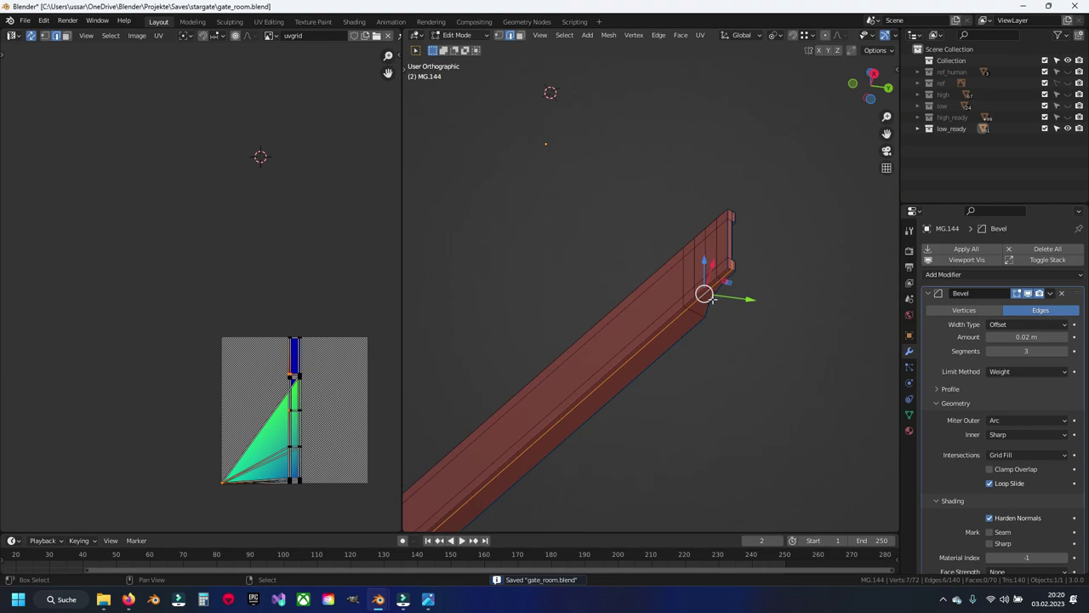
scroll(689, 360, "up", 4)
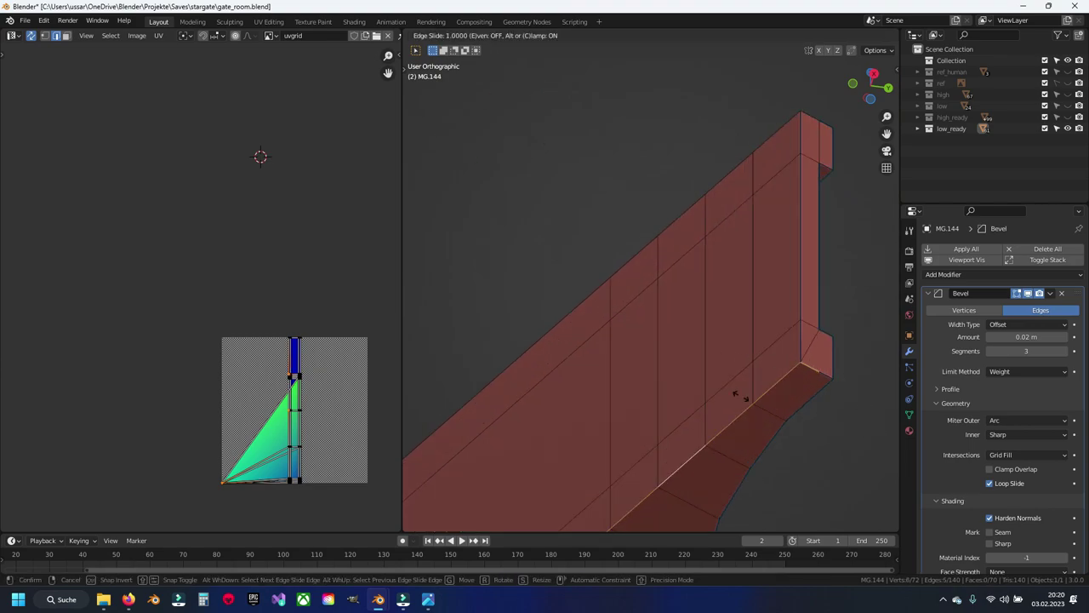
Dissolve the selected redundant edge loop on the bar.
key("x")
left_click(642, 374)
middle_click_drag(641, 374, 656, 343)
scroll(692, 359, "up", 5)
scroll(692, 358, "down", 4)
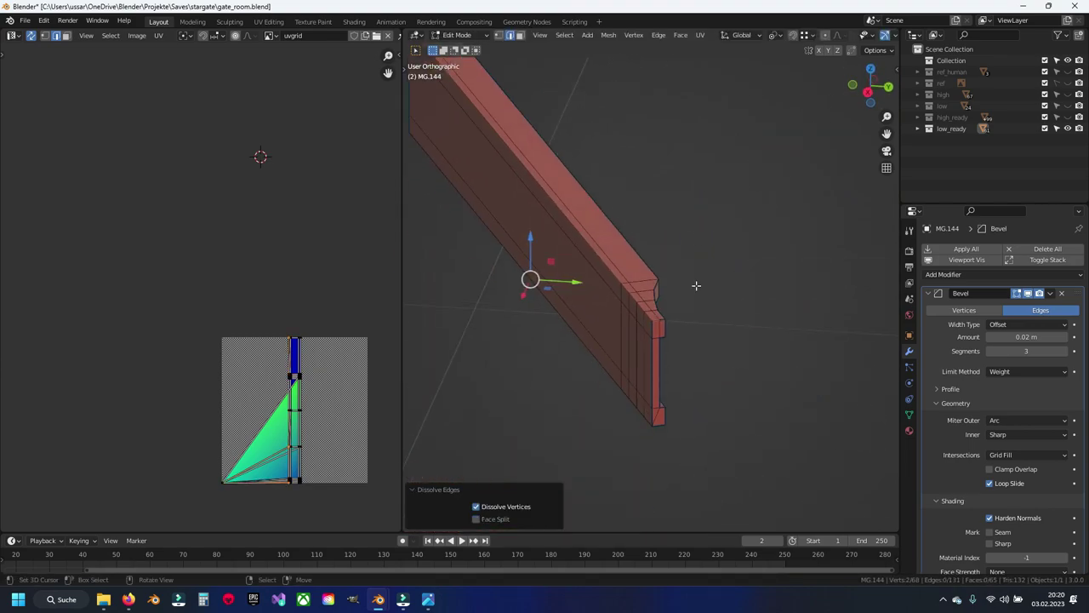
scroll(681, 341, "up", 2)
Dissolve the extra edge path across the bar's end.
left_click(667, 358)
scroll(647, 351, "down", 3)
mouse_move(647, 350)
middle_mouse_down()
mouse_move(722, 329)
mouse_move(737, 347)
middle_mouse_up()
scroll(737, 348, "up", 4)
scroll(615, 462, "up", 2)
middle_click_drag(641, 382, 710, 372)
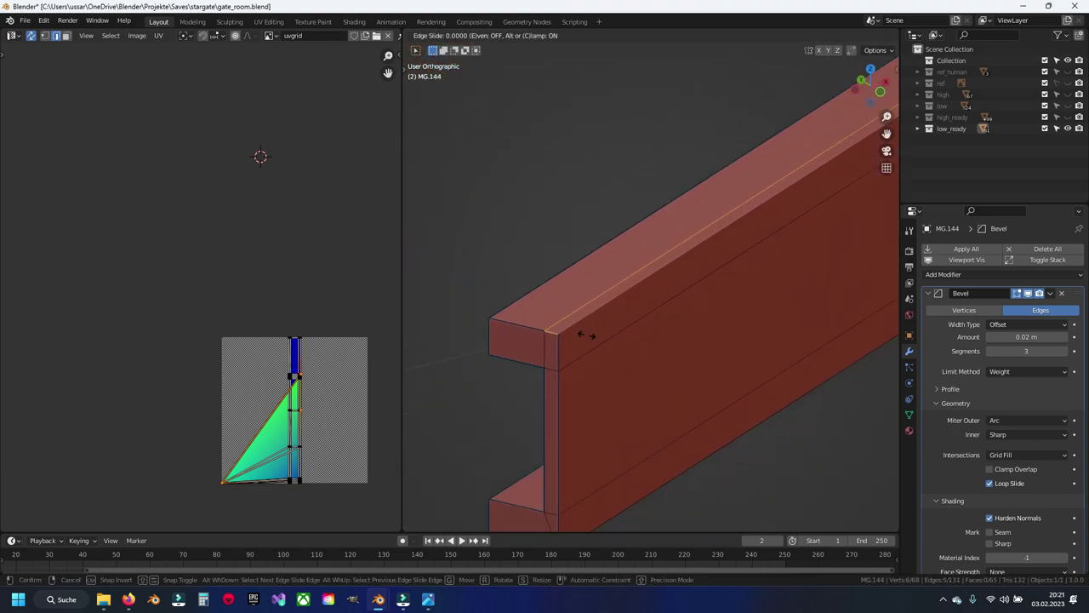
left_click(710, 372, "ctrl")
key("x")
left_click(686, 363)
Edge-slide the path along the bar's top and dissolve those edges.
left_click(627, 341)
scroll(627, 341, "down", 3)
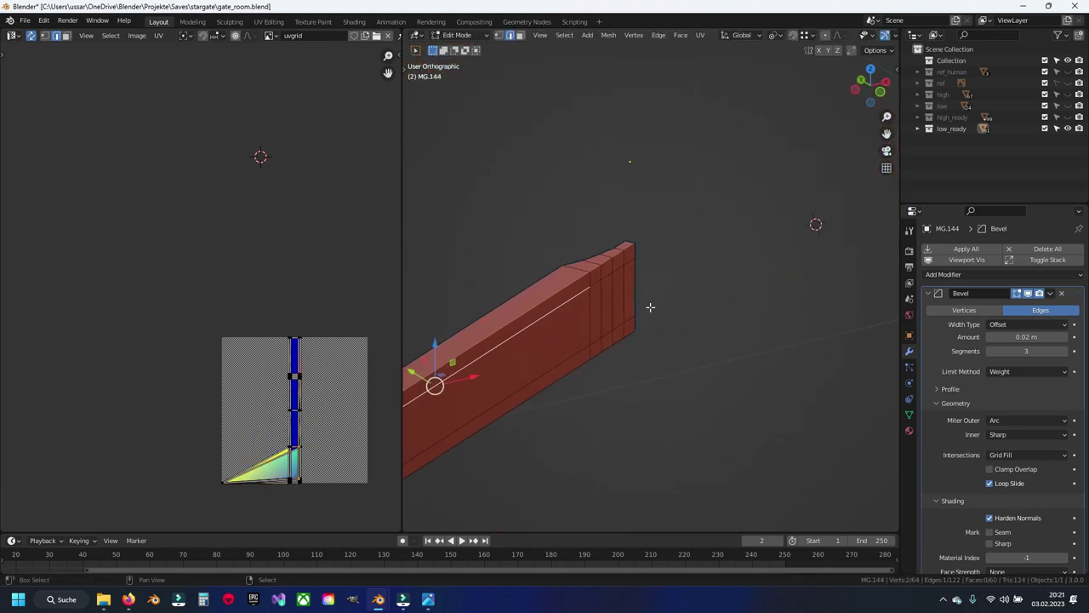
middle_click_drag(649, 306, 601, 234)
left_click(624, 245, "ctrl")
mouse_move(763, 294)
middle_mouse_down()
mouse_move(588, 300)
mouse_move(766, 326)
mouse_move(814, 409)
middle_mouse_up()
key("g")
key("g")
left_click(777, 334)
key("x")
left_click(777, 333)
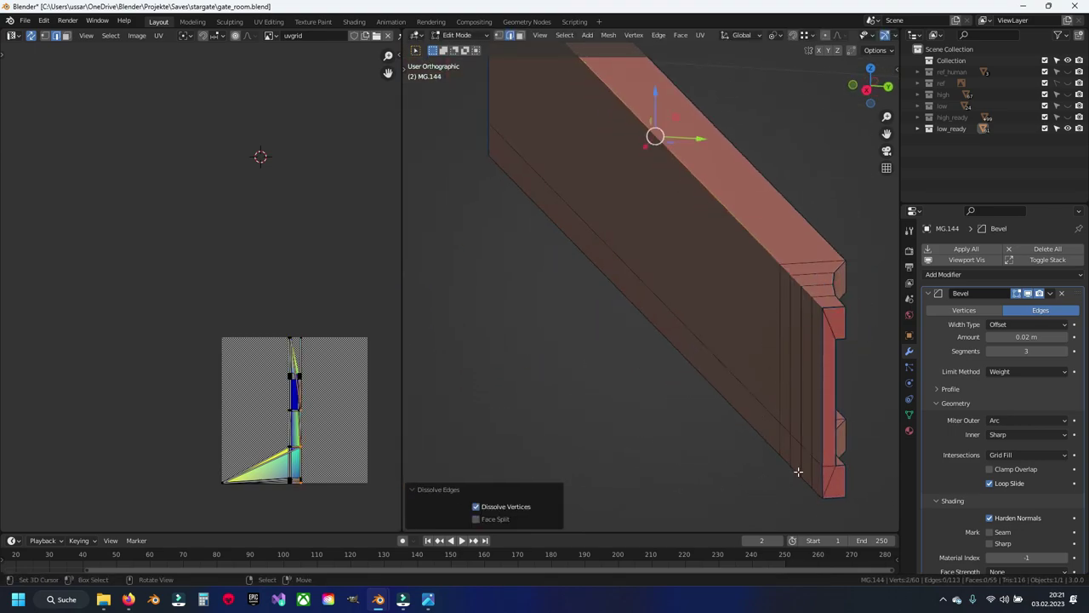
Slide the long front edge down to the bottom and dissolve it.
left_click(775, 434, "alt")
key("alt+z")
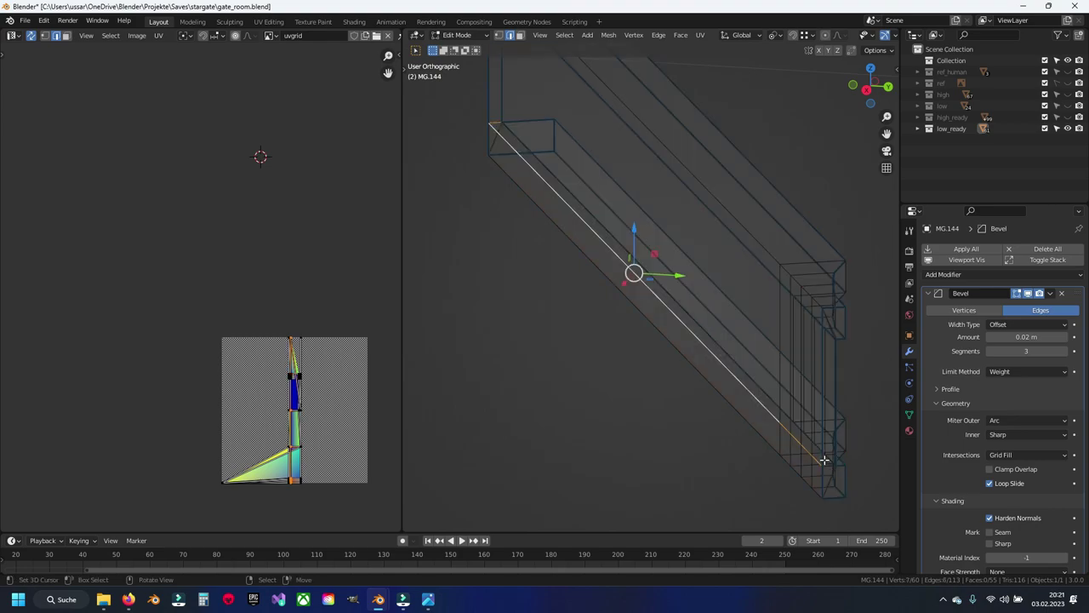
key("alt+z")
mouse_move(828, 464)
middle_mouse_down()
mouse_move(561, 224)
mouse_move(576, 342)
mouse_move(661, 382)
mouse_move(486, 462)
middle_mouse_up()
key("g")
key("g")
left_click(666, 496)
key("q")
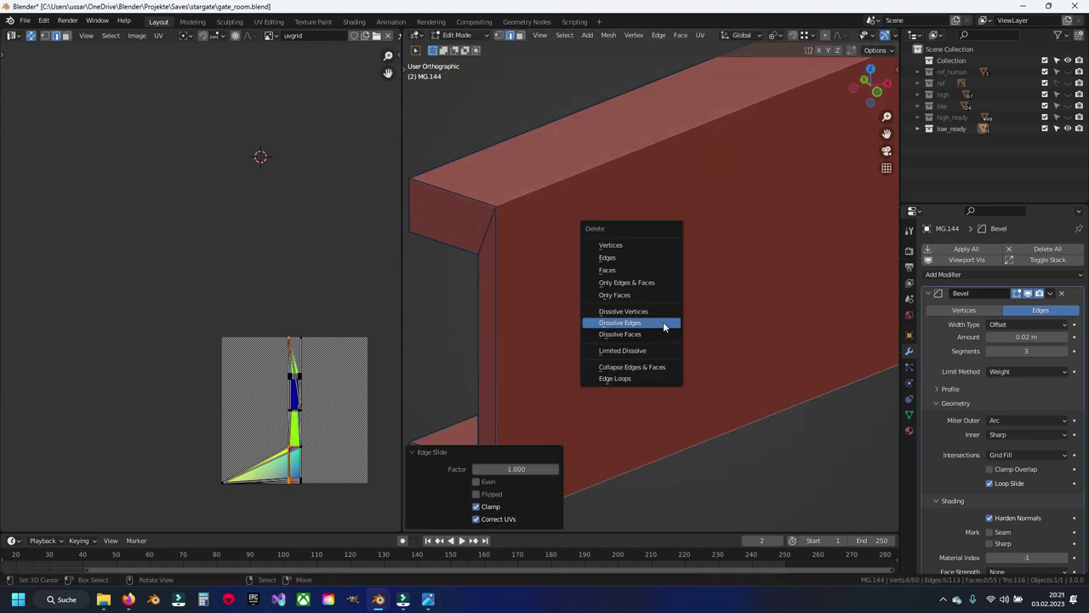
left_click(664, 323)
Merge overlapping vertices by distance down to 48 and save gate_room.blend.
key("a")
key("q")
left_click(664, 323)
key("alt+a")
key("ctrl+s")
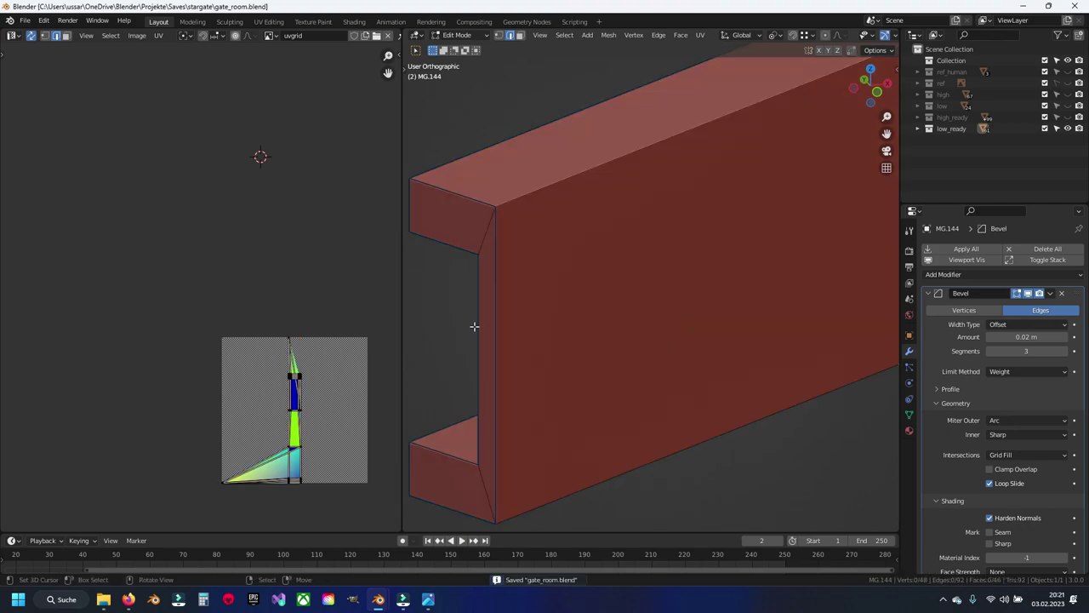
middle_click_drag(533, 363, 676, 348, "shift")
left_click(591, 153, "alt")
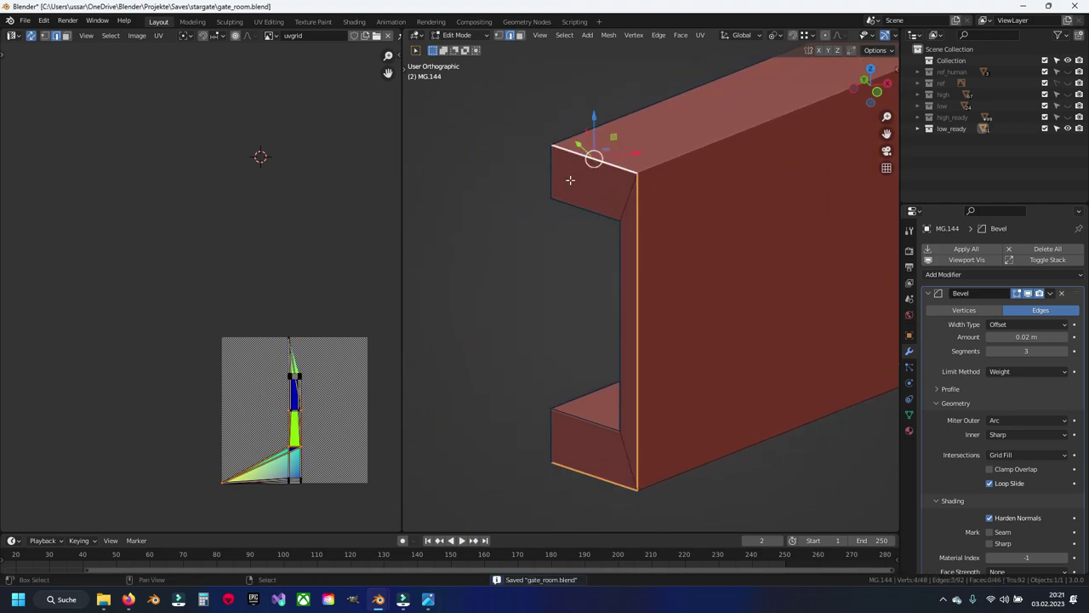
key("alt+a")
Mark a seam along the edge path from the bar's end down to its bottom edge.
left_click(575, 421, "ctrl")
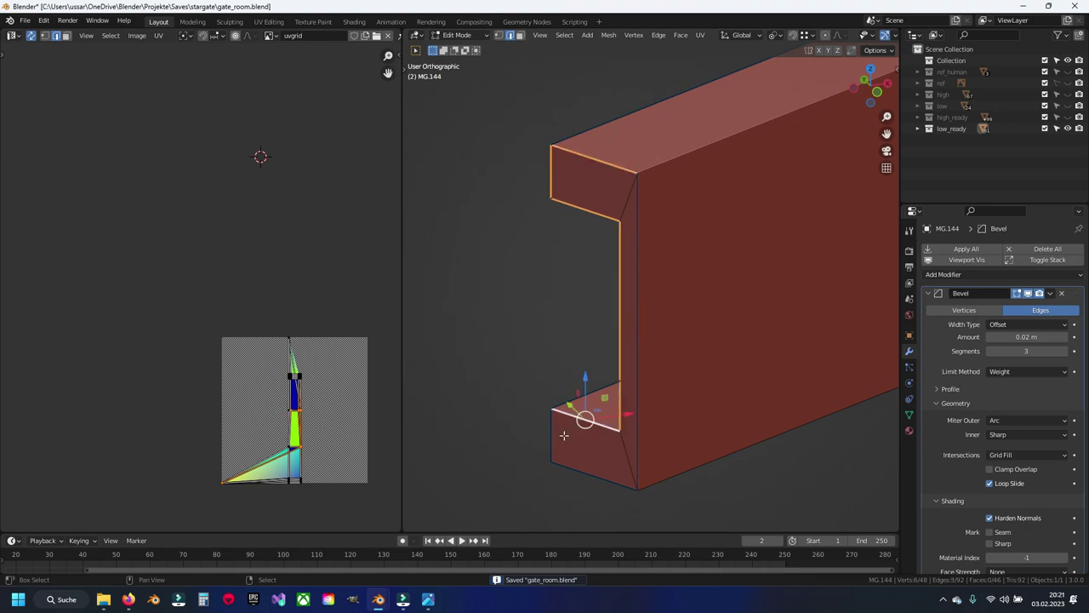
key("ctrl+e")
left_click(599, 382)
scroll(599, 382, "down", 5)
middle_click_drag(846, 317, 671, 324)
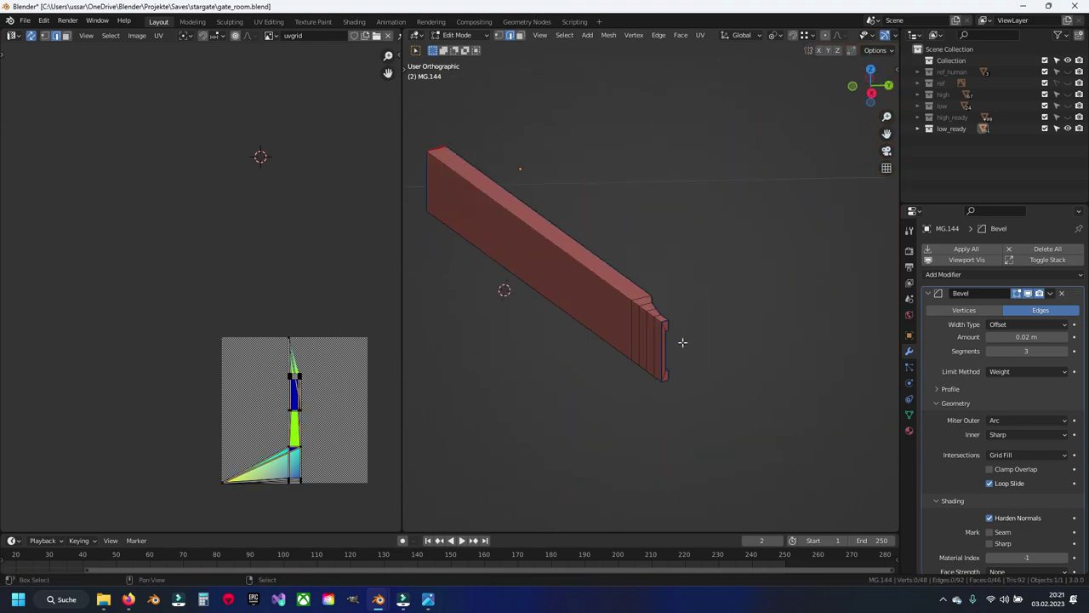
scroll(670, 323, "up", 5)
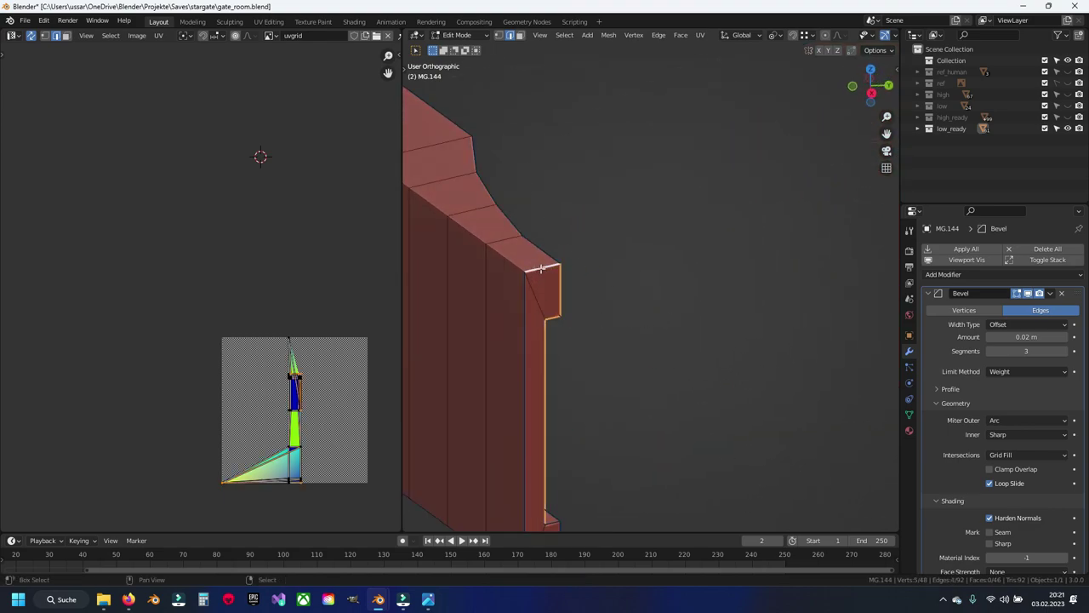
middle_click_drag(541, 269, 583, 418)
Mark seams on the edges at the bar's corner and end.
key("ctrl+e")
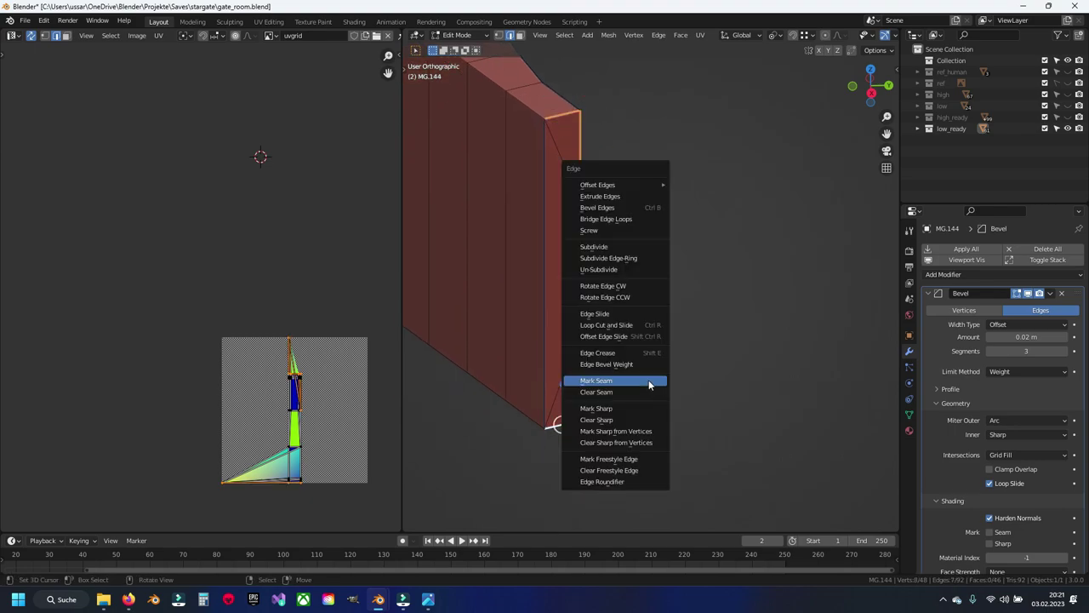
left_click(584, 382)
scroll(649, 379, "down", 3)
mouse_move(649, 379)
middle_mouse_down()
mouse_move(627, 301)
mouse_move(749, 377)
middle_mouse_up()
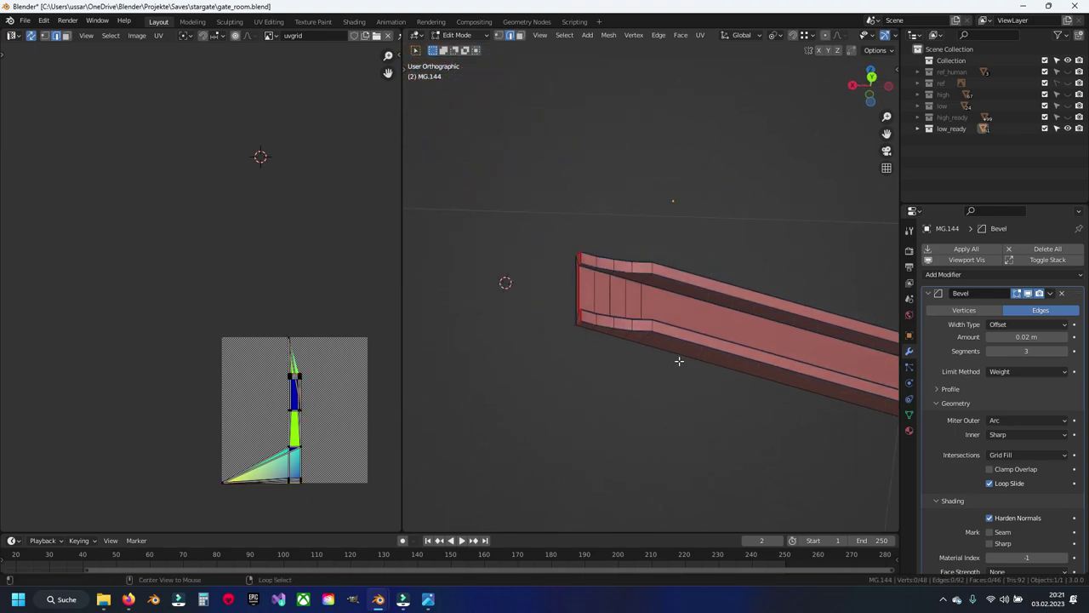
key("alt+a")
Select the whole bar and unwrap it into flat UV islands.
middle_click_drag(677, 363, 580, 365)
scroll(579, 365, "up", 2)
scroll(486, 389, "down", 2)
left_click(584, 324, "alt")
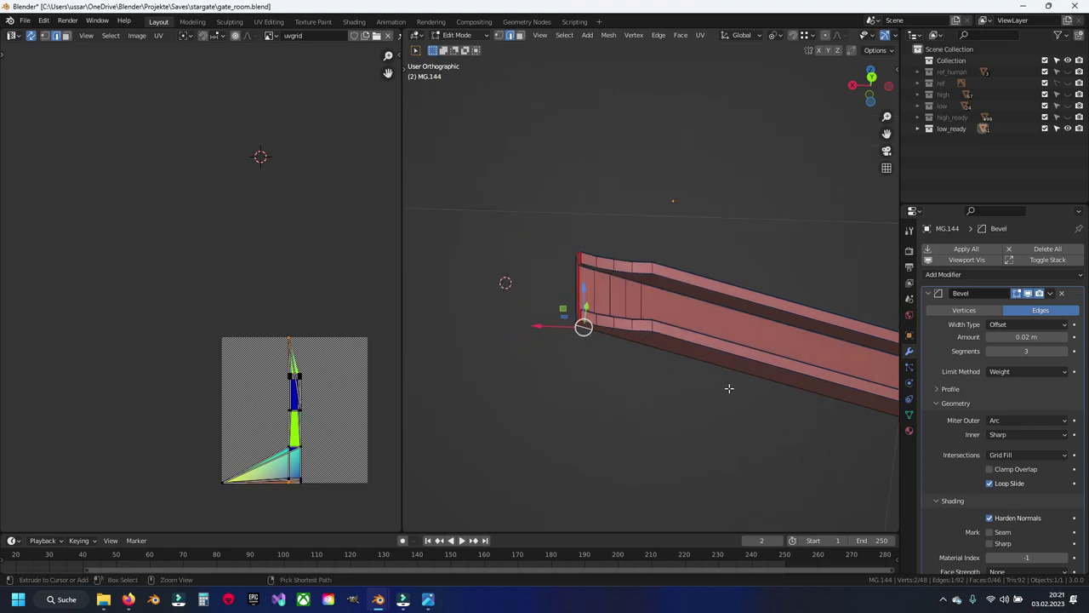
mouse_move(584, 324)
middle_mouse_down()
mouse_move(577, 335)
mouse_move(666, 360)
middle_mouse_up()
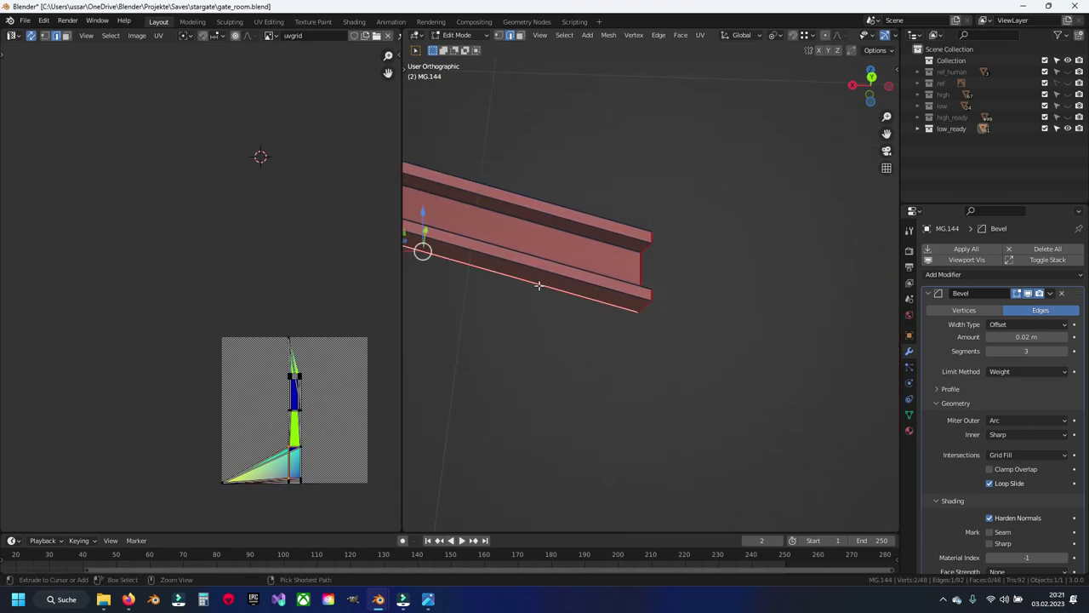
key("a")
key("u")
left_click(667, 357)
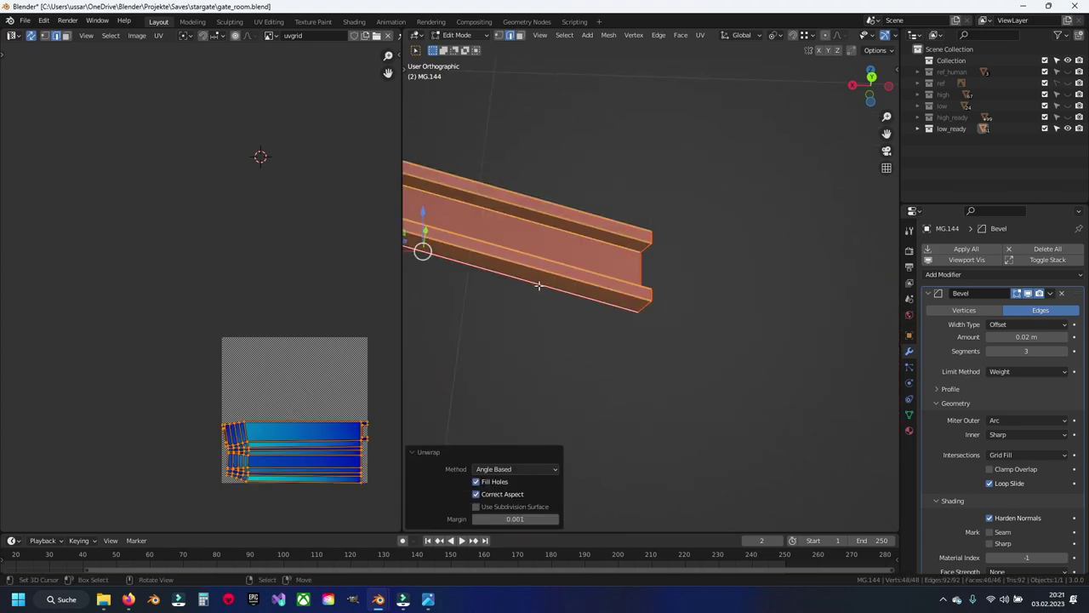
Save gate_room.blend with the bar unwrapped.
key("alt+a")
mouse_move(531, 282)
middle_mouse_down()
mouse_move(428, 229)
mouse_move(523, 178)
middle_mouse_up()
scroll(792, 338, "up", 2)
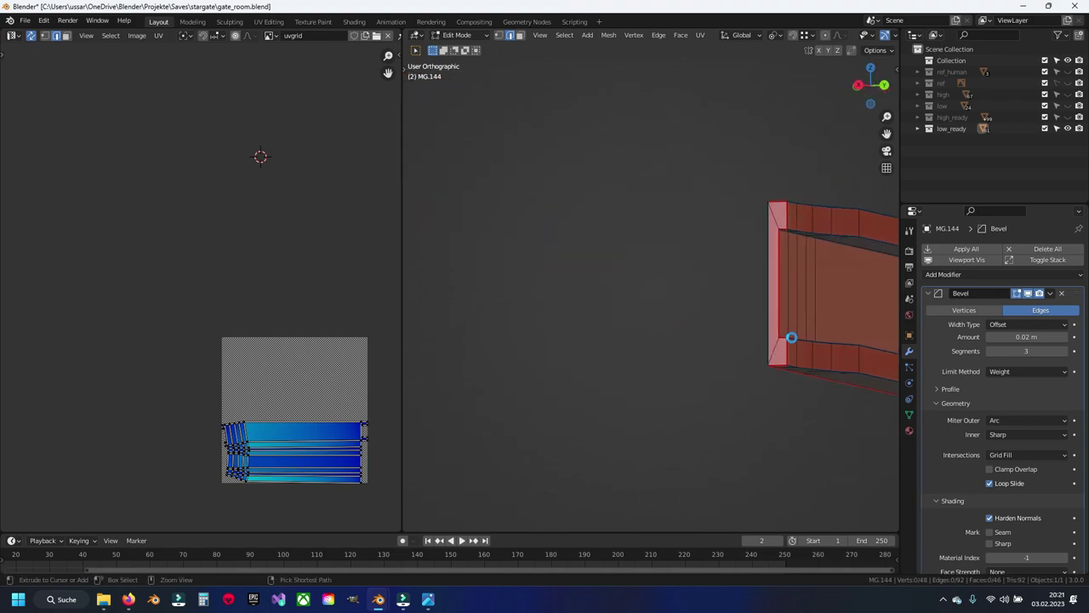
key("ctrl+s")
left_click(792, 338)
Centre the view on the bar's end and orbit so the beam faces the camera.
key("KP_Decimal")
scroll(793, 296, "down", 2)
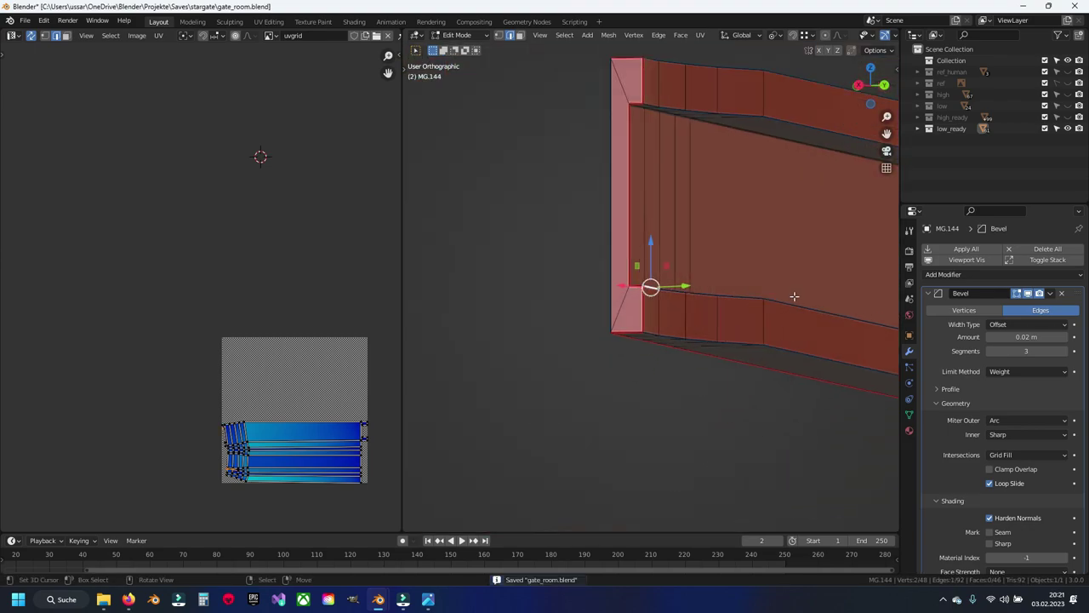
mouse_move(793, 297)
middle_mouse_down()
mouse_move(703, 338)
mouse_move(586, 300)
middle_mouse_up()
key("alt+a")
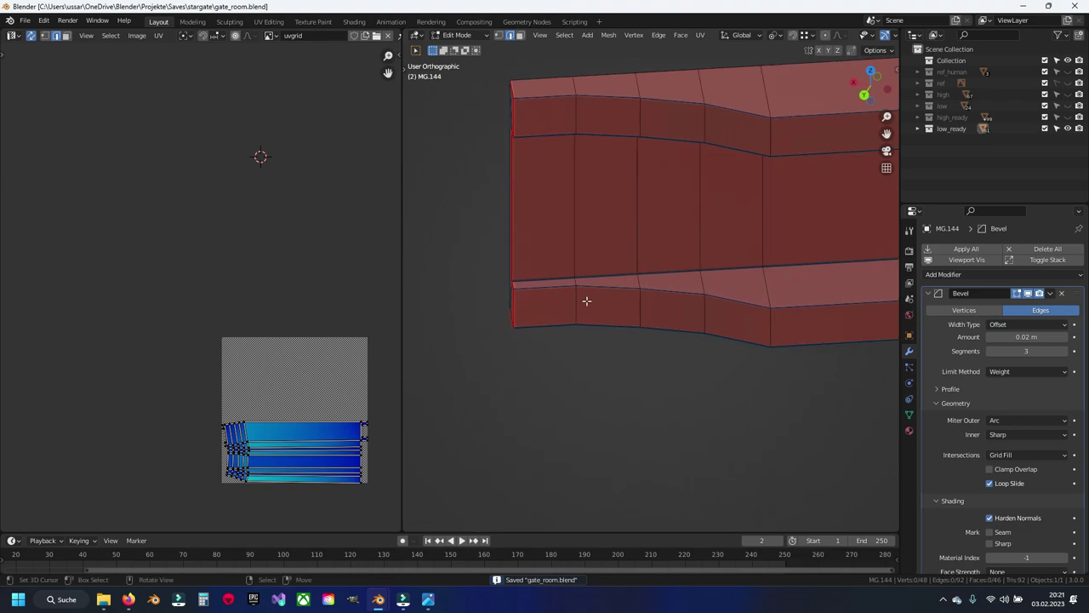
scroll(261, 412, "up", 1)
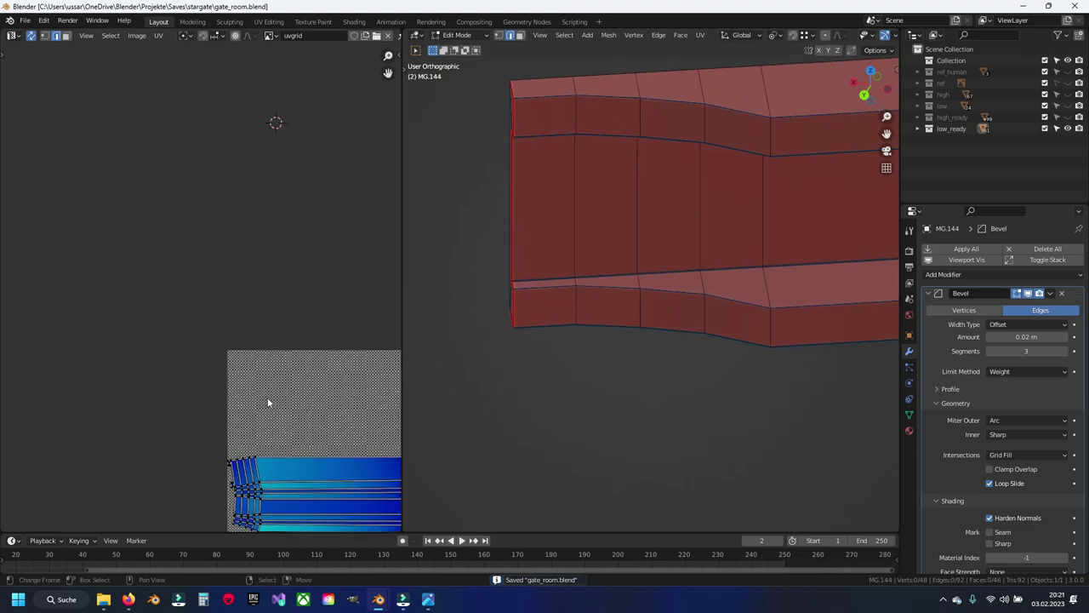
mouse_move(564, 264)
middle_mouse_down()
mouse_move(692, 244)
mouse_move(644, 197)
mouse_move(633, 268)
middle_mouse_up()
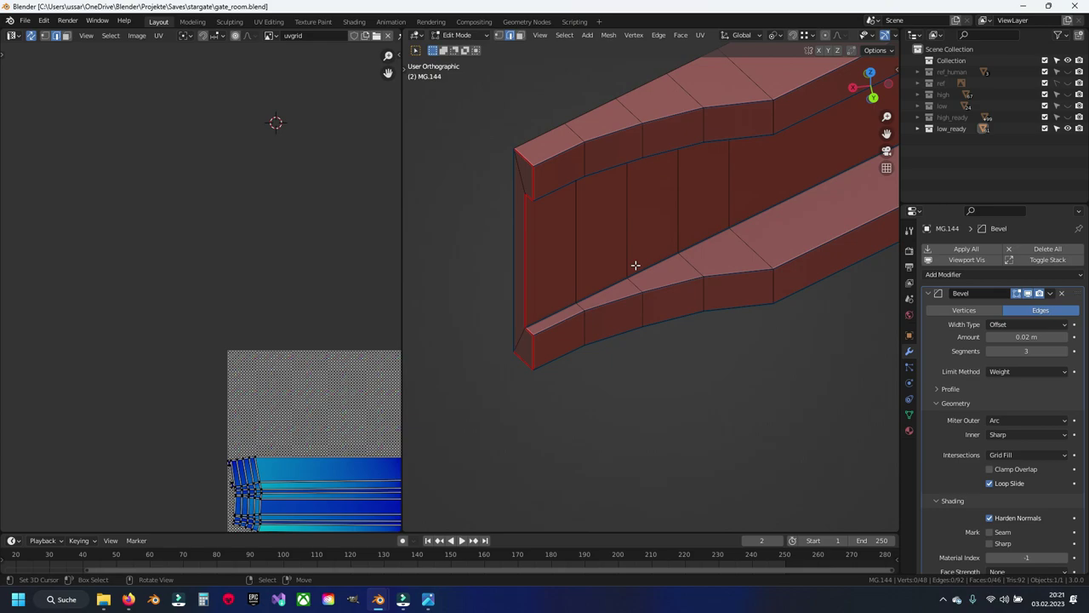
Mark seams along four edge rows of the beam, two upper and two lower.
left_click(559, 152)
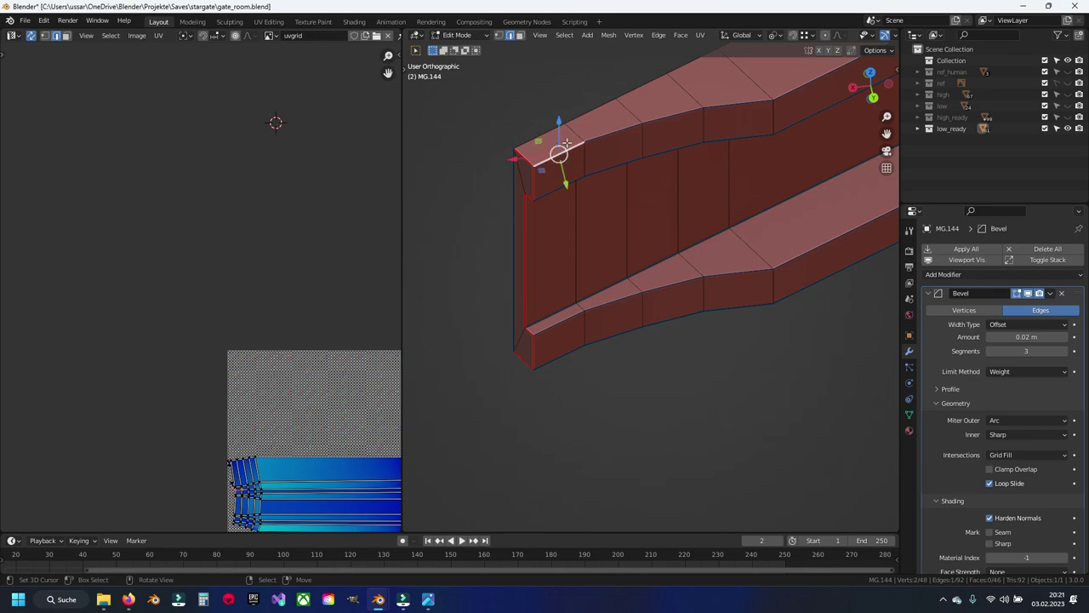
left_click(738, 104, "ctrl")
left_click(557, 183, "shift")
left_click(766, 136, "ctrl")
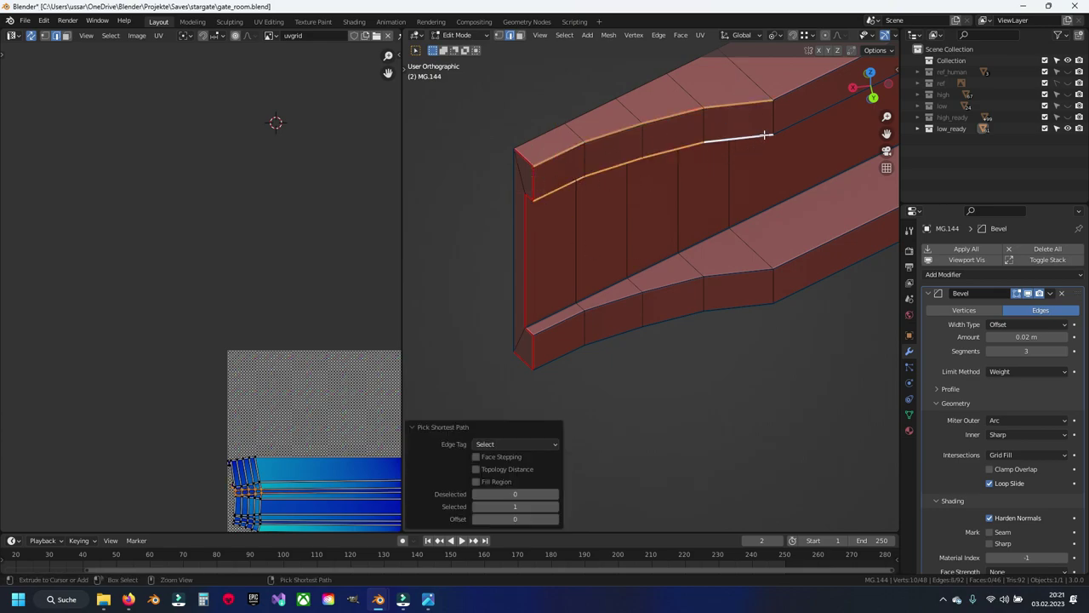
left_click(557, 319, "shift")
left_click(737, 270, "ctrl")
left_click(558, 355, "shift")
left_click(737, 306, "ctrl")
key("ctrl+e")
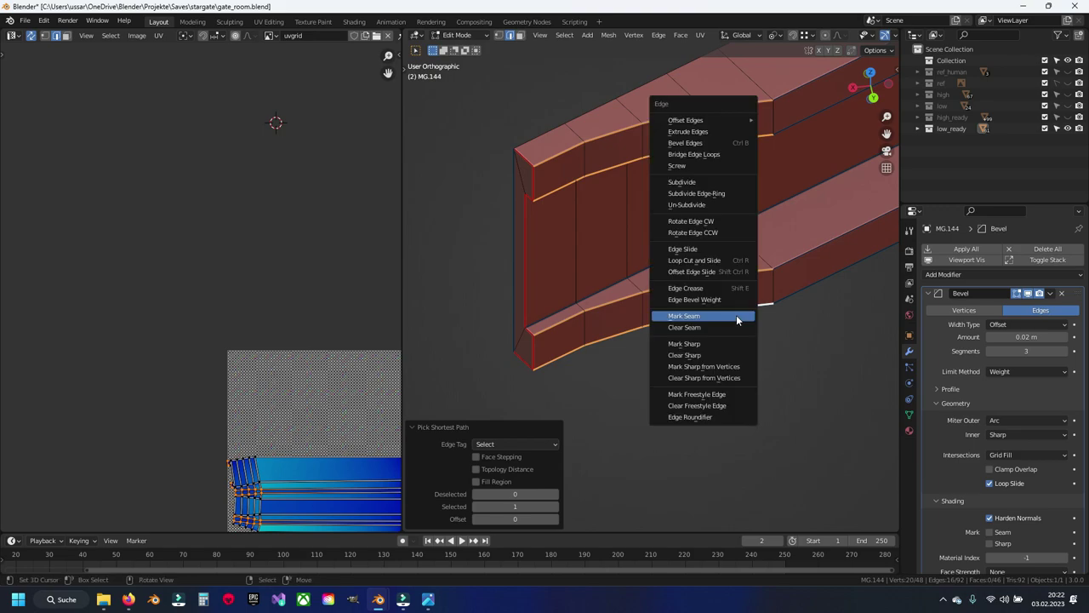
left_click(736, 315)
mouse_move(737, 315)
middle_mouse_down()
mouse_move(706, 304)
mouse_move(720, 284)
mouse_move(638, 297)
mouse_move(567, 263)
mouse_move(564, 187)
mouse_move(552, 233)
mouse_move(574, 304)
mouse_move(591, 277)
mouse_move(616, 325)
middle_mouse_up()
Clear the seam from the beam's bottom edge and save the file.
left_click(616, 325)
scroll(648, 305, "up", 2)
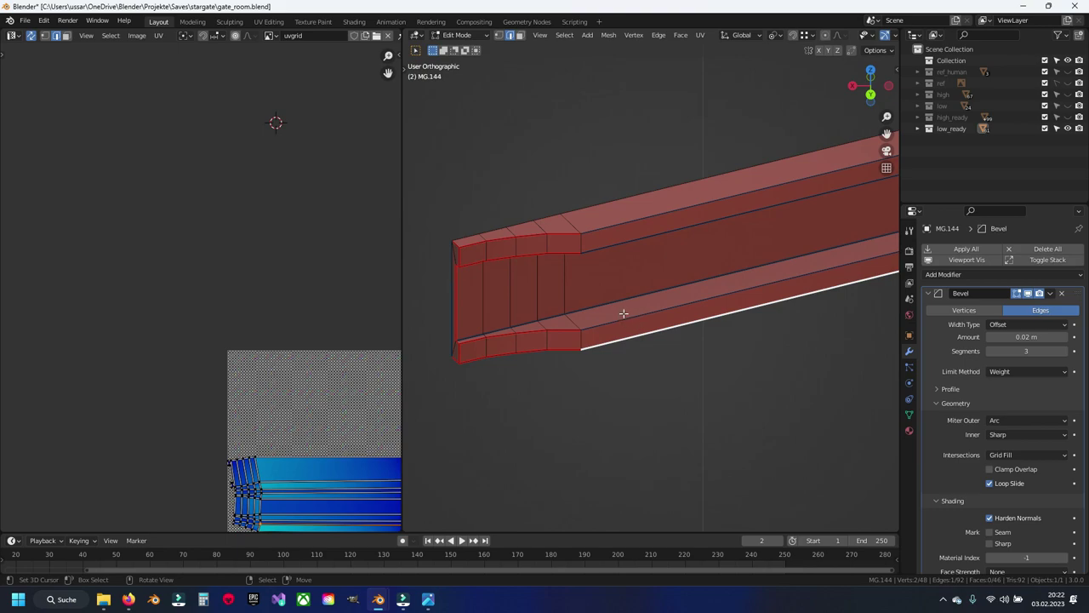
mouse_move(627, 322)
middle_mouse_down("alt")
mouse_move(599, 309)
mouse_move(595, 216)
mouse_move(588, 324)
mouse_move(598, 219)
middle_mouse_up("alt")
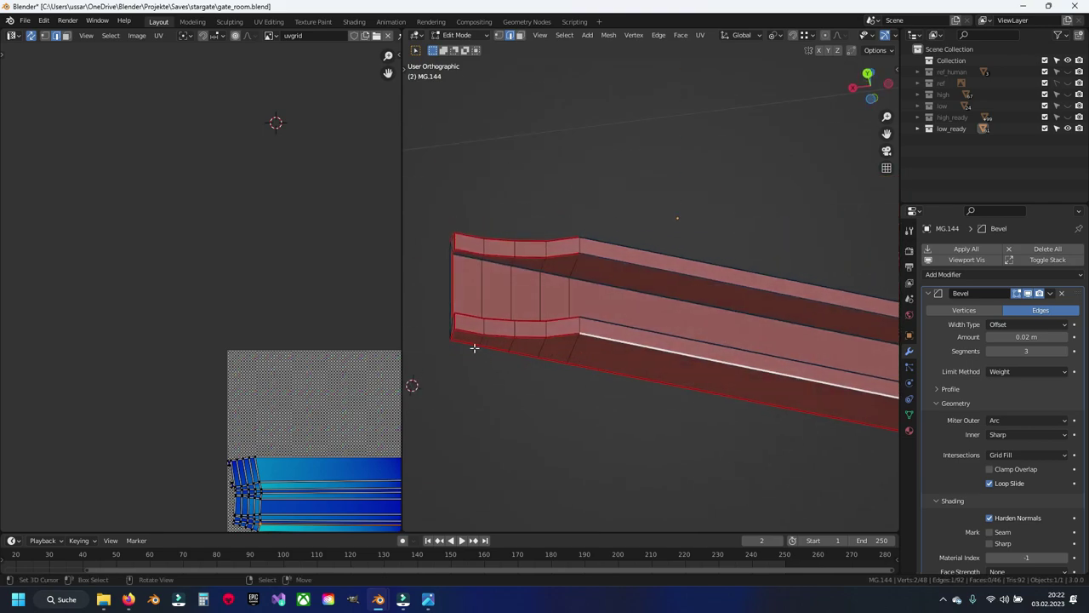
left_click(656, 381, "ctrl")
right_click(657, 382)
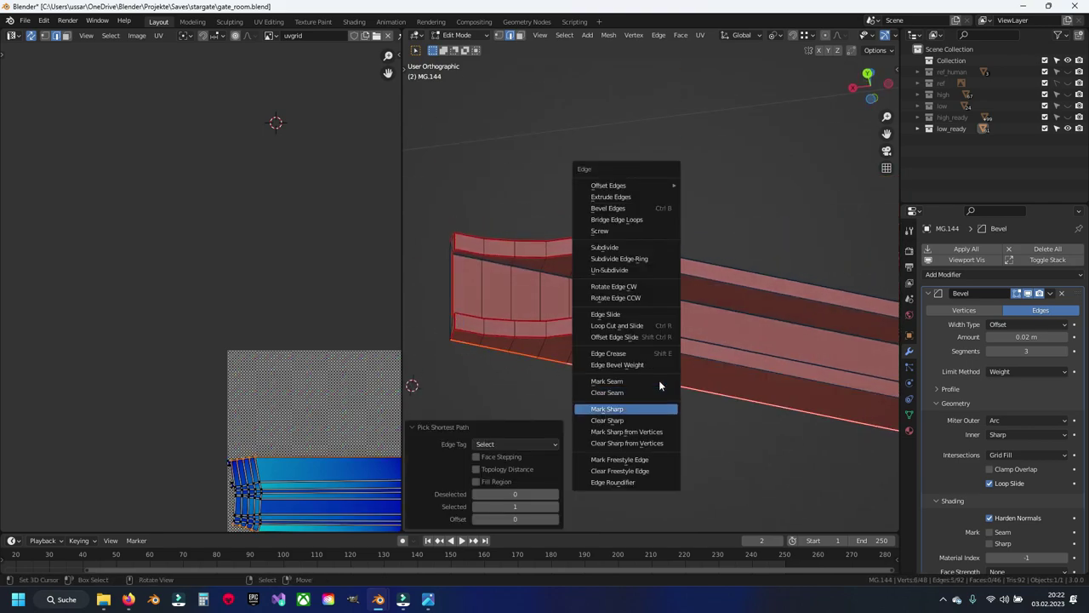
mouse_move(661, 385)
middle_mouse_down()
mouse_move(530, 347)
mouse_move(744, 369)
middle_mouse_up()
right_click(735, 387)
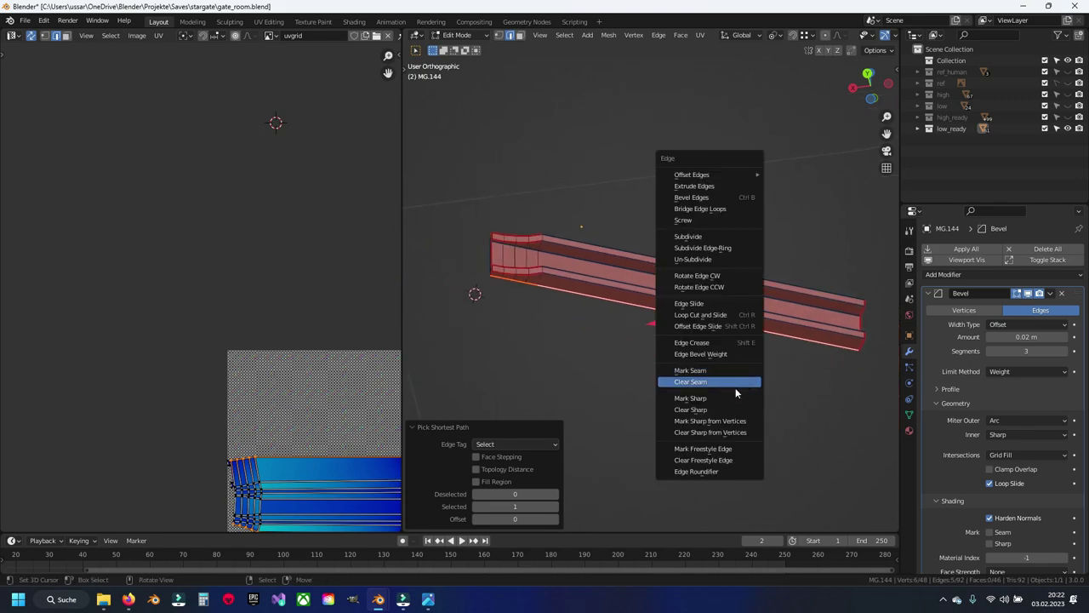
left_click(728, 382)
key("ctrl+s")
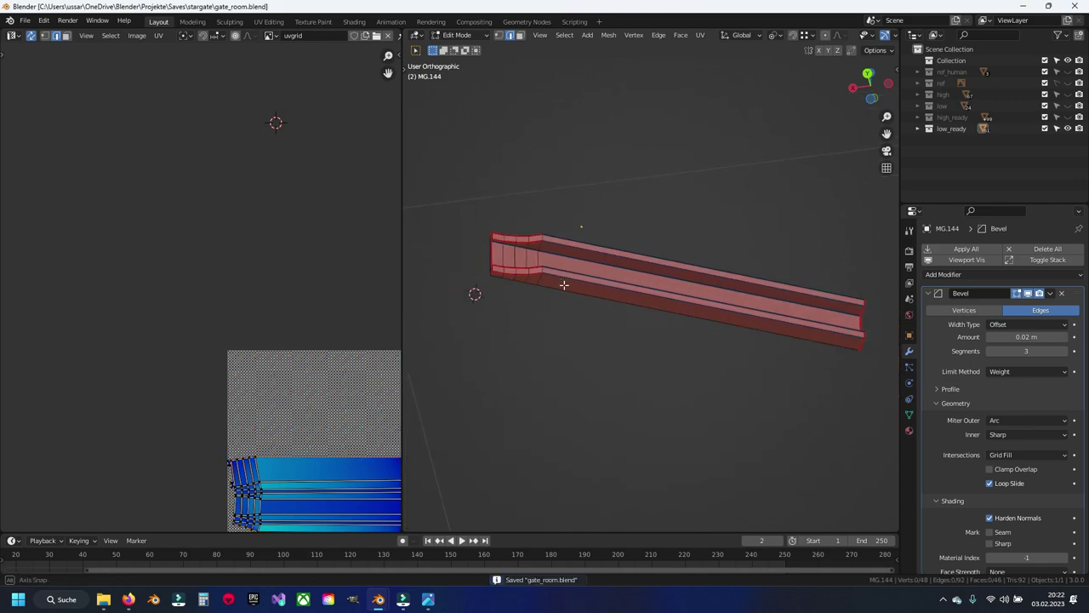
Mark a seam on the edge path running to the beam's lower-left edge.
middle_click_drag(564, 285, 559, 389)
scroll(622, 357, "up", 3)
scroll(565, 345, "up", 3)
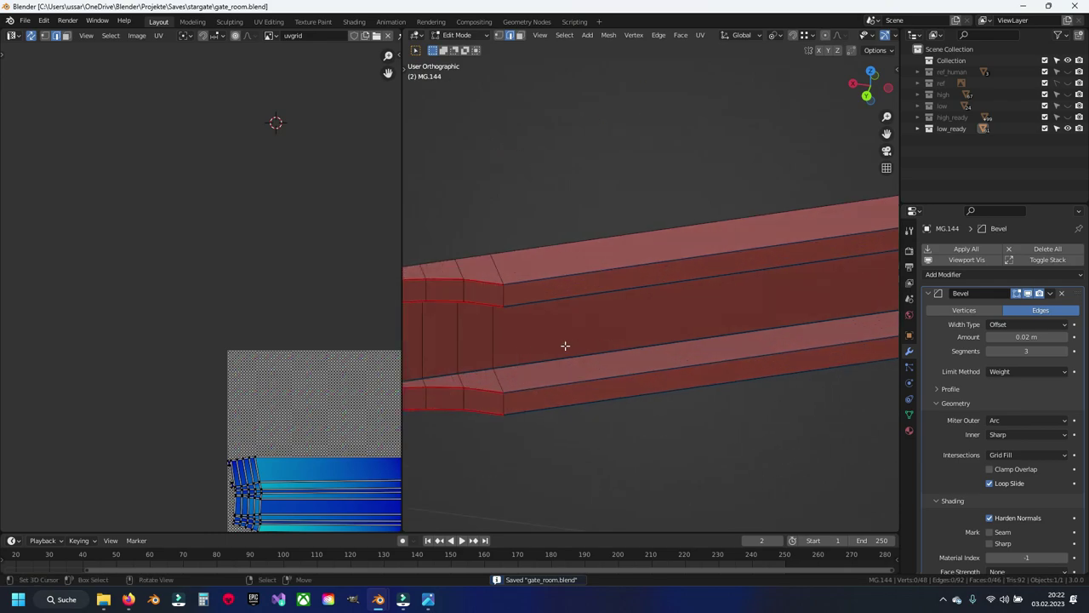
middle_click_drag(565, 346, 641, 325, "shift")
left_click(652, 332)
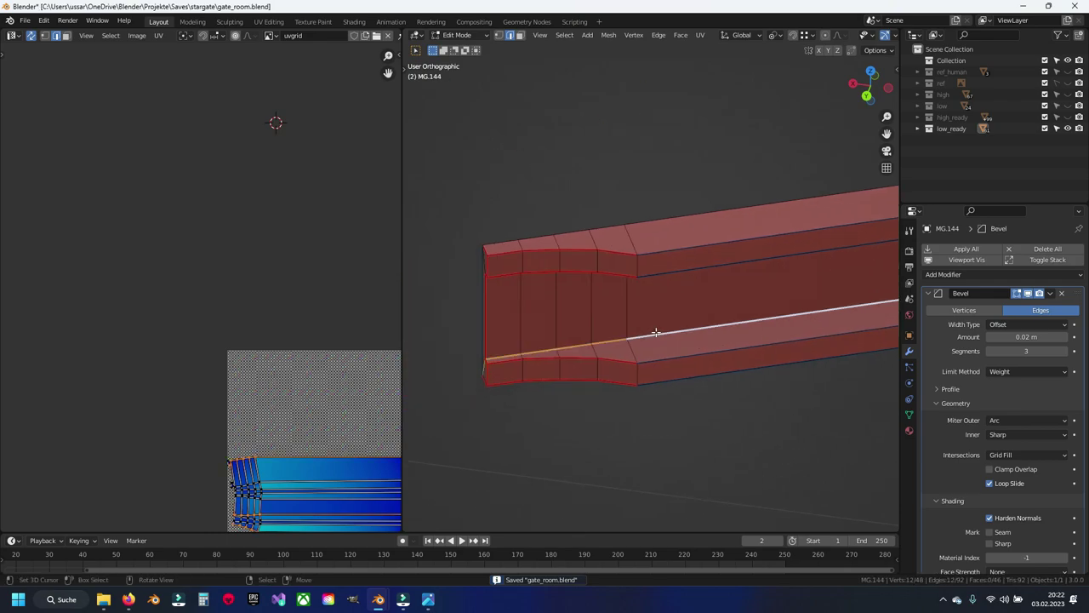
left_click(501, 355, "ctrl")
key("ctrl+e")
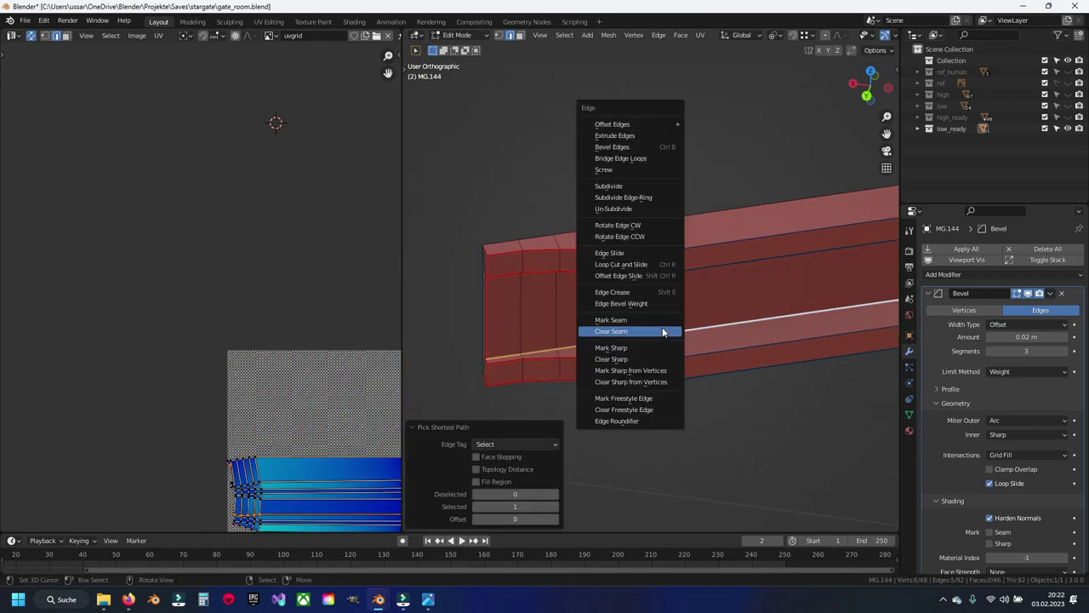
left_click(660, 320)
Unwrap the beam along its seams and return to Object Mode.
key("u")
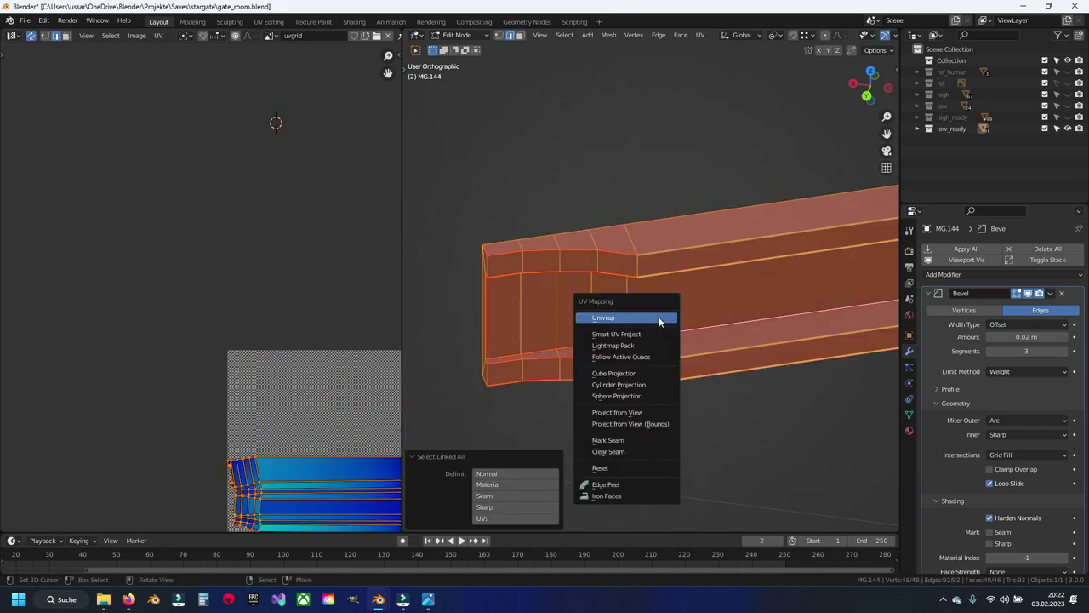
left_click(659, 317)
key("h")
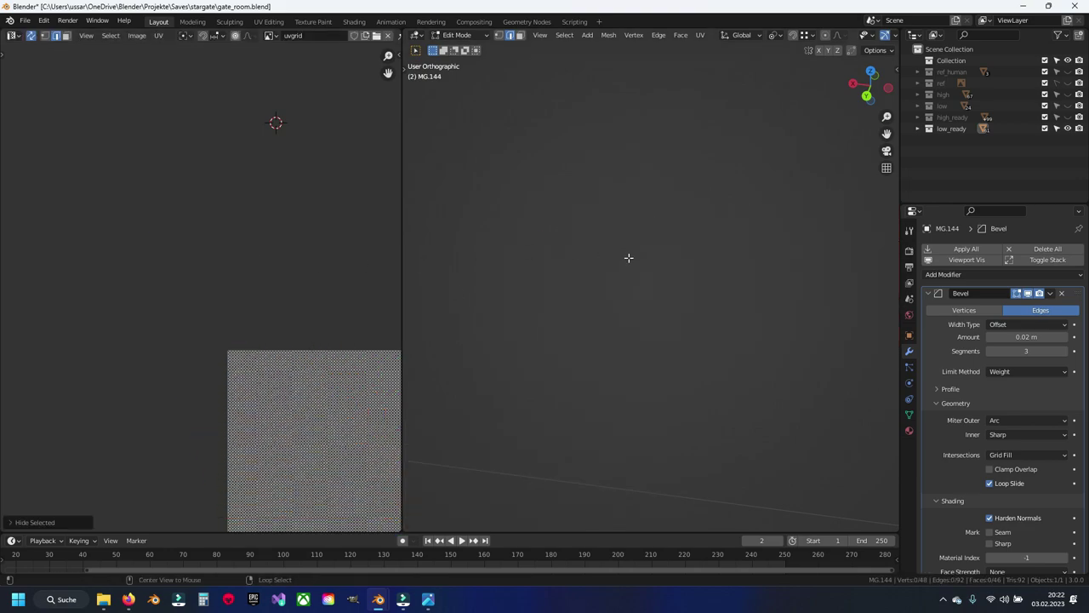
key("alt+h")
key("Tab")
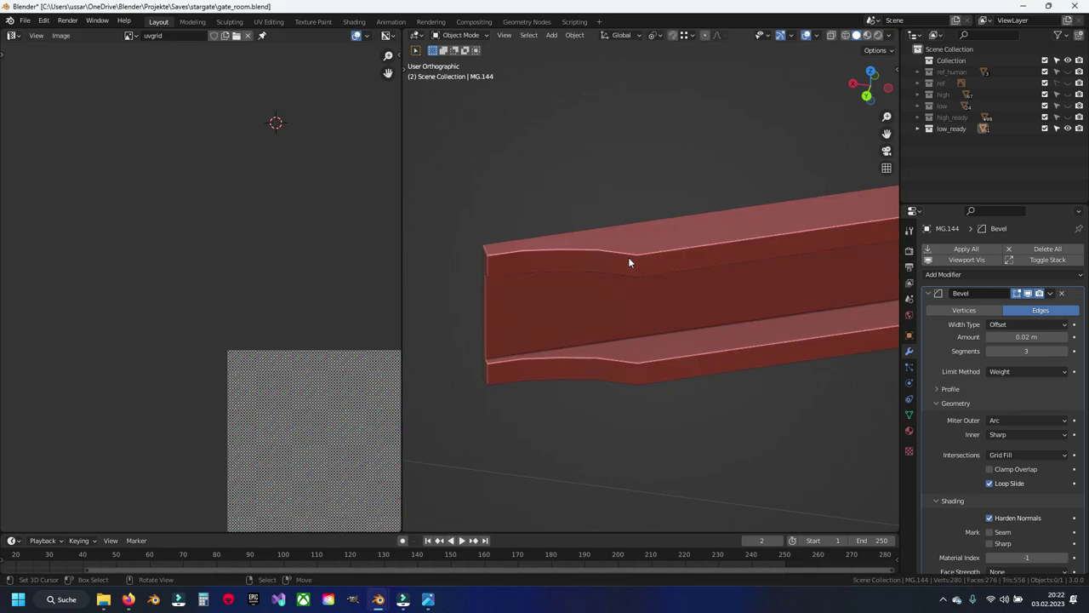
Reveal all objects, save, and isolate MG.190 in local view in Edit Mode.
key("alt+h")
key("ctrl+s")
left_click(636, 413)
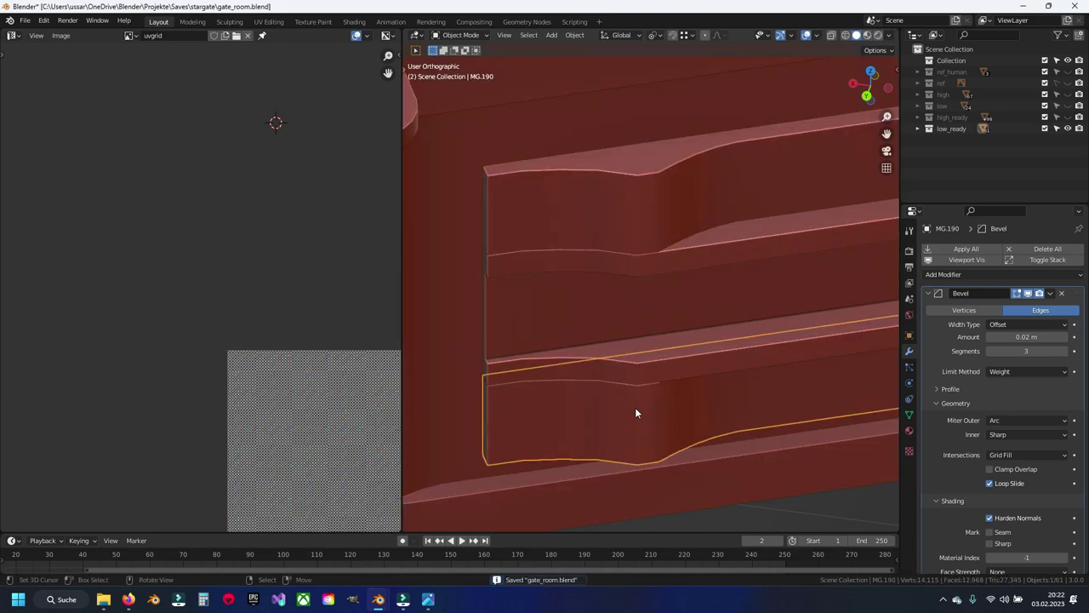
key("KP_Divide")
key("Tab")
mouse_move(501, 379)
middle_mouse_down("shift")
mouse_move(535, 298)
mouse_move(632, 343)
mouse_move(646, 366)
middle_mouse_up("shift")
left_click(534, 298)
key("KP_Decimal")
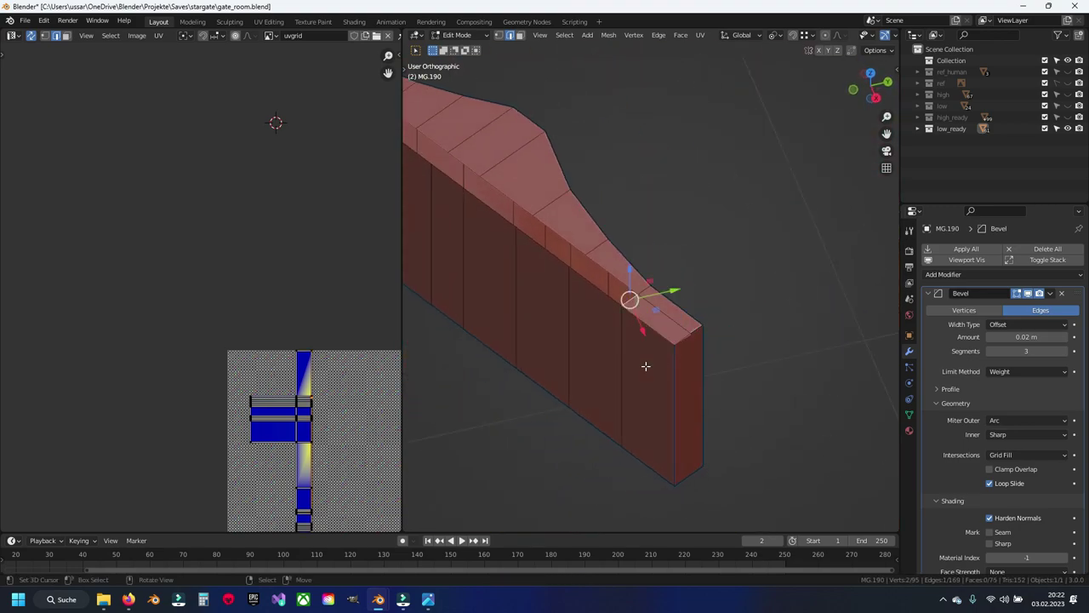
Select the entire MG.190 wall mesh and merge its duplicate vertices.
middle_click_drag(551, 301, 786, 384)
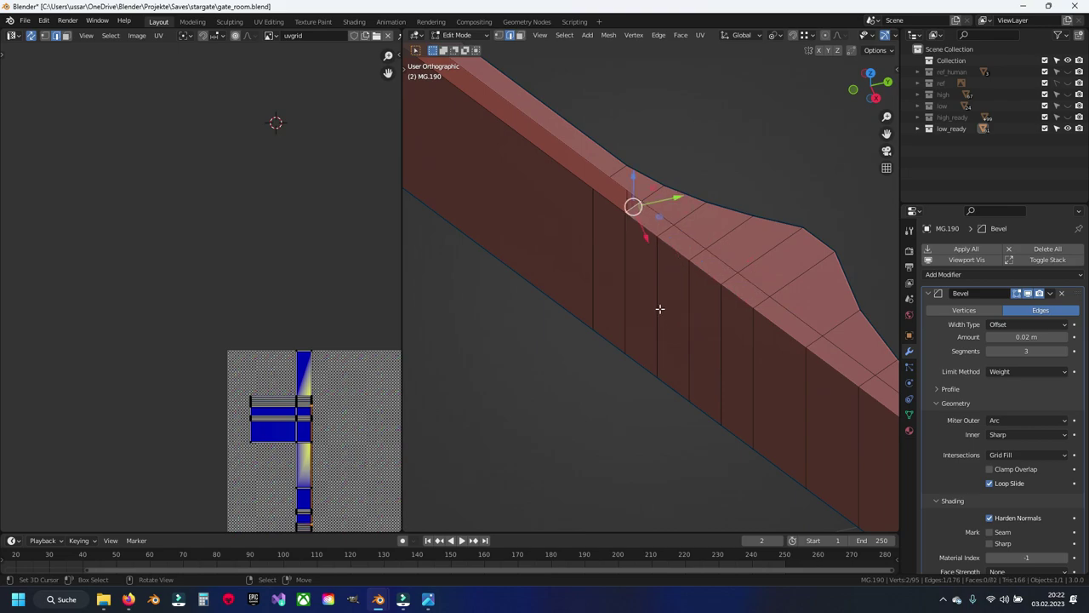
mouse_move(660, 309)
middle_mouse_down()
mouse_move(542, 218)
mouse_move(627, 335)
mouse_move(593, 321)
mouse_move(642, 367)
mouse_move(494, 244)
mouse_move(706, 401)
mouse_move(658, 395)
mouse_move(655, 333)
mouse_move(596, 287)
mouse_move(732, 360)
mouse_move(608, 250)
mouse_move(603, 165)
mouse_move(596, 329)
mouse_move(637, 246)
mouse_move(552, 284)
mouse_move(689, 267)
middle_mouse_up()
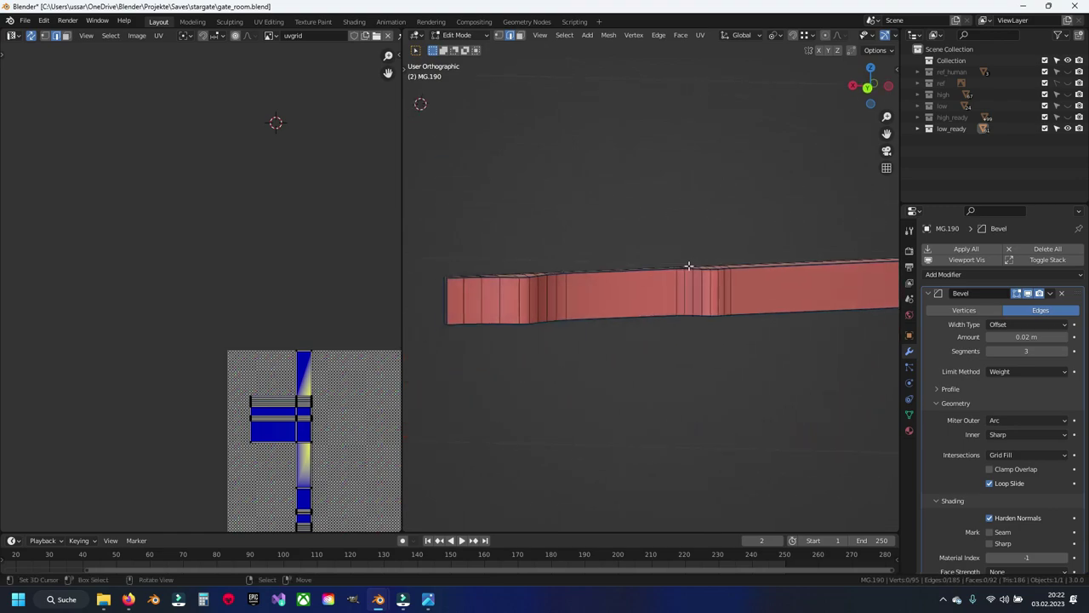
key("ctrl+s")
mouse_move(565, 291)
middle_mouse_down()
mouse_move(545, 312)
mouse_move(618, 328)
mouse_move(558, 318)
middle_mouse_up()
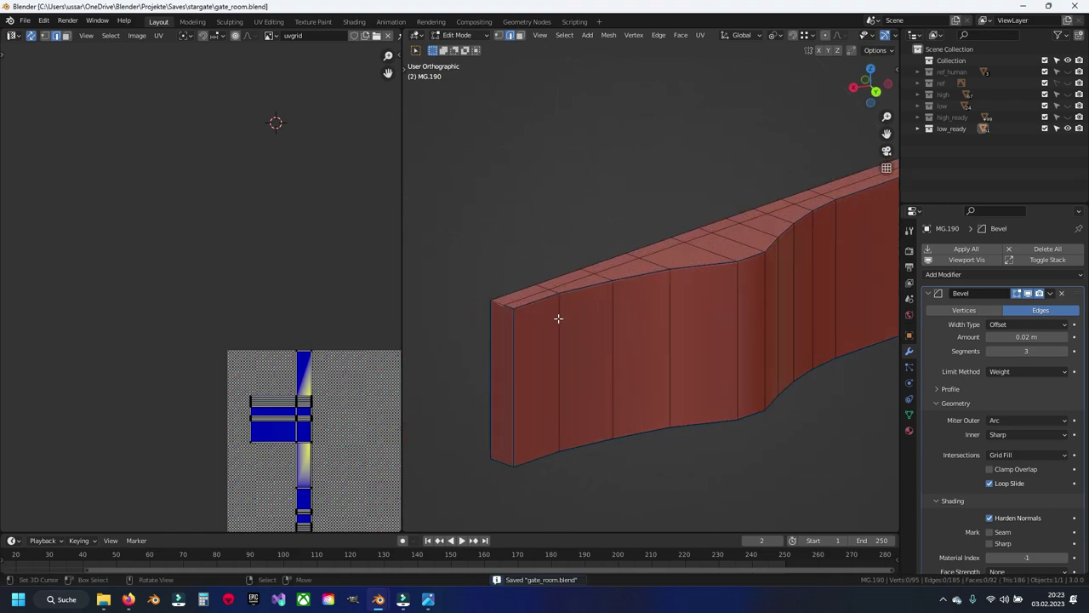
left_click(521, 263)
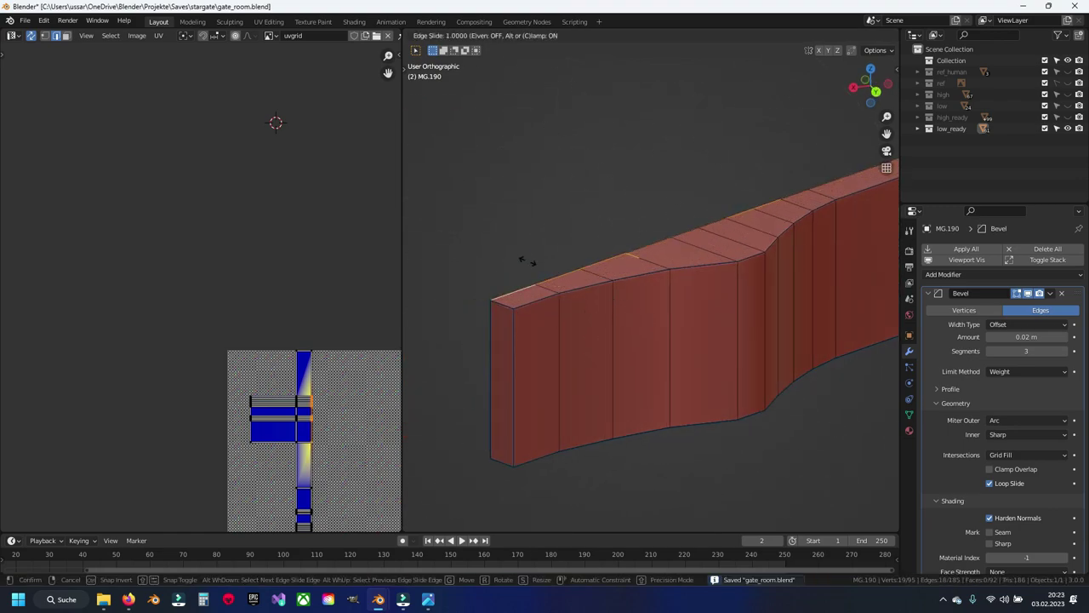
key("shift+g")
left_click(624, 301)
key("alt+a")
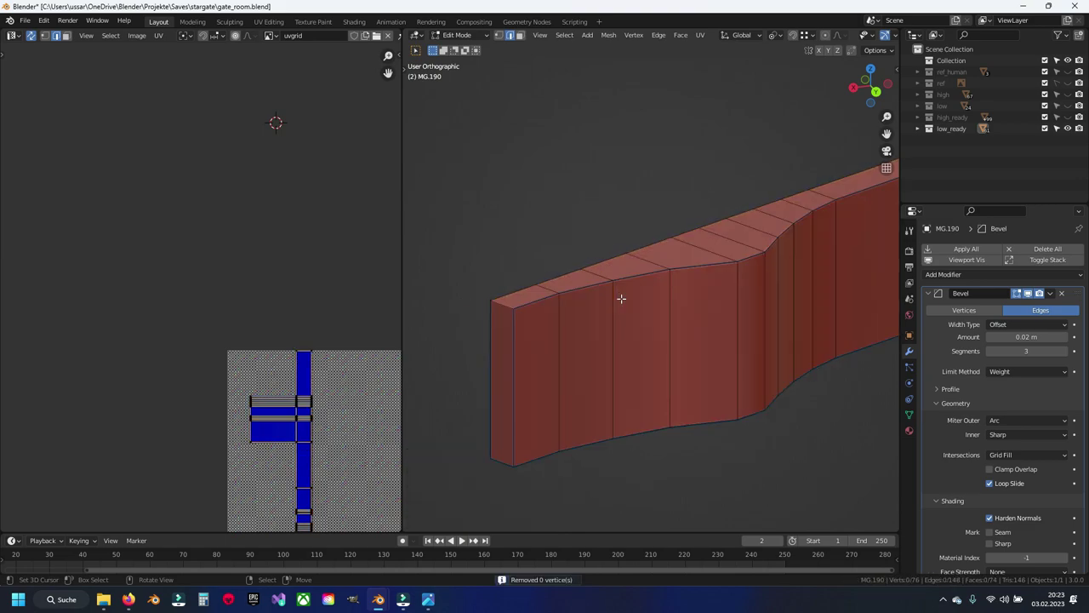
Unwrap the MG.190 wall and reposition its new UV island in the layout.
key("n")
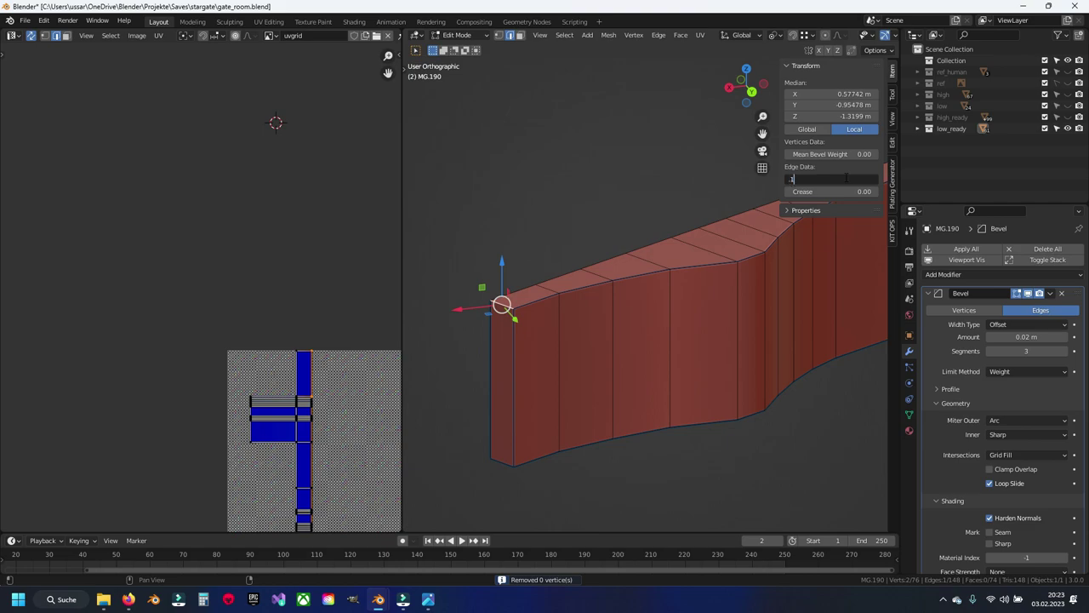
key("n")
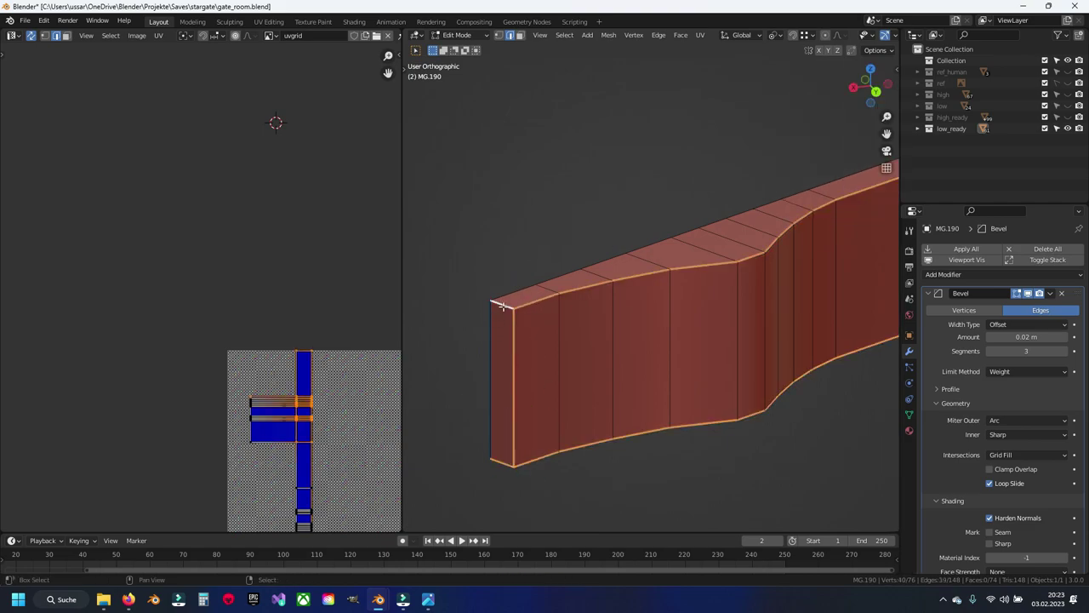
scroll(502, 307, "down", 5)
middle_click_drag(502, 306, 528, 356)
scroll(528, 355, "up", 5)
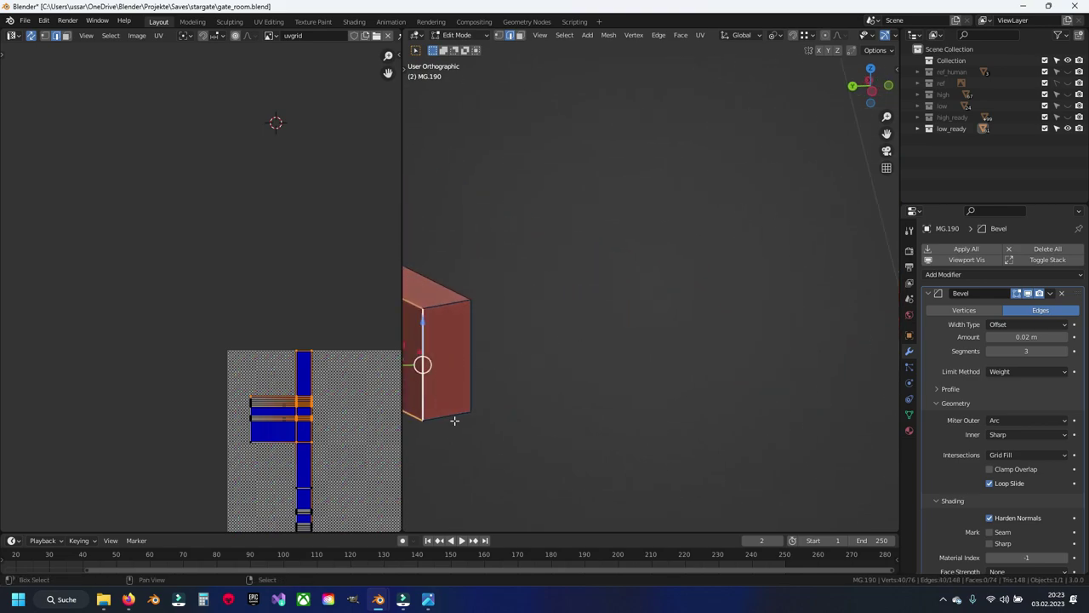
mouse_move(451, 328)
middle_mouse_down()
mouse_move(729, 357)
mouse_move(684, 333)
middle_mouse_up()
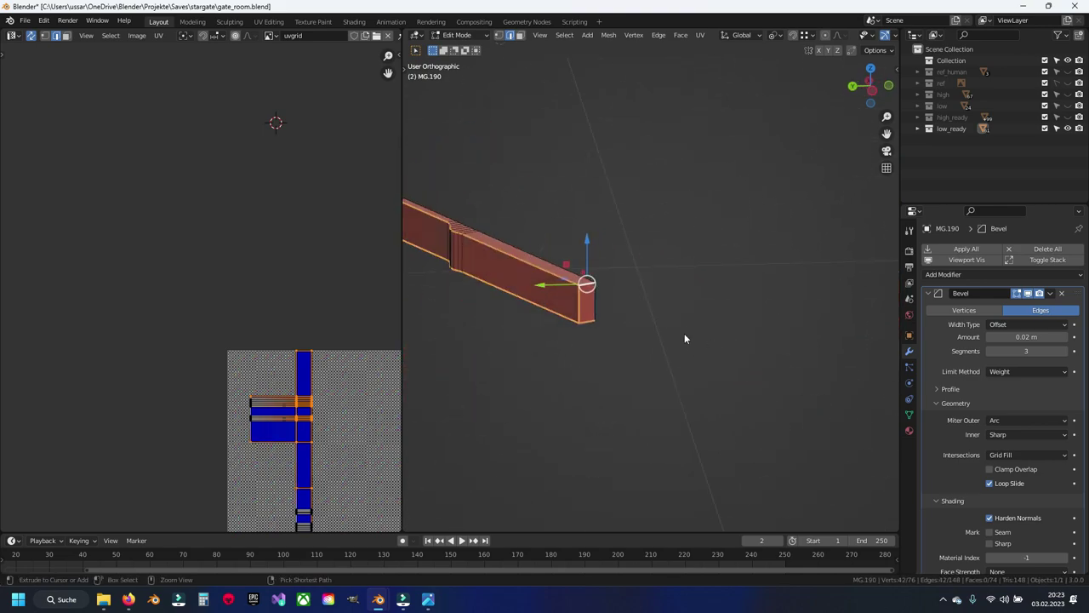
key("u")
left_click(684, 334)
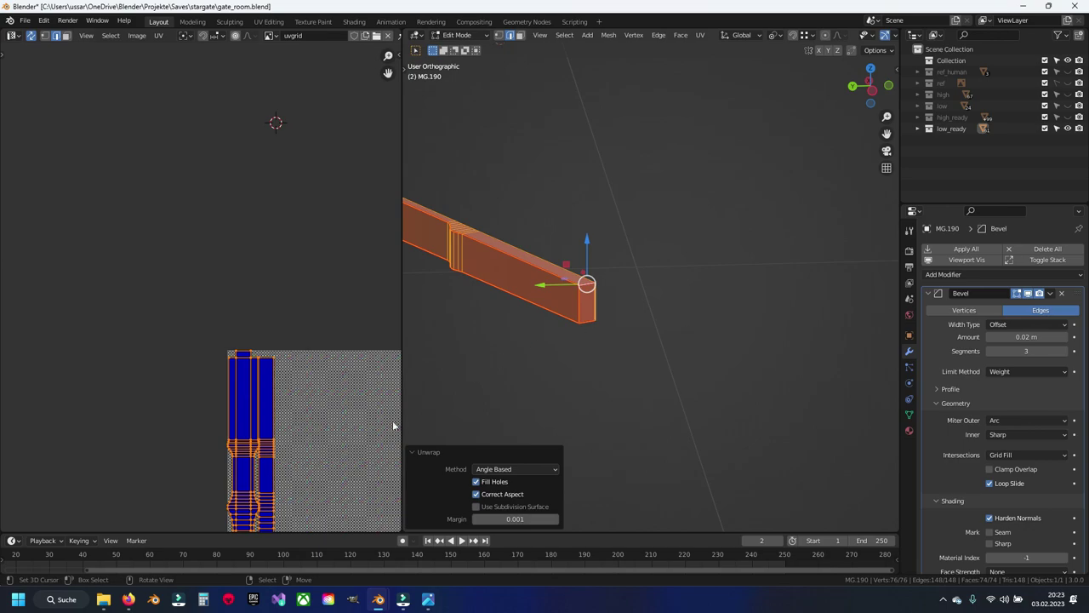
key("g")
left_click(294, 169)
Save with MG.190 unwrapped, then return to its Edit Mode and hide its UV-selected geometry.
key("Tab")
key("KP_Divide")
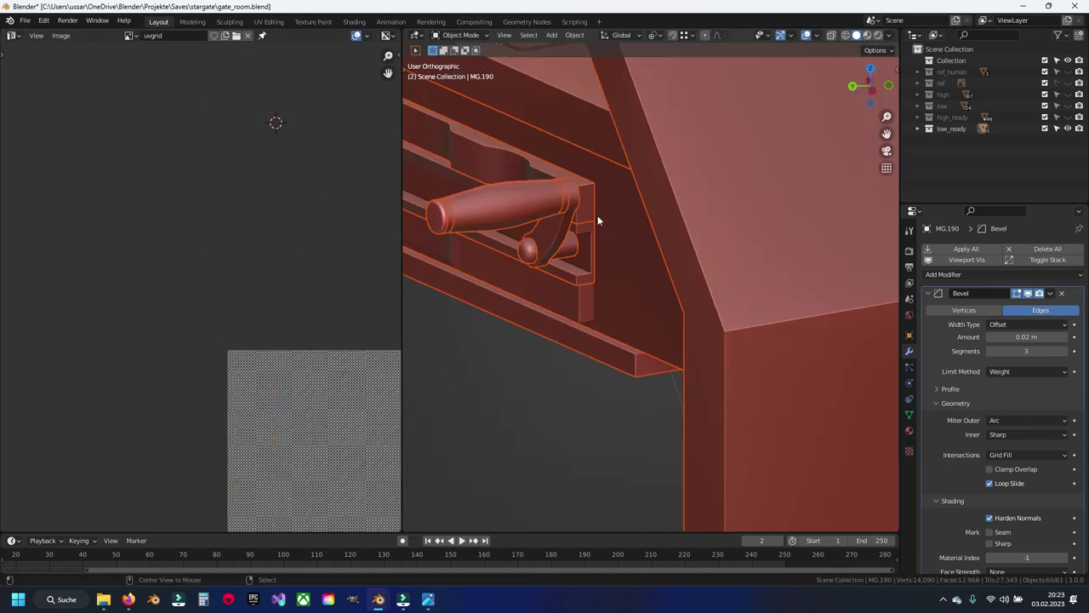
key("ctrl+s")
mouse_move(559, 258)
middle_mouse_down()
mouse_move(559, 284)
mouse_move(740, 288)
middle_mouse_up()
key("KP_Divide")
key("Tab")
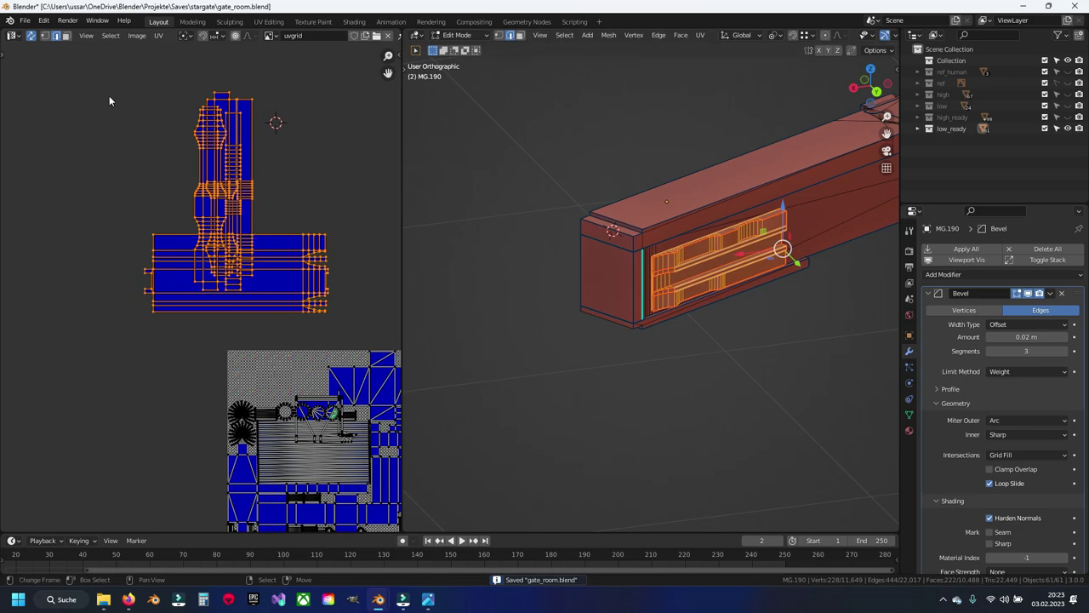
left_click_drag(109, 101, 360, 332)
key("h")
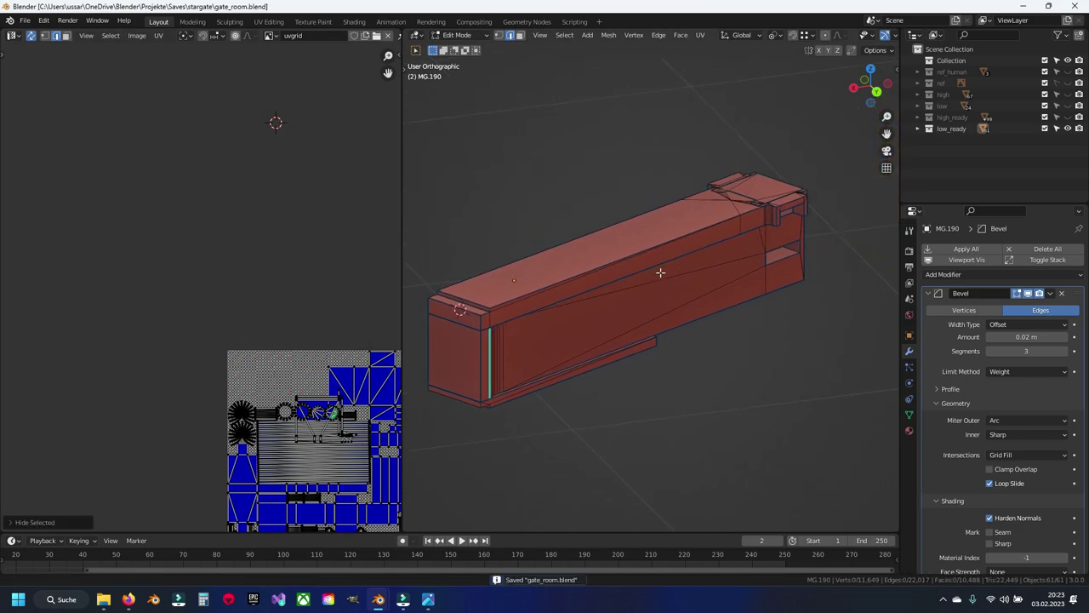